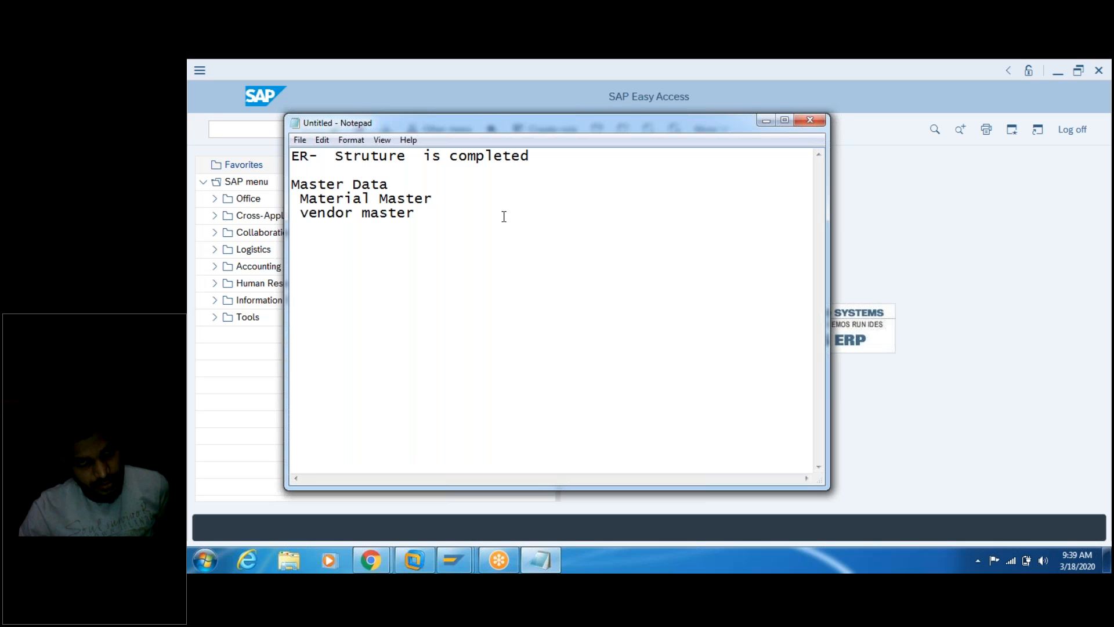
Step: Mark the Material Master line as '- completed'
{"action": "key", "text": "Return"}
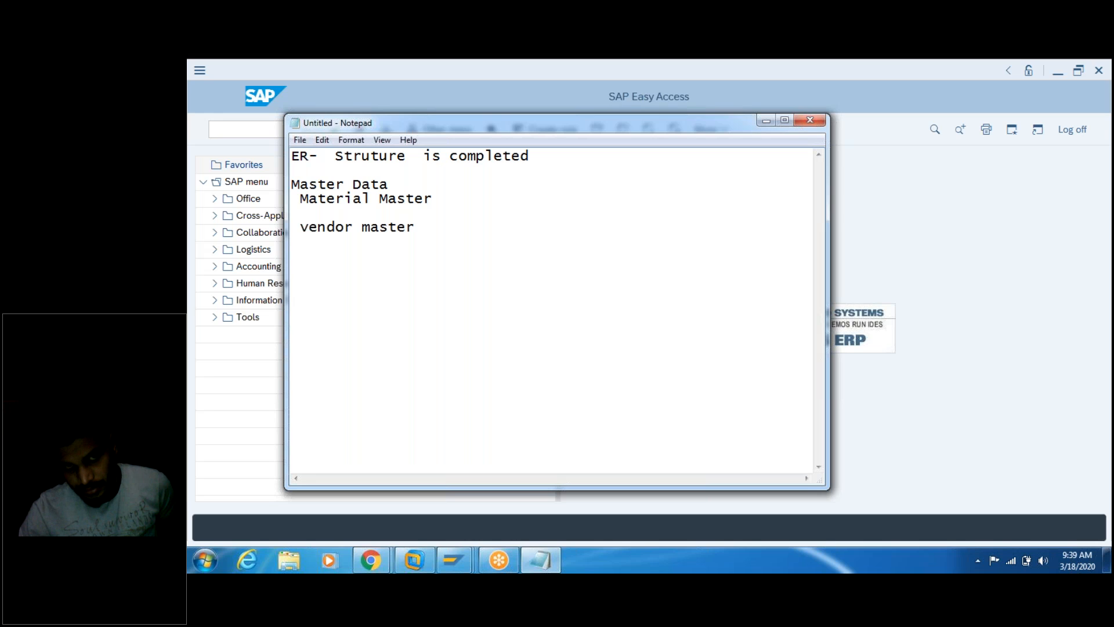
{"action": "left_click", "coordinate": [444, 197]}
{"action": "type", "text": "-"}
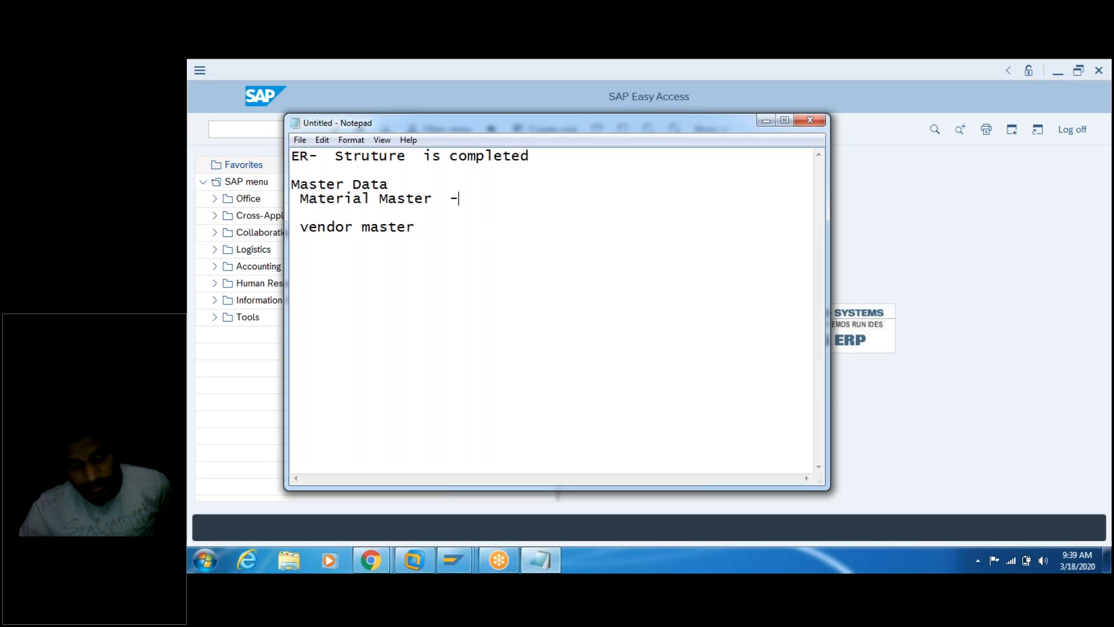
{"action": "type", "text": " complete"}
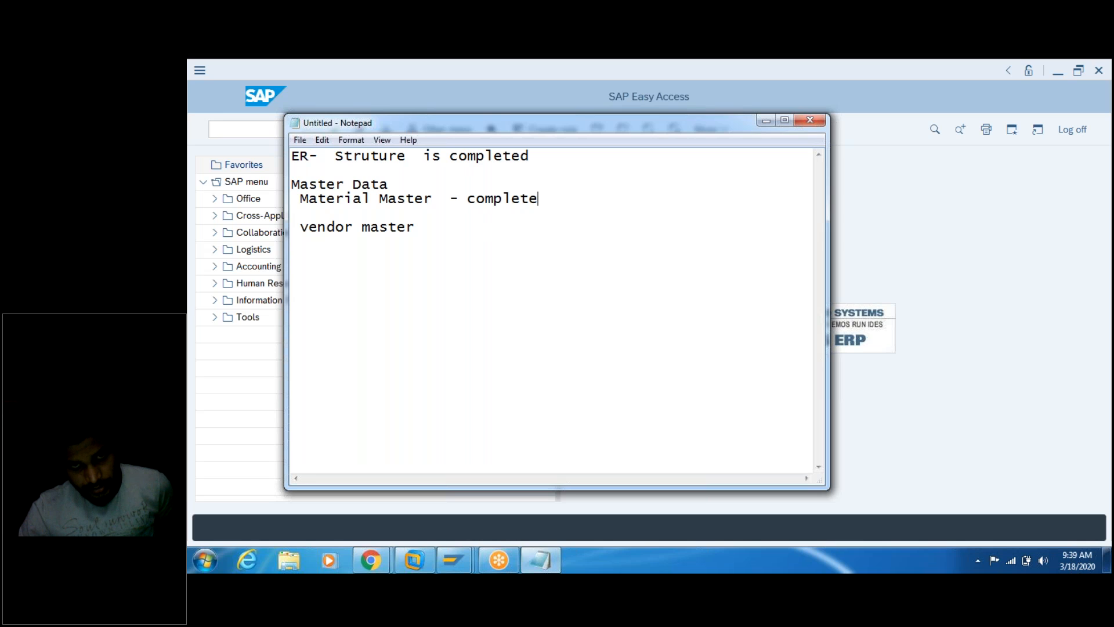
{"action": "type", "text": "d"}
Step: Add a 'Today : 3/18/202' line above vendor master, trimming the extra year digits
{"action": "key", "text": "Return"}
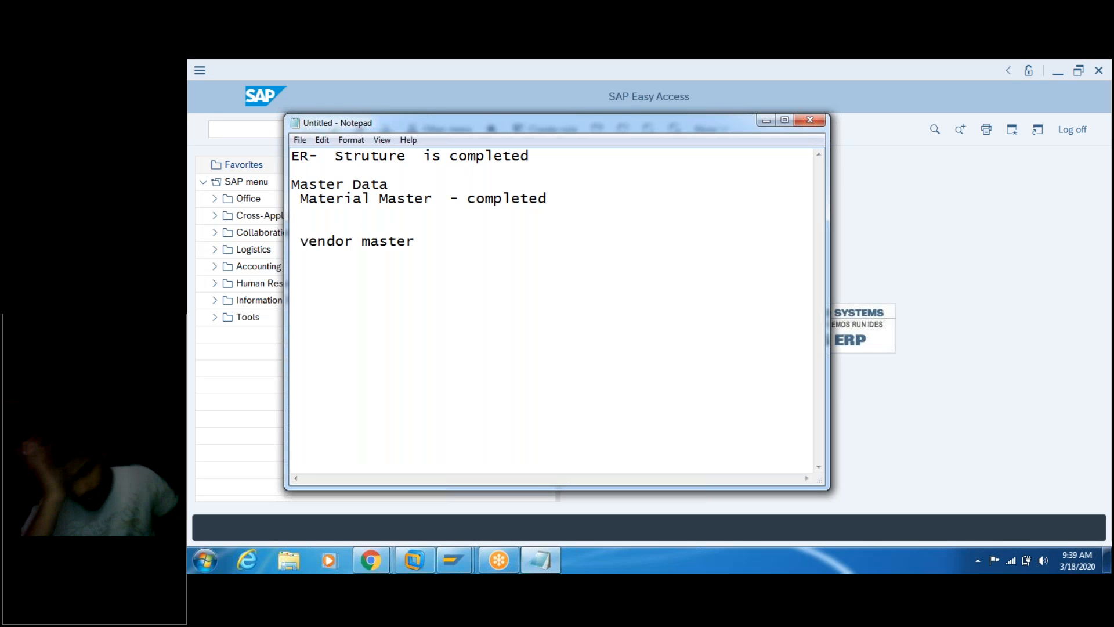
{"action": "key", "text": "Return"}
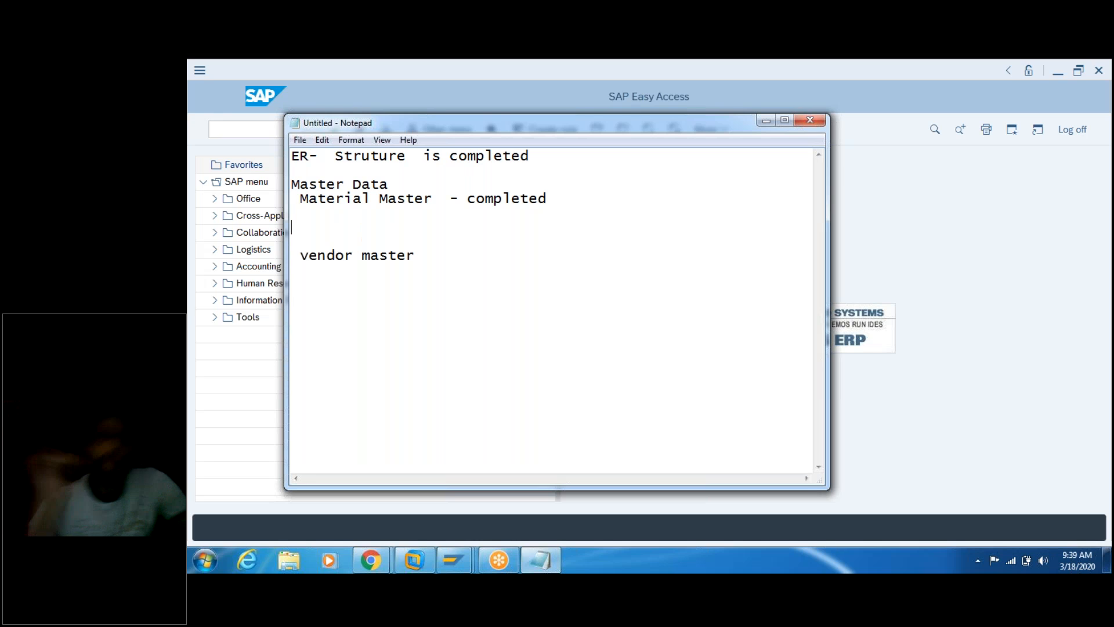
{"action": "type", "text": "Today"}
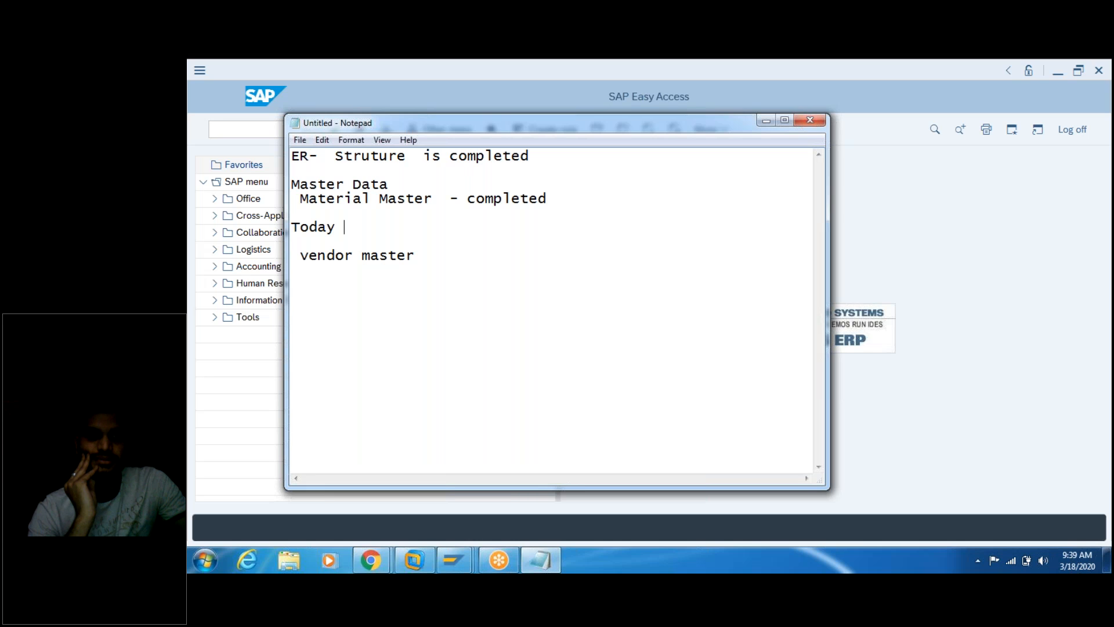
{"action": "type", "text": " :"}
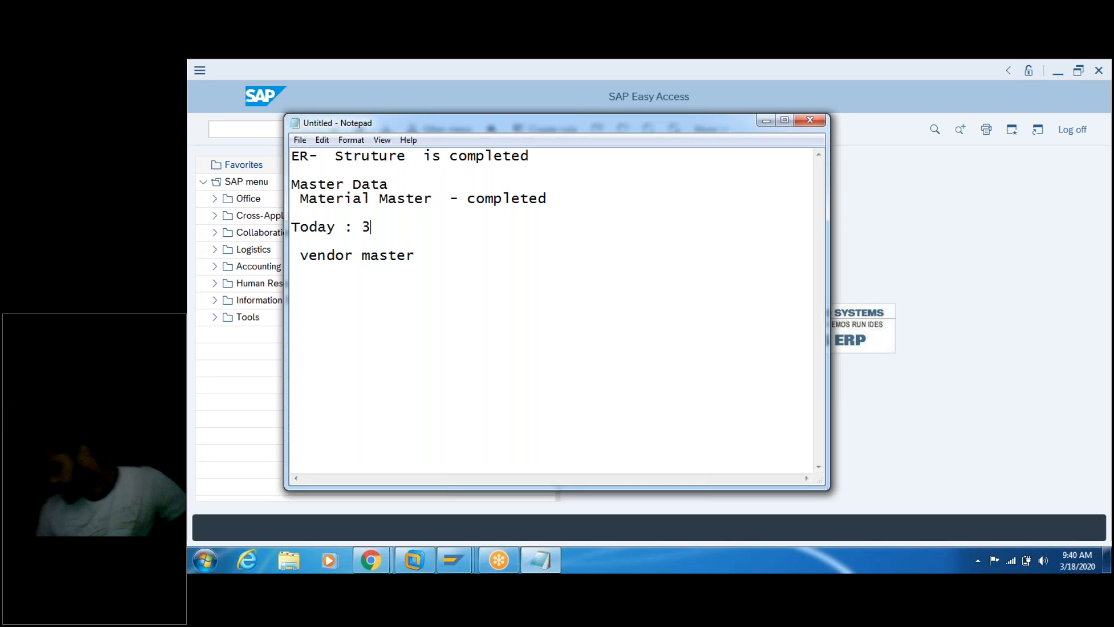
{"action": "type", "text": " 3/18"}
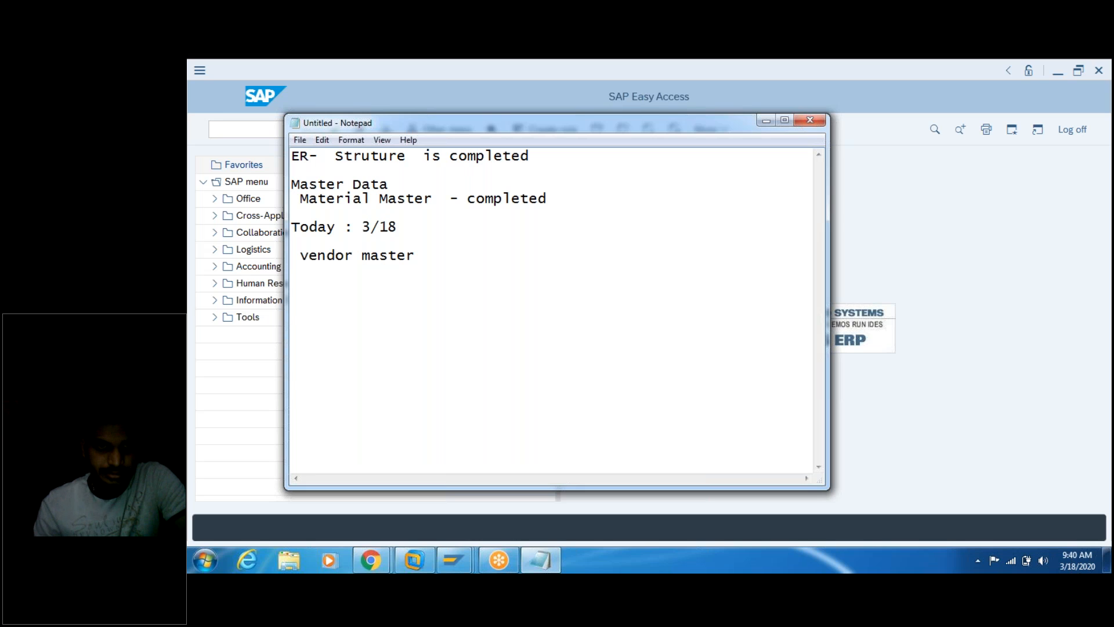
{"action": "type", "text": "/20"}
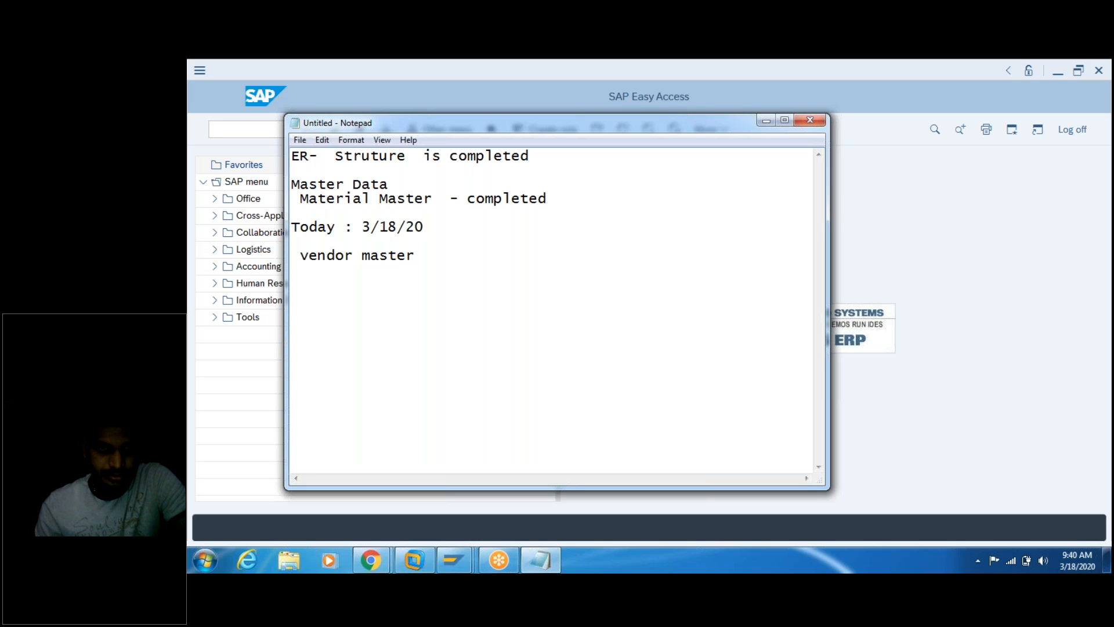
{"action": "type", "text": "2020"}
{"action": "key", "text": "BackSpace"}
{"action": "key", "text": "BackSpace"}
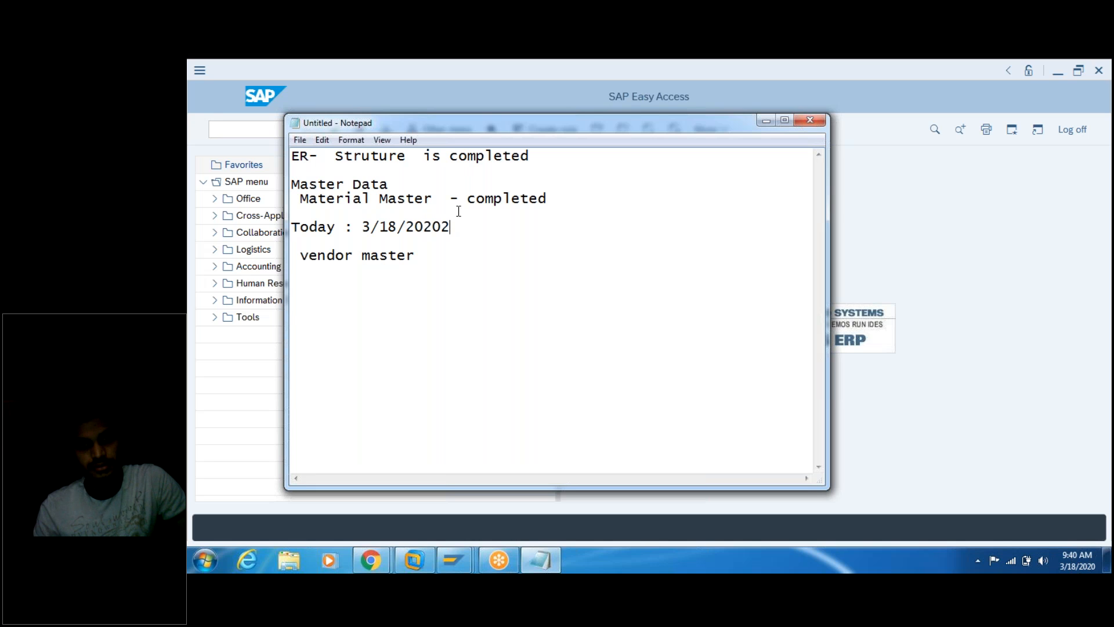
{"action": "key", "text": "BackSpace"}
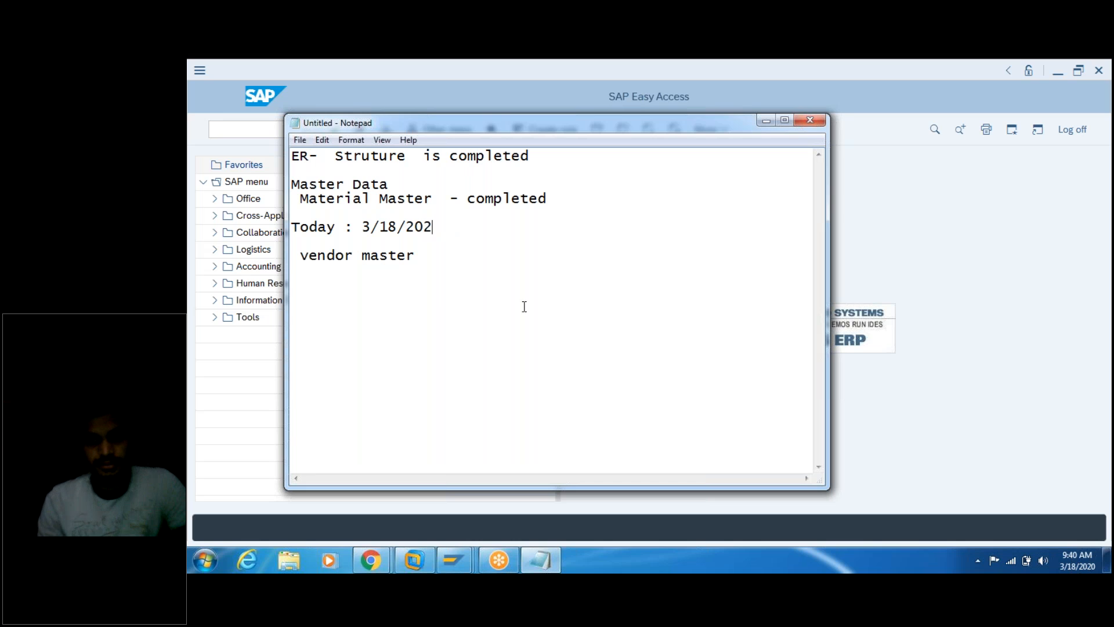
{"action": "left_click", "coordinate": [810, 359]}
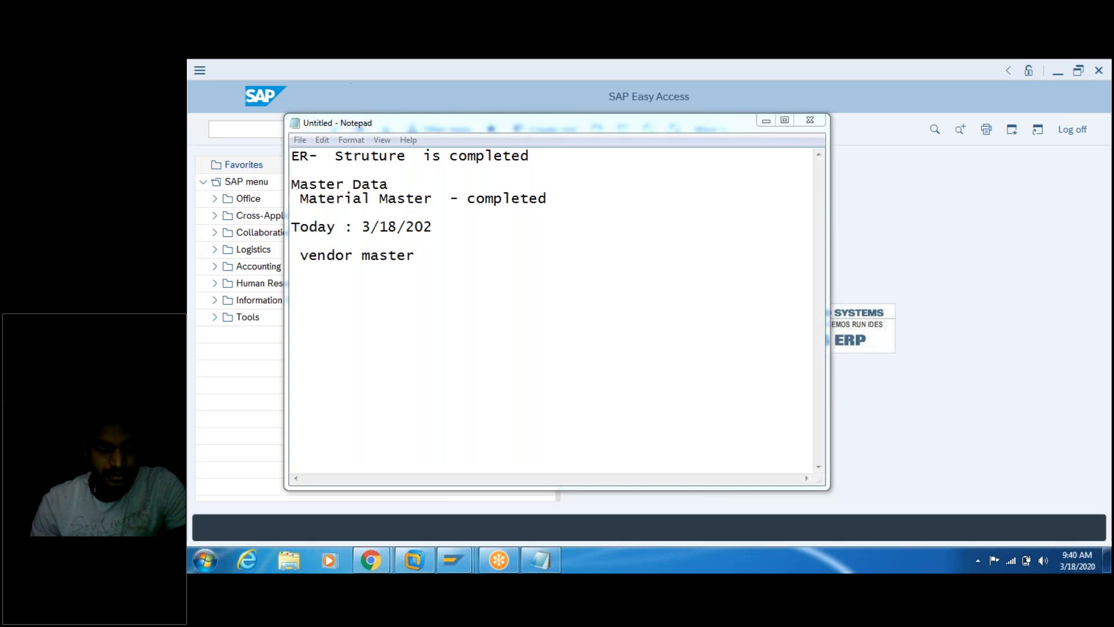
Step: Write 'Vendor is also one of the MAster data.' under vendor master and begin 'Vendor the person /company'
{"action": "double_click", "coordinate": [420, 254]}
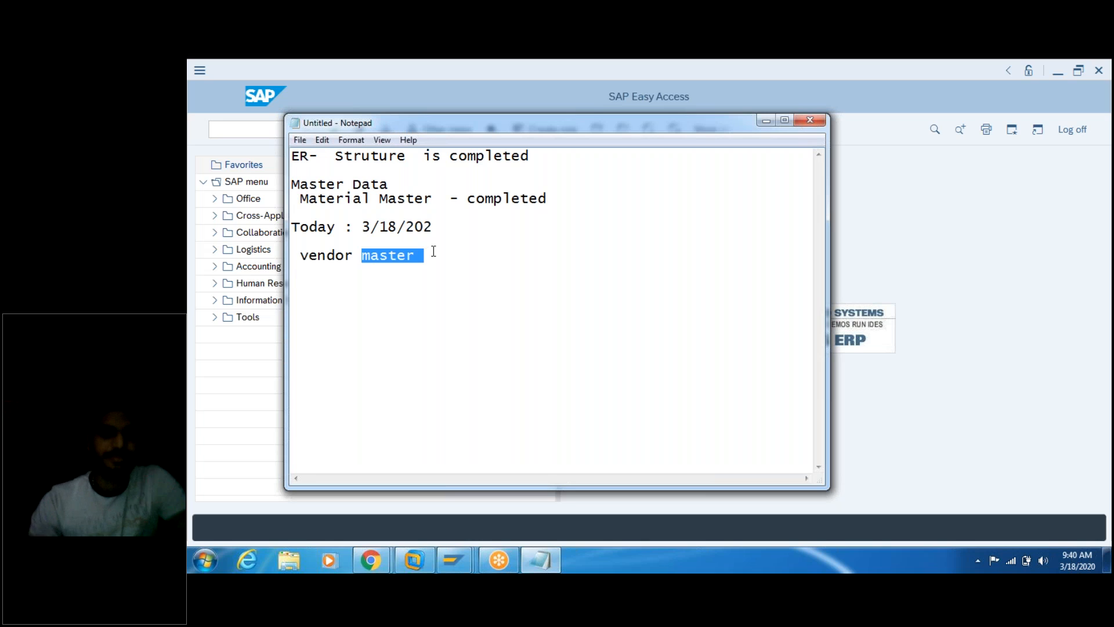
{"action": "left_click", "coordinate": [433, 250]}
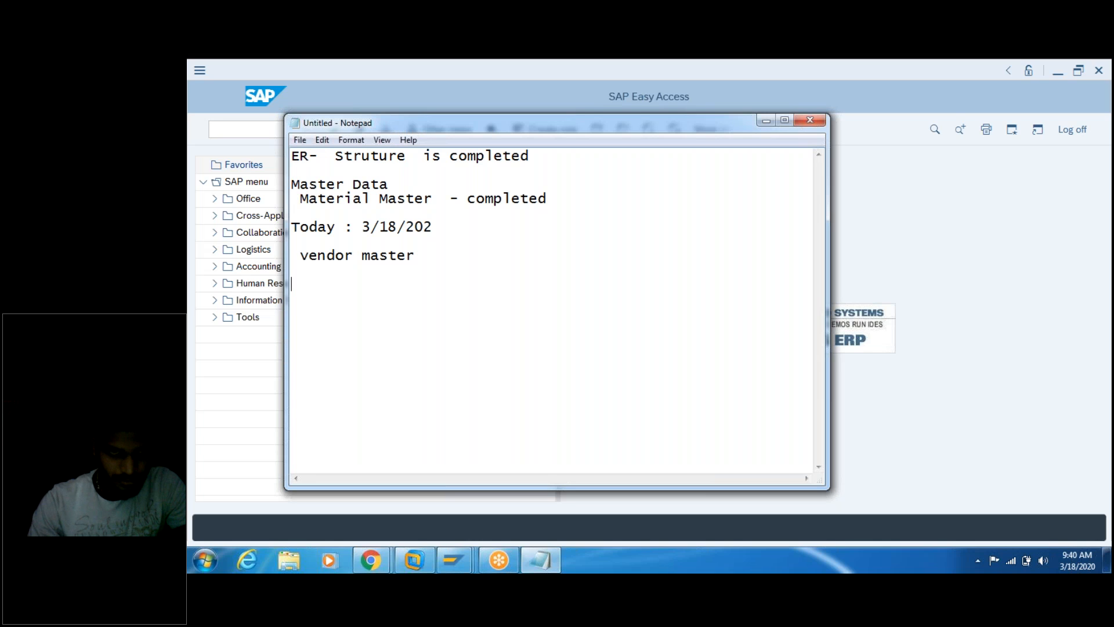
{"action": "key", "text": "Return"}
{"action": "key", "text": "Return"}
{"action": "key", "text": "Return"}
{"action": "type", "text": "Ve"}
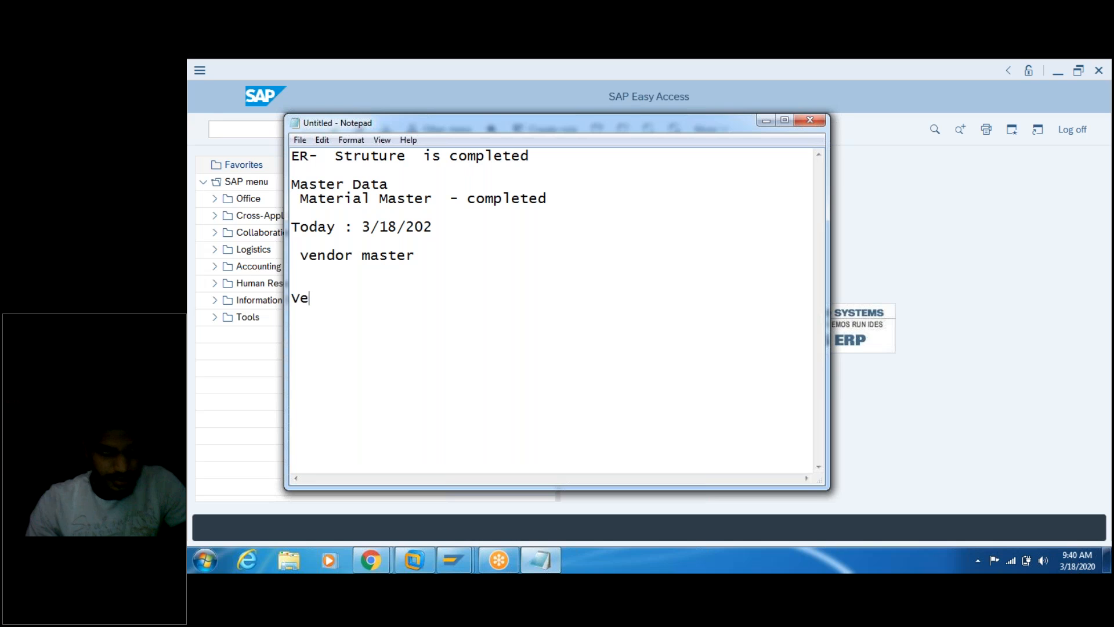
{"action": "type", "text": "ndor"}
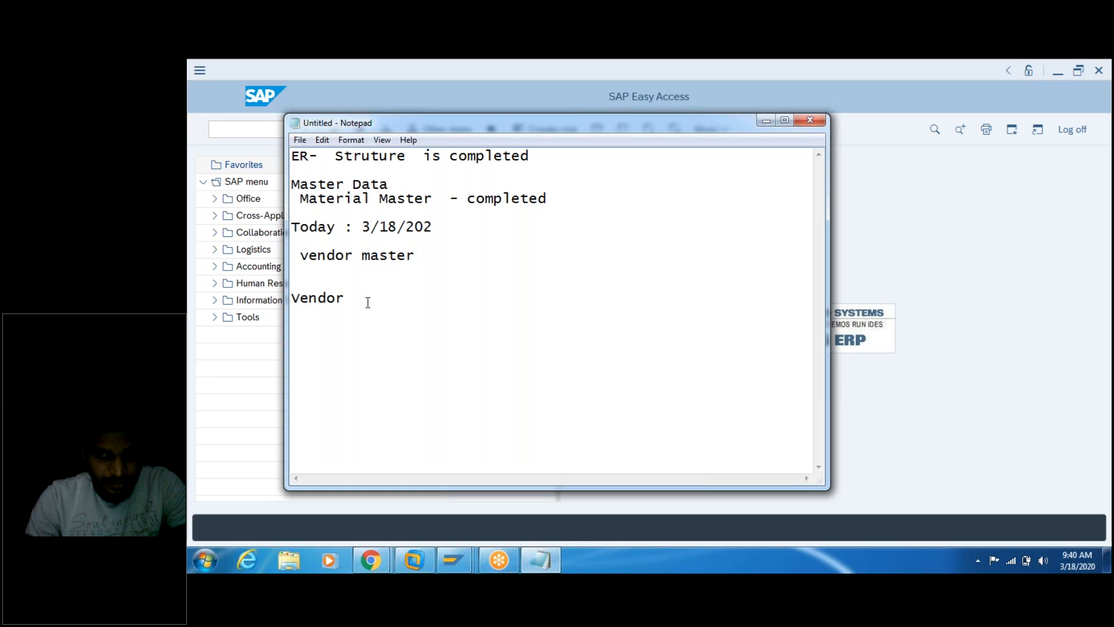
{"action": "type", "text": "is also one of the "}
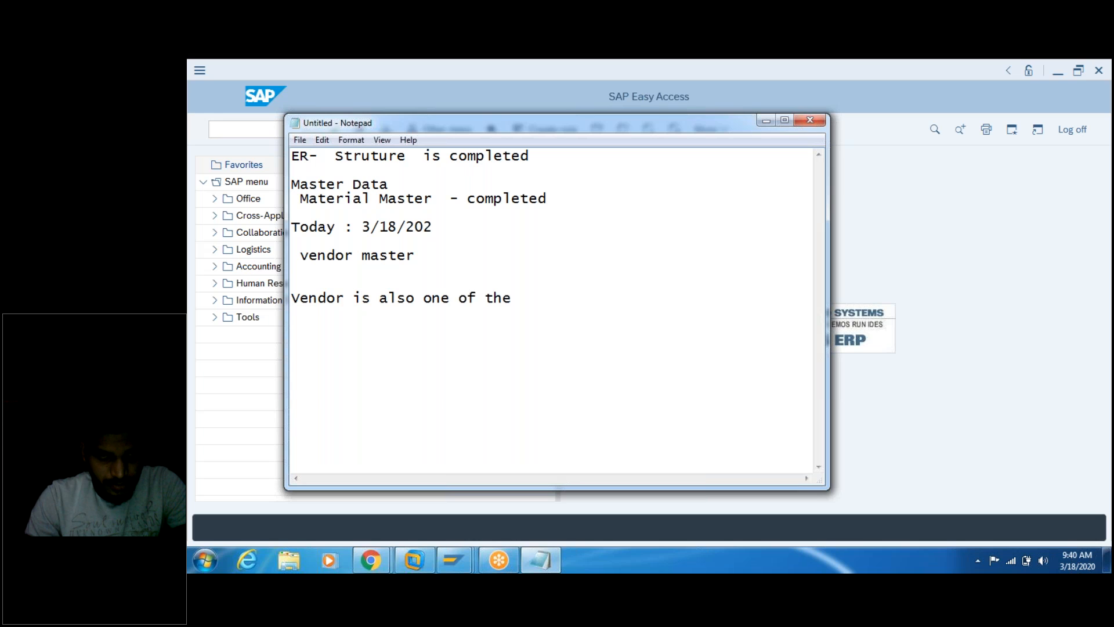
{"action": "type", "text": "MAster data."}
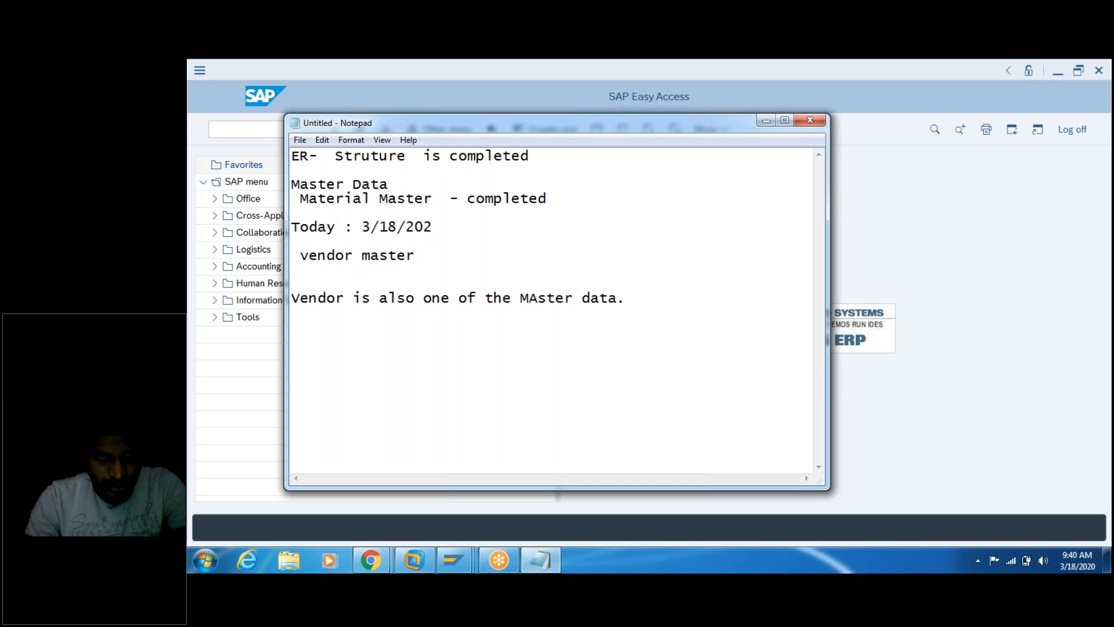
{"action": "key", "text": "Return"}
{"action": "type", "text": "Ven"}
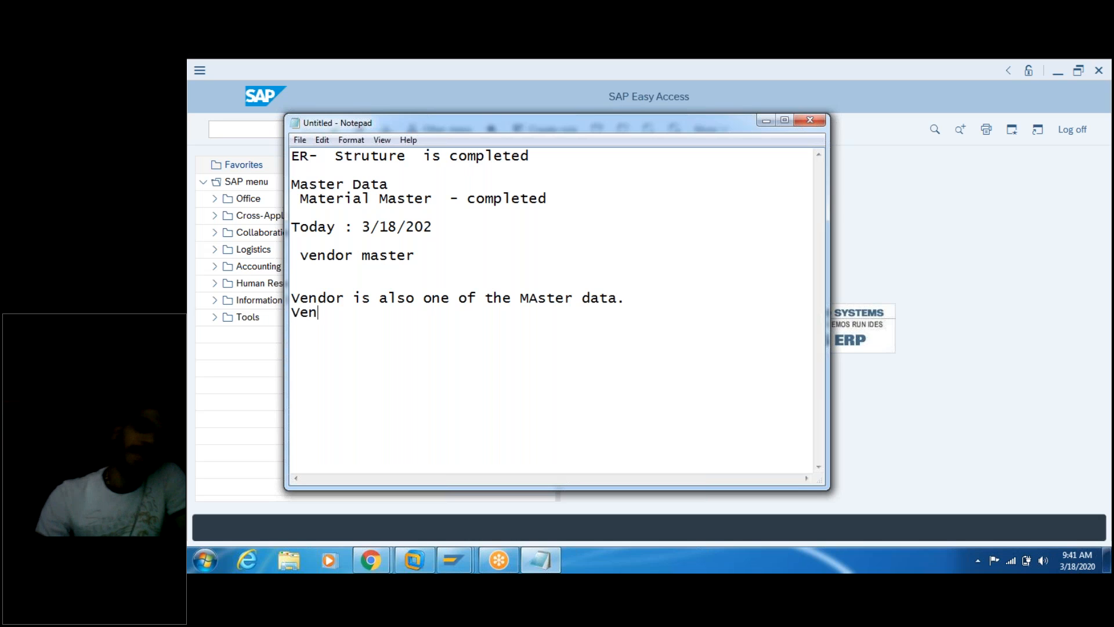
{"action": "type", "text": "dor the person /company"}
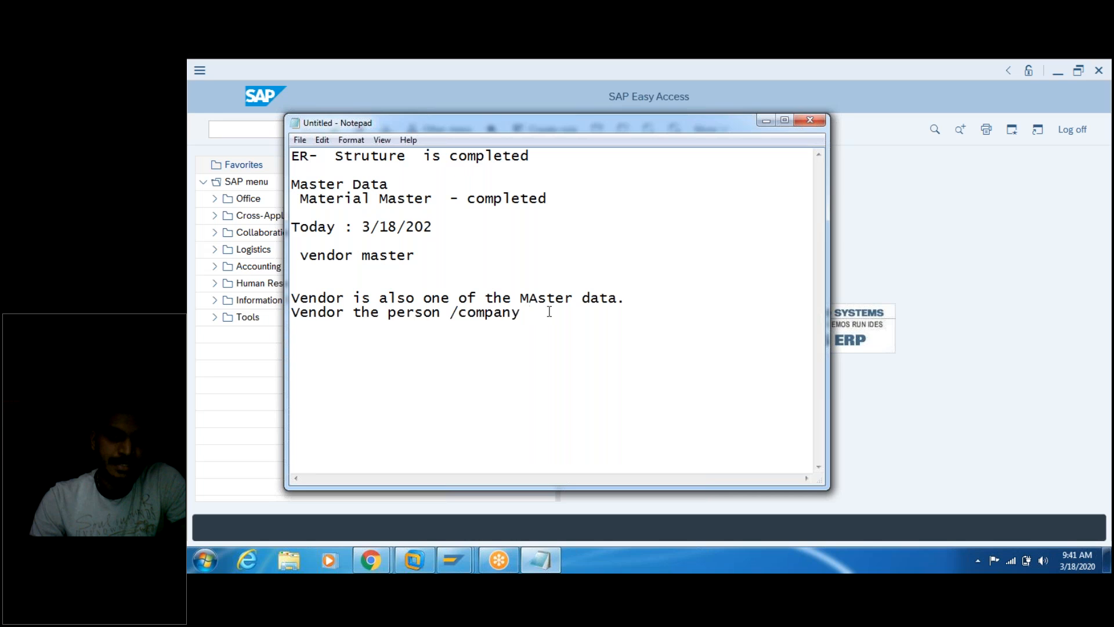
Step: Finish the definition 'Vendor the person /company who provides the services to the company /orgnization'
{"action": "type", "text": "who provide t"}
{"action": "key", "text": "BackSpace"}
{"action": "key", "text": "BackSpace"}
{"action": "key", "text": "BackSpace"}
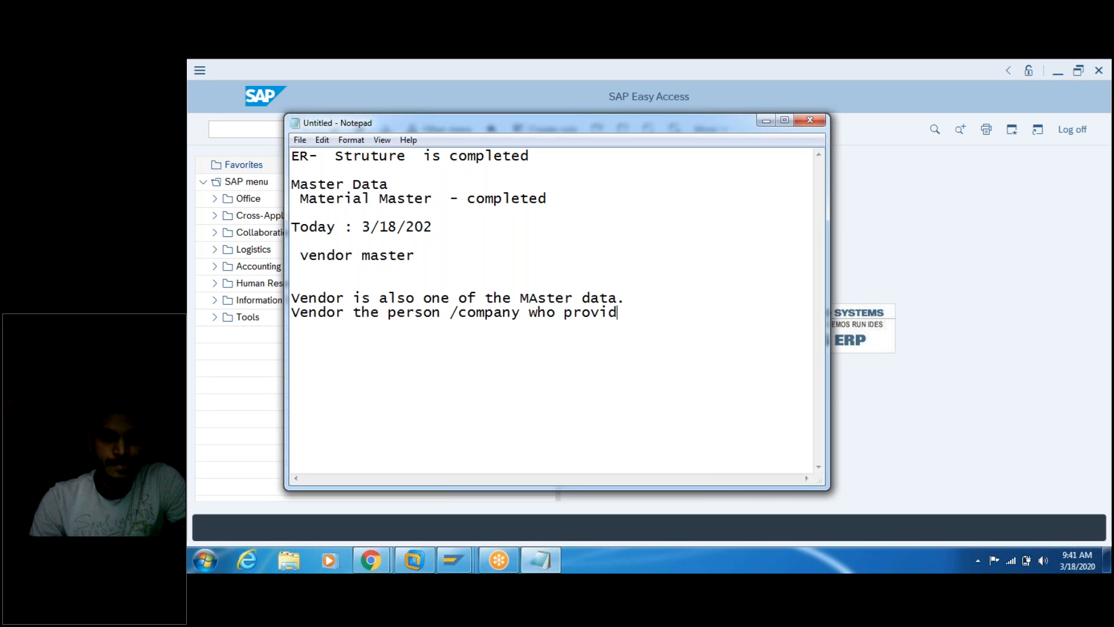
{"action": "type", "text": "es the servi"}
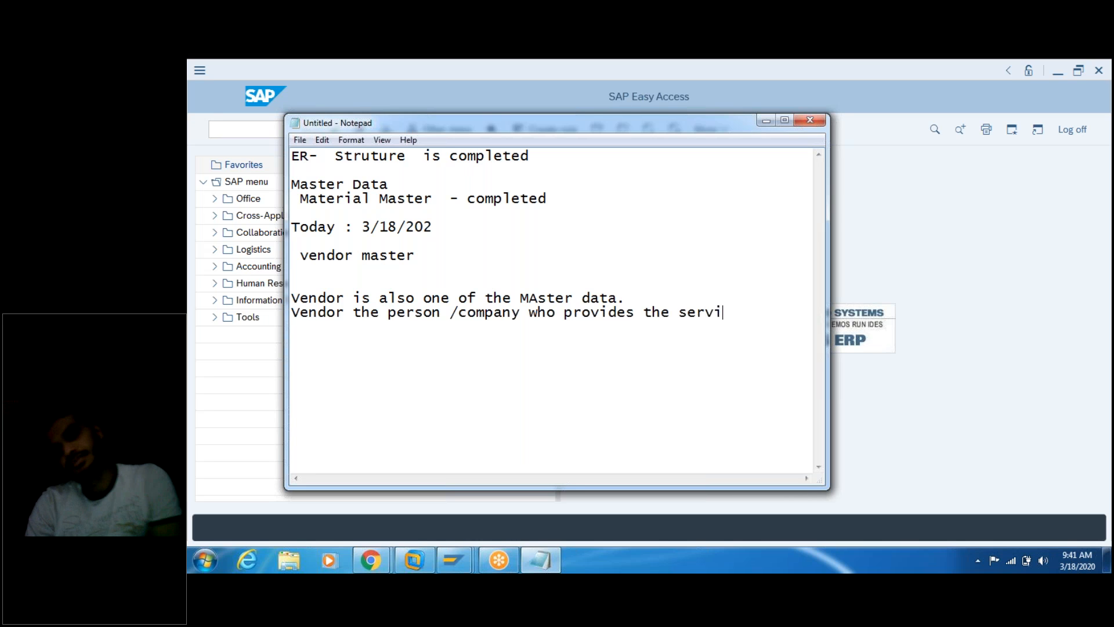
{"action": "type", "text": "ces t"}
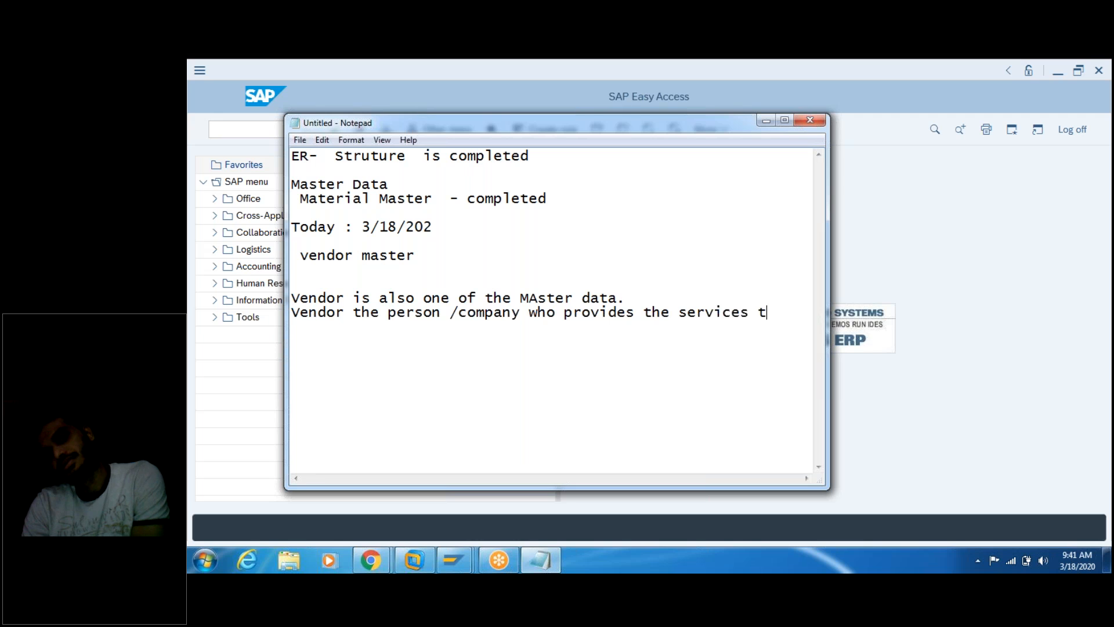
{"action": "type", "text": "o the compan"}
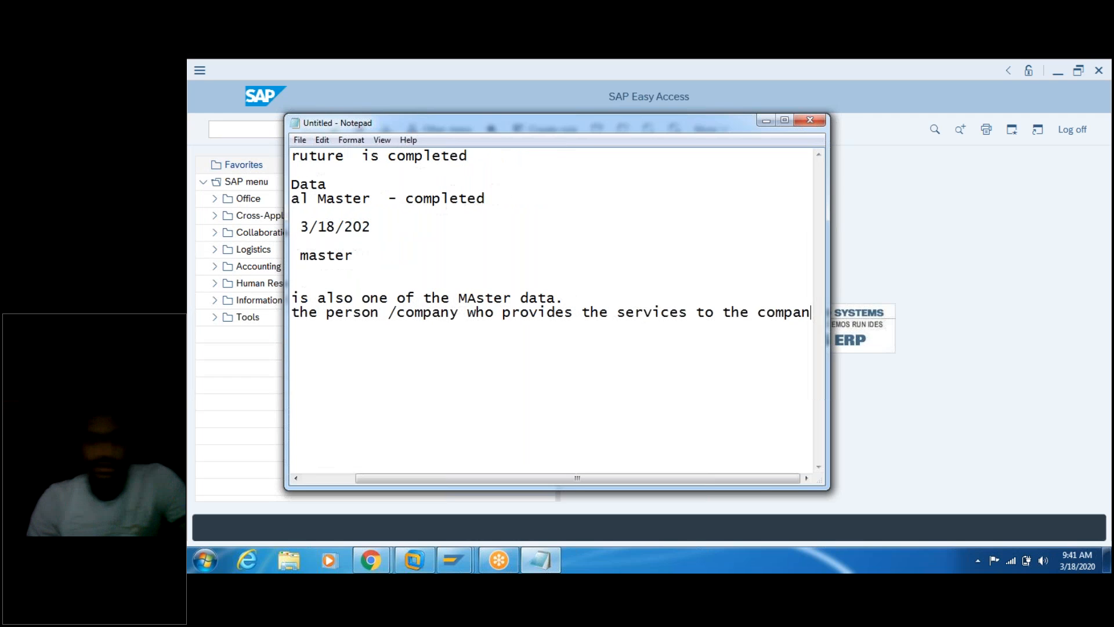
{"action": "type", "text": "y /or"}
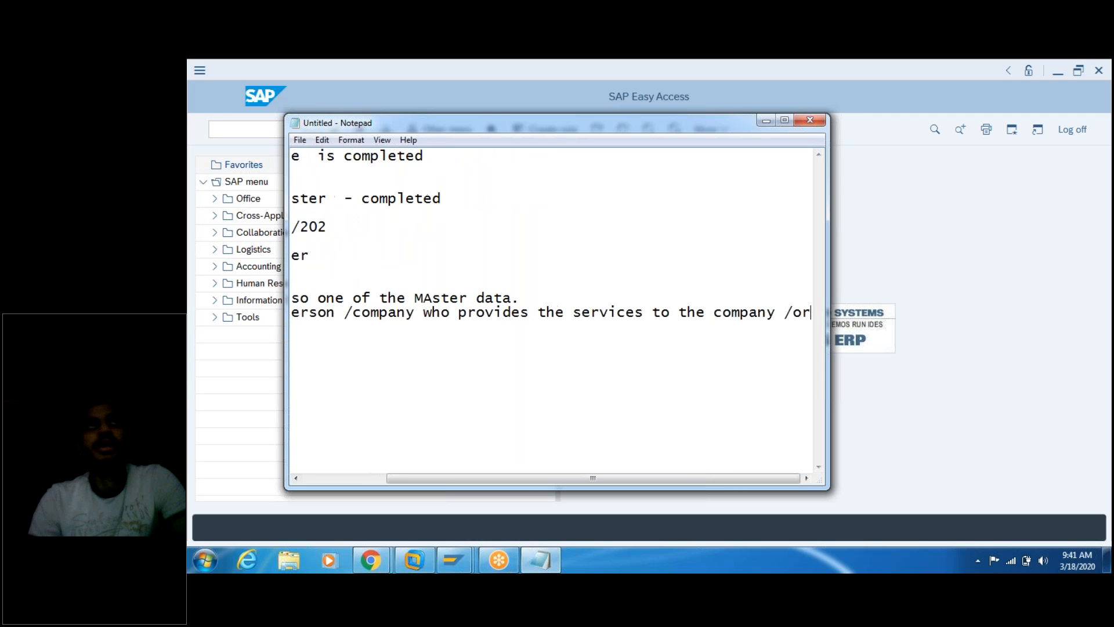
{"action": "type", "text": "gnization"}
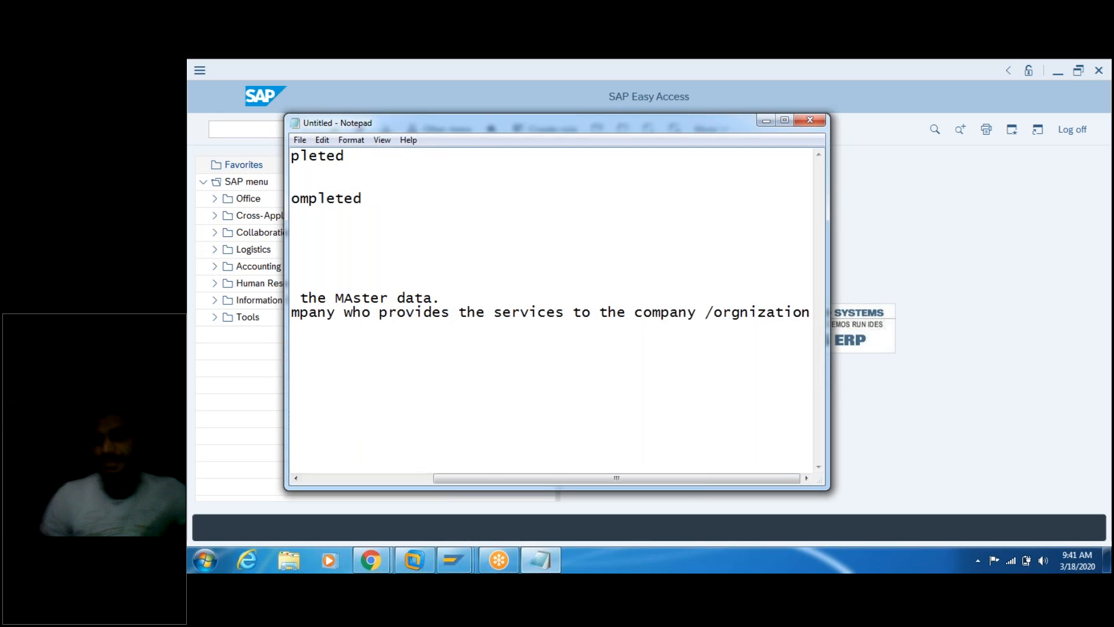
{"action": "key", "text": "Return"}
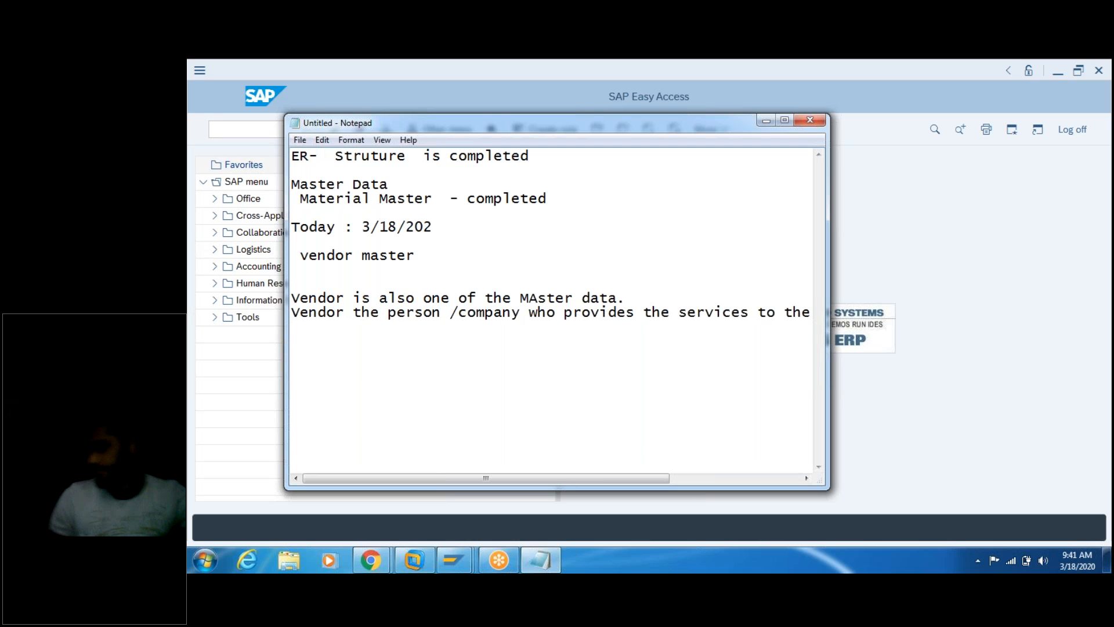
{"action": "key", "text": "Return"}
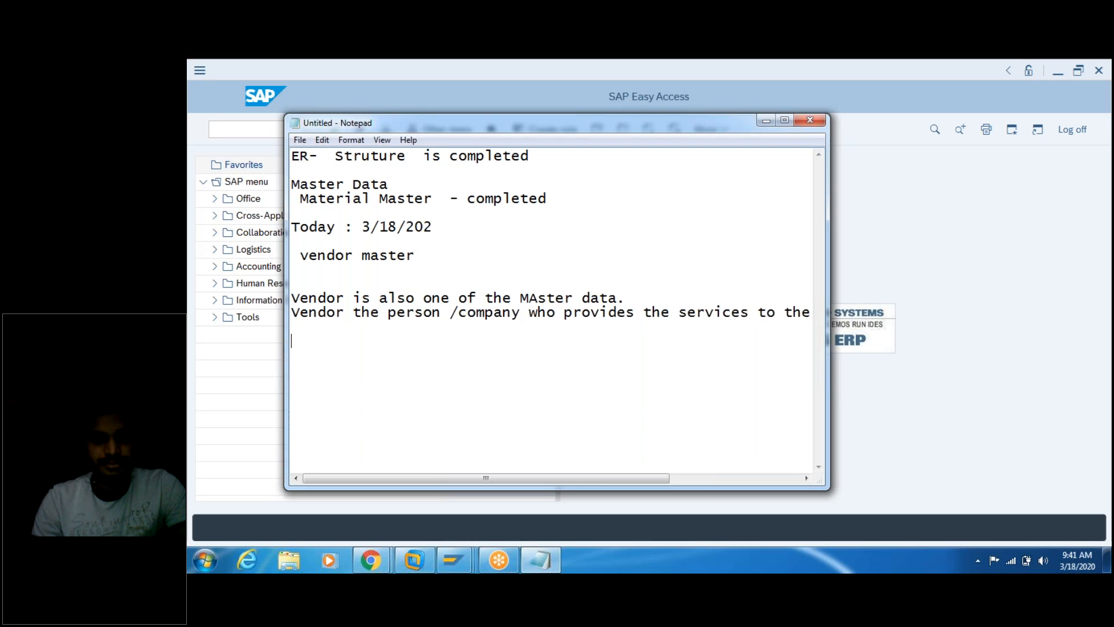
Step: Add the line 'vendor provides the material to the organizatin /company.', correcting typos along the way
{"action": "type", "text": "v"}
{"action": "key", "text": "Return"}
{"action": "type", "text": "e"}
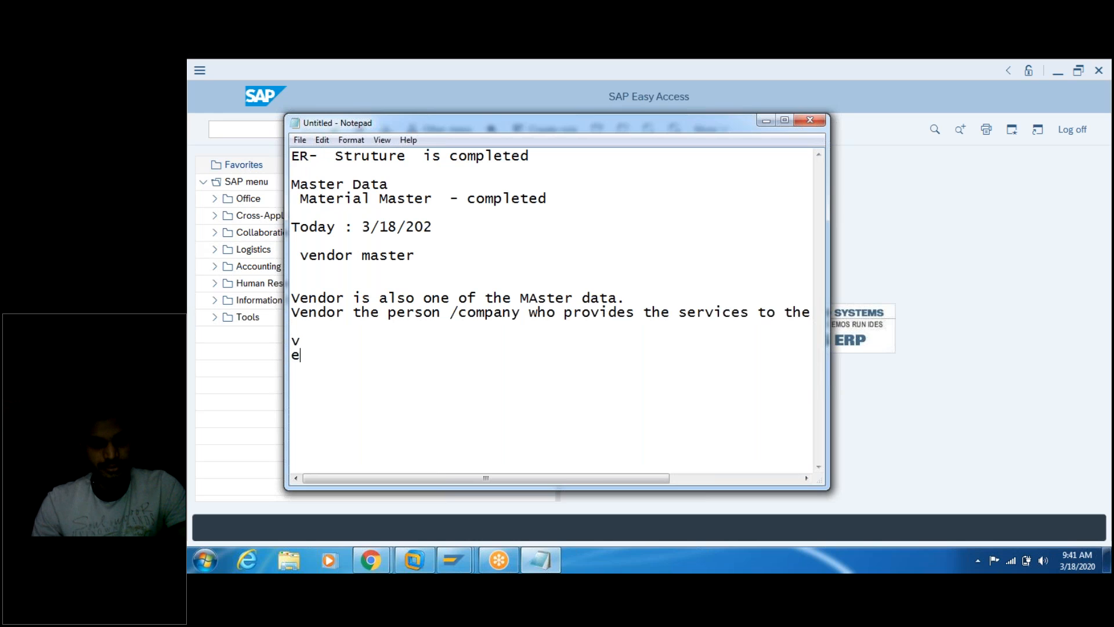
{"action": "key", "text": "BackSpace"}
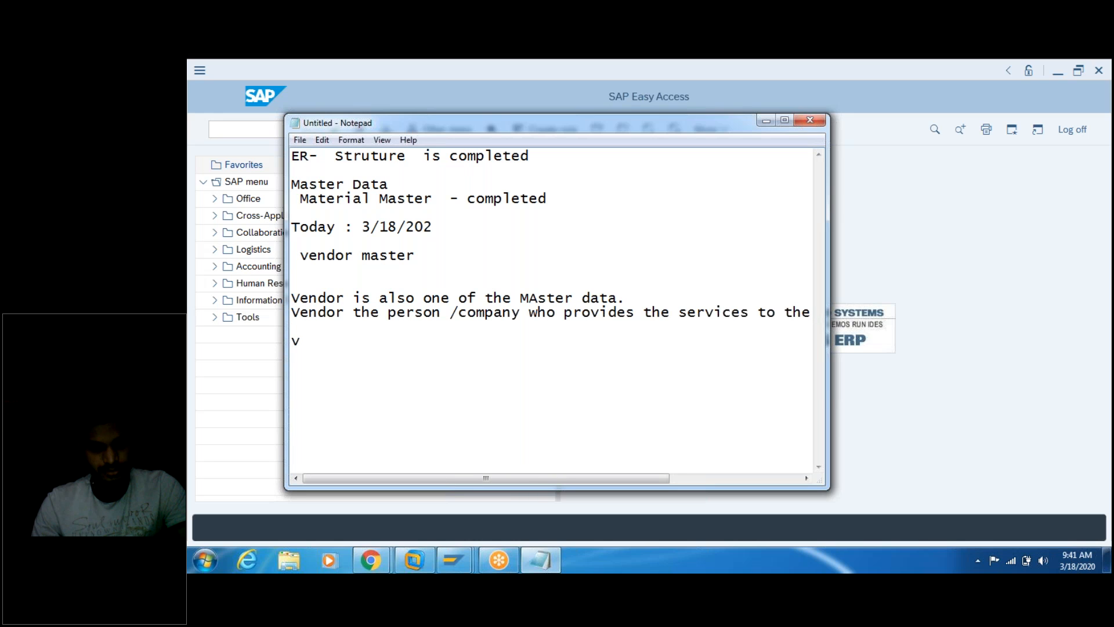
{"action": "type", "text": "endor "}
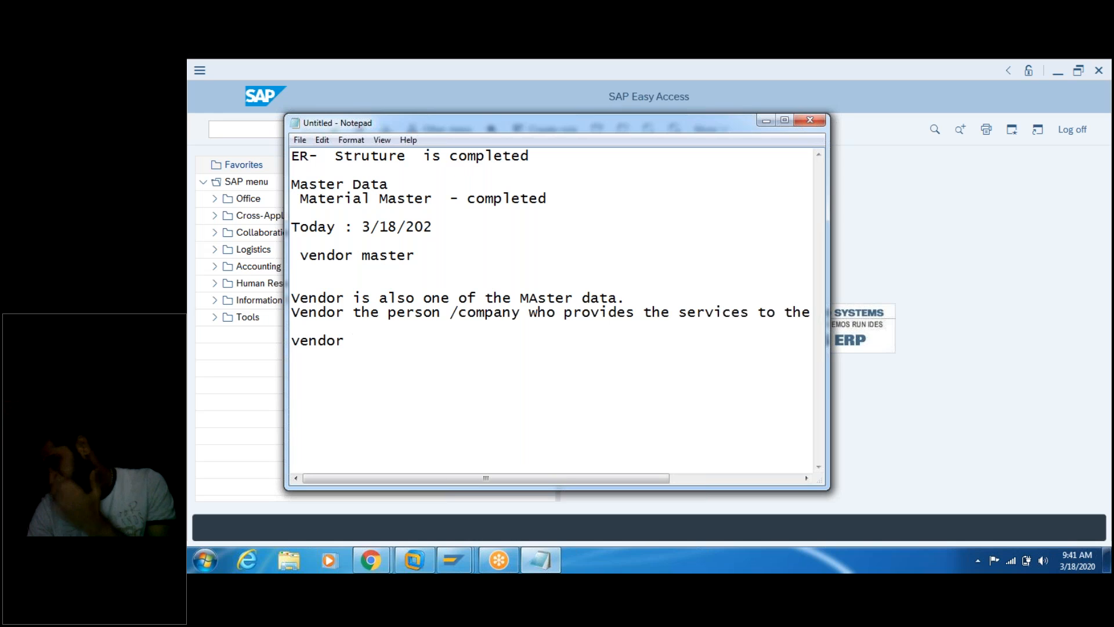
{"action": "type", "text": "provi"}
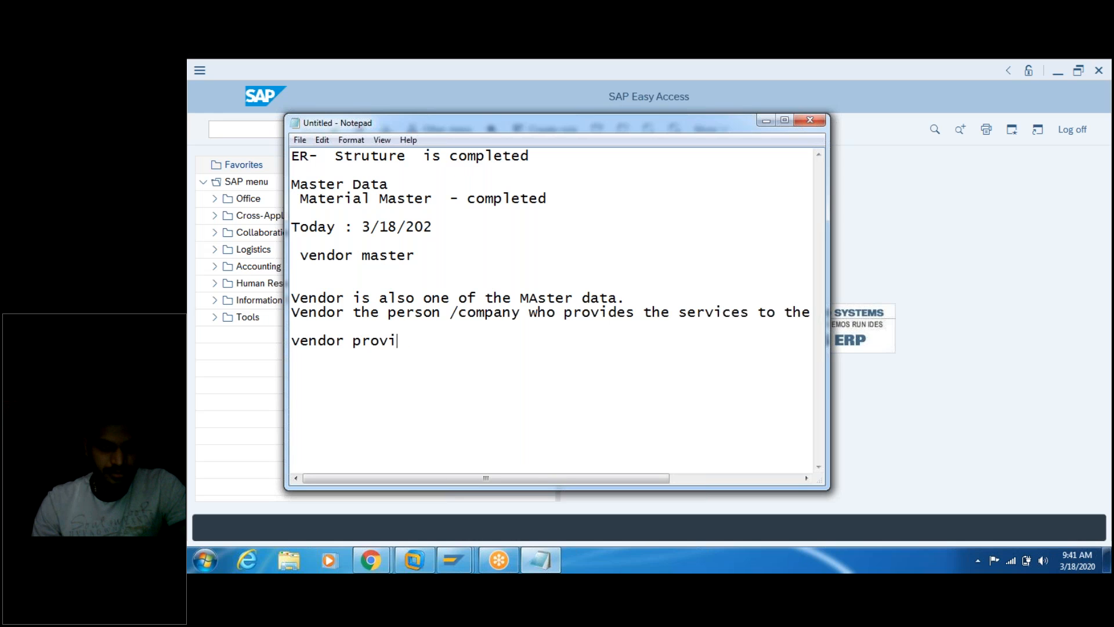
{"action": "type", "text": "des the "}
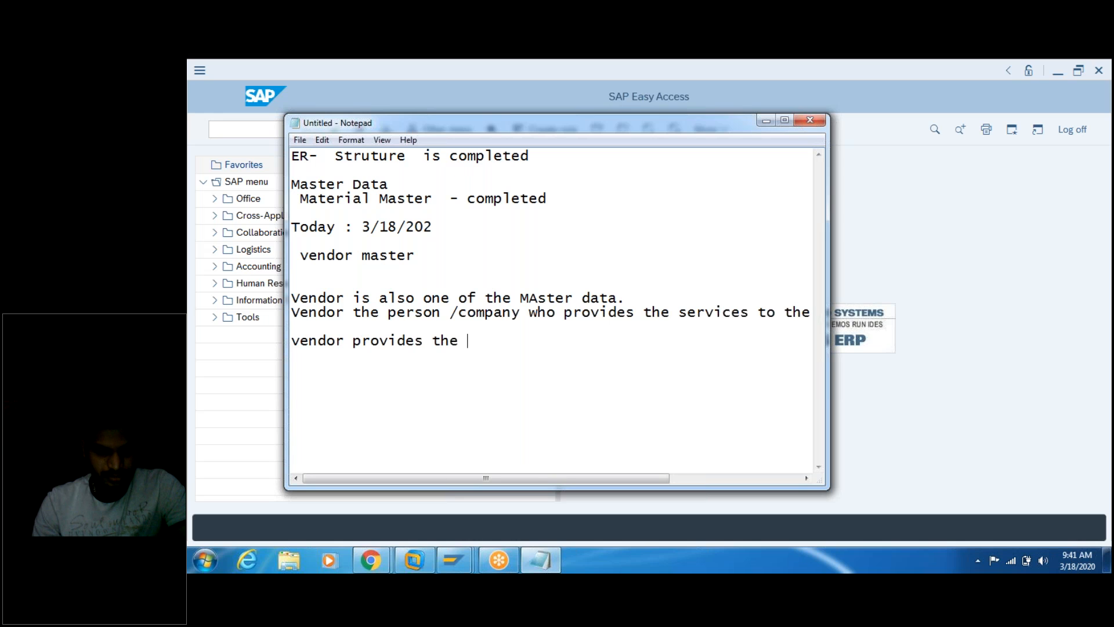
{"action": "type", "text": "material to the ot"}
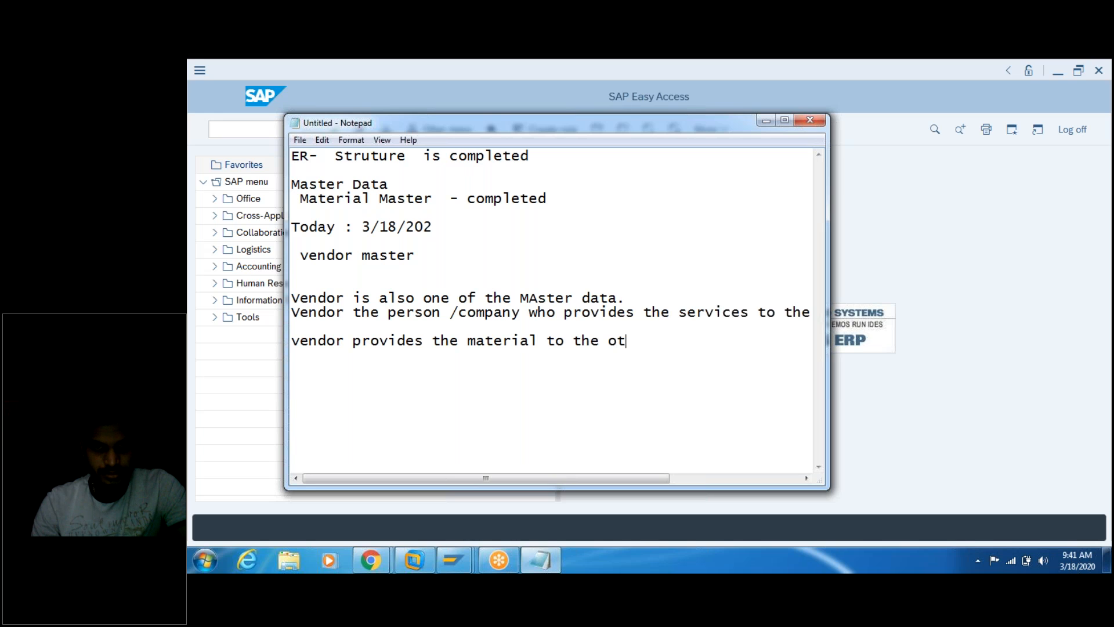
{"action": "key", "text": "BackSpace"}
{"action": "type", "text": "r"}
{"action": "key", "text": "BackSpace"}
{"action": "type", "text": "ria"}
{"action": "key", "text": "BackSpace"}
{"action": "type", "text": "g"}
{"action": "key", "text": "BackSpace"}
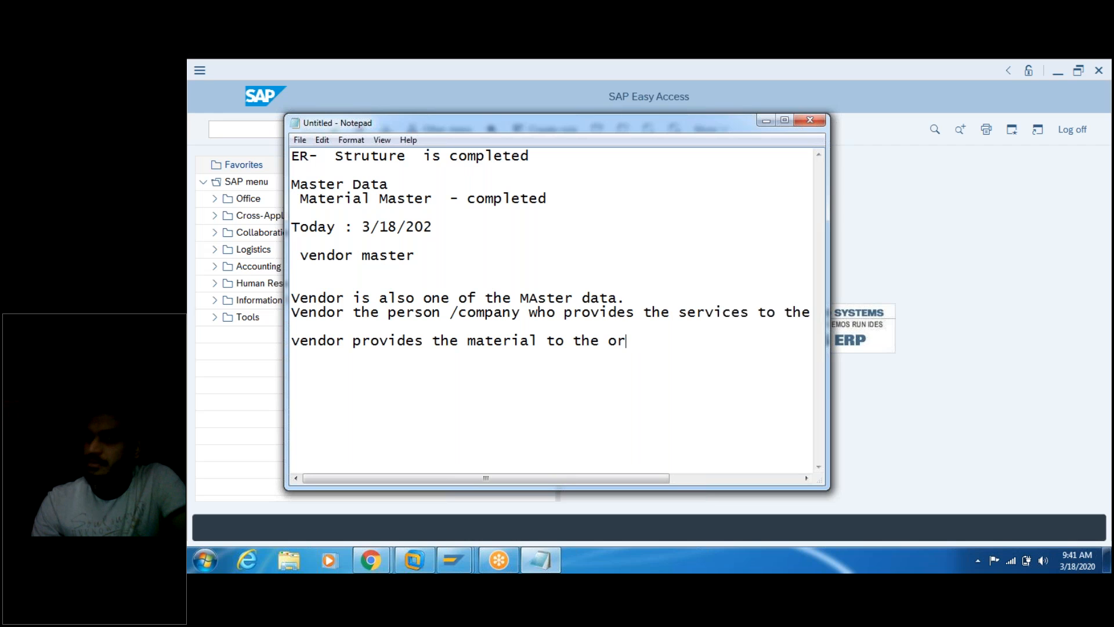
{"action": "type", "text": "gan"}
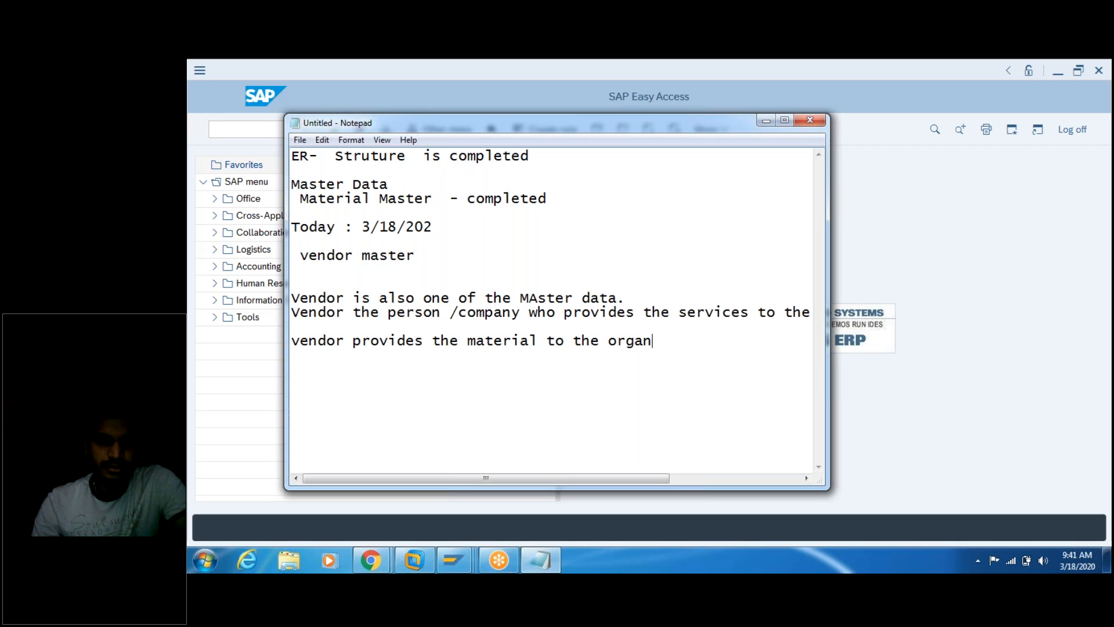
{"action": "type", "text": "izatin"}
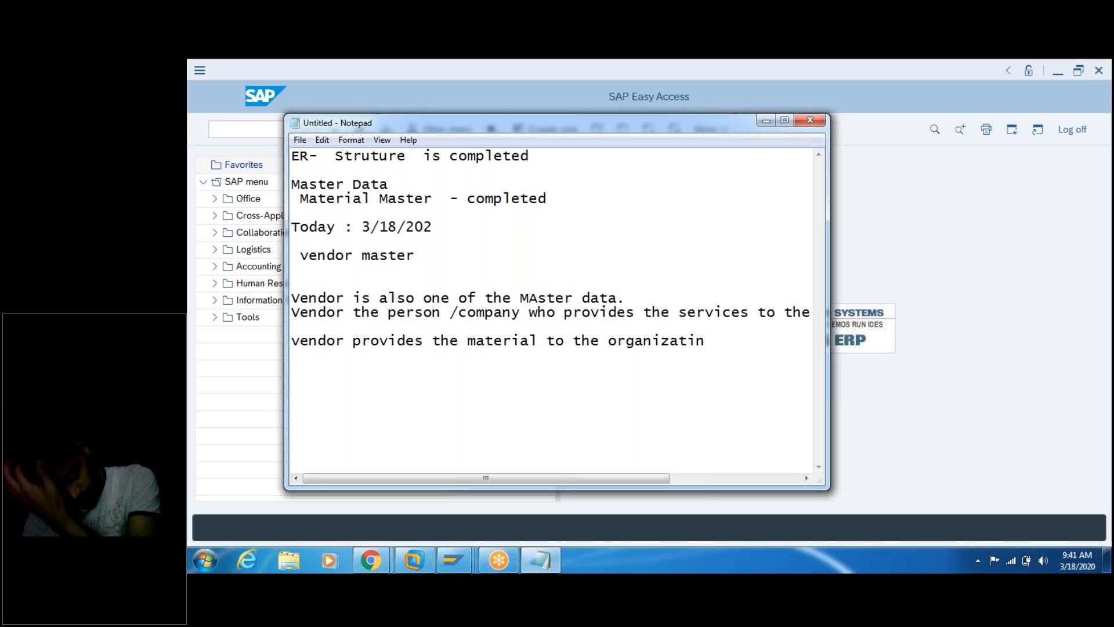
{"action": "type", "text": " /co"}
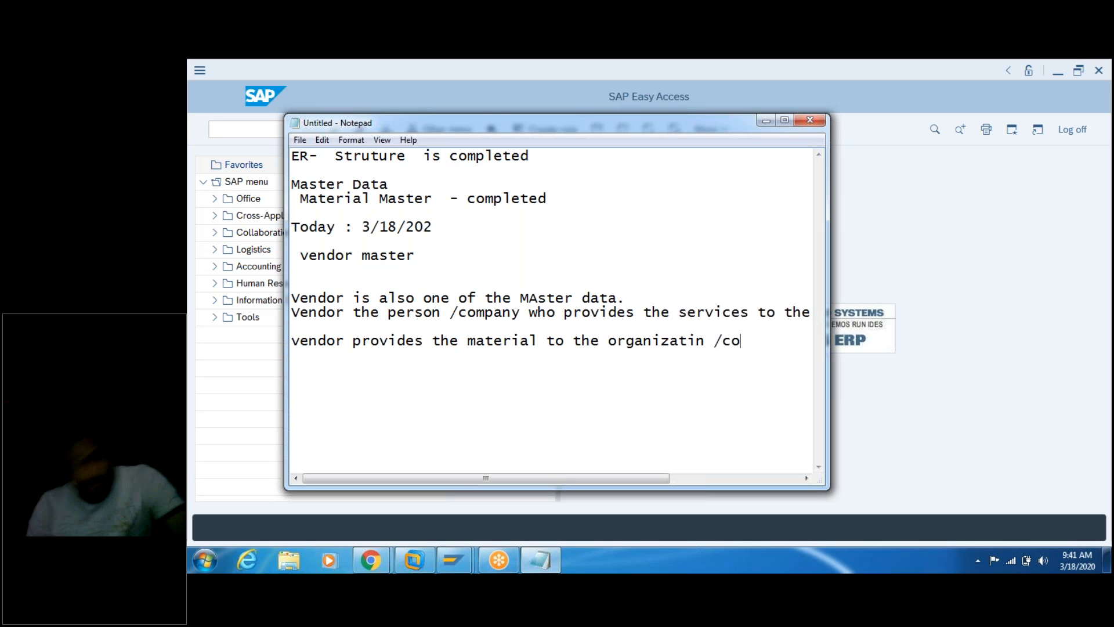
{"action": "type", "text": "mpany."}
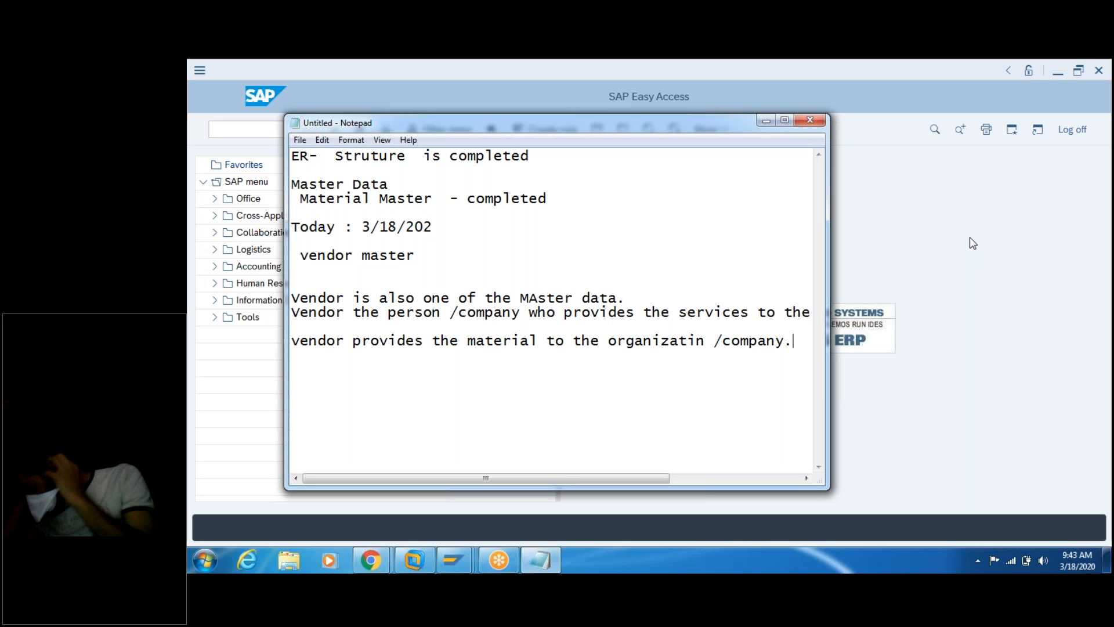
{"action": "left_click", "coordinate": [973, 259]}
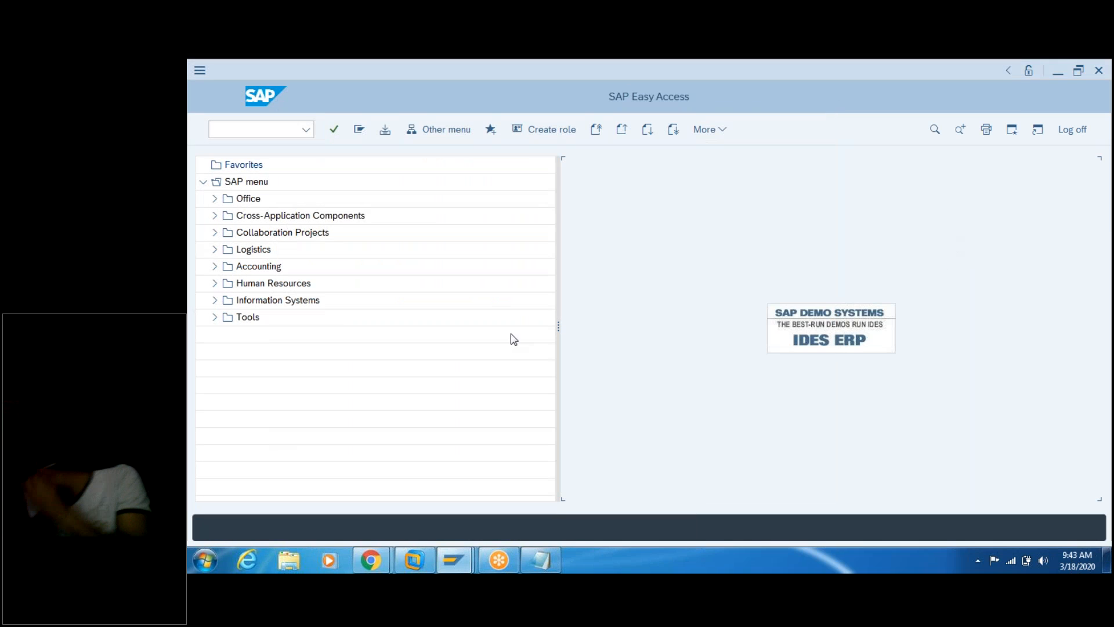
{"action": "left_click", "coordinate": [541, 559]}
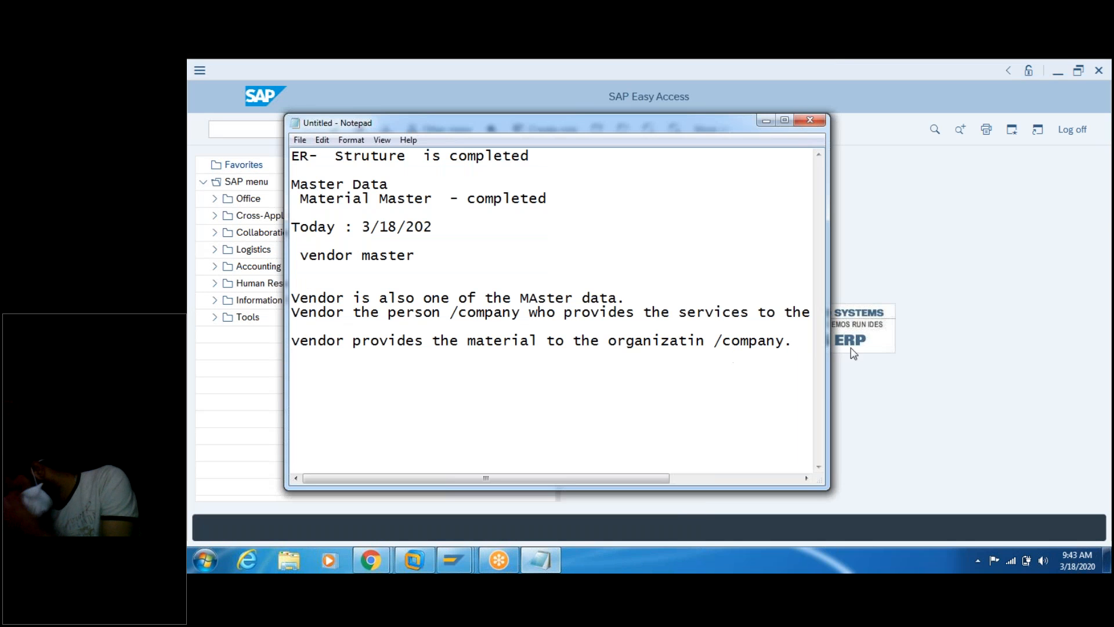
{"action": "left_click", "coordinate": [796, 341]}
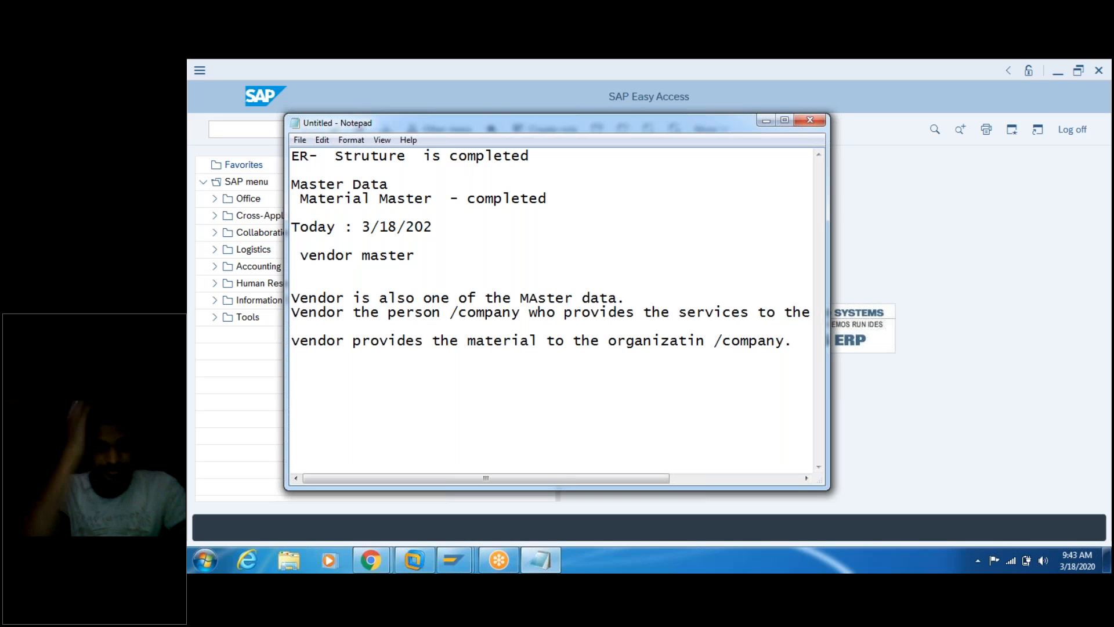
{"action": "left_click", "coordinate": [534, 390]}
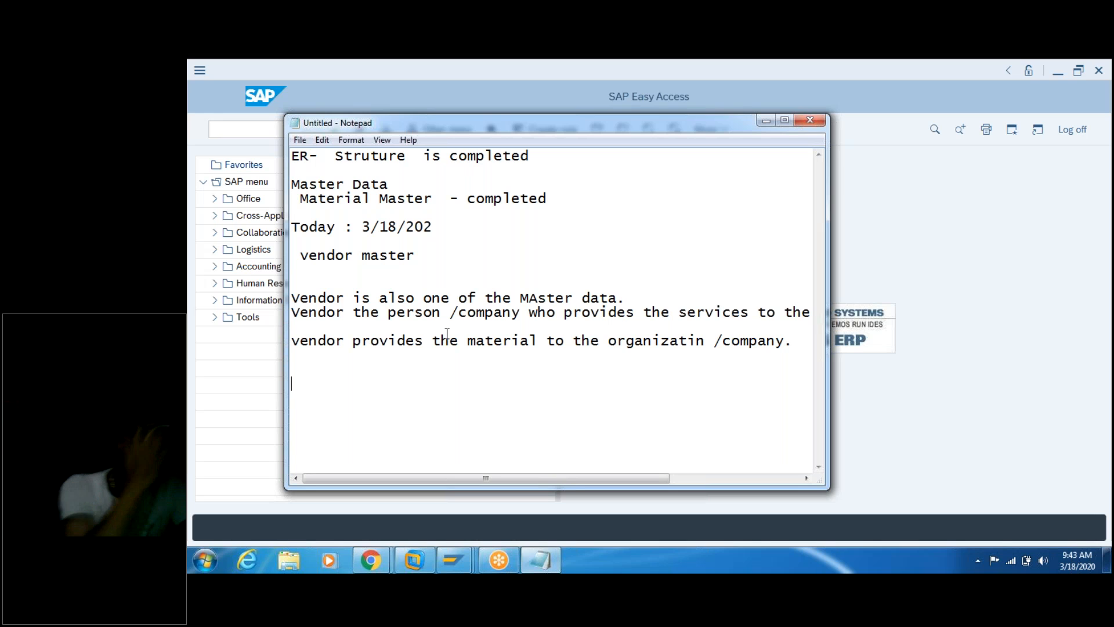
Step: Add the note 'We need the vendor inforamtin in our sap system' on the empty line
{"action": "left_click", "coordinate": [351, 374]}
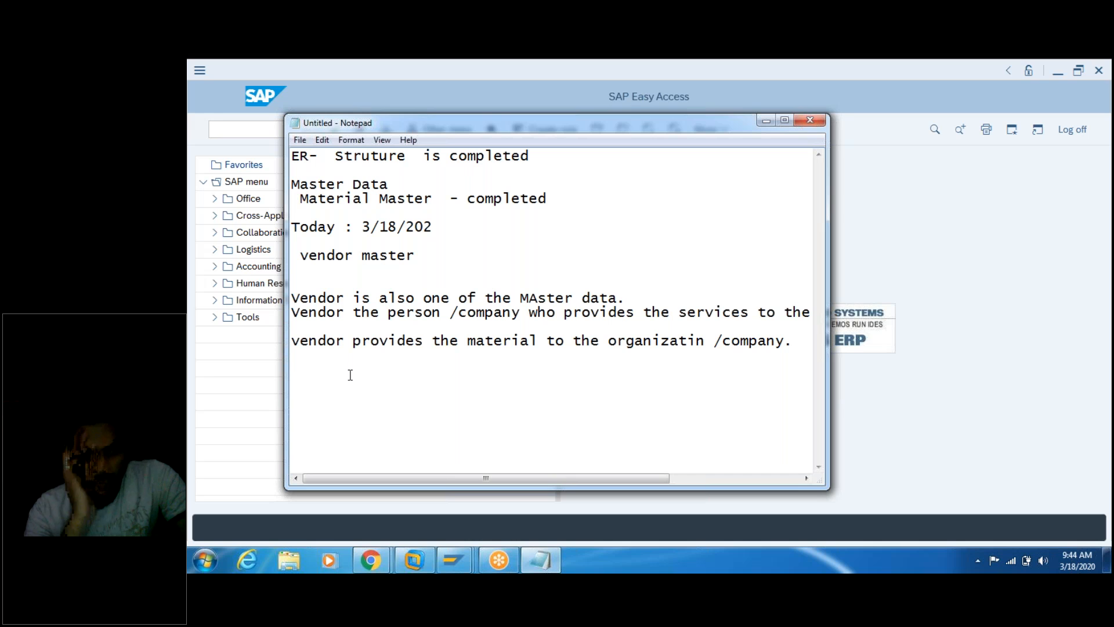
{"action": "type", "text": "We need t"}
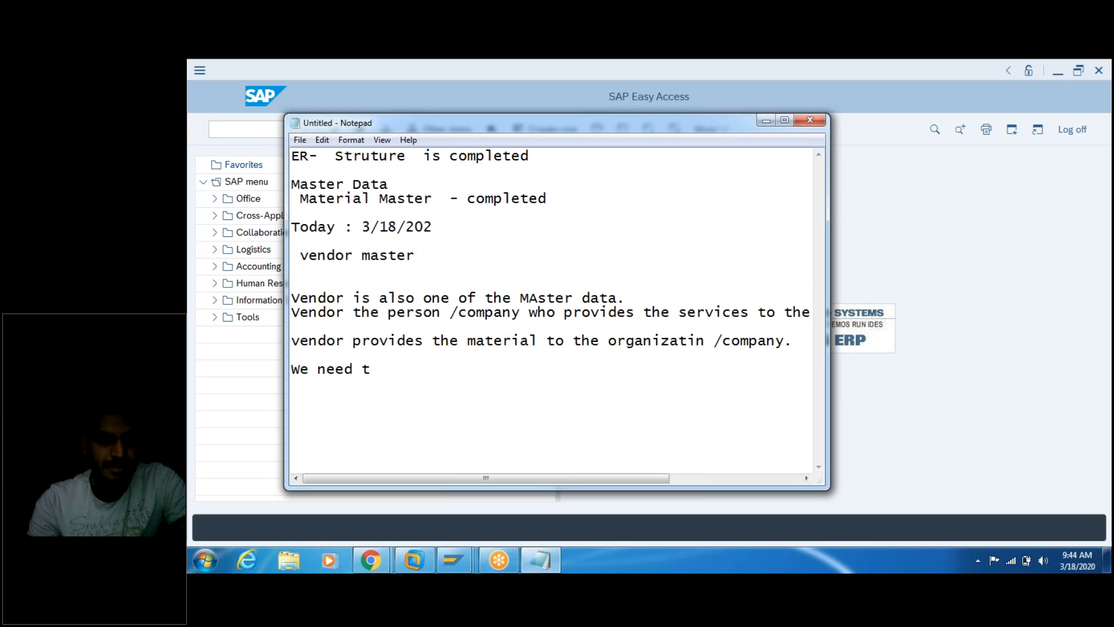
{"action": "type", "text": "he "}
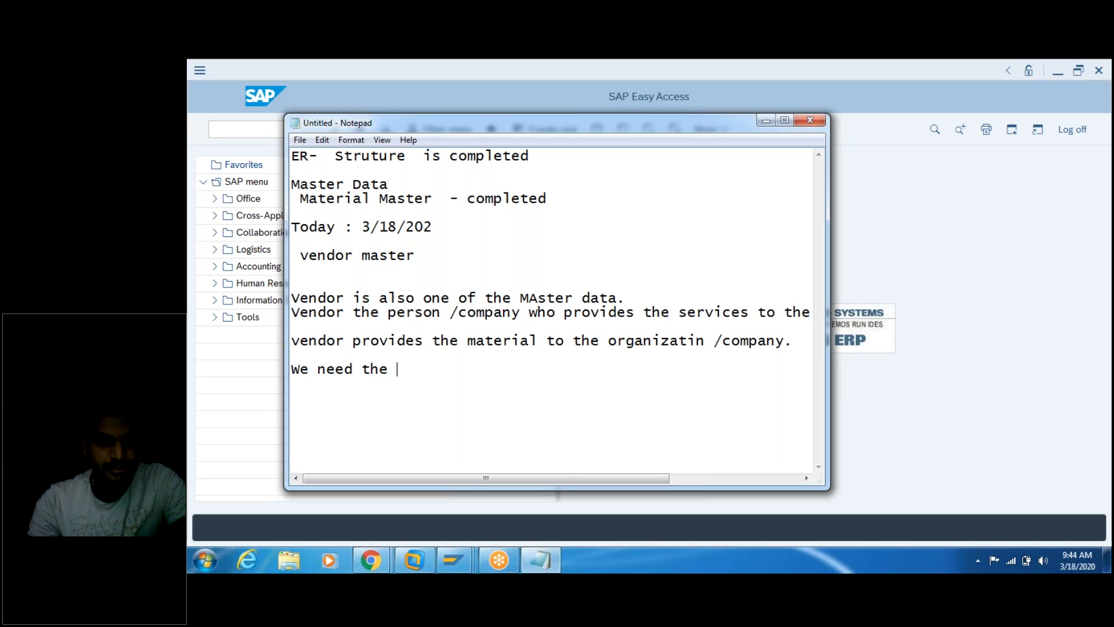
{"action": "type", "text": "vendor info"}
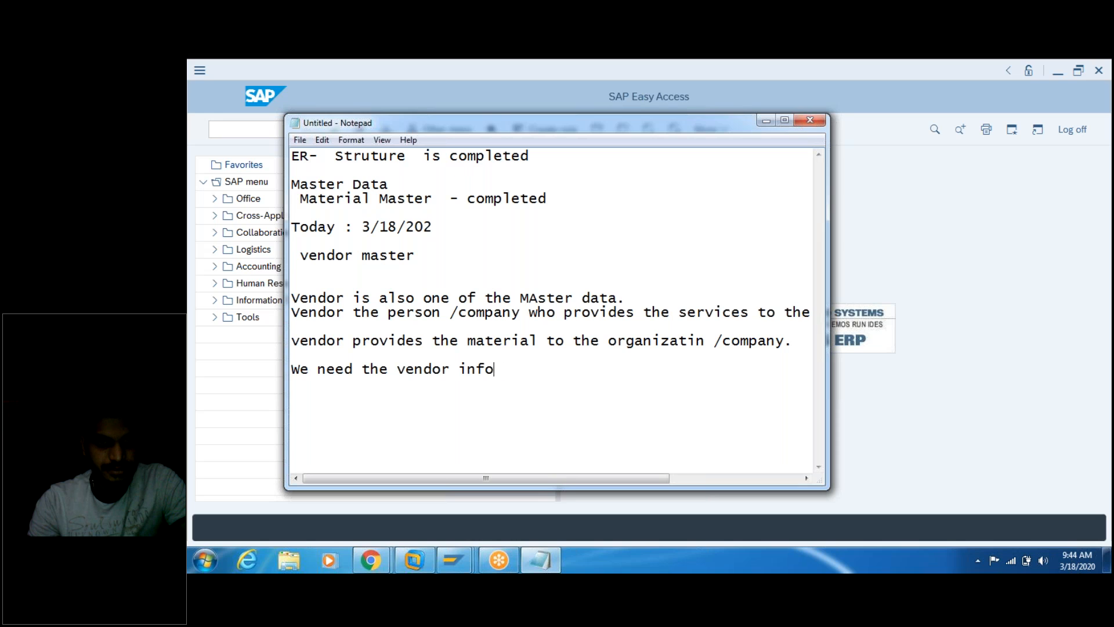
{"action": "type", "text": "ramtin in"}
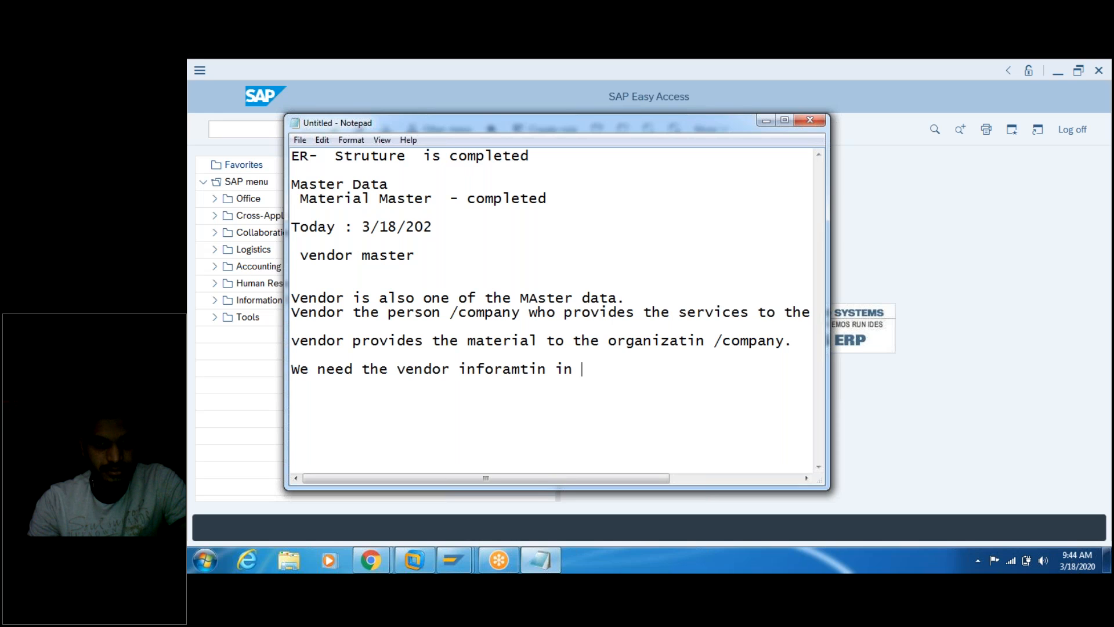
{"action": "type", "text": " our sap system"}
{"action": "key", "text": "Return"}
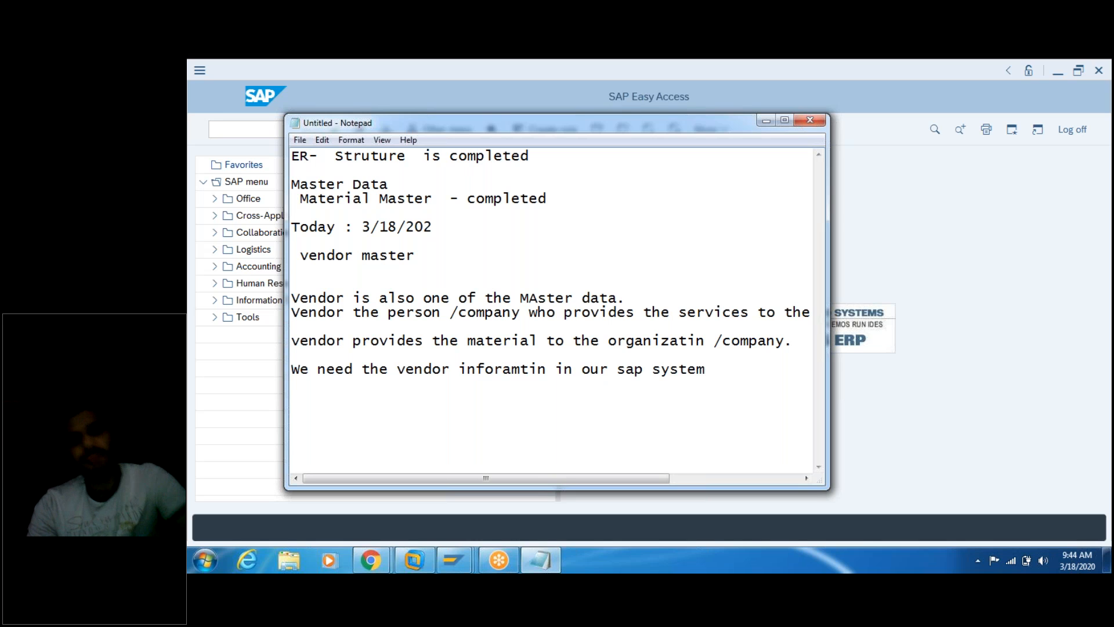
{"action": "key", "text": "Return"}
Step: Add 'we need to create the vendor inforamtion' and begin a 'Vendor name' line below
{"action": "type", "text": "we need "}
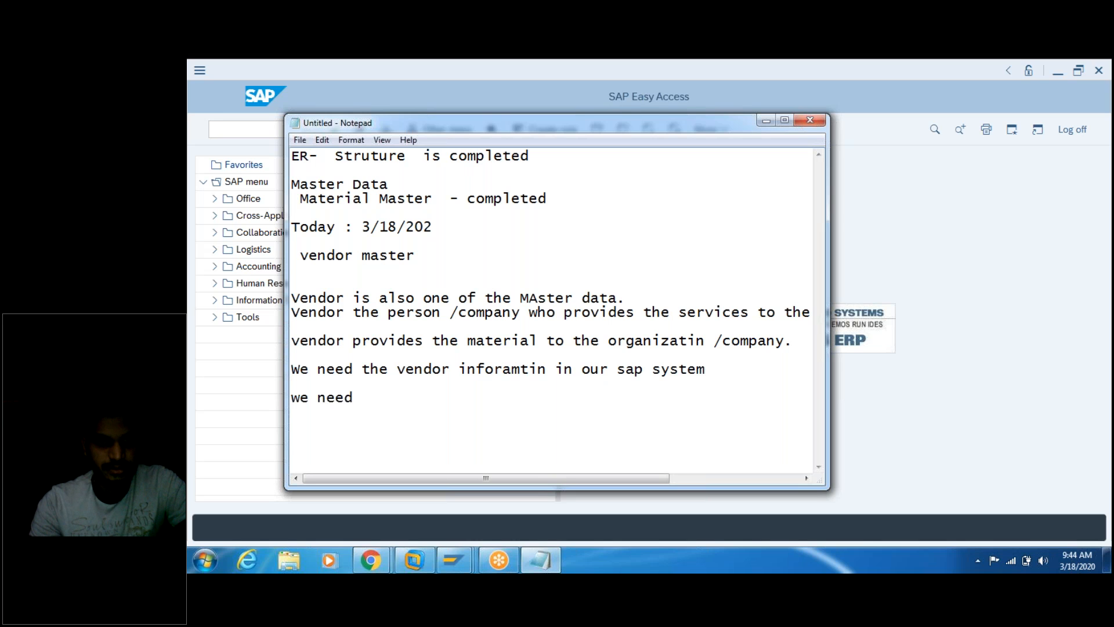
{"action": "type", "text": "to"}
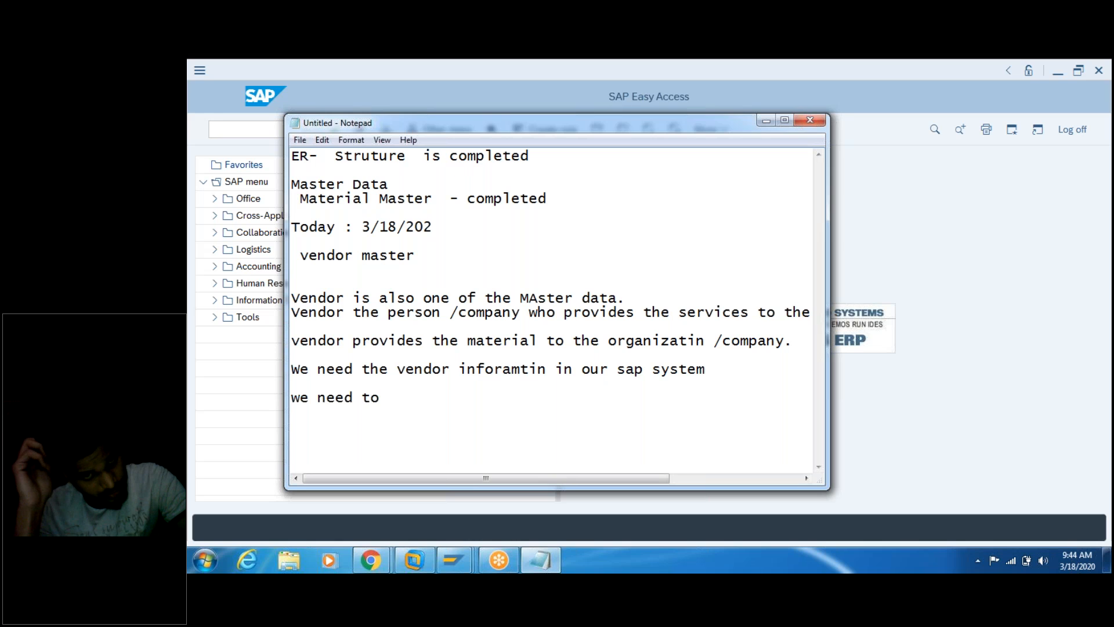
{"action": "type", "text": " create thei"}
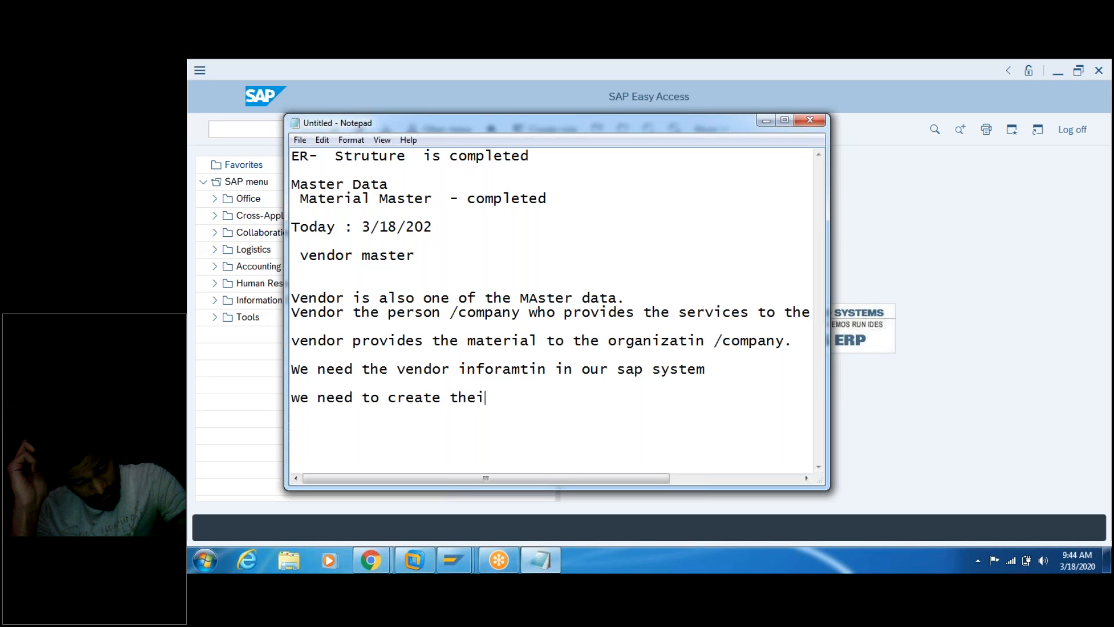
{"action": "key", "text": "BackSpace"}
{"action": "key", "text": "BackSpace"}
{"action": "type", "text": "ve"}
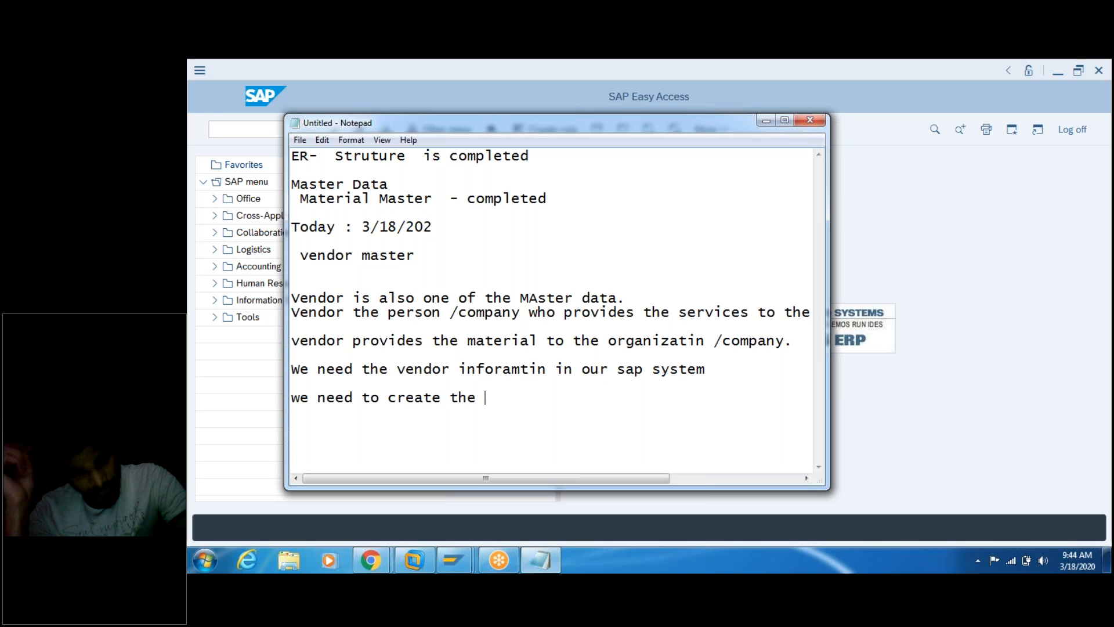
{"action": "type", "text": "ndor"}
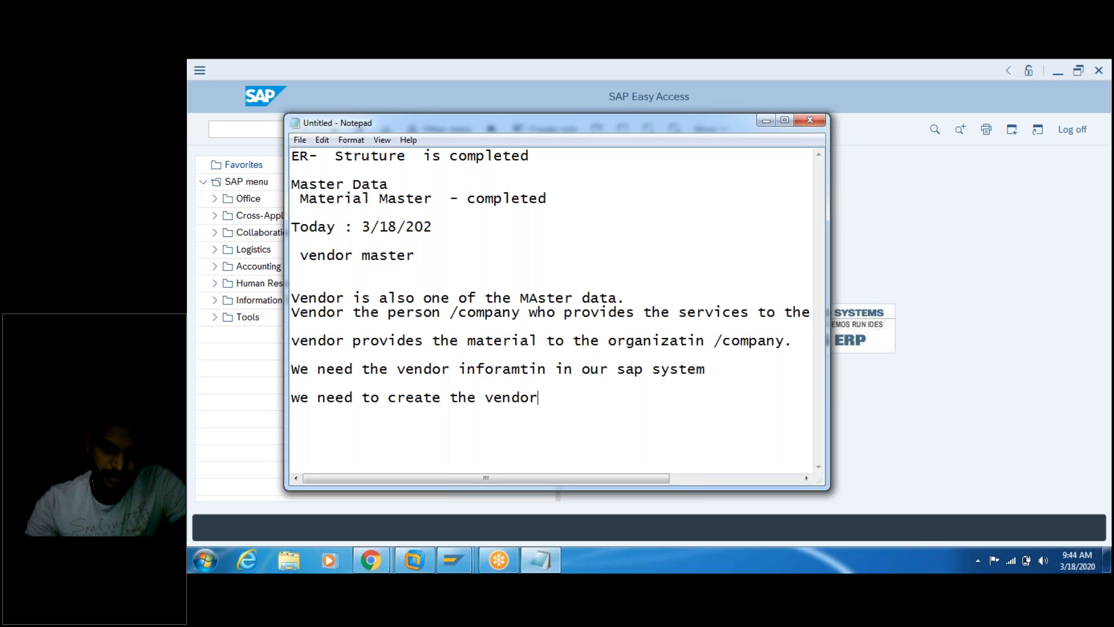
{"action": "type", "text": " infor"}
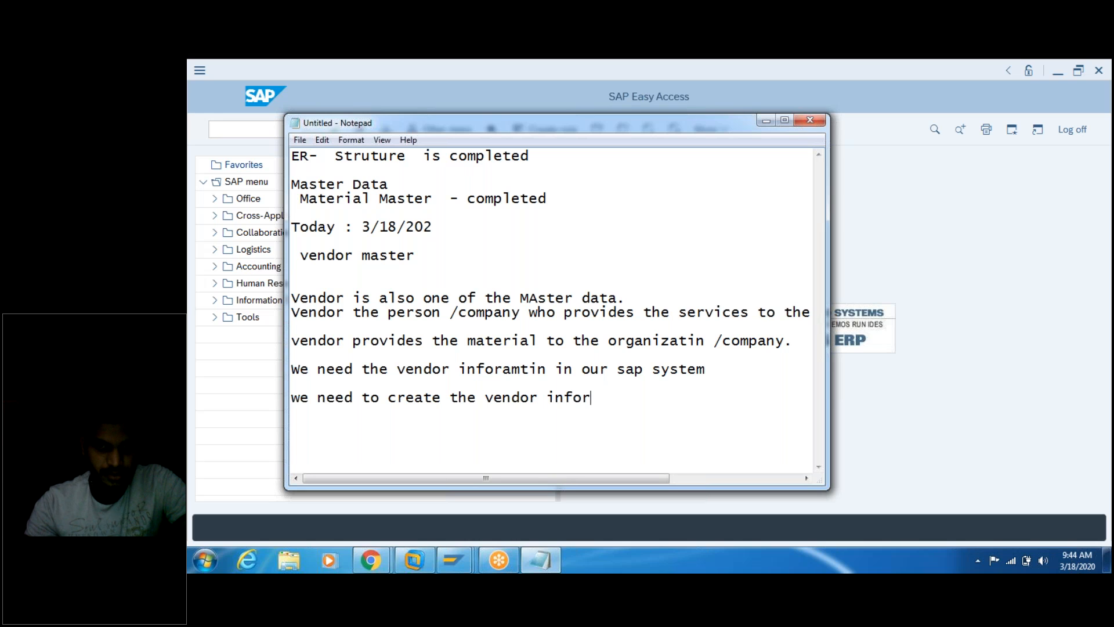
{"action": "type", "text": "amtion"}
{"action": "key", "text": "Return"}
{"action": "key", "text": "Return"}
{"action": "key", "text": "Return"}
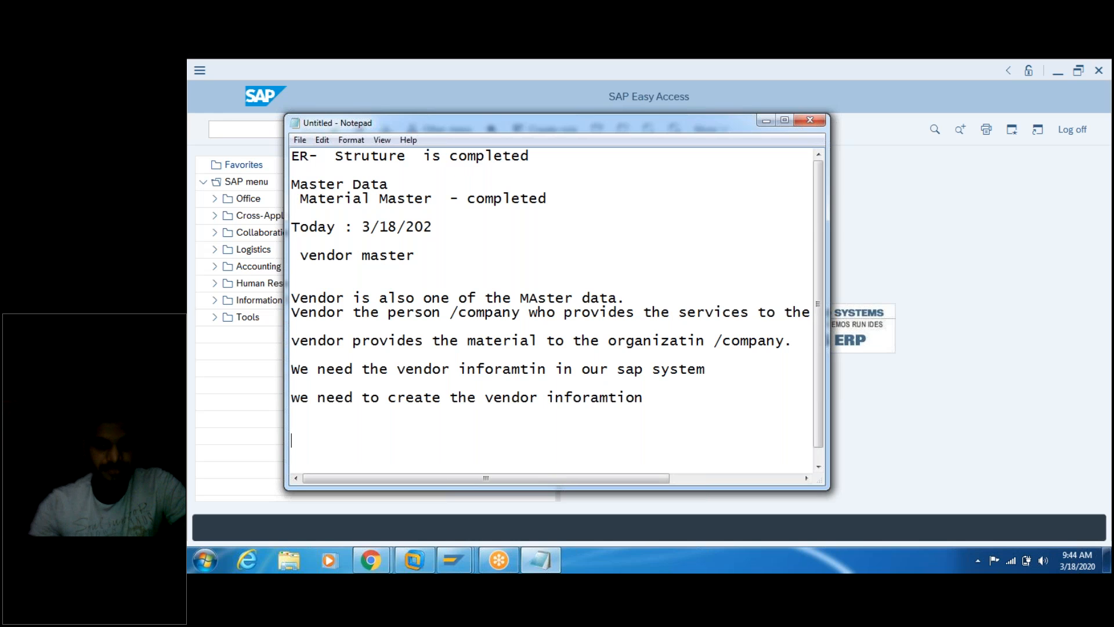
{"action": "scroll", "coordinate": [557, 307], "scroll_direction": "down", "scroll_amount": 1}
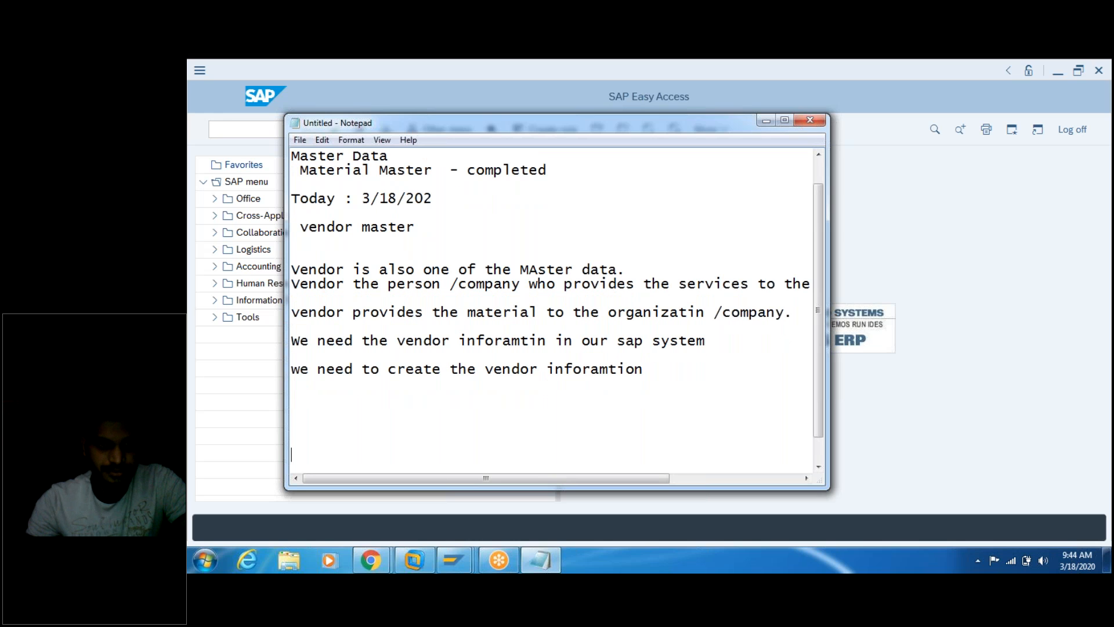
{"action": "type", "text": "Ve"}
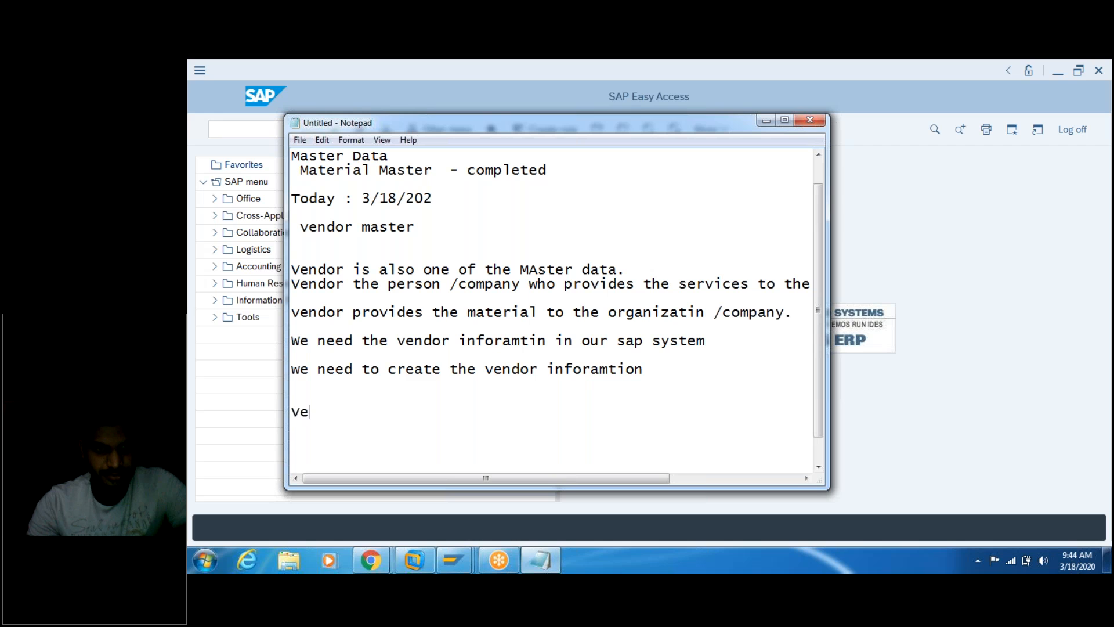
{"action": "type", "text": "ndor name"}
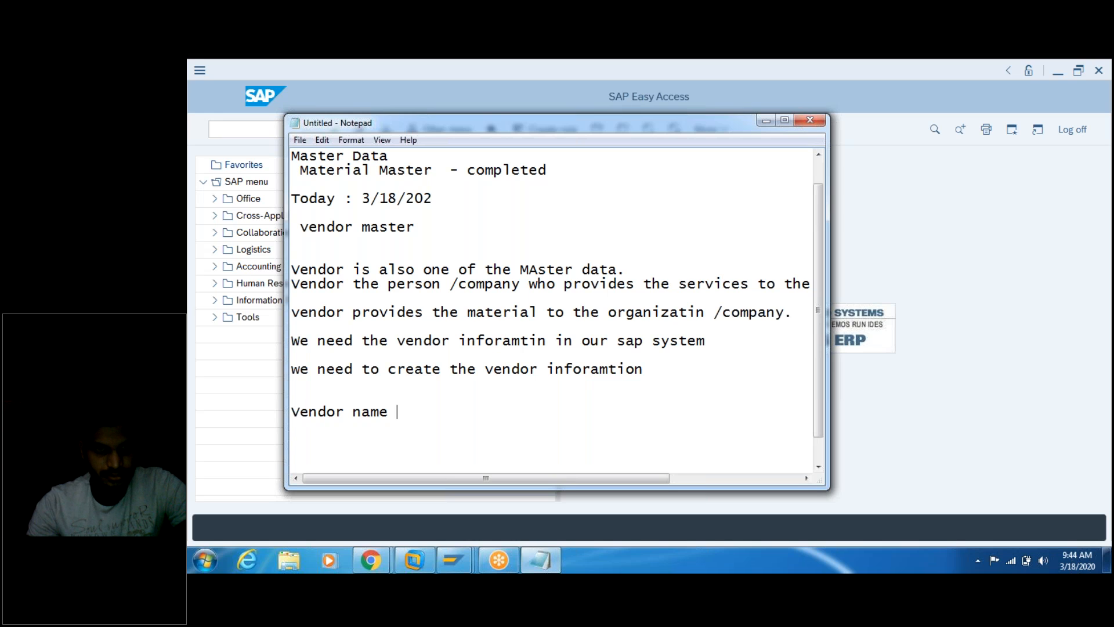
Step: List vendor location (domestic/ international [ currency ]), address, and contact details: phone no, email, fax
{"action": "key", "text": "Return"}
{"action": "type", "text": "Vendor location"}
{"action": "key", "text": "Return"}
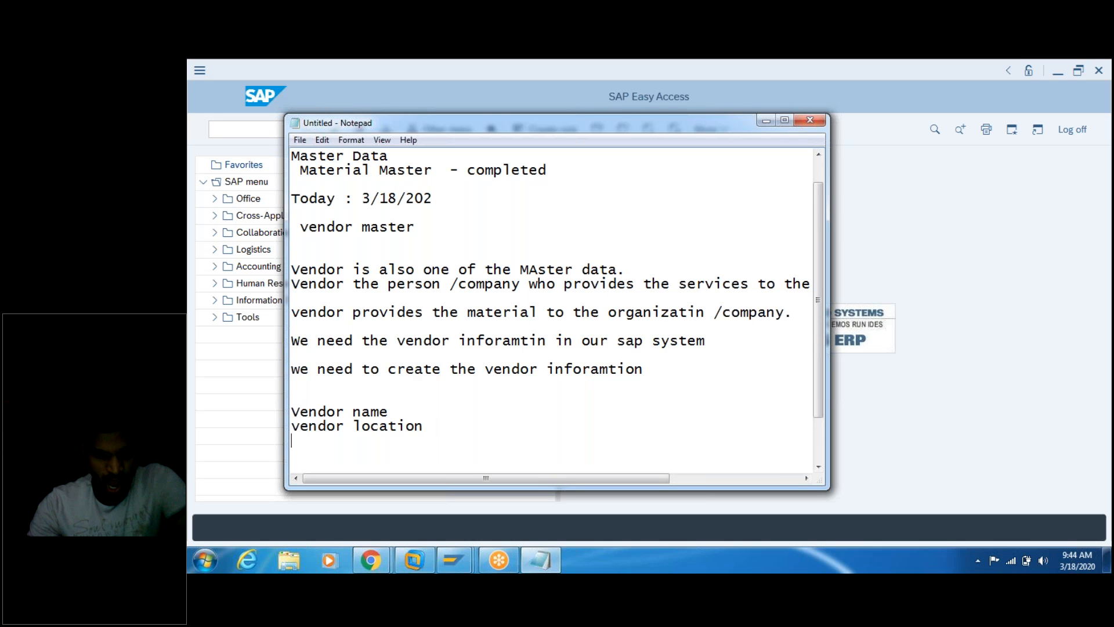
{"action": "type", "text": "vendor addre"}
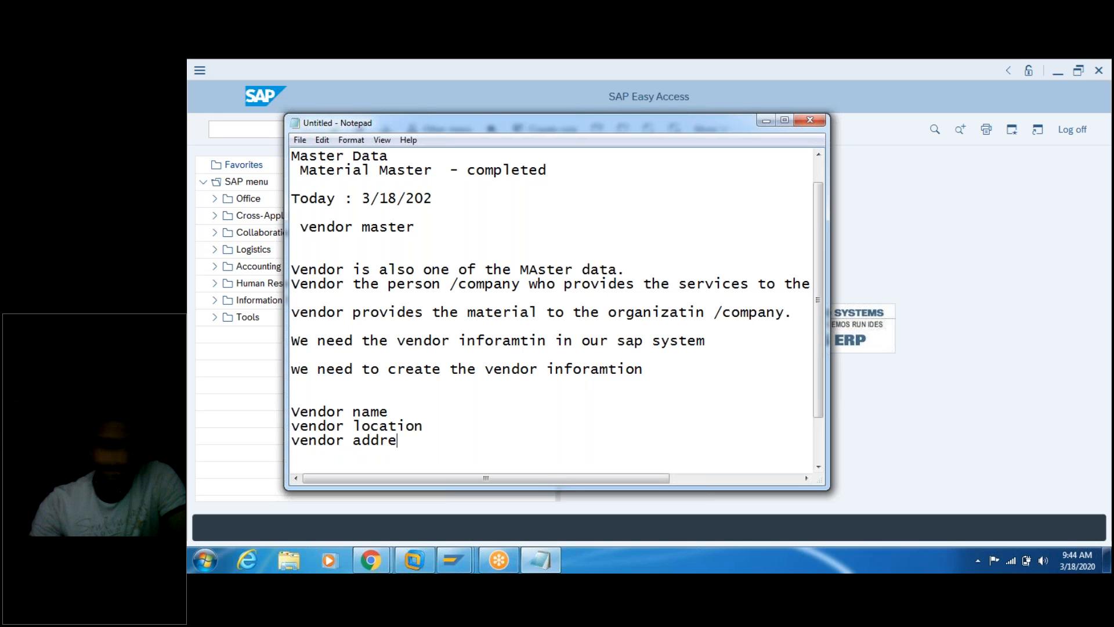
{"action": "type", "text": "ss"}
{"action": "key", "text": "Return"}
{"action": "type", "text": "v"}
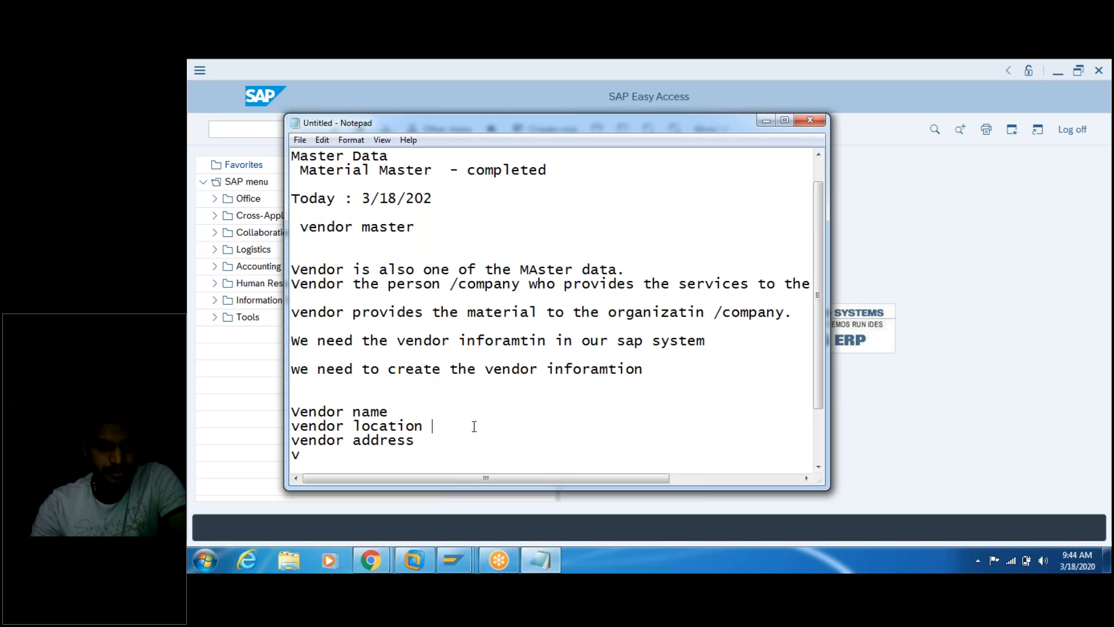
{"action": "type", "text": "/ do"}
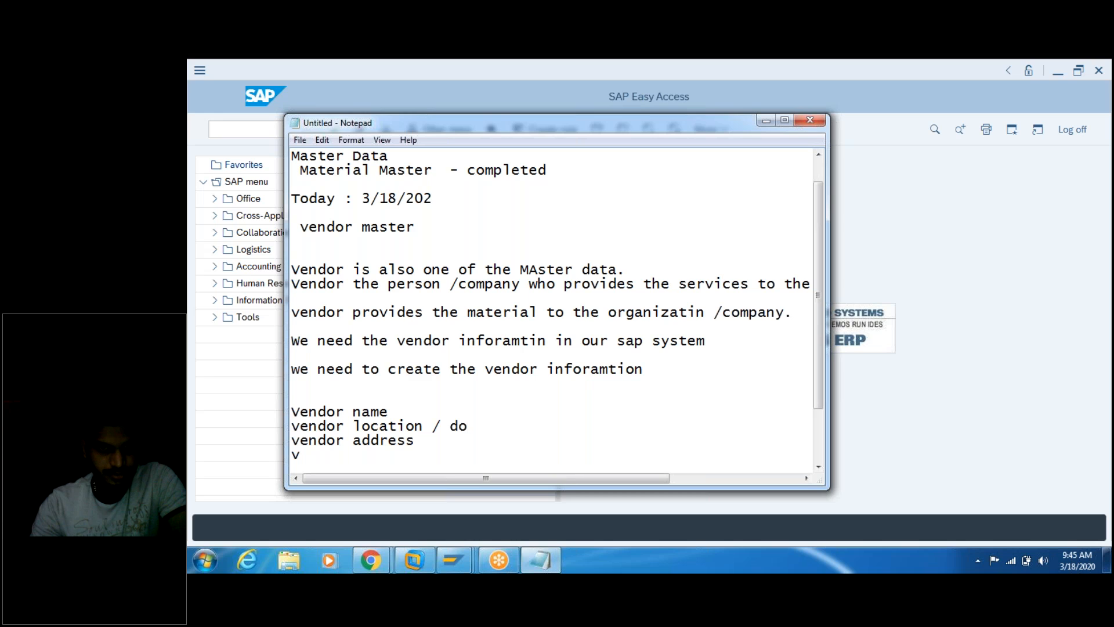
{"action": "type", "text": "mestic/ internatio"}
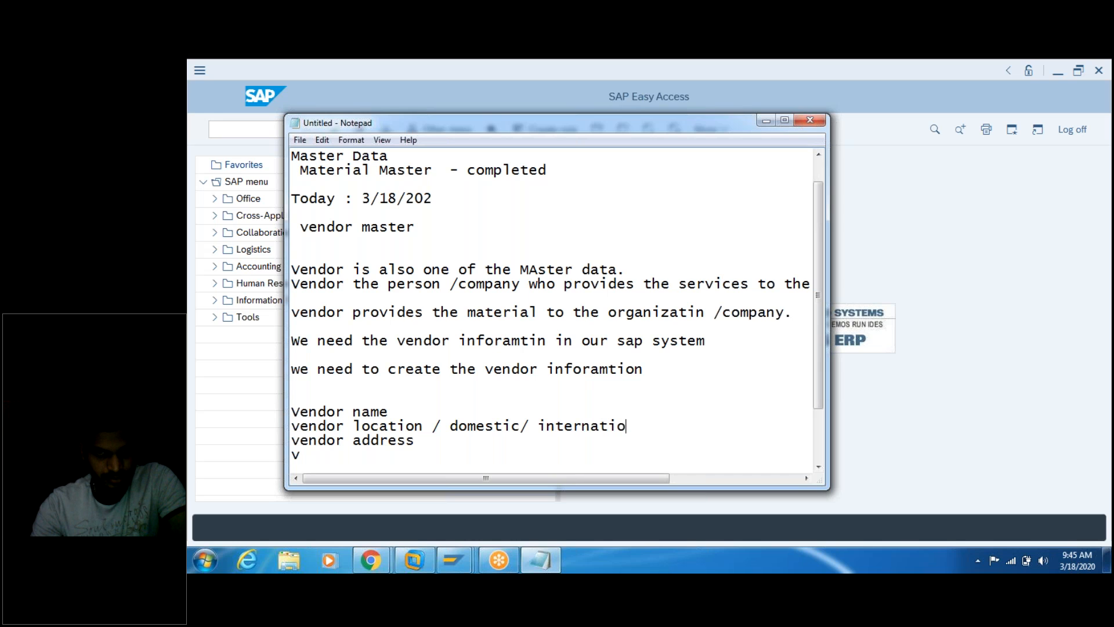
{"action": "type", "text": "nal [ currency "}
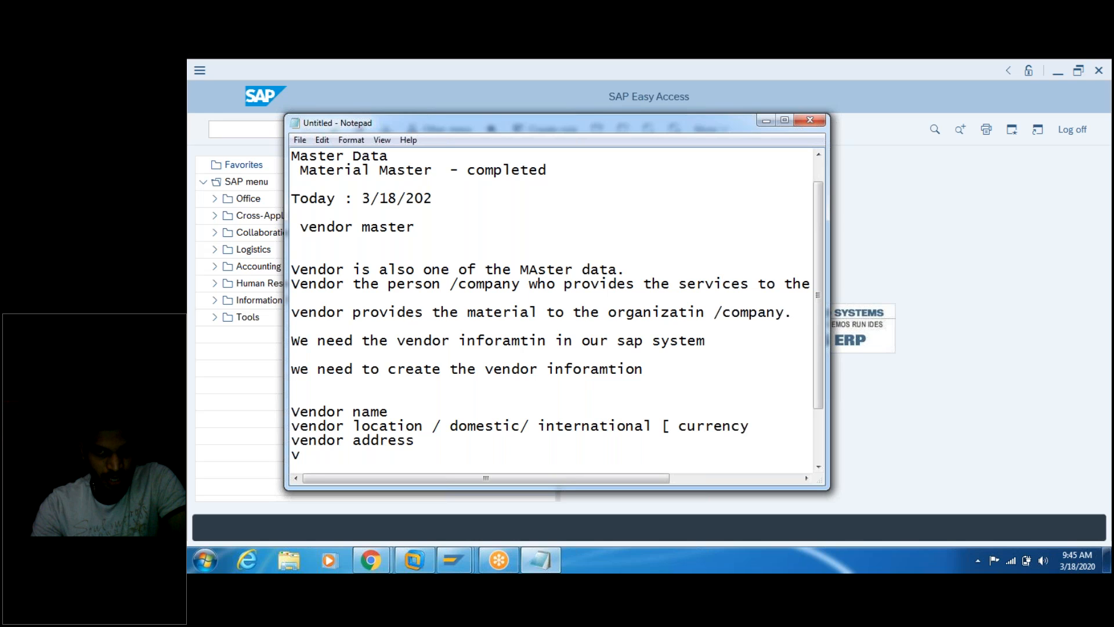
{"action": "type", "text": "]"}
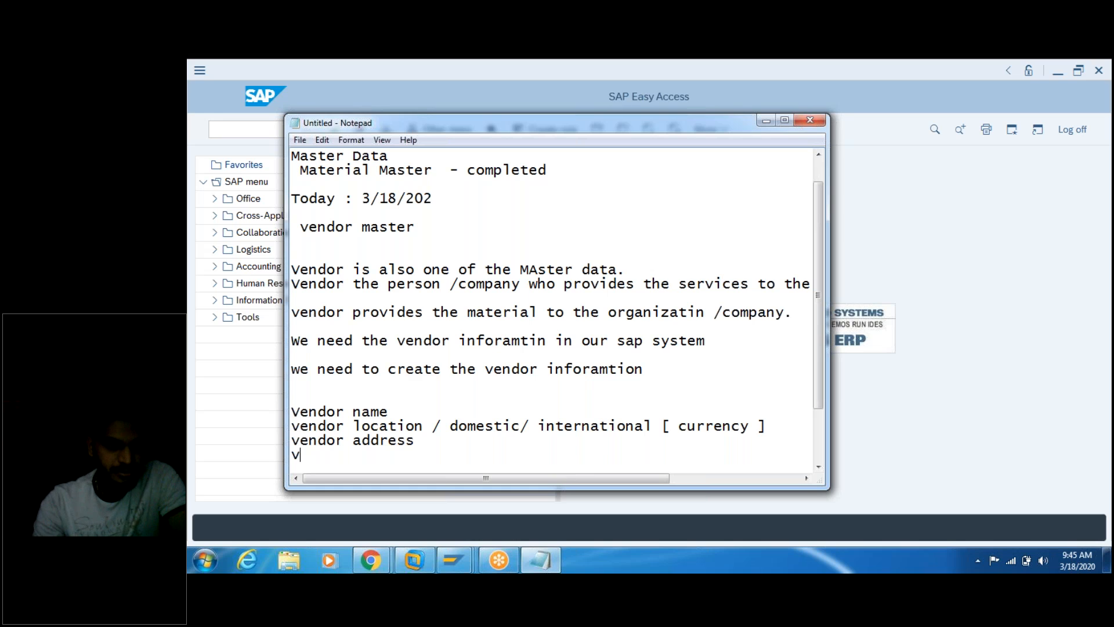
{"action": "type", "text": "endor "}
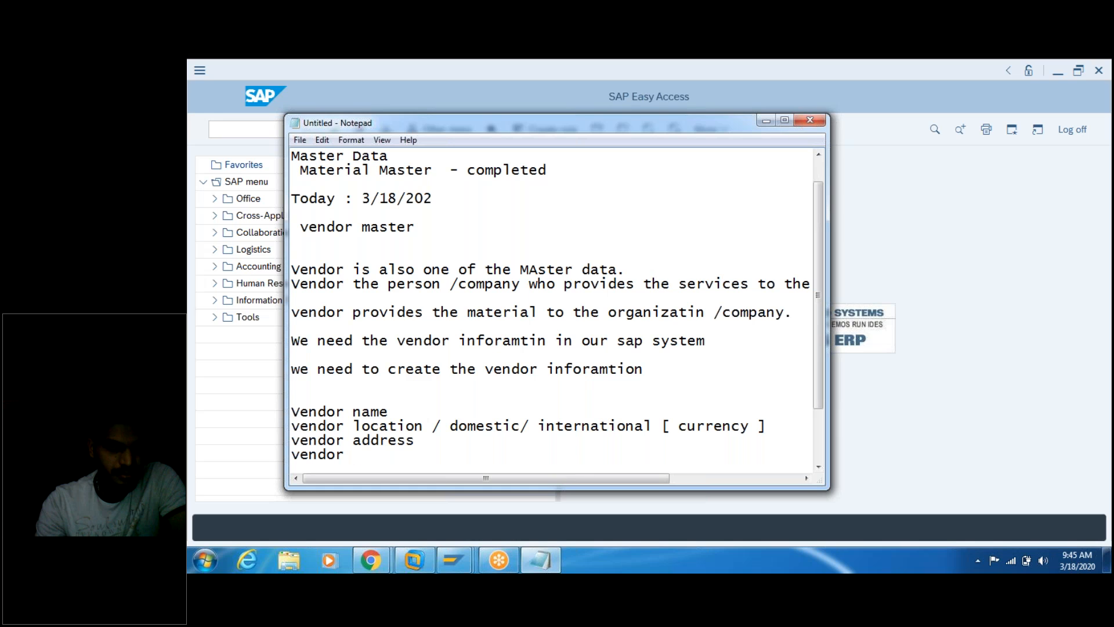
{"action": "type", "text": "contact "}
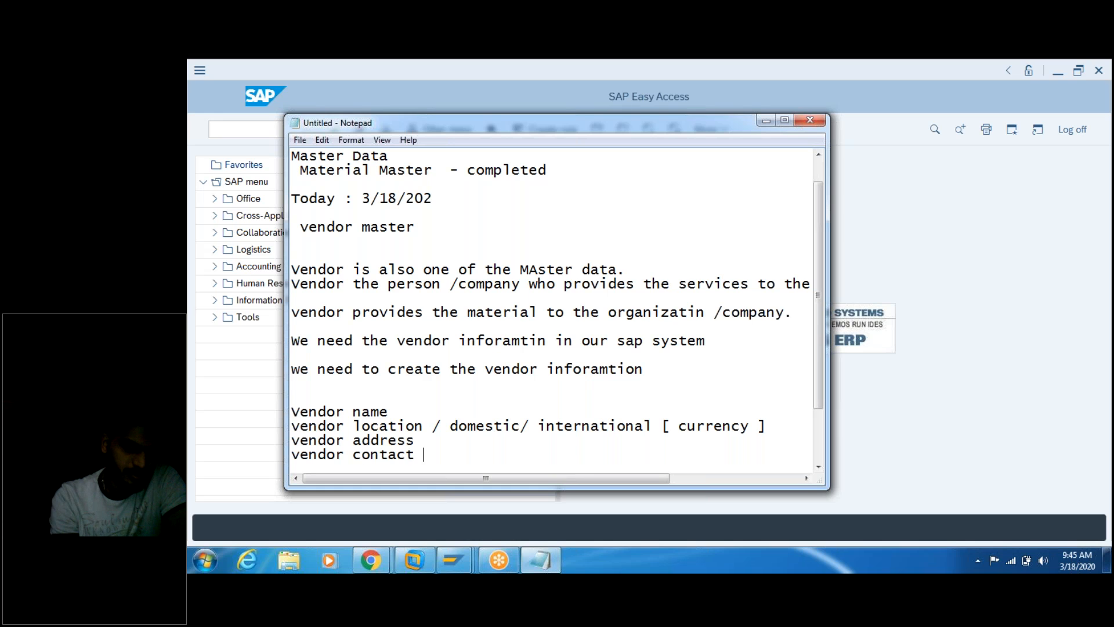
{"action": "type", "text": "details"}
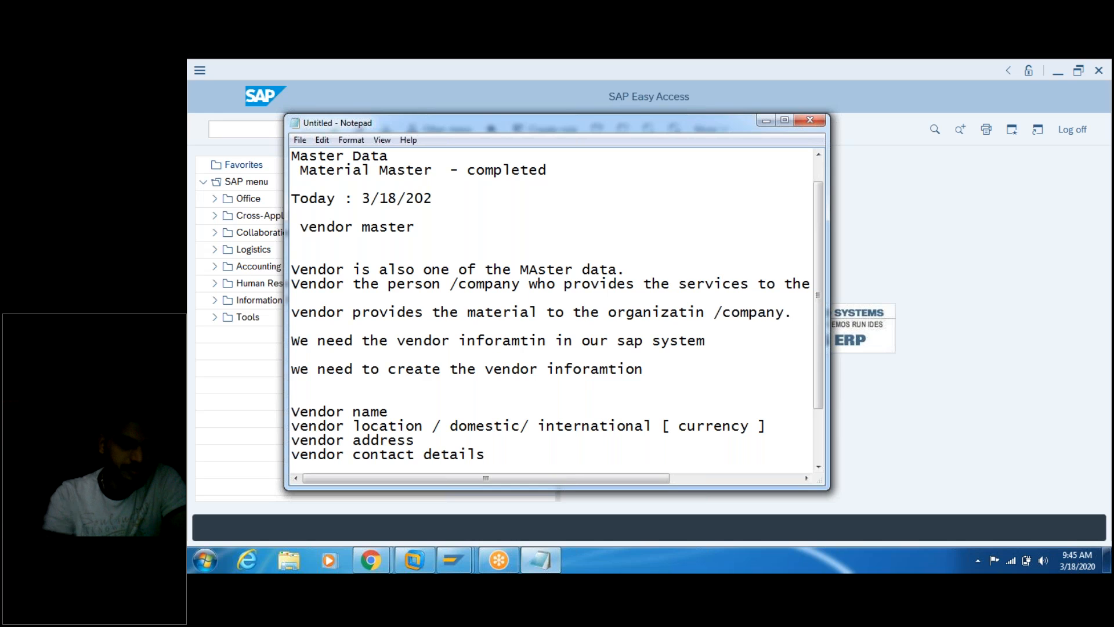
{"action": "type", "text": " , p"}
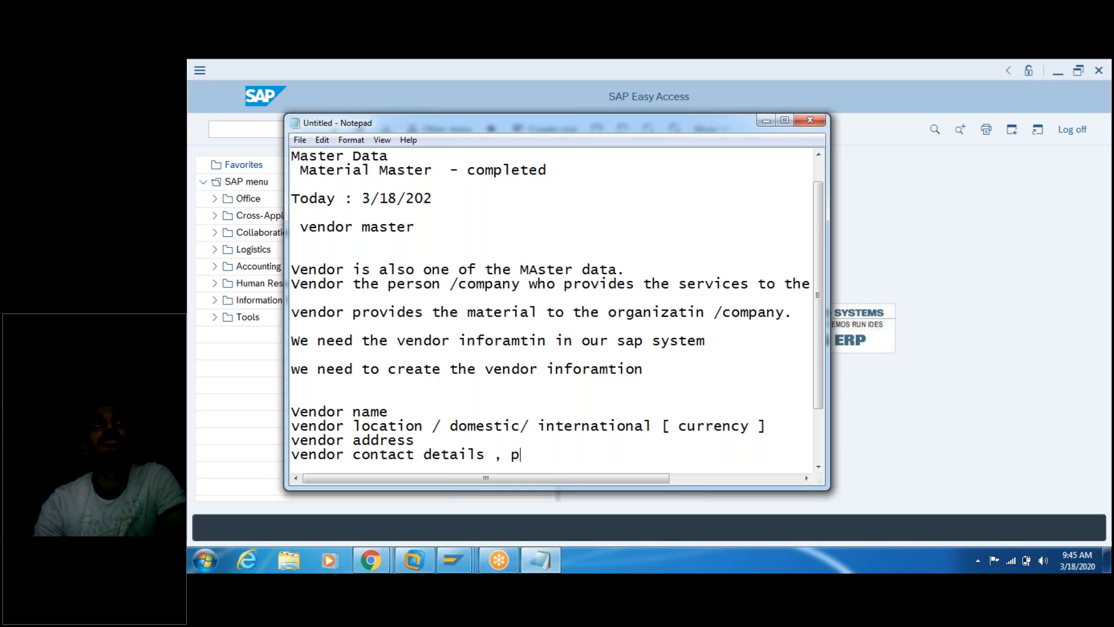
{"action": "type", "text": "hone no , em"}
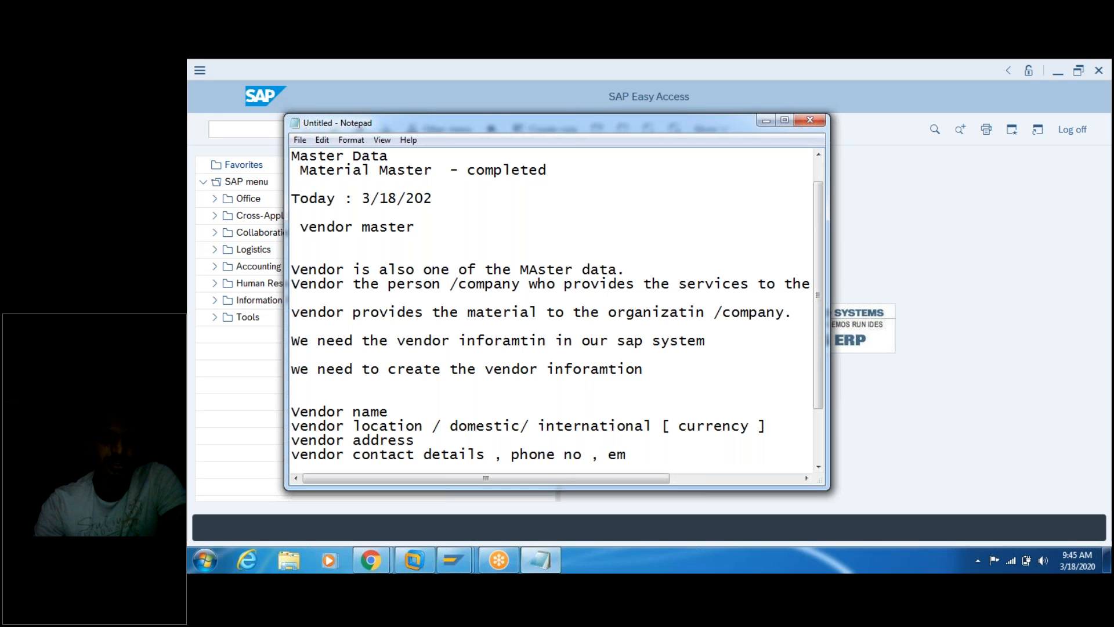
{"action": "type", "text": "ail , fax"}
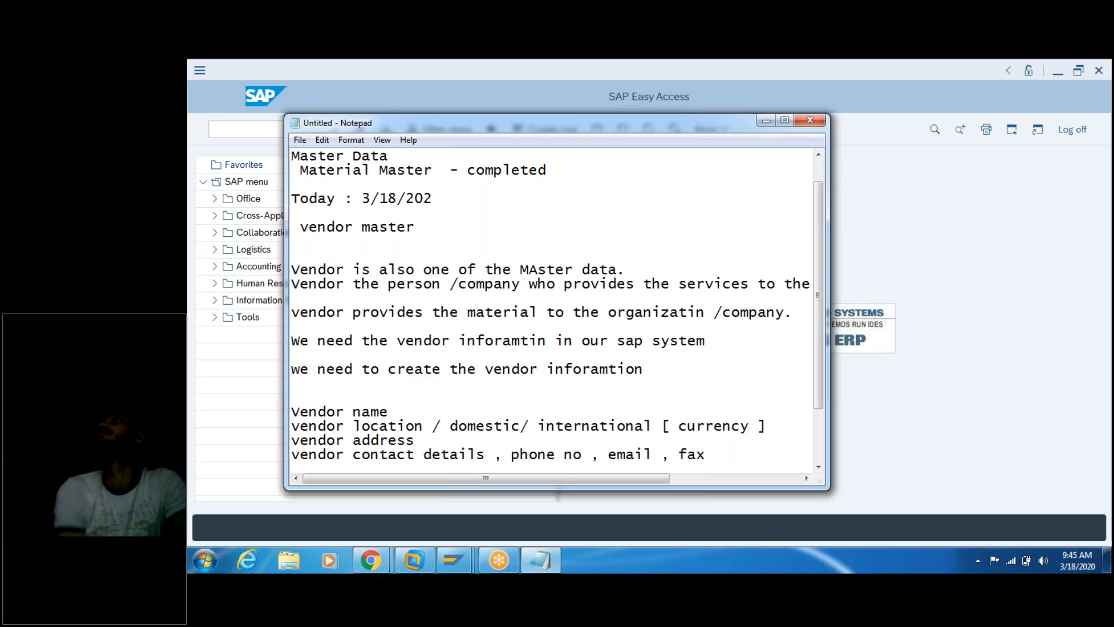
{"action": "key", "text": "Return"}
{"action": "key", "text": "Return"}
{"action": "key", "text": "Return"}
{"action": "key", "text": "Return"}
{"action": "key", "text": "Return"}
{"action": "key", "text": "Return"}
{"action": "key", "text": "Return"}
{"action": "key", "text": "Return"}
{"action": "key", "text": "Return"}
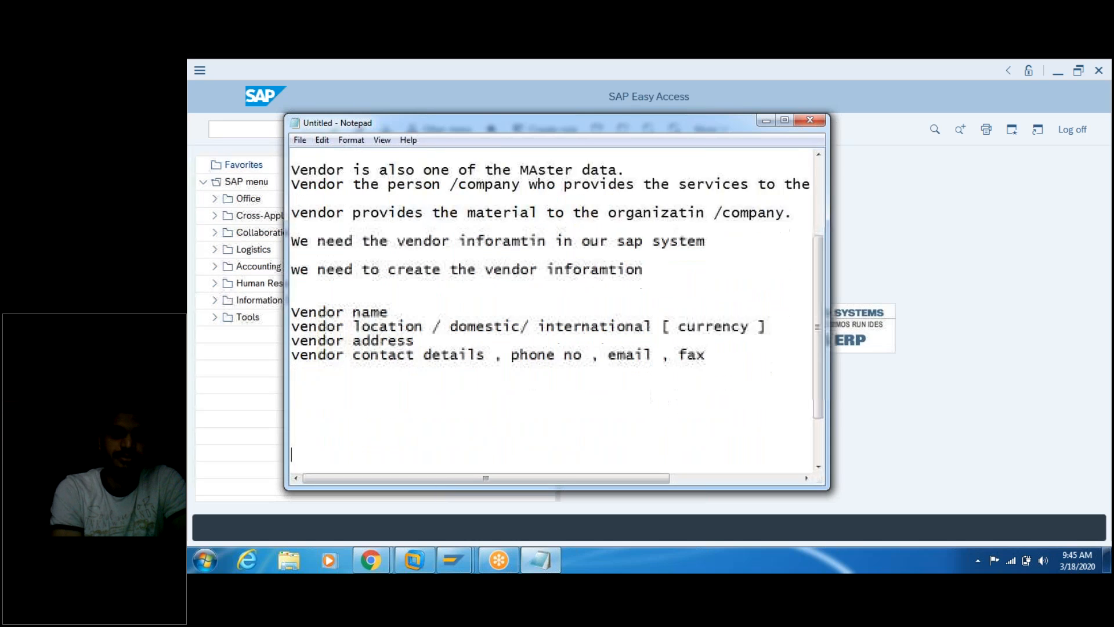
{"action": "scroll", "coordinate": [504, 338], "scroll_direction": "down", "scroll_amount": 1}
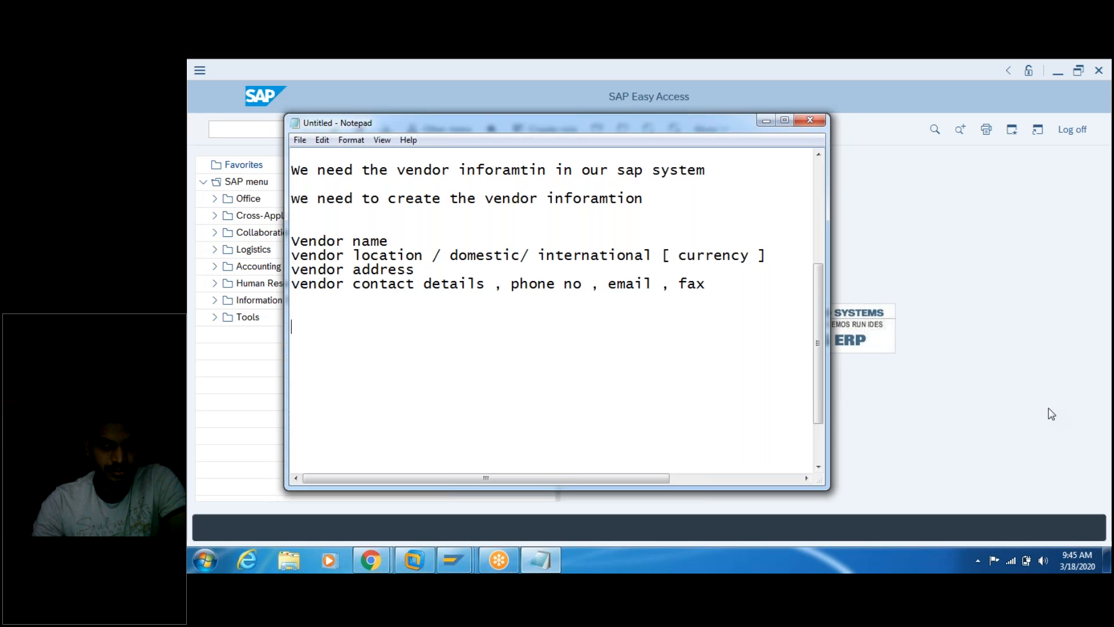
Step: Add the line 'Let see now how do we create the vendor in the SAP system'
{"action": "type", "text": "Let see now how "}
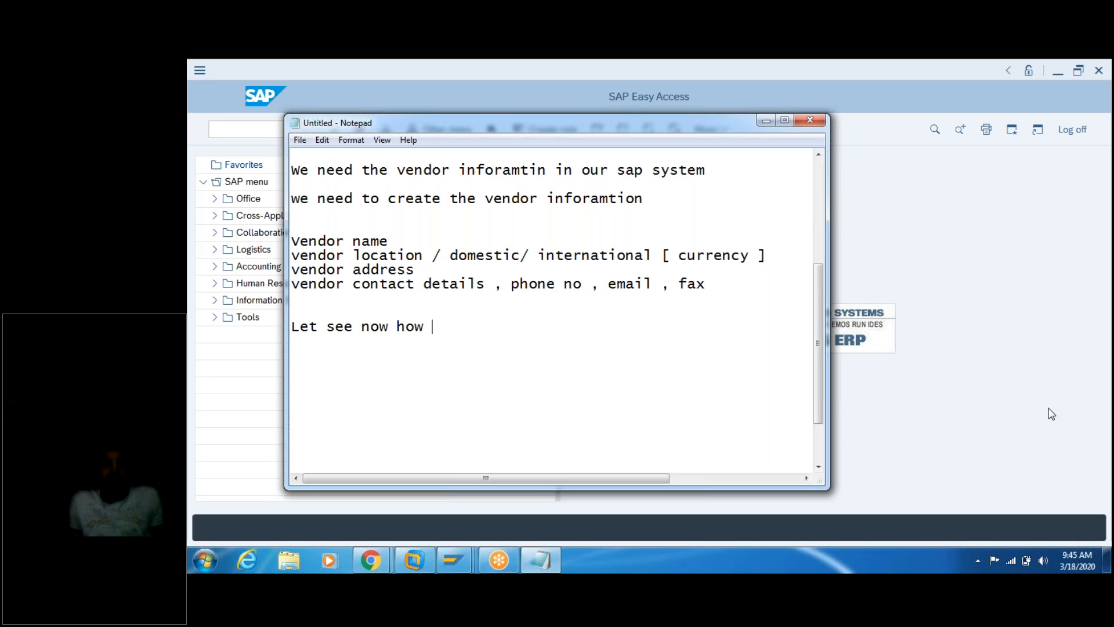
{"action": "type", "text": "do we creat"}
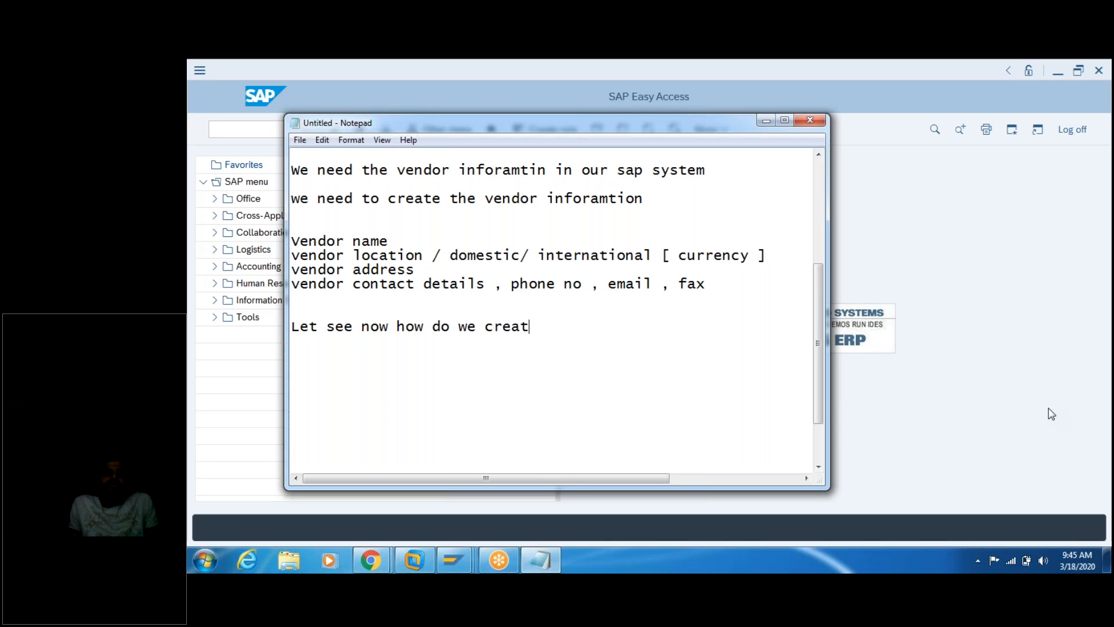
{"action": "type", "text": "e the ven"}
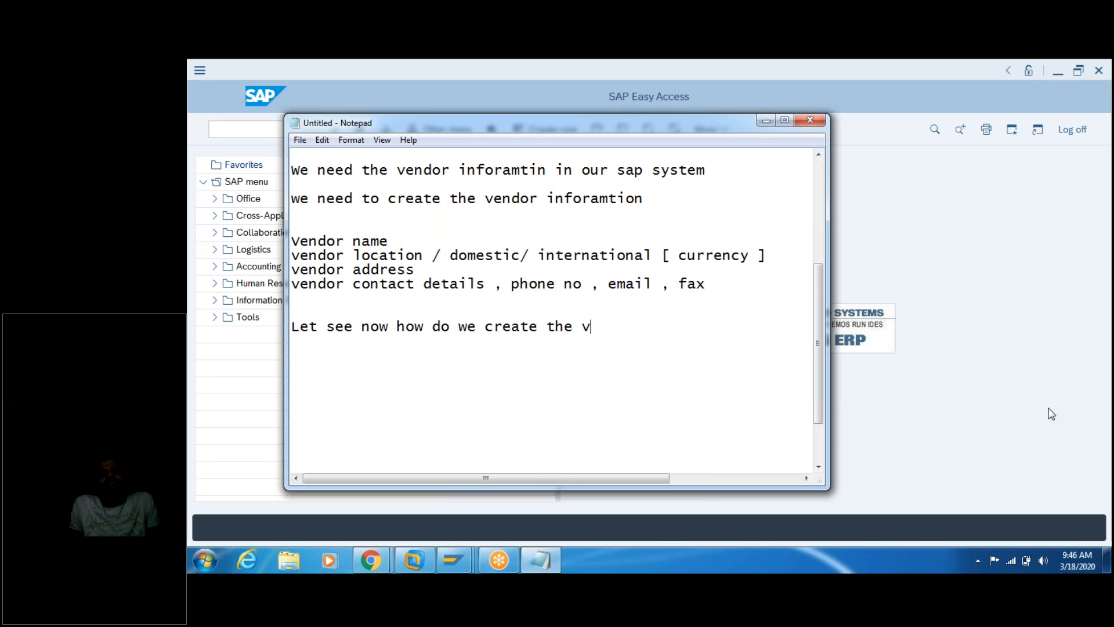
{"action": "type", "text": "r"}
{"action": "key", "text": "BackSpace"}
{"action": "key", "text": "BackSpace"}
{"action": "type", "text": "dor  in the "}
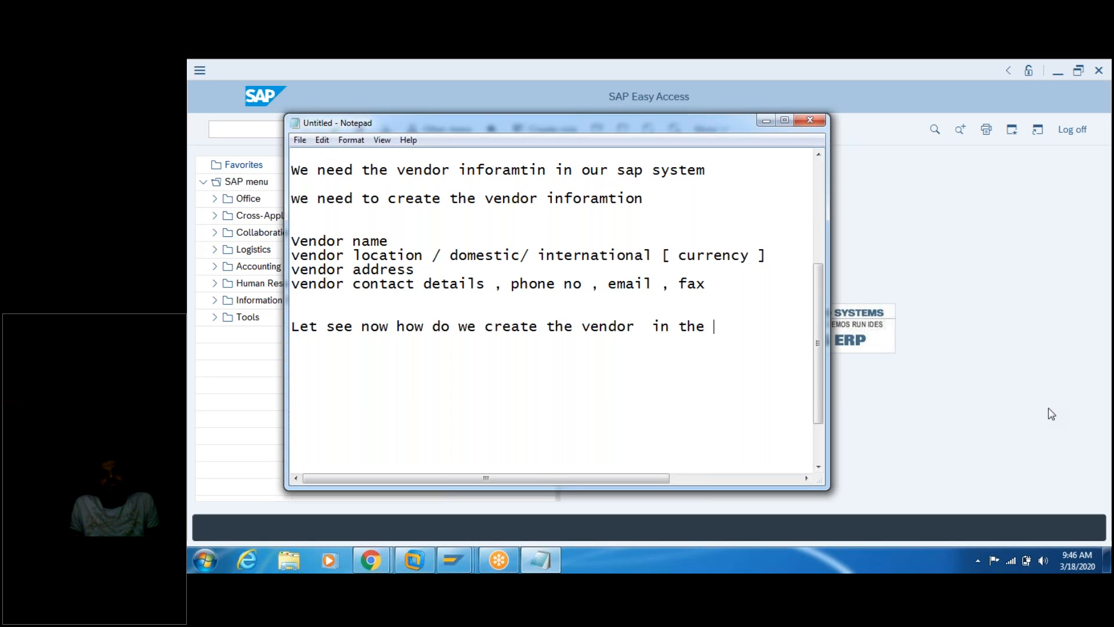
{"action": "type", "text": "the SA"}
{"action": "key", "text": "BackSpace"}
{"action": "key", "text": "BackSpace"}
{"action": "key", "text": "BackSpace"}
{"action": "key", "text": "BackSpace"}
{"action": "key", "text": "BackSpace"}
{"action": "key", "text": "BackSpace"}
{"action": "key", "text": "BackSpace"}
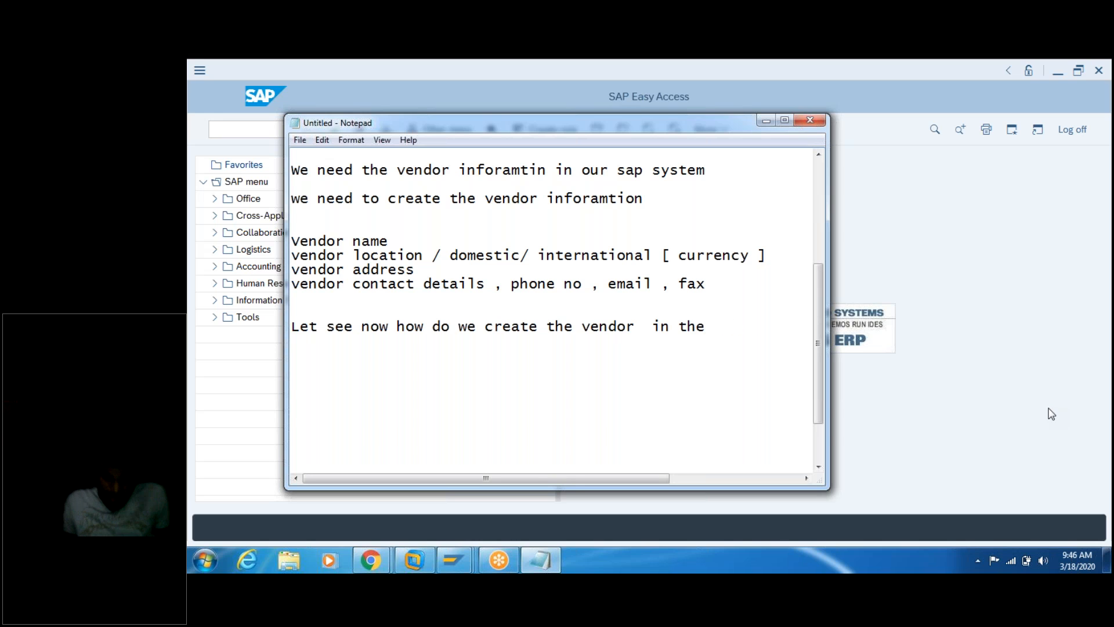
{"action": "type", "text": "SA"}
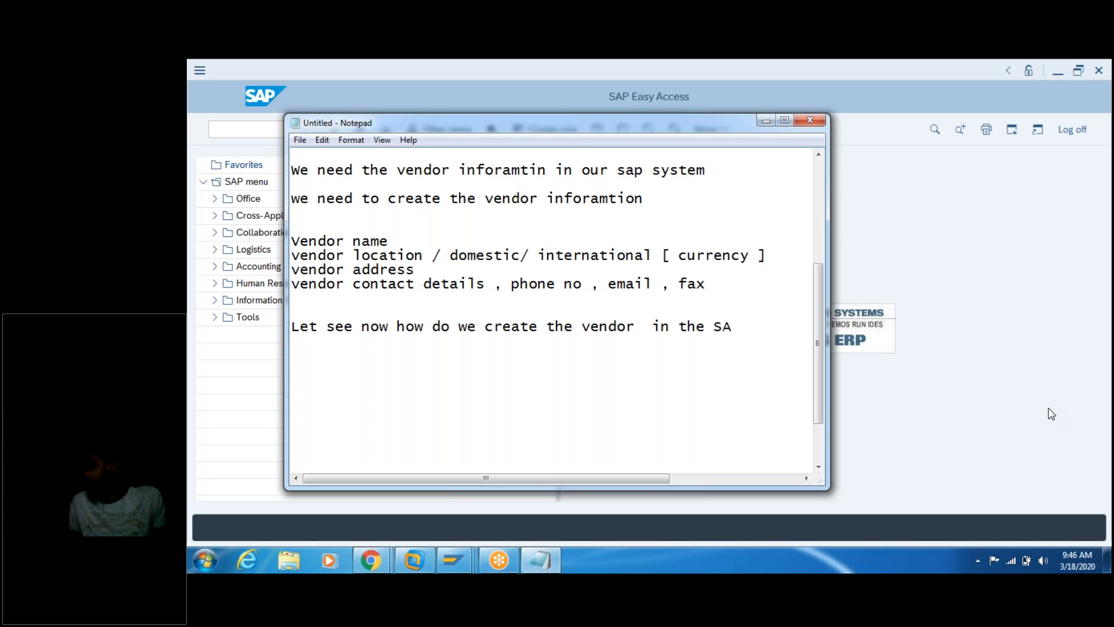
{"action": "type", "text": "P system"}
{"action": "key", "text": "Return"}
{"action": "key", "text": "Return"}
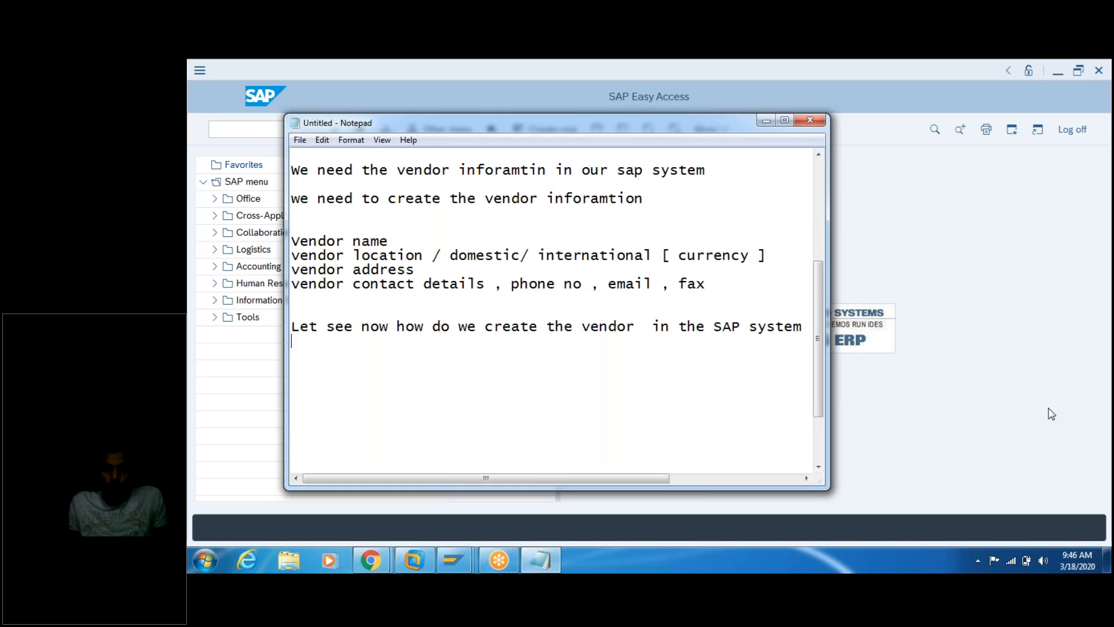
{"action": "key", "text": "Return"}
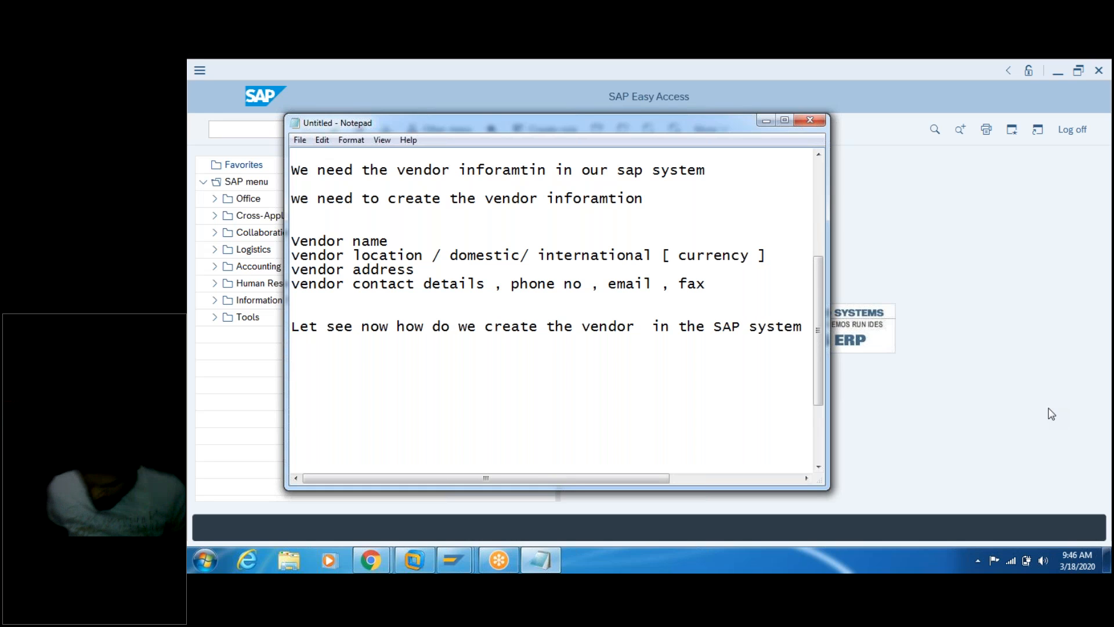
Step: Note 'to create a vendor - we can use' with 'T-code -XK01' on its own line
{"action": "type", "text": "to c"}
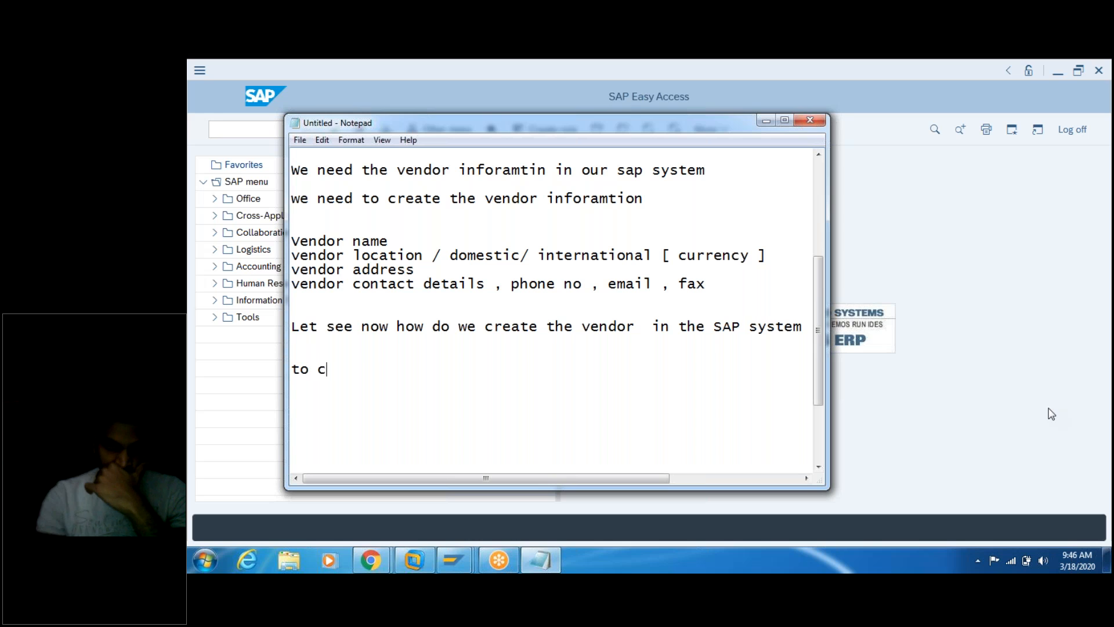
{"action": "type", "text": "reate a "}
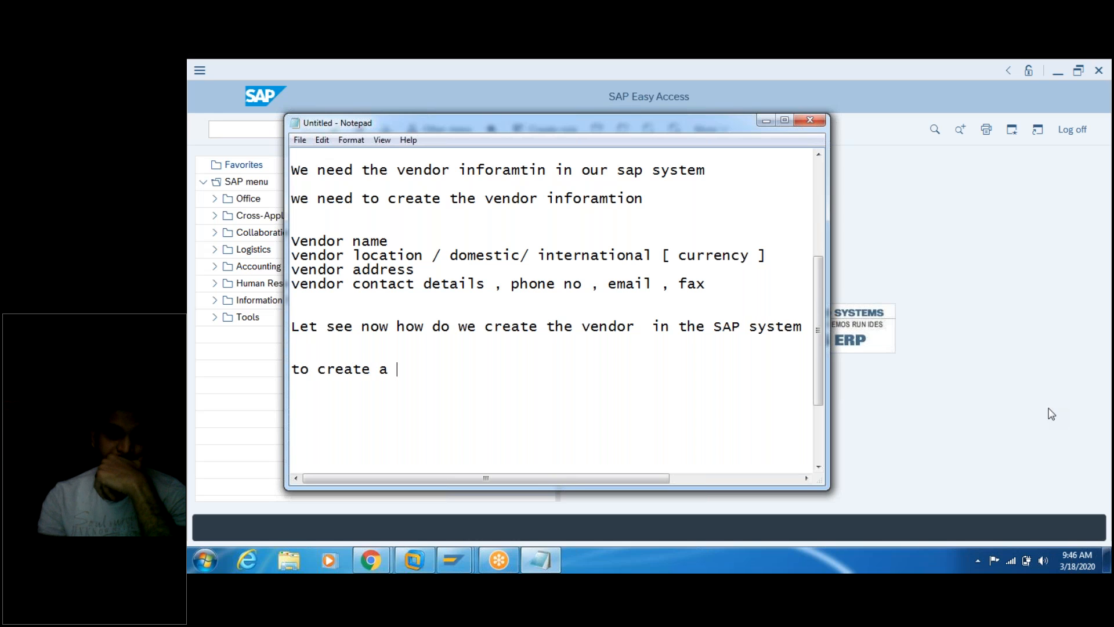
{"action": "type", "text": "ve"}
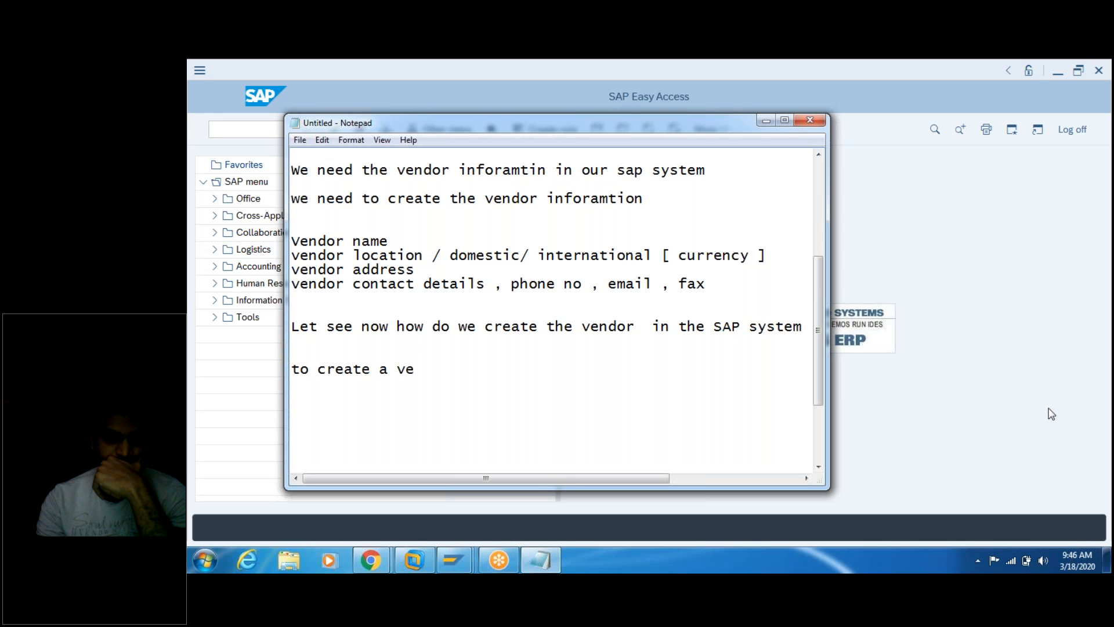
{"action": "type", "text": "ndor  - we can"}
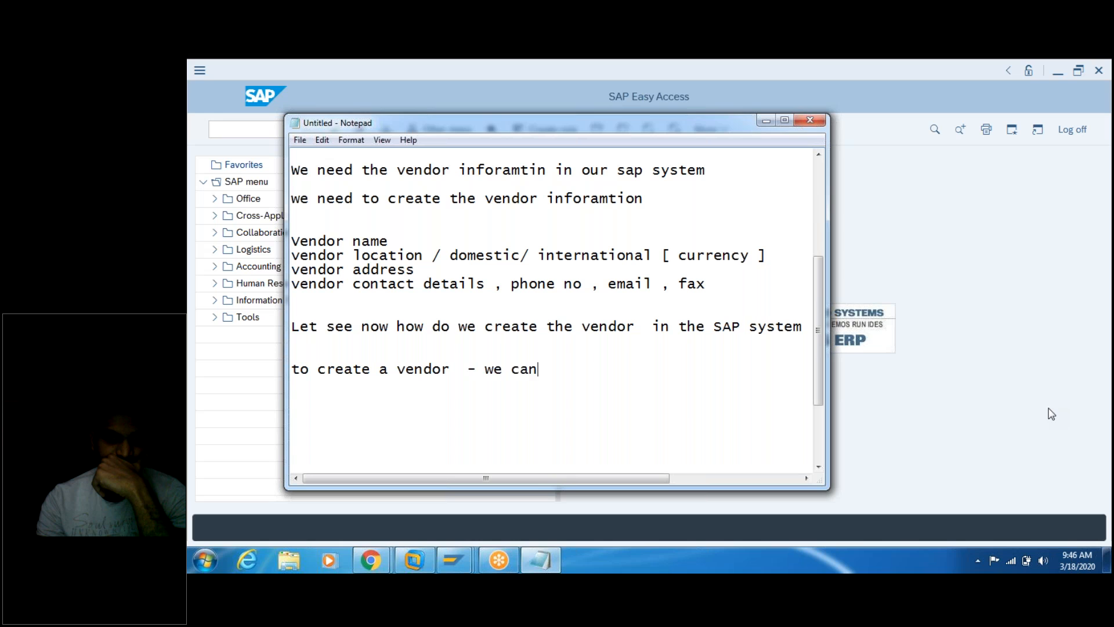
{"action": "type", "text": " use the T-cod"}
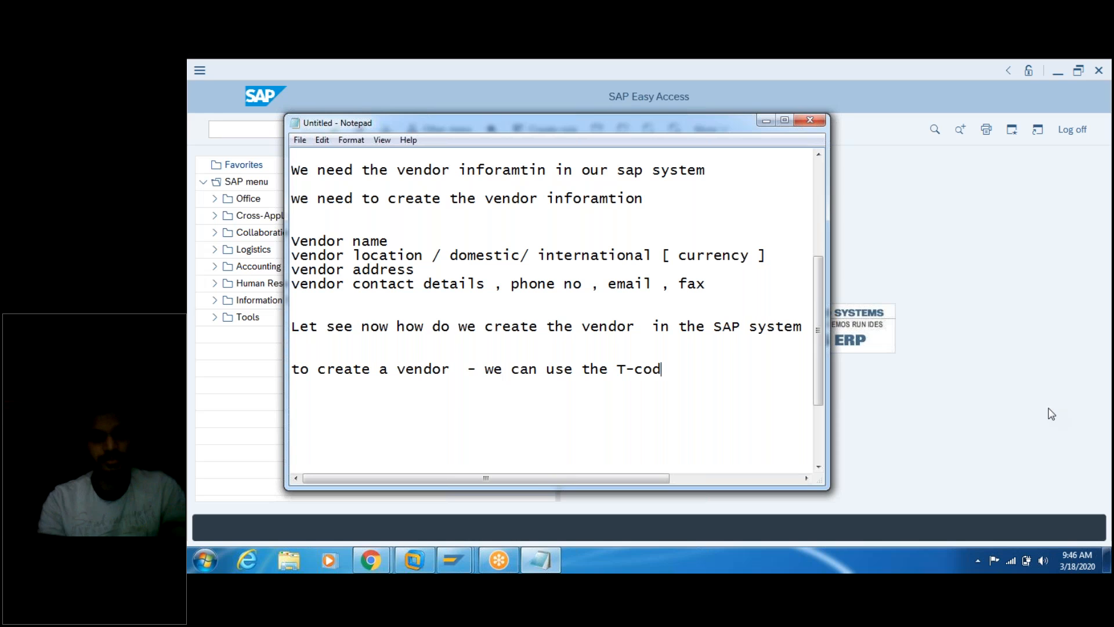
{"action": "type", "text": "e -"}
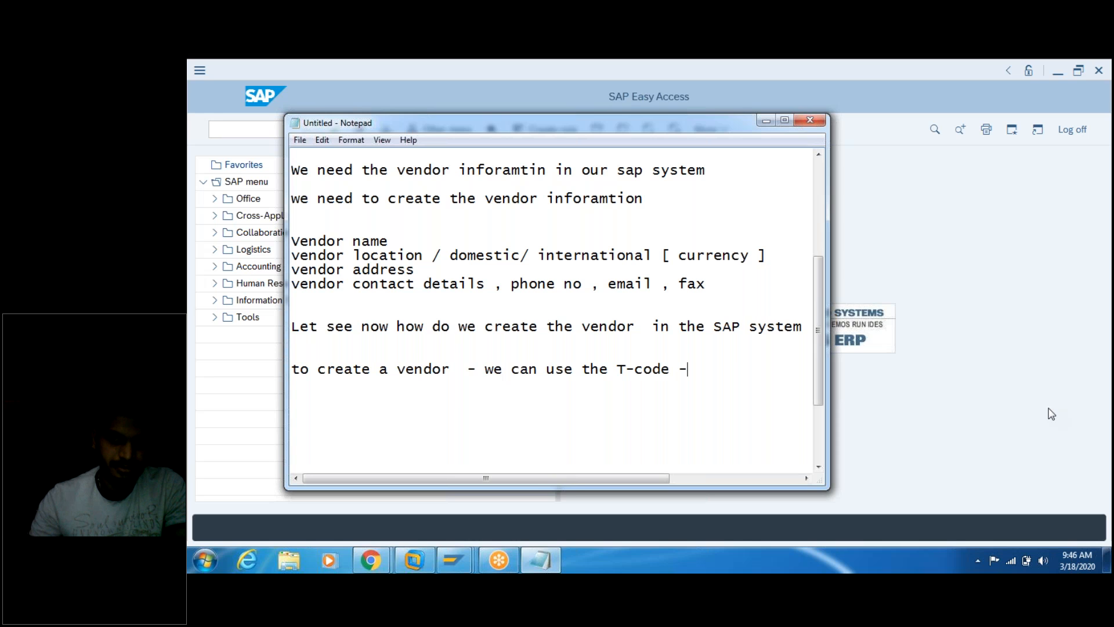
{"action": "type", "text": "XK01"}
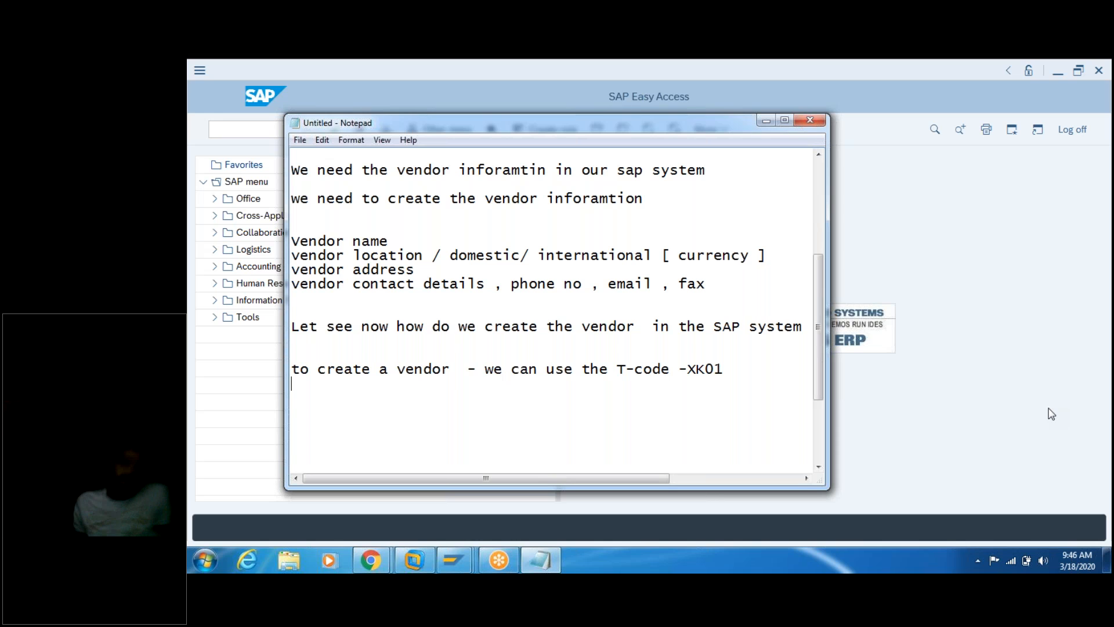
{"action": "left_click", "coordinate": [618, 369]}
{"action": "key", "text": "Return"}
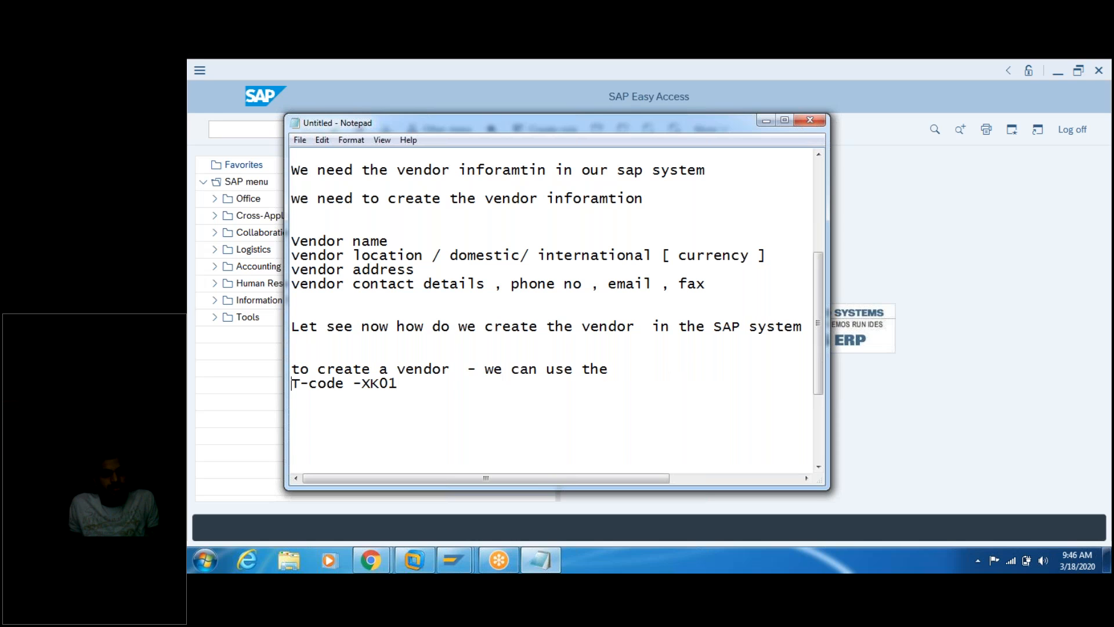
{"action": "key", "text": "End"}
{"action": "key", "text": "Return"}
{"action": "type", "text": "Path "}
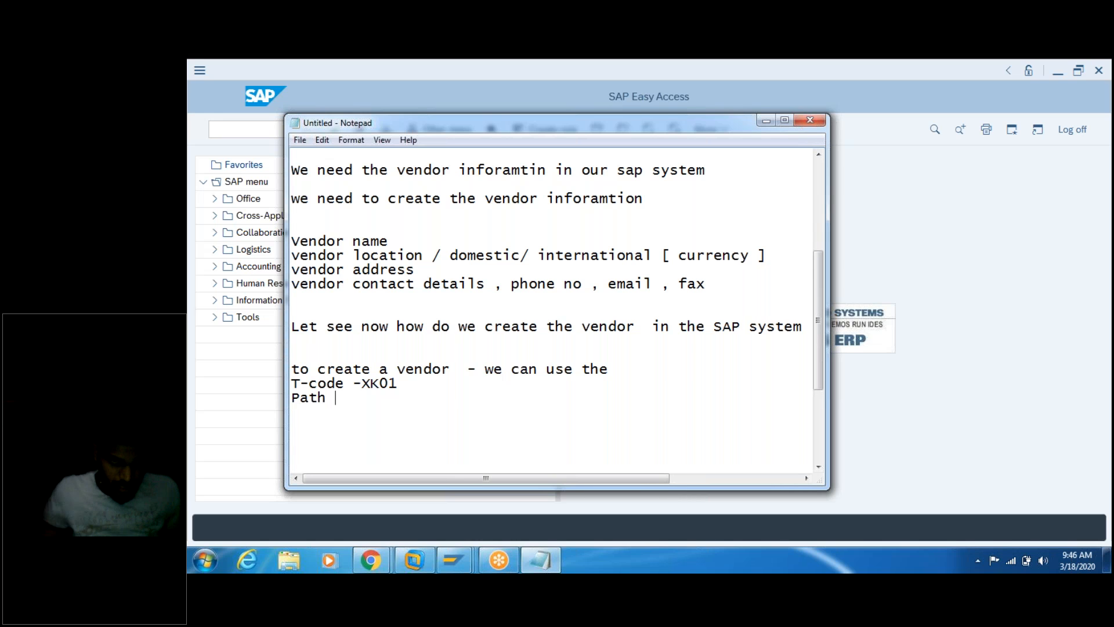
{"action": "type", "text": ":"}
{"action": "mouse_move", "coordinate": [406, 571]}
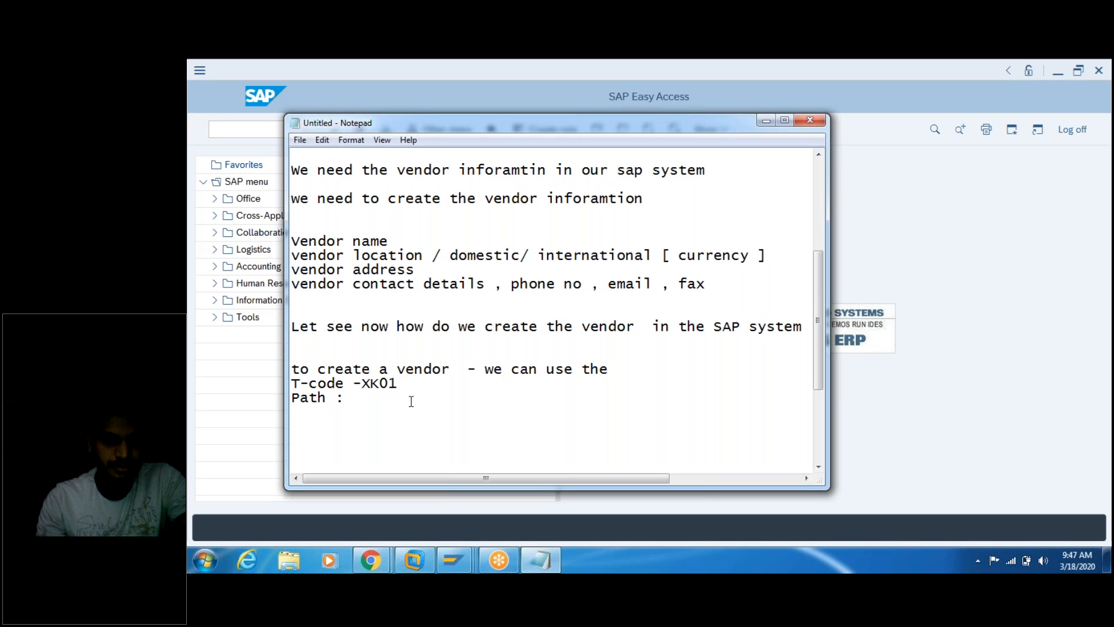
{"action": "key", "text": "BackSpace"}
{"action": "key", "text": "BackSpace"}
{"action": "key", "text": "BackSpace"}
{"action": "key", "text": "BackSpace"}
{"action": "key", "text": "BackSpace"}
{"action": "key", "text": "BackSpace"}
{"action": "key", "text": "BackSpace"}
{"action": "key", "text": "BackSpace"}
{"action": "key", "text": "Return"}
{"action": "key", "text": "Return"}
{"action": "key", "text": "Return"}
{"action": "key", "text": "Return"}
{"action": "key", "text": "Return"}
{"action": "key", "text": "Return"}
{"action": "key", "text": "Return"}
{"action": "key", "text": "Return"}
{"action": "key", "text": "Return"}
{"action": "key", "text": "Return"}
{"action": "key", "text": "Return"}
{"action": "key", "text": "Return"}
{"action": "key", "text": "Return"}
{"action": "key", "text": "Return"}
{"action": "key", "text": "Return"}
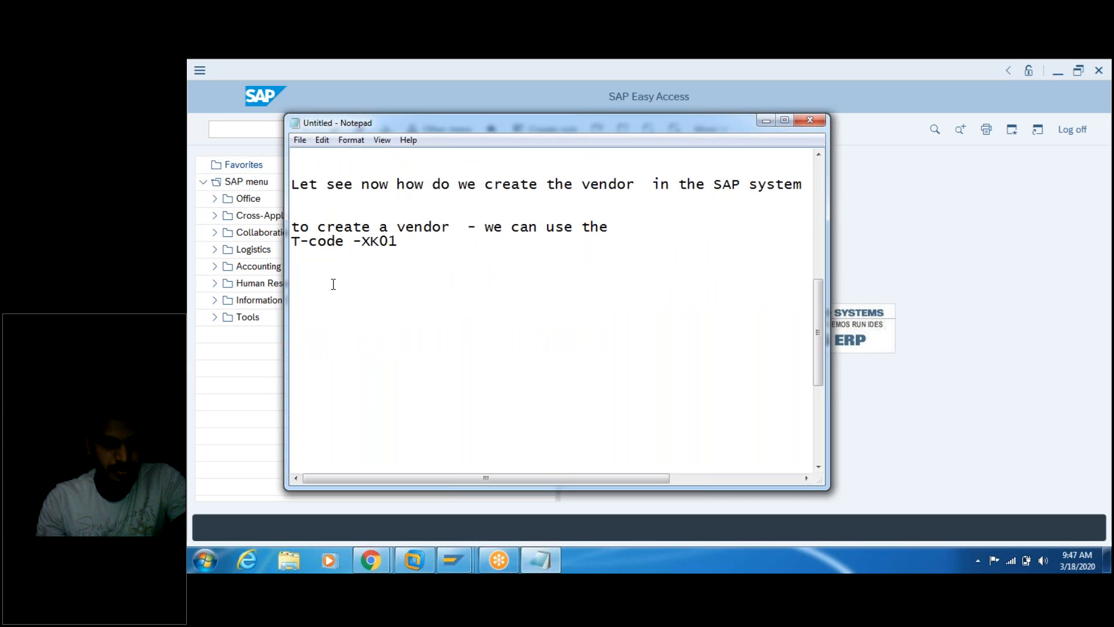
Step: Add the heading 'vendor configuration :' with a blank line beneath
{"action": "type", "text": "vondor"}
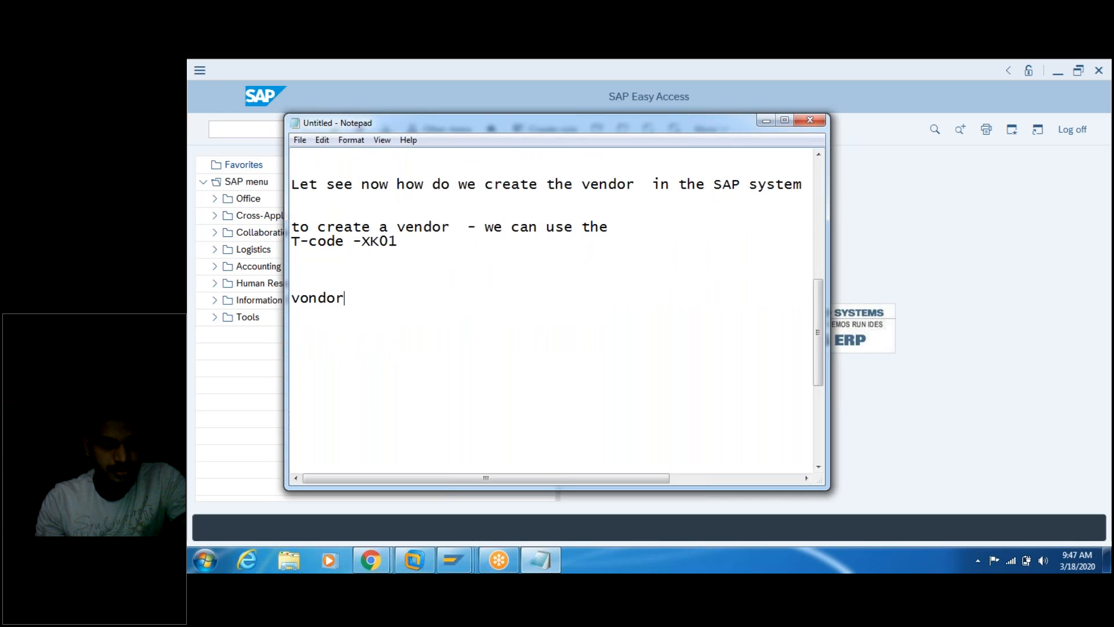
{"action": "key", "text": "BackSpace"}
{"action": "key", "text": "BackSpace"}
{"action": "key", "text": "BackSpace"}
{"action": "key", "text": "BackSpace"}
{"action": "key", "text": "BackSpace"}
{"action": "type", "text": "endor configuration "}
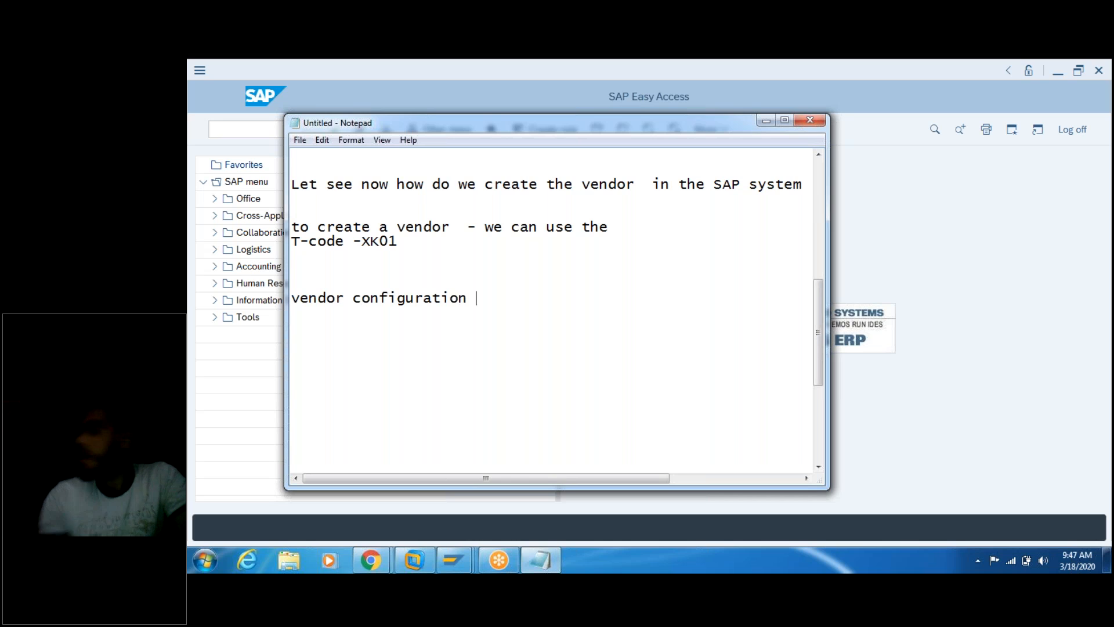
{"action": "type", "text": ":"}
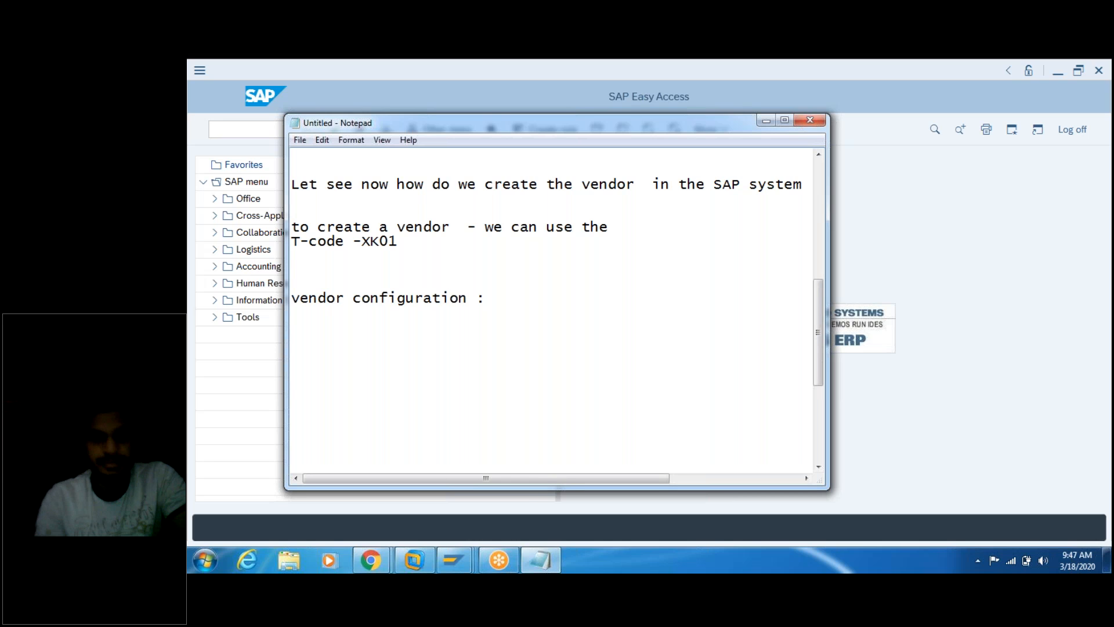
{"action": "key", "text": "Return"}
{"action": "key", "text": "Return"}
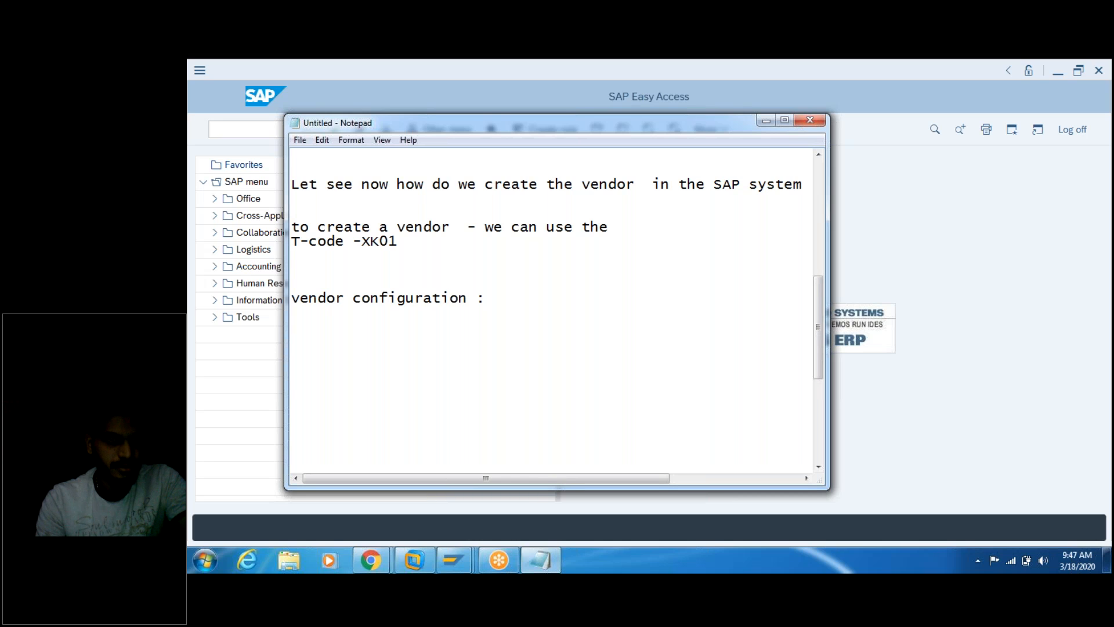
Step: Add the line '3 -steps that we need to fallow to create the vendor'
{"action": "type", "text": "3 -steps "}
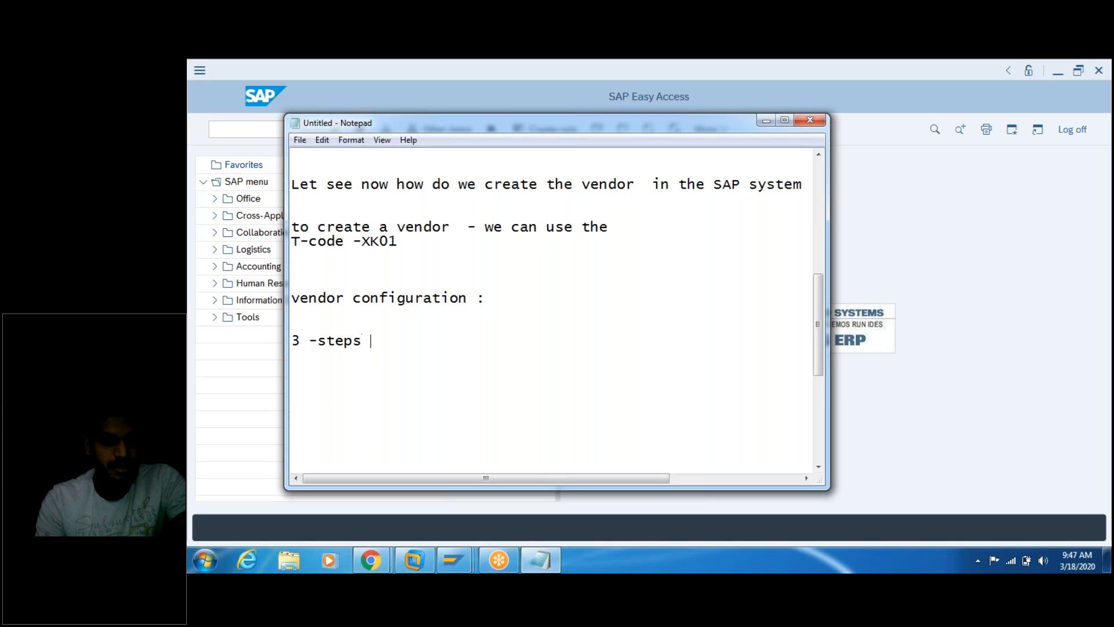
{"action": "type", "text": "t"}
{"action": "key", "text": "BackSpace"}
{"action": "type", "text": "that we need "}
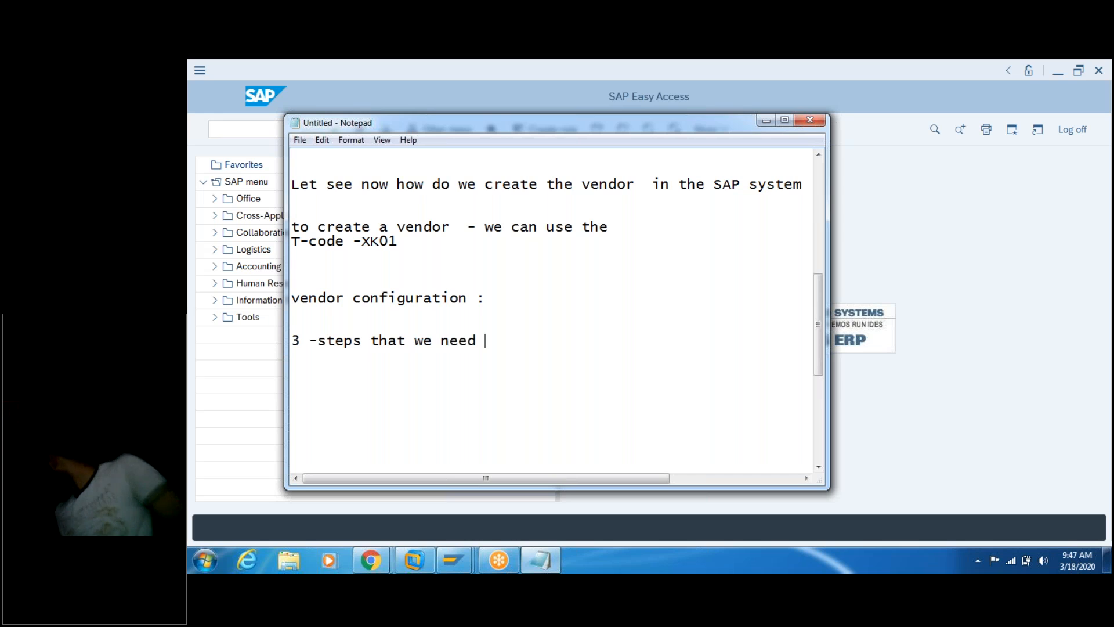
{"action": "type", "text": "to ha"}
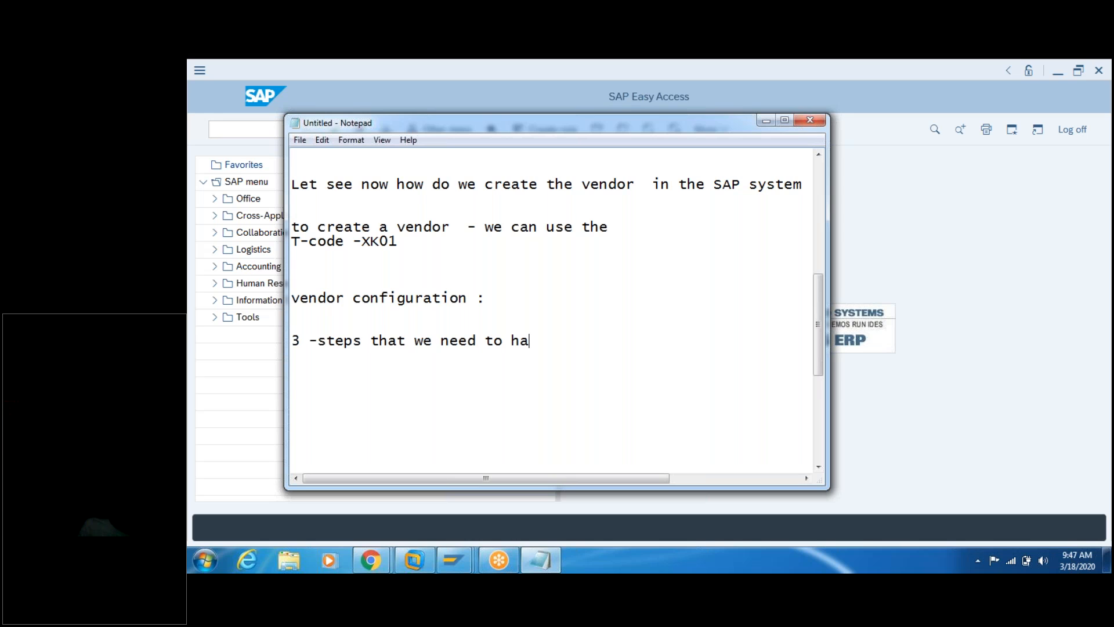
{"action": "key", "text": "BackSpace"}
{"action": "key", "text": "BackSpace"}
{"action": "type", "text": "f"}
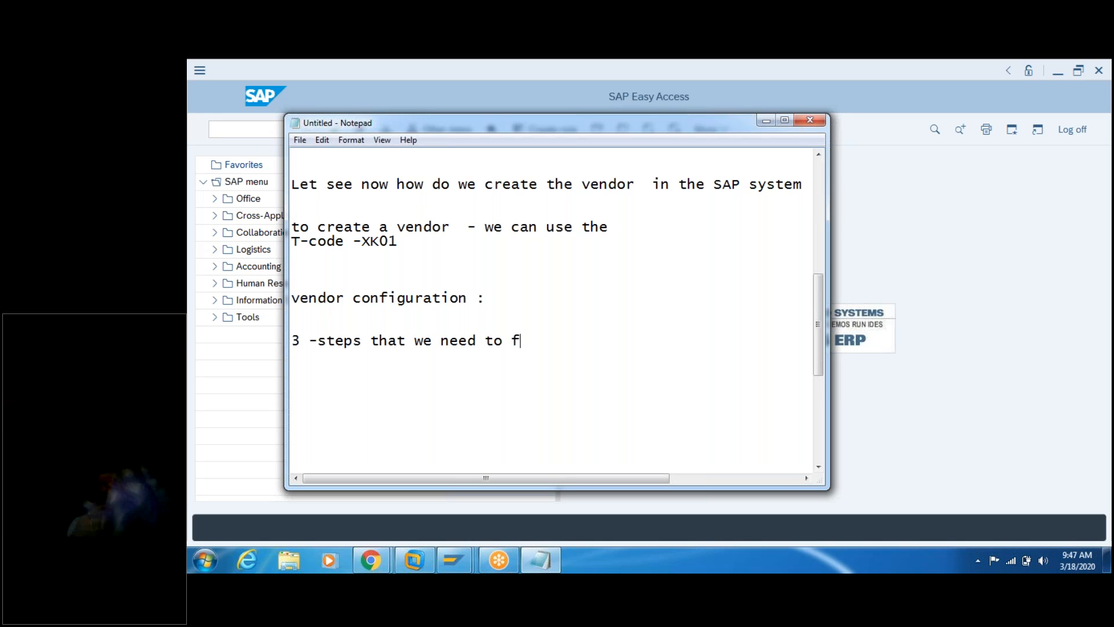
{"action": "type", "text": "allow to "}
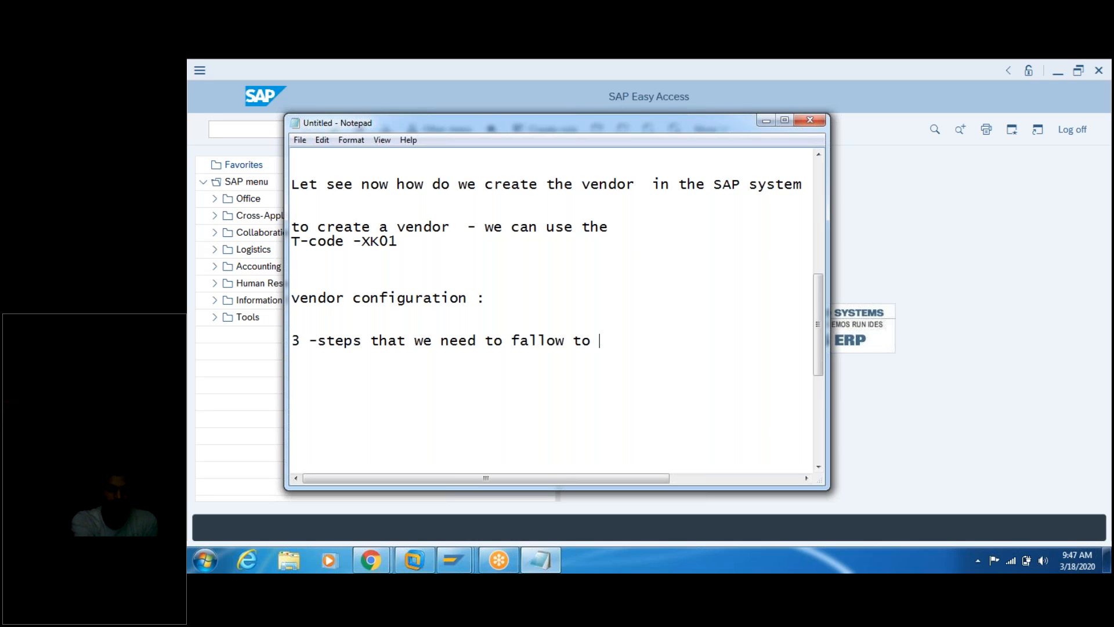
{"action": "type", "text": "create the vendor."}
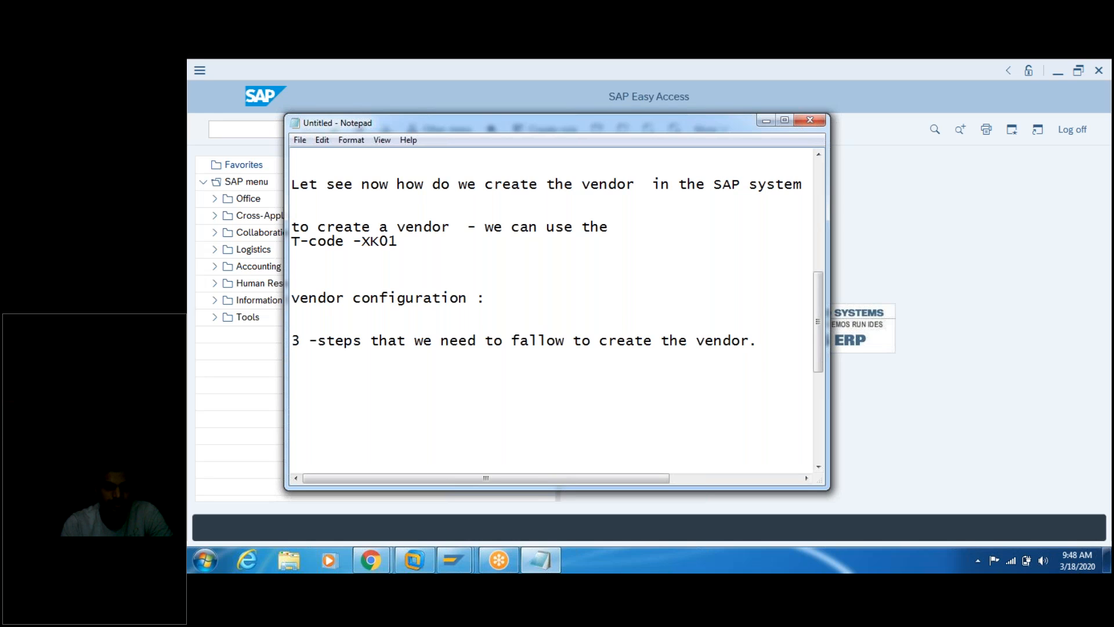
{"action": "mouse_move", "coordinate": [499, 571]}
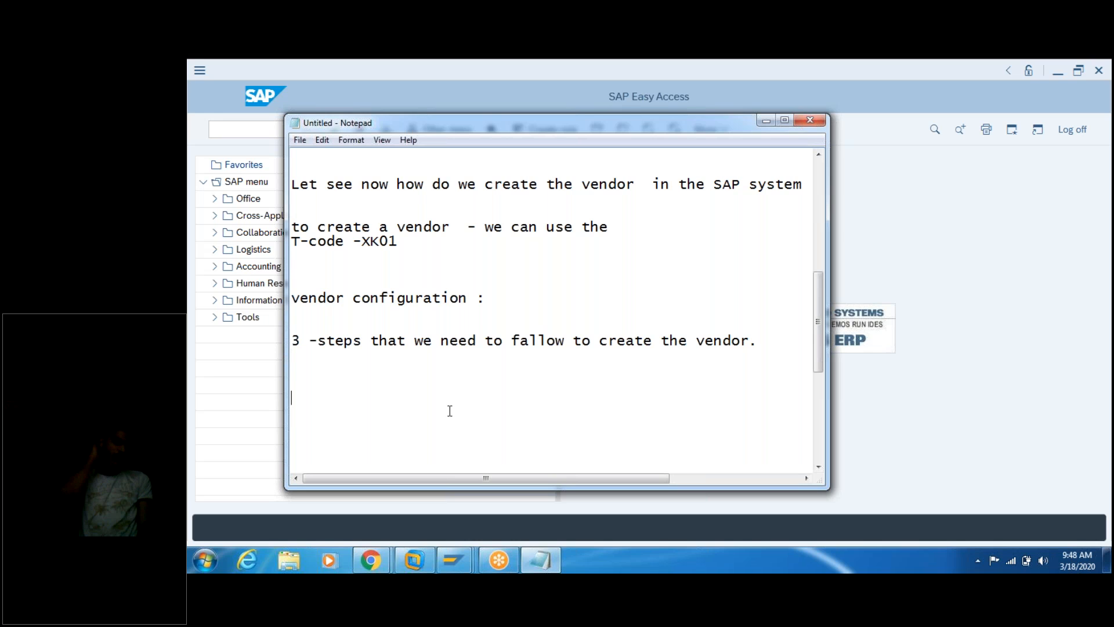
Step: Write 'steps 1: vendor Account group creation' under the 3-steps line
{"action": "type", "text": "ste"}
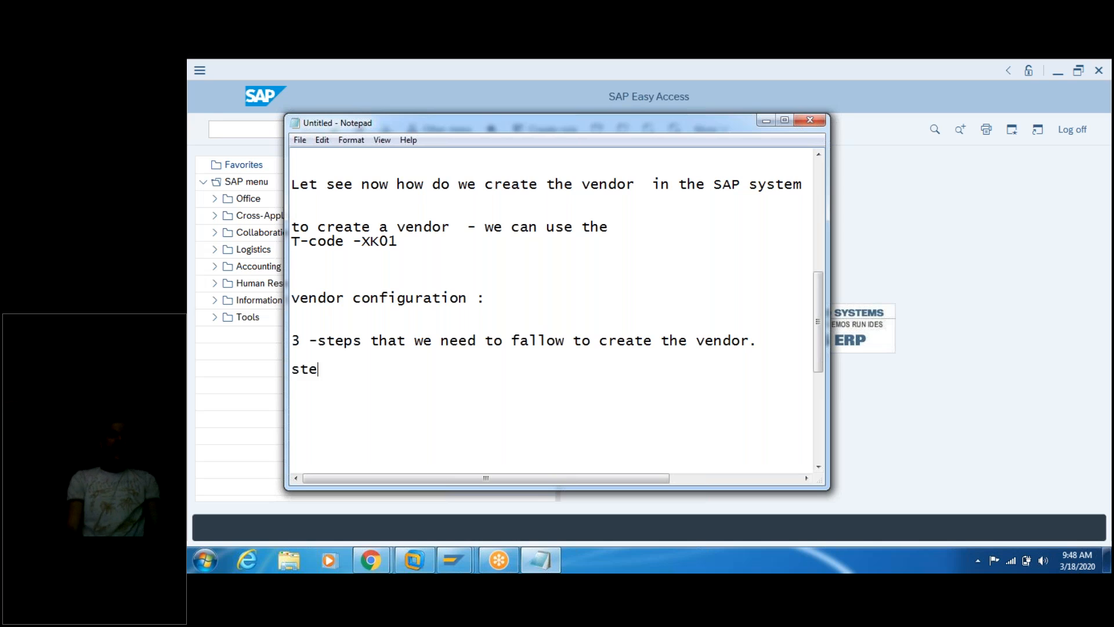
{"action": "type", "text": "ps 1"}
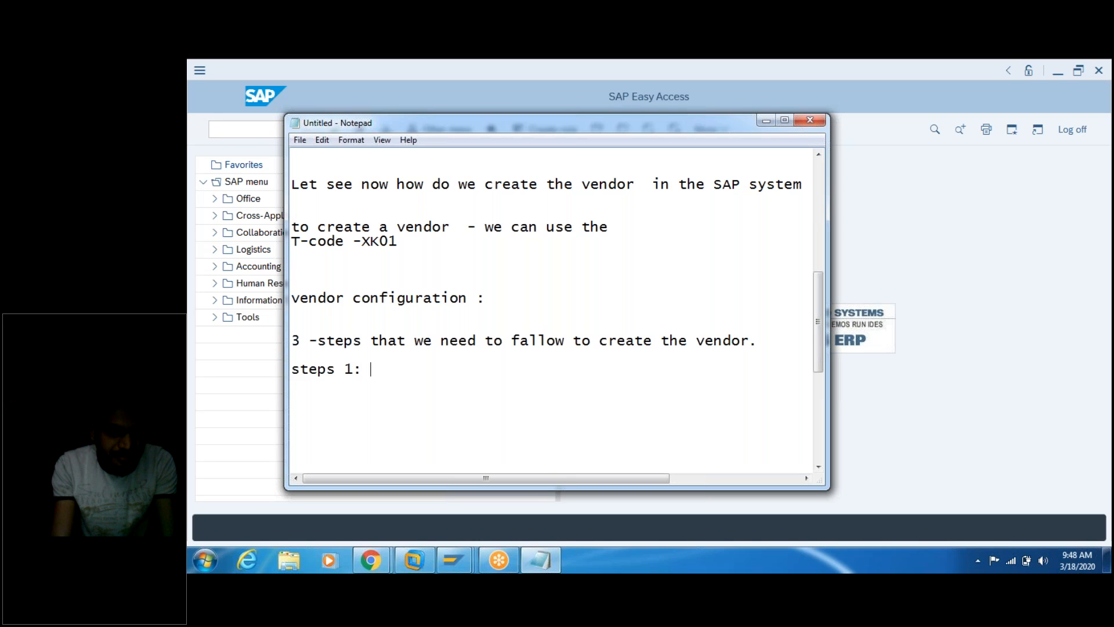
{"action": "type", "text": ": ven"}
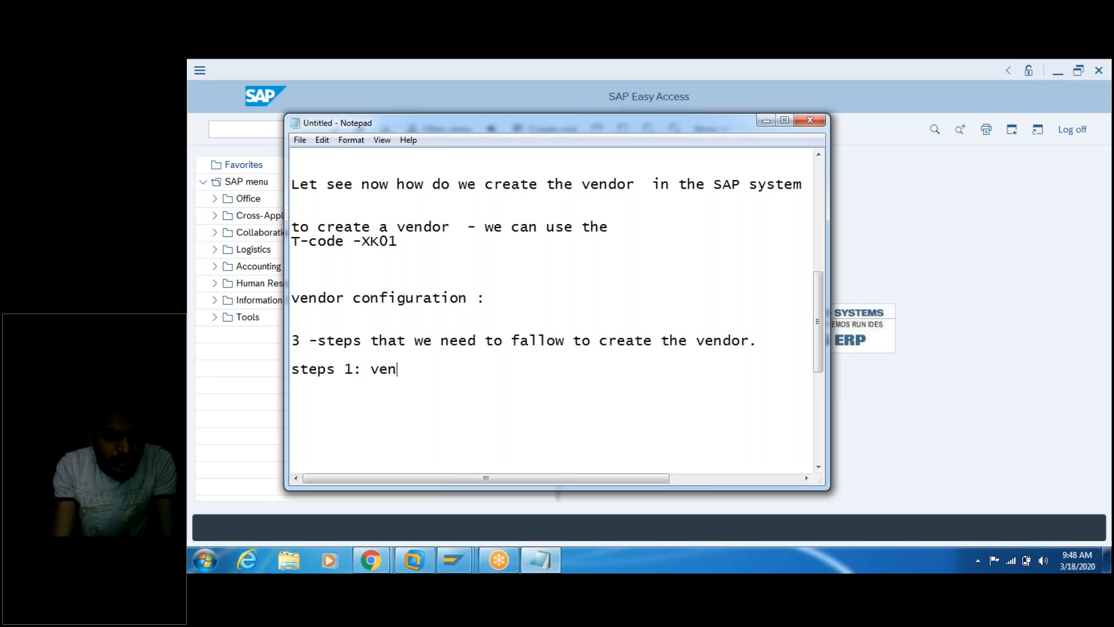
{"action": "type", "text": "dor Account"}
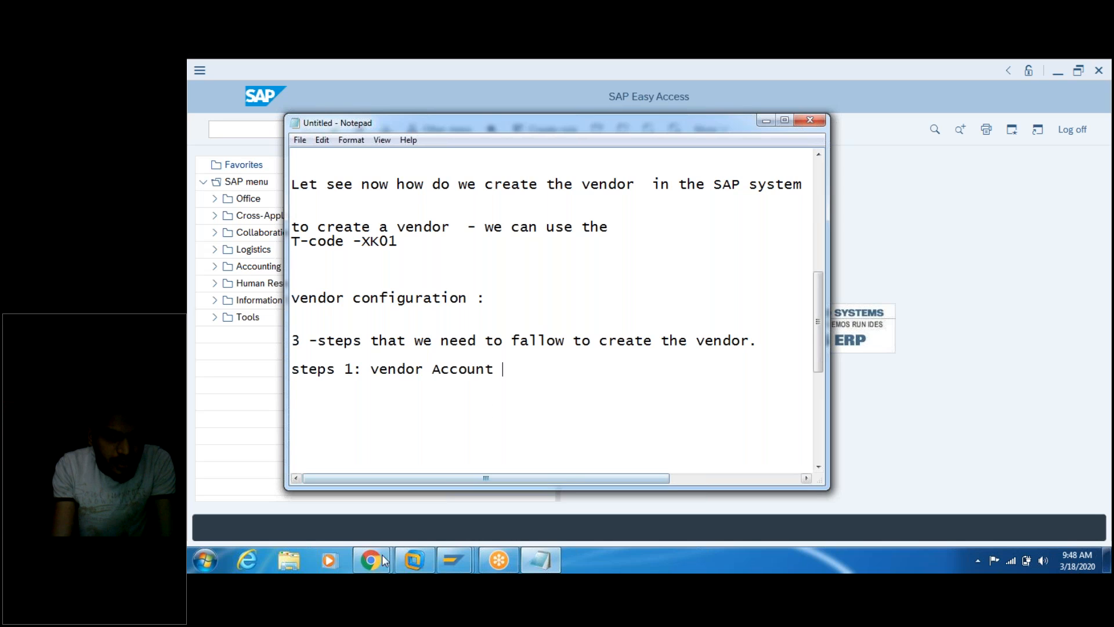
{"action": "mouse_move", "coordinate": [367, 572]}
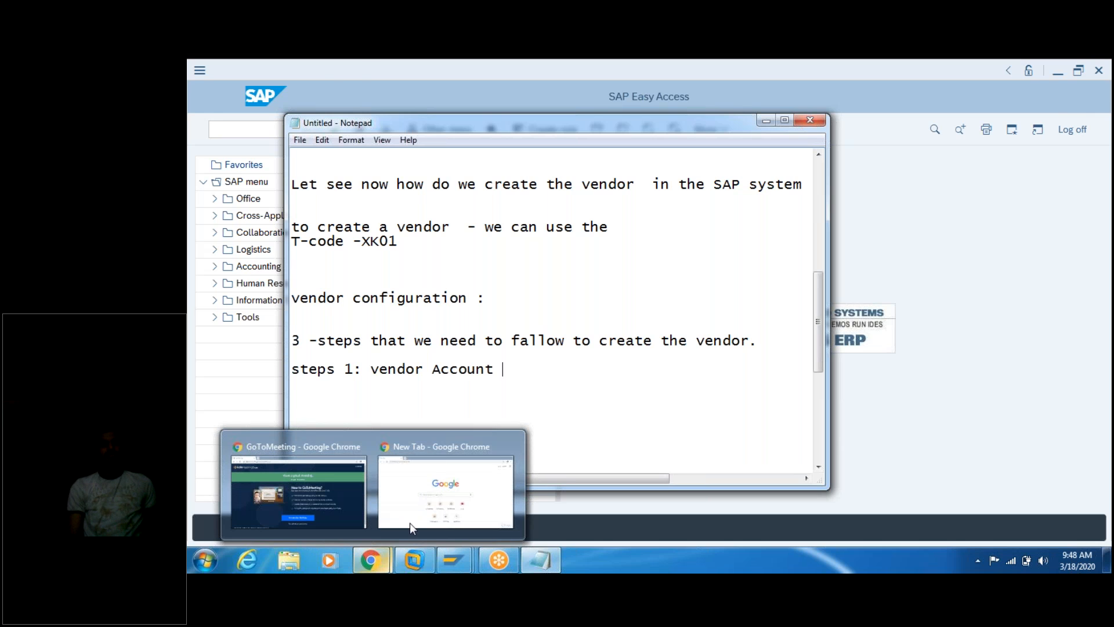
{"action": "mouse_move", "coordinate": [464, 471]}
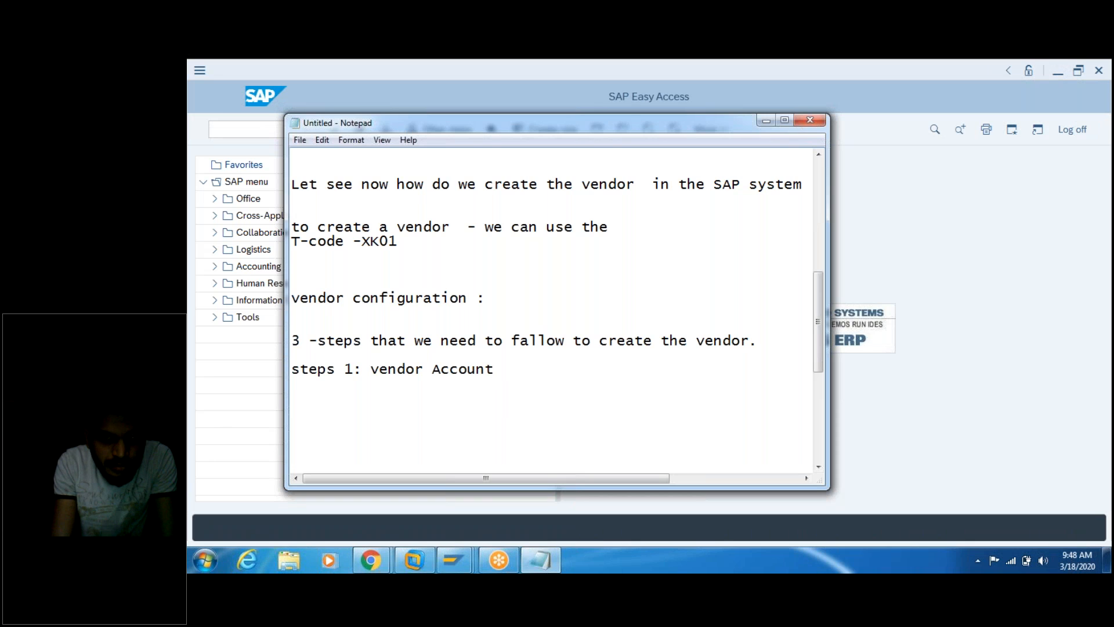
{"action": "type", "text": "group creation"}
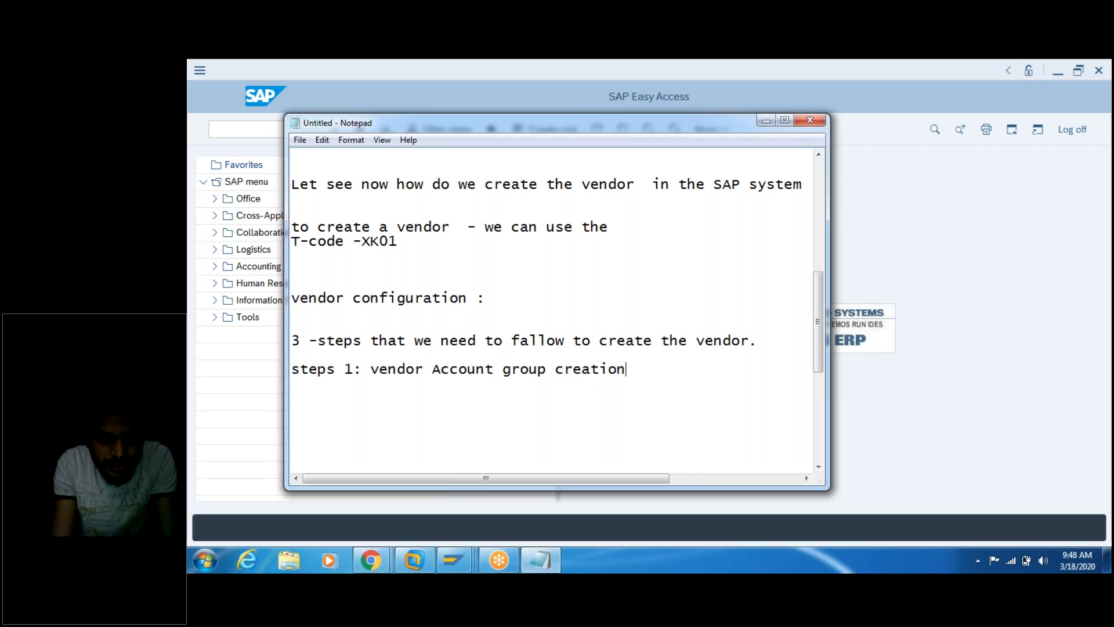
{"action": "key", "text": "Return"}
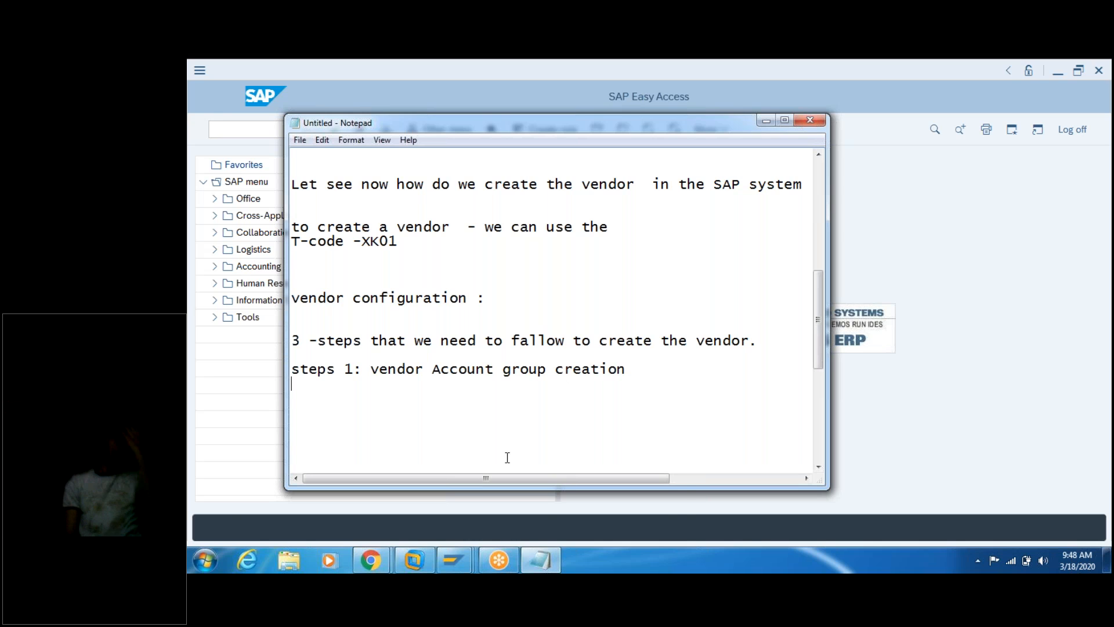
{"action": "mouse_move", "coordinate": [453, 560]}
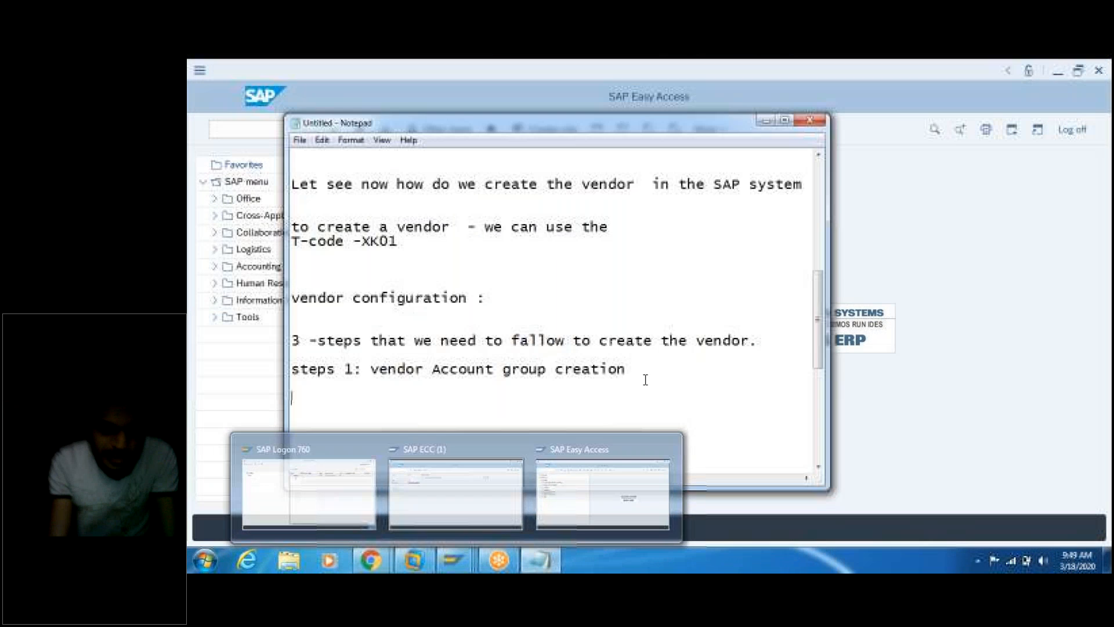
{"action": "key", "text": "Return"}
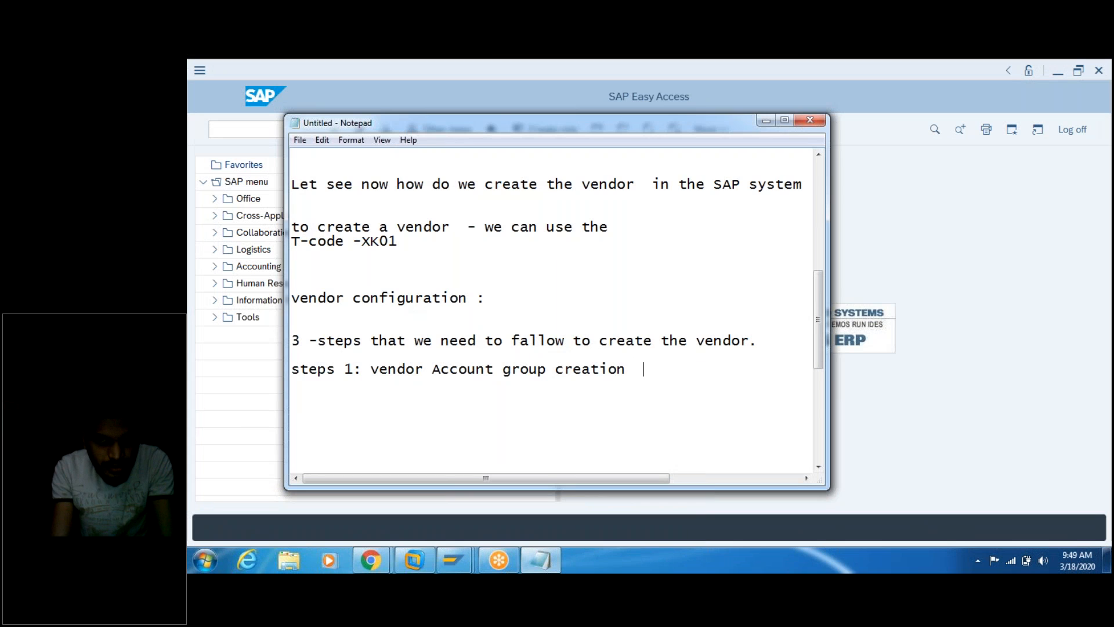
Step: Append '- obd3' to step 1 and add 'steps 2: no range creation -' below it
{"action": "type", "text": "- "}
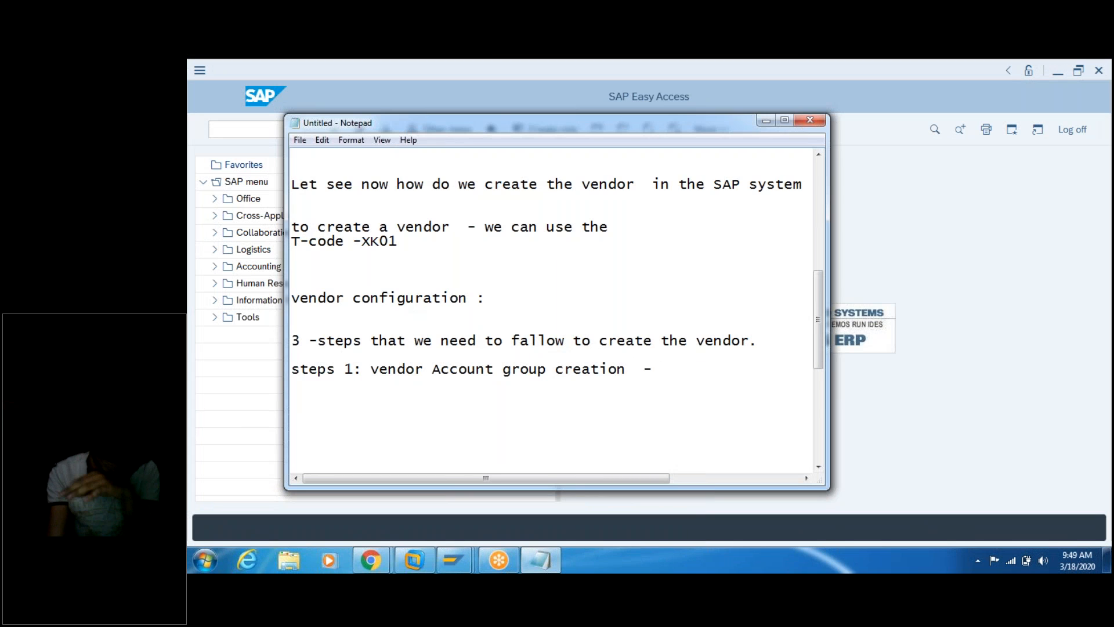
{"action": "type", "text": "o"}
{"action": "type", "text": "bd3"}
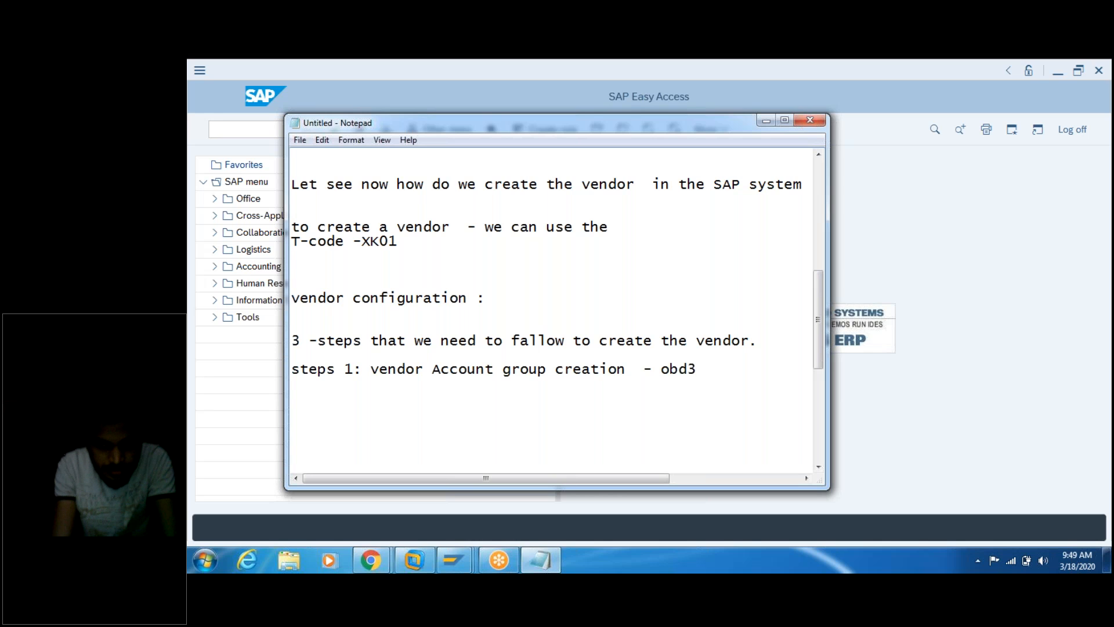
{"action": "key", "text": "Return"}
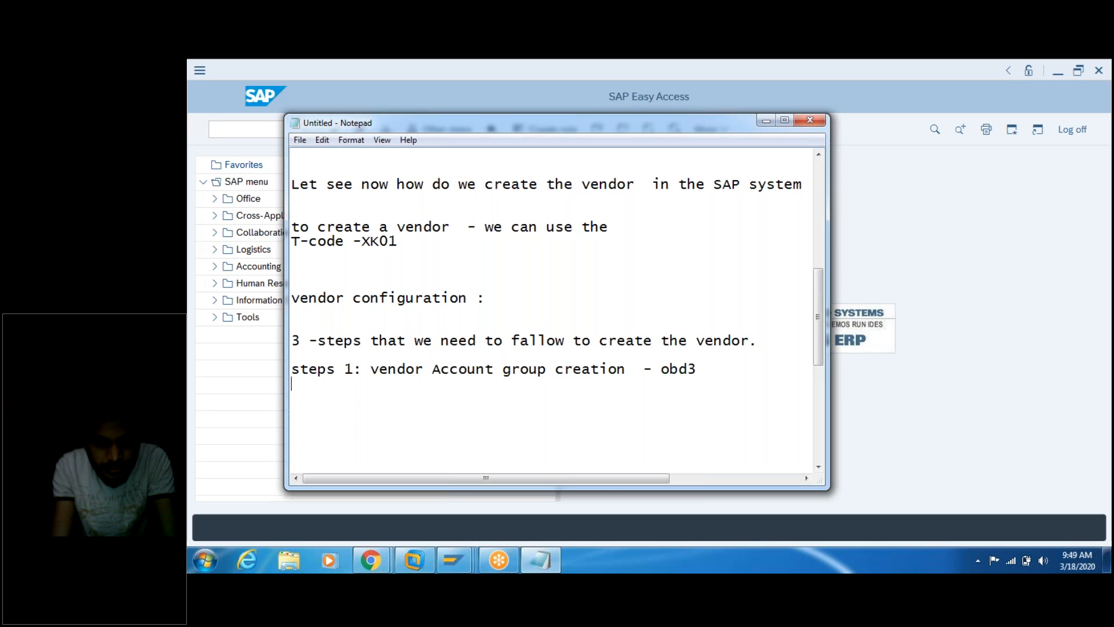
{"action": "type", "text": "steps"}
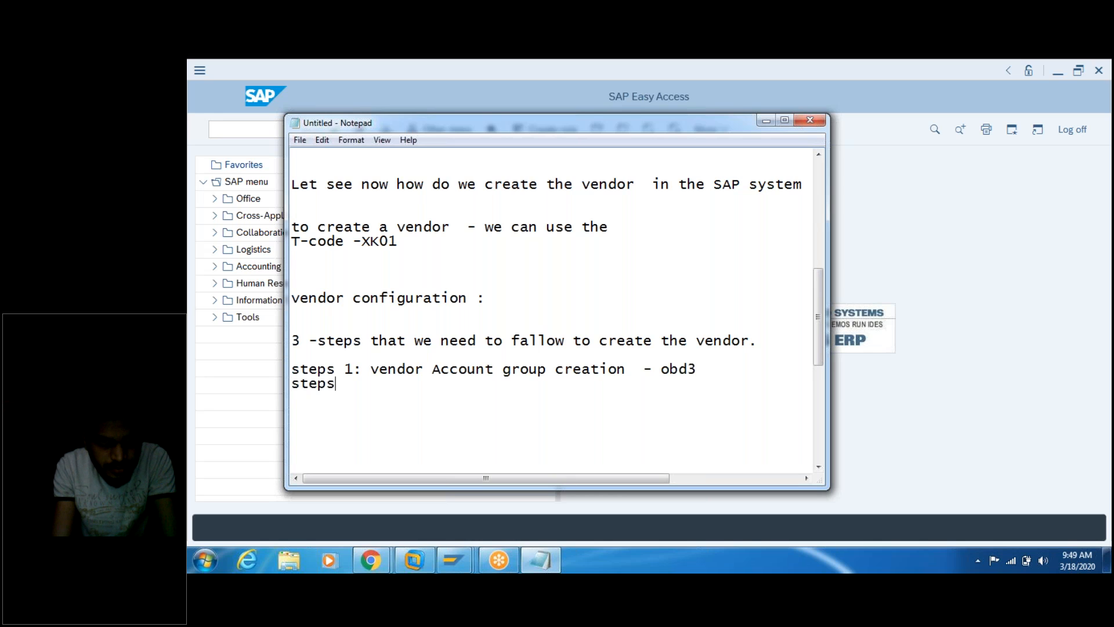
{"action": "type", "text": " 2:  no ra"}
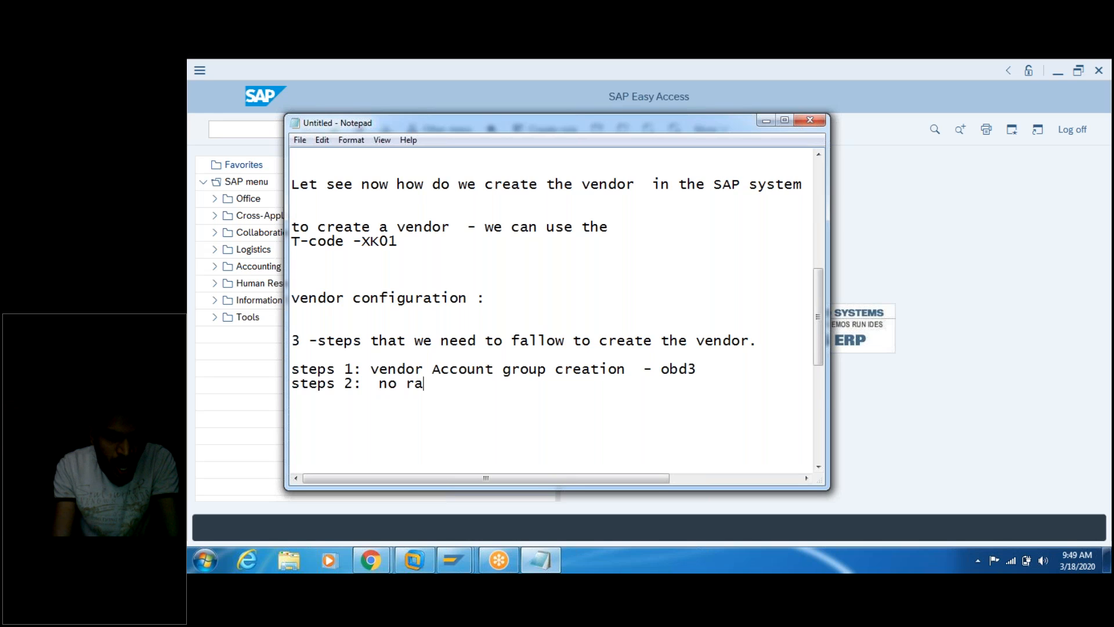
{"action": "type", "text": "nge cret"}
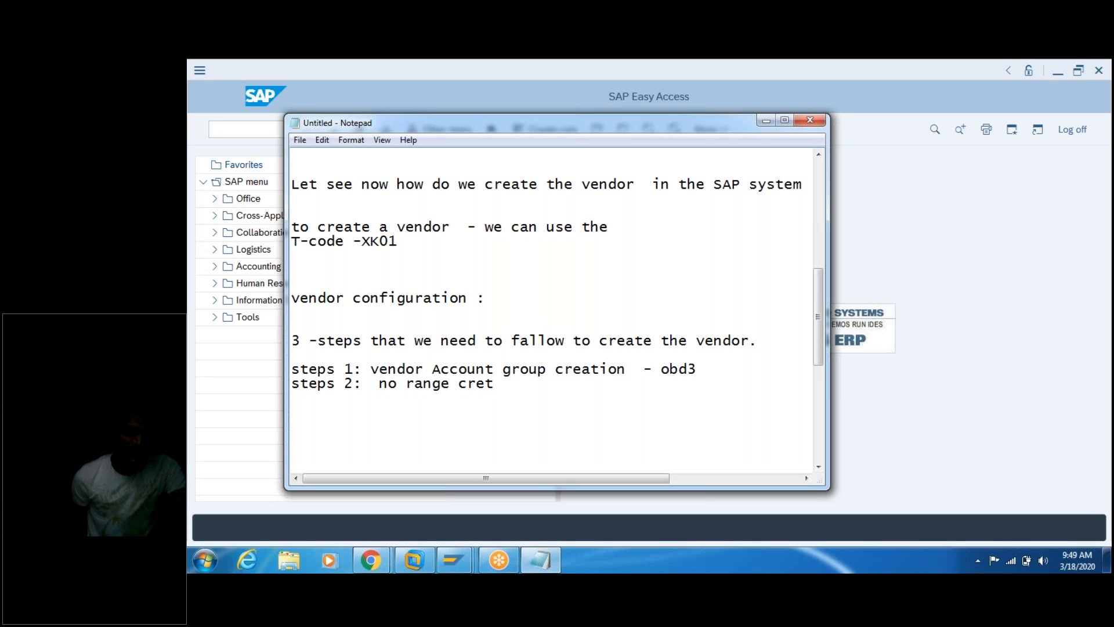
{"action": "key", "text": "BackSpace"}
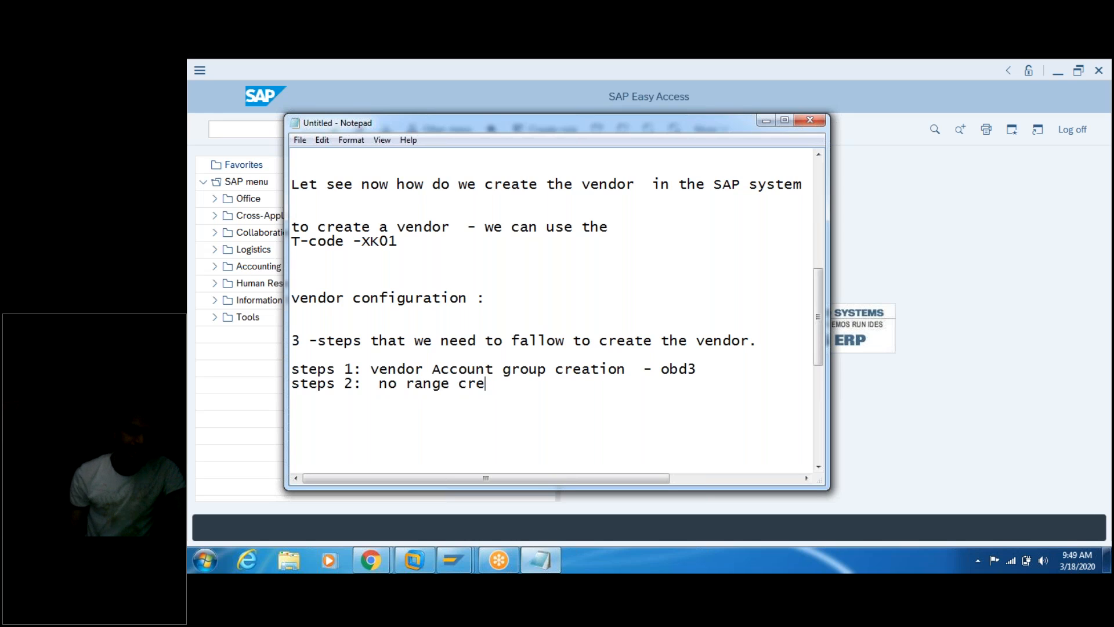
{"action": "type", "text": "ation"}
{"action": "type", "text": "-"}
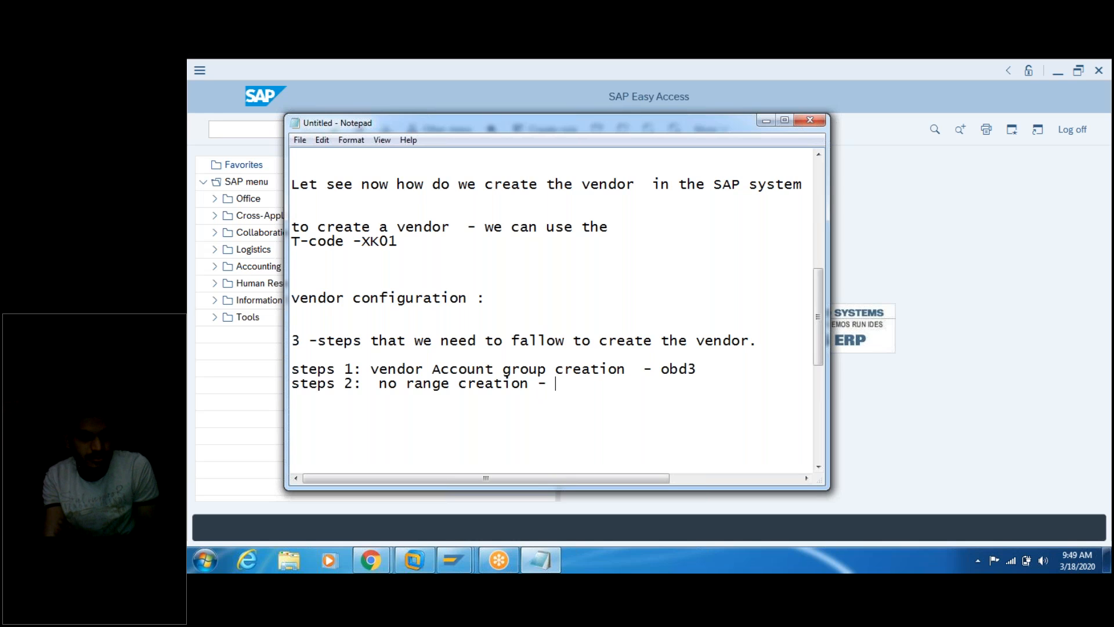
{"action": "mouse_move", "coordinate": [406, 571]}
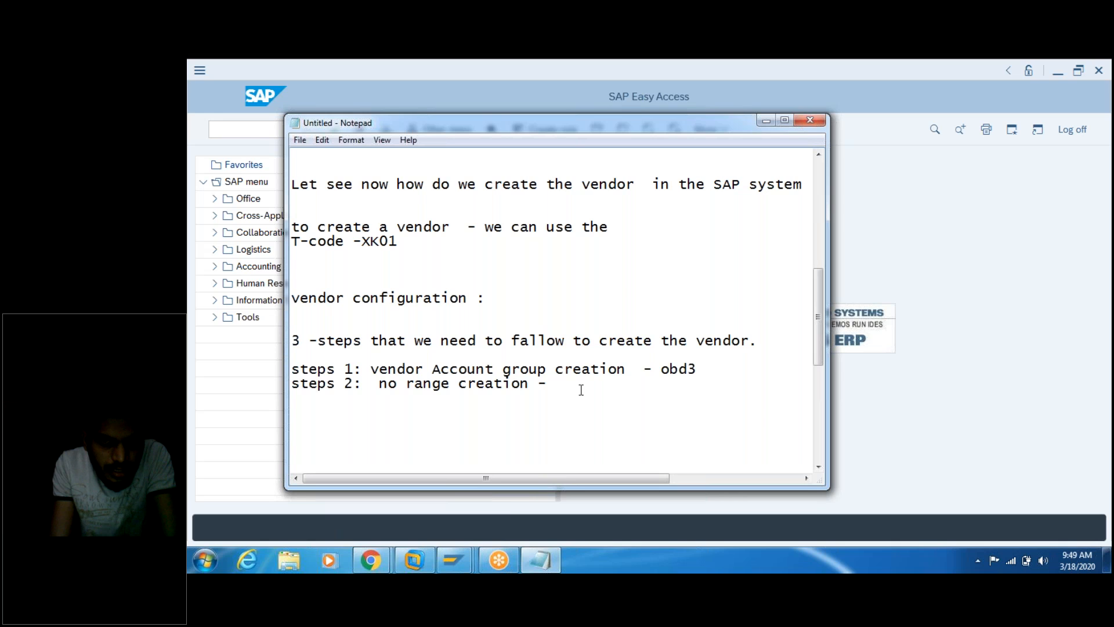
Step: End step 2 with 'xkn1.' and begin a new 'steps 3:' line
{"action": "type", "text": "xkn1."}
{"action": "key", "text": "Return"}
{"action": "type", "text": "steps "}
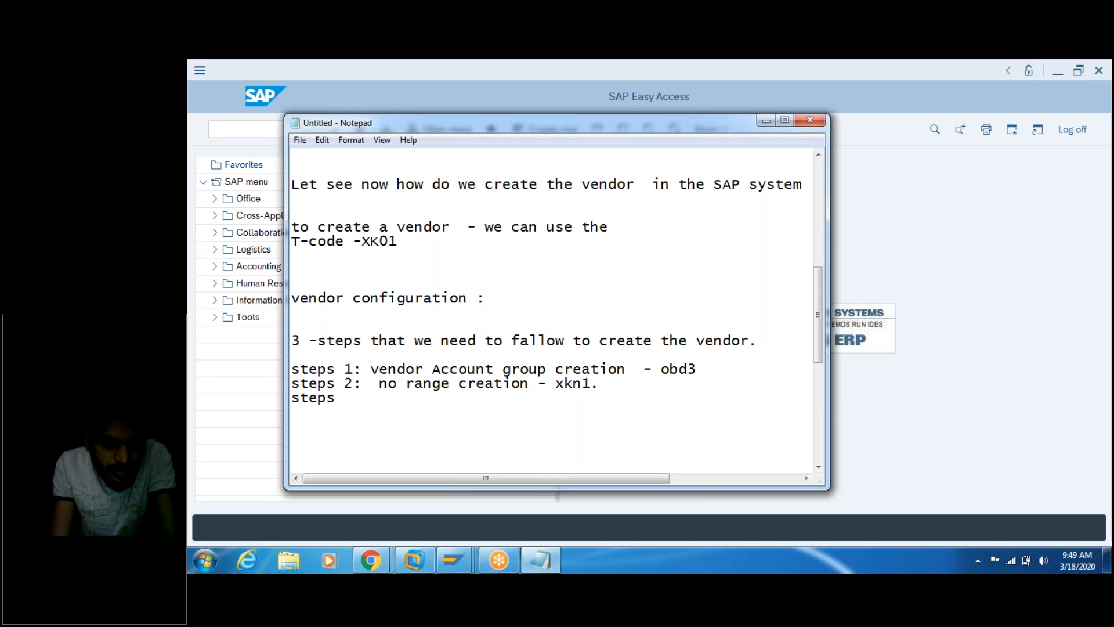
{"action": "type", "text": "3:"}
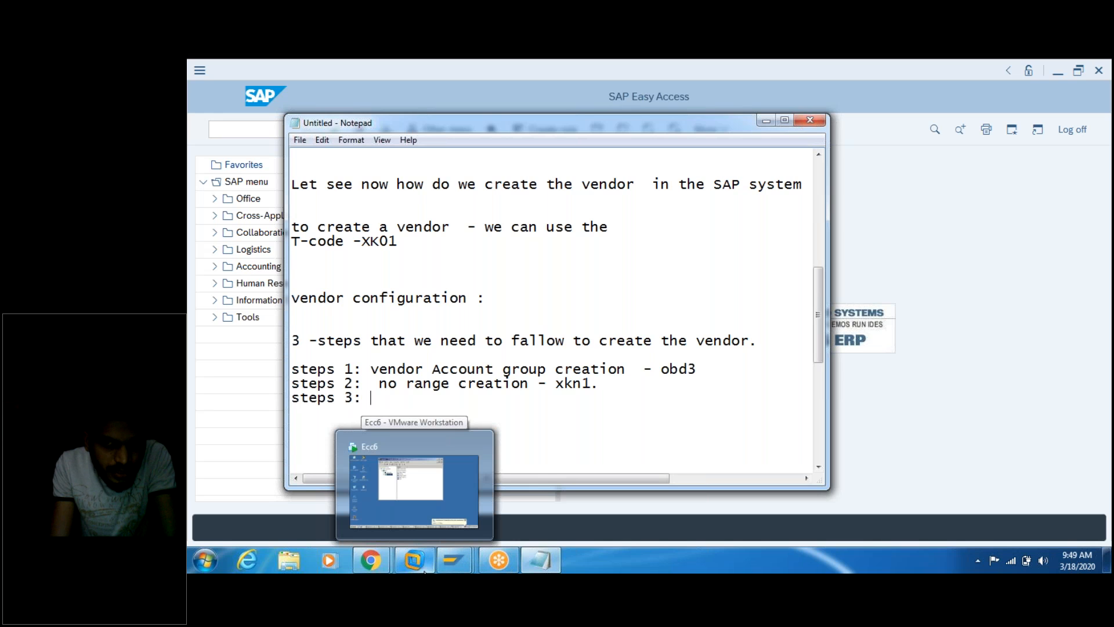
{"action": "left_click", "coordinate": [458, 464]}
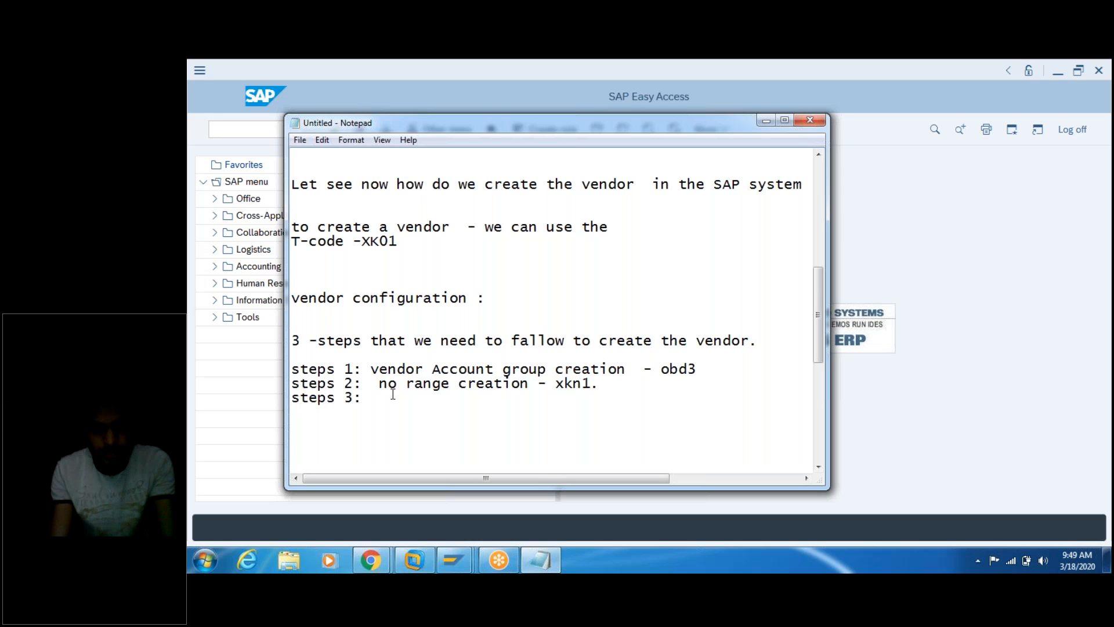
Step: Write step 3 as 'Assign thie no range to the Vendor account group - obas' and widen the notes
{"action": "type", "text": "Assign"}
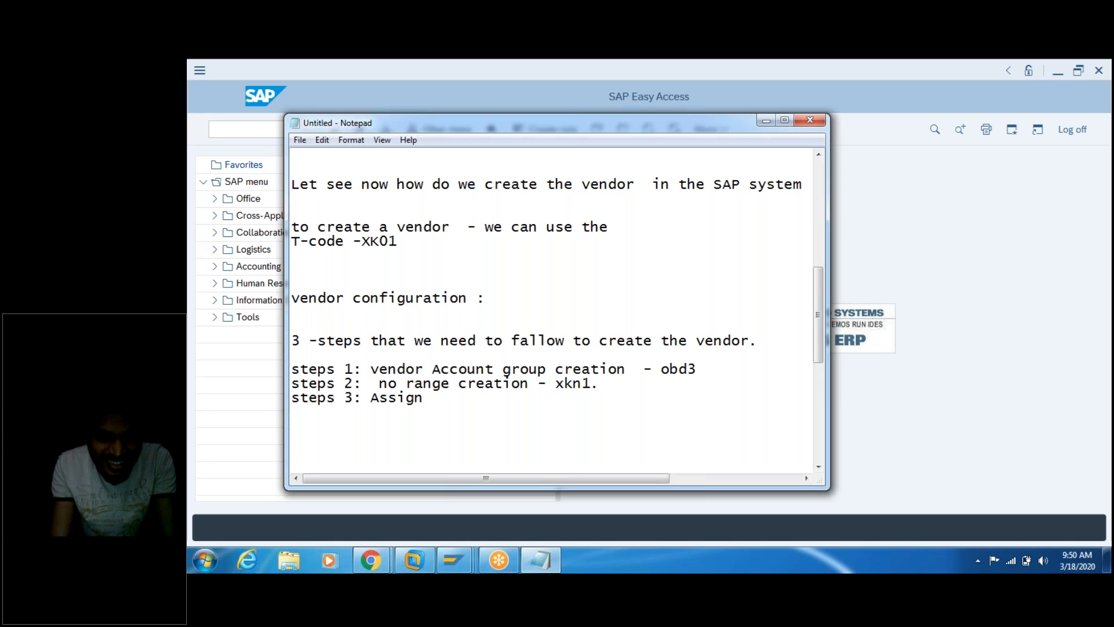
{"action": "type", "text": " thie no rane"}
{"action": "key", "text": "BackSpace"}
{"action": "key", "text": "BackSpace"}
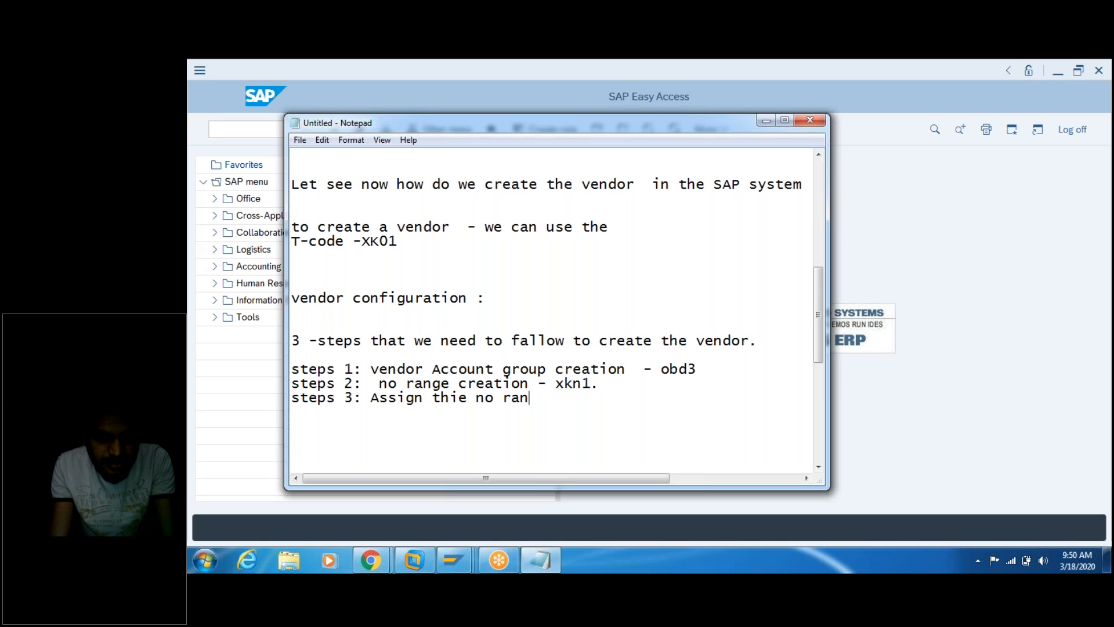
{"action": "type", "text": "ge to the "}
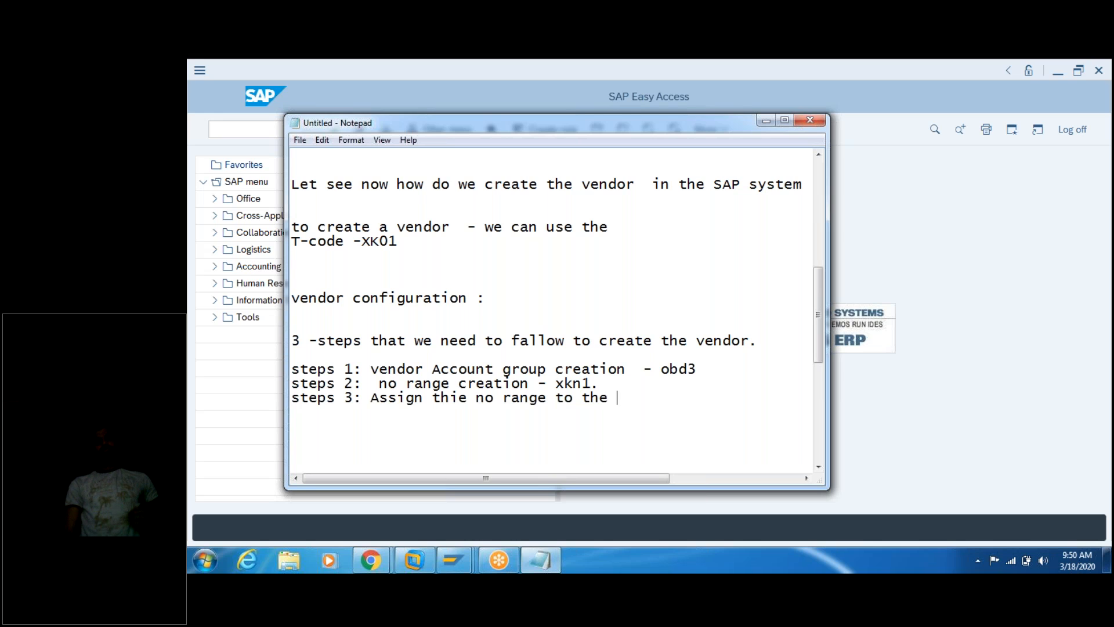
{"action": "type", "text": "Vend"}
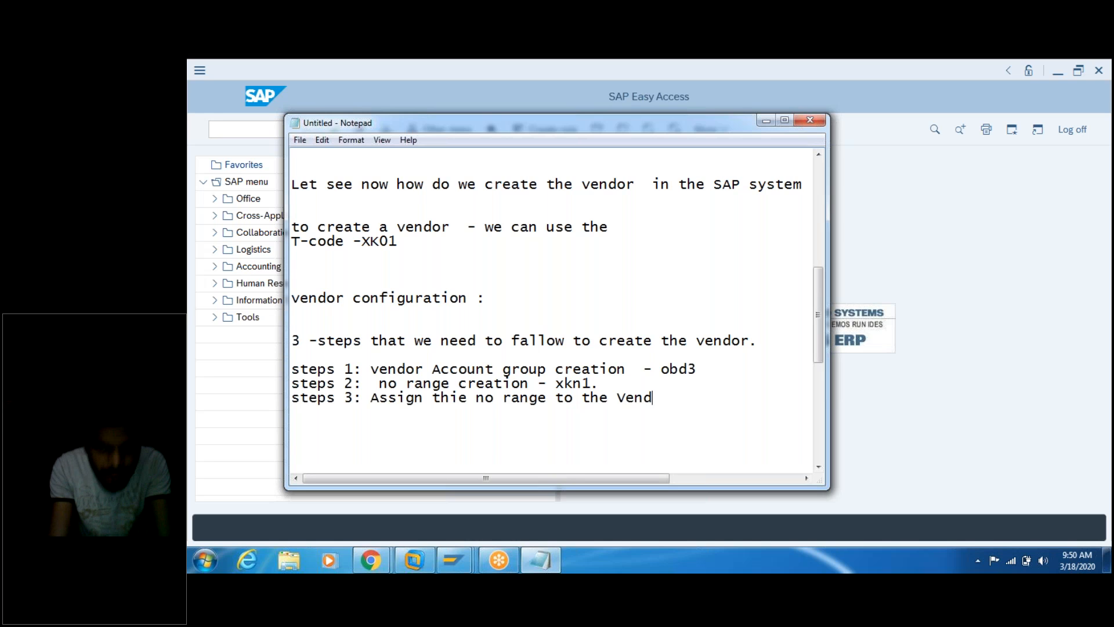
{"action": "type", "text": "or account"}
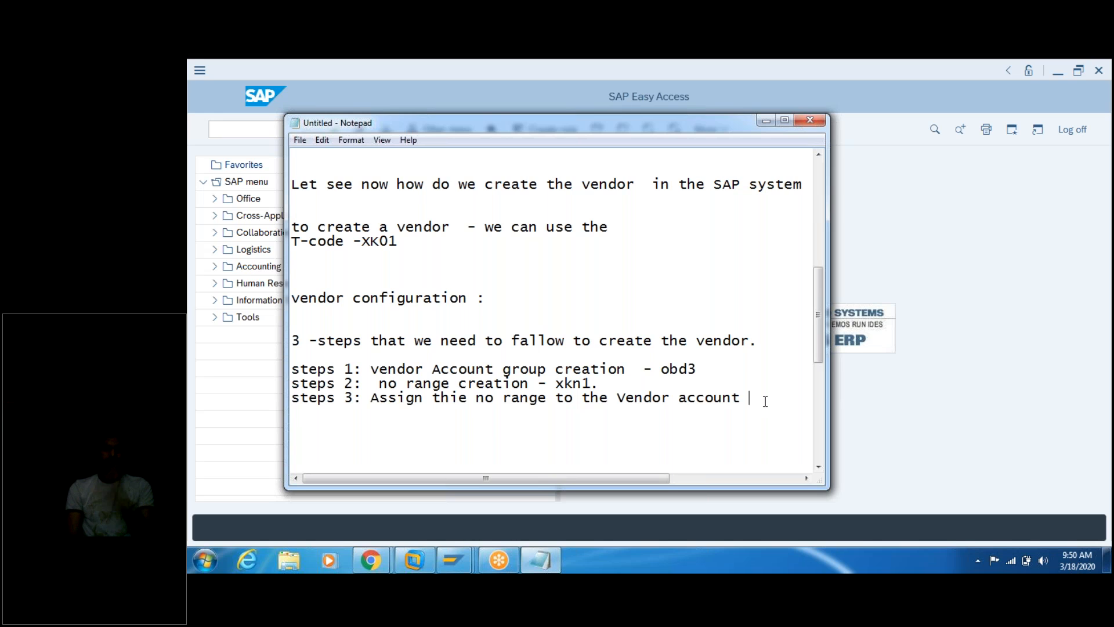
{"action": "type", "text": "group"}
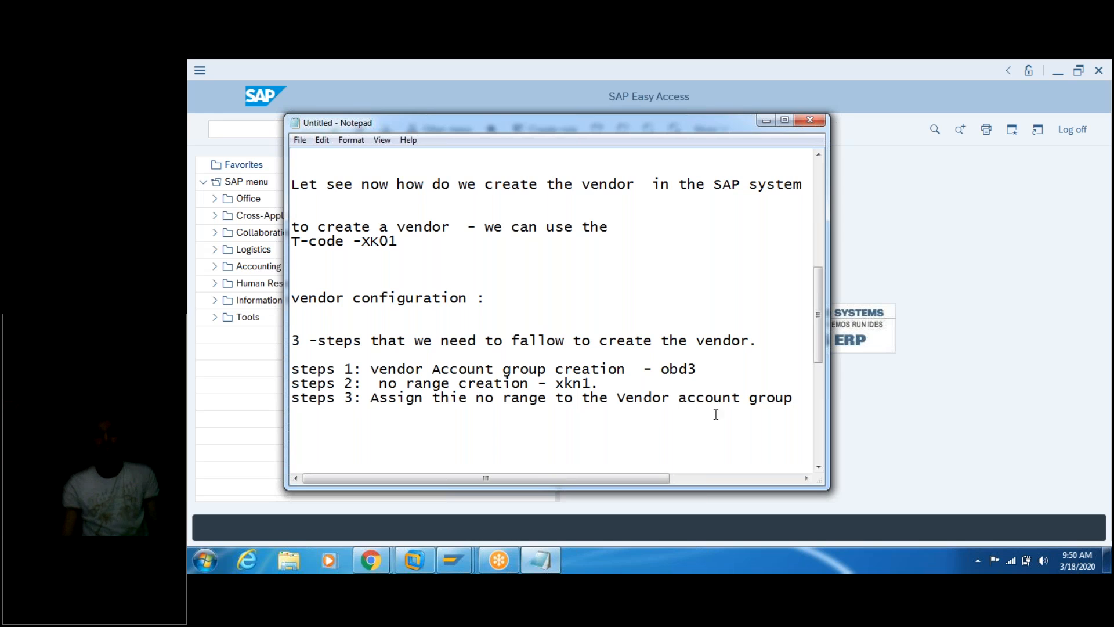
{"action": "mouse_move", "coordinate": [428, 571]}
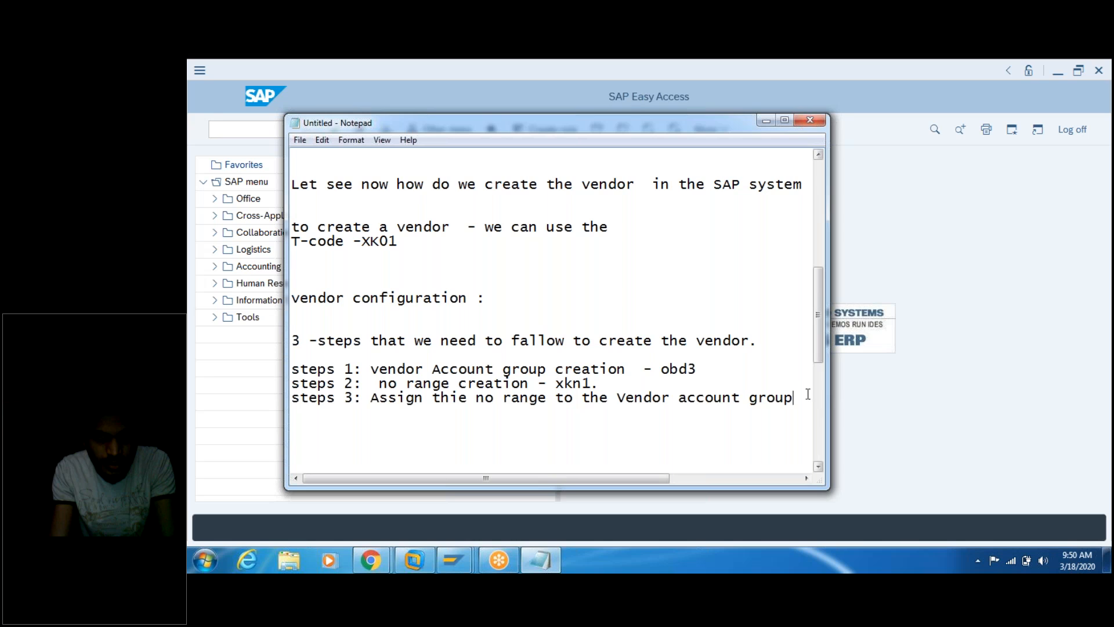
{"action": "type", "text": "- obas"}
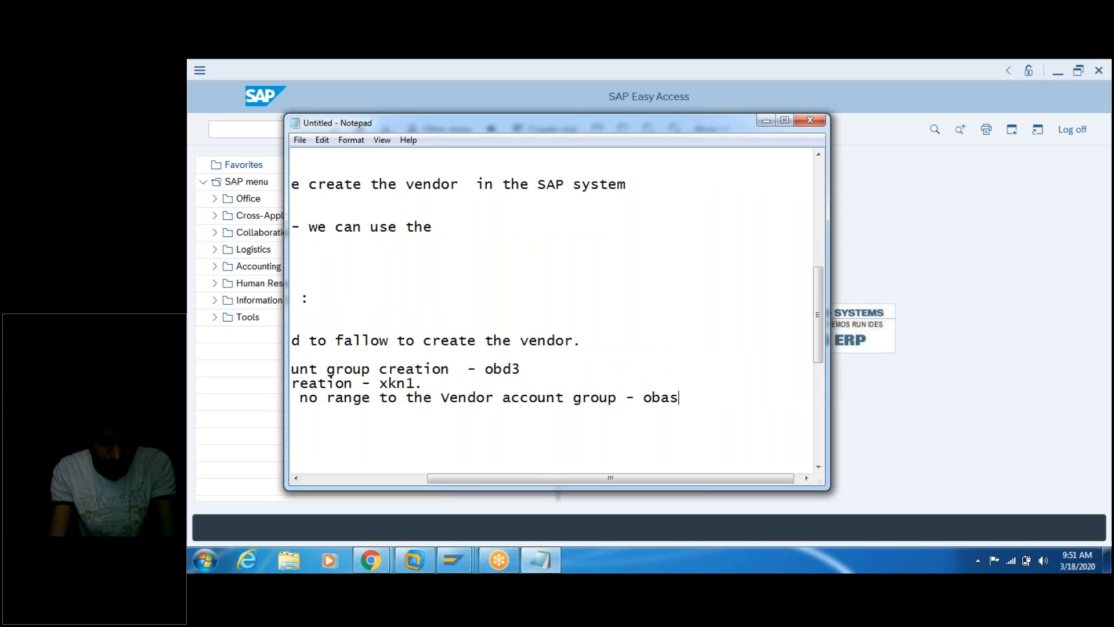
{"action": "key", "text": "Home"}
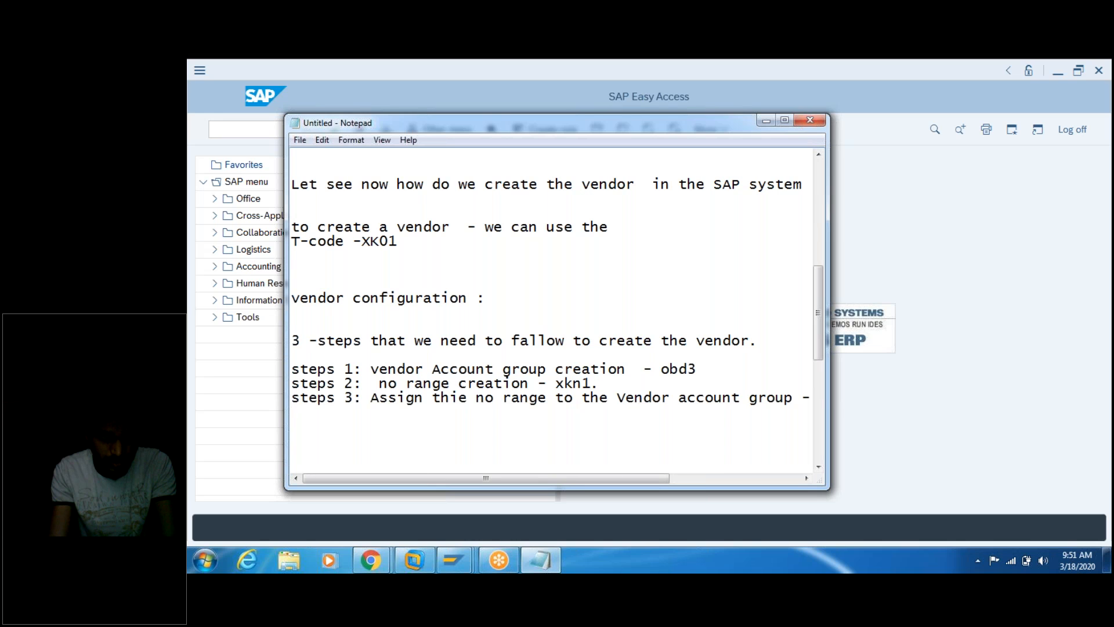
{"action": "left_click_drag", "start_coordinate": [830, 222], "coordinate": [995, 235]}
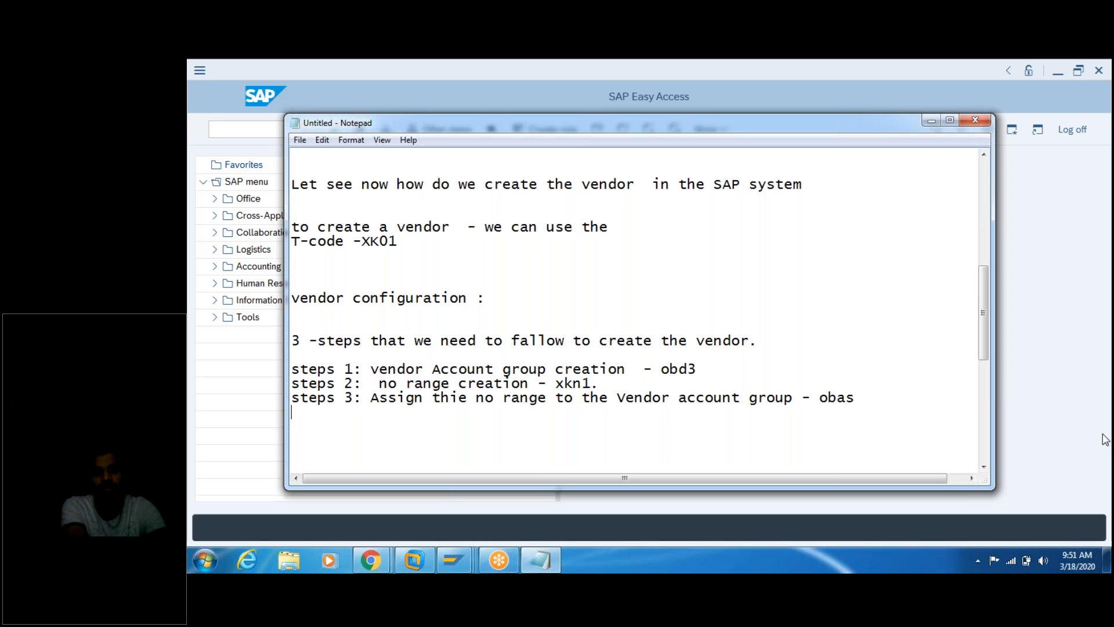
Step: Delete the extra space so step 2 reads 'steps 2: no range creation - xkn1.'
{"action": "left_click", "coordinate": [868, 397]}
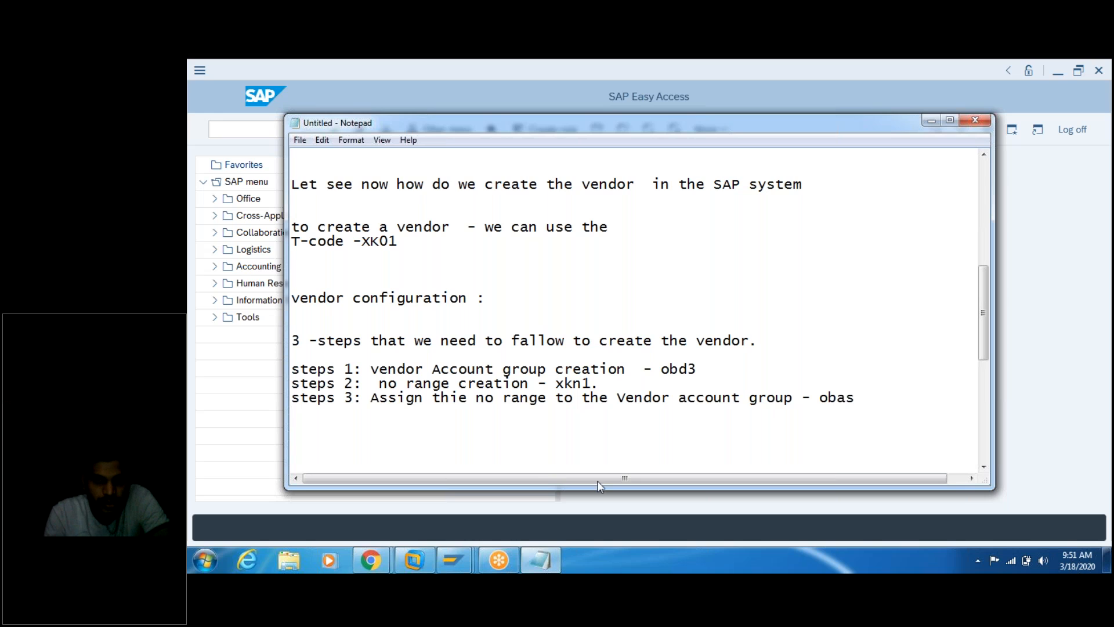
{"action": "left_click", "coordinate": [381, 384]}
{"action": "key", "text": "BackSpace"}
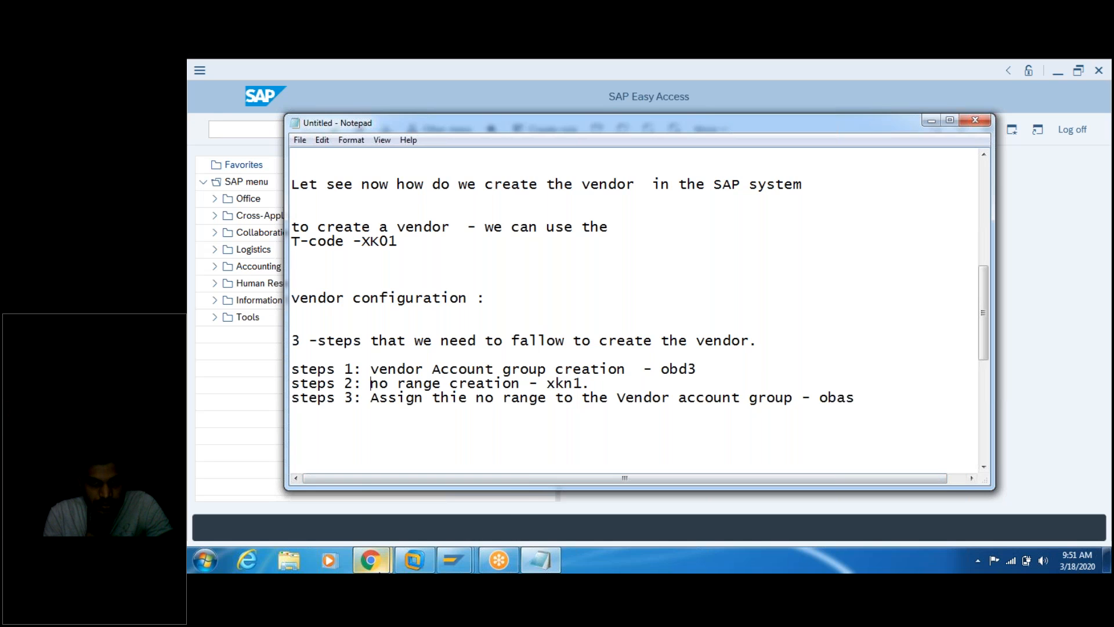
{"action": "mouse_move", "coordinate": [374, 561]}
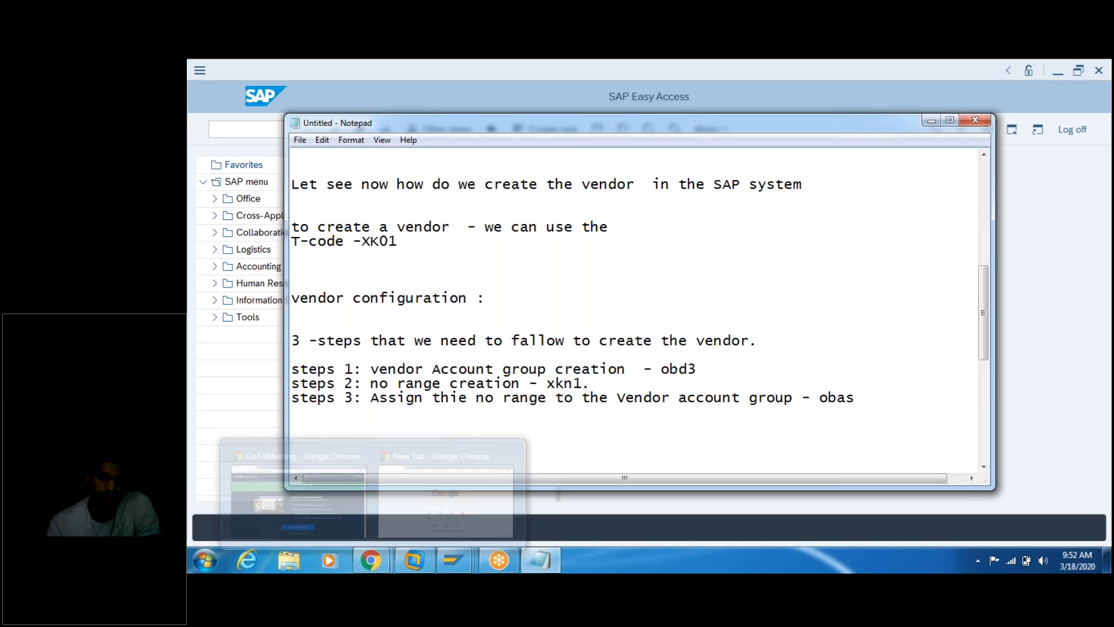
Step: Minimize the notes and SAP Easy Access, then log on to the ECC system from SAP Logon
{"action": "left_click", "coordinate": [931, 120]}
{"action": "left_click", "coordinate": [1058, 71]}
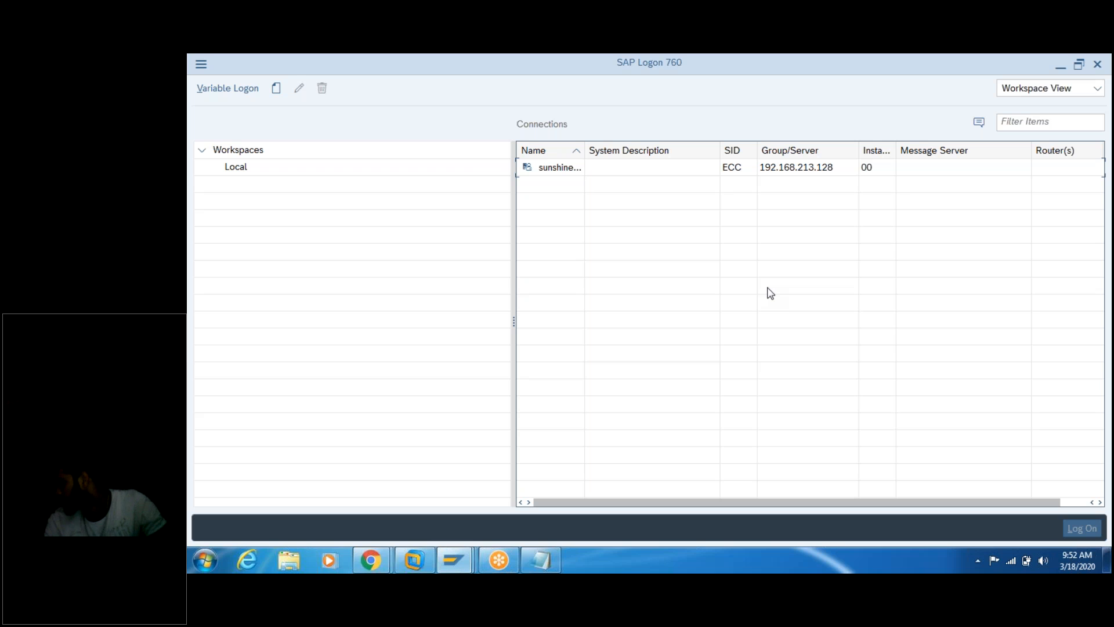
{"action": "left_click", "coordinate": [560, 173]}
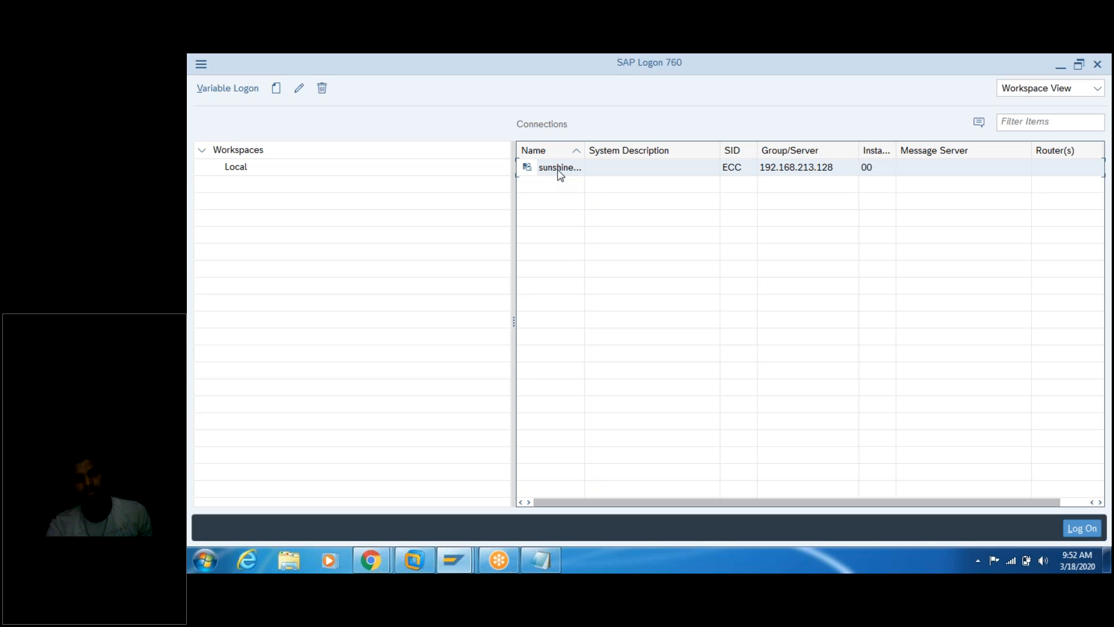
{"action": "left_click", "coordinate": [1080, 529]}
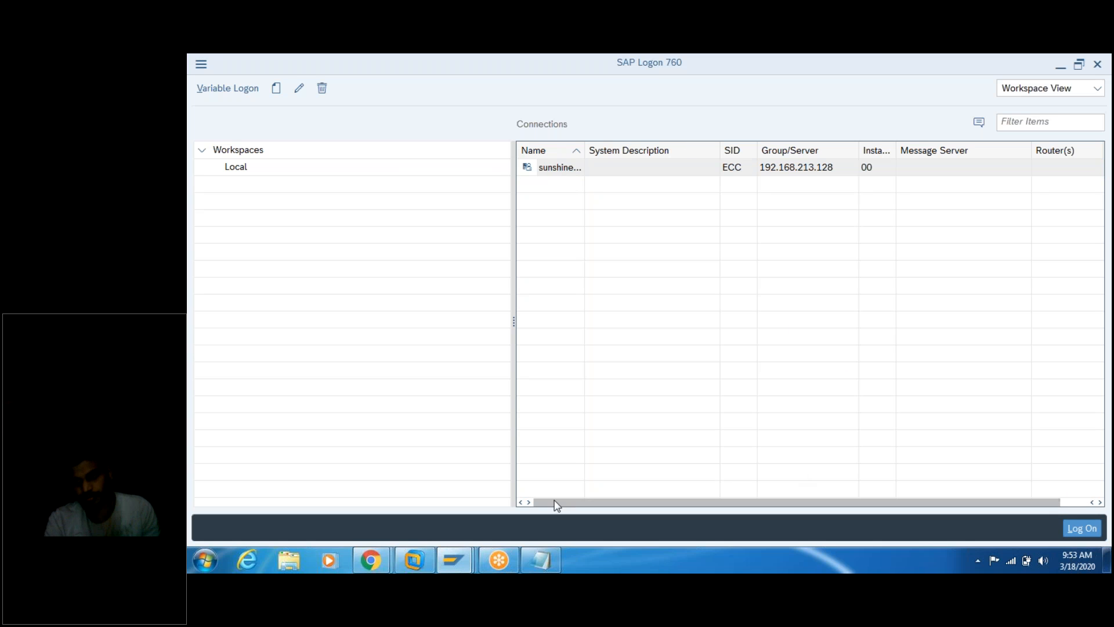
{"action": "mouse_move", "coordinate": [454, 554]}
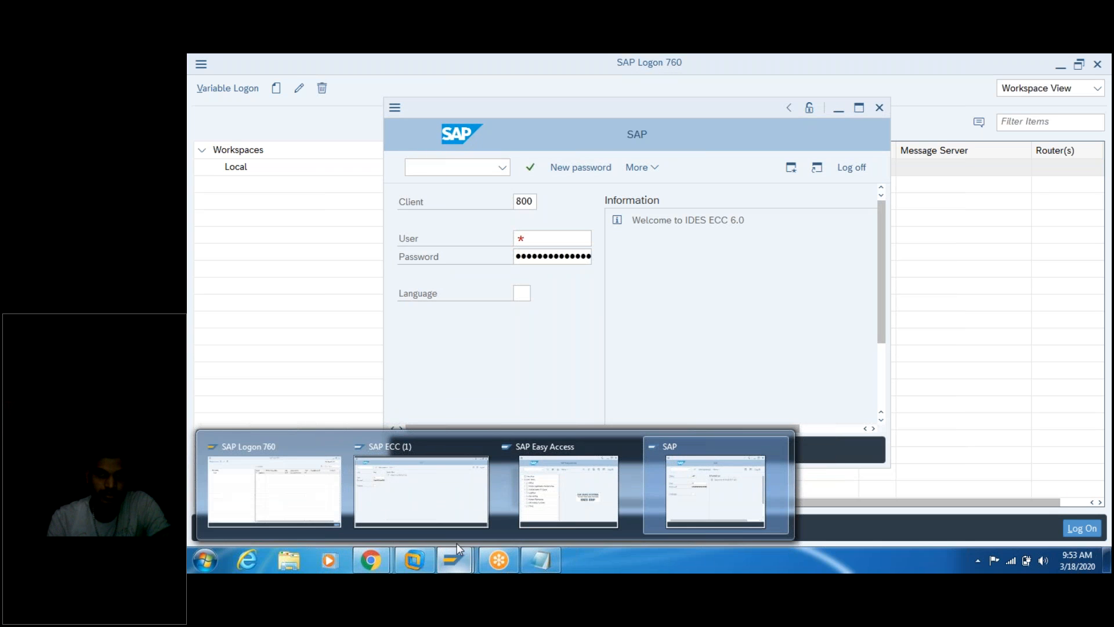
{"action": "left_click", "coordinate": [469, 493]}
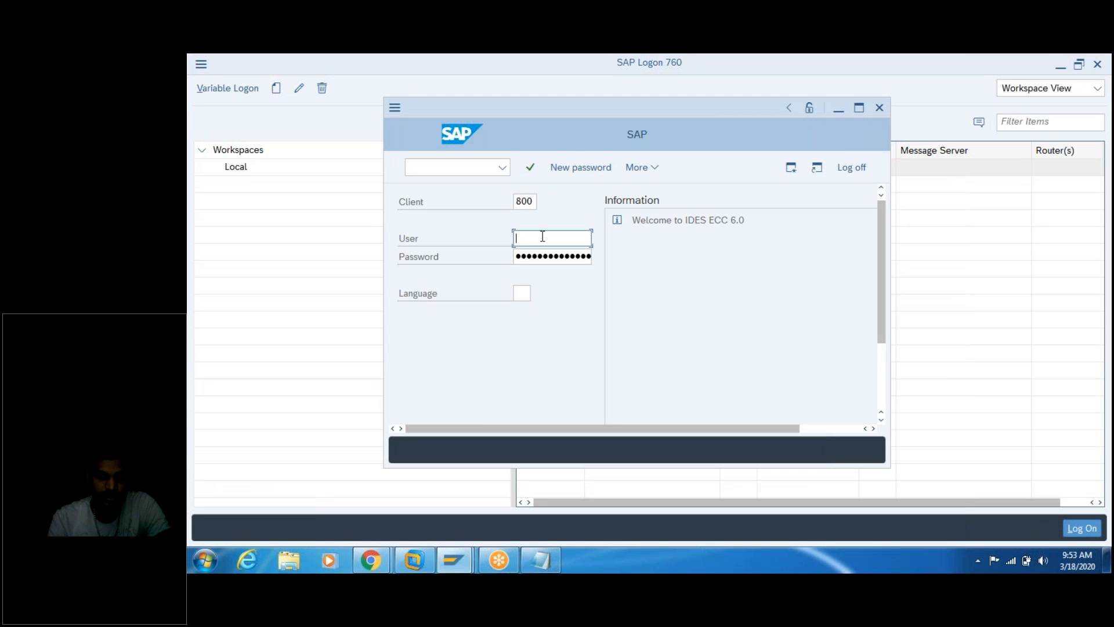
{"action": "left_click", "coordinate": [418, 484]}
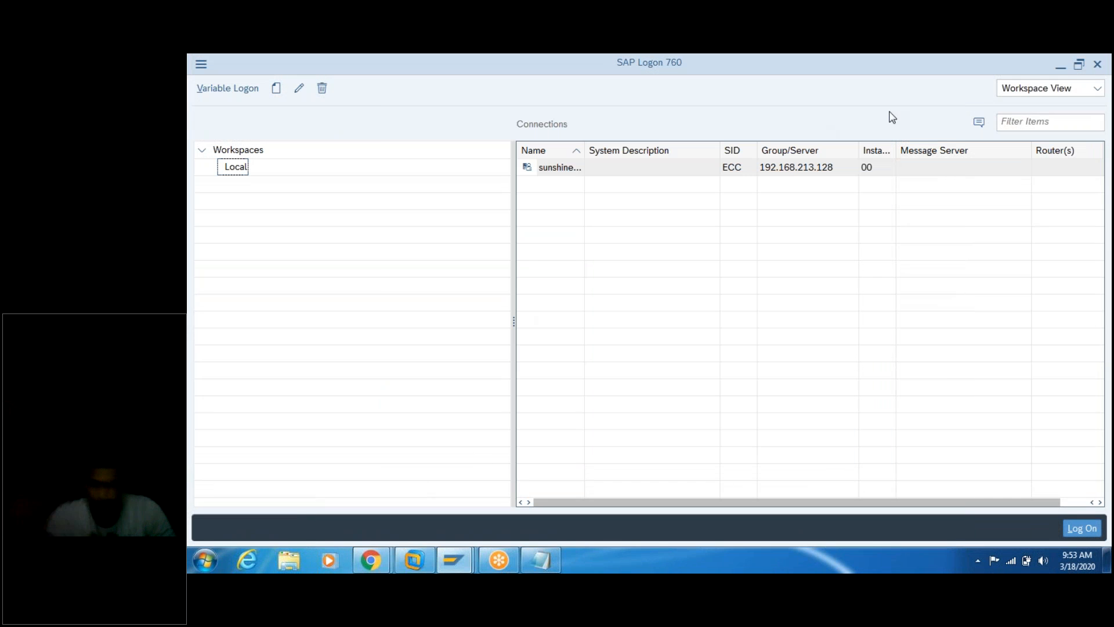
{"action": "left_click", "coordinate": [1060, 65]}
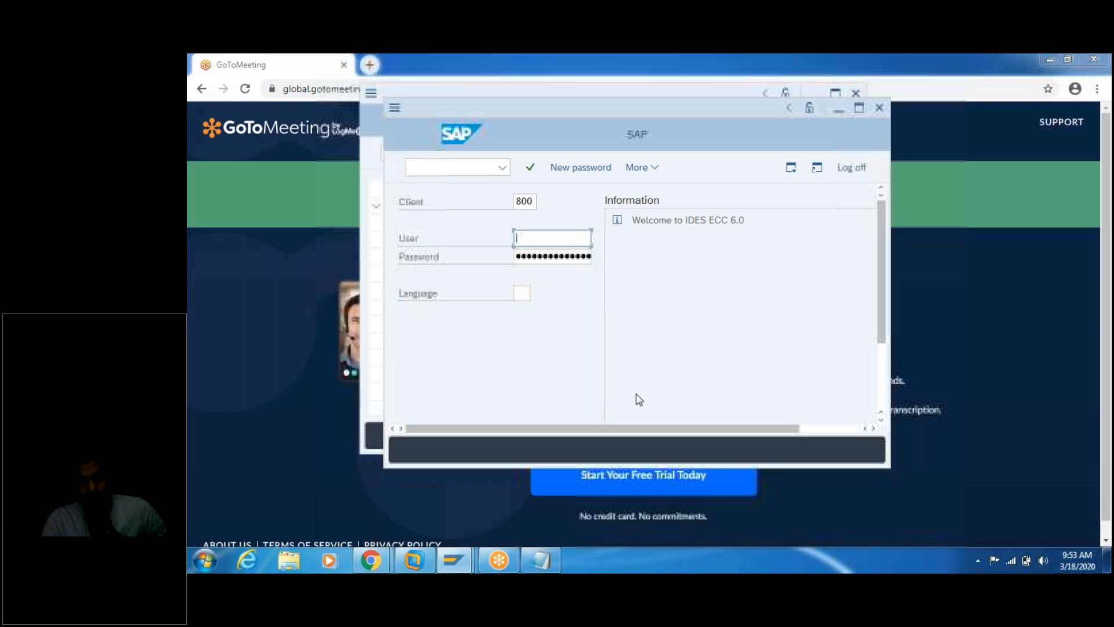
Step: Close the extra SAP logon screens and maximize the SAP Easy Access window
{"action": "left_click", "coordinate": [882, 109]}
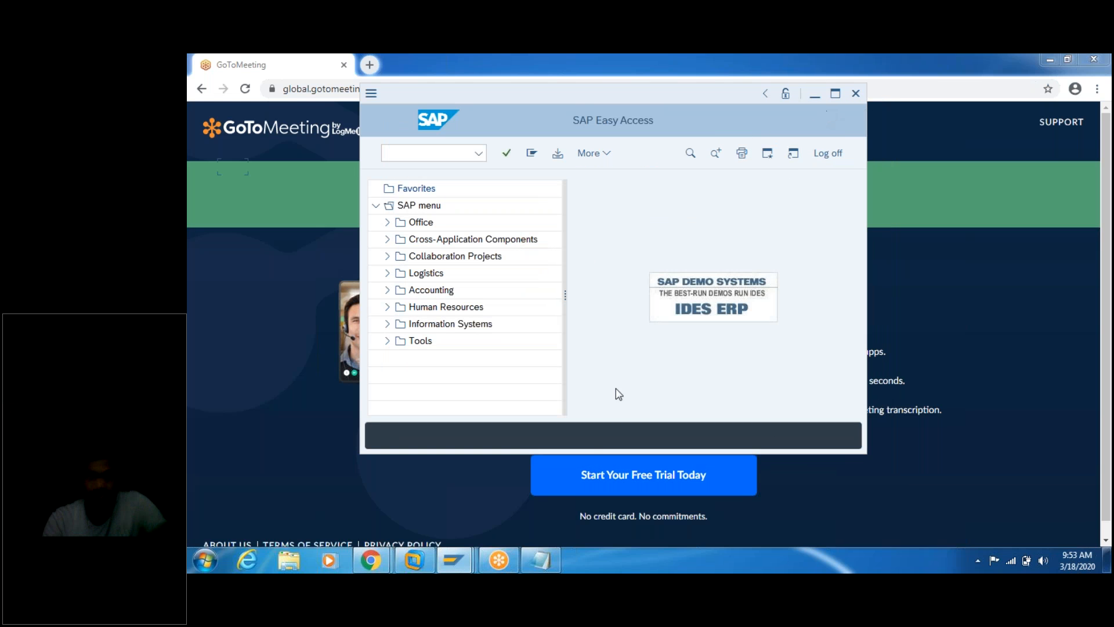
{"action": "mouse_move", "coordinate": [459, 550]}
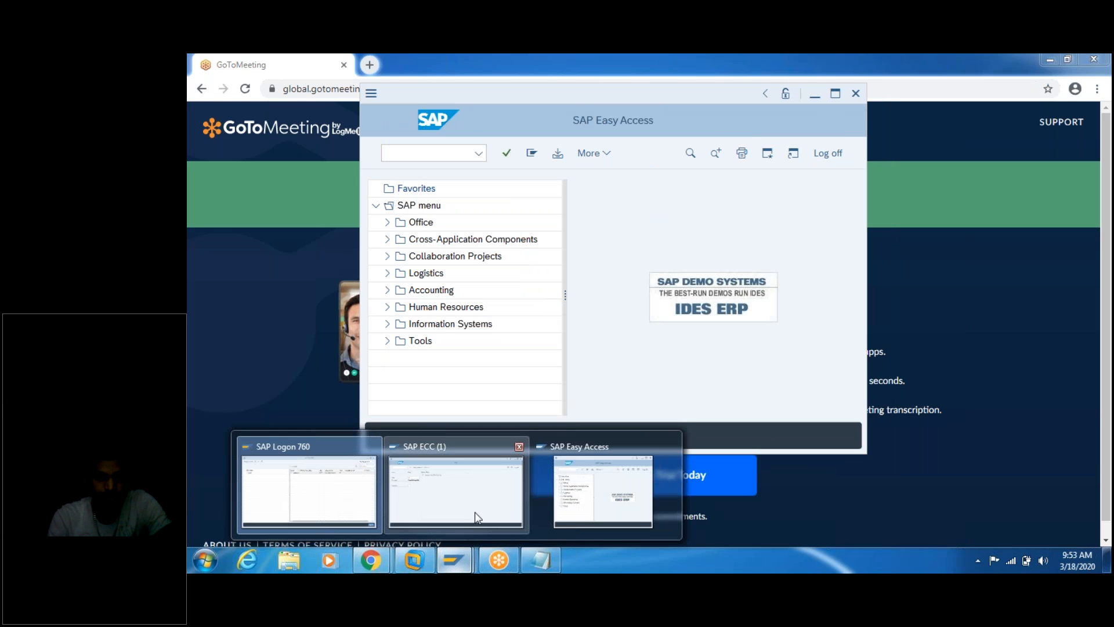
{"action": "mouse_move", "coordinate": [474, 510]}
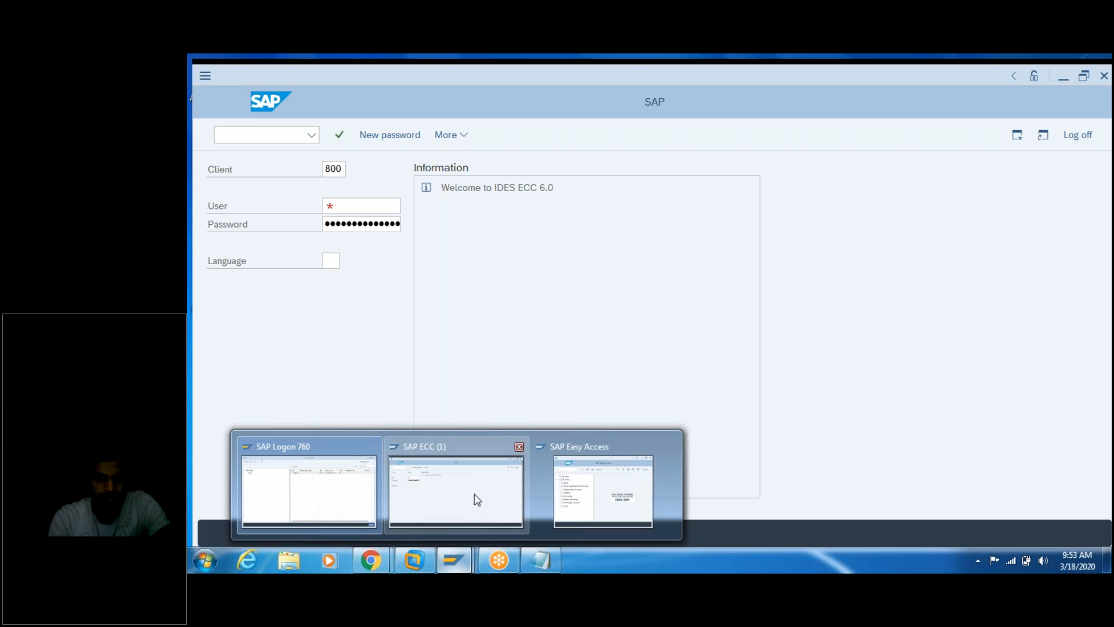
{"action": "left_click", "coordinate": [520, 447]}
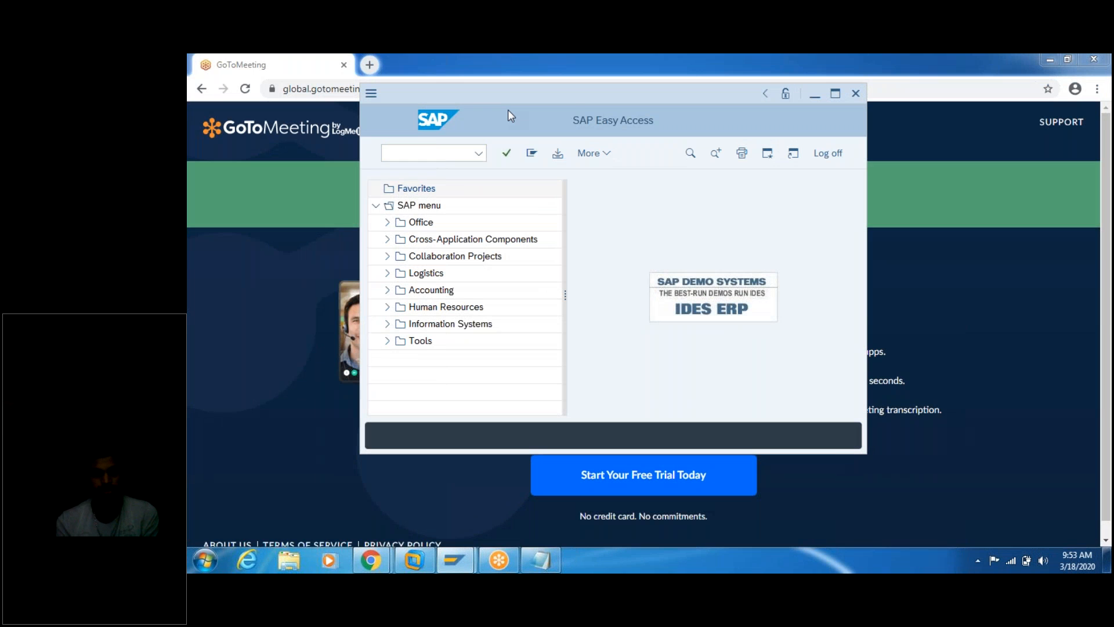
{"action": "double_click", "coordinate": [569, 98]}
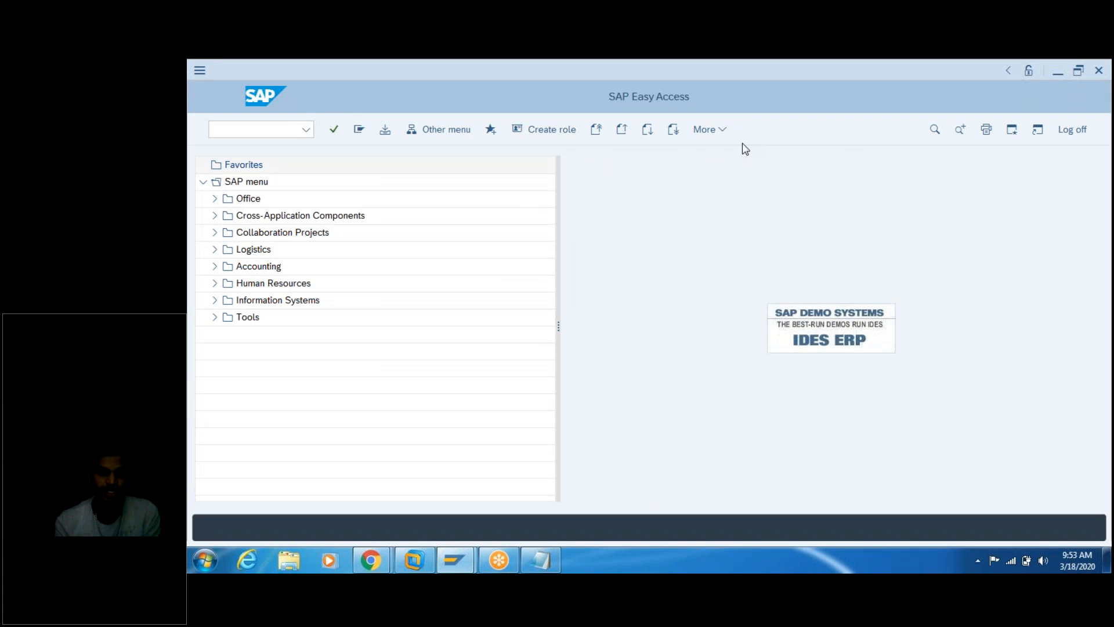
Step: Run transaction obd3 to list the 34 existing vendor account groups
{"action": "left_click", "coordinate": [274, 125]}
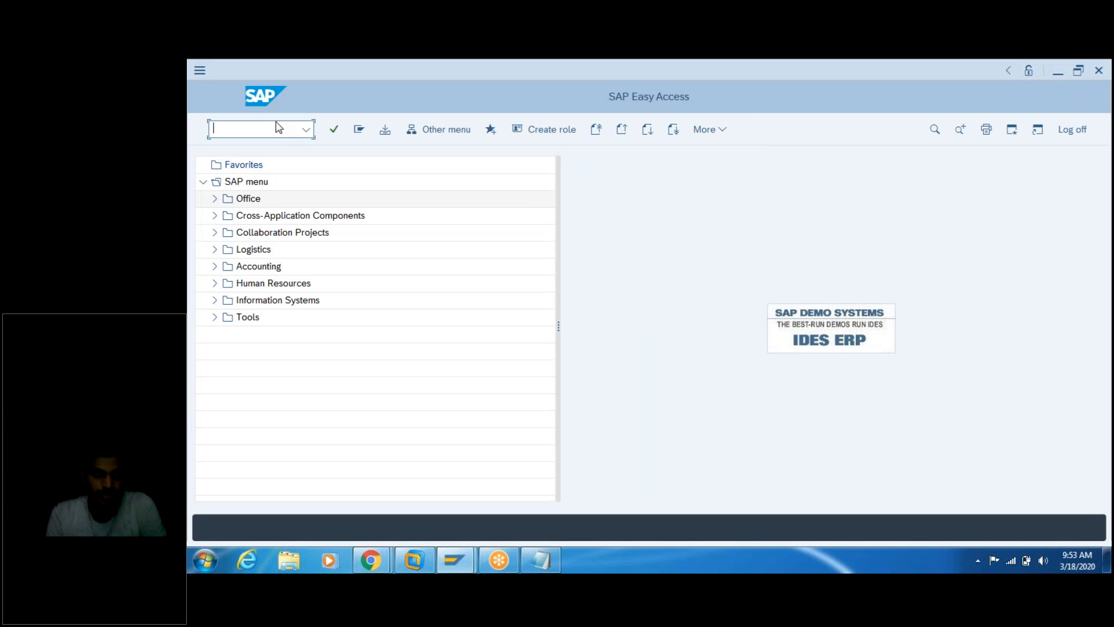
{"action": "type", "text": "obd3"}
{"action": "key", "text": "Return"}
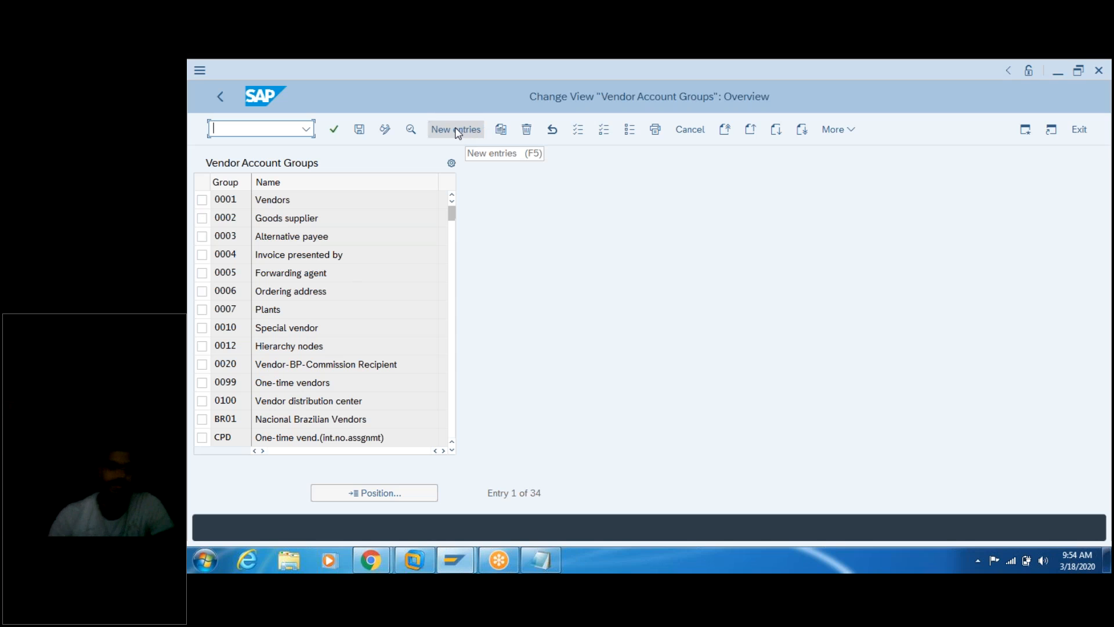
Step: Add a dashed separator line directly below the three steps in the notes
{"action": "left_click", "coordinate": [544, 558]}
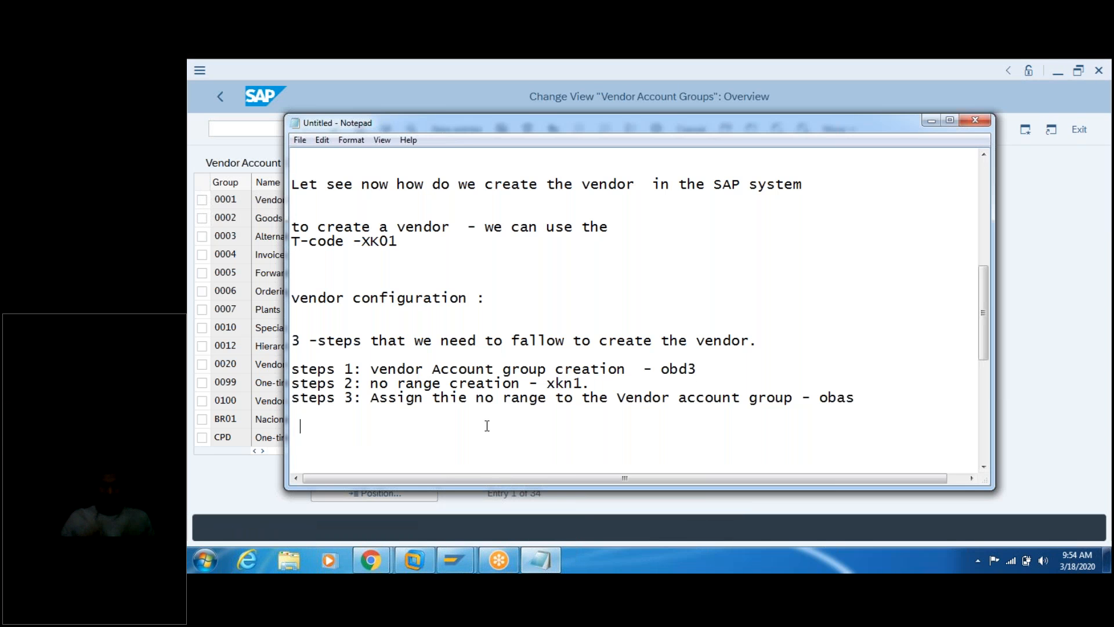
{"action": "left_click", "coordinate": [487, 426]}
{"action": "key", "text": "Return"}
{"action": "key", "text": "Return"}
{"action": "key", "text": "Return"}
{"action": "key", "text": "Return"}
{"action": "type", "text": "---------------------------------------------------"}
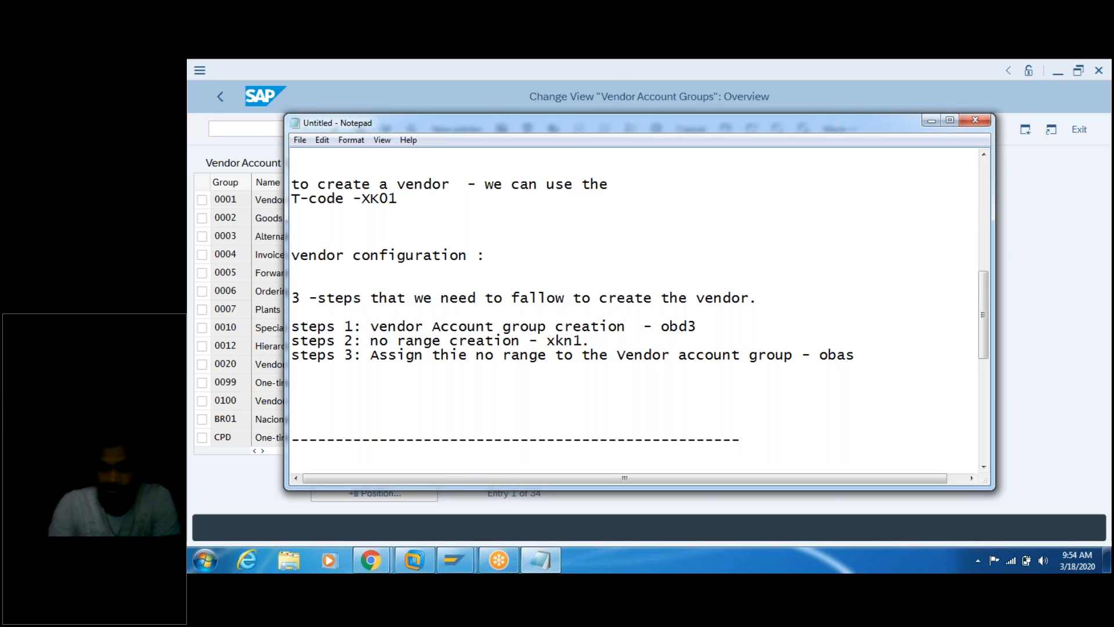
{"action": "key", "text": "BackSpace"}
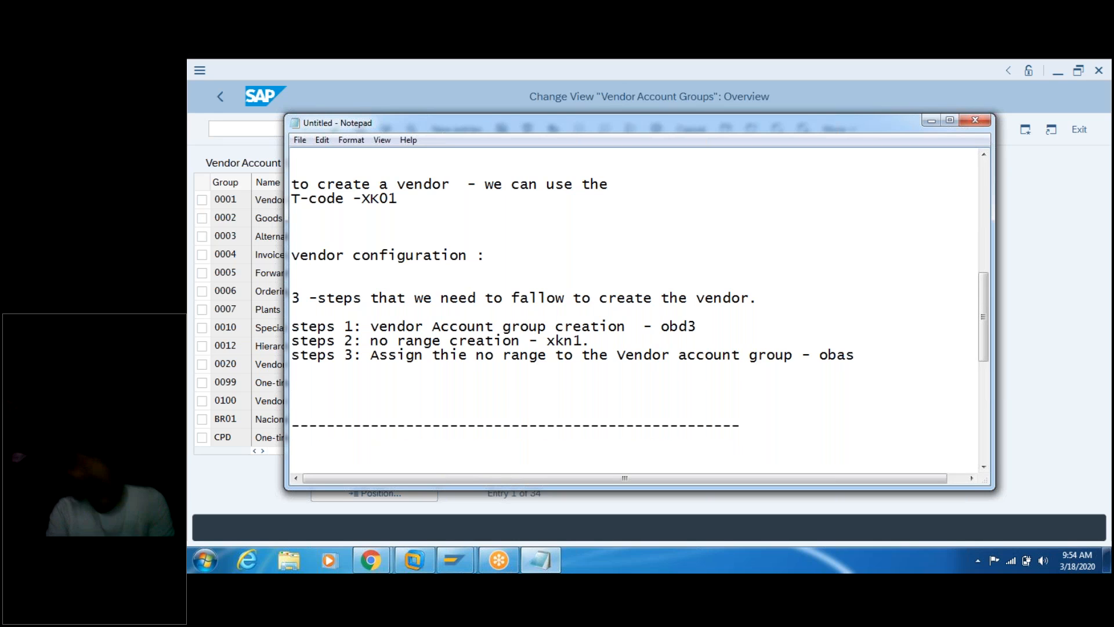
{"action": "key", "text": "BackSpace"}
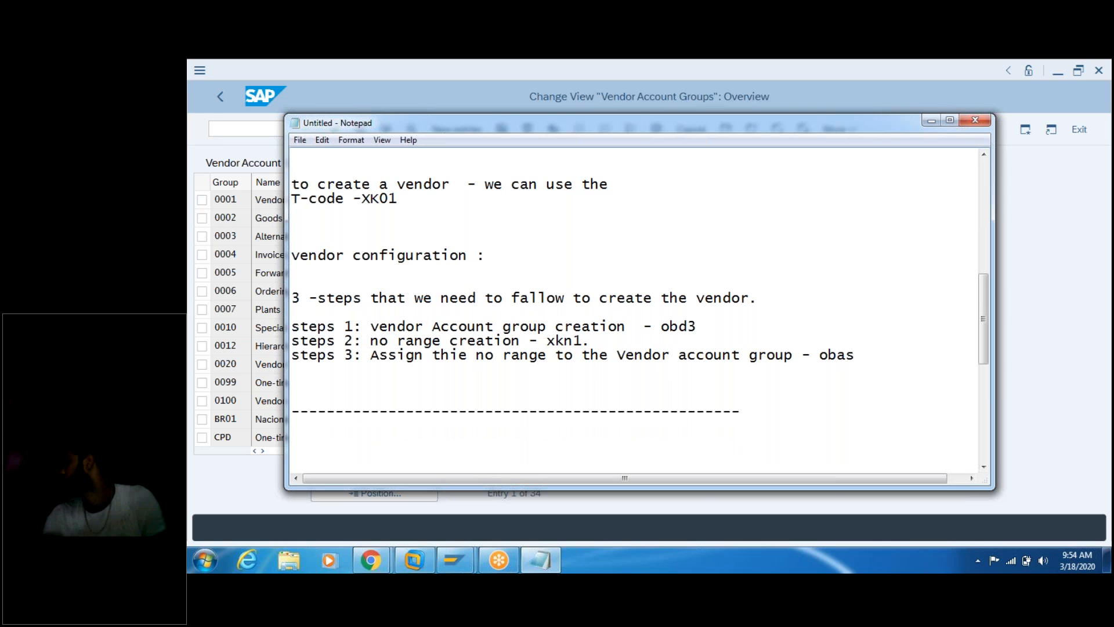
{"action": "key", "text": "BackSpace"}
{"action": "key", "text": "BackSpace"}
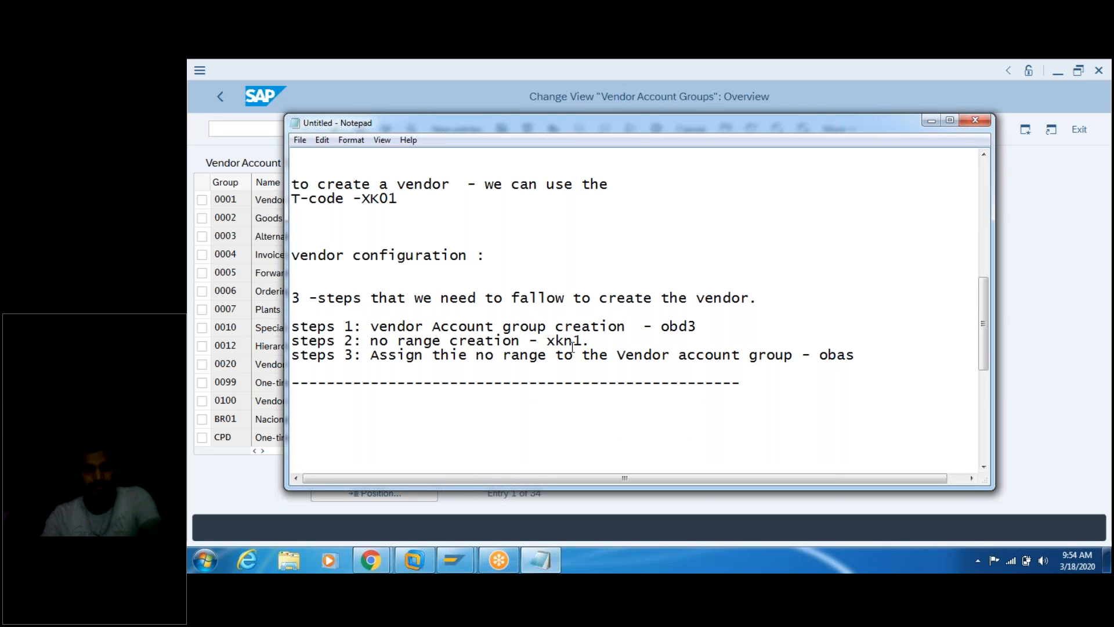
Step: Copy the 'steps 1: vendor Account group creation - obd3' line below the separator
{"action": "left_click", "coordinate": [699, 326]}
{"action": "left_click_drag", "start_coordinate": [700, 326], "coordinate": [288, 328]}
{"action": "key", "text": "ctrl+c"}
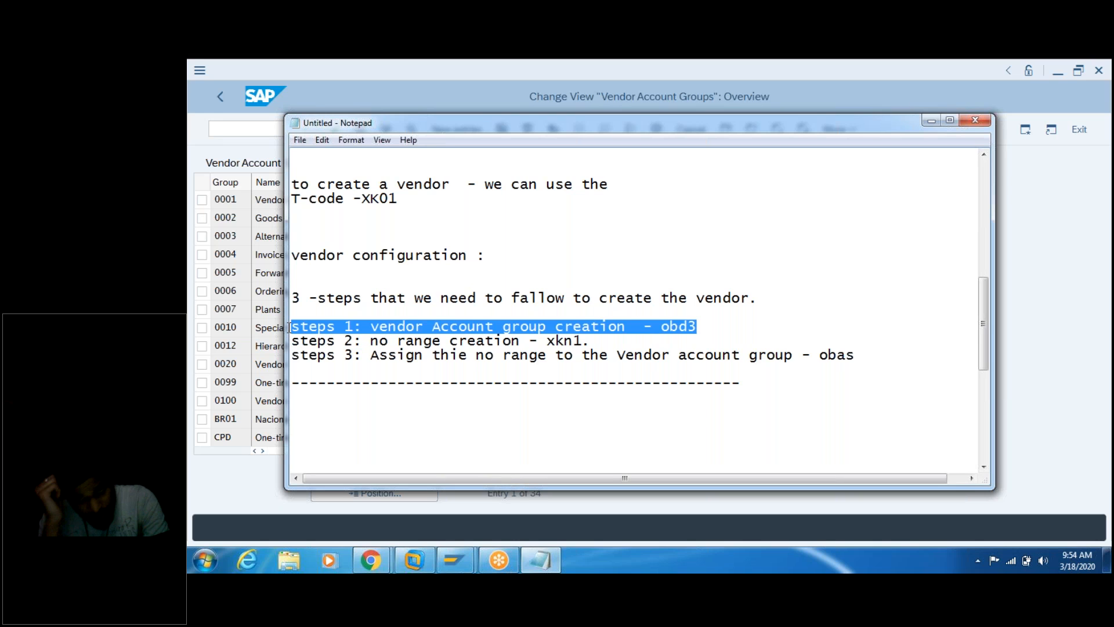
{"action": "left_click", "coordinate": [389, 403]}
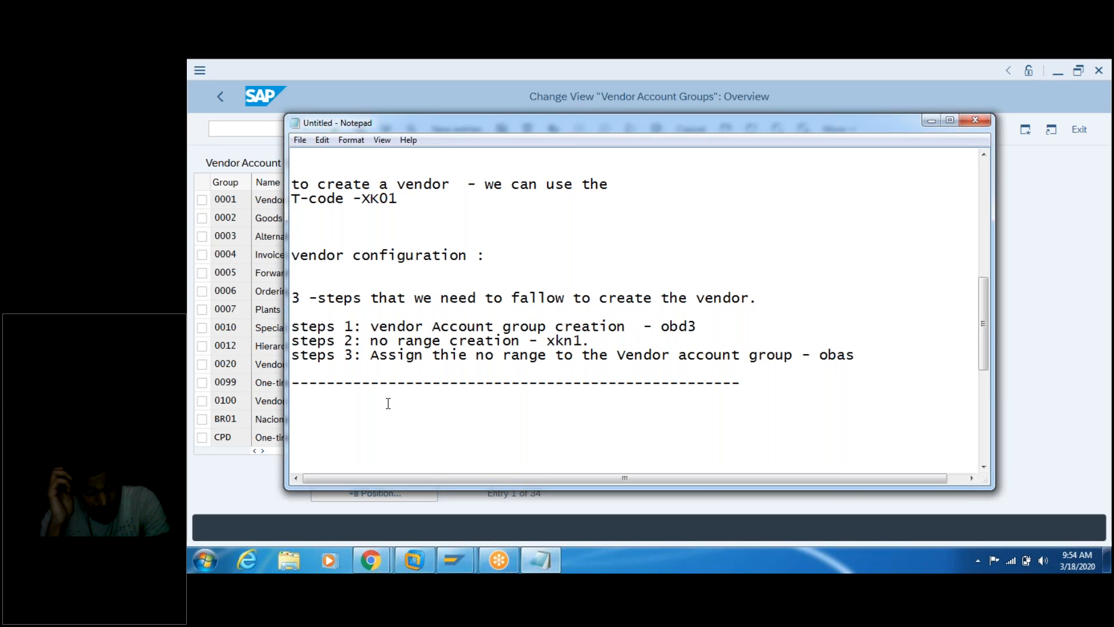
{"action": "key", "text": "ctrl+v"}
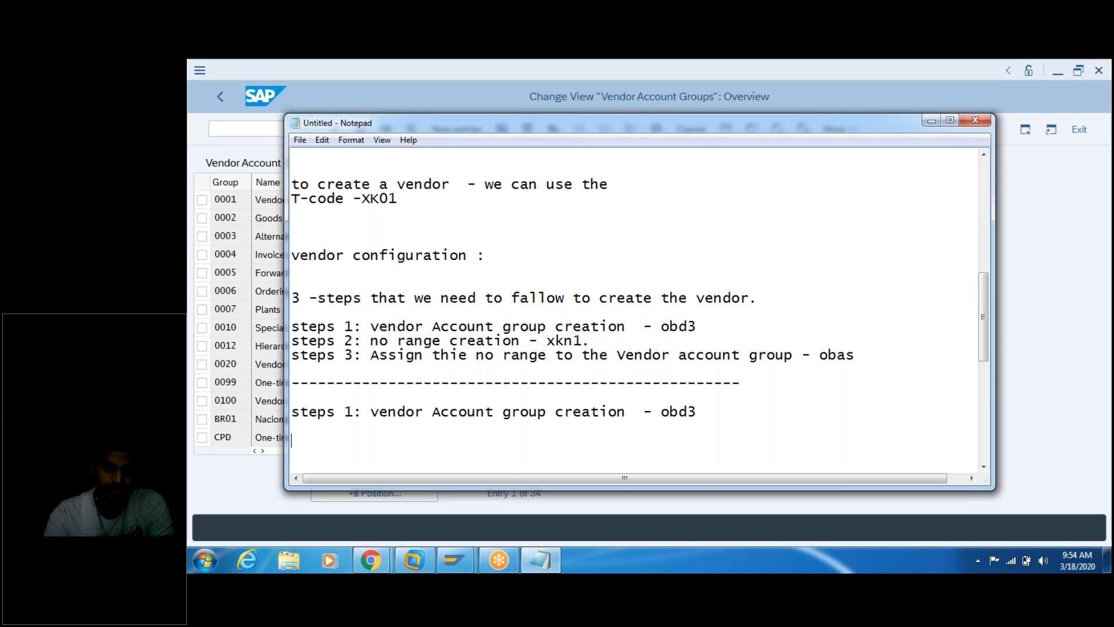
Step: List '1. Enter the T-code- obd3.', '2. Press enter.', '3. click on the new entries .' and '4.'
{"action": "type", "text": "1. Enter th"}
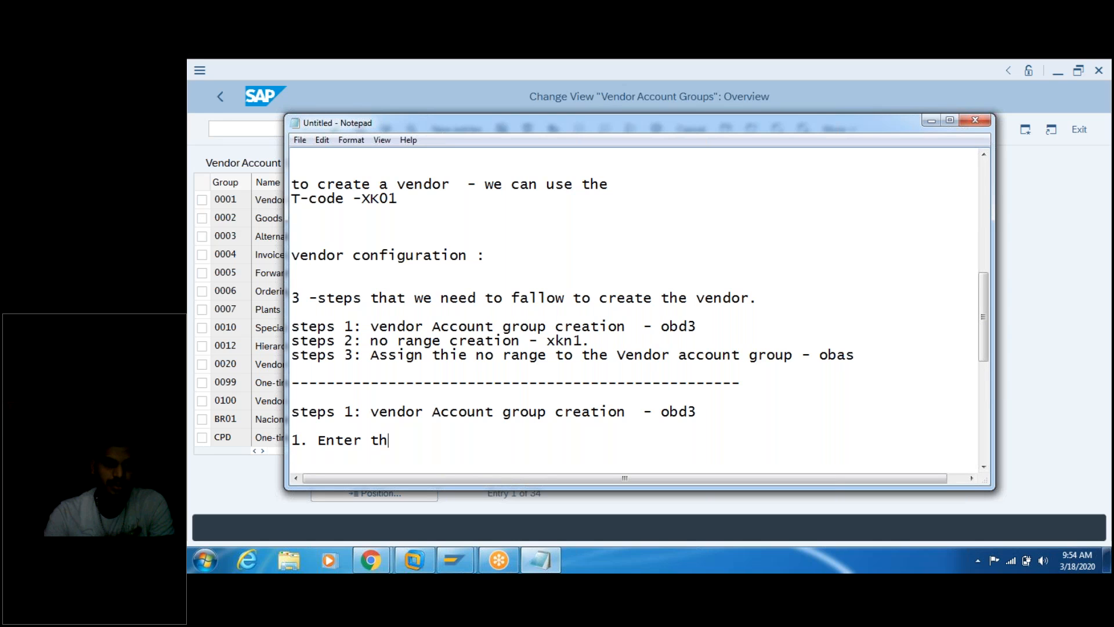
{"action": "type", "text": "e T-code- o"}
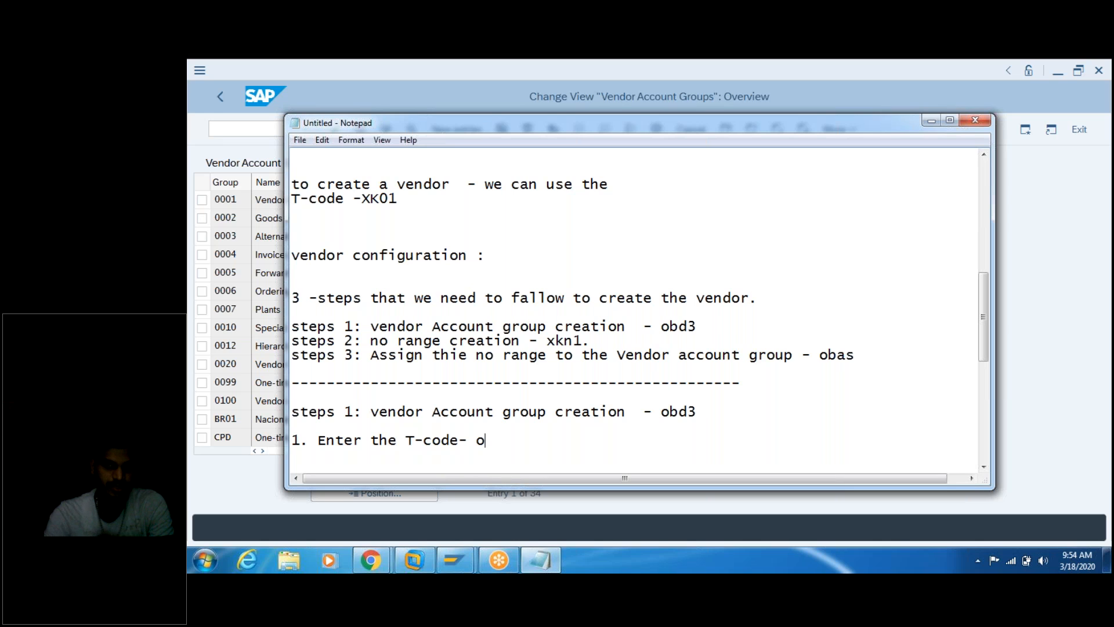
{"action": "type", "text": "bd3."}
{"action": "key", "text": "Return"}
{"action": "type", "text": "2"}
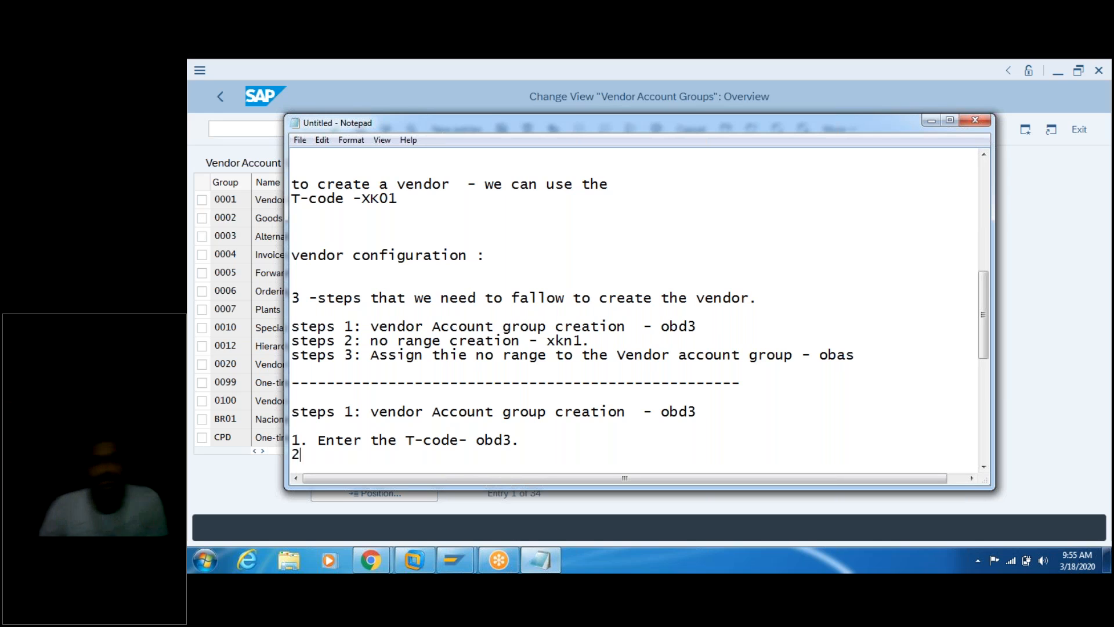
{"action": "type", "text": ". Press en"}
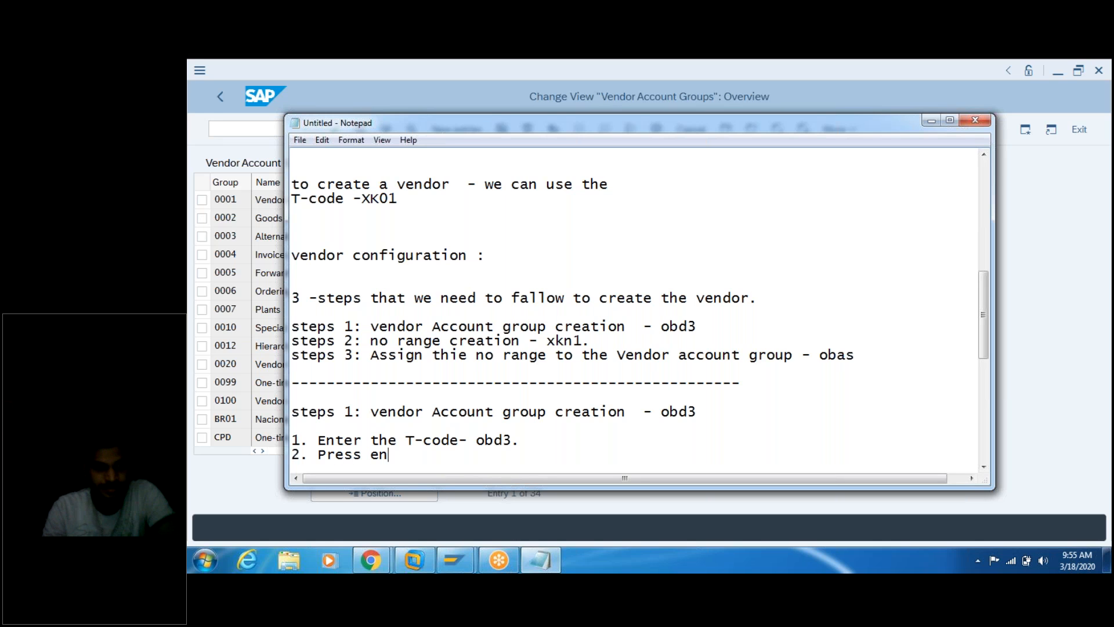
{"action": "type", "text": "ter."}
{"action": "key", "text": "Return"}
{"action": "type", "text": "3. click on "}
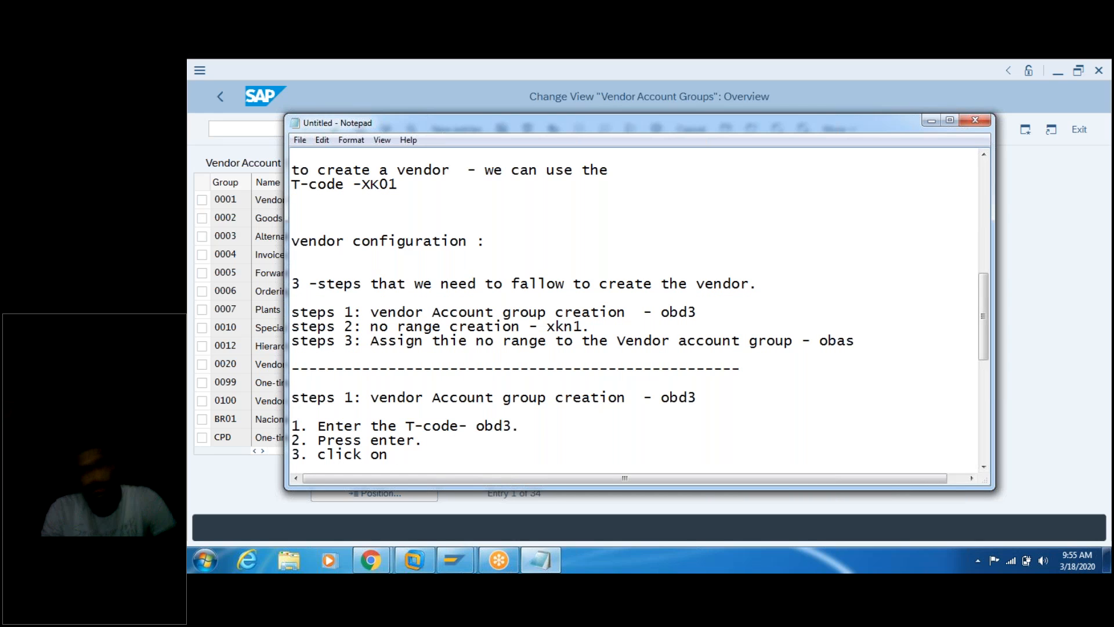
{"action": "type", "text": "the new "}
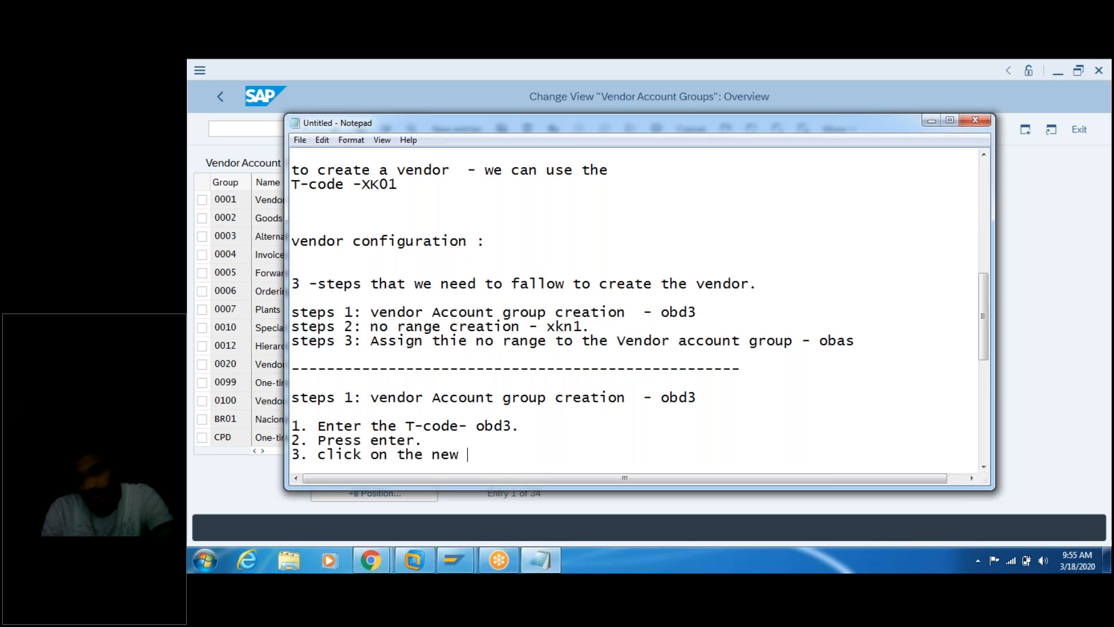
{"action": "type", "text": "entries ."}
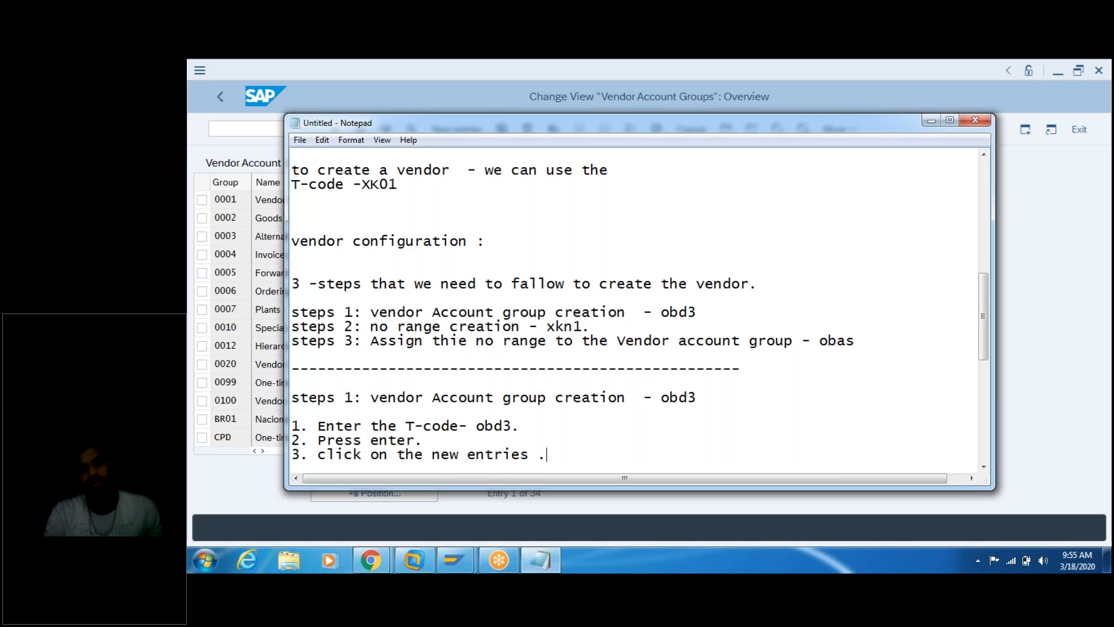
{"action": "key", "text": "Return"}
{"action": "type", "text": "4."}
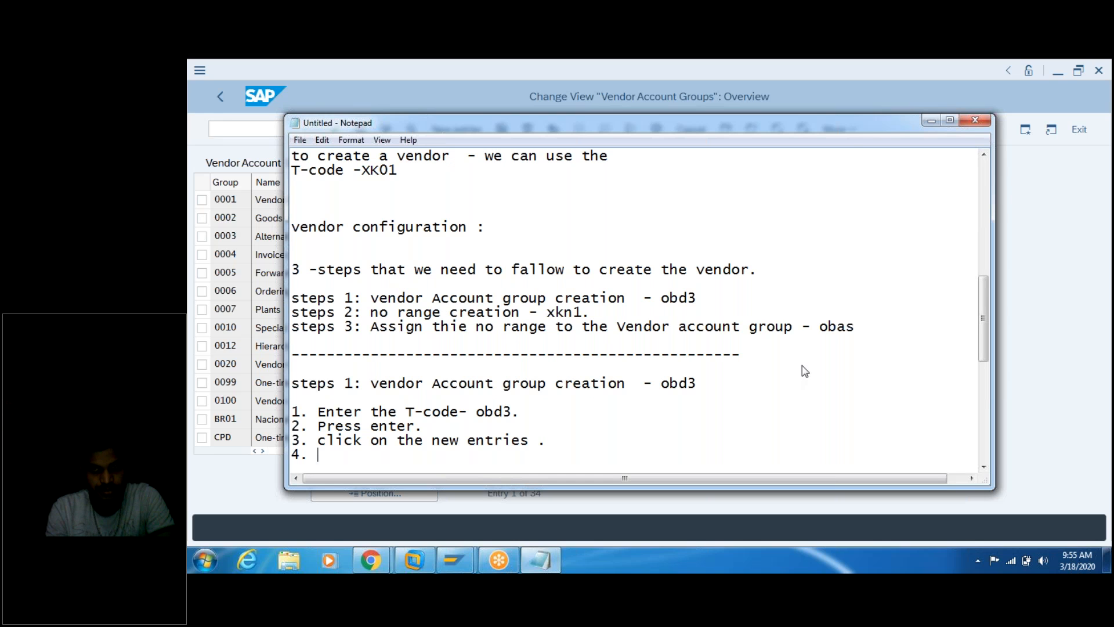
Step: Switch to SAP to start a new vendor account group entry, then return to the notes
{"action": "left_click_drag", "start_coordinate": [713, 122], "coordinate": [770, 114]}
{"action": "left_click", "coordinate": [366, 74]}
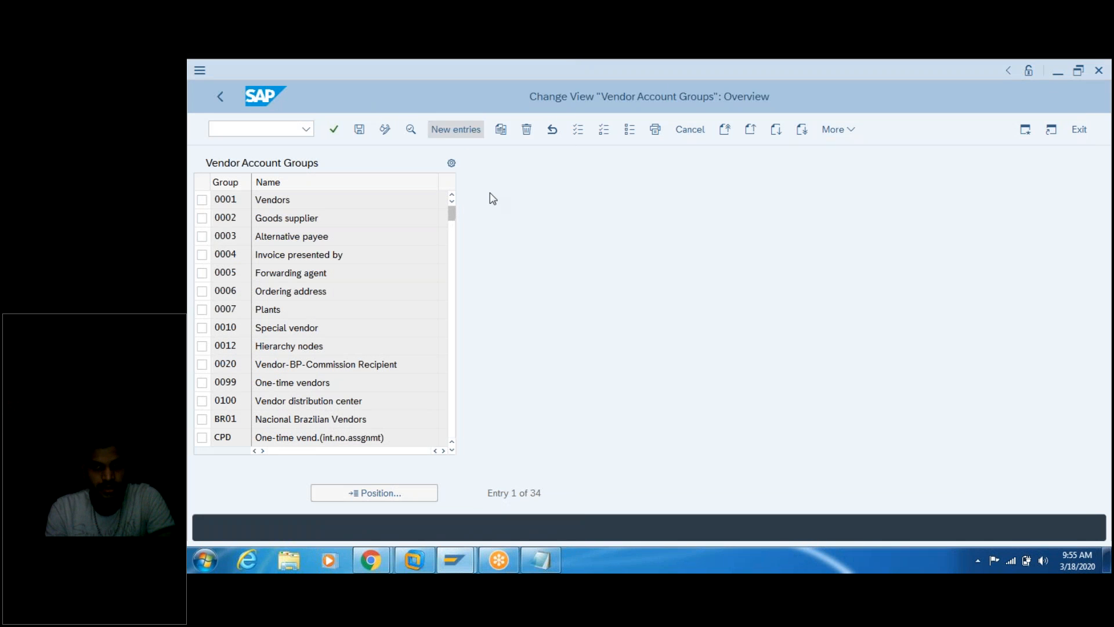
{"action": "key", "text": "alt+Tab"}
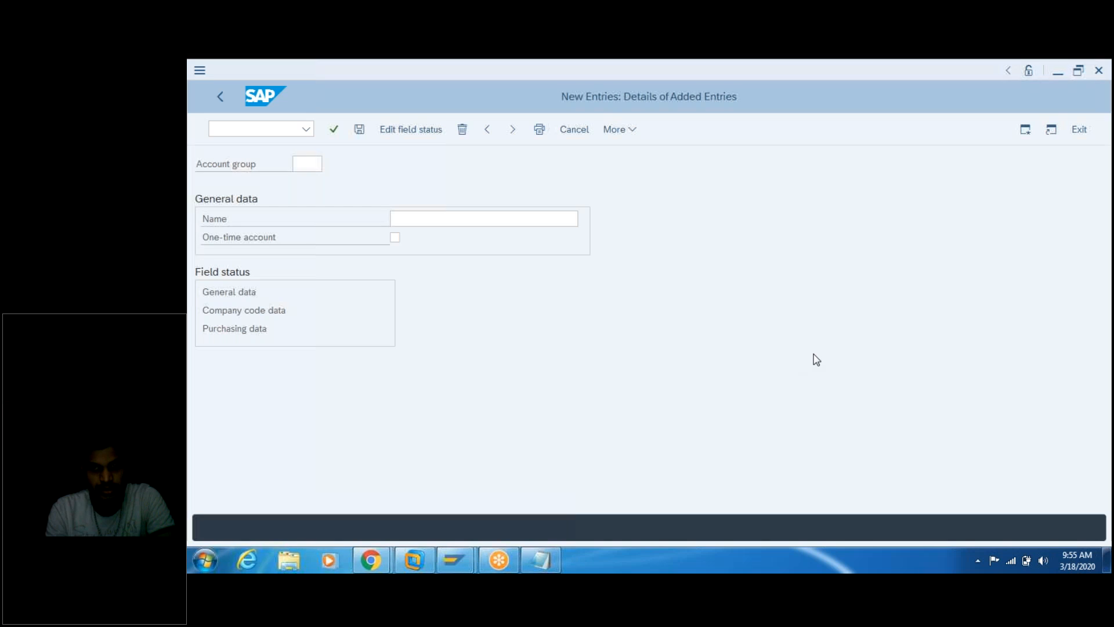
{"action": "left_click", "coordinate": [540, 560]}
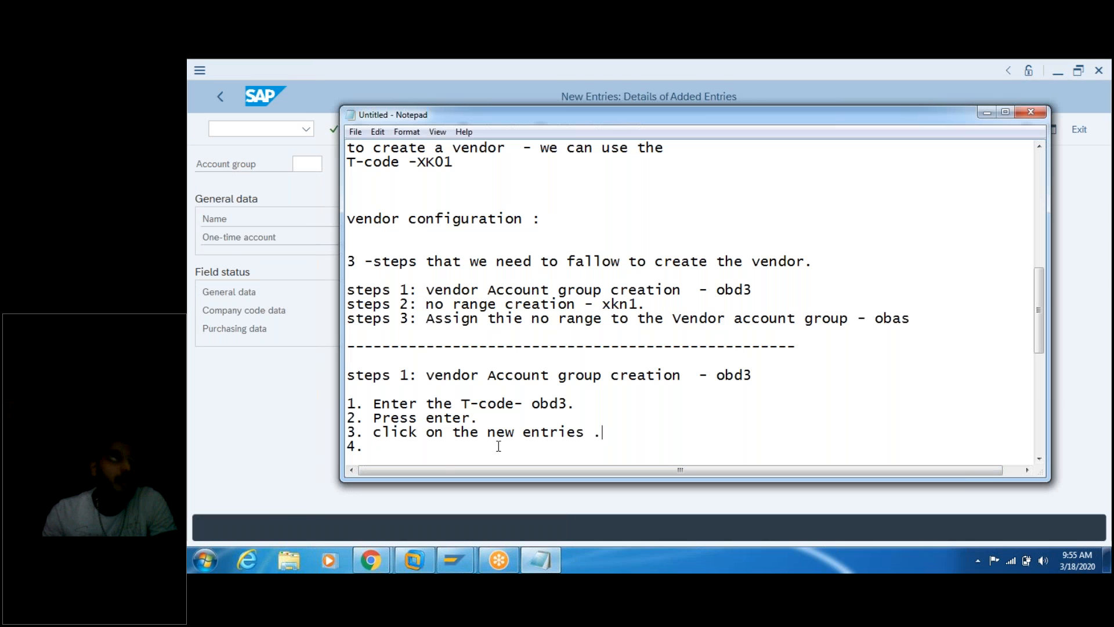
Step: Write line '4. enter the account grou - tag2.' in the notes and start a new line
{"action": "type", "text": "Enter"}
{"action": "key", "text": "BackSpace"}
{"action": "key", "text": "BackSpace"}
{"action": "key", "text": "BackSpace"}
{"action": "key", "text": "BackSpace"}
{"action": "key", "text": "BackSpace"}
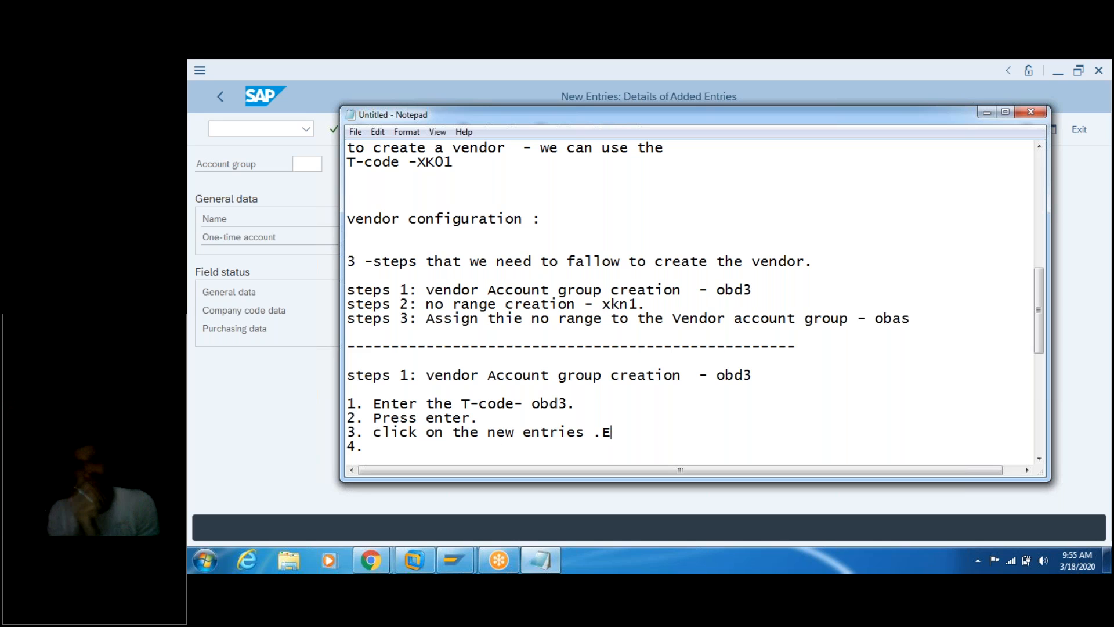
{"action": "key", "text": "BackSpace"}
{"action": "key", "text": "BackSpace"}
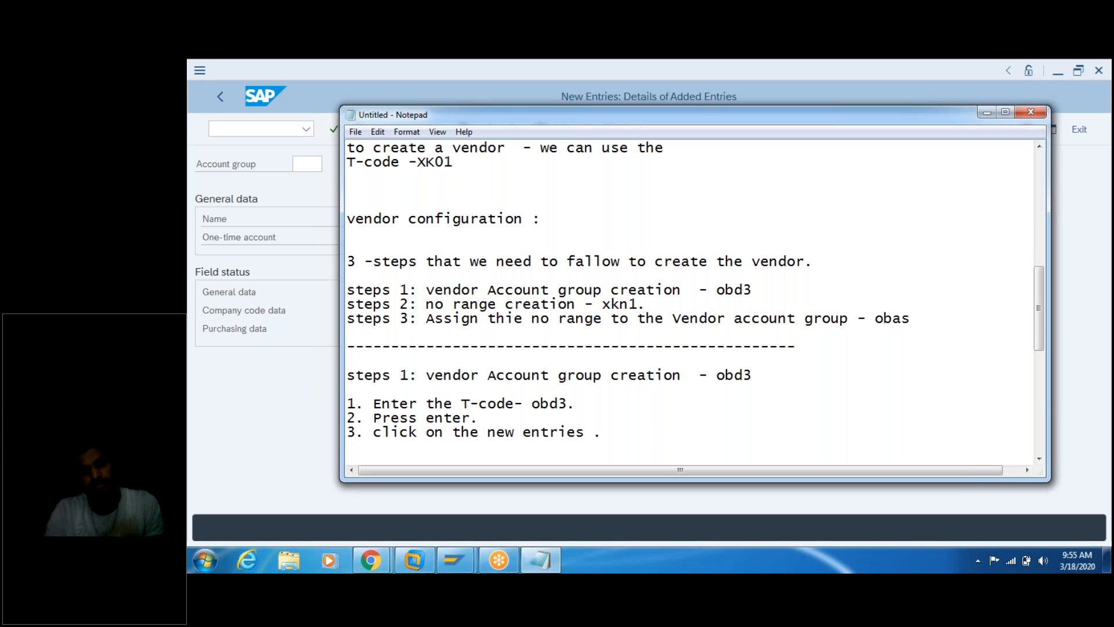
{"action": "type", "text": "4. ent"}
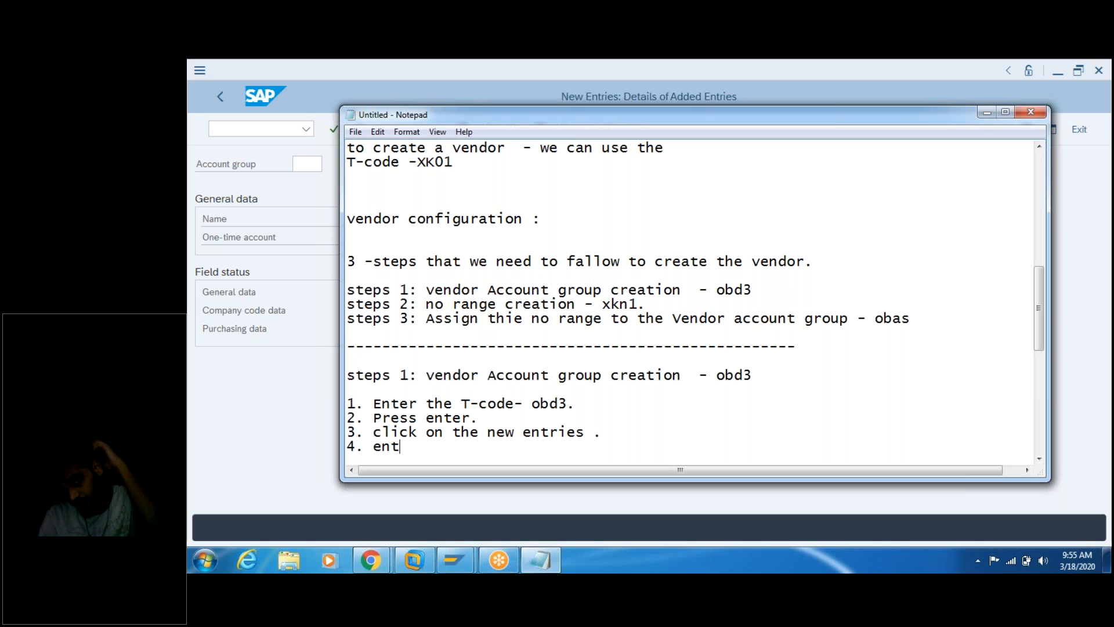
{"action": "type", "text": "er the  account grou -"}
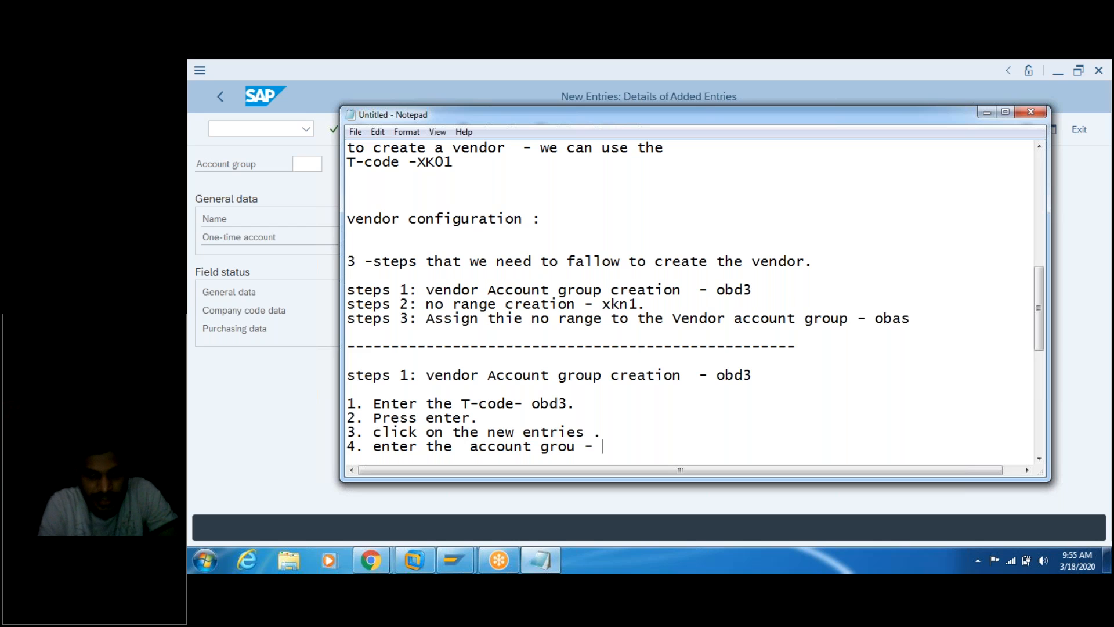
{"action": "type", "text": "t"}
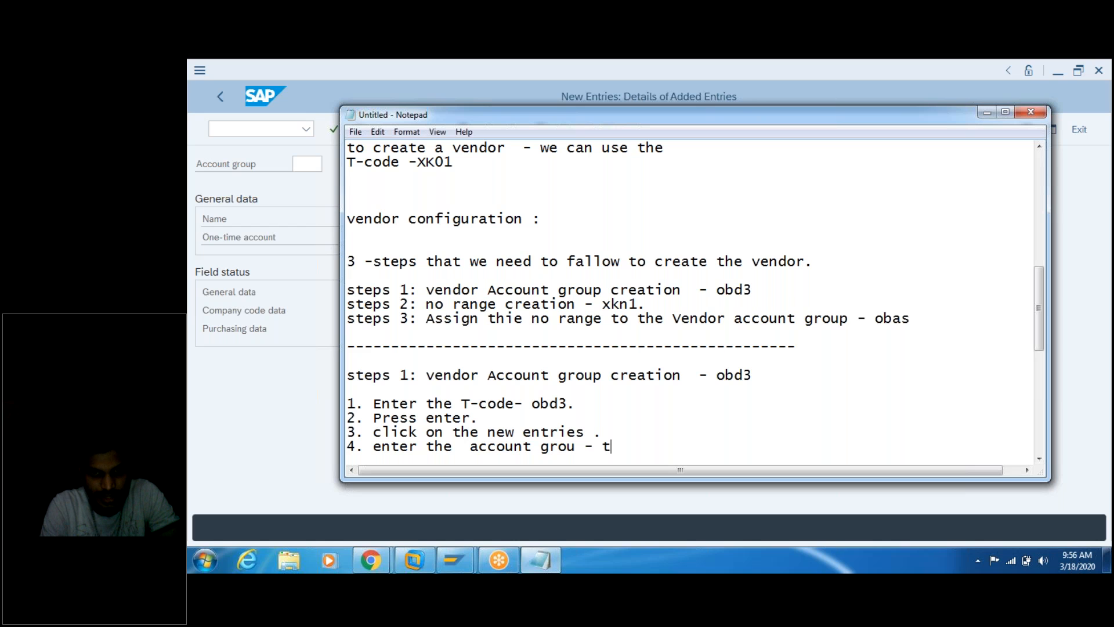
{"action": "type", "text": "a"}
{"action": "type", "text": "2"}
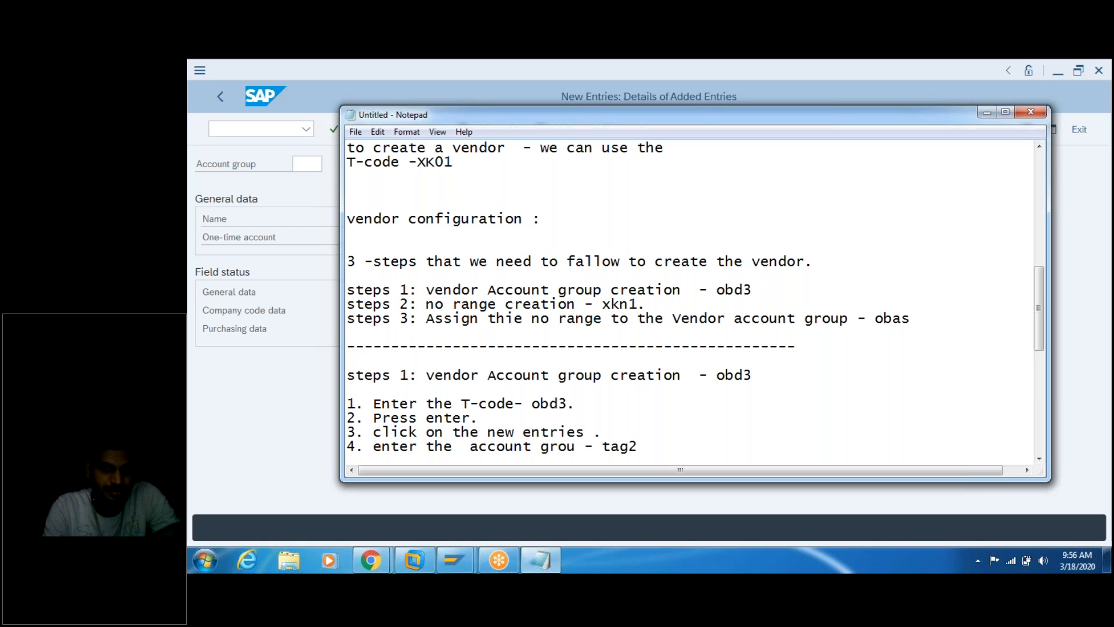
{"action": "type", "text": "."}
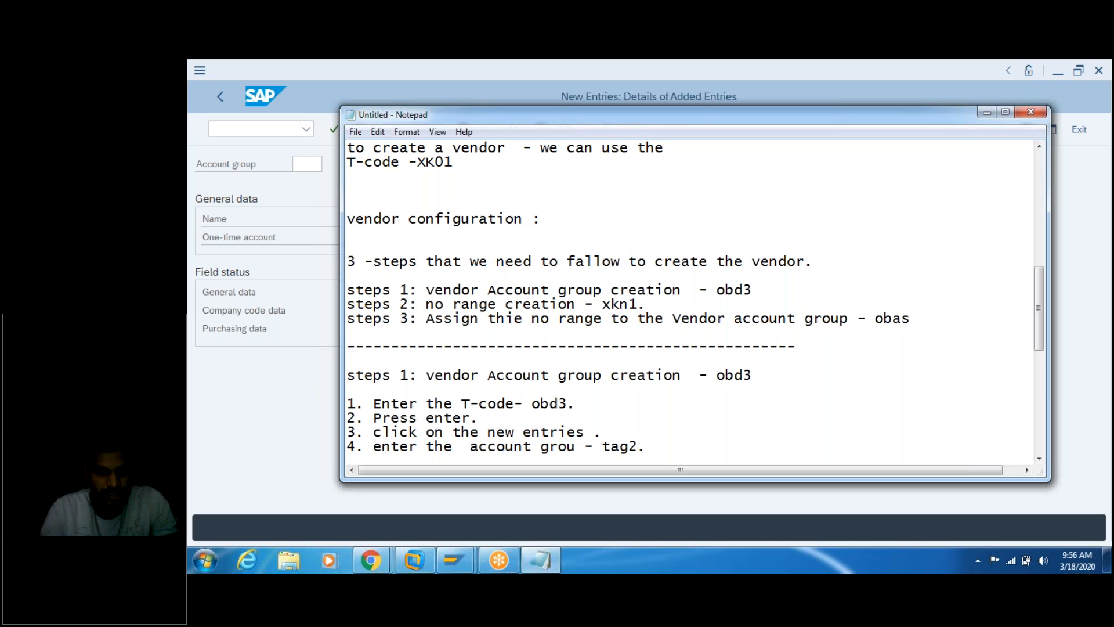
{"action": "key", "text": "Return"}
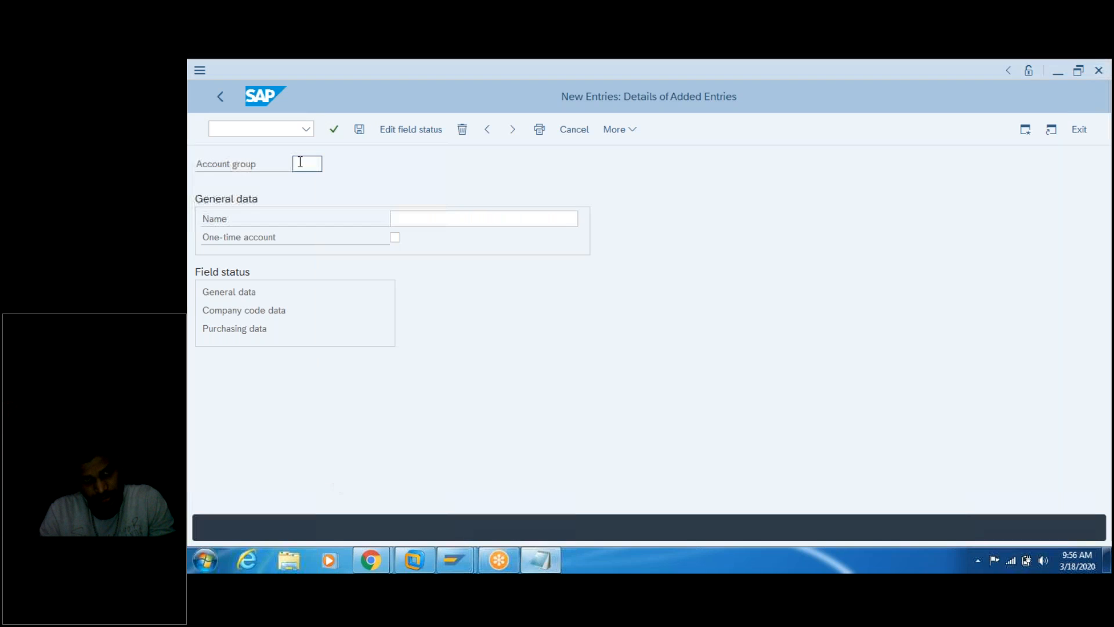
{"action": "left_click", "coordinate": [307, 164]}
Step: Fill in account group tag2 on SAP's new entry, then return to the notes
{"action": "type", "text": "tag2"}
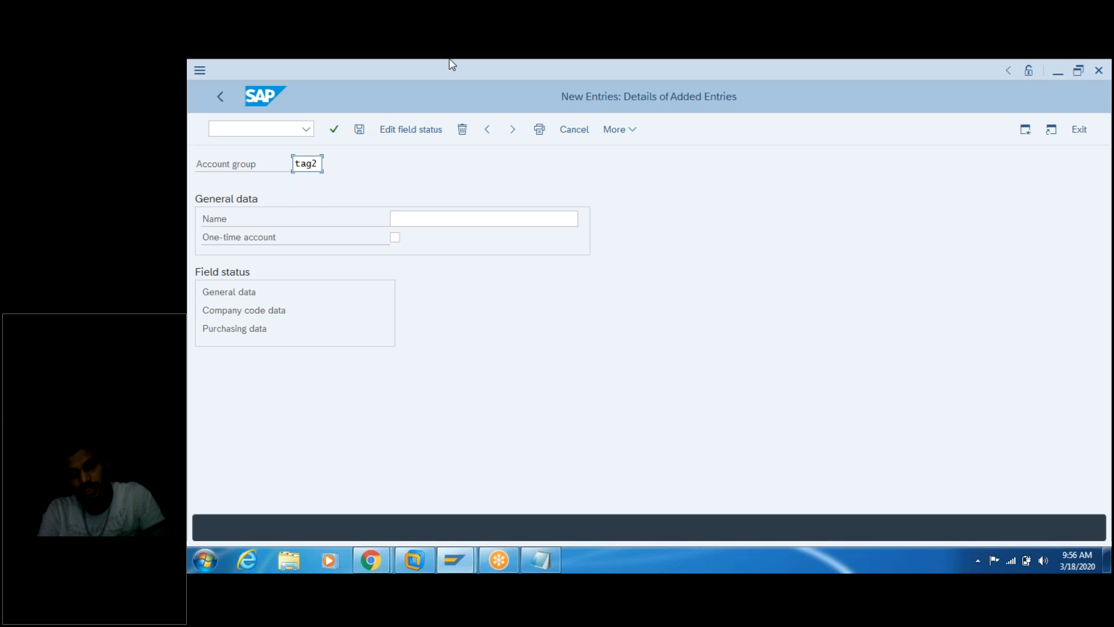
{"action": "left_click", "coordinate": [432, 218]}
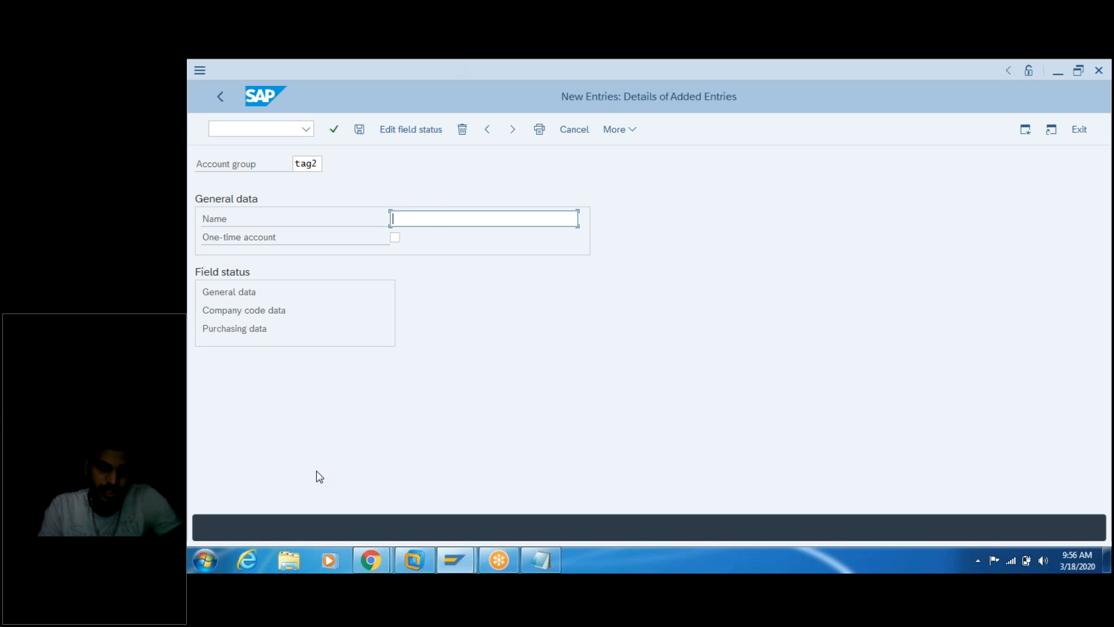
{"action": "left_click", "coordinate": [534, 561]}
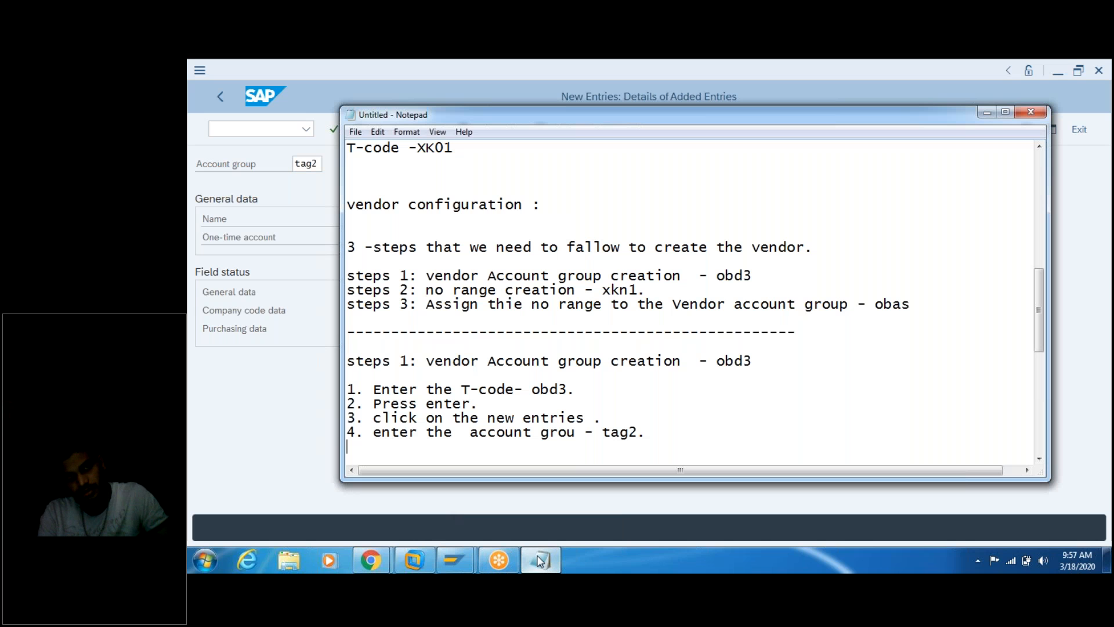
Step: Add '5. Enter the NAme - Tag2 Vendor Account Group' and select the name
{"action": "type", "text": "5. Enter the "}
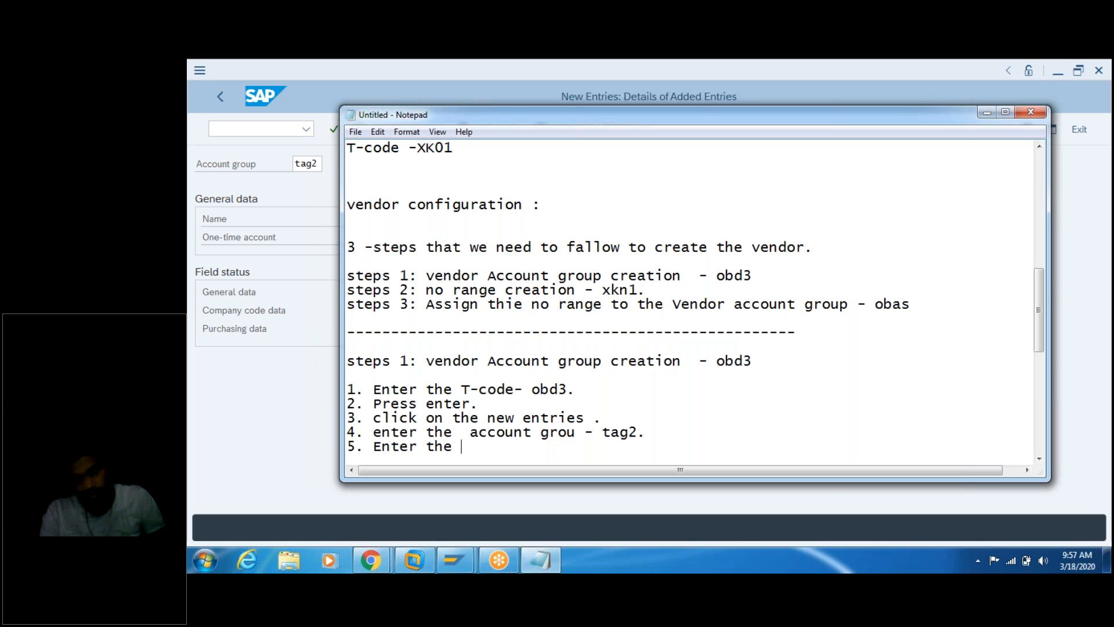
{"action": "type", "text": "NAme"}
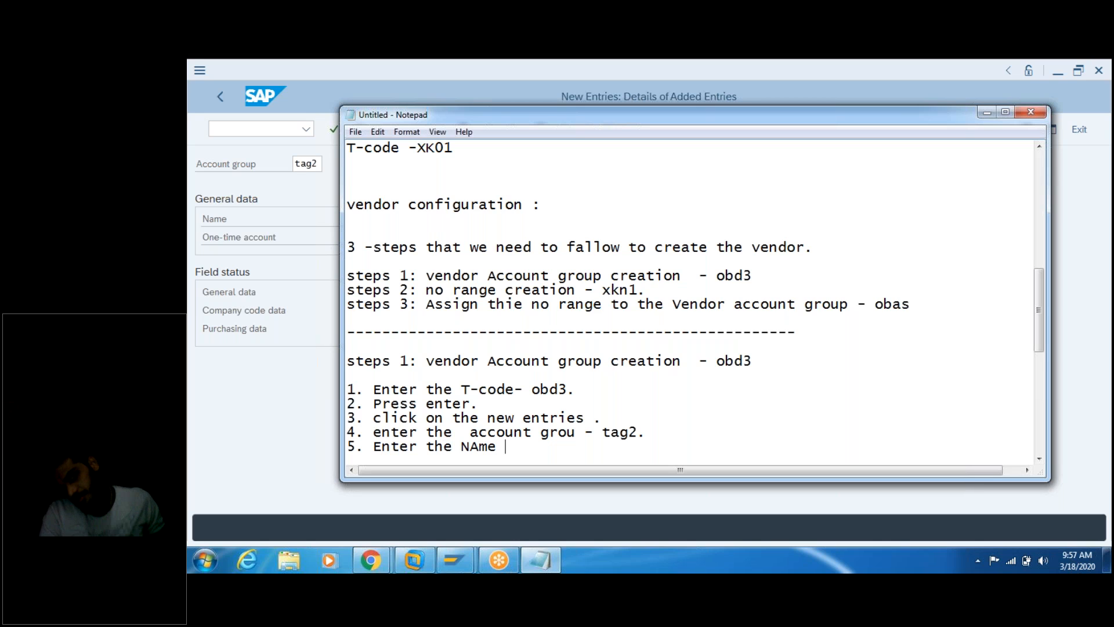
{"action": "type", "text": "  - Ta"}
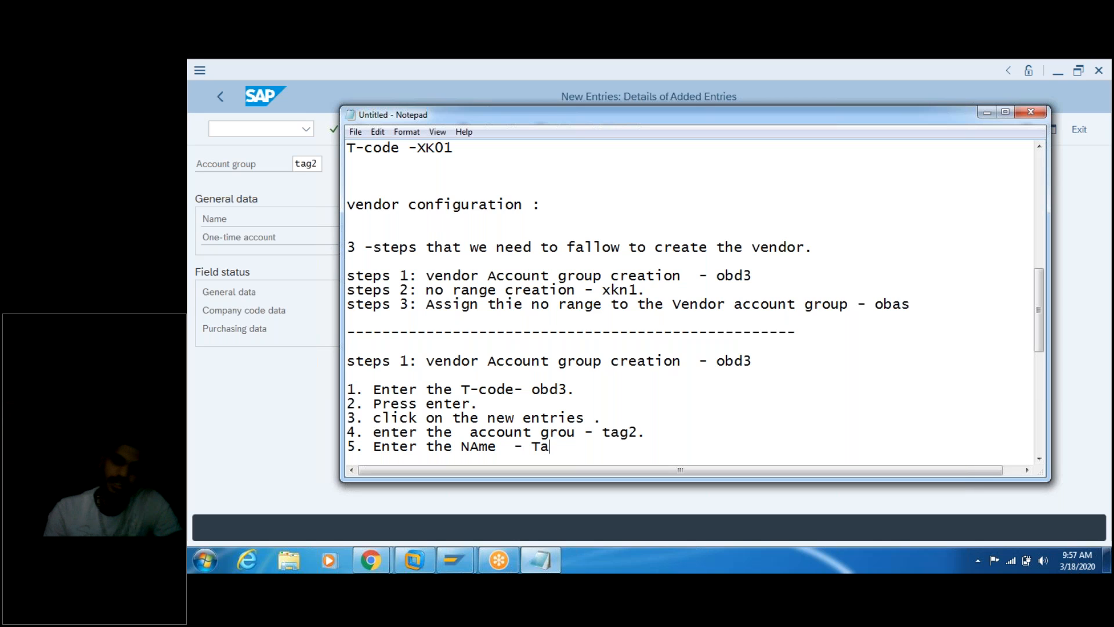
{"action": "type", "text": "g2"}
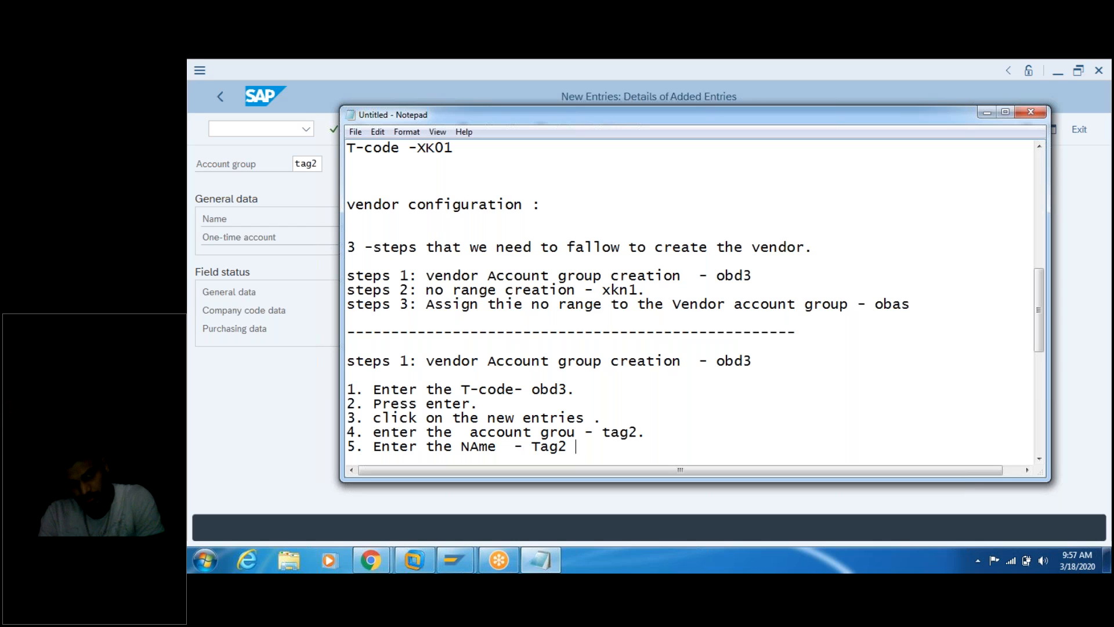
{"action": "type", "text": " Vendor "}
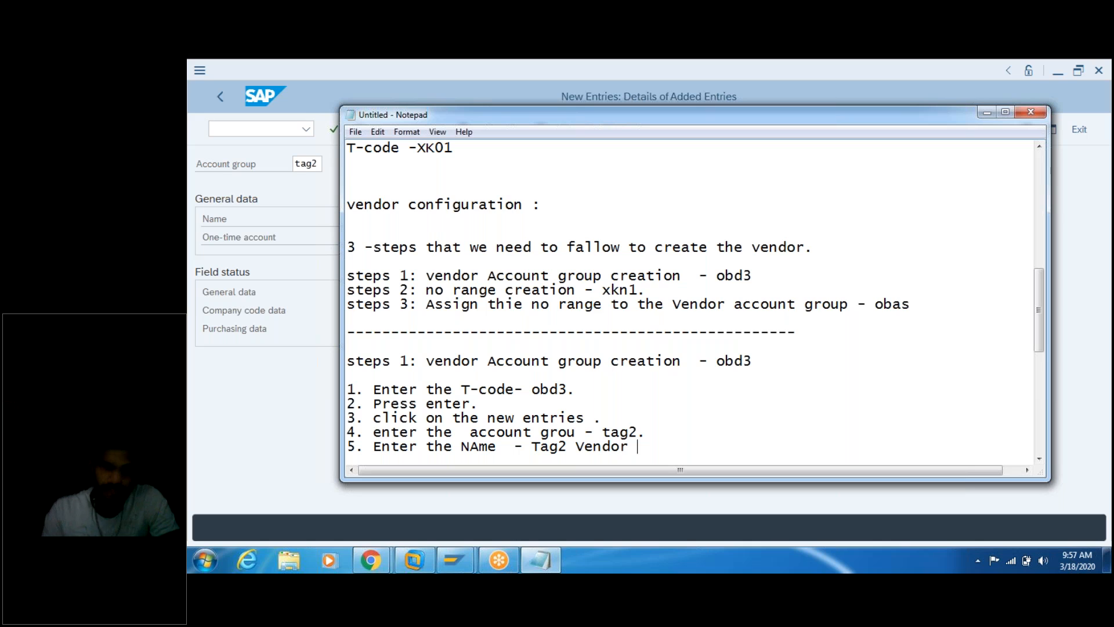
{"action": "type", "text": "Account "}
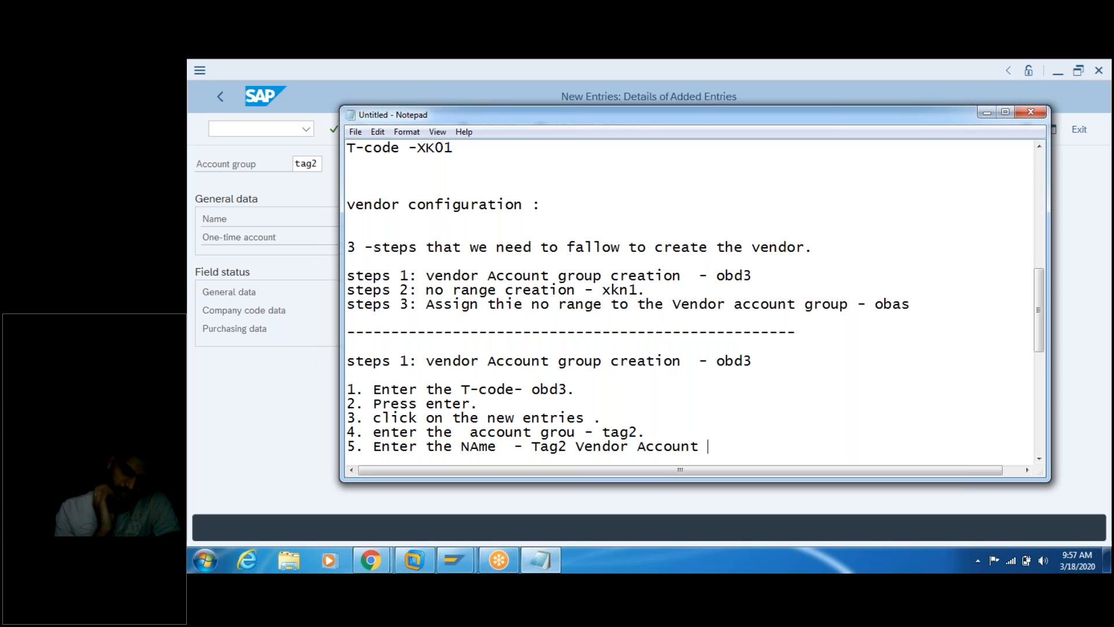
{"action": "type", "text": "Group"}
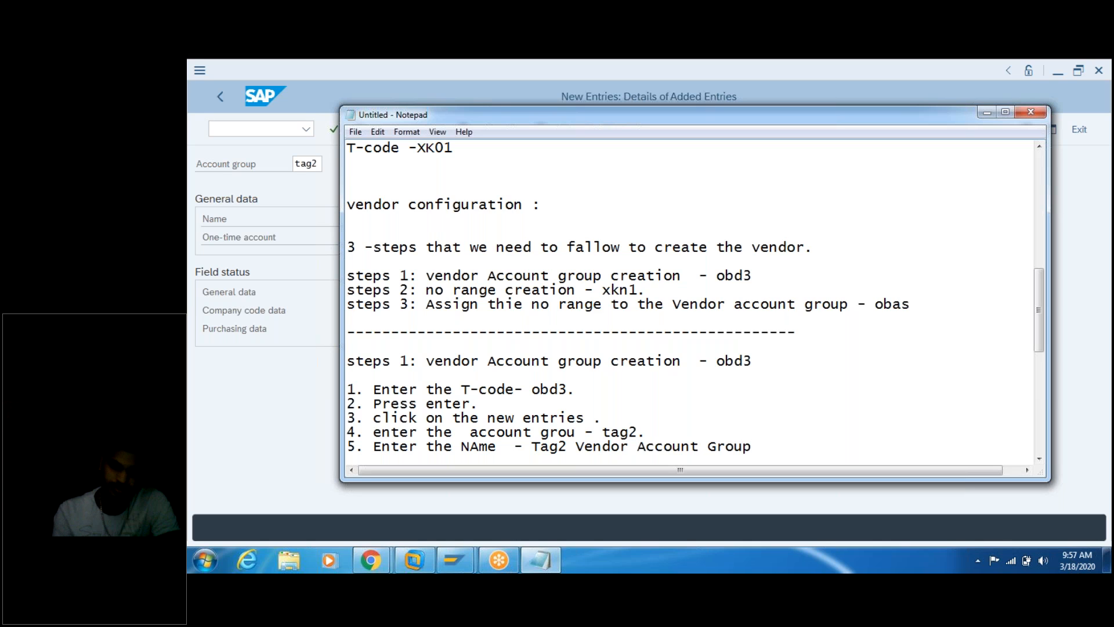
{"action": "key", "text": "shift+Left"}
{"action": "key", "text": "shift+Left"}
{"action": "key", "text": "shift+Left"}
{"action": "key", "text": "shift+Left"}
{"action": "key", "text": "shift+Left"}
{"action": "key", "text": "shift+Left"}
{"action": "key", "text": "shift+Left"}
{"action": "key", "text": "shift+Left"}
{"action": "key", "text": "shift+Left"}
{"action": "key", "text": "shift+Left"}
{"action": "key", "text": "shift+Left"}
{"action": "key", "text": "shift+Left"}
{"action": "key", "text": "shift+Left"}
{"action": "key", "text": "shift+Left"}
{"action": "key", "text": "shift+Left"}
{"action": "key", "text": "shift+Left"}
{"action": "key", "text": "shift+Left"}
{"action": "key", "text": "shift+Left"}
{"action": "key", "text": "shift+Left"}
{"action": "key", "text": "shift+Left"}
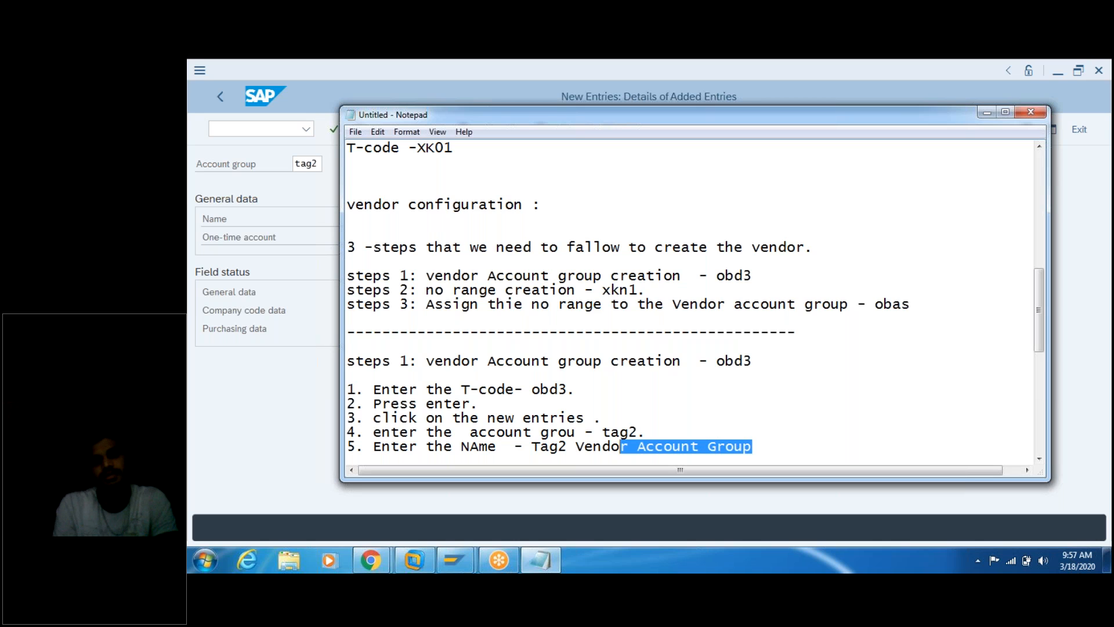
{"action": "key", "text": "shift+Left"}
{"action": "key", "text": "shift+Left"}
{"action": "key", "text": "shift+Left"}
{"action": "key", "text": "shift+Left"}
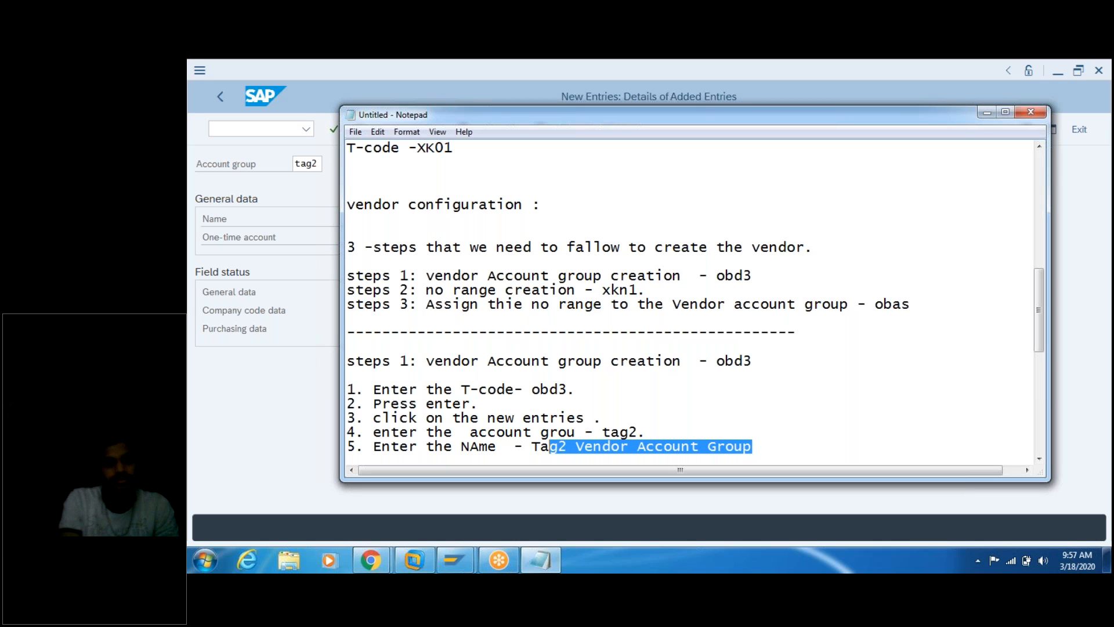
{"action": "key", "text": "shift+Left"}
{"action": "key", "text": "ctrl+c"}
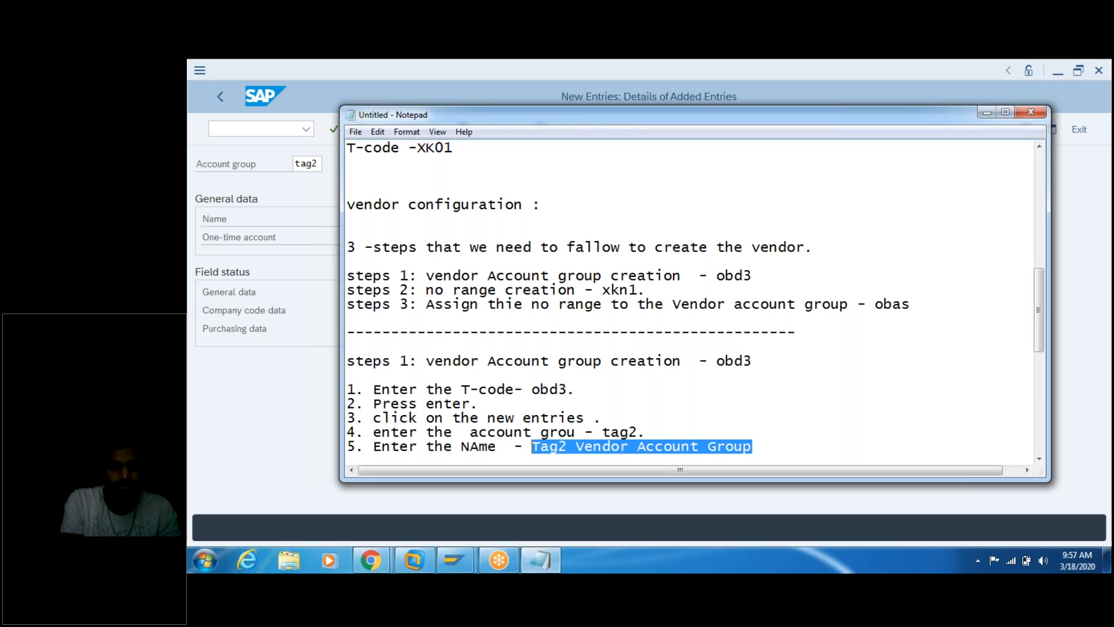
Step: Paste 'Tag2 Vendor Account Group' into SAP's Name field, then return to the notes
{"action": "left_click", "coordinate": [268, 202]}
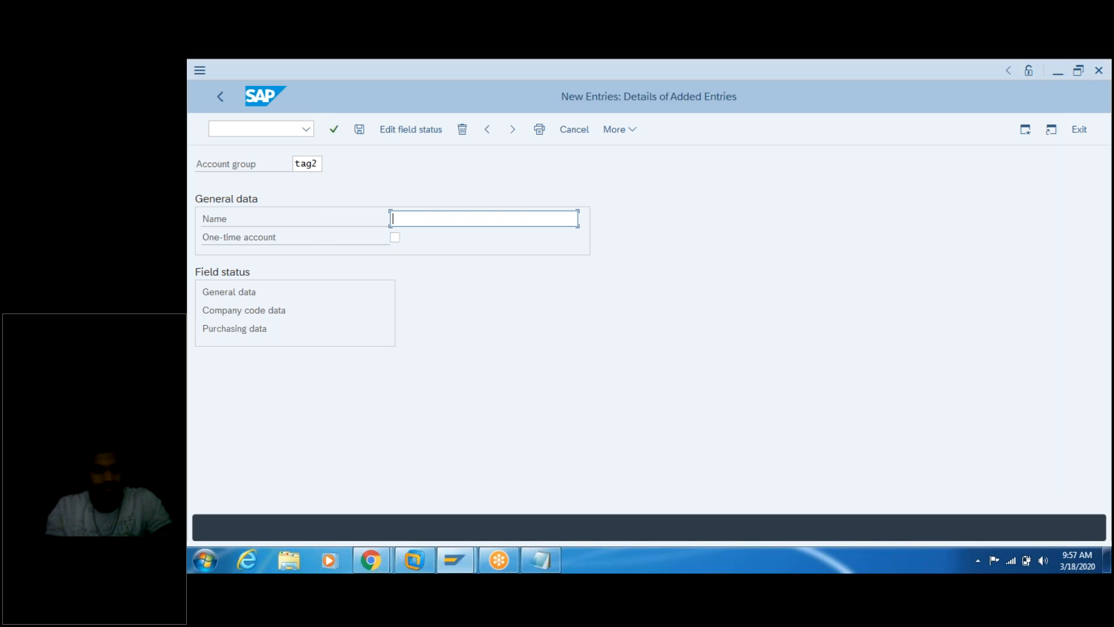
{"action": "key", "text": "ctrl+v"}
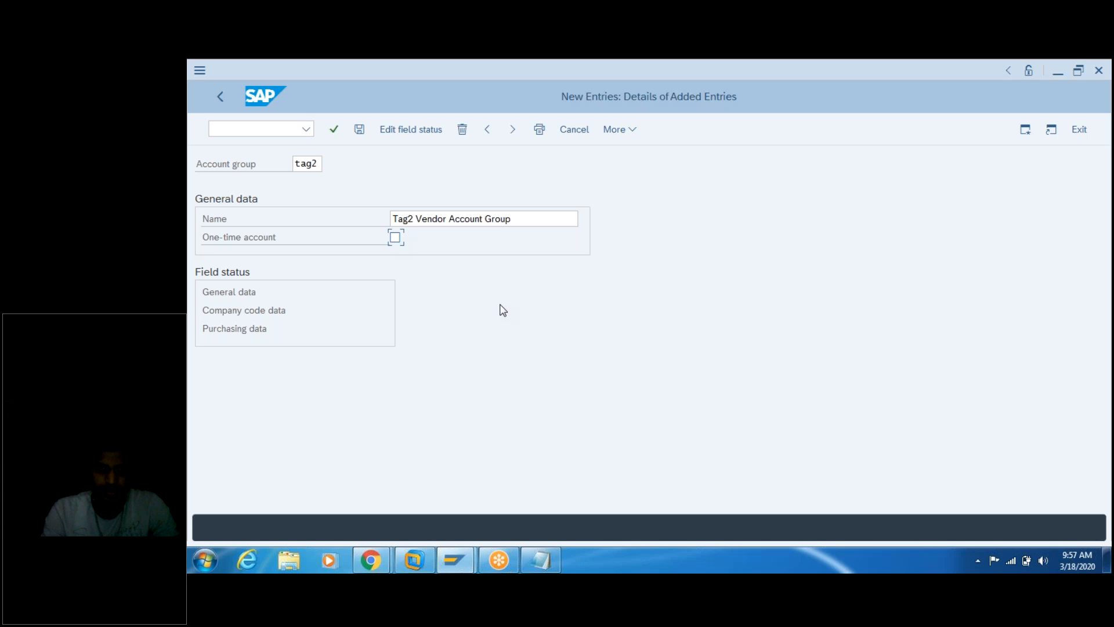
{"action": "left_click", "coordinate": [541, 558]}
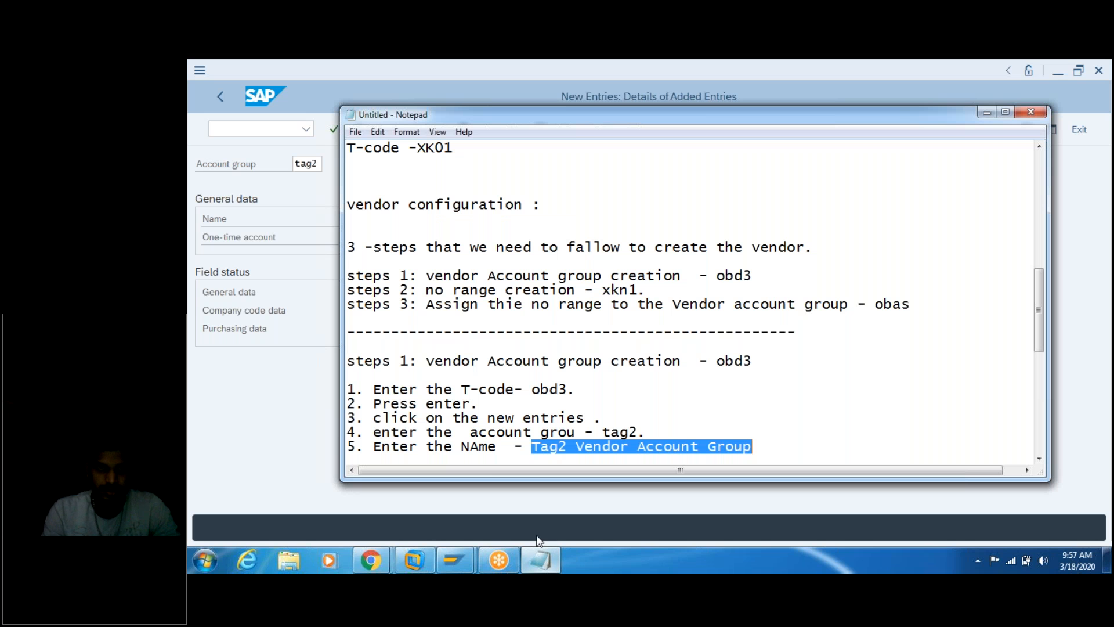
Step: Add '6. Press Enter.' after step 5 in the notes and return to the SAP entry screen
{"action": "left_click", "coordinate": [778, 449]}
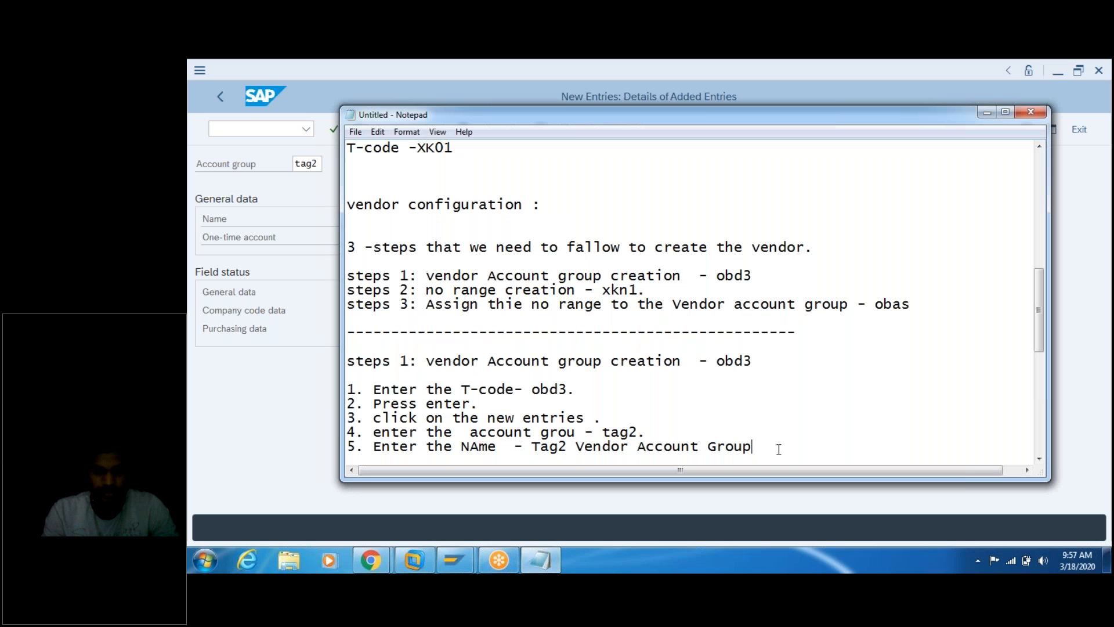
{"action": "key", "text": "Return"}
{"action": "type", "text": "6. Press Enter."}
{"action": "key", "text": "Return"}
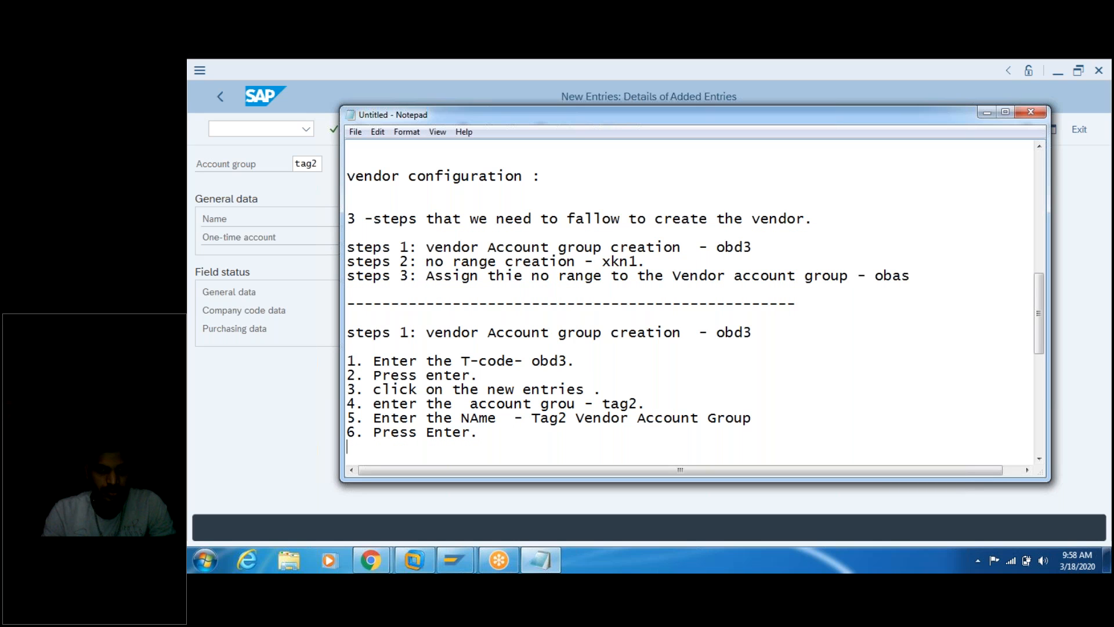
{"action": "left_click", "coordinate": [248, 412]}
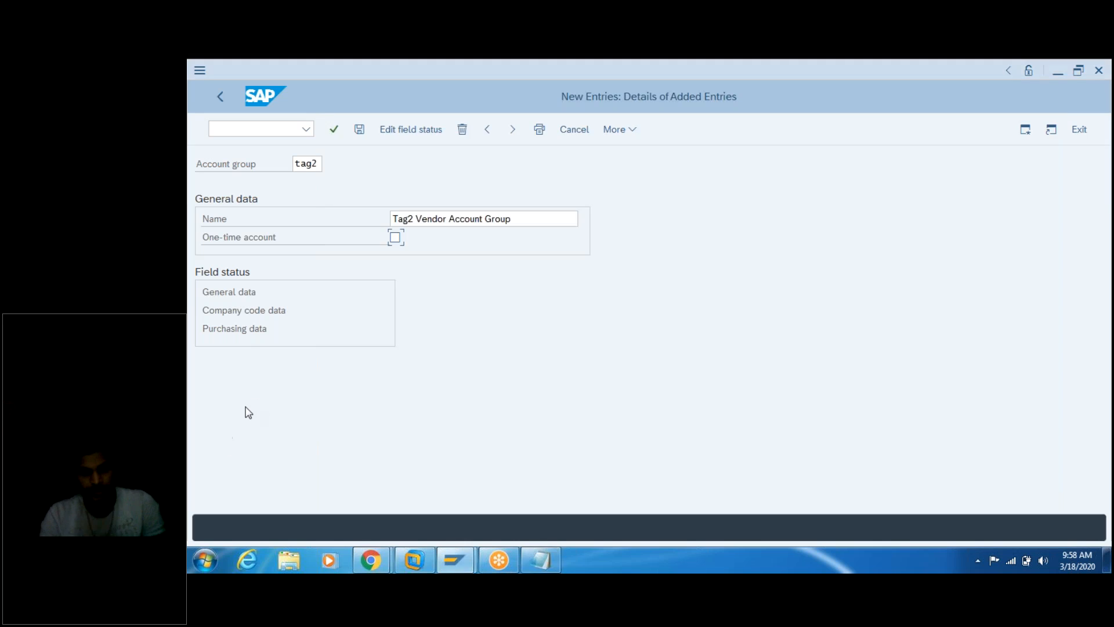
Step: Confirm the TAG2 account group entry and save it, bringing up the customizing request prompt
{"action": "key", "text": "Return"}
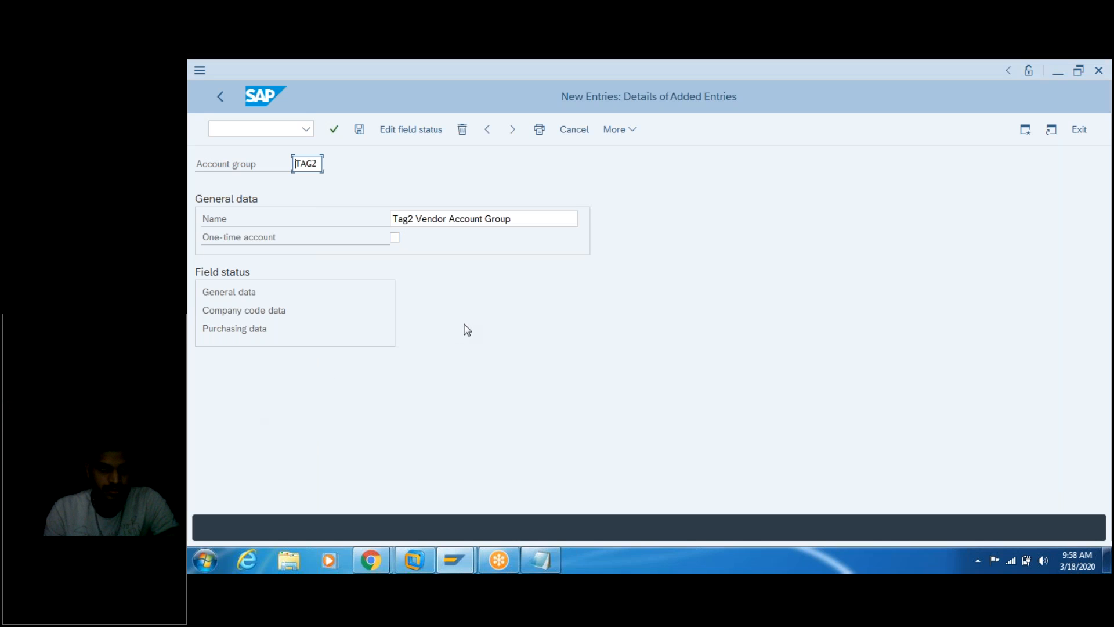
{"action": "left_click", "coordinate": [362, 133]}
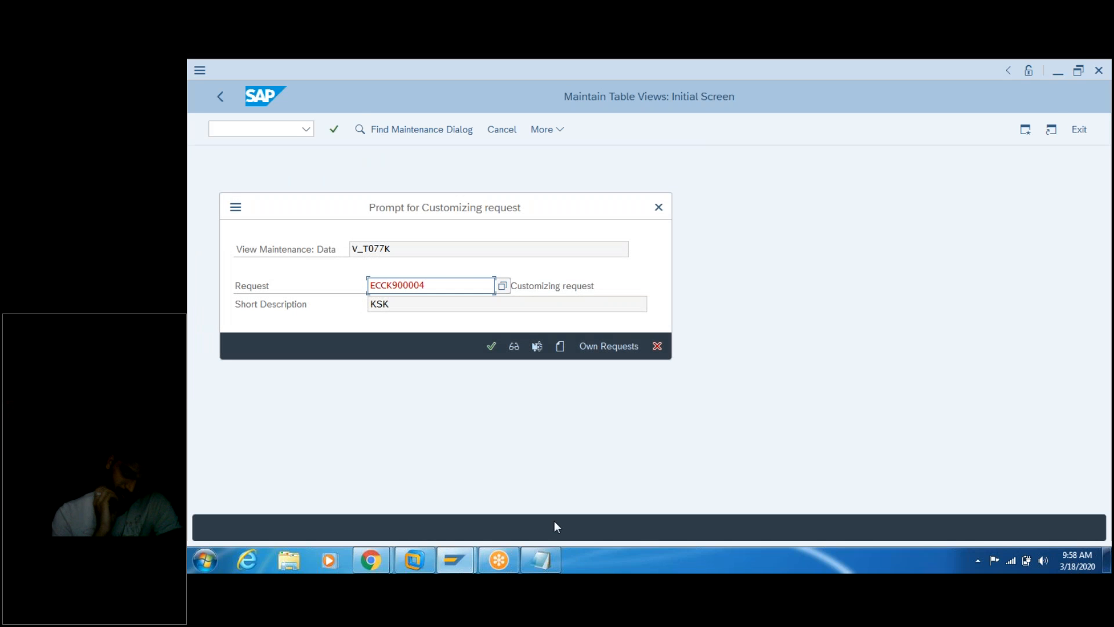
{"action": "left_click", "coordinate": [547, 551]}
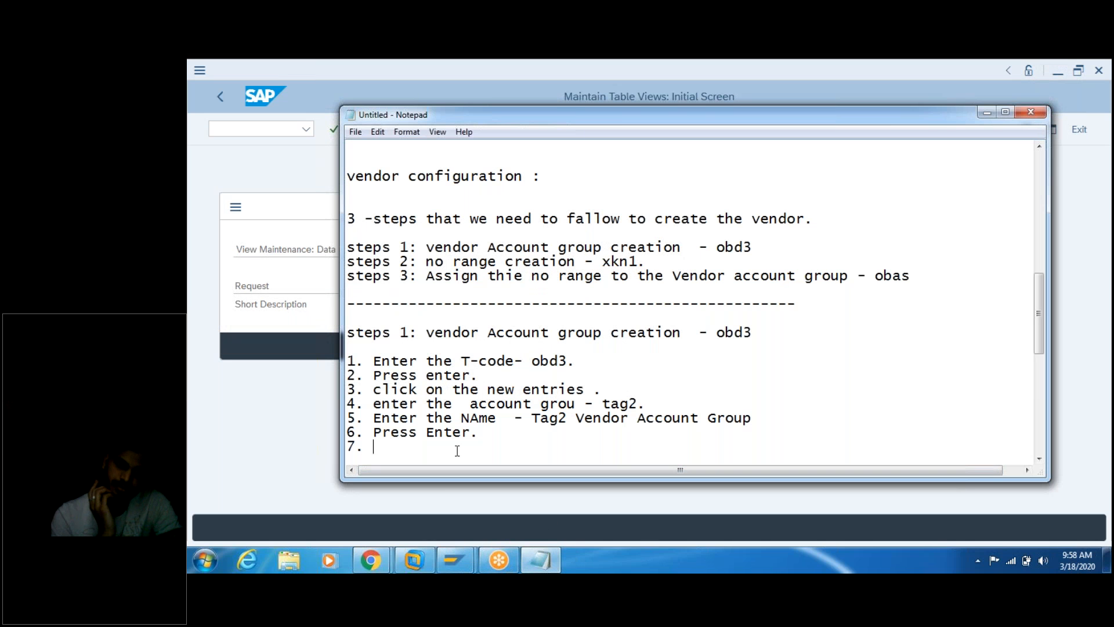
Step: Add items 7 'click on SAVE - Ctl+s.' and 8 'The pop up is displayed - Prompt for Requesting.'
{"action": "type", "text": "clikc on"}
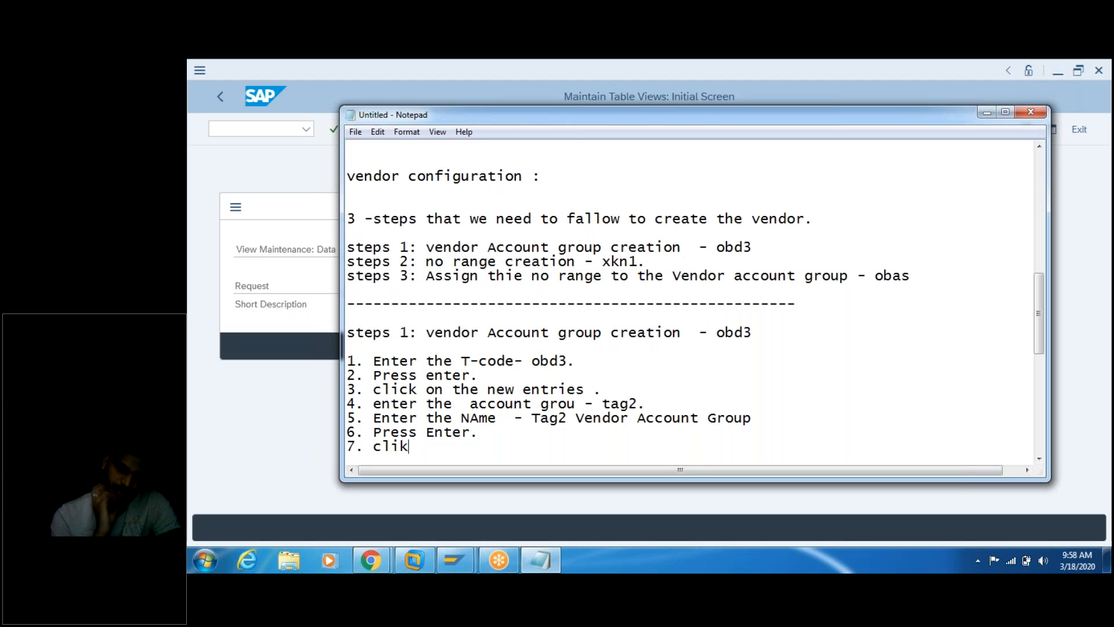
{"action": "key", "text": "BackSpace"}
{"action": "key", "text": "BackSpace"}
{"action": "key", "text": "BackSpace"}
{"action": "key", "text": "BackSpace"}
{"action": "key", "text": "BackSpace"}
{"action": "key", "text": "BackSpace"}
{"action": "type", "text": "c"}
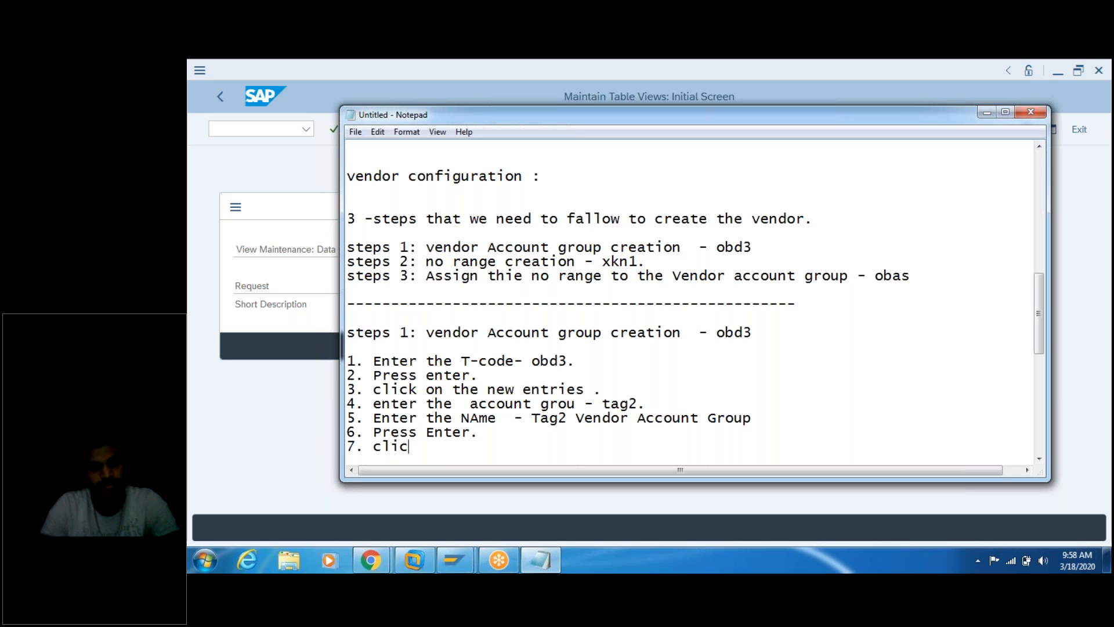
{"action": "type", "text": "k on SAVE "}
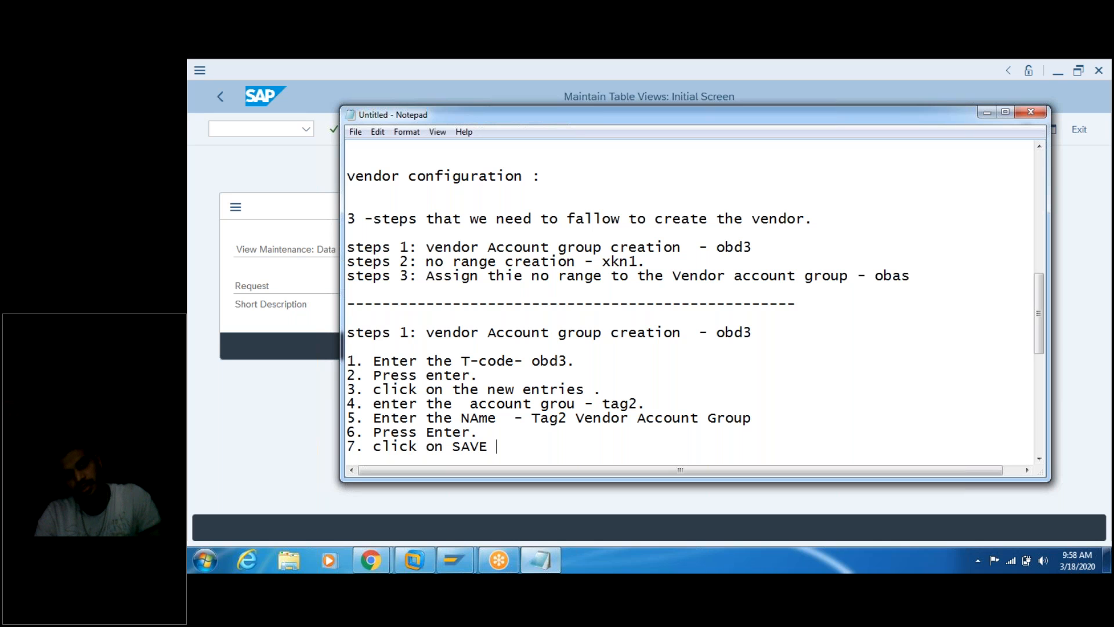
{"action": "type", "text": "- Ctl+s."}
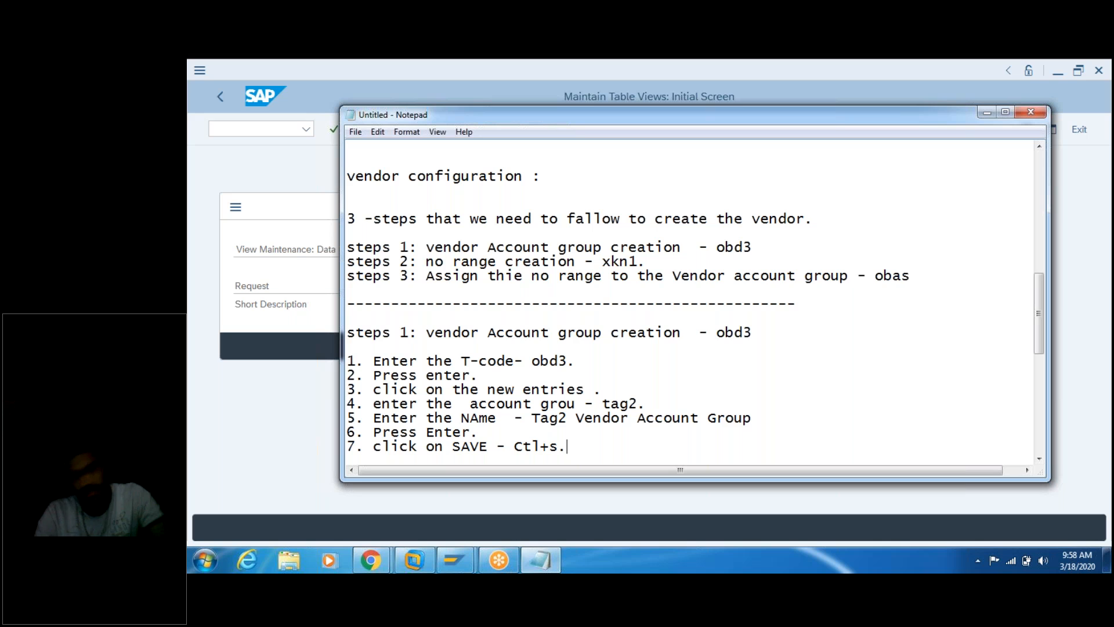
{"action": "key", "text": "Return"}
{"action": "type", "text": "8. "}
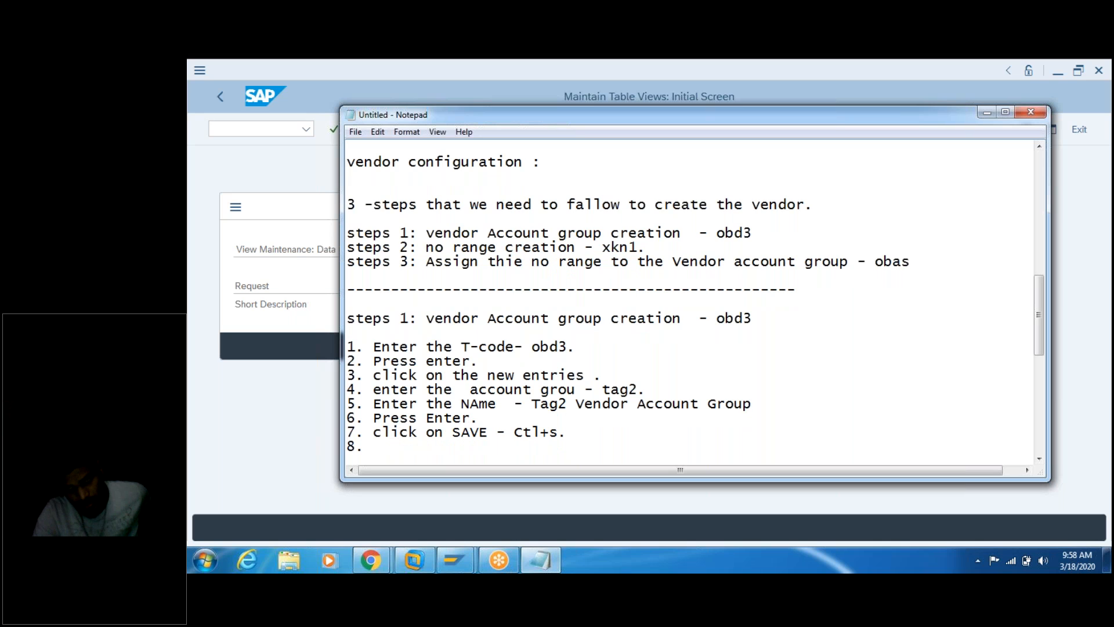
{"action": "type", "text": " The p"}
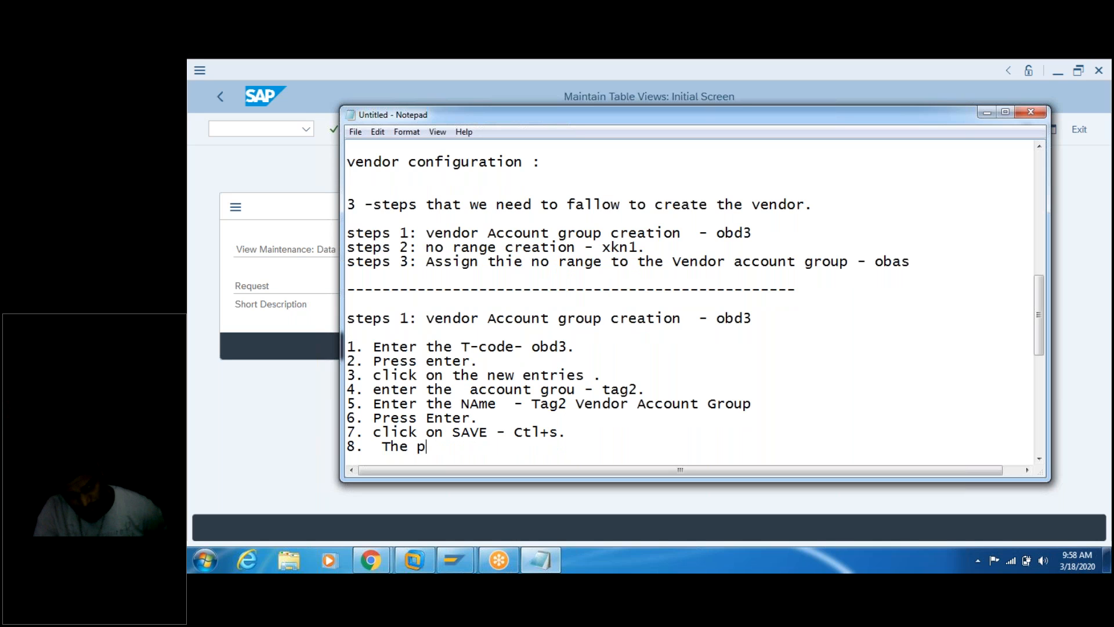
{"action": "type", "text": "op up is d"}
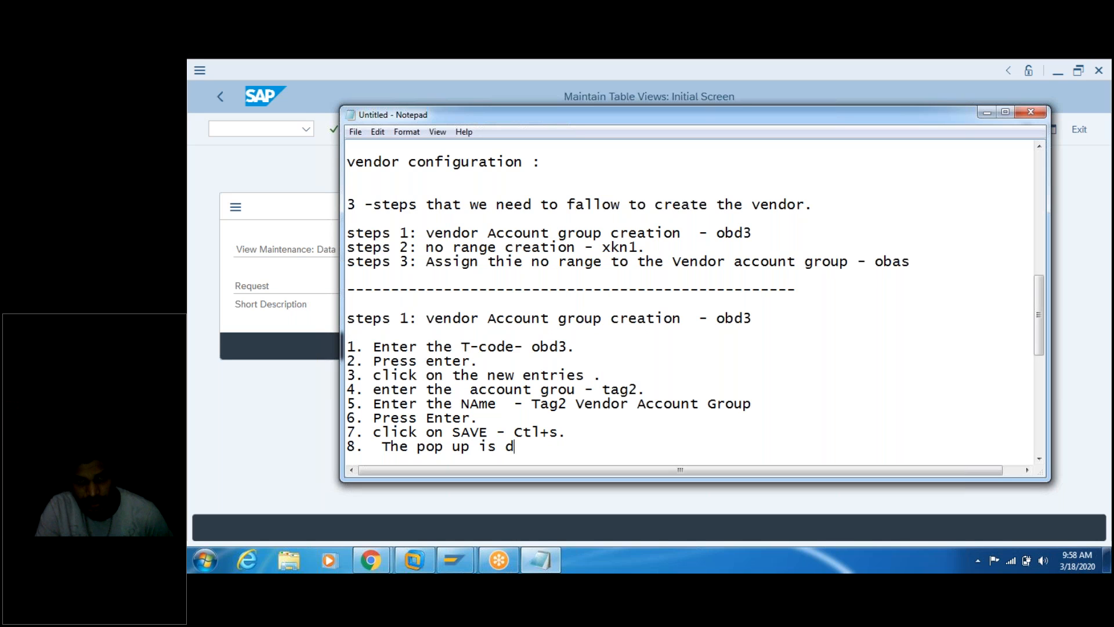
{"action": "type", "text": "isplayed -"}
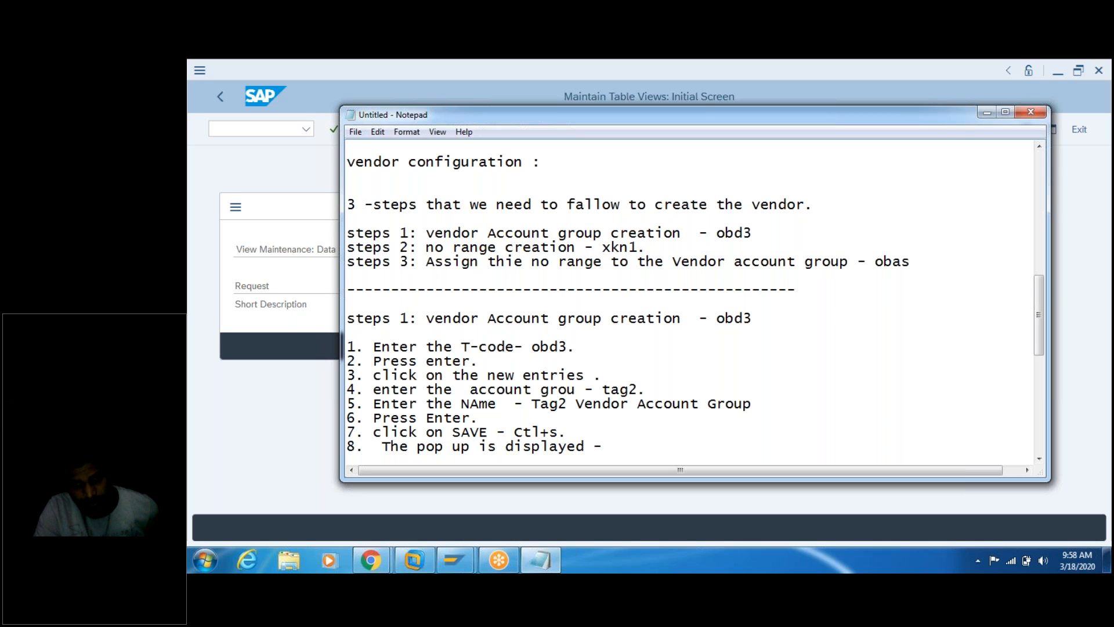
{"action": "type", "text": " Prompt "}
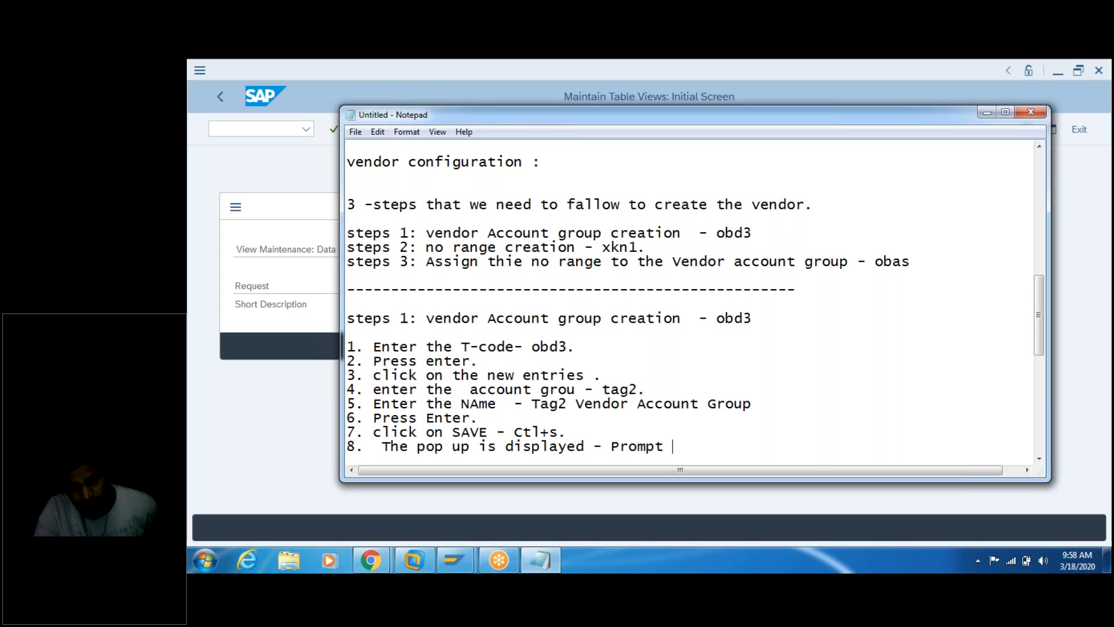
{"action": "type", "text": "for  Req"}
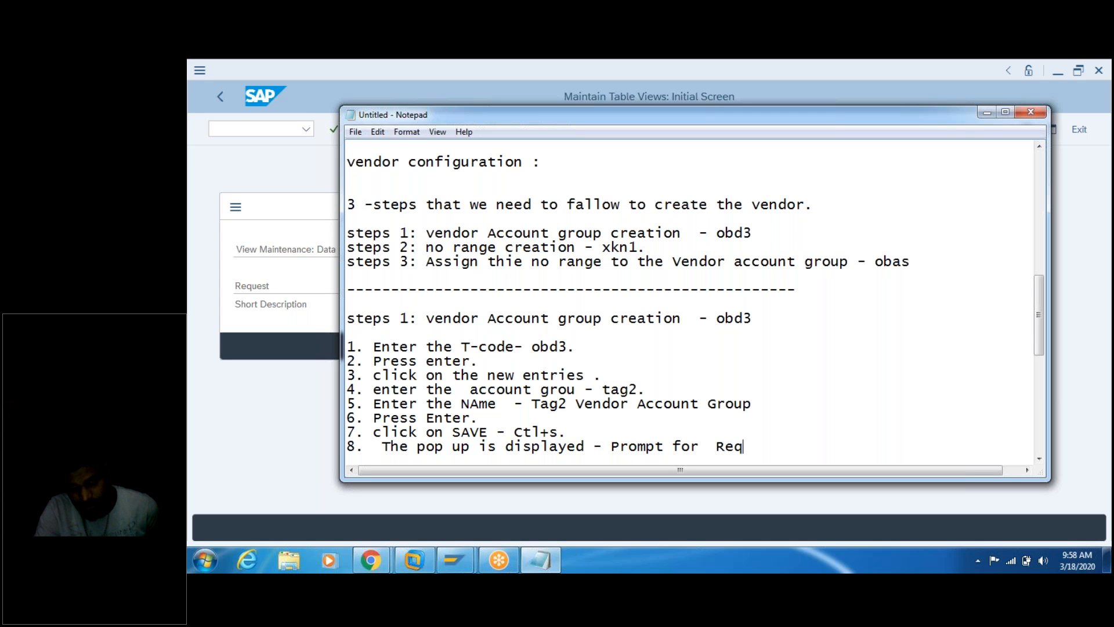
{"action": "type", "text": "uesti"}
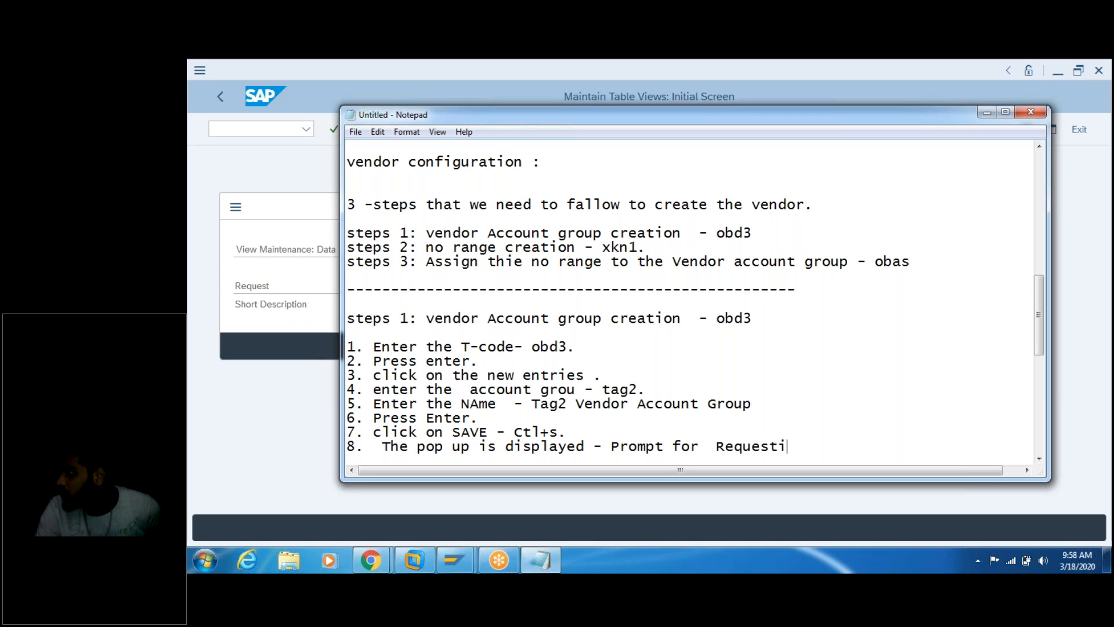
{"action": "type", "text": "ng."}
{"action": "key", "text": "Return"}
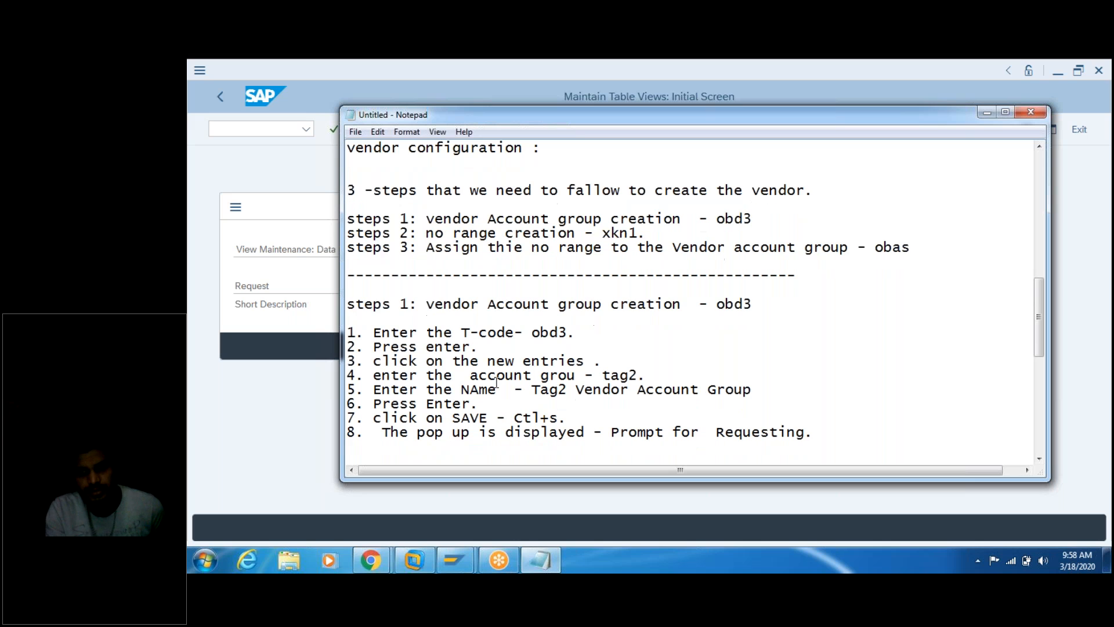
Step: Add item 9 'Press enter.' below item 8 in the notes
{"action": "left_click", "coordinate": [799, 364]}
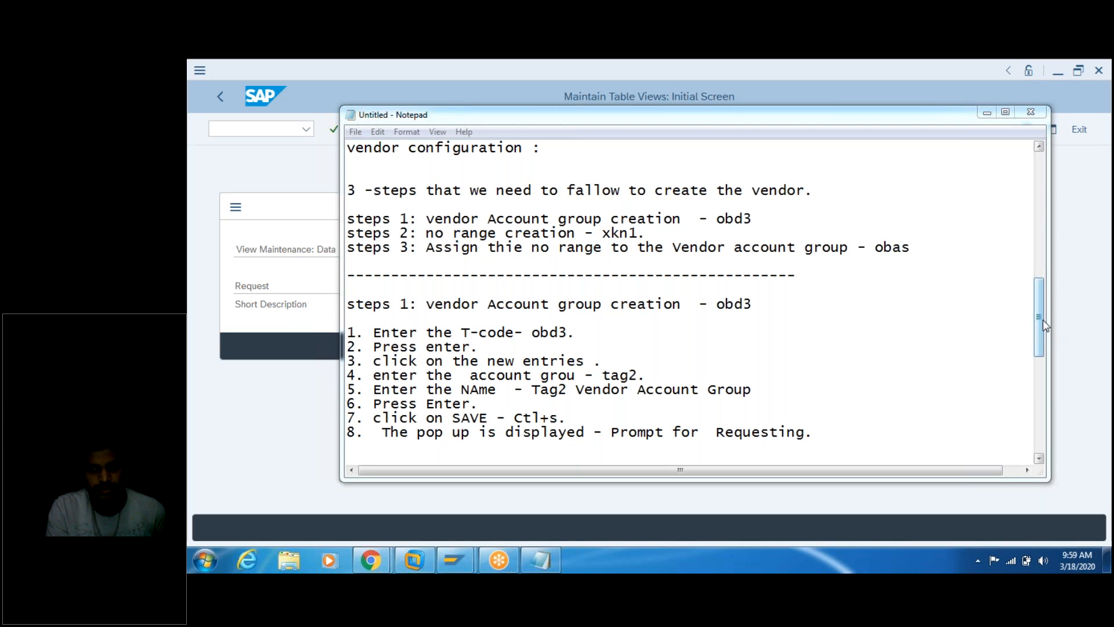
{"action": "left_click_drag", "start_coordinate": [1042, 322], "coordinate": [1039, 371]}
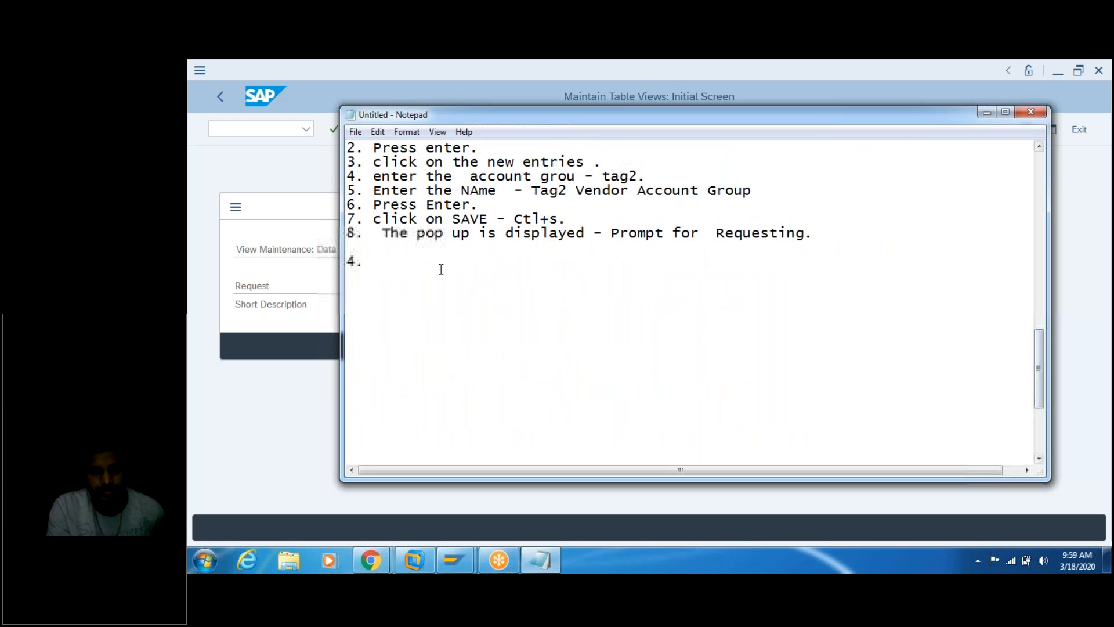
{"action": "left_click", "coordinate": [409, 249]}
{"action": "type", "text": "9"}
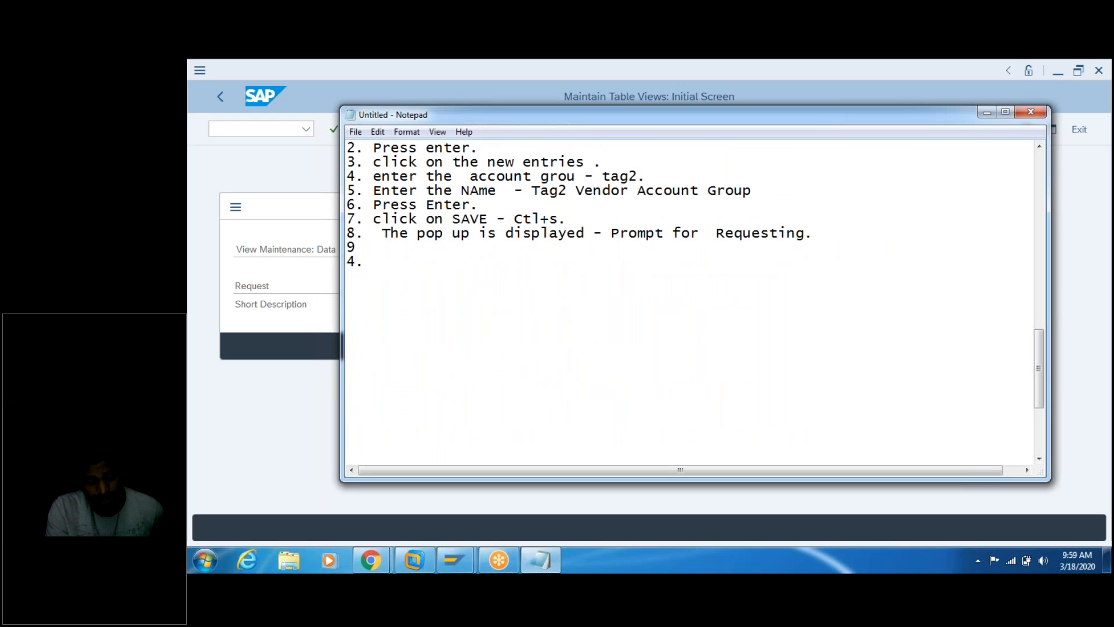
{"action": "type", "text": ". Press enter."}
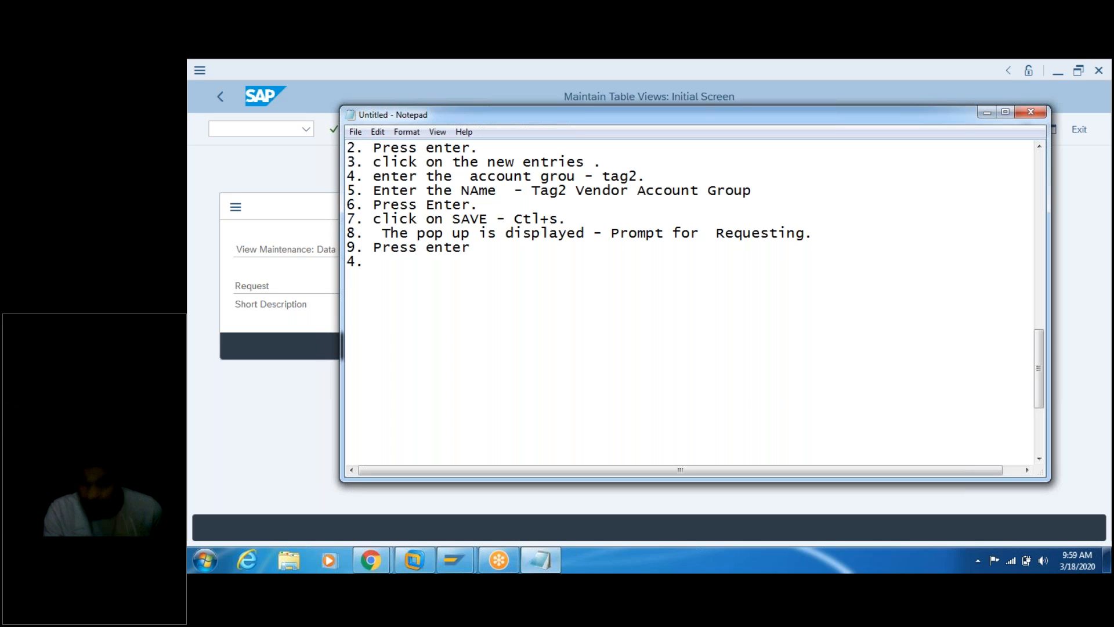
{"action": "key", "text": "Home"}
{"action": "key", "text": "Delete"}
{"action": "key", "text": "Delete"}
{"action": "key", "text": "Delete"}
{"action": "type", "text": "9."}
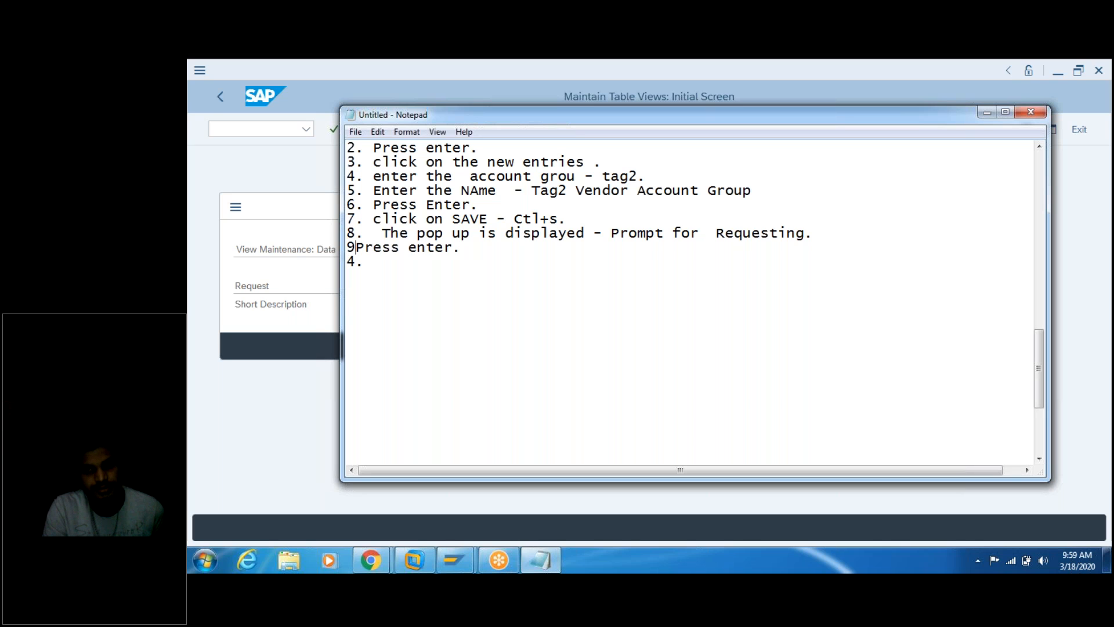
Step: Delete the stray '4.' line, then confirm the SAP request prompt to save the account group
{"action": "left_click", "coordinate": [376, 262]}
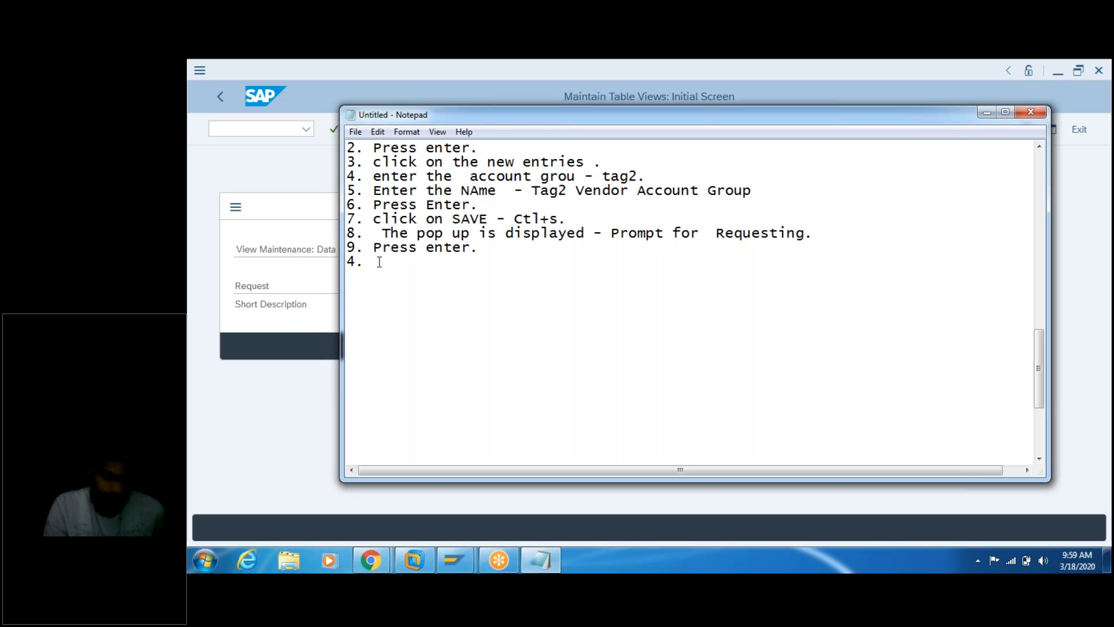
{"action": "key", "text": "BackSpace"}
{"action": "key", "text": "BackSpace"}
{"action": "key", "text": "BackSpace"}
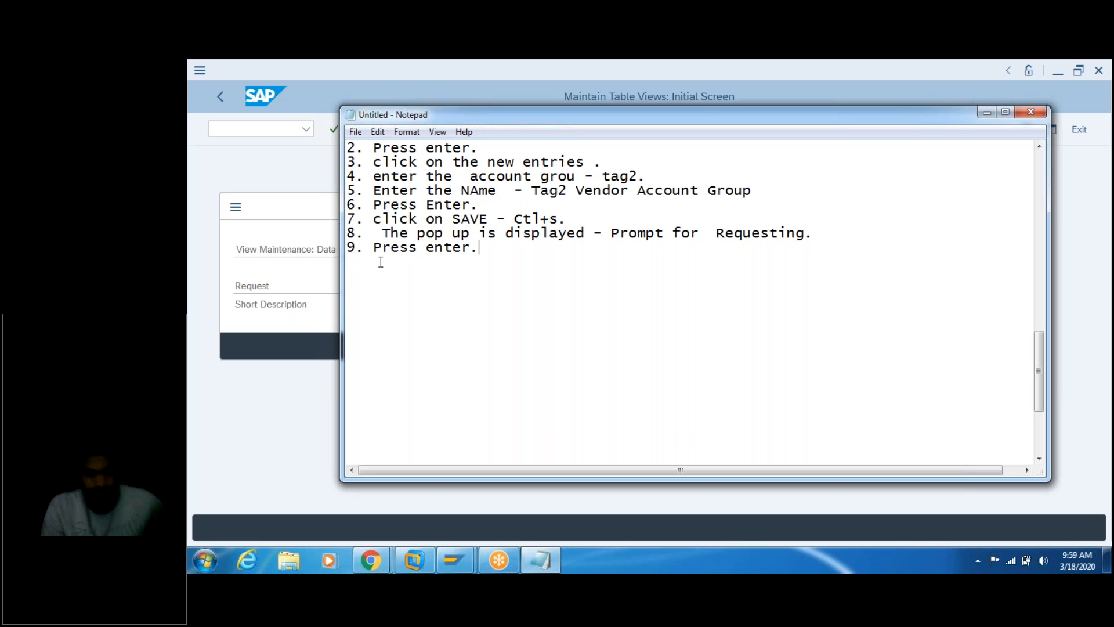
{"action": "left_click", "coordinate": [315, 279]}
{"action": "left_click", "coordinate": [490, 347]}
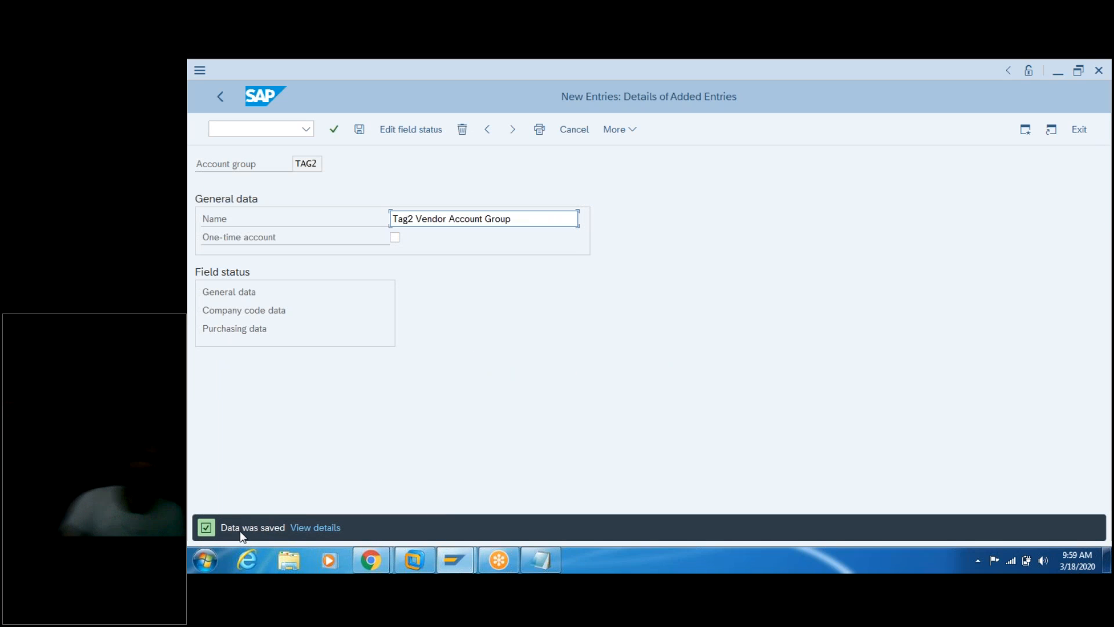
Step: Record 'DAta is saved.' in the notes followed by a dashed separator line, with blank lines between
{"action": "left_click", "coordinate": [531, 559]}
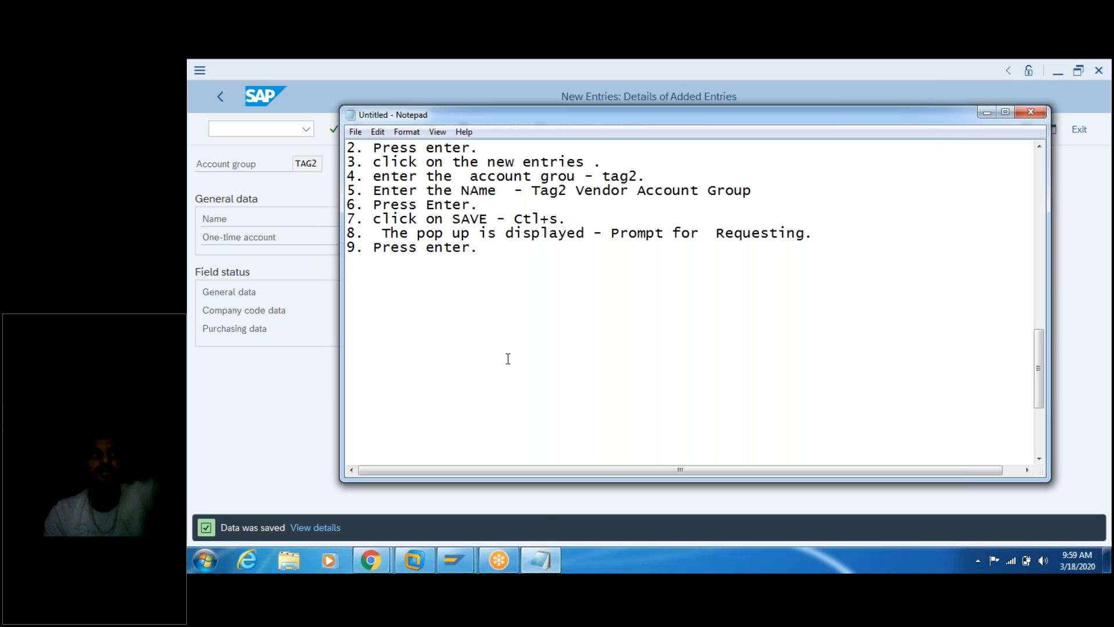
{"action": "key", "text": "Return"}
{"action": "type", "text": "DA"}
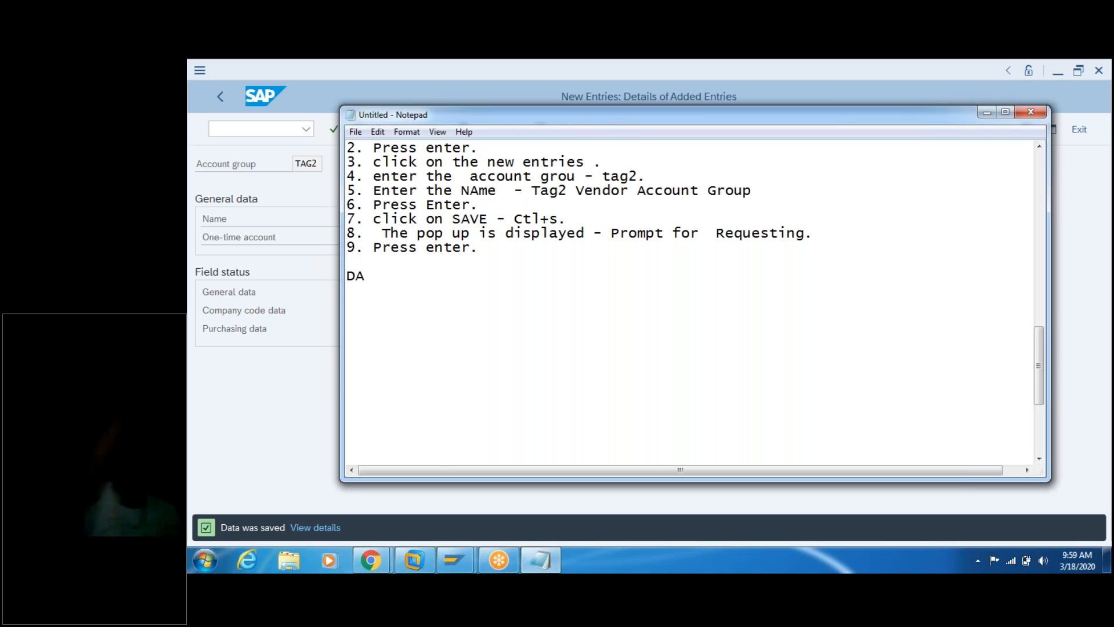
{"action": "type", "text": "ta is"}
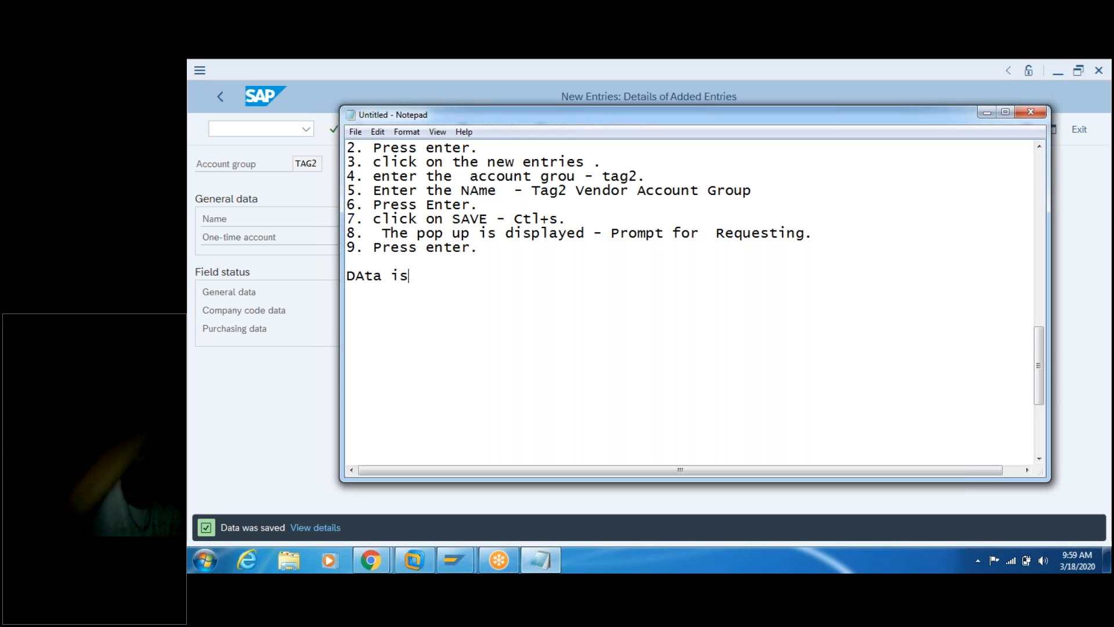
{"action": "type", "text": " saved."}
{"action": "key", "text": "Return"}
{"action": "type", "text": "----------------------------------------"}
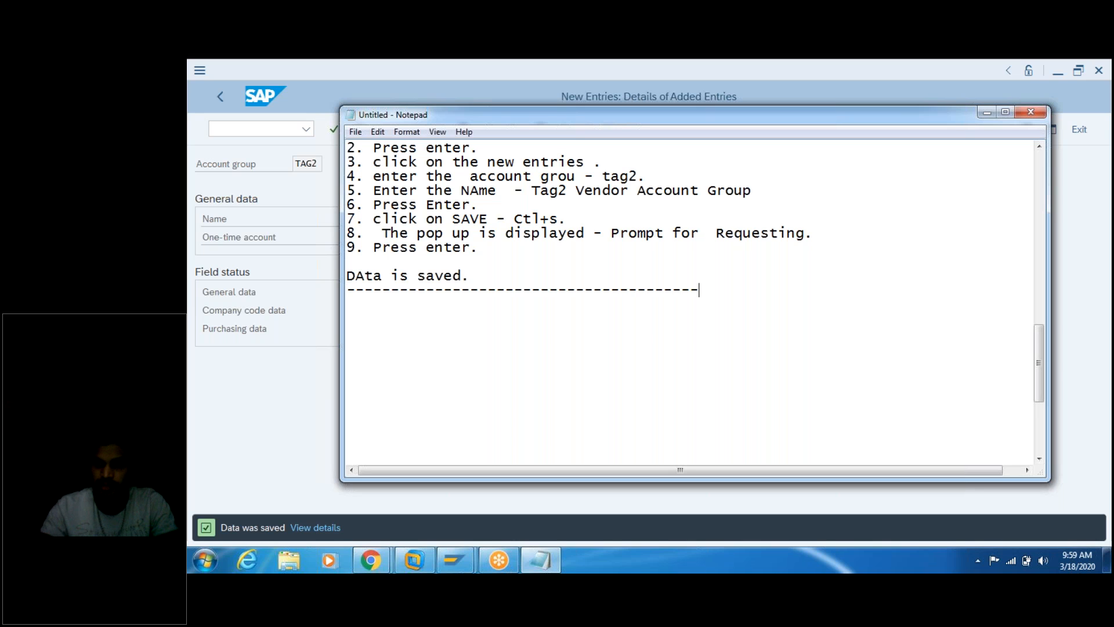
{"action": "type", "text": "-----------"}
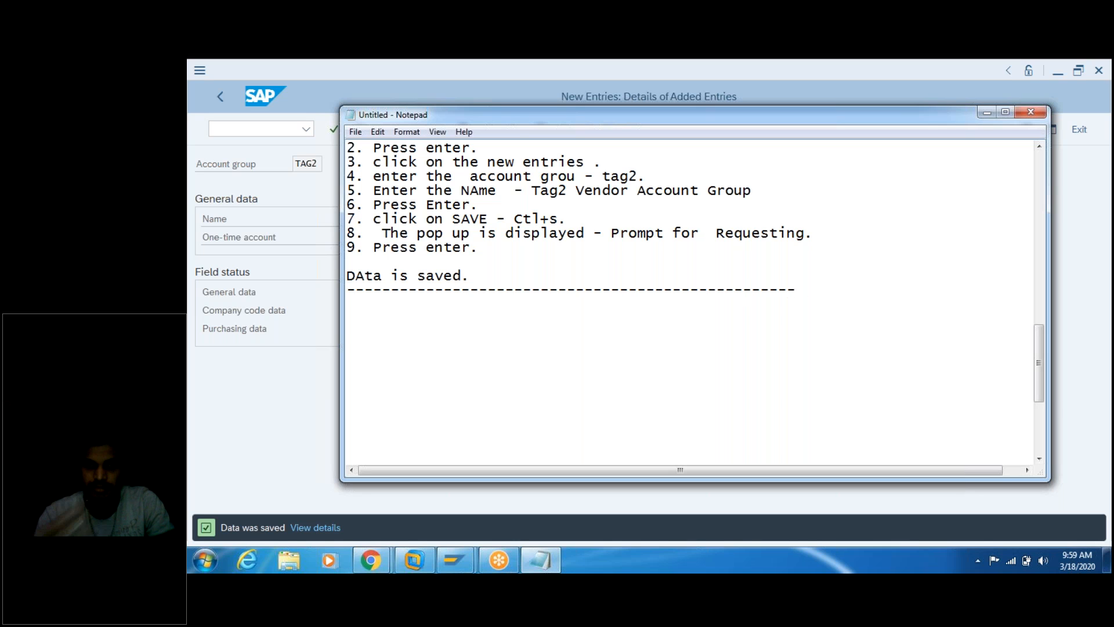
{"action": "type", "text": "-"}
{"action": "left_click", "coordinate": [513, 270]}
{"action": "key", "text": "Return"}
{"action": "key", "text": "Return"}
{"action": "key", "text": "Return"}
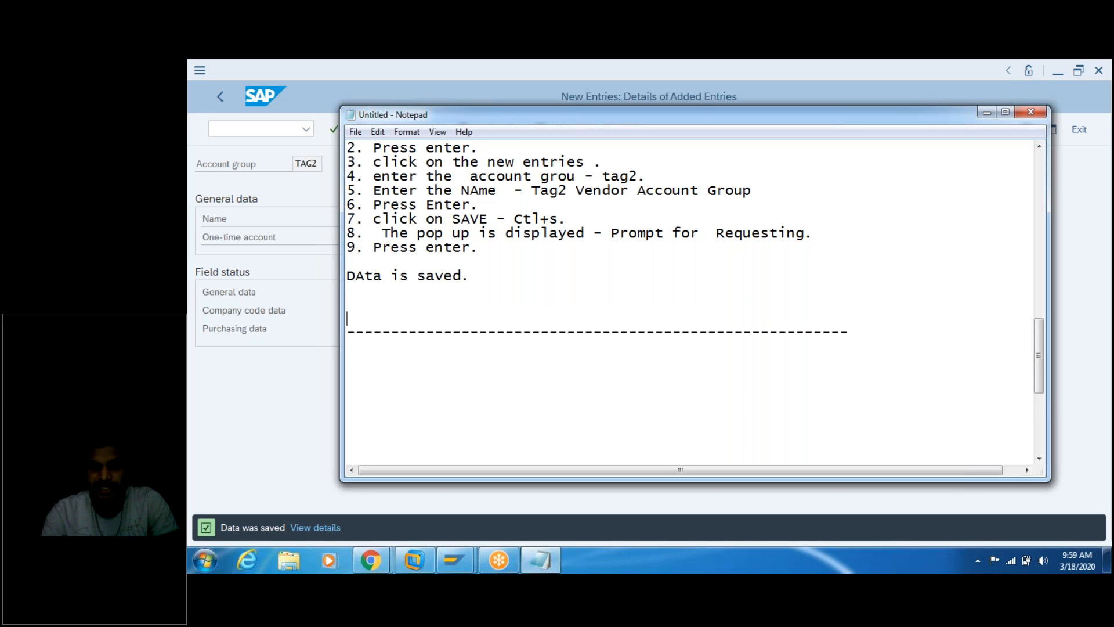
Step: Write 'Step 1 is completed sucessfully -' and 'what is my vendor account group - Tag2.' in the notes
{"action": "type", "text": "Step 1 is completed sucessfully "}
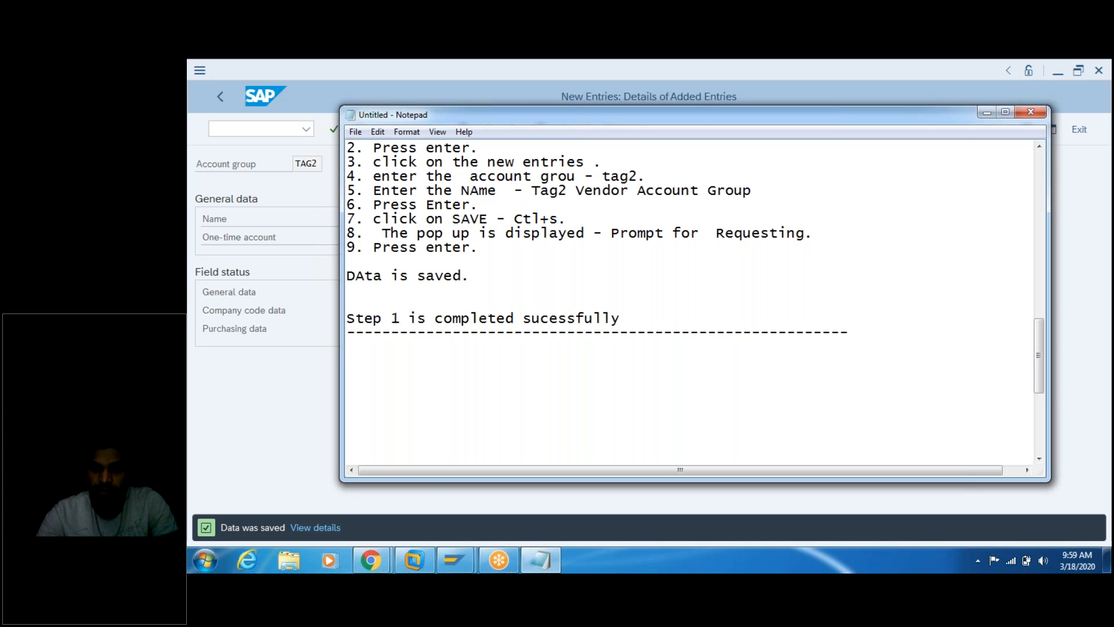
{"action": "type", "text": "-"}
{"action": "key", "text": "Return"}
{"action": "key", "text": "Return"}
{"action": "type", "text": "Waht is"}
{"action": "key", "text": "BackSpace"}
{"action": "key", "text": "BackSpace"}
{"action": "key", "text": "BackSpace"}
{"action": "key", "text": "BackSpace"}
{"action": "key", "text": "BackSpace"}
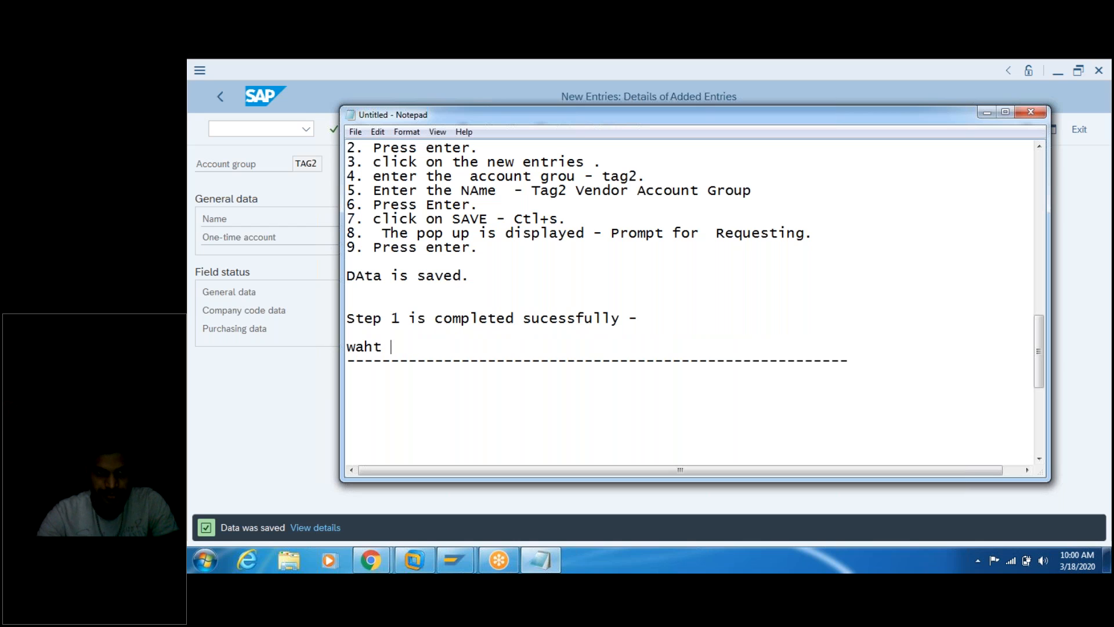
{"action": "key", "text": "BackSpace"}
{"action": "type", "text": "hat is "}
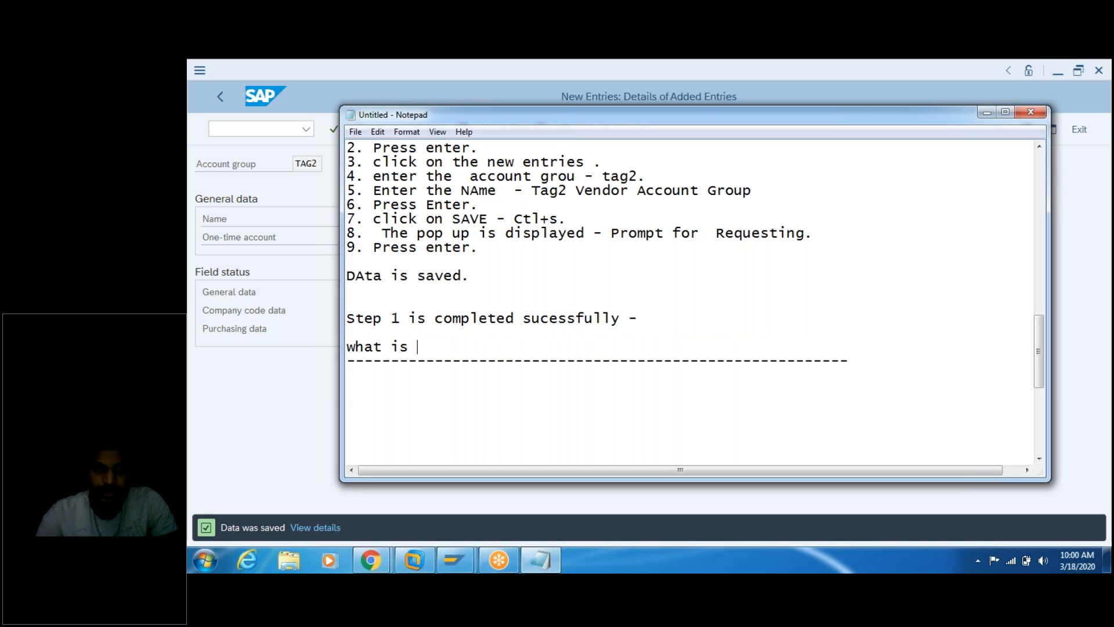
{"action": "type", "text": "my ac"}
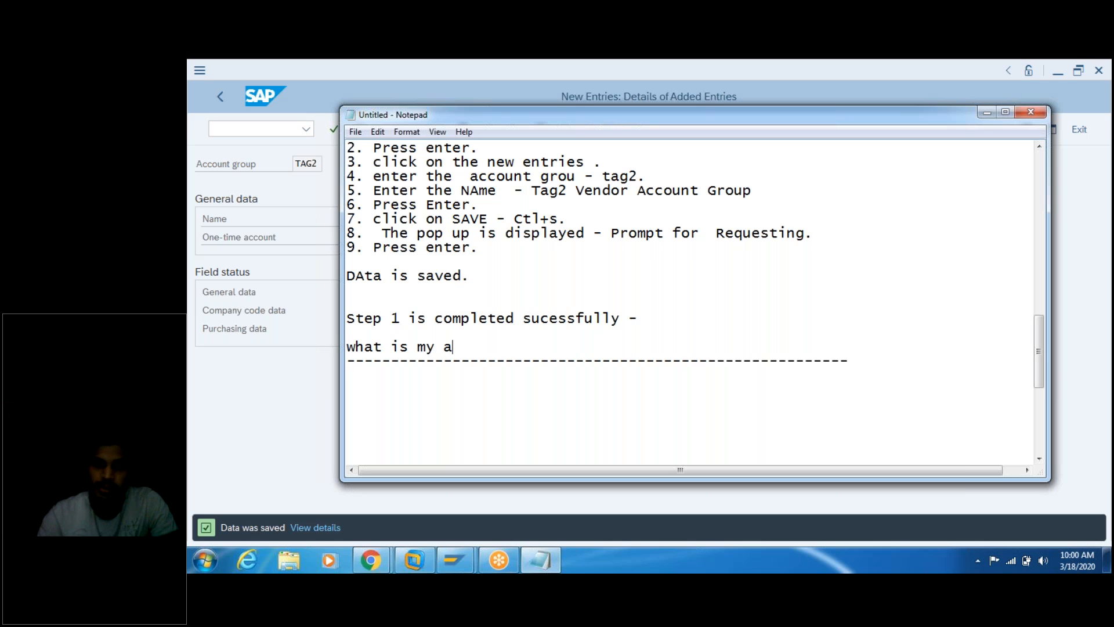
{"action": "key", "text": "BackSpace"}
{"action": "key", "text": "BackSpace"}
{"action": "type", "text": "vend"}
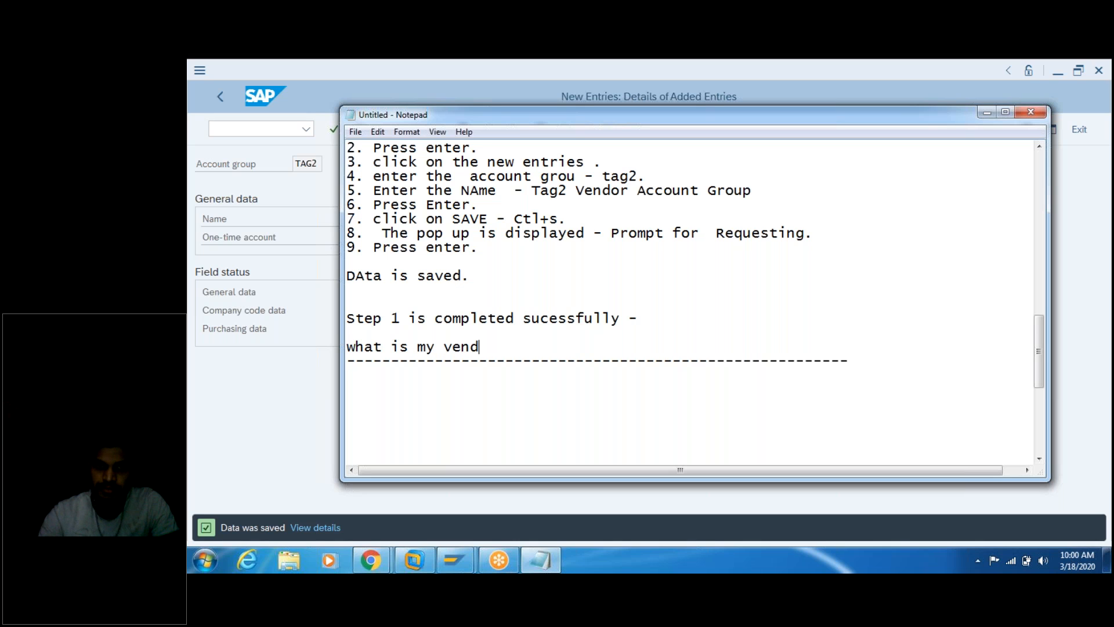
{"action": "type", "text": "or acco"}
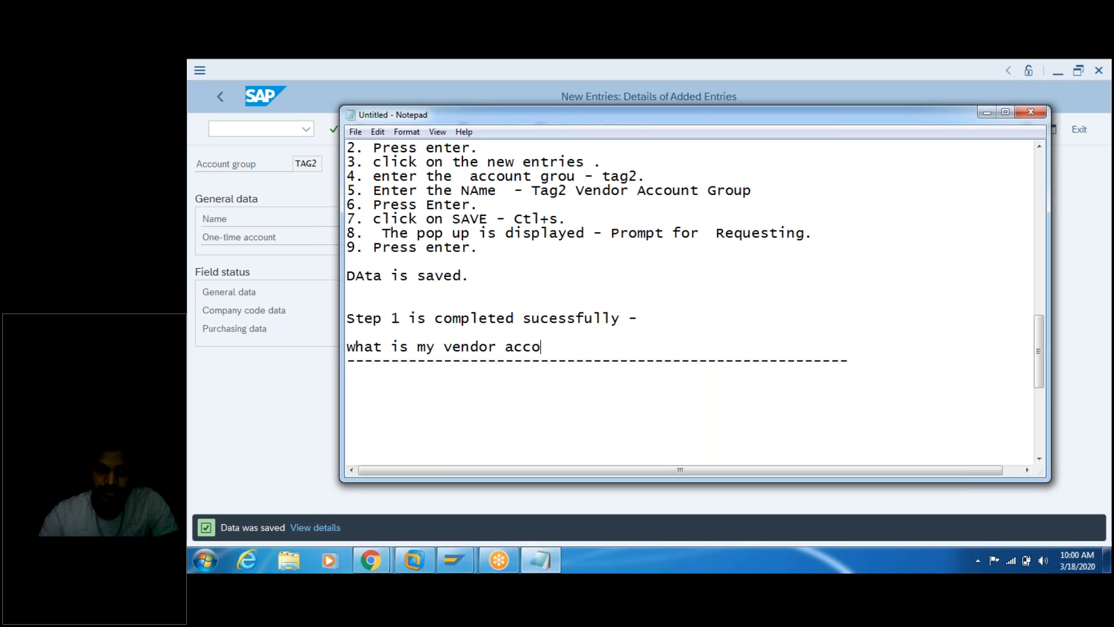
{"action": "type", "text": "unt group "}
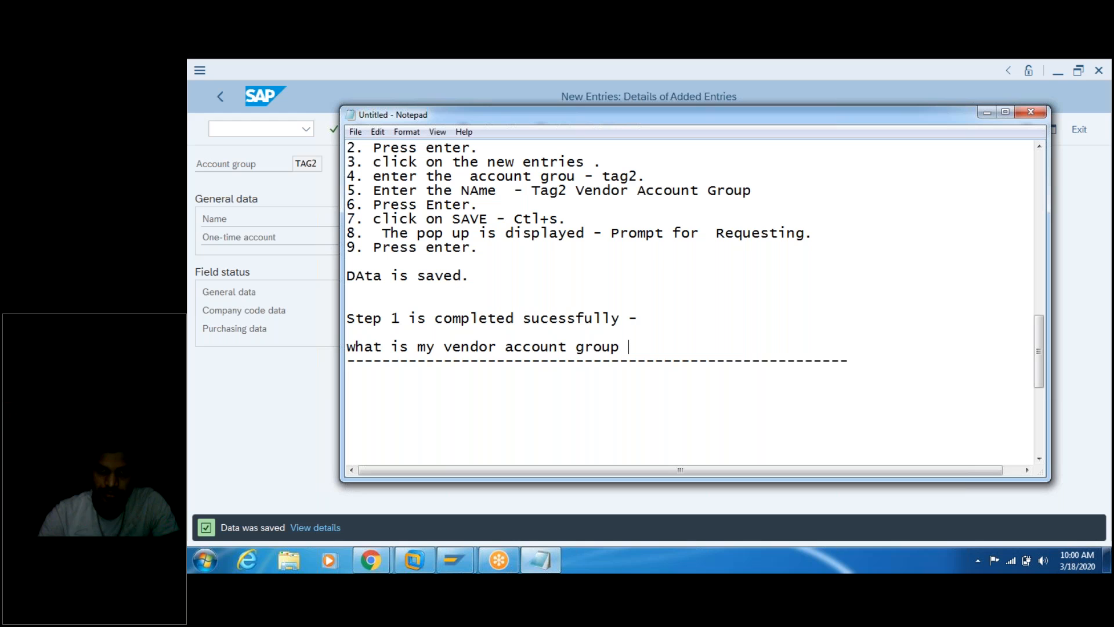
{"action": "type", "text": "name"}
{"action": "key", "text": "BackSpace"}
{"action": "key", "text": "BackSpace"}
{"action": "key", "text": "BackSpace"}
{"action": "key", "text": "BackSpace"}
{"action": "key", "text": "BackSpace"}
{"action": "type", "text": "- Tag"}
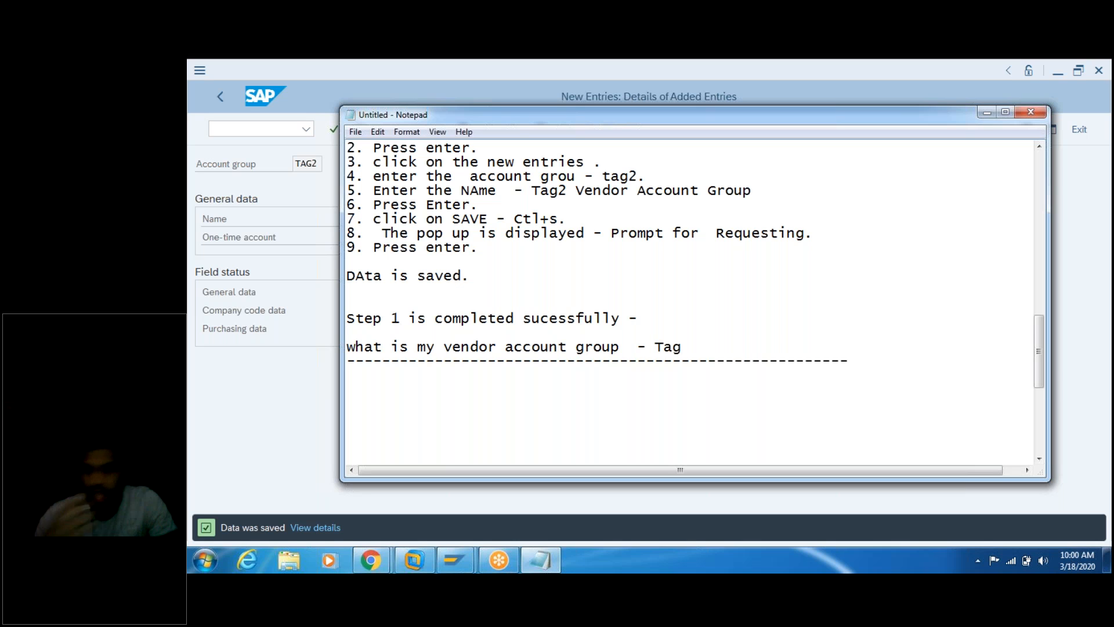
{"action": "type", "text": "2."}
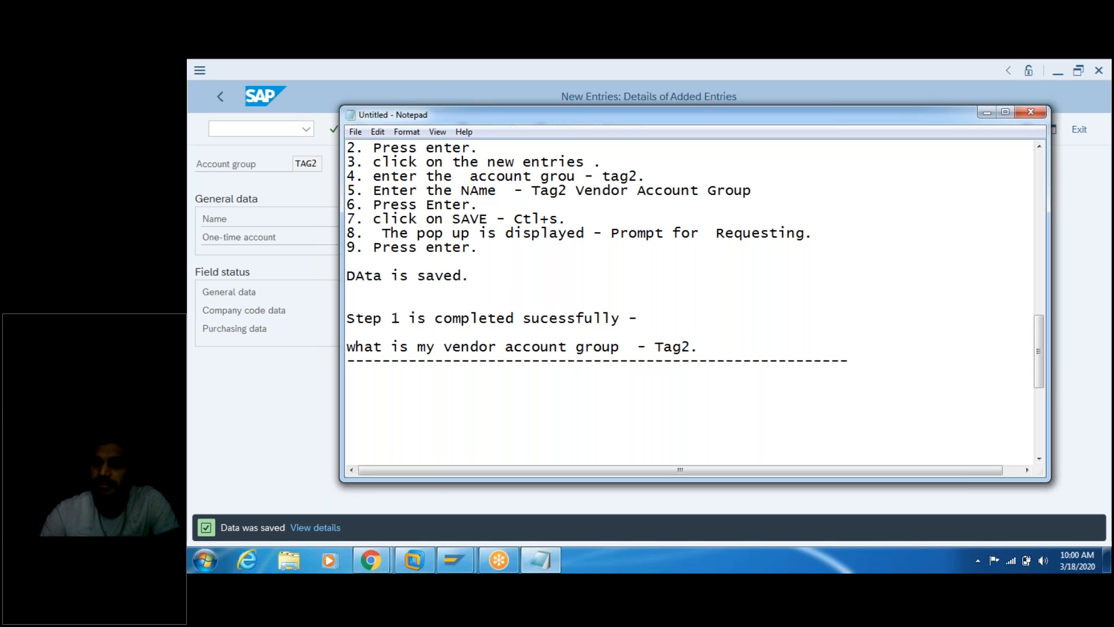
Step: Save the TAG2 vendor account group again in SAP, confirming it is already saved
{"action": "left_click", "coordinate": [282, 382]}
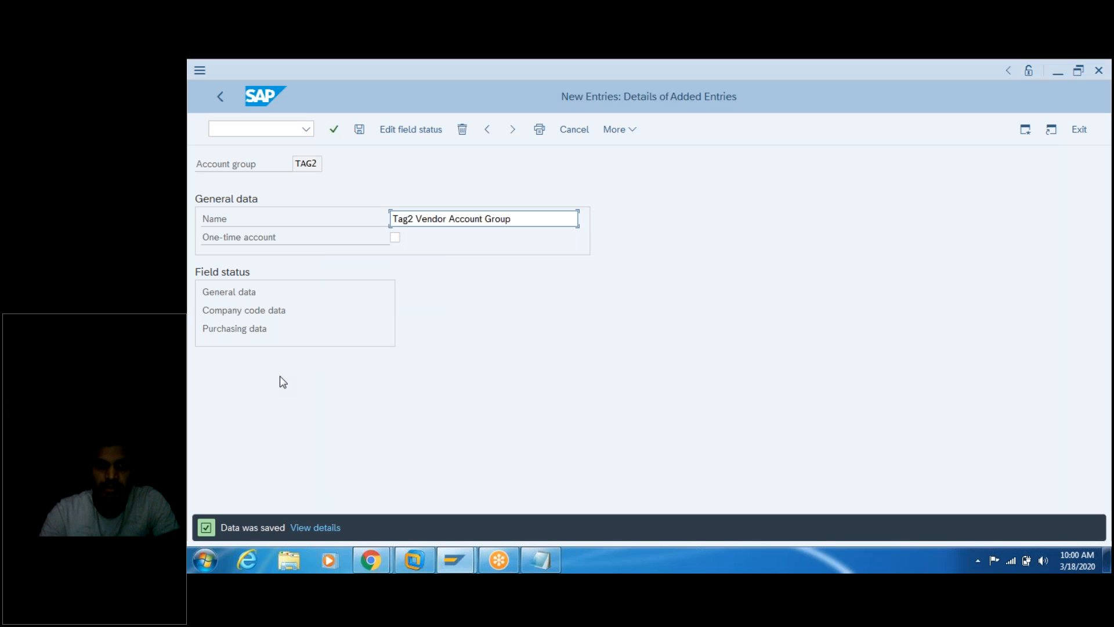
{"action": "left_click", "coordinate": [357, 132]}
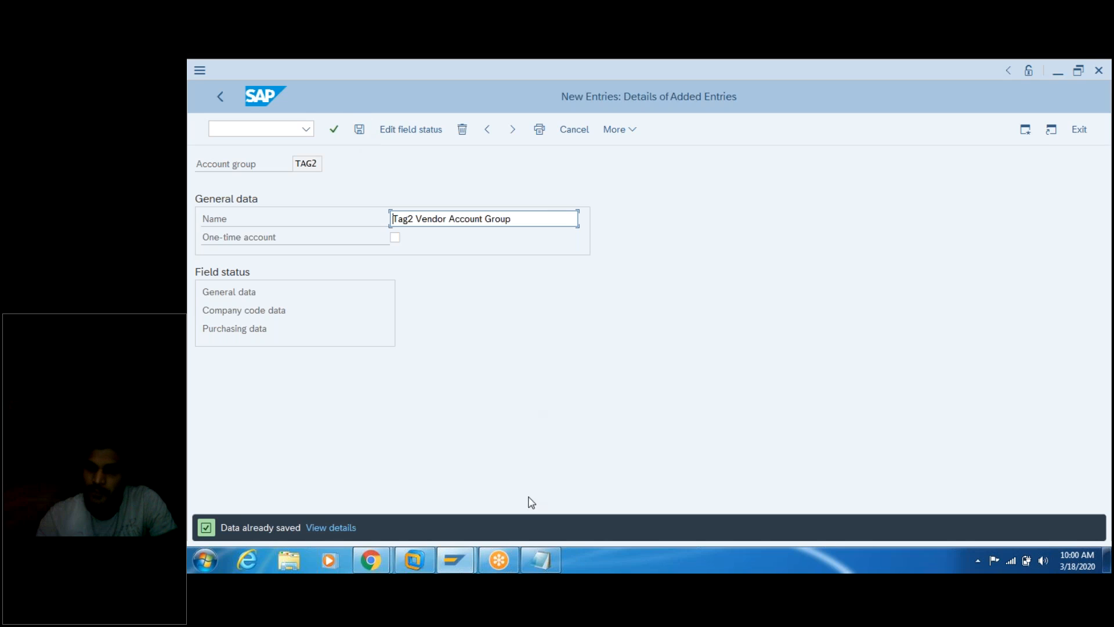
{"action": "left_click", "coordinate": [540, 560]}
Step: Select the 'steps 2: no range creation' line at the top of the notes and return to the end
{"action": "left_click", "coordinate": [719, 327]}
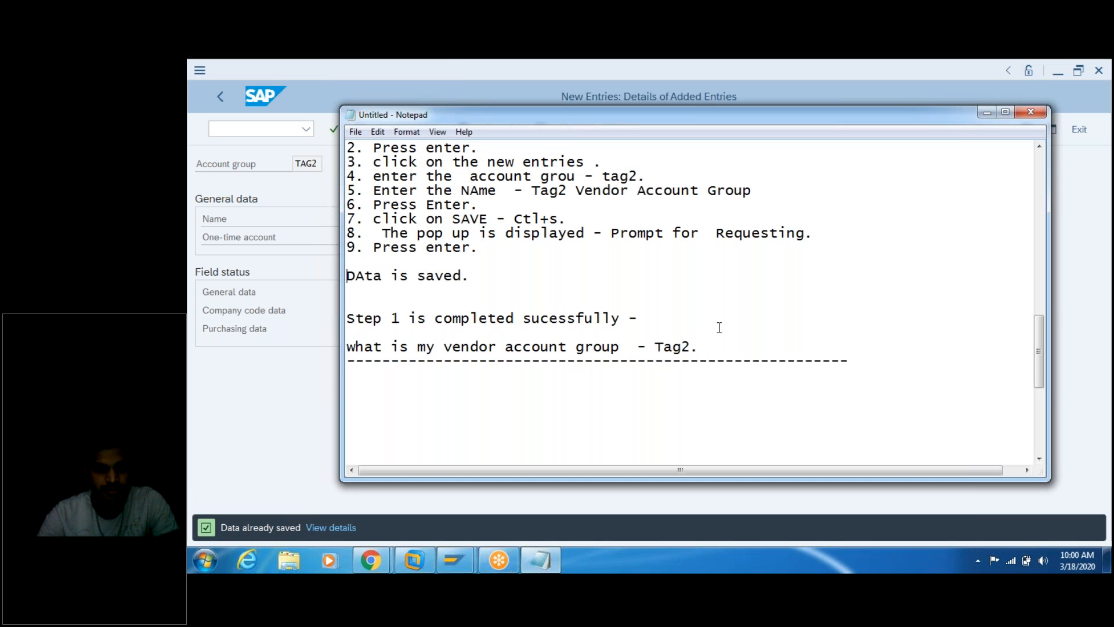
{"action": "key", "text": "Up"}
{"action": "key", "text": "Up"}
{"action": "key", "text": "Up"}
{"action": "key", "text": "Up"}
{"action": "key", "text": "Up"}
{"action": "key", "text": "Up"}
{"action": "key", "text": "Up"}
{"action": "key", "text": "Up"}
{"action": "key", "text": "Up"}
{"action": "key", "text": "Up"}
{"action": "key", "text": "Up"}
{"action": "key", "text": "Up"}
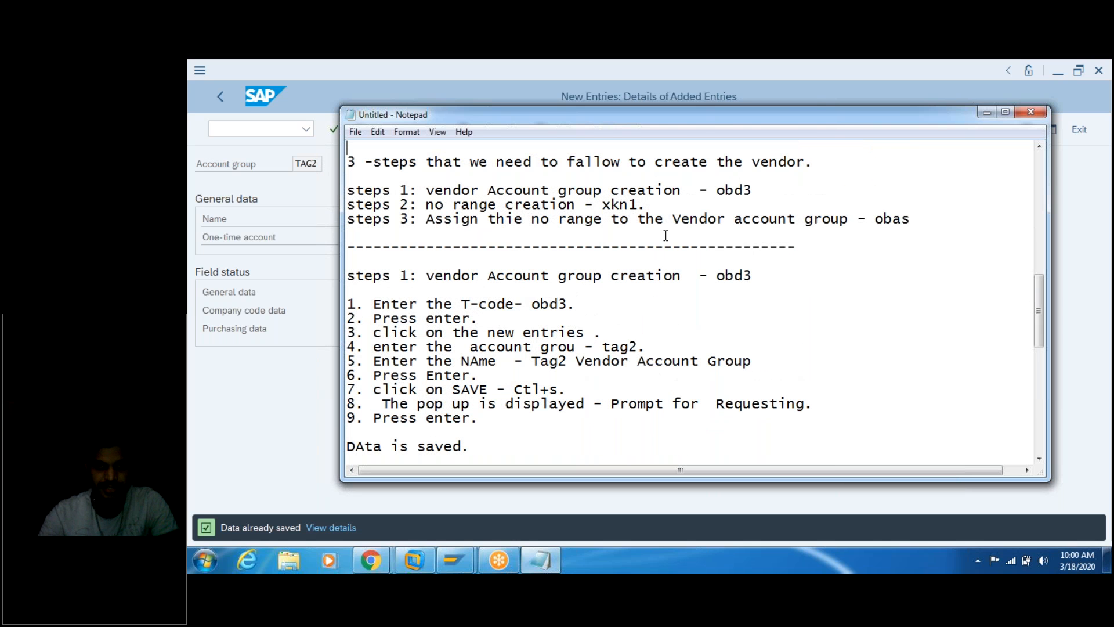
{"action": "left_click", "coordinate": [655, 204]}
{"action": "left_click_drag", "start_coordinate": [646, 205], "coordinate": [346, 208]}
{"action": "key", "text": "ctrl+c"}
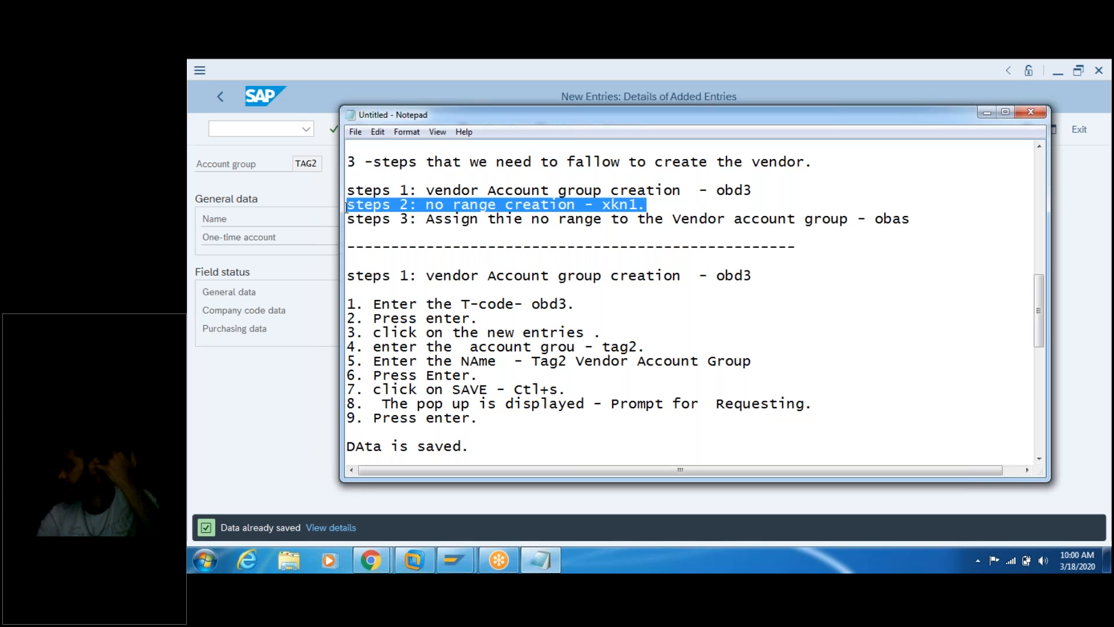
{"action": "left_click", "coordinate": [496, 268]}
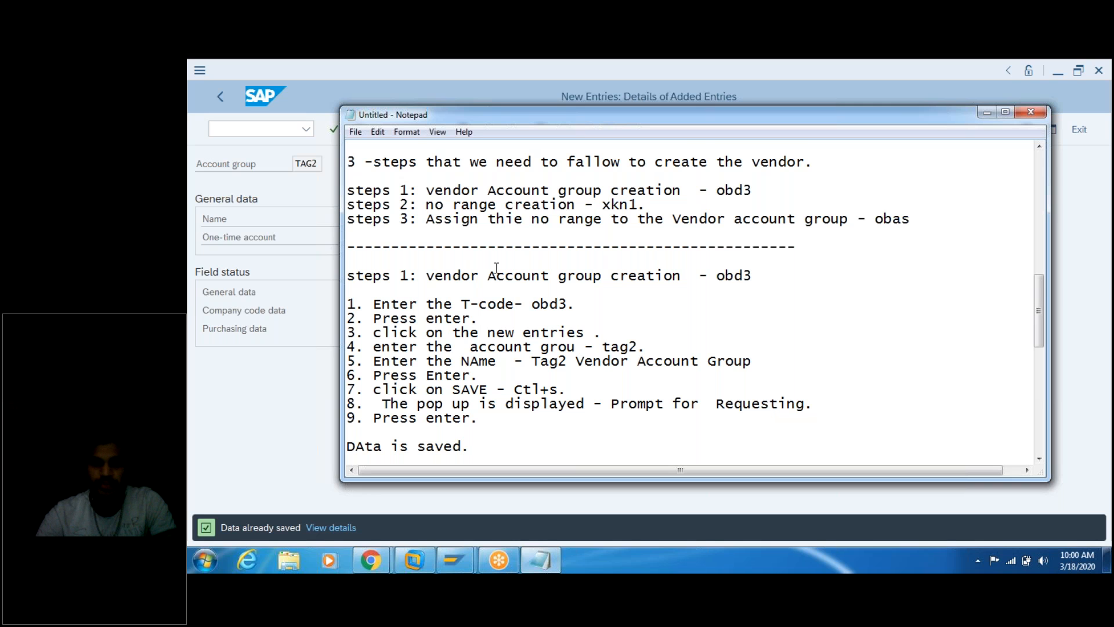
{"action": "key", "text": "Down"}
{"action": "key", "text": "Down"}
{"action": "key", "text": "Down"}
{"action": "key", "text": "Down"}
{"action": "key", "text": "Down"}
{"action": "key", "text": "Down"}
{"action": "key", "text": "Down"}
{"action": "key", "text": "Down"}
{"action": "key", "text": "Down"}
{"action": "key", "text": "Down"}
{"action": "key", "text": "Down"}
{"action": "key", "text": "Down"}
{"action": "key", "text": "Down"}
{"action": "key", "text": "Down"}
{"action": "key", "text": "Down"}
{"action": "key", "text": "Down"}
{"action": "key", "text": "Down"}
{"action": "key", "text": "Down"}
{"action": "key", "text": "Down"}
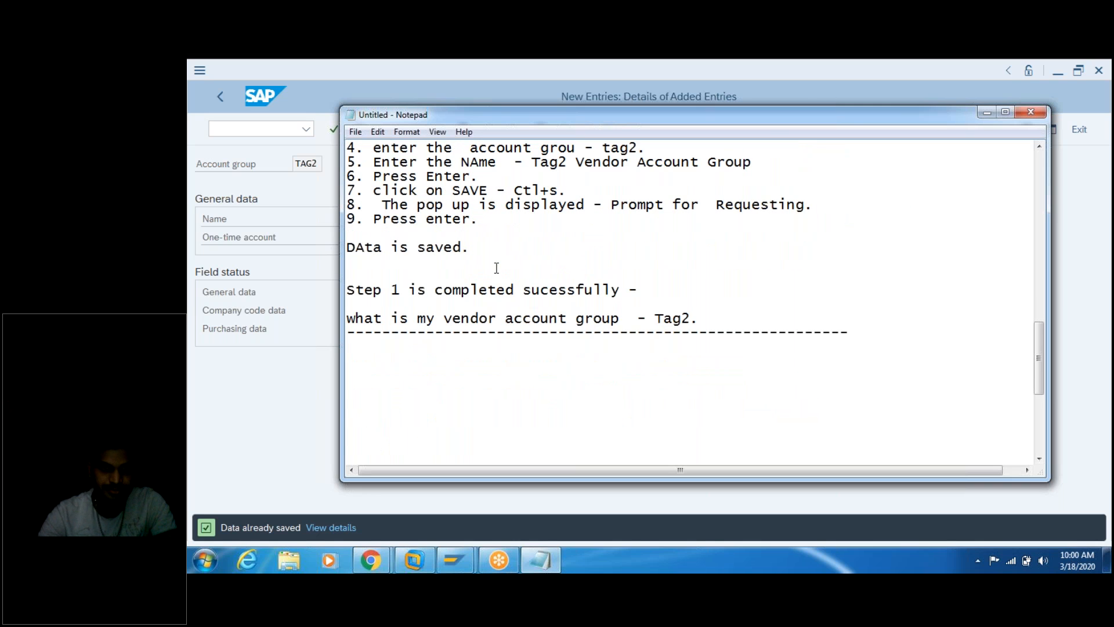
Step: Paste the 'steps 2: no range creation - xkn1.' heading, then add '1. Enter the T-code- xkn1 in the T-box' and '2.'
{"action": "key", "text": "ctrl+v"}
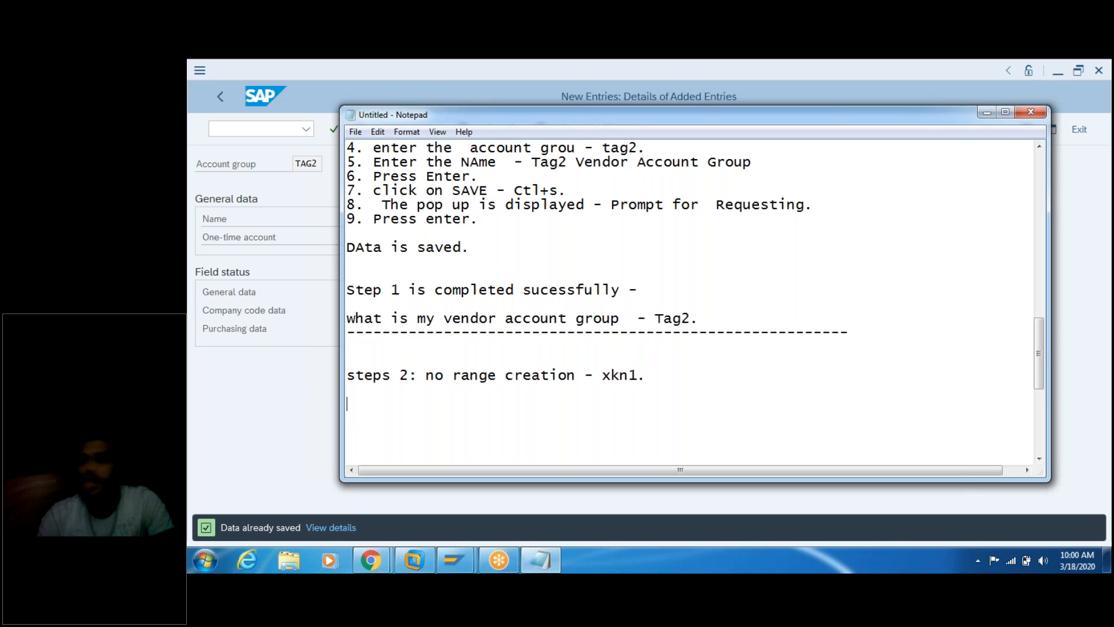
{"action": "type", "text": "1"}
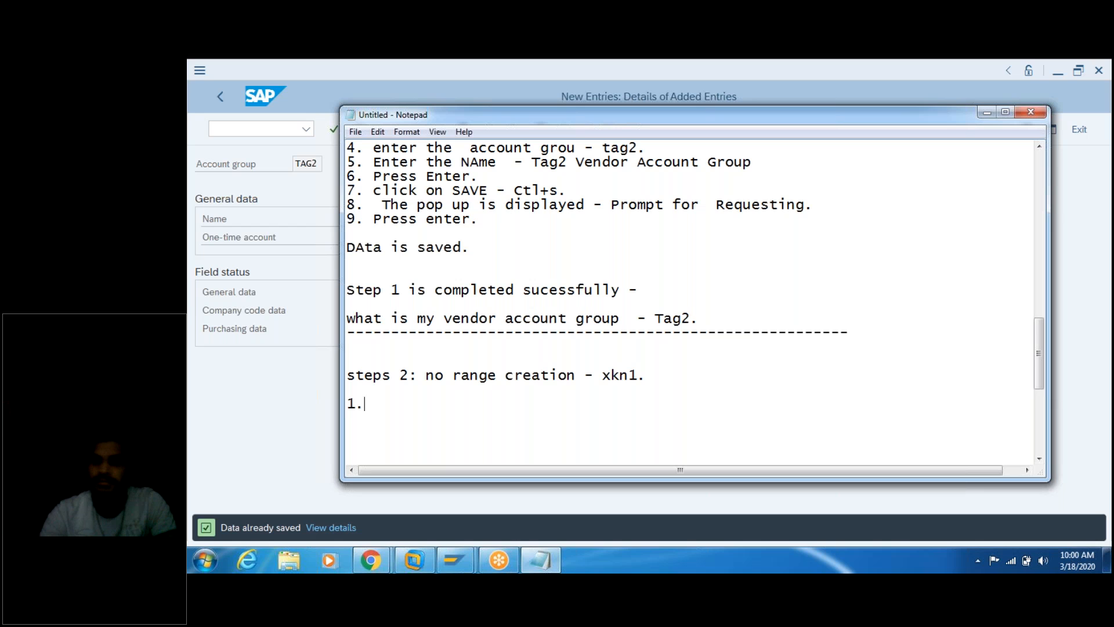
{"action": "type", "text": ". Enter the T"}
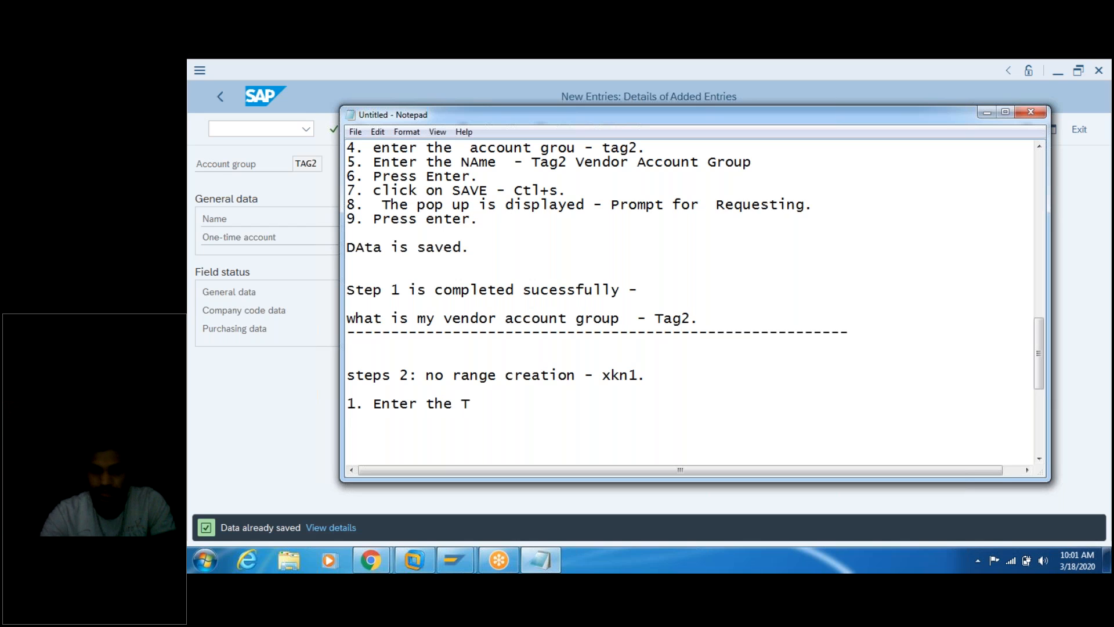
{"action": "type", "text": "-code- "}
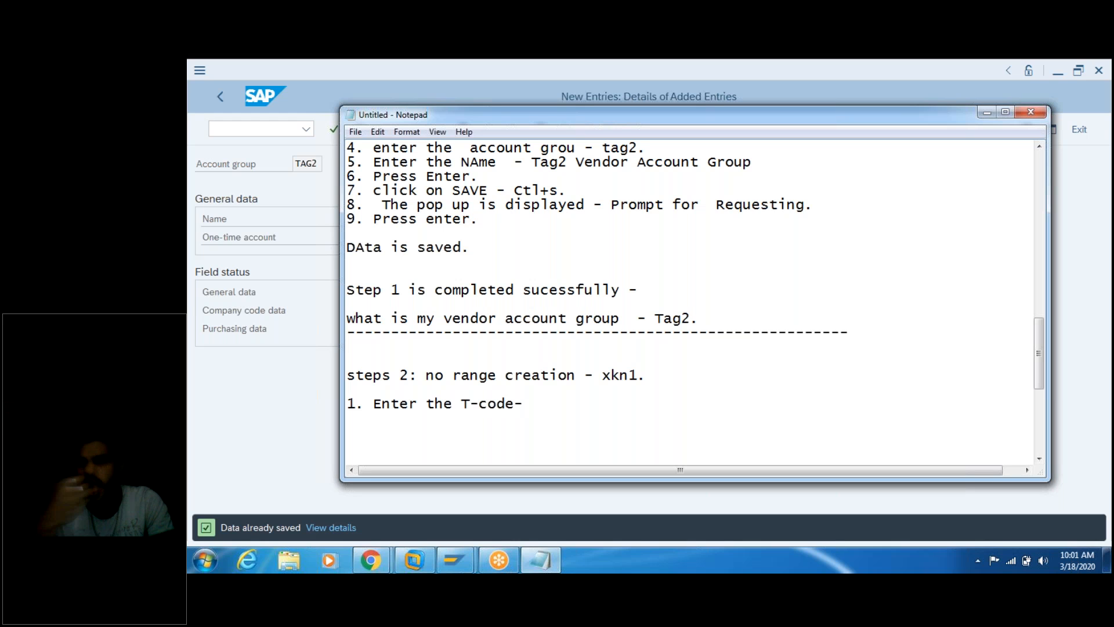
{"action": "type", "text": "xkn"}
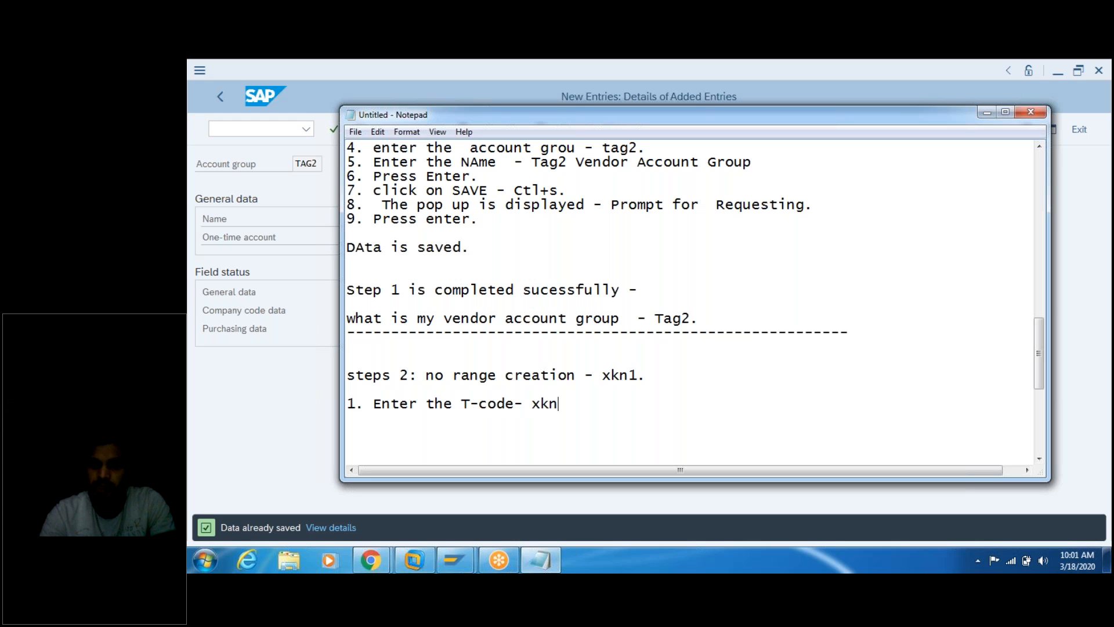
{"action": "type", "text": "1 in"}
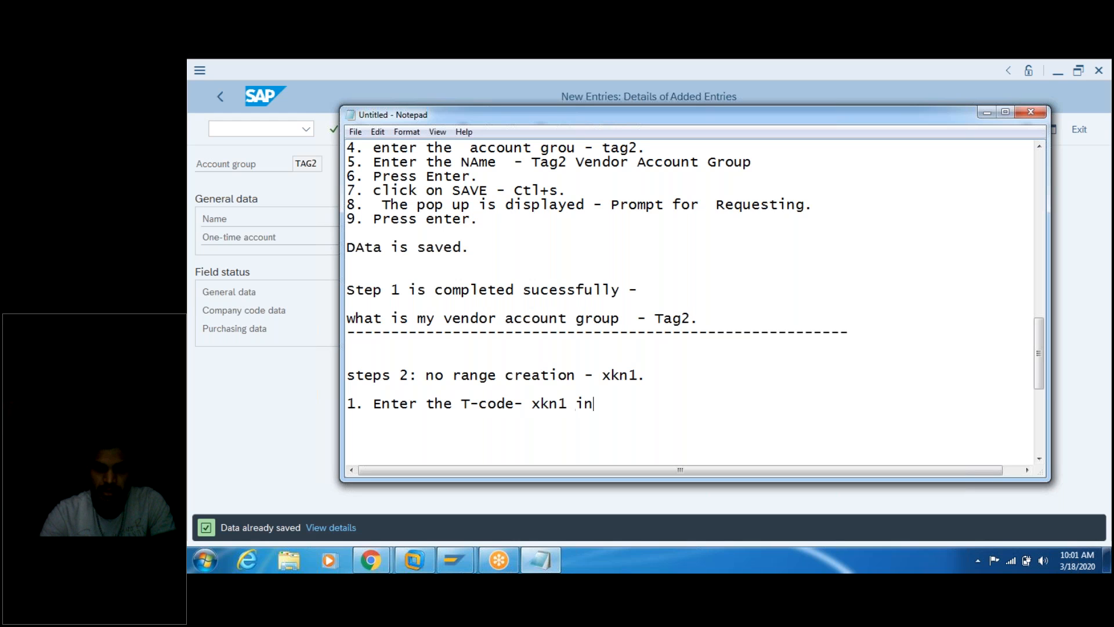
{"action": "type", "text": " the T-box."}
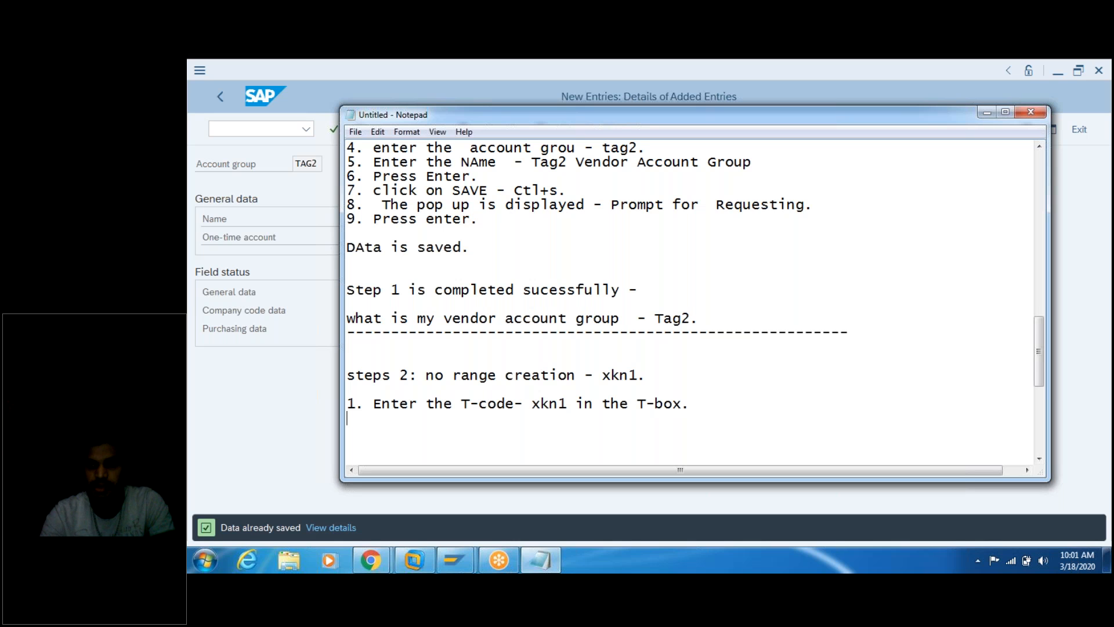
{"action": "key", "text": "Return"}
{"action": "type", "text": "2."}
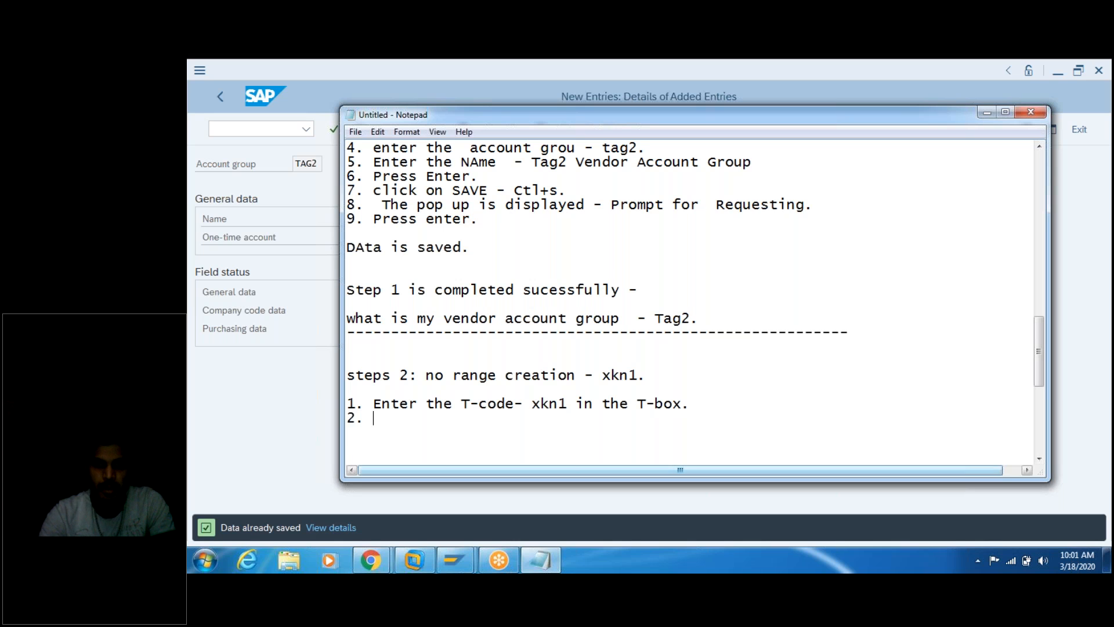
{"action": "mouse_move", "coordinate": [411, 564]}
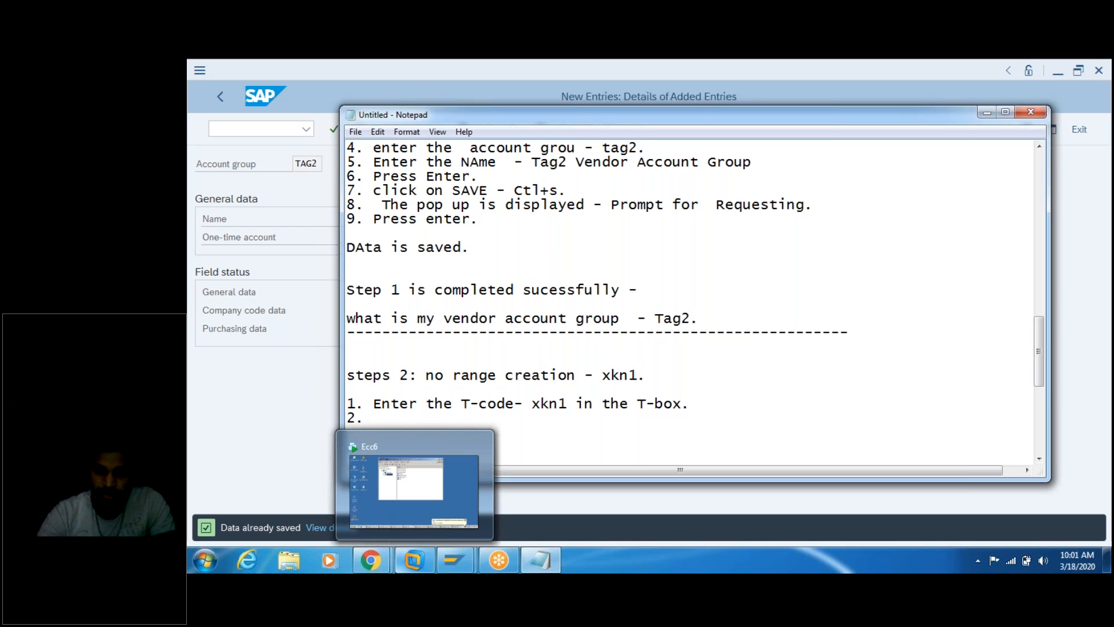
Step: Insert a blank line above '1. Enter the T-code- obd3.' under the steps 1 heading
{"action": "left_click", "coordinate": [543, 269]}
{"action": "key", "text": "Up"}
{"action": "key", "text": "Up"}
{"action": "key", "text": "Up"}
{"action": "key", "text": "Up"}
{"action": "key", "text": "Up"}
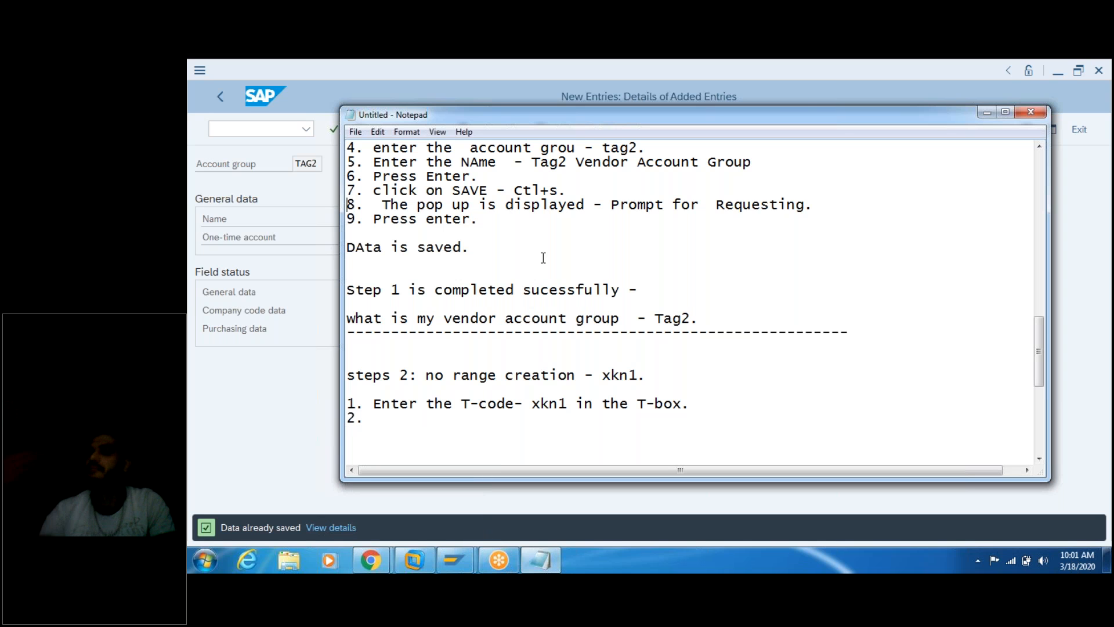
{"action": "key", "text": "Up"}
{"action": "key", "text": "Up"}
{"action": "key", "text": "Up"}
{"action": "key", "text": "Up"}
{"action": "key", "text": "Up"}
{"action": "key", "text": "Up"}
{"action": "key", "text": "Up"}
{"action": "key", "text": "Up"}
{"action": "key", "text": "Up"}
{"action": "key", "text": "Up"}
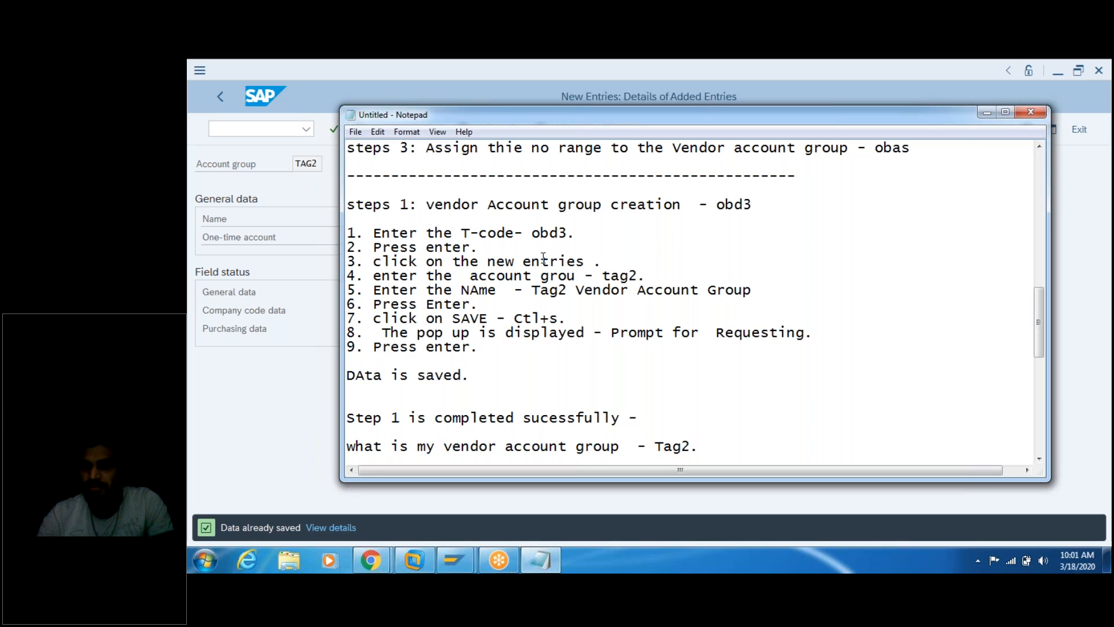
{"action": "key", "text": "Return"}
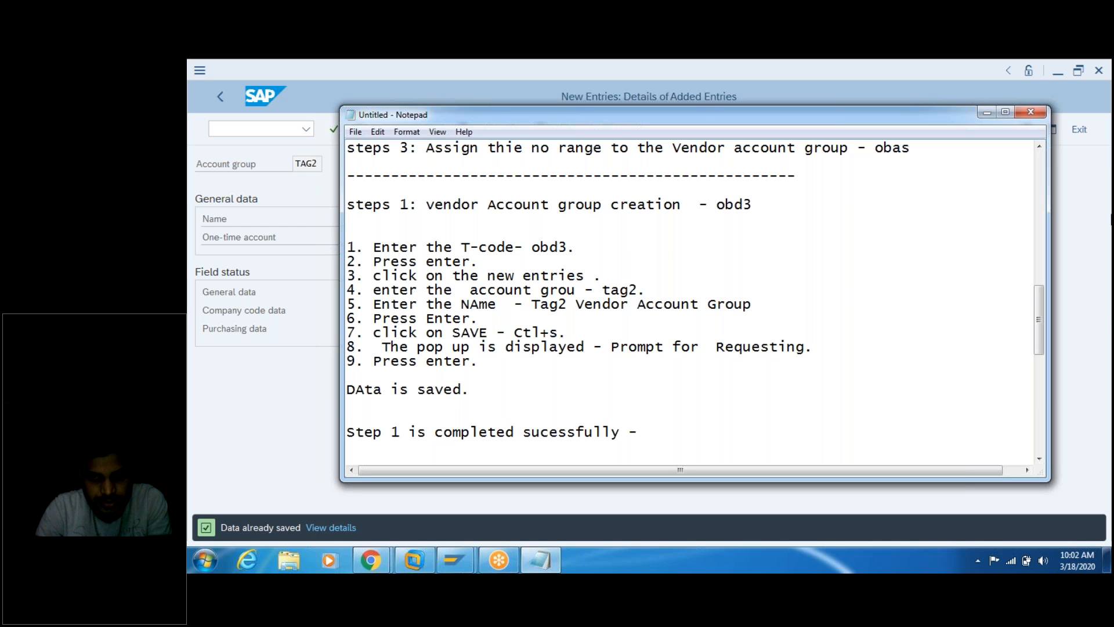
{"action": "left_click", "coordinate": [952, 502]}
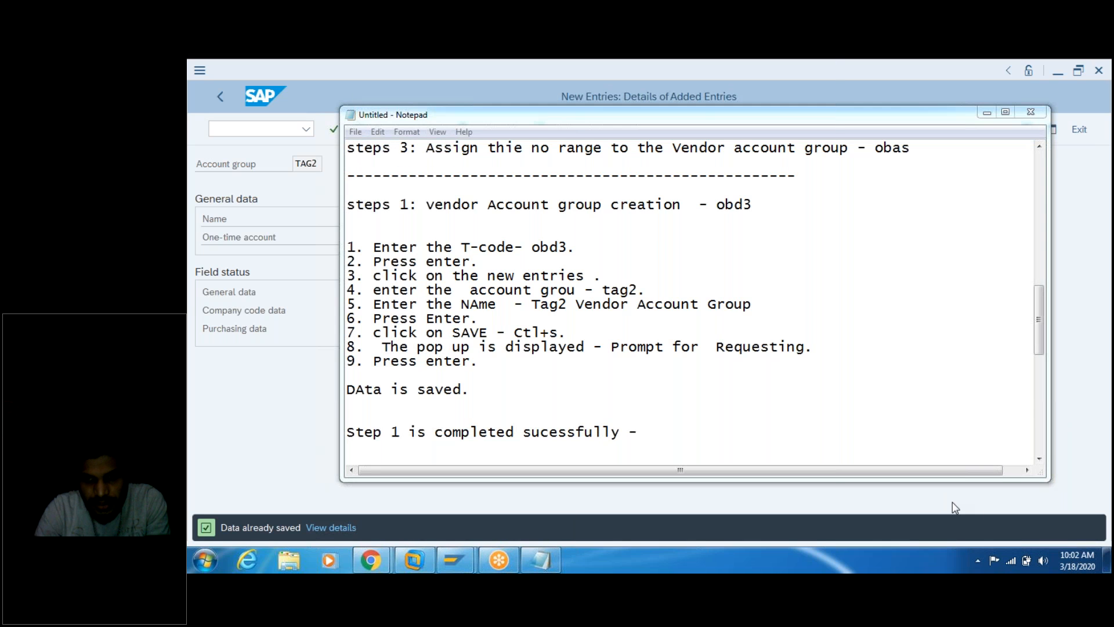
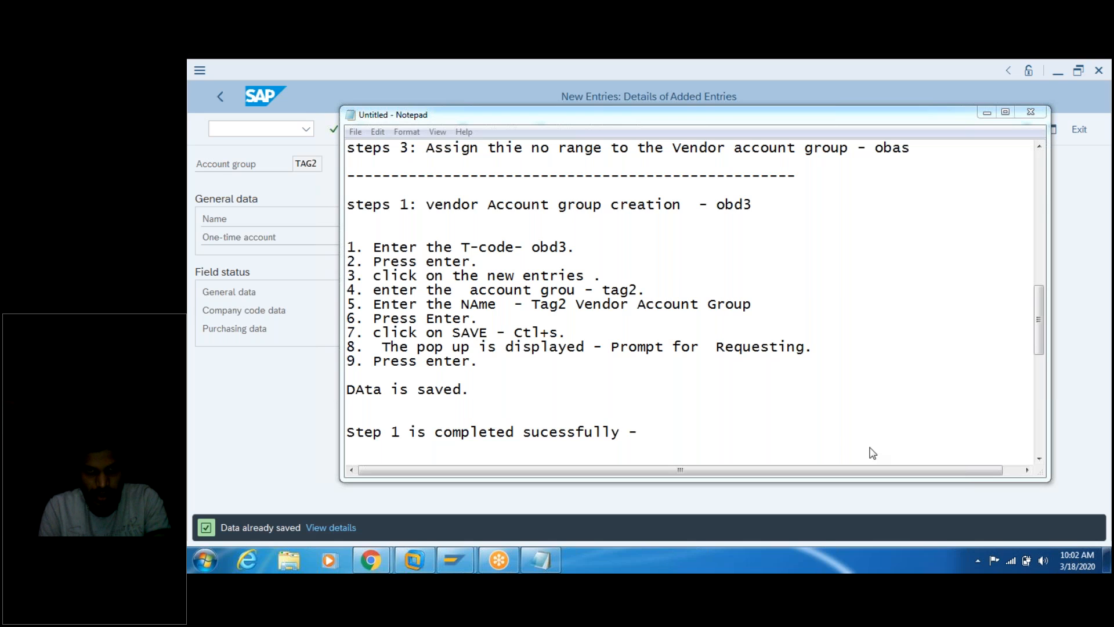
Step: Paste the SPRO menu path to Define Account Group with Screen Layout (vendor) under the steps 1 heading
{"action": "left_click", "coordinate": [364, 224]}
{"action": "key", "text": "ctrl+v"}
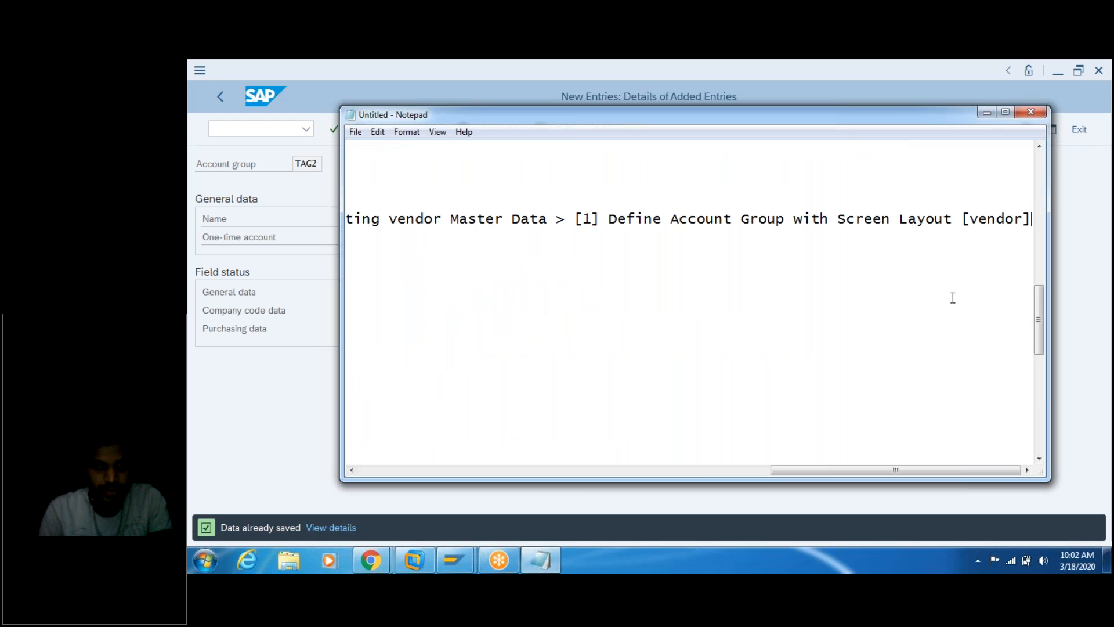
{"action": "left_click_drag", "start_coordinate": [814, 470], "coordinate": [364, 461]}
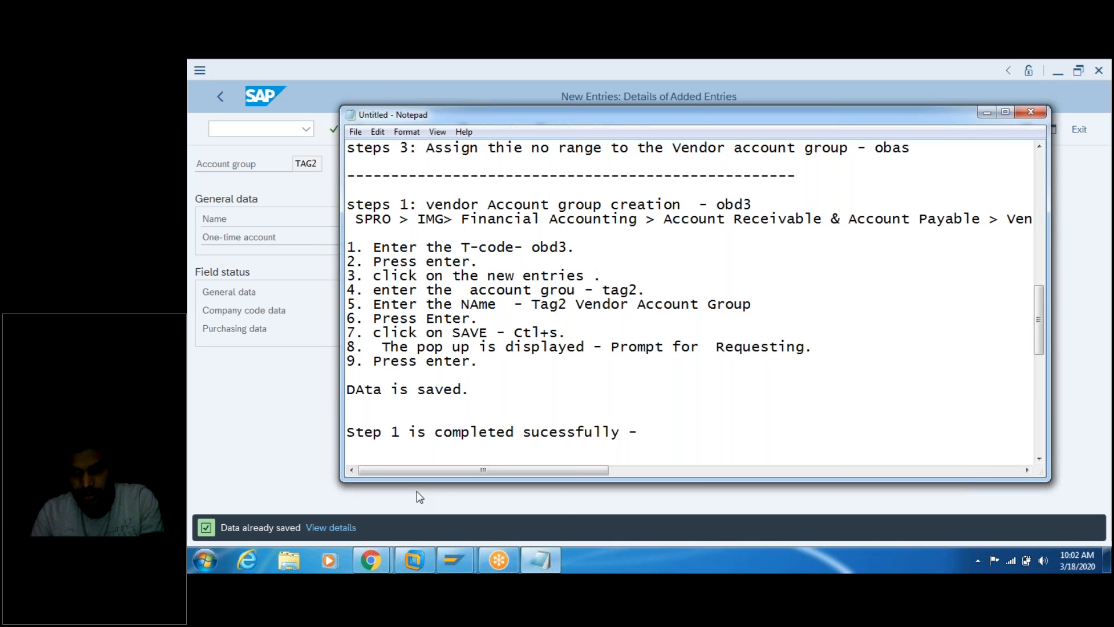
{"action": "left_click", "coordinate": [858, 544]}
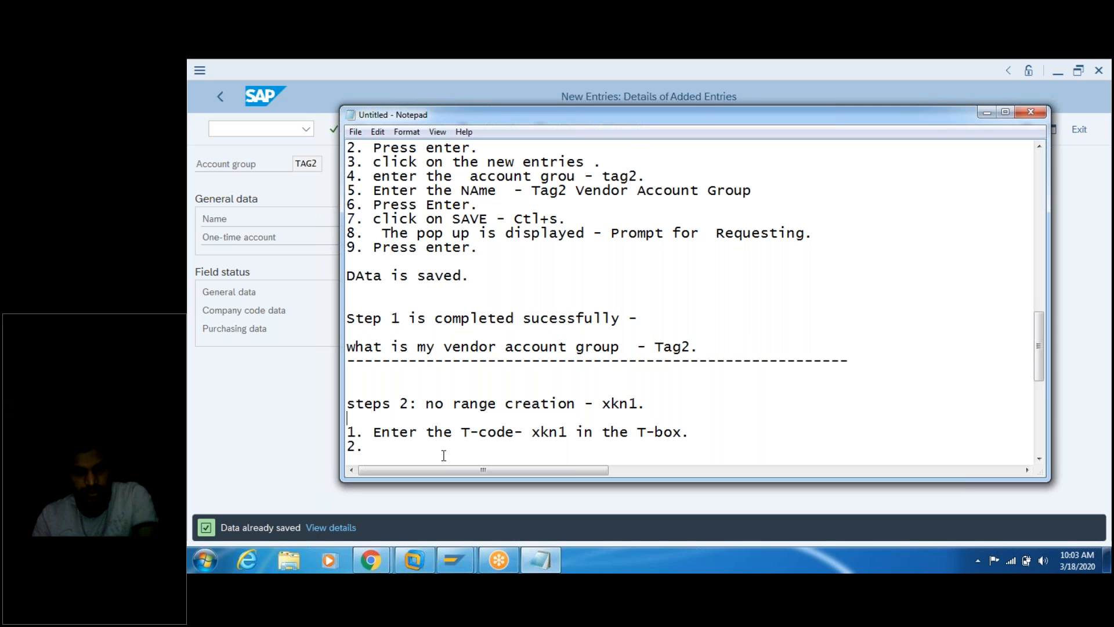
Step: Paste the SPRO path for creating number ranges under steps 2 and add blank lines below the list
{"action": "key", "text": "ctrl+v"}
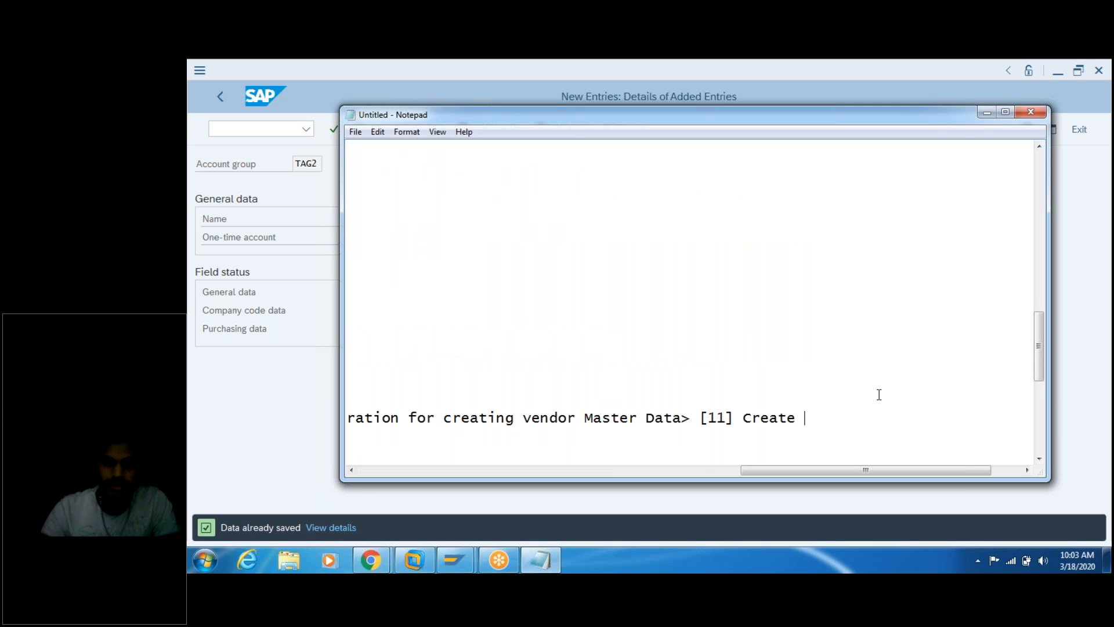
{"action": "left_click_drag", "start_coordinate": [780, 469], "coordinate": [364, 468]}
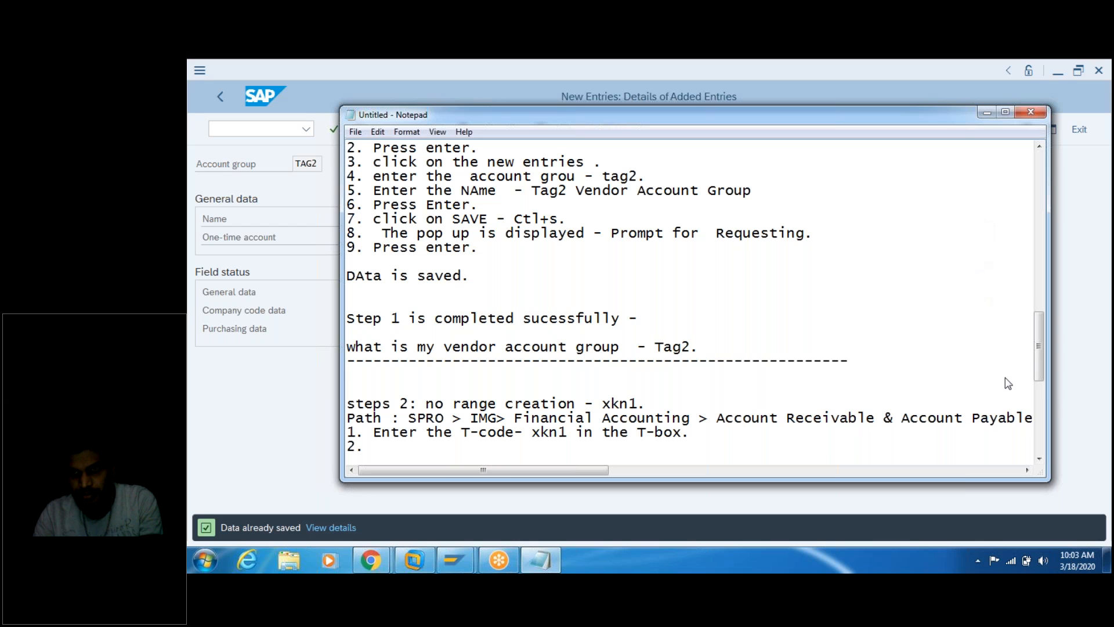
{"action": "left_click", "coordinate": [1051, 514]}
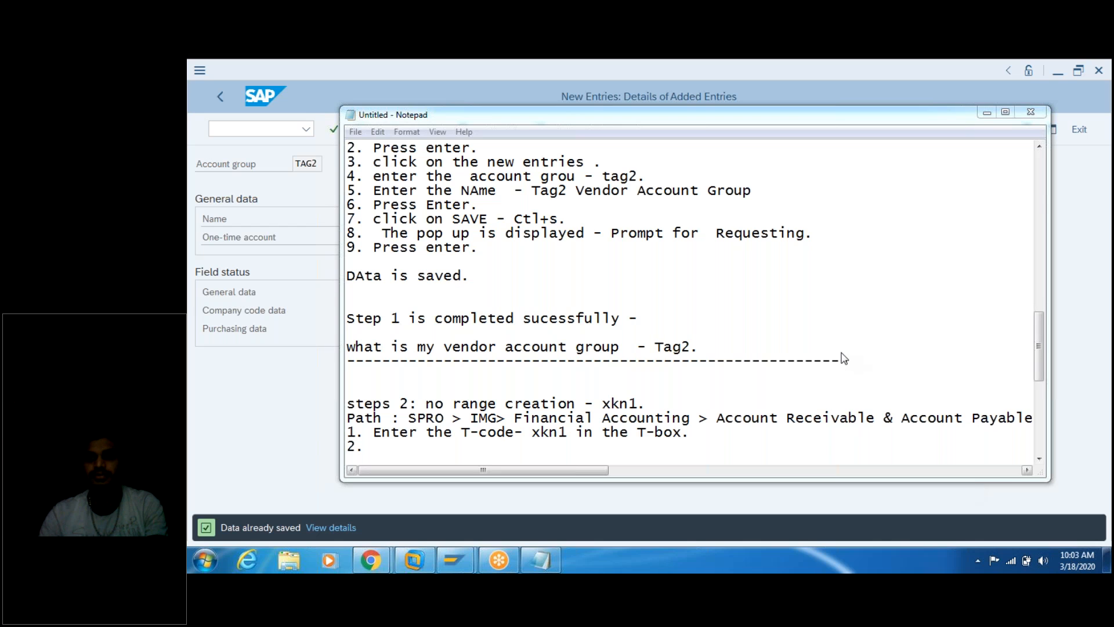
{"action": "left_click", "coordinate": [695, 434]}
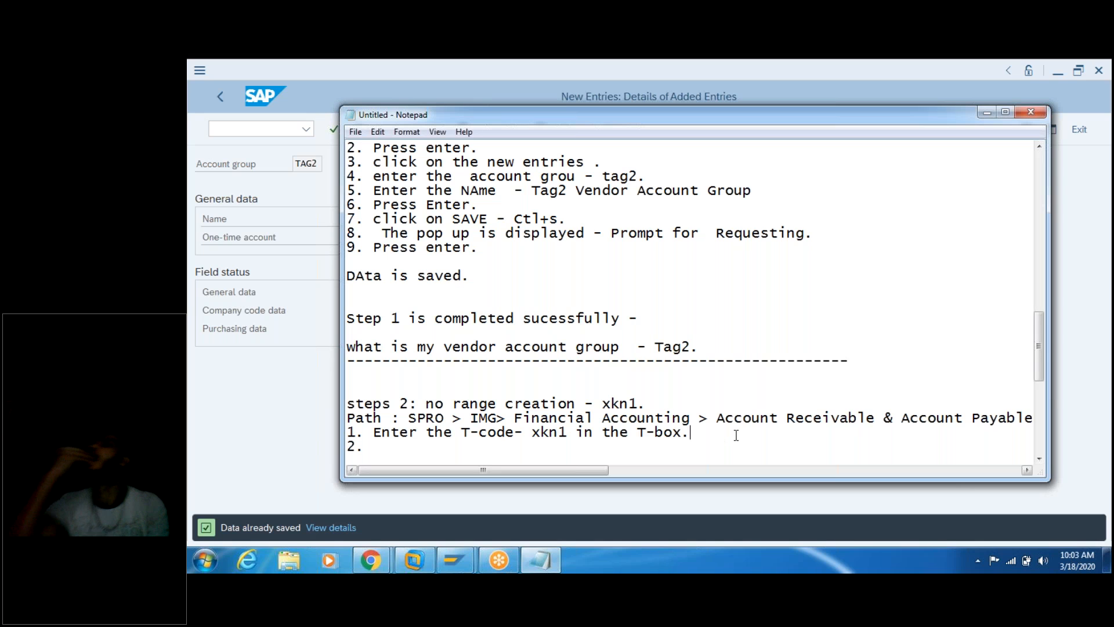
{"action": "key", "text": "Return"}
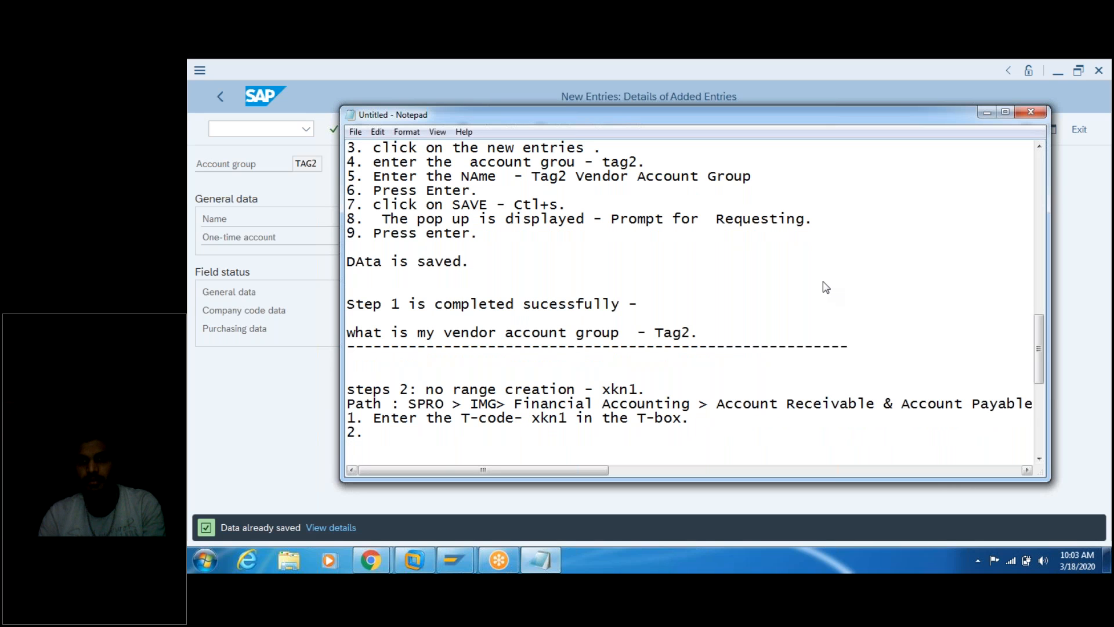
{"action": "left_click", "coordinate": [910, 342]}
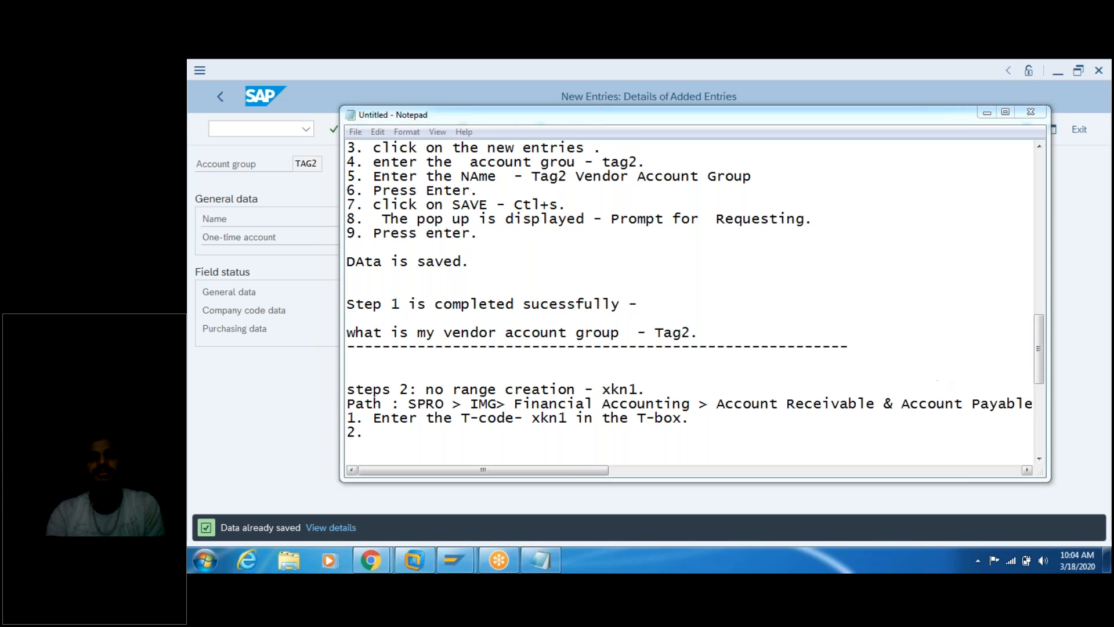
{"action": "left_click", "coordinate": [527, 436]}
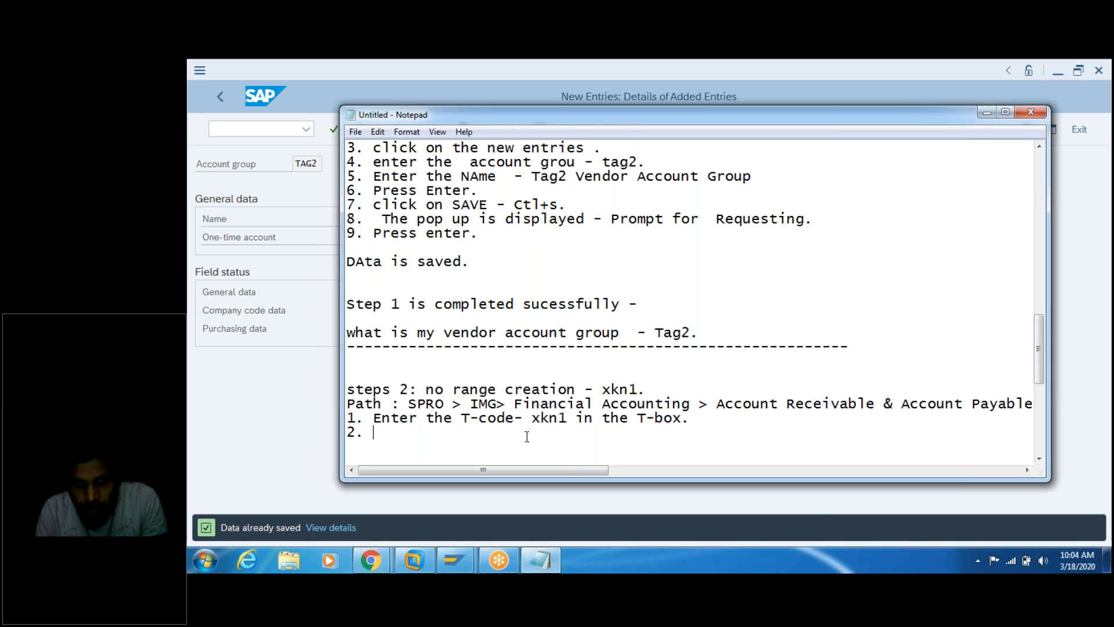
{"action": "key", "text": "Return"}
{"action": "key", "text": "Return"}
{"action": "key", "text": "Return"}
{"action": "key", "text": "Return"}
{"action": "key", "text": "Return"}
{"action": "key", "text": "Return"}
{"action": "key", "text": "Return"}
{"action": "key", "text": "Return"}
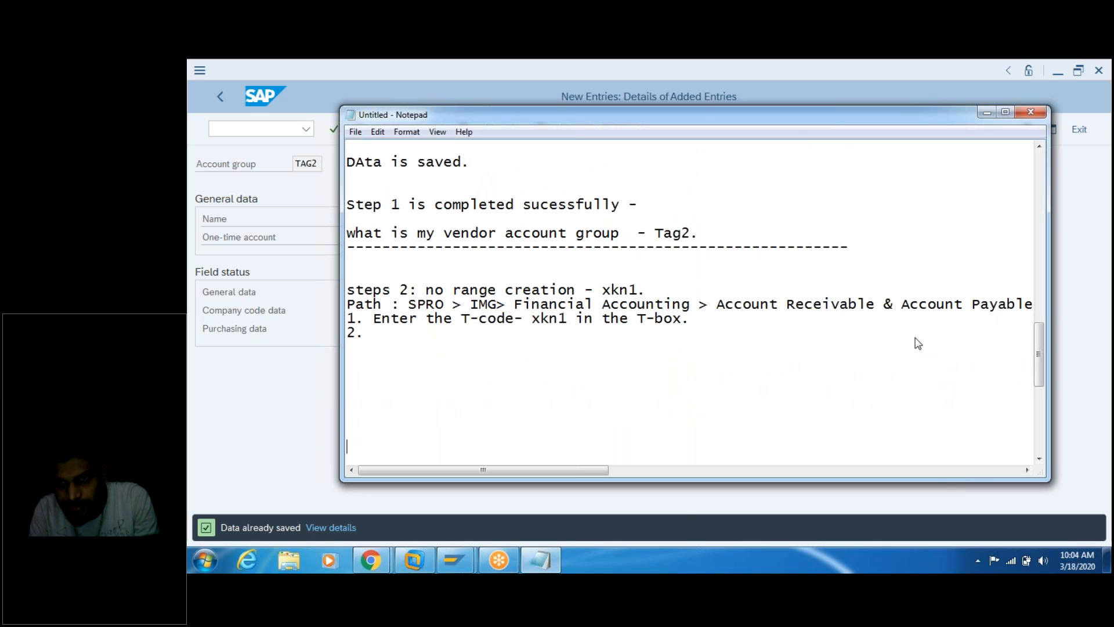
{"action": "left_click", "coordinate": [964, 223]}
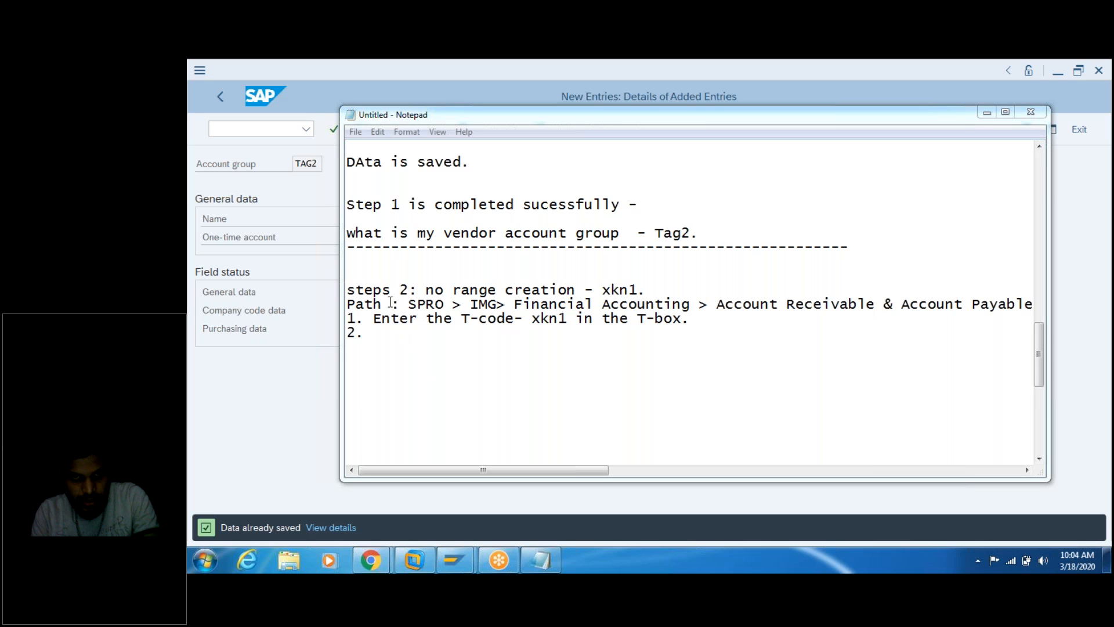
Step: Paste the '[12] Assign Number Ranges to Vendor Account Group' path at the bottom of the notes
{"action": "left_click", "coordinate": [376, 460]}
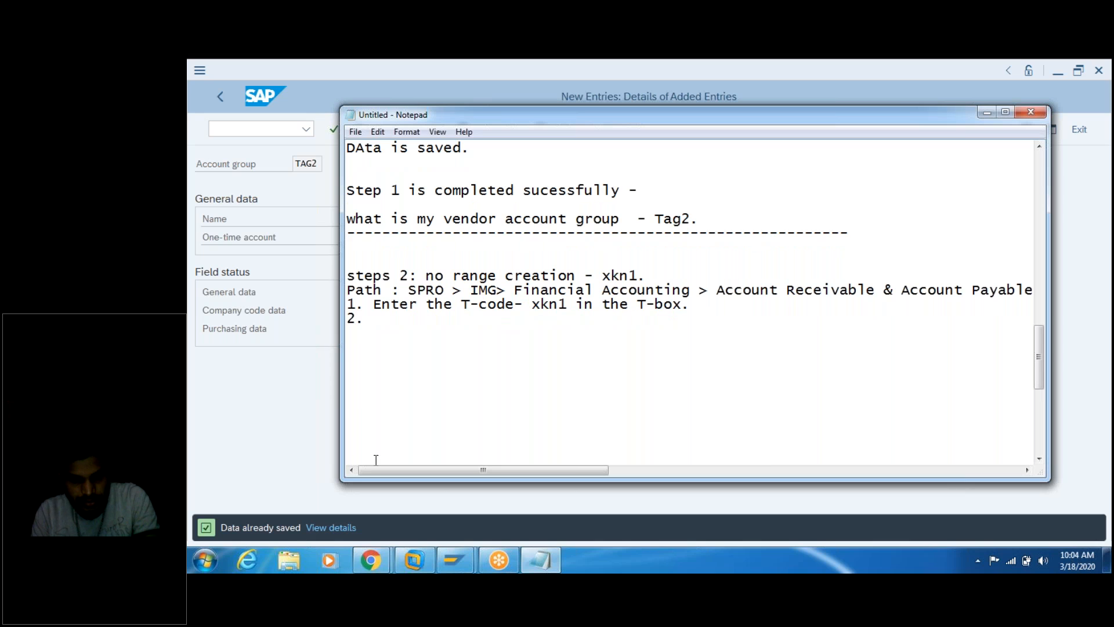
{"action": "key", "text": "ctrl+v"}
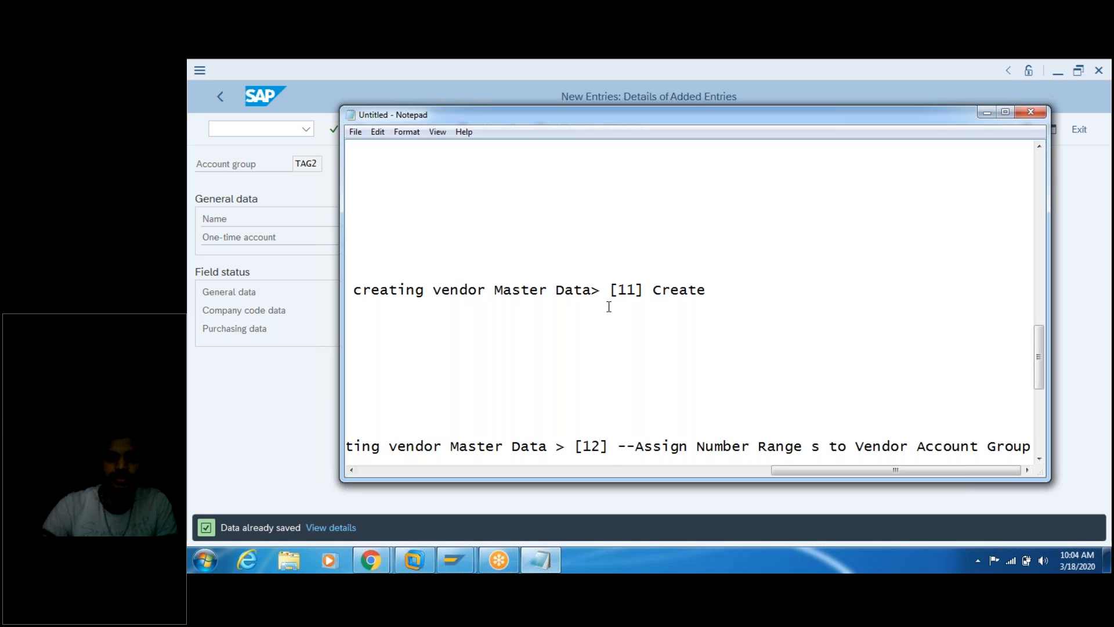
{"action": "left_click", "coordinate": [627, 319]}
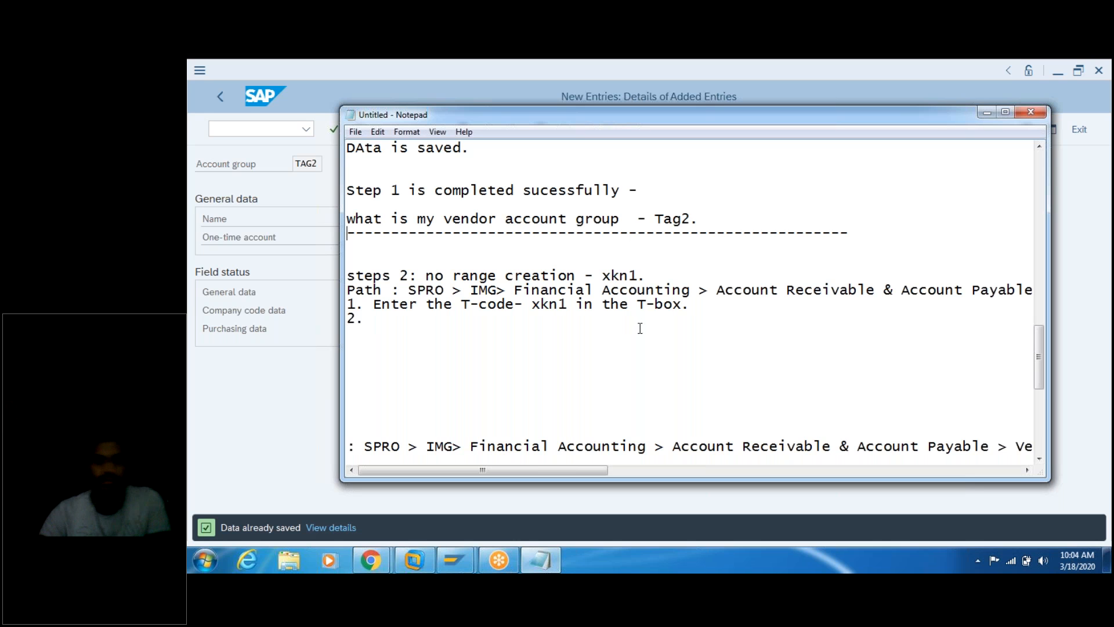
{"action": "scroll", "coordinate": [640, 328], "scroll_direction": "up", "scroll_amount": 5}
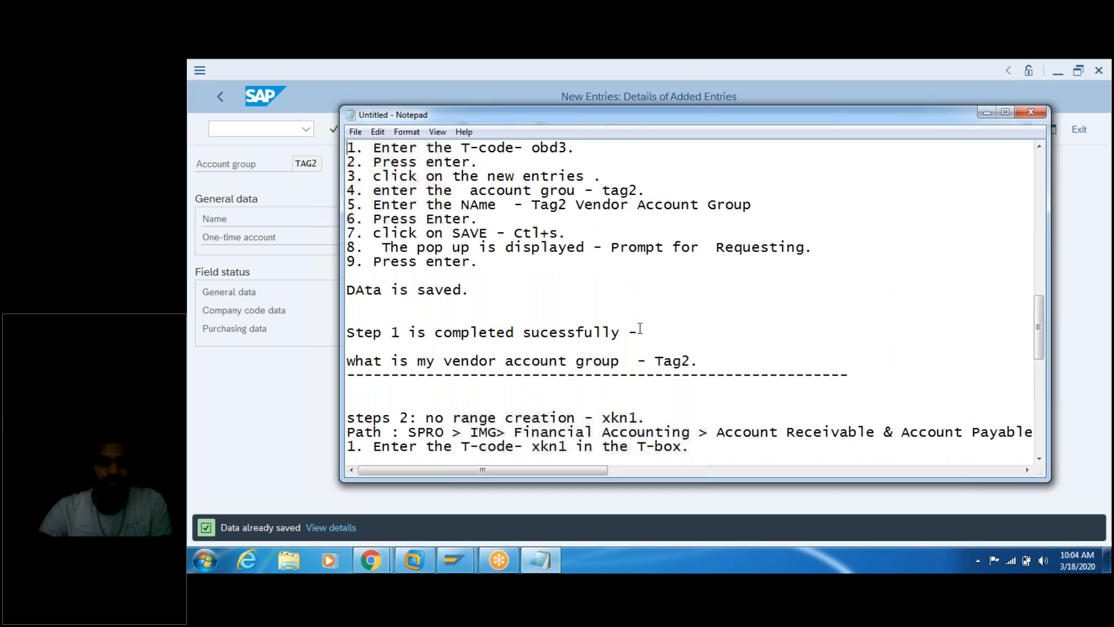
Step: Break the step 1 path before 'Vendor Accounts' and add the '[1] Define Account Group with Screen Layout [vendor]' line
{"action": "scroll", "coordinate": [639, 328], "scroll_direction": "up", "scroll_amount": 2}
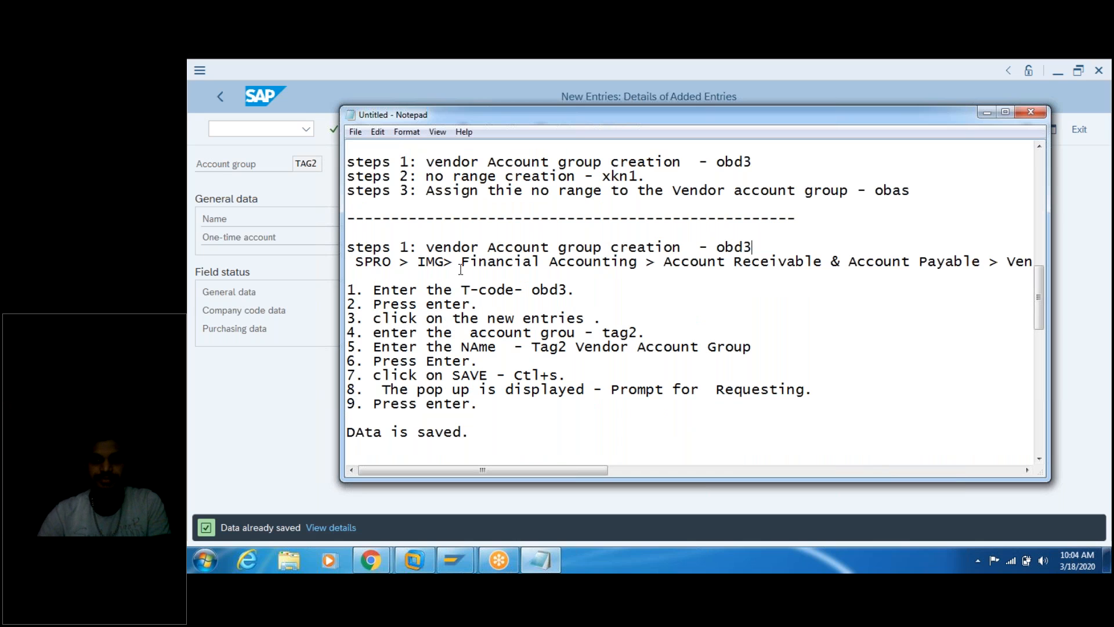
{"action": "left_click", "coordinate": [1007, 263]}
{"action": "key", "text": "Return"}
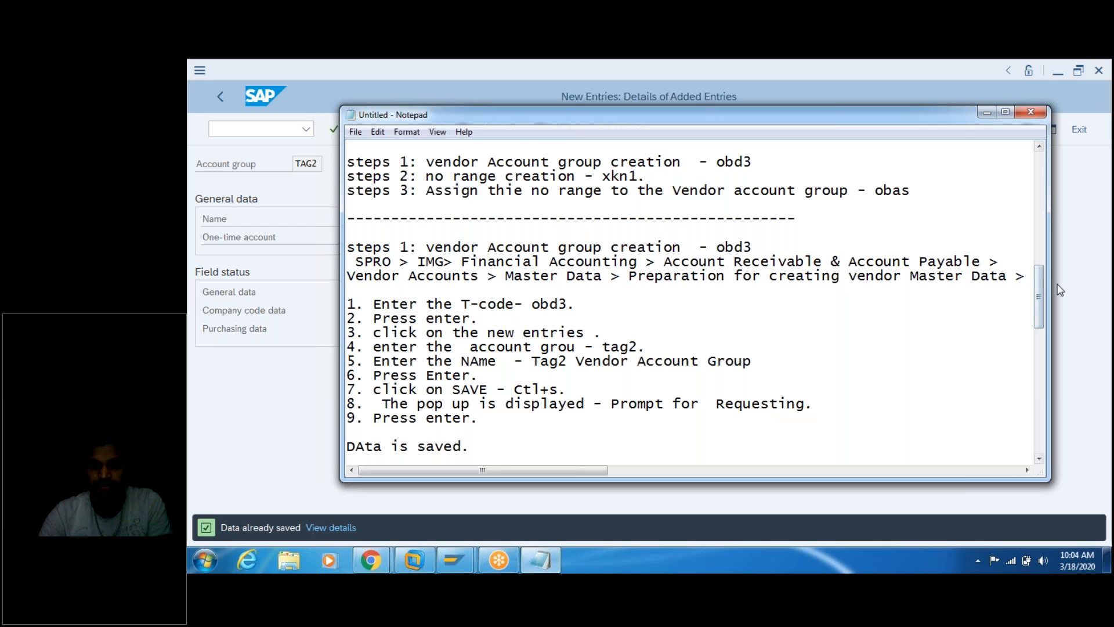
{"action": "type", "text": "[1] Define Account Group with Screen Layout [vendor]"}
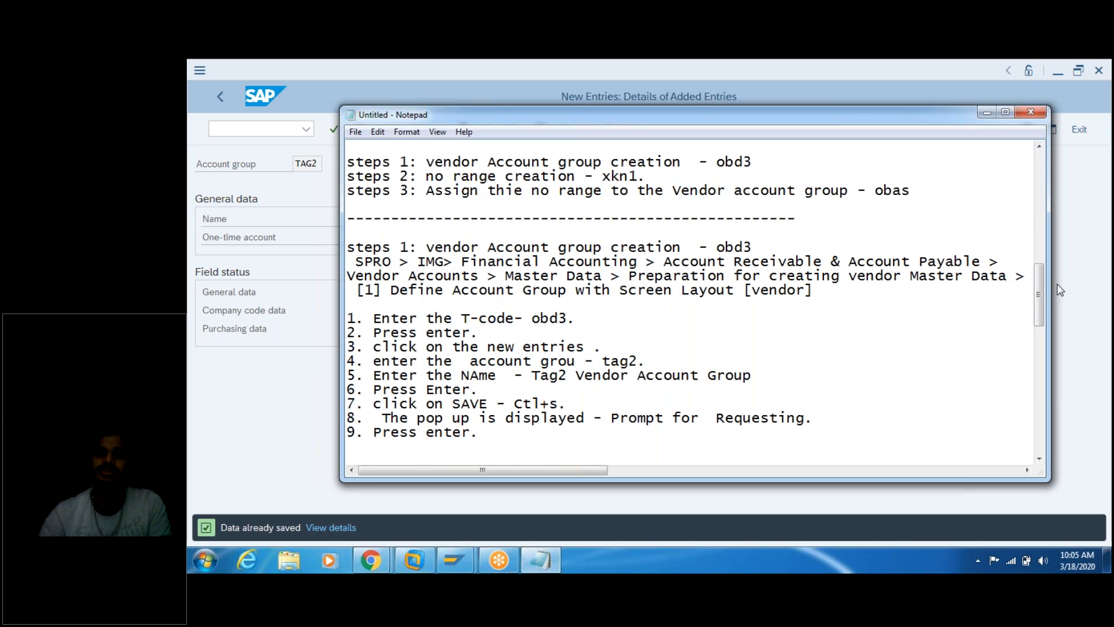
{"action": "key", "text": "Down"}
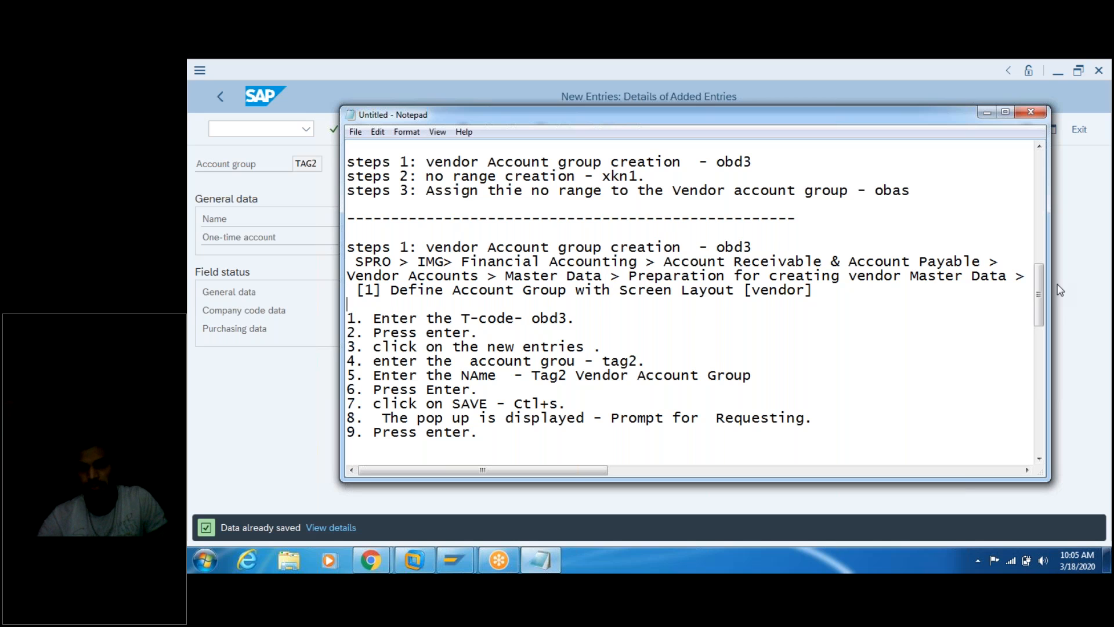
{"action": "key", "text": "Down"}
{"action": "key", "text": "Down"}
{"action": "key", "text": "Down"}
{"action": "key", "text": "Down"}
{"action": "key", "text": "Down"}
{"action": "key", "text": "Down"}
{"action": "key", "text": "Down"}
{"action": "key", "text": "Down"}
{"action": "key", "text": "Down"}
{"action": "key", "text": "Down"}
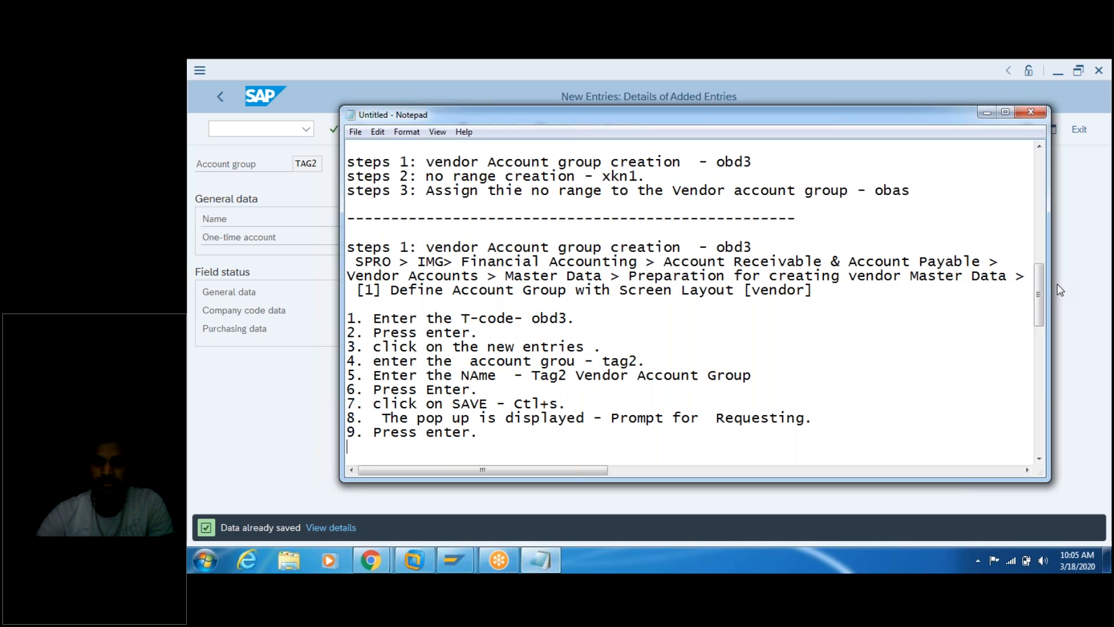
{"action": "key", "text": "Down"}
{"action": "key", "text": "Down"}
{"action": "key", "text": "Down"}
{"action": "key", "text": "Down"}
{"action": "key", "text": "Down"}
{"action": "key", "text": "Down"}
{"action": "key", "text": "Down"}
{"action": "key", "text": "Down"}
{"action": "key", "text": "Down"}
{"action": "key", "text": "Down"}
{"action": "key", "text": "Down"}
{"action": "key", "text": "Down"}
{"action": "key", "text": "Down"}
{"action": "key", "text": "Down"}
{"action": "key", "text": "Down"}
{"action": "key", "text": "Down"}
{"action": "key", "text": "Down"}
{"action": "key", "text": "Down"}
{"action": "key", "text": "Down"}
{"action": "key", "text": "Down"}
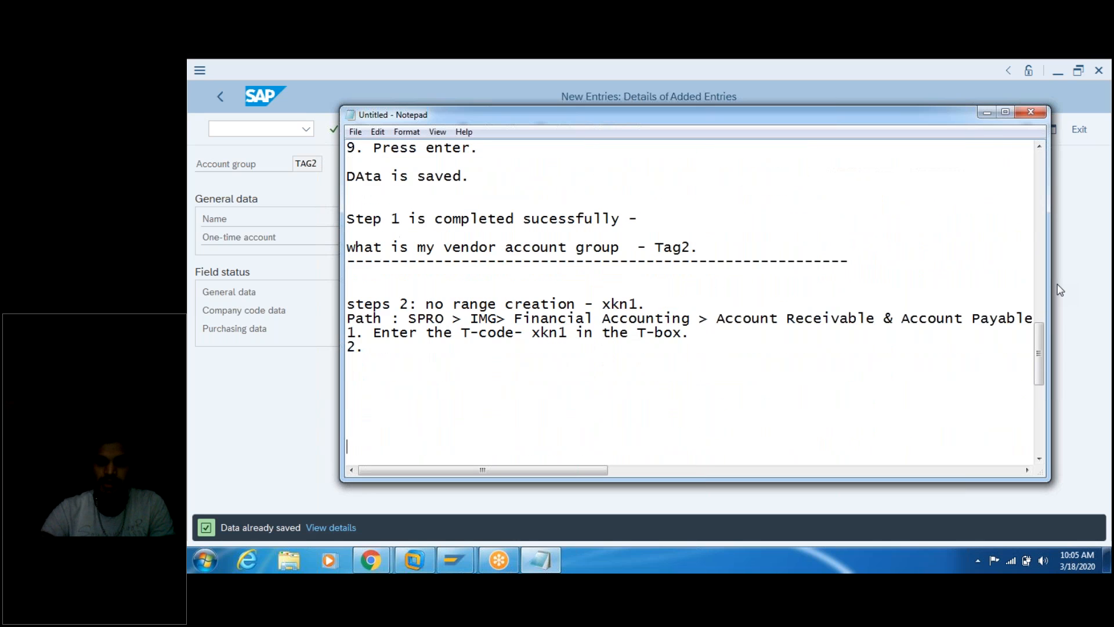
Step: Break the step 2 SPRO path after 'Payable >' and add a '[11] Create' line after it
{"action": "left_click", "coordinate": [841, 319]}
{"action": "key", "text": "Right"}
{"action": "key", "text": "Right"}
{"action": "key", "text": "Right"}
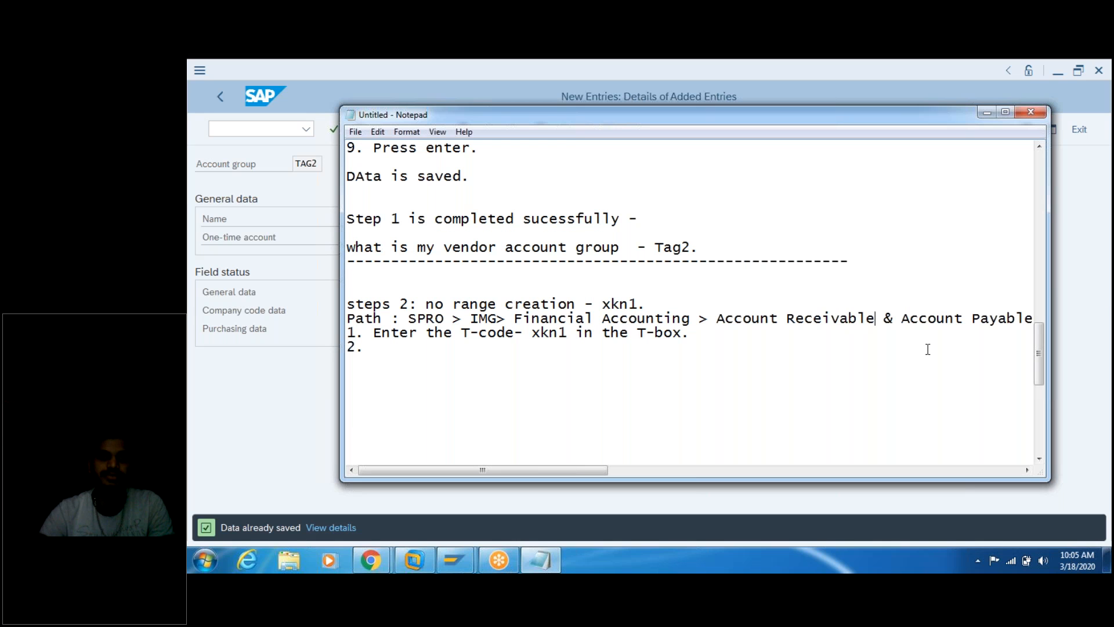
{"action": "key", "text": "Right"}
{"action": "key", "text": "Right"}
{"action": "key", "text": "Right"}
{"action": "key", "text": "Right"}
{"action": "key", "text": "Right"}
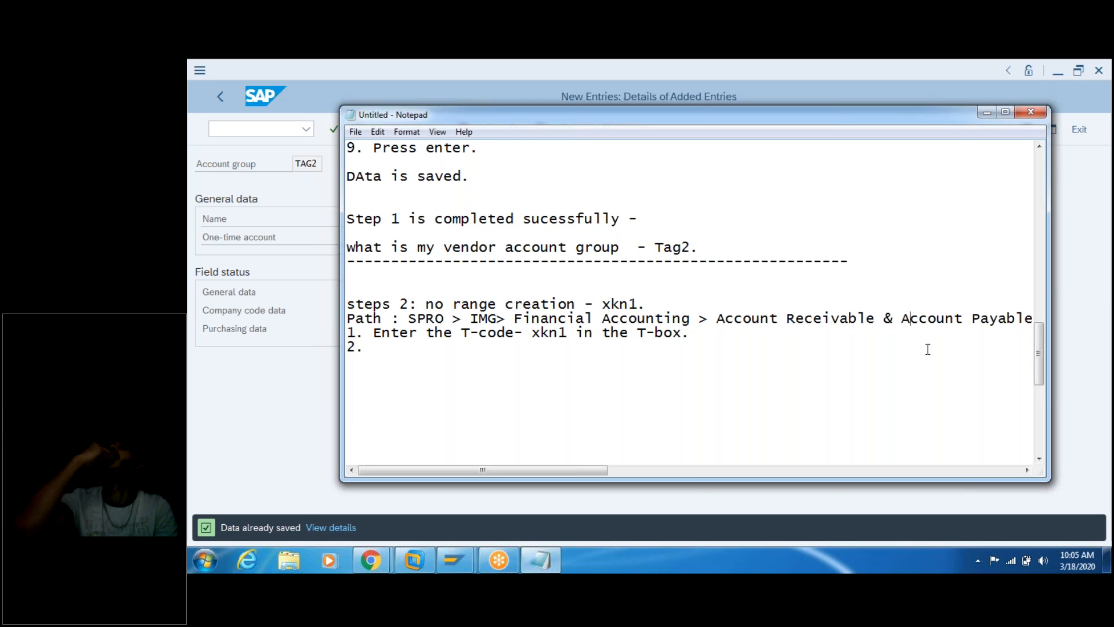
{"action": "key", "text": "Right"}
{"action": "key", "text": "Right"}
{"action": "key", "text": "Right"}
{"action": "key", "text": "Right"}
{"action": "key", "text": "Right"}
{"action": "key", "text": "Right"}
{"action": "key", "text": "Right"}
{"action": "key", "text": "Right"}
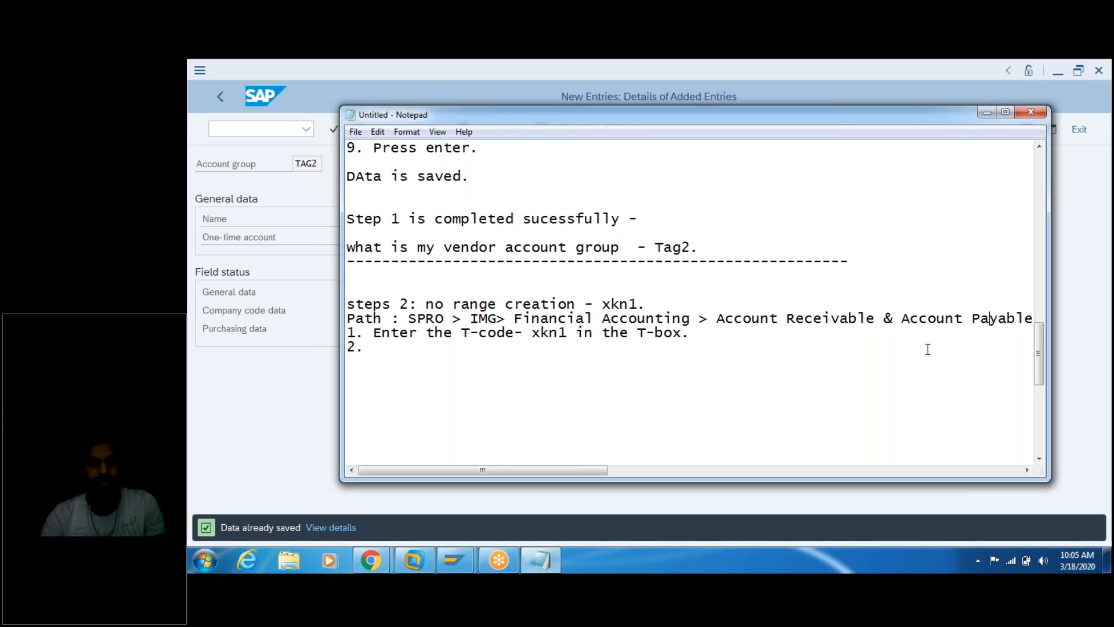
{"action": "key", "text": "Right"}
{"action": "key", "text": "Right"}
{"action": "key", "text": "Right"}
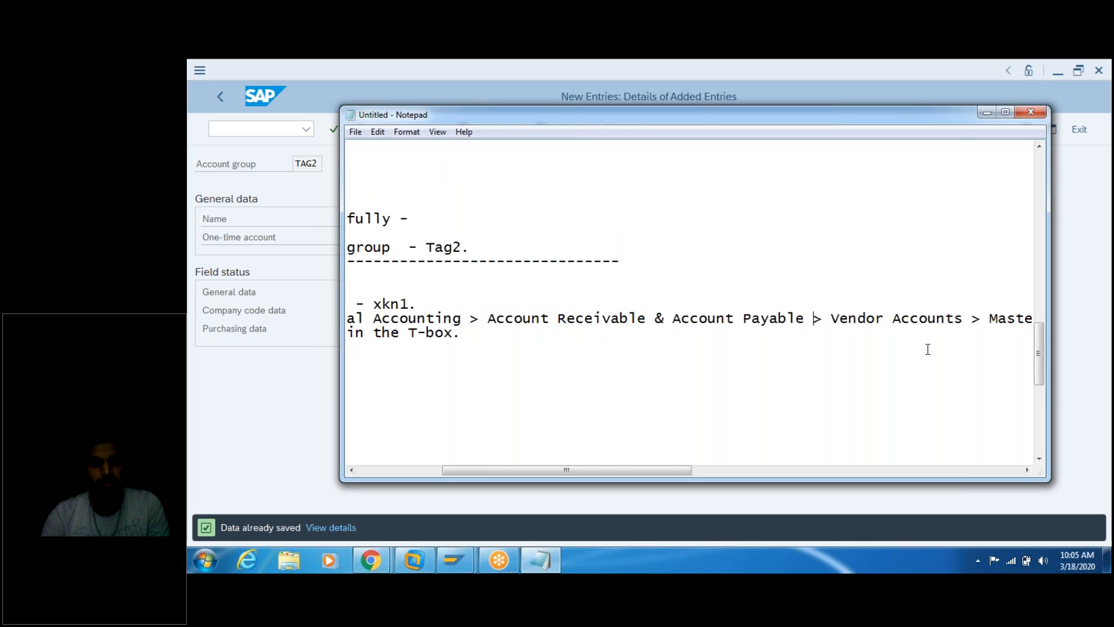
{"action": "key", "text": "Right"}
{"action": "key", "text": "Right"}
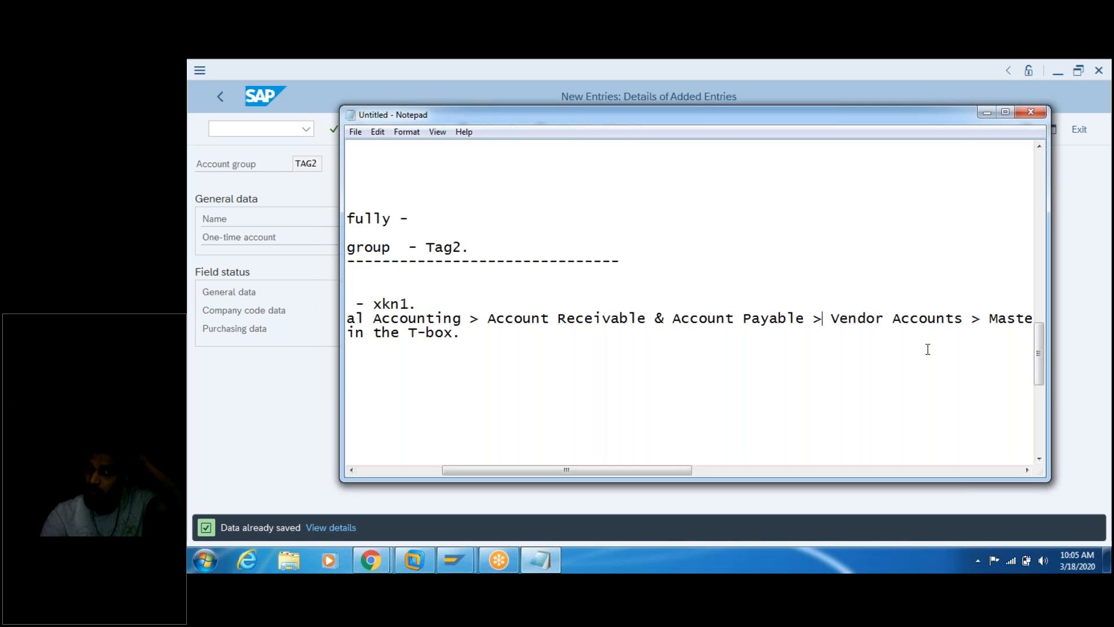
{"action": "key", "text": "Return"}
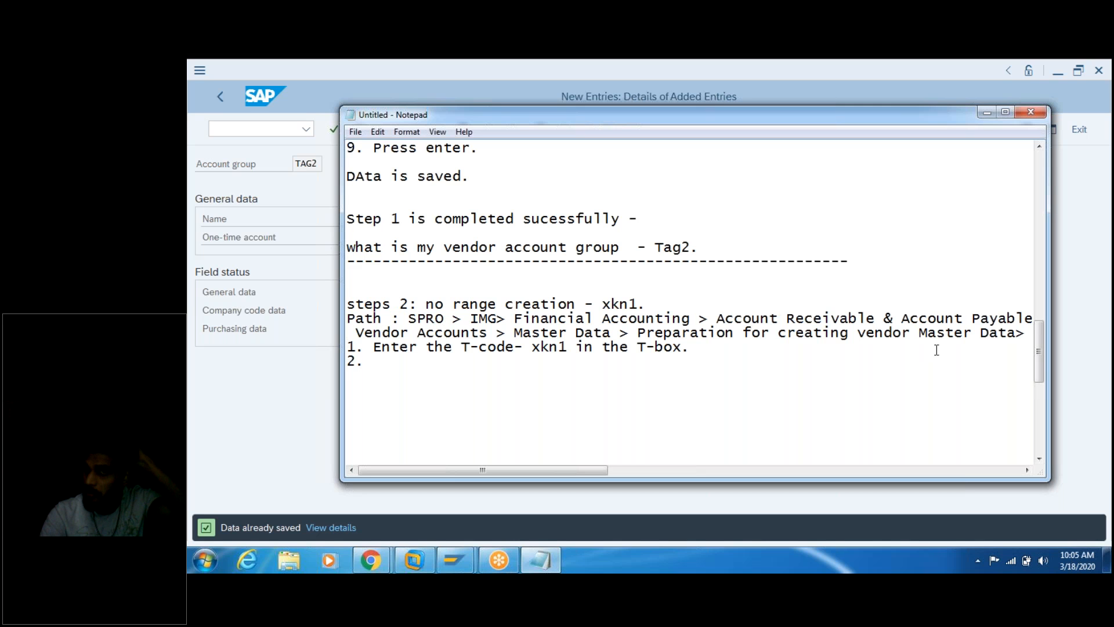
{"action": "left_click", "coordinate": [1032, 334]}
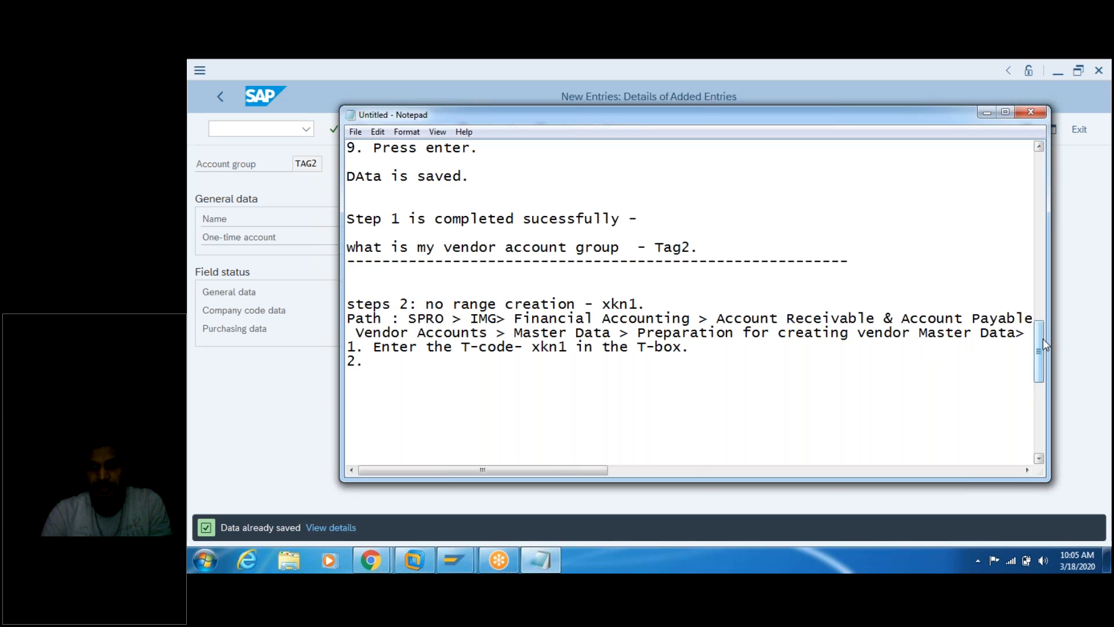
{"action": "key", "text": "Return"}
{"action": "type", "text": "[11] Create"}
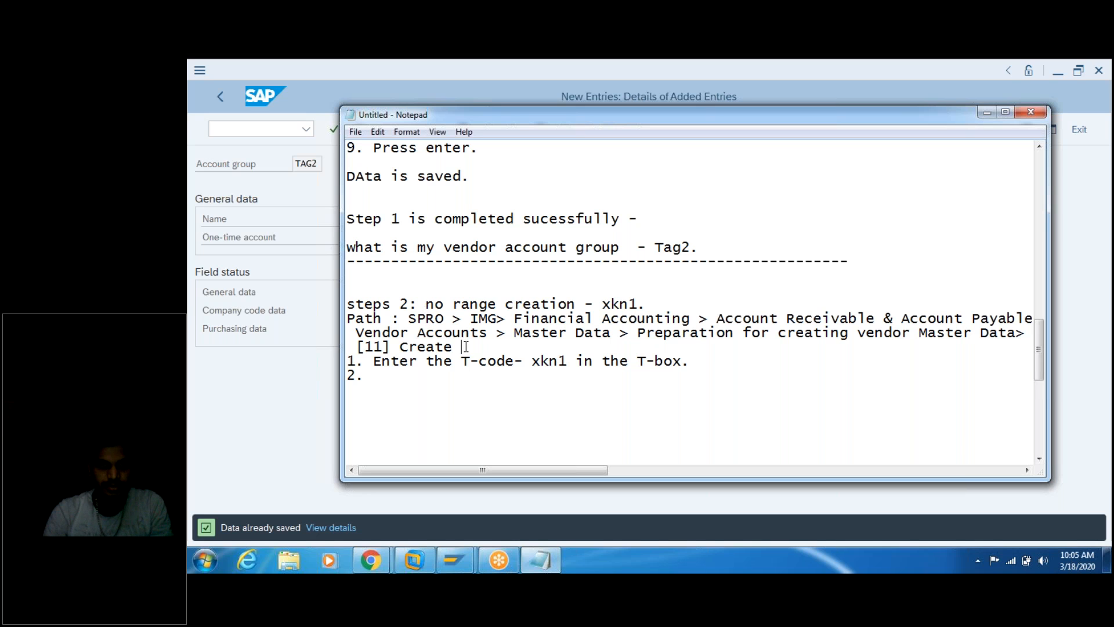
{"action": "left_click", "coordinate": [285, 389]}
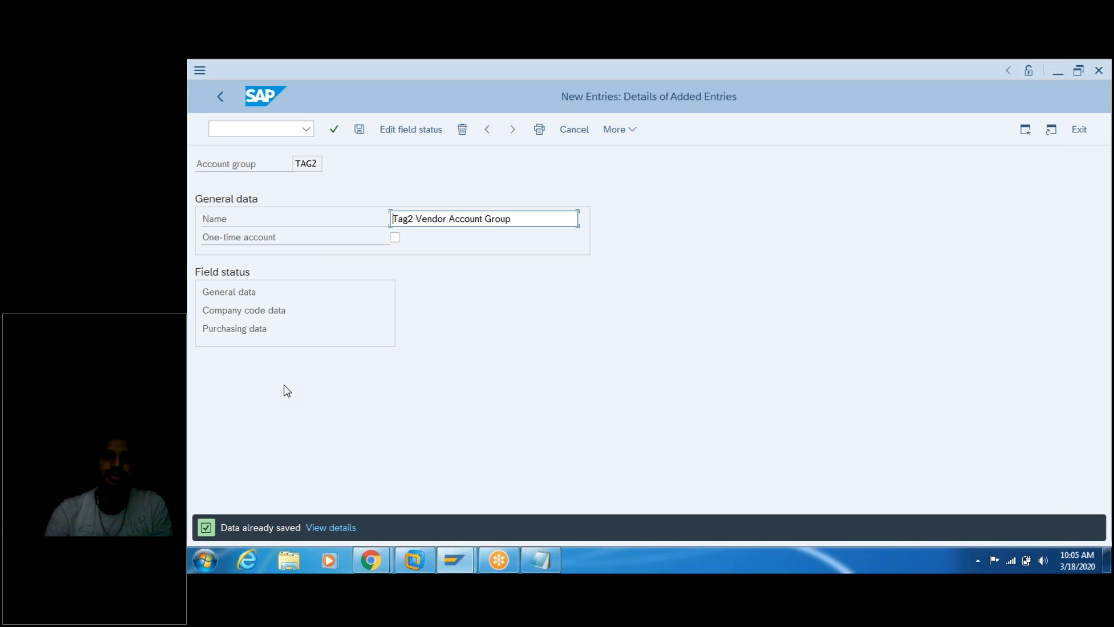
Step: Enter /n to leave the TAG2 account group screen for SAP Easy Access, then begin typing 'sp'
{"action": "left_click", "coordinate": [538, 561]}
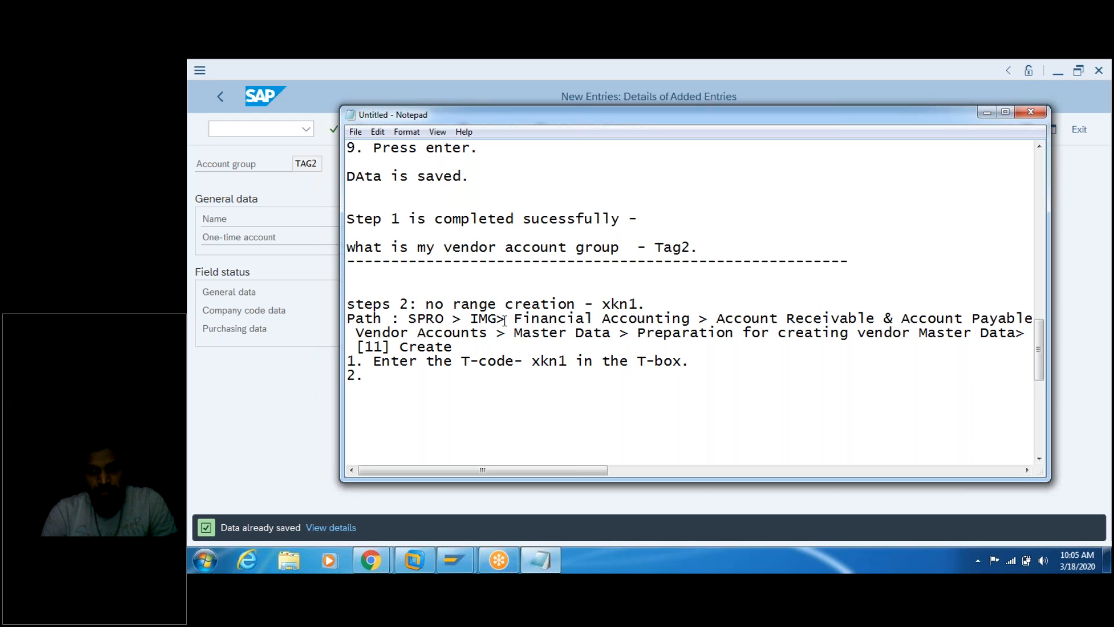
{"action": "left_click", "coordinate": [284, 385]}
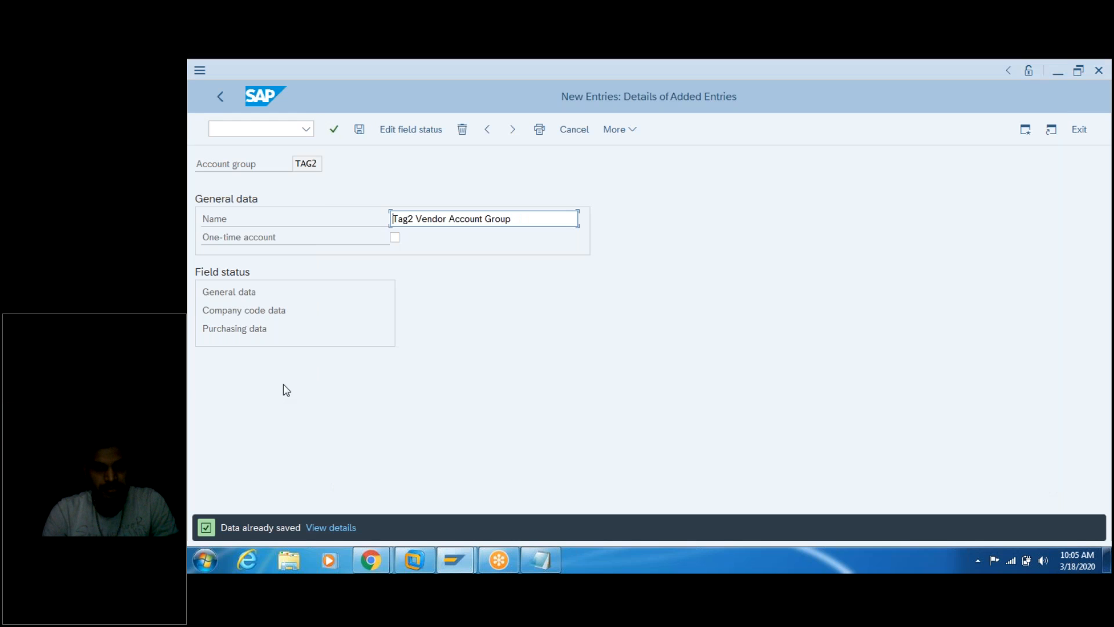
{"action": "left_click", "coordinate": [271, 127]}
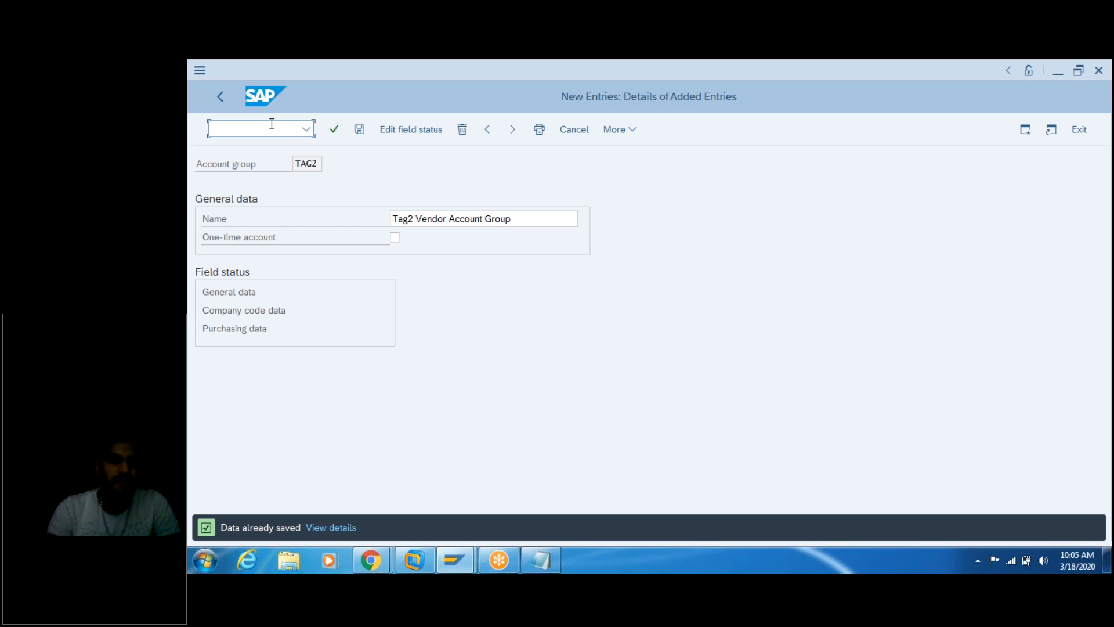
{"action": "type", "text": "/n"}
{"action": "key", "text": "Return"}
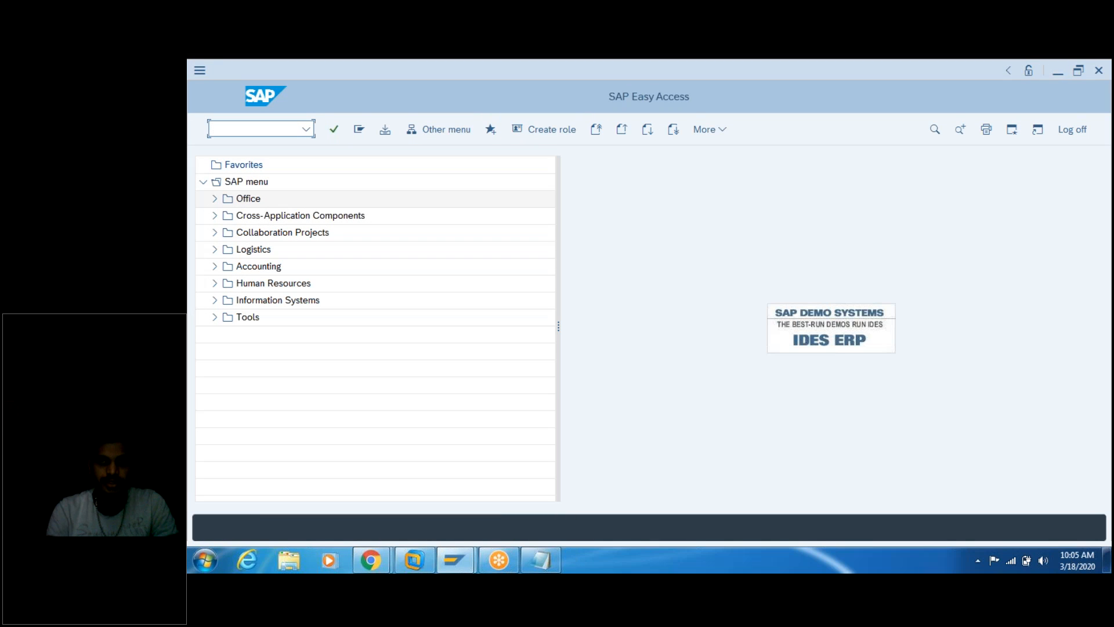
{"action": "type", "text": "sp"}
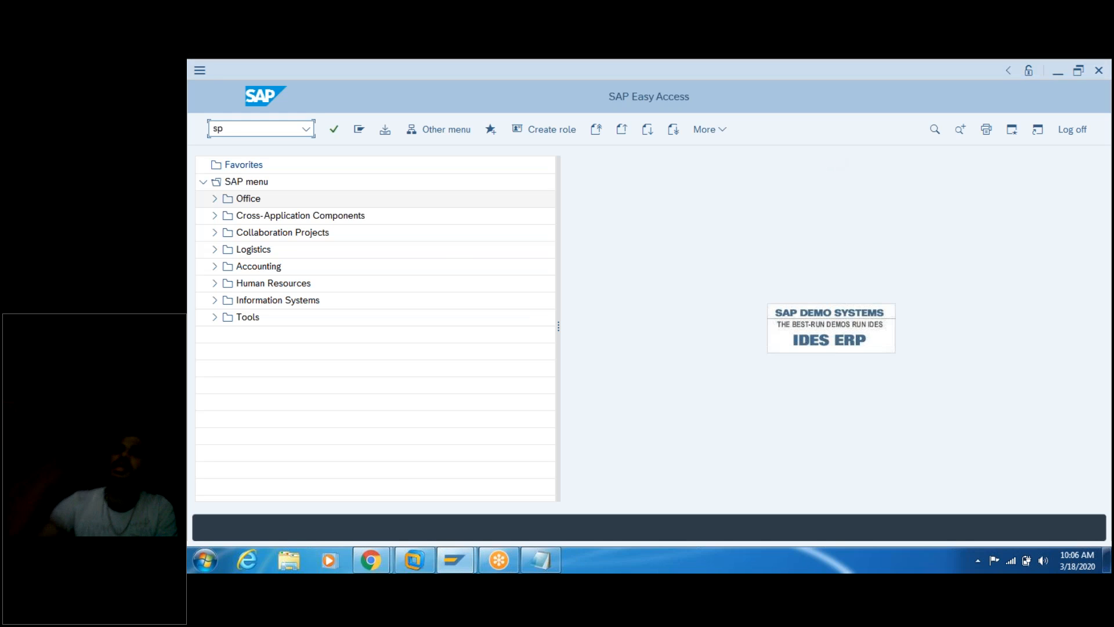
Step: Run SPRO, open the SAP Reference IMG and expand Financial Accounting
{"action": "type", "text": "ro"}
{"action": "key", "text": "Return"}
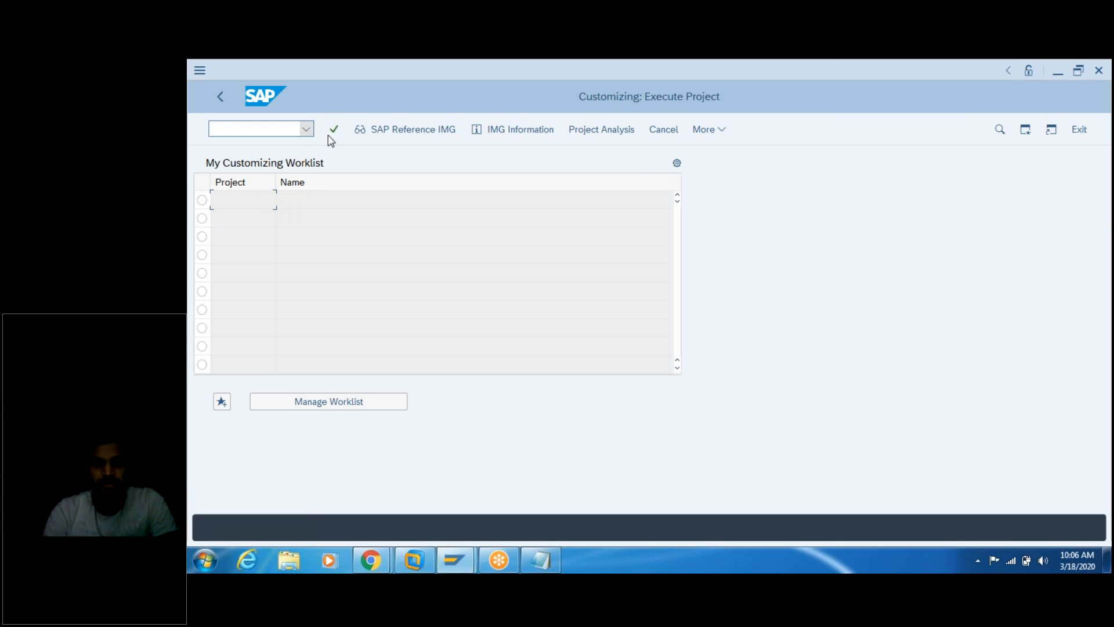
{"action": "left_click", "coordinate": [408, 130]}
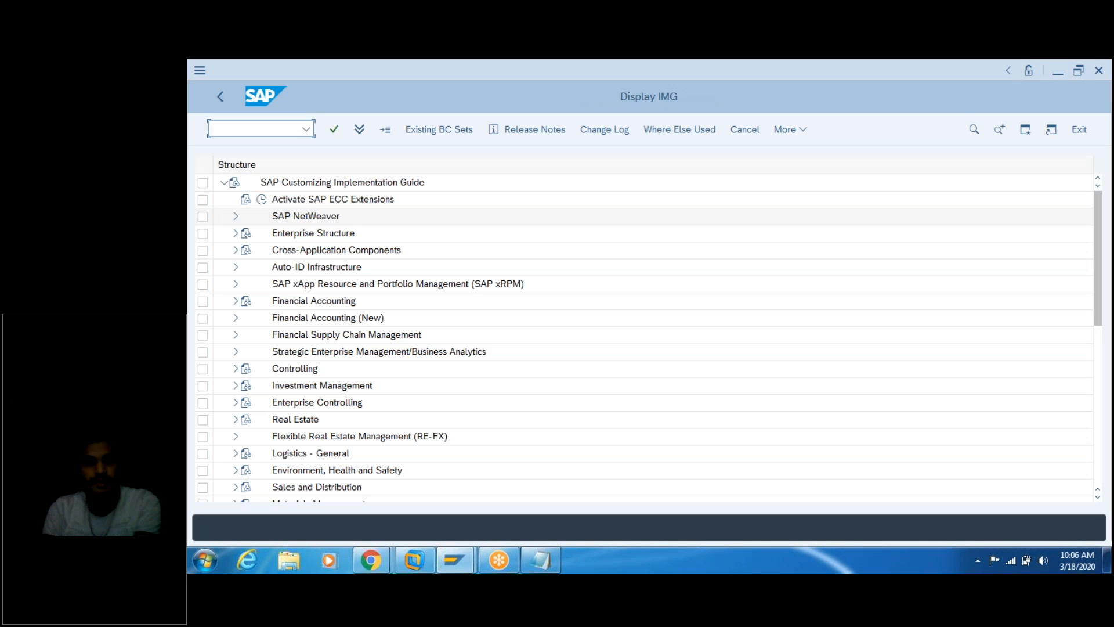
{"action": "left_click", "coordinate": [236, 301]}
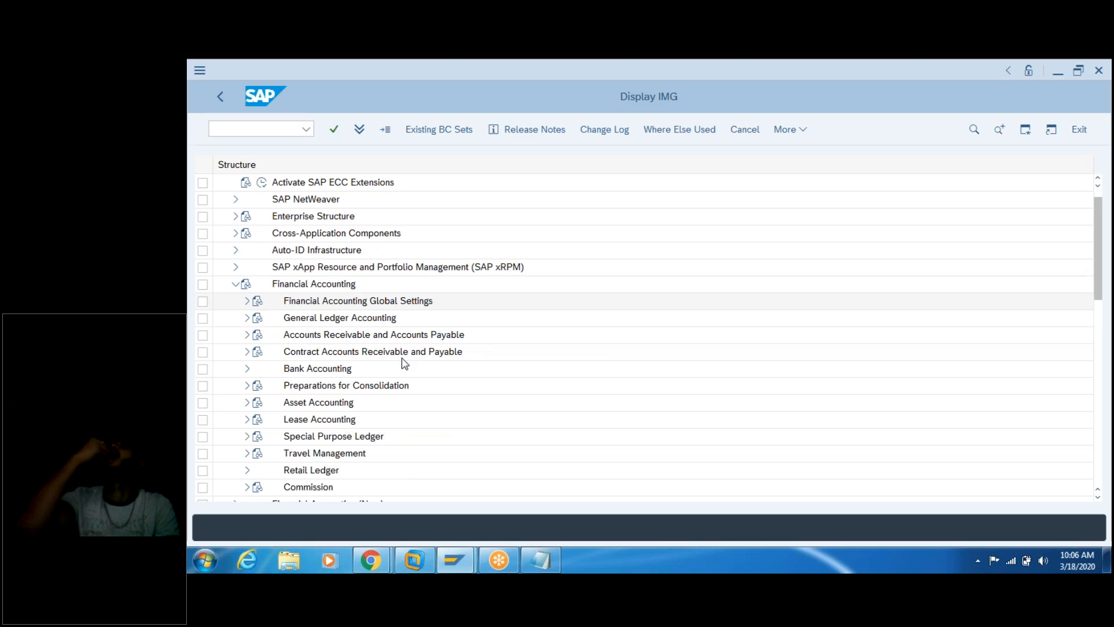
{"action": "left_click", "coordinate": [541, 559]}
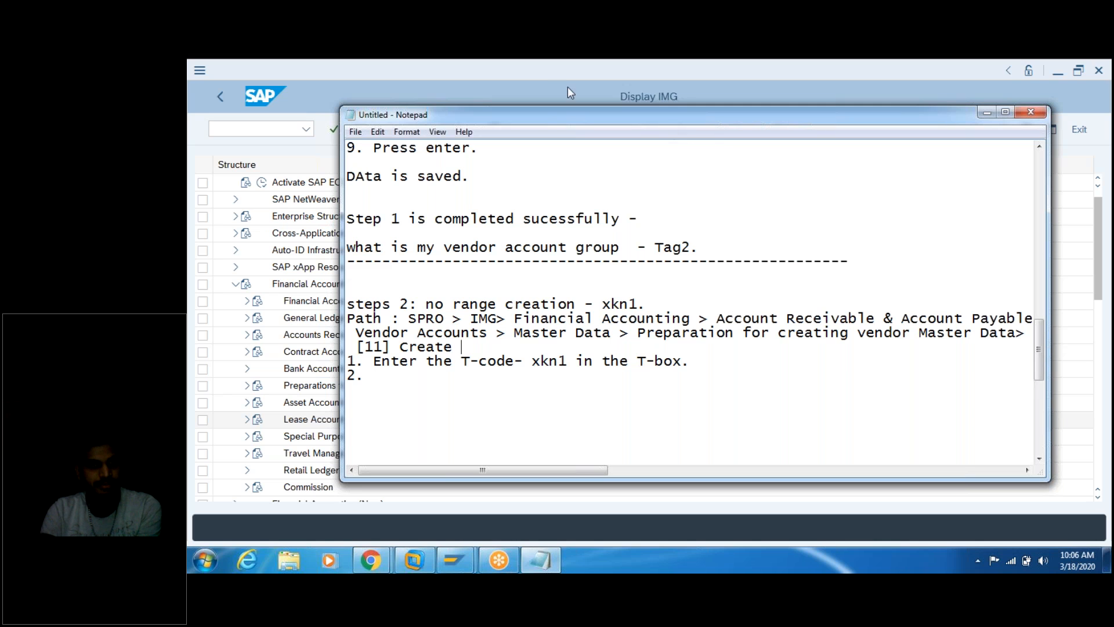
{"action": "left_click", "coordinate": [542, 72]}
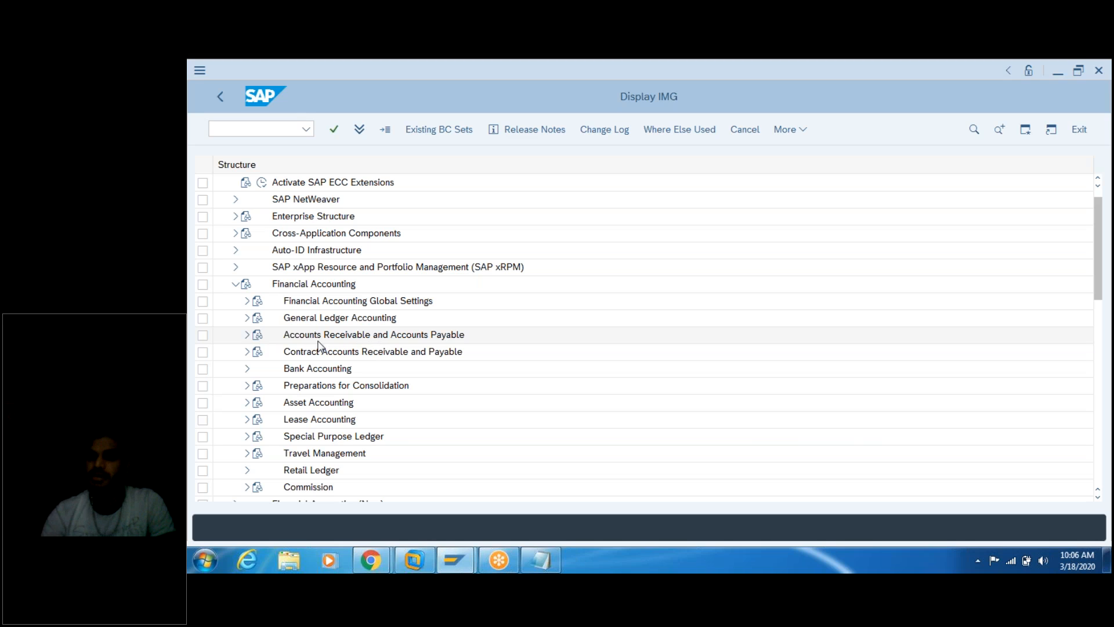
Step: Expand Accounts Receivable and Accounts Payable > Vendor Accounts > Master Data > Preparations for Creating Vendor Master Data
{"action": "left_click", "coordinate": [246, 335]}
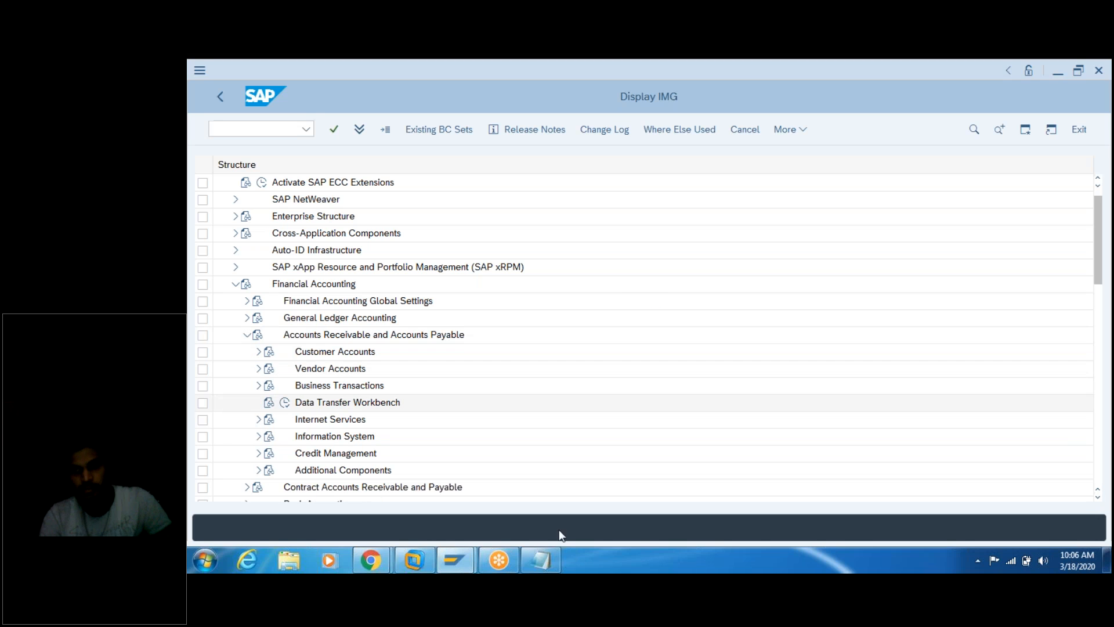
{"action": "left_click", "coordinate": [556, 560]}
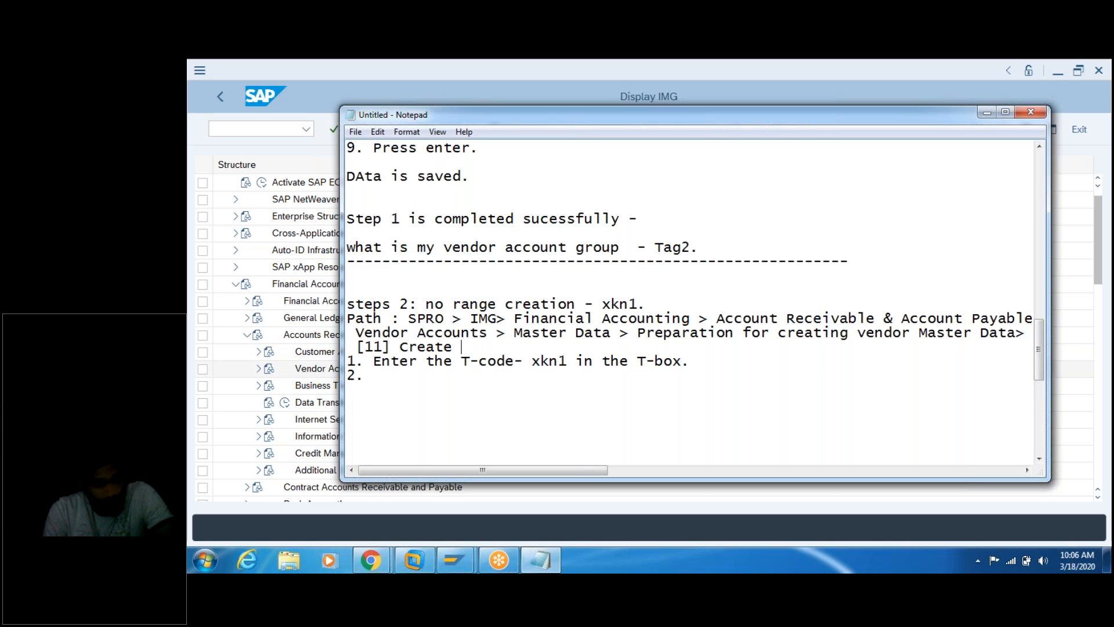
{"action": "left_click", "coordinate": [229, 382]}
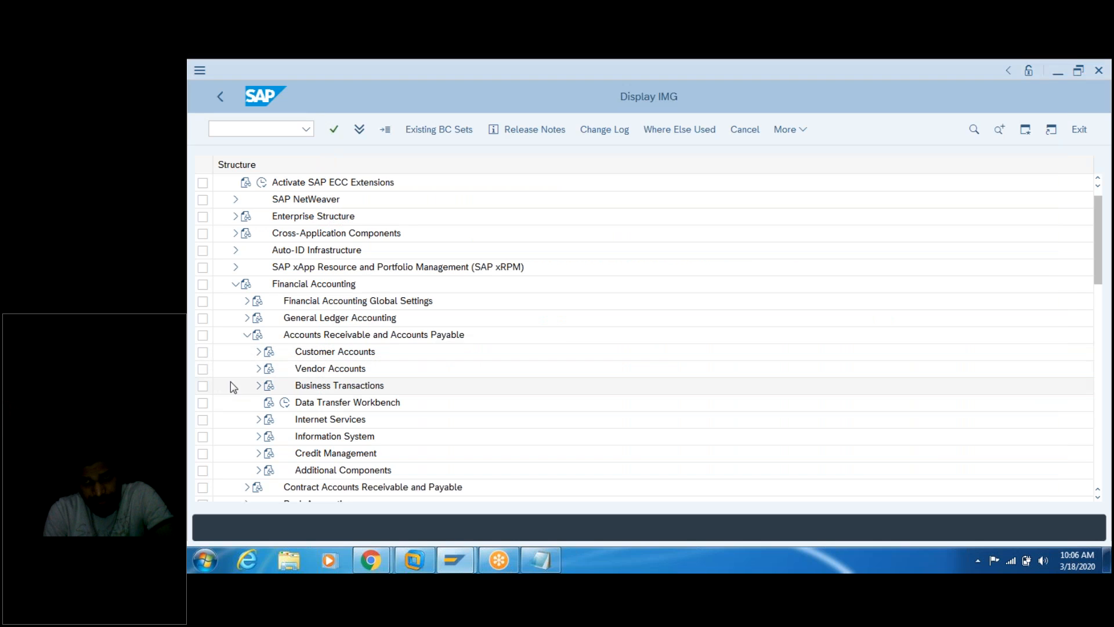
{"action": "left_click", "coordinate": [259, 369]}
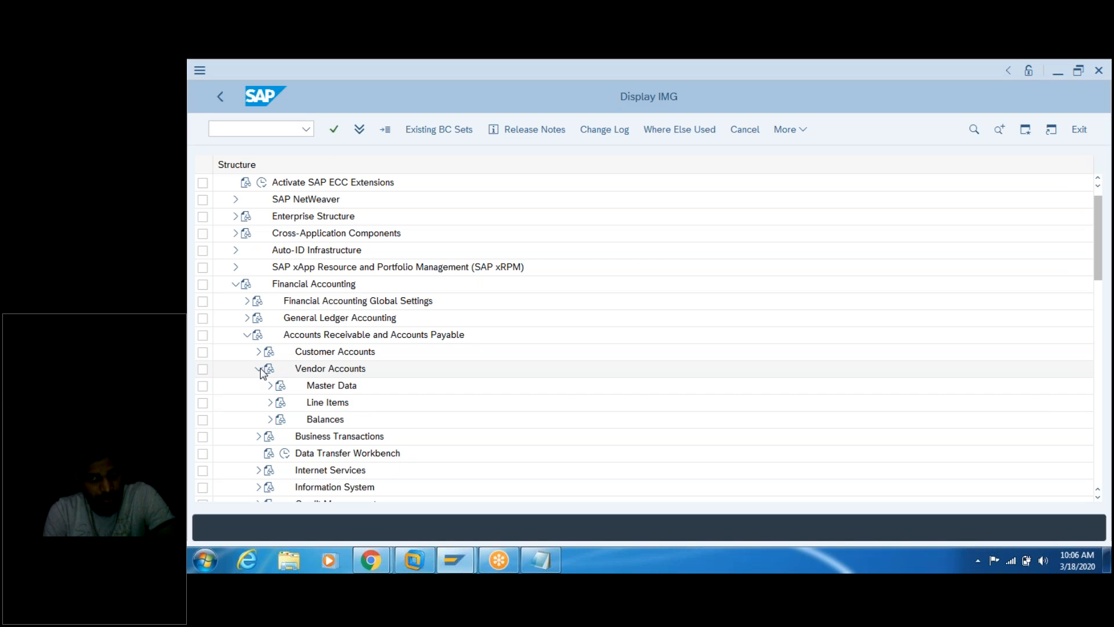
{"action": "left_click", "coordinate": [549, 551]}
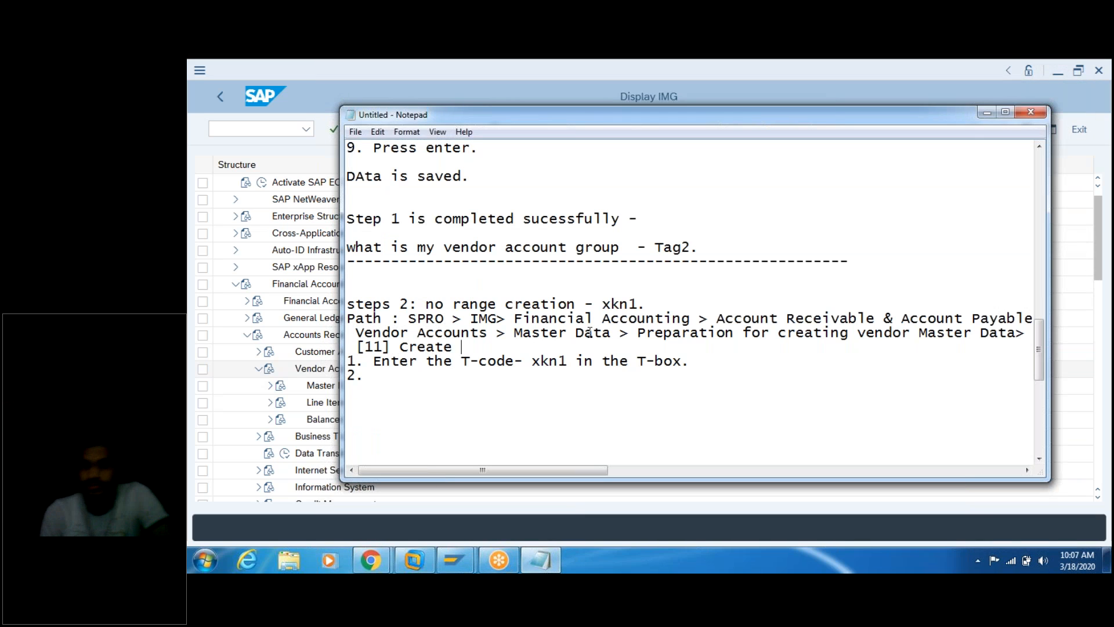
{"action": "left_click", "coordinate": [258, 388]}
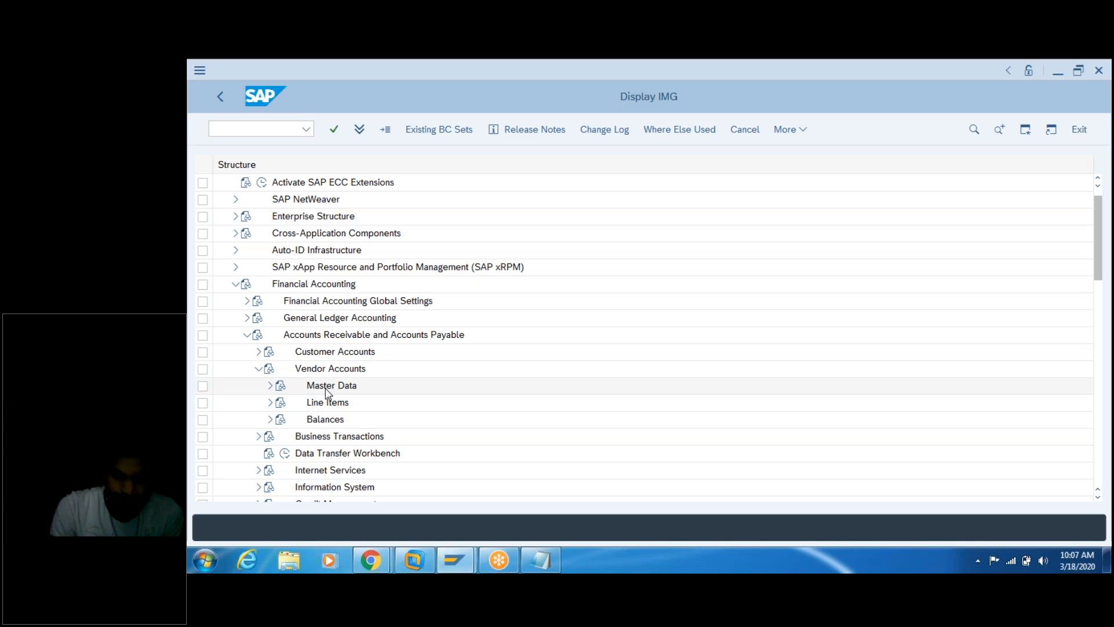
{"action": "left_click", "coordinate": [270, 387]}
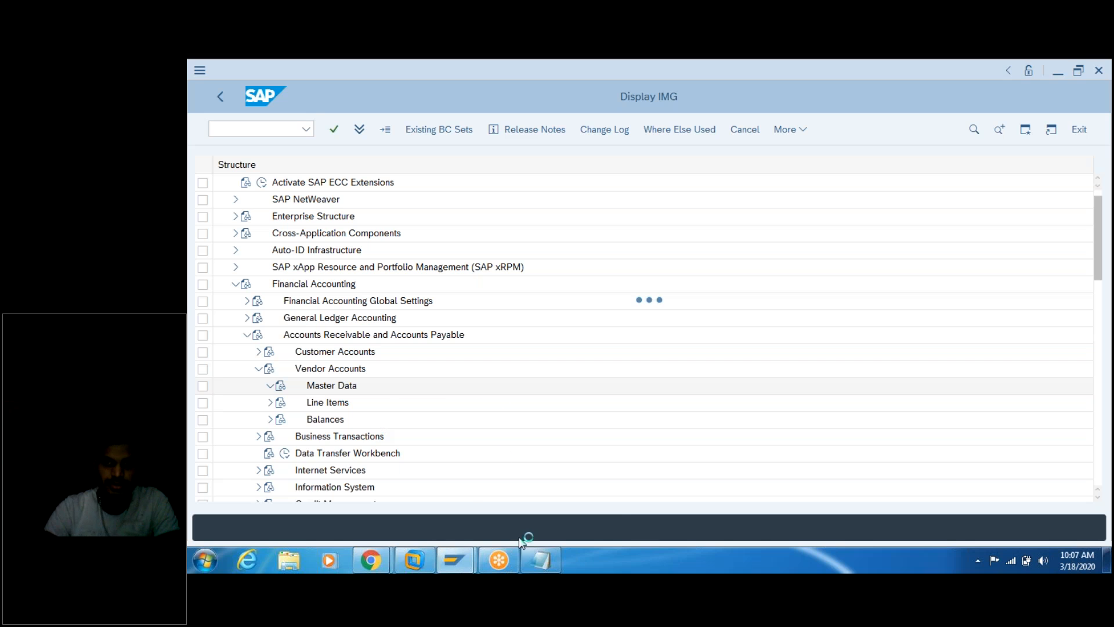
{"action": "mouse_move", "coordinate": [545, 561]}
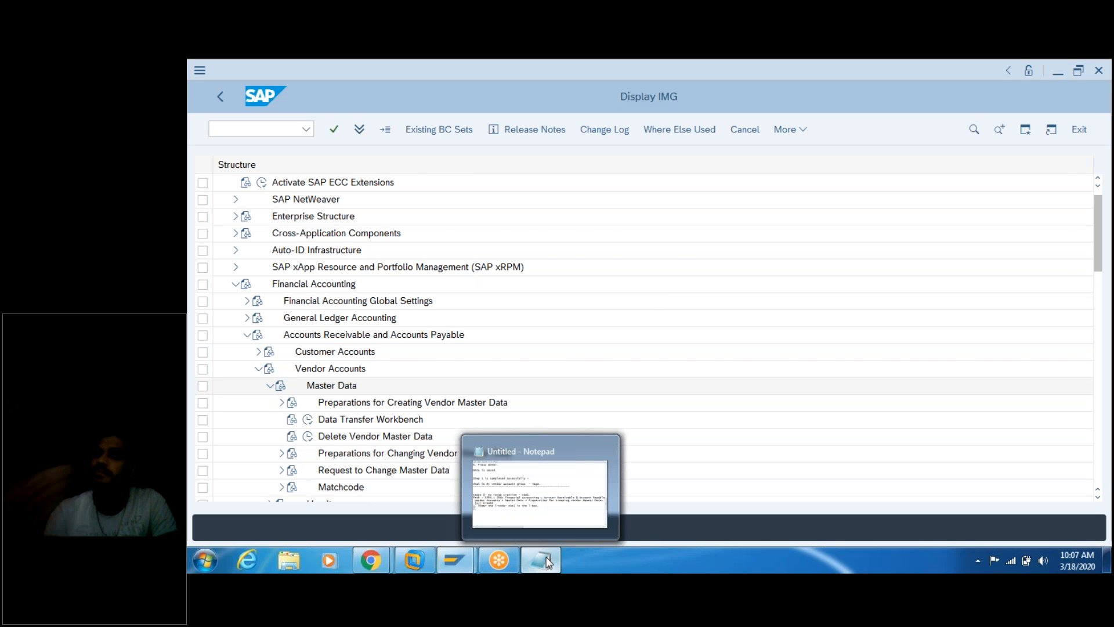
{"action": "left_click", "coordinate": [546, 561]}
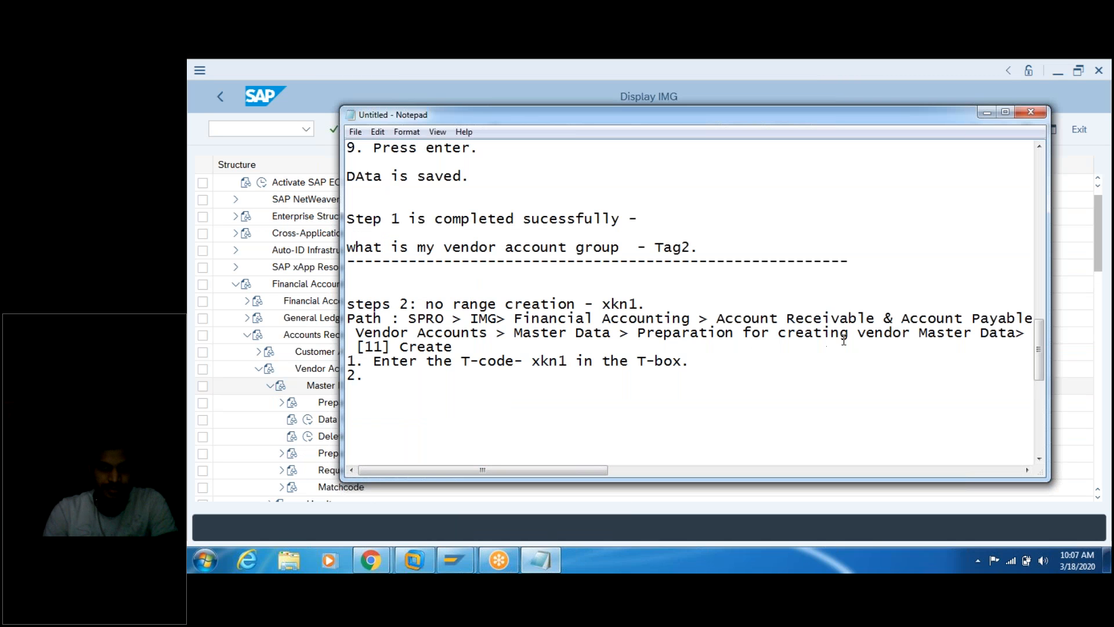
{"action": "left_click", "coordinate": [282, 403]}
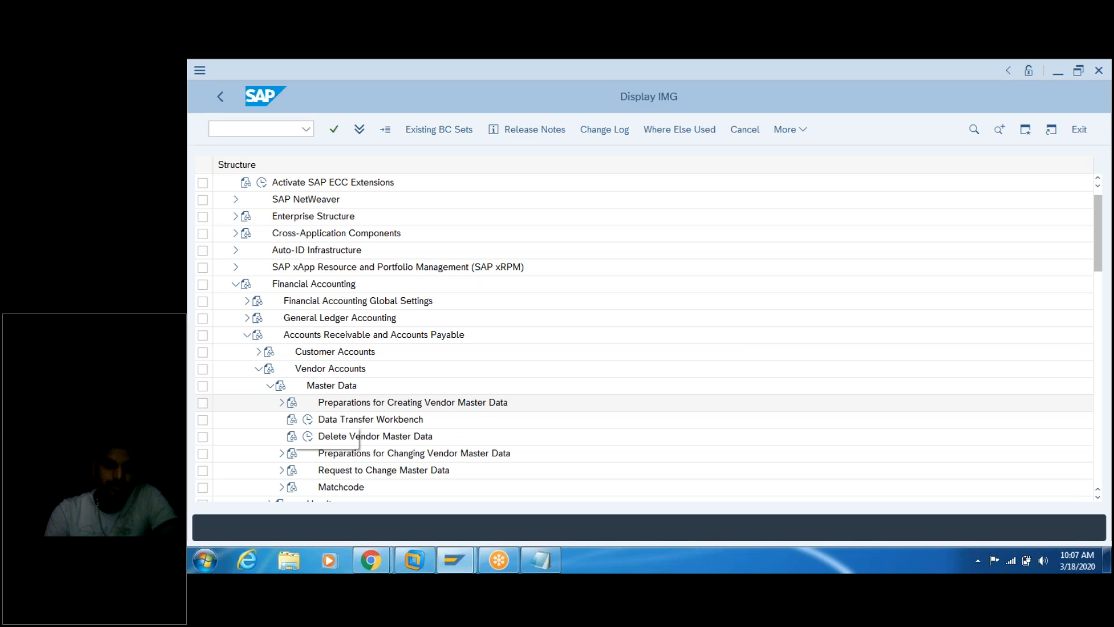
{"action": "left_click", "coordinate": [282, 403]}
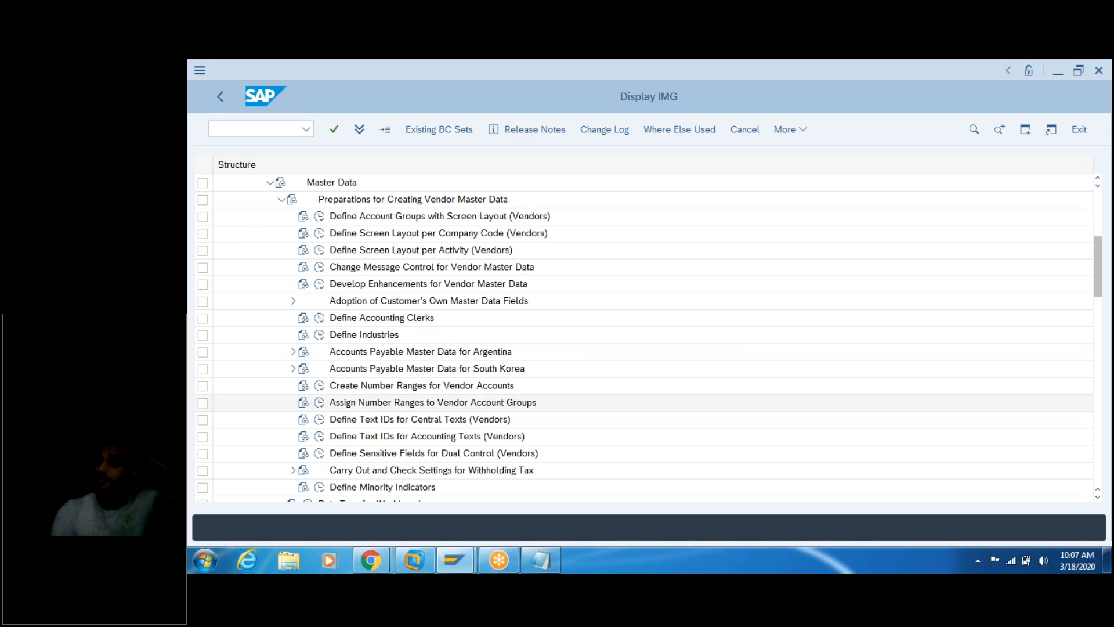
Step: Execute the Create Number Ranges for Vendor Accounts activity from the IMG tree
{"action": "left_click", "coordinate": [541, 559]}
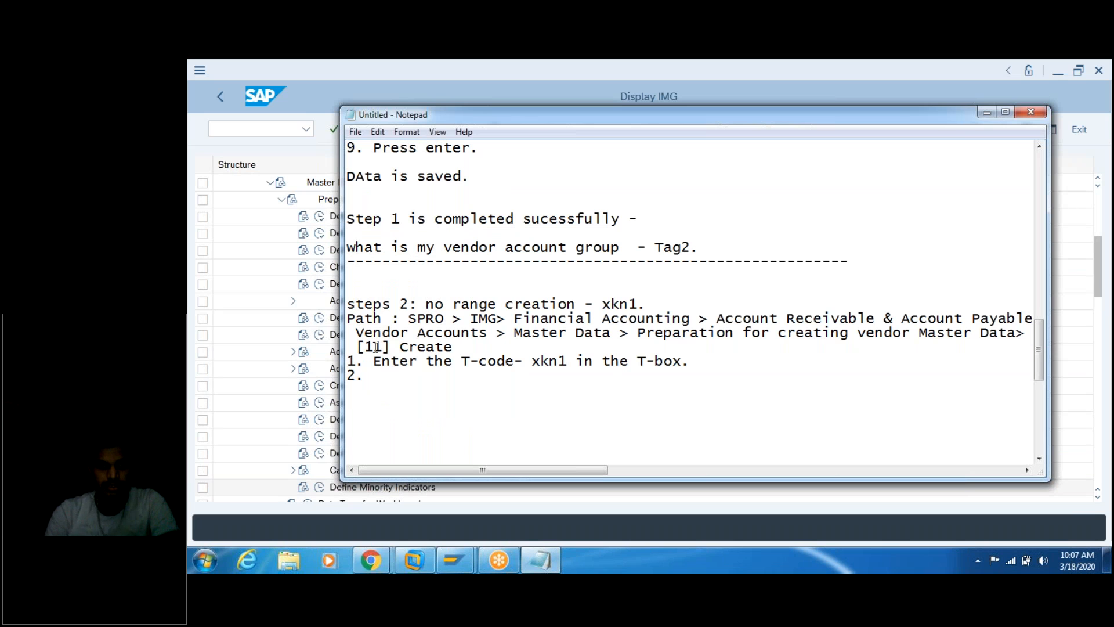
{"action": "left_click", "coordinate": [249, 316]}
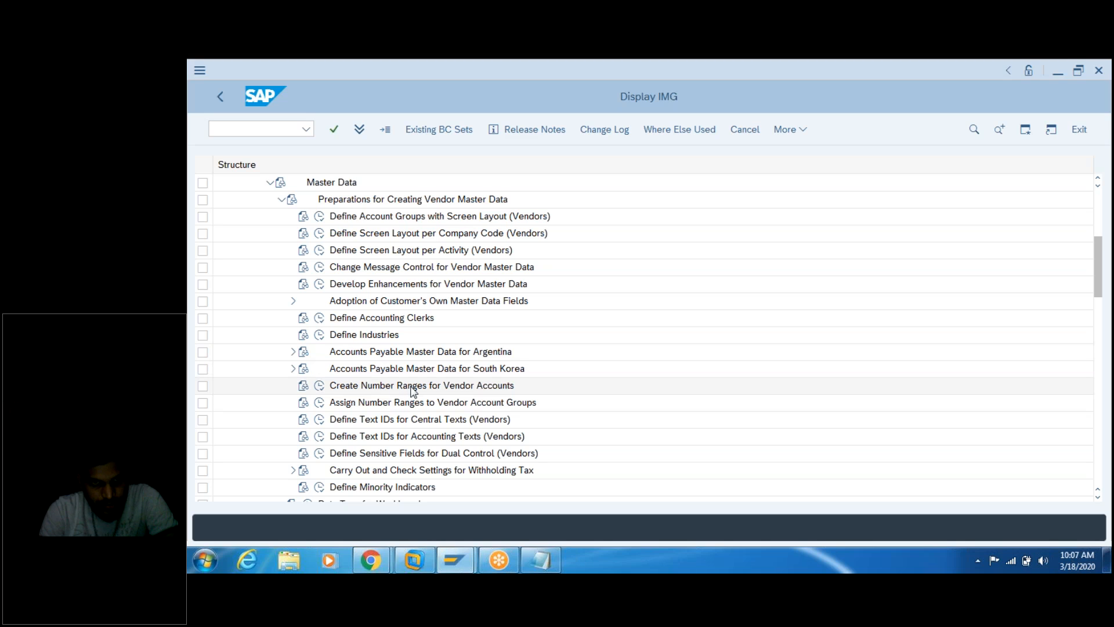
{"action": "left_click", "coordinate": [319, 387]}
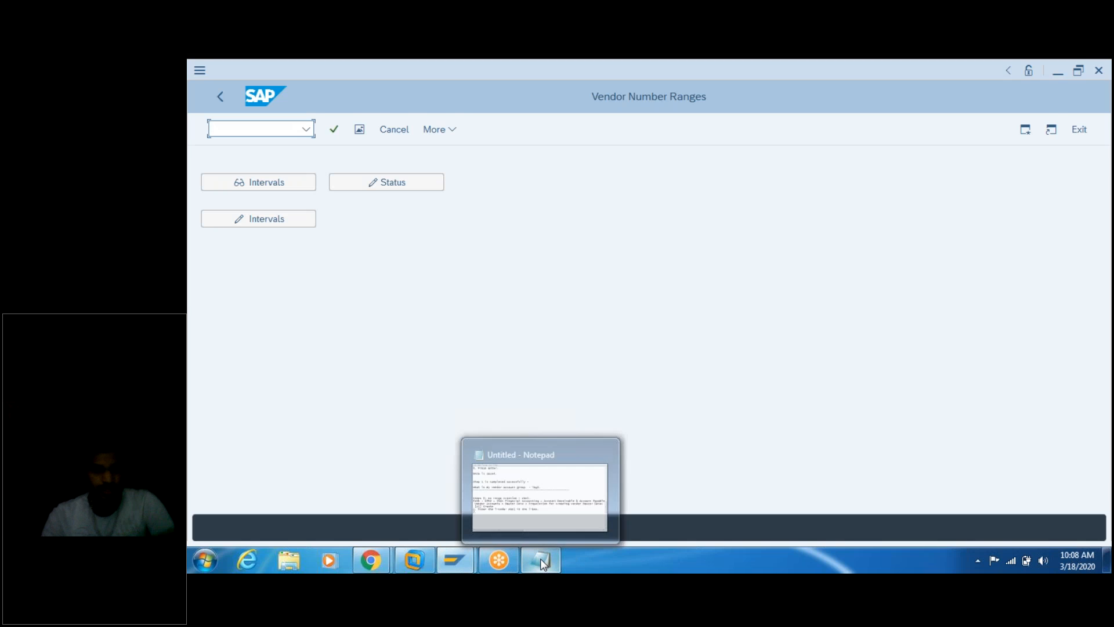
Step: Add 'vendor account no range creation' to the notes and move Notepad lower on screen
{"action": "left_click", "coordinate": [540, 558]}
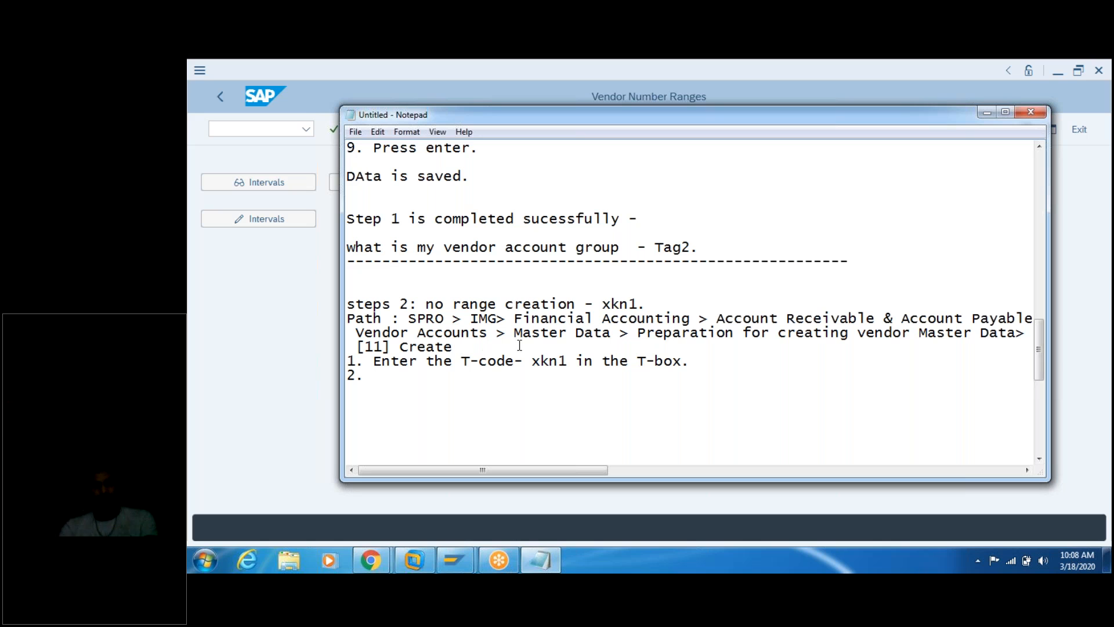
{"action": "type", "text": "vendor account "}
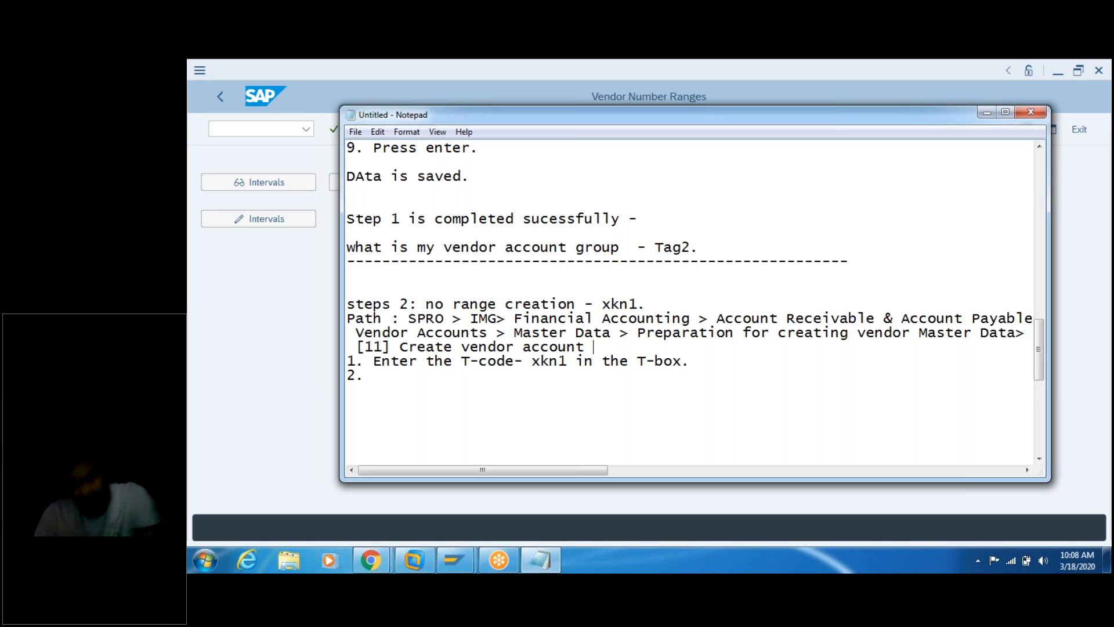
{"action": "type", "text": "no range "}
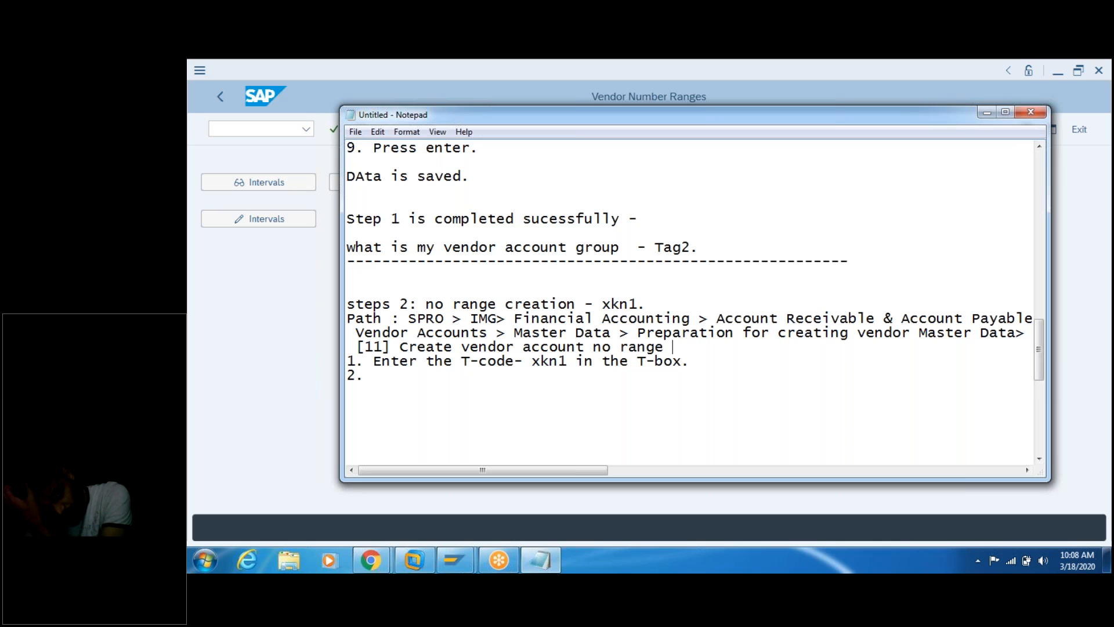
{"action": "type", "text": "creation"}
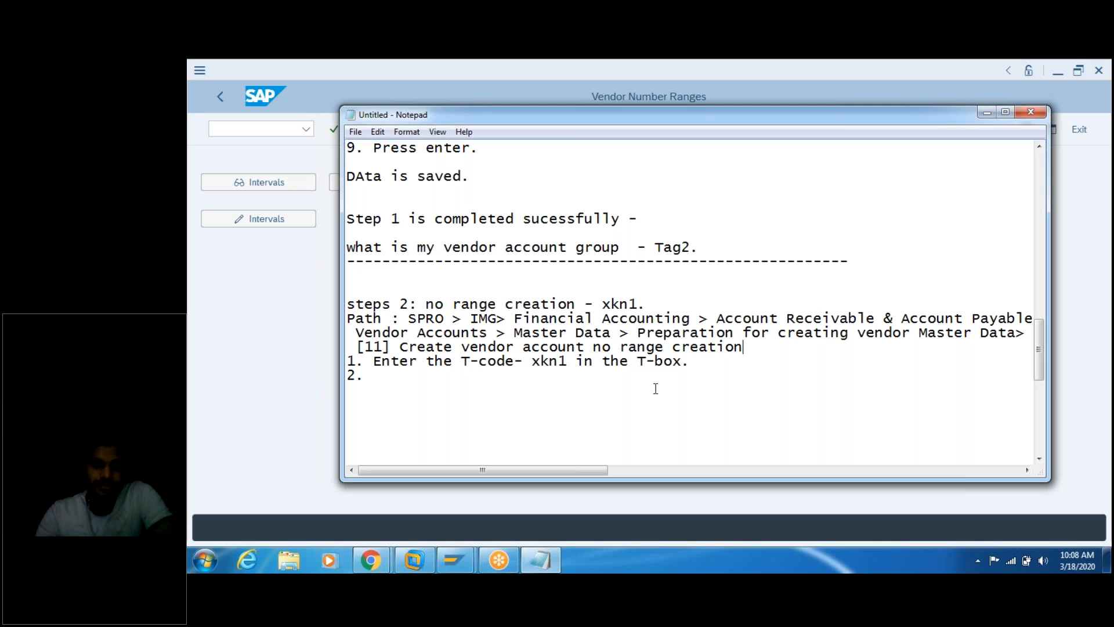
{"action": "left_click", "coordinate": [553, 363]}
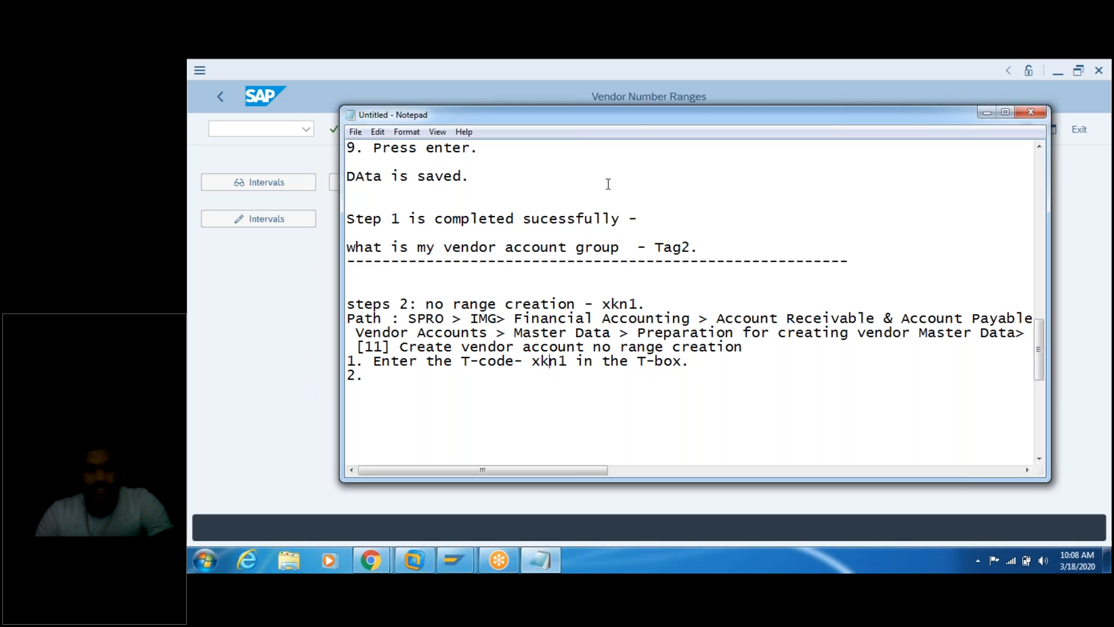
{"action": "left_click_drag", "start_coordinate": [638, 123], "coordinate": [659, 178]}
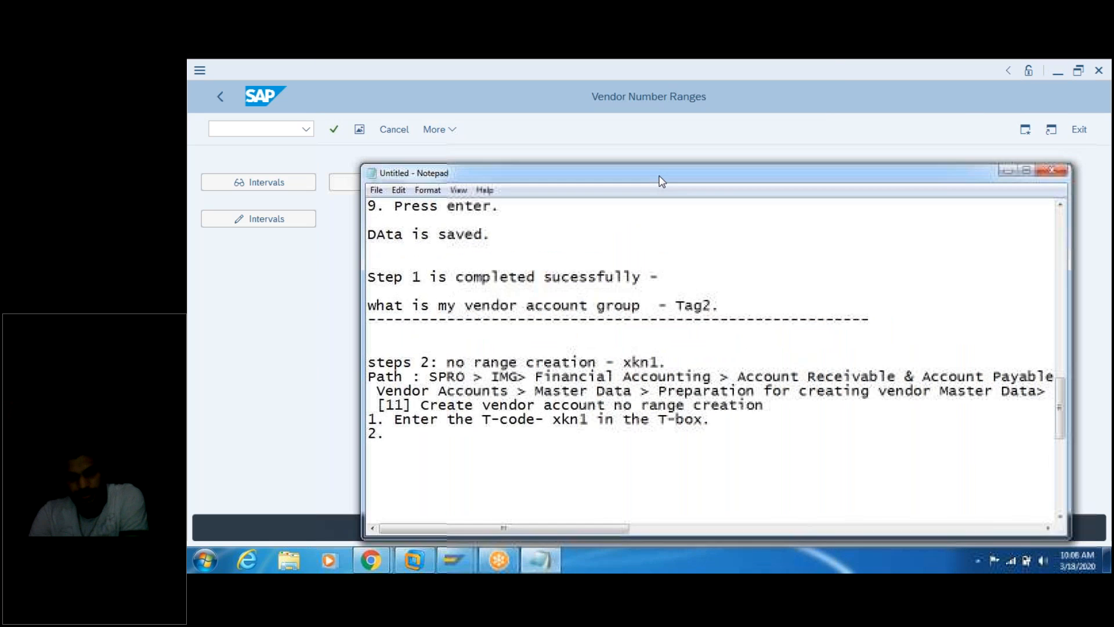
Step: Show transaction code XKN1 in the system status, then open the vendor number range intervals for editing
{"action": "left_click", "coordinate": [908, 111]}
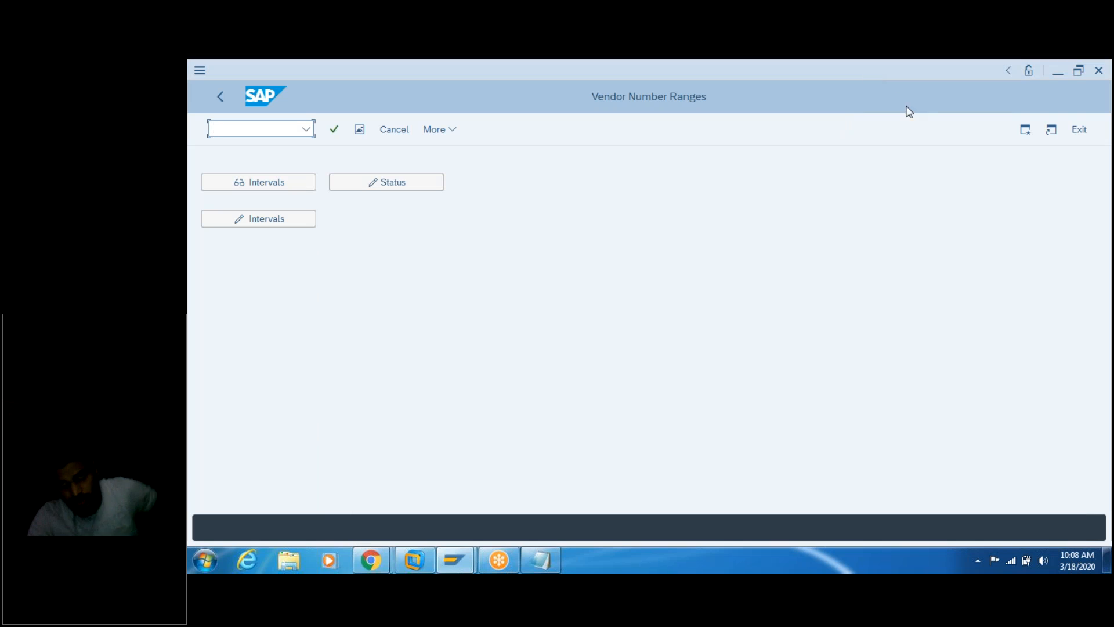
{"action": "left_click", "coordinate": [1009, 72]}
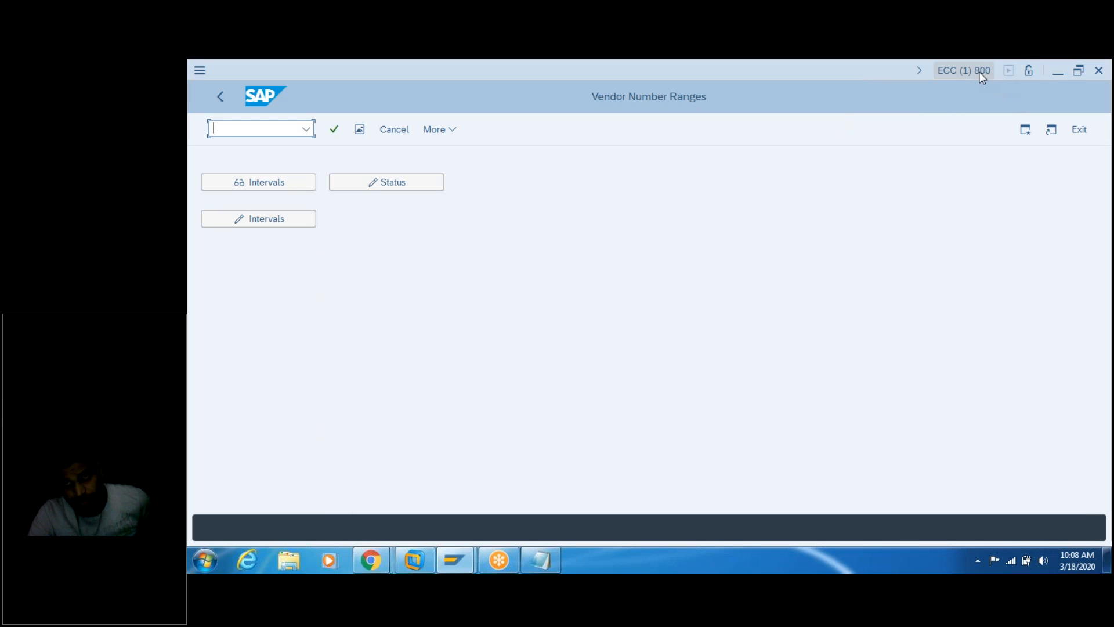
{"action": "left_click", "coordinate": [962, 69]}
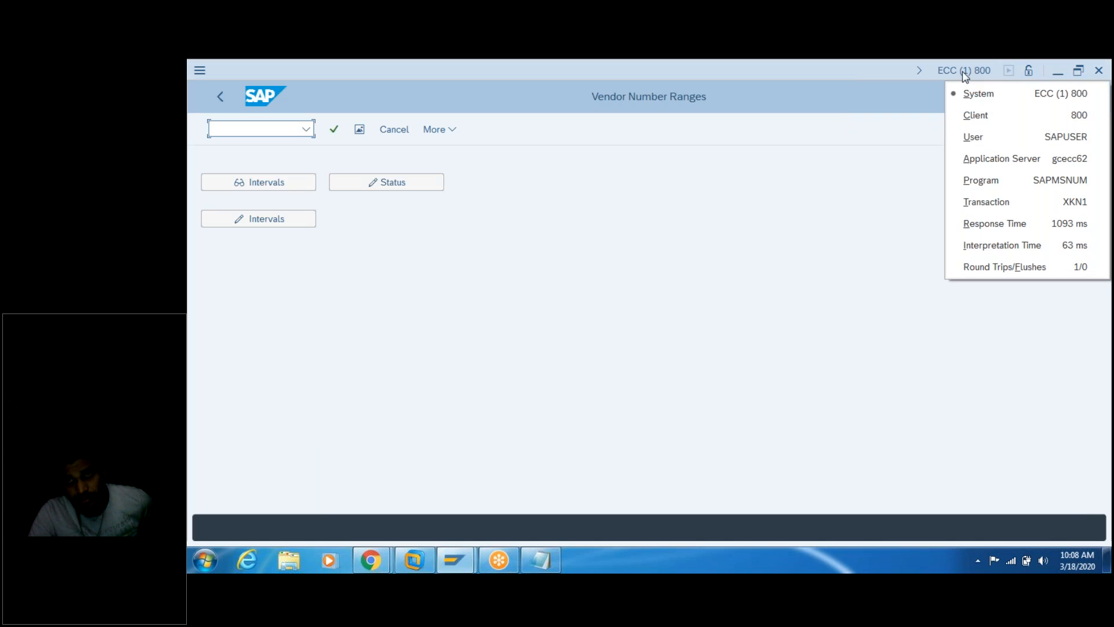
{"action": "left_click", "coordinate": [993, 208]}
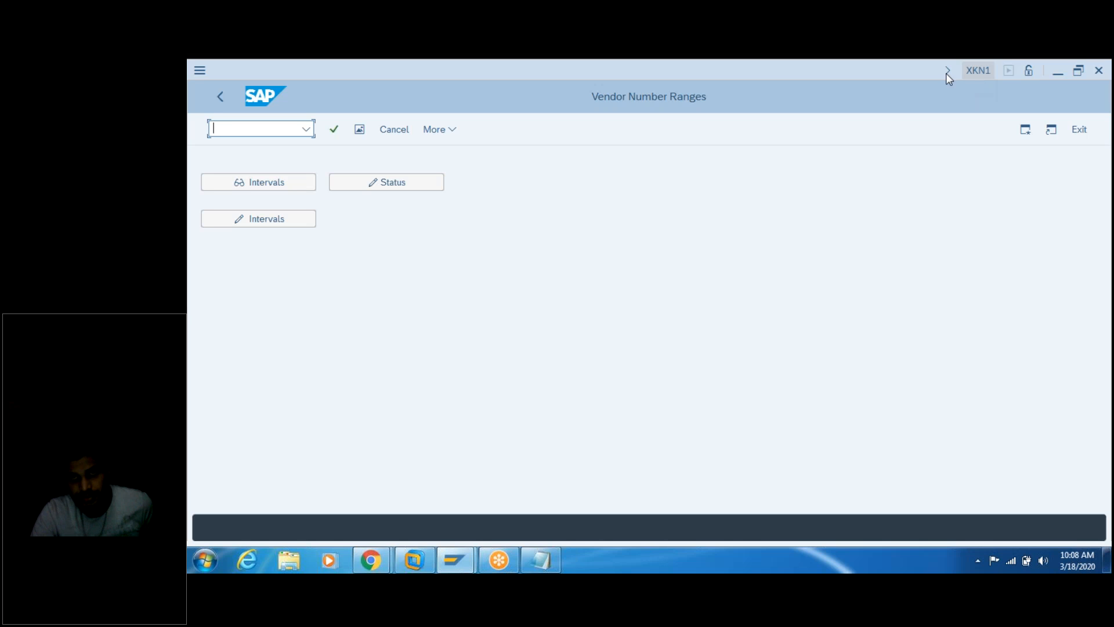
{"action": "left_click", "coordinate": [535, 560]}
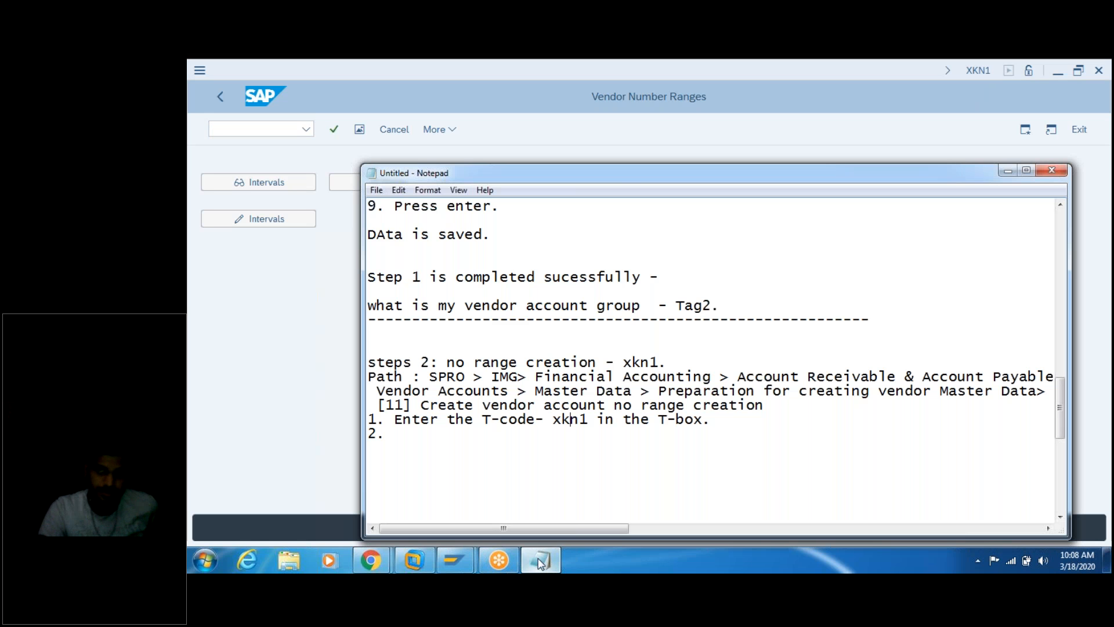
{"action": "left_click_drag", "start_coordinate": [621, 178], "coordinate": [744, 141]}
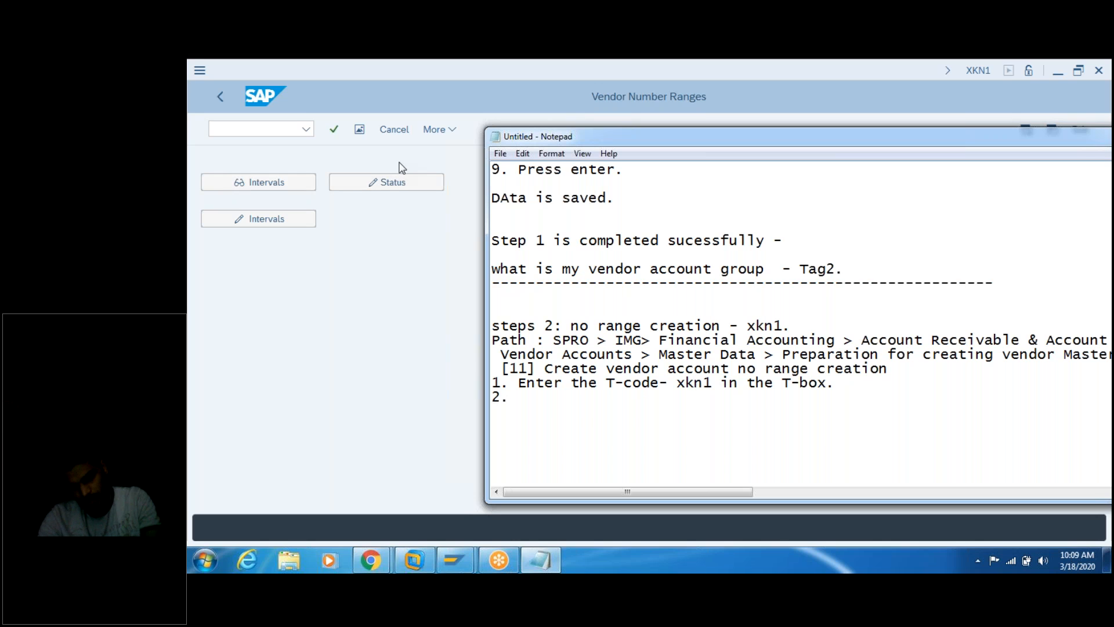
{"action": "left_click", "coordinate": [267, 220]}
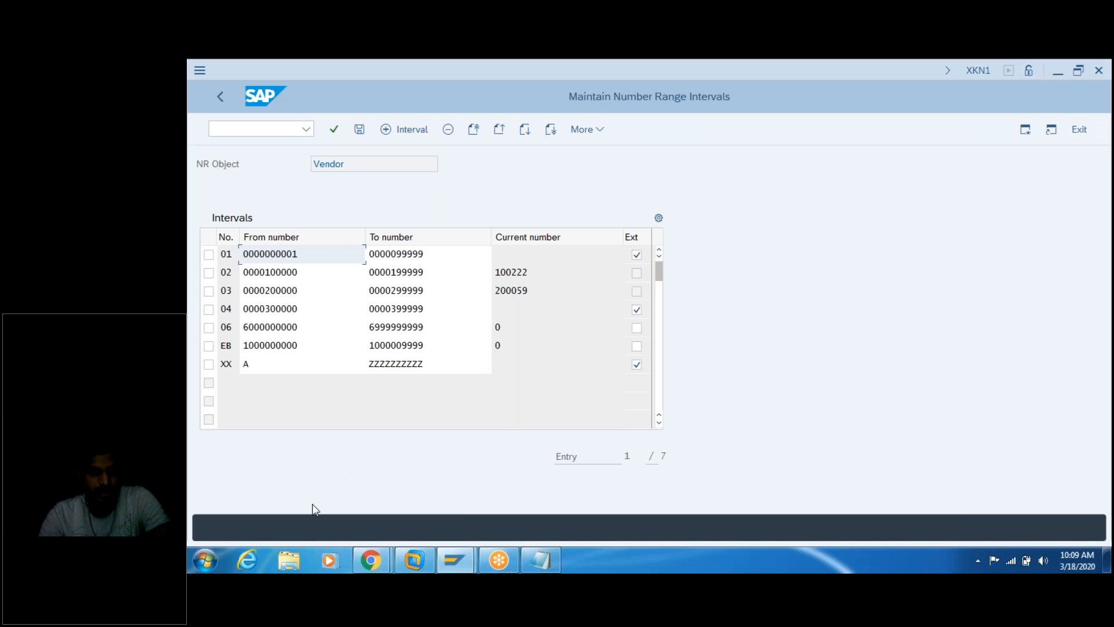
Step: Write step 2 in the notes: 'Clicked on the "Change Intervals"'
{"action": "left_click", "coordinate": [545, 562]}
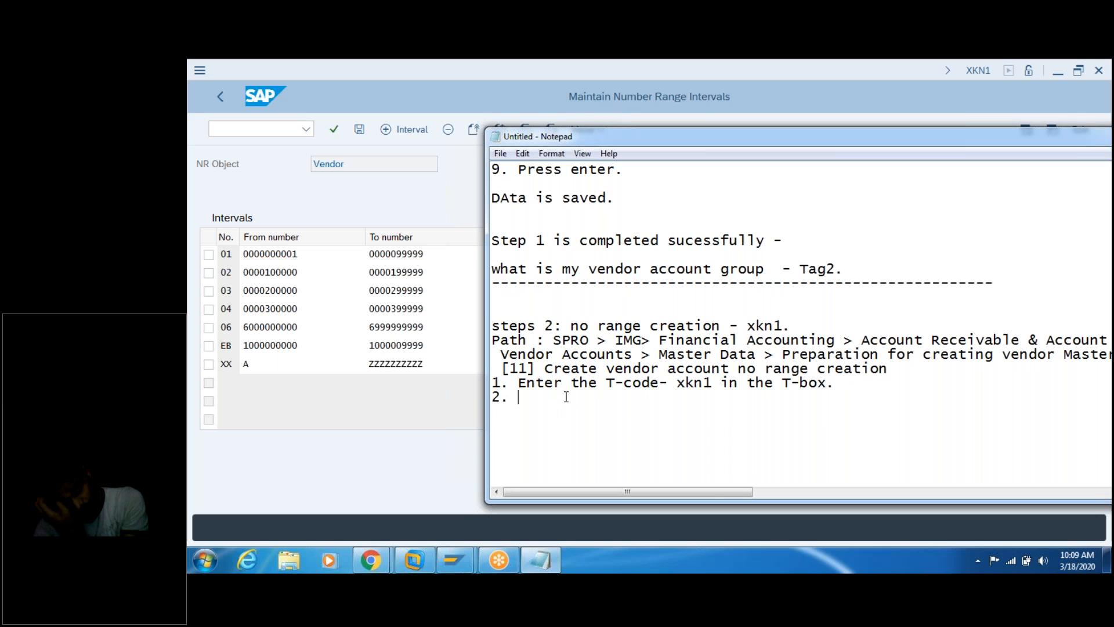
{"action": "type", "text": "C"}
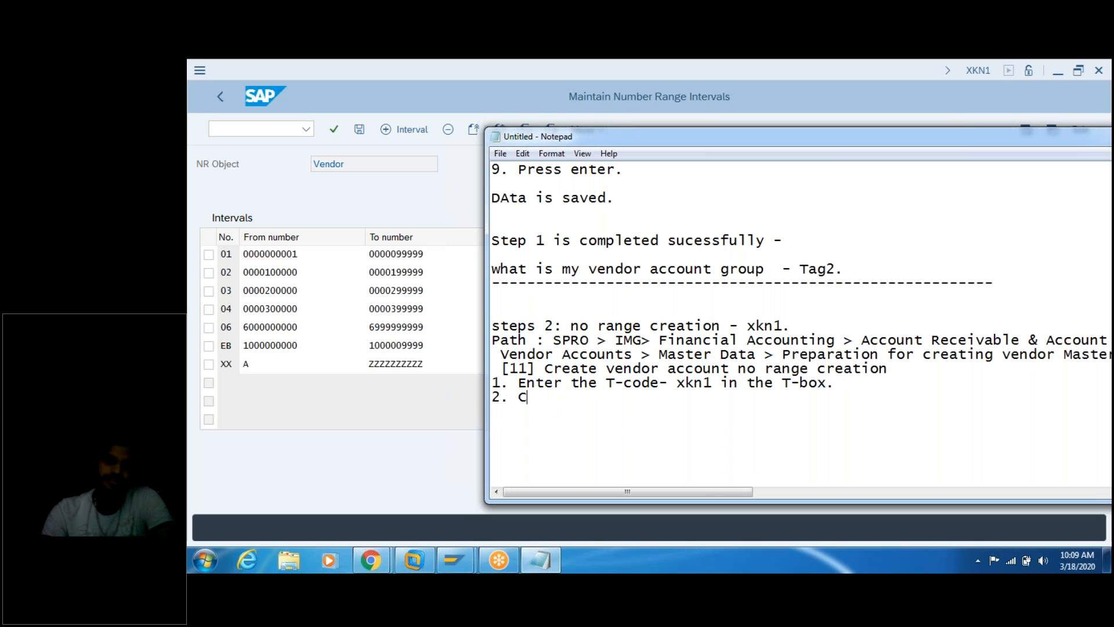
{"action": "type", "text": "likc"}
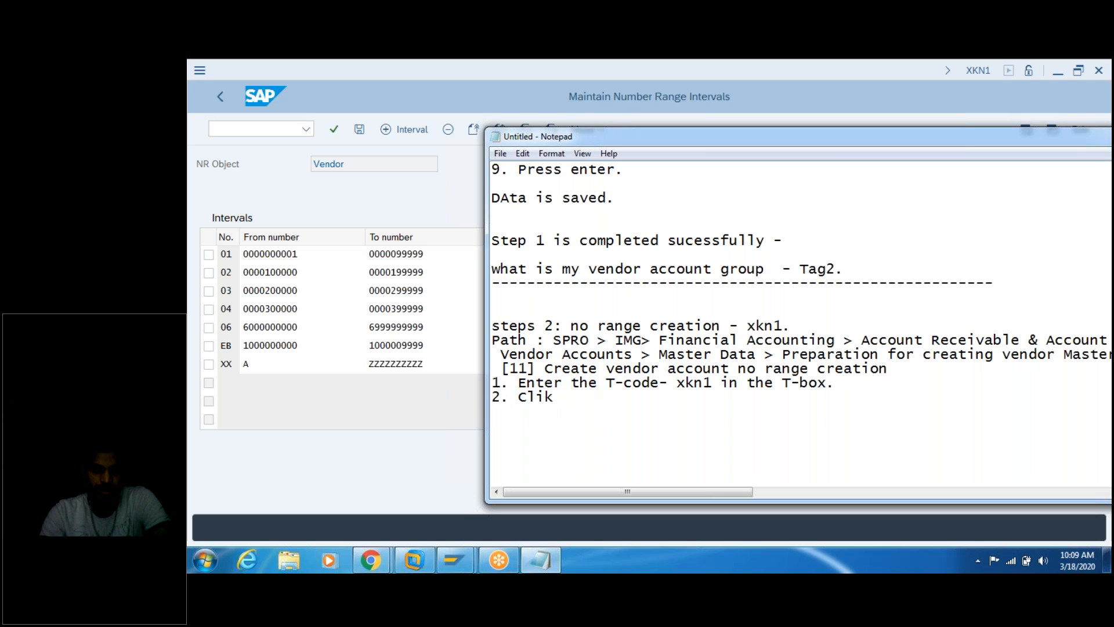
{"action": "key", "text": "BackSpace"}
{"action": "key", "text": "BackSpace"}
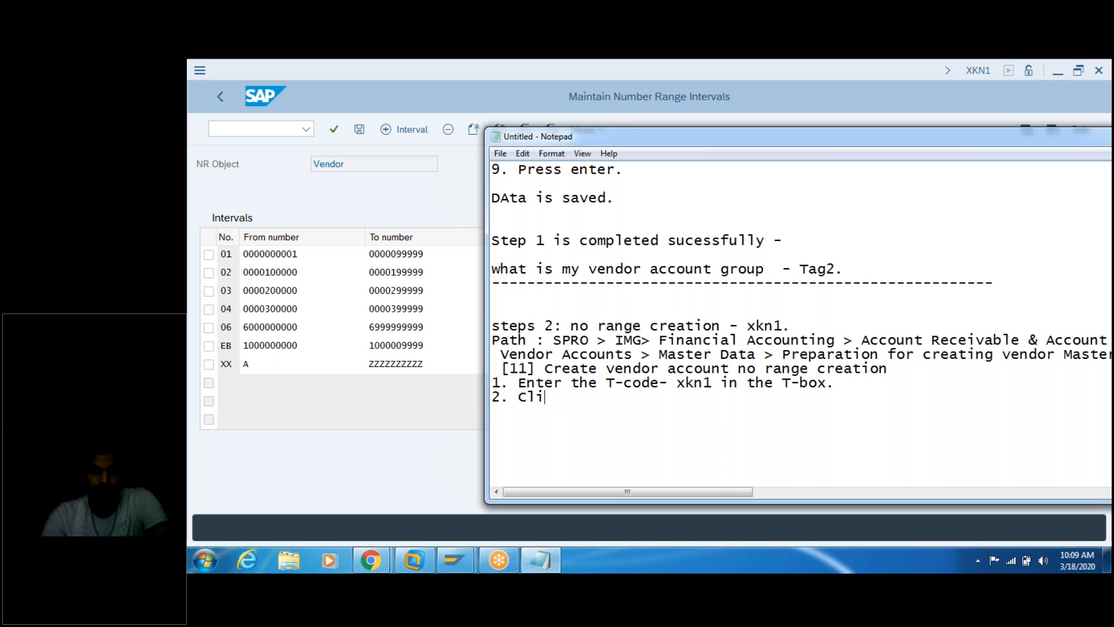
{"action": "type", "text": "cked on the  \" Cahng"}
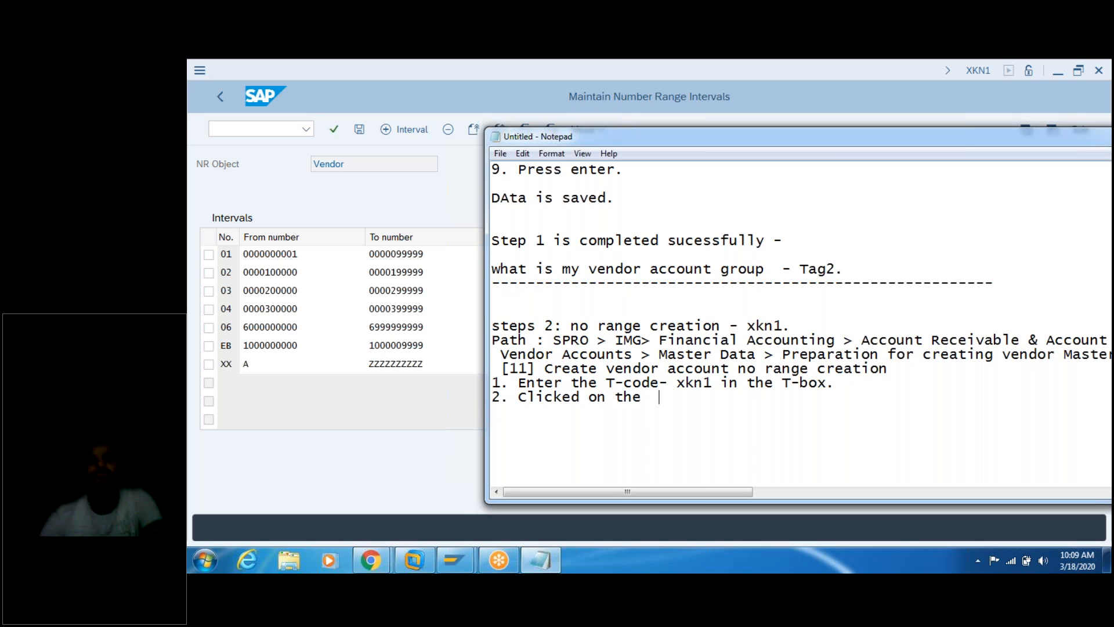
{"action": "type", "text": "e Interval"}
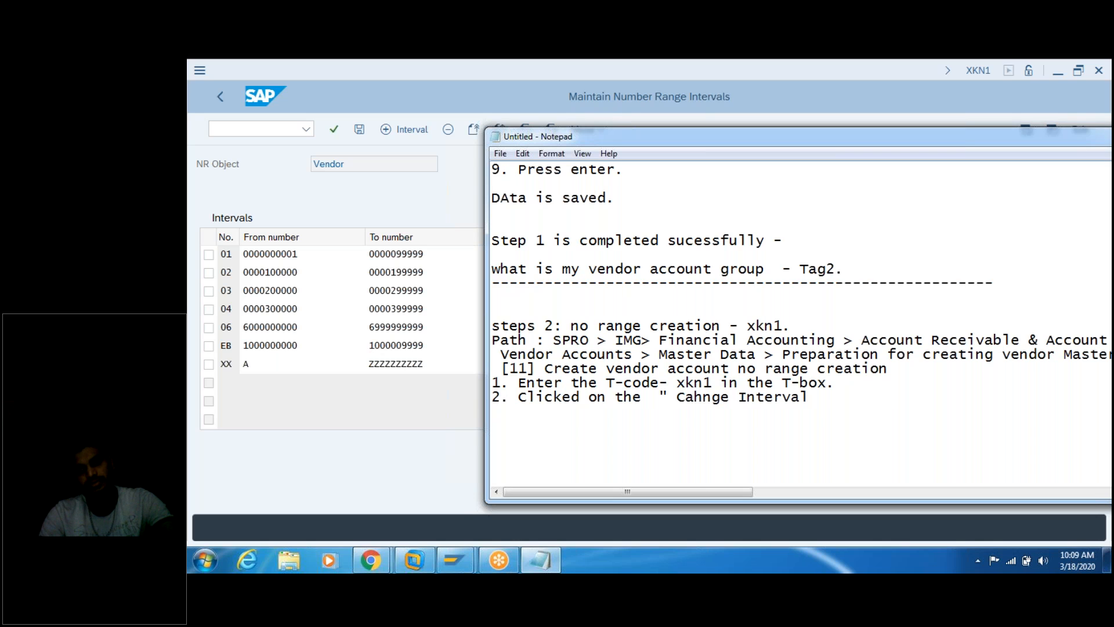
{"action": "type", "text": "s\""}
{"action": "type", "text": "4"}
Step: Write step 3, 'Click on the "+" interval.', and start step 4
{"action": "key", "text": "BackSpace"}
{"action": "type", "text": "3"}
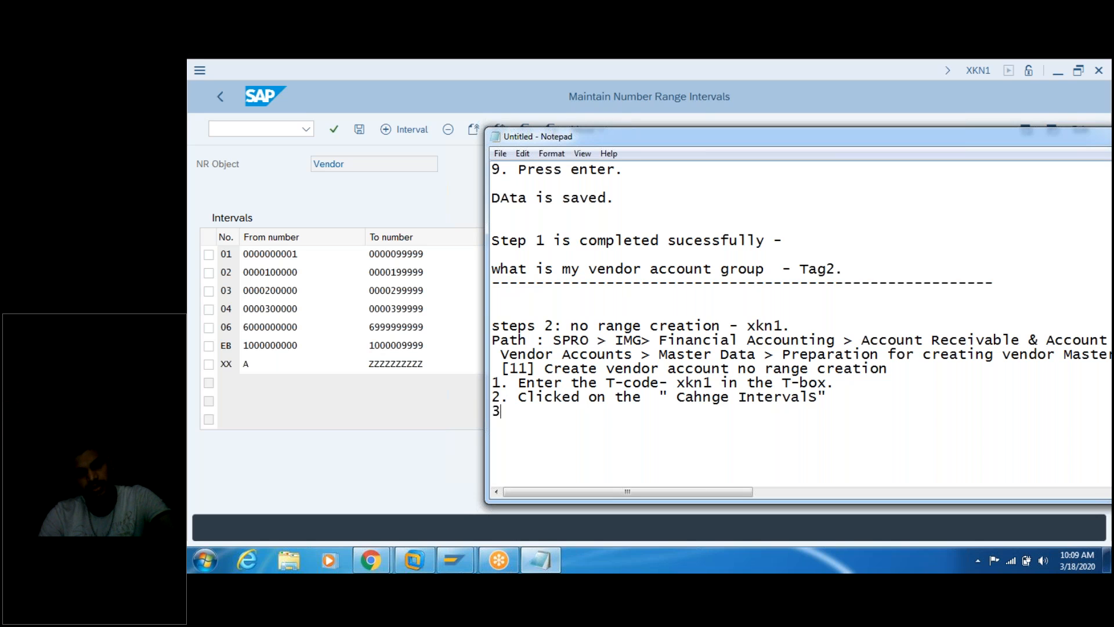
{"action": "type", "text": ". Clikc"}
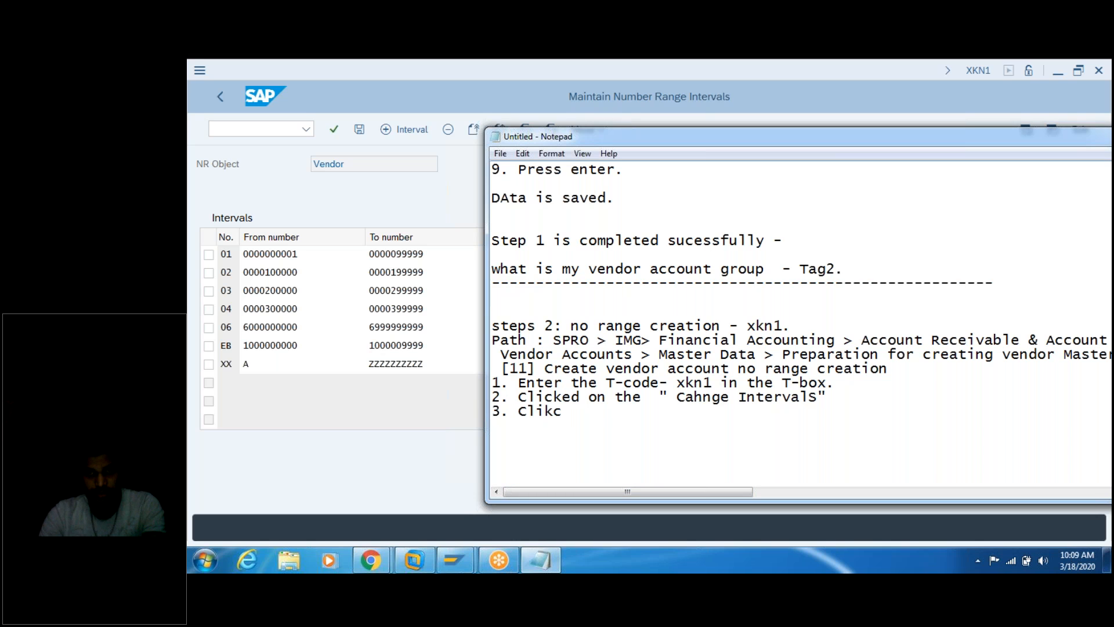
{"action": "left_click", "coordinate": [810, 154]}
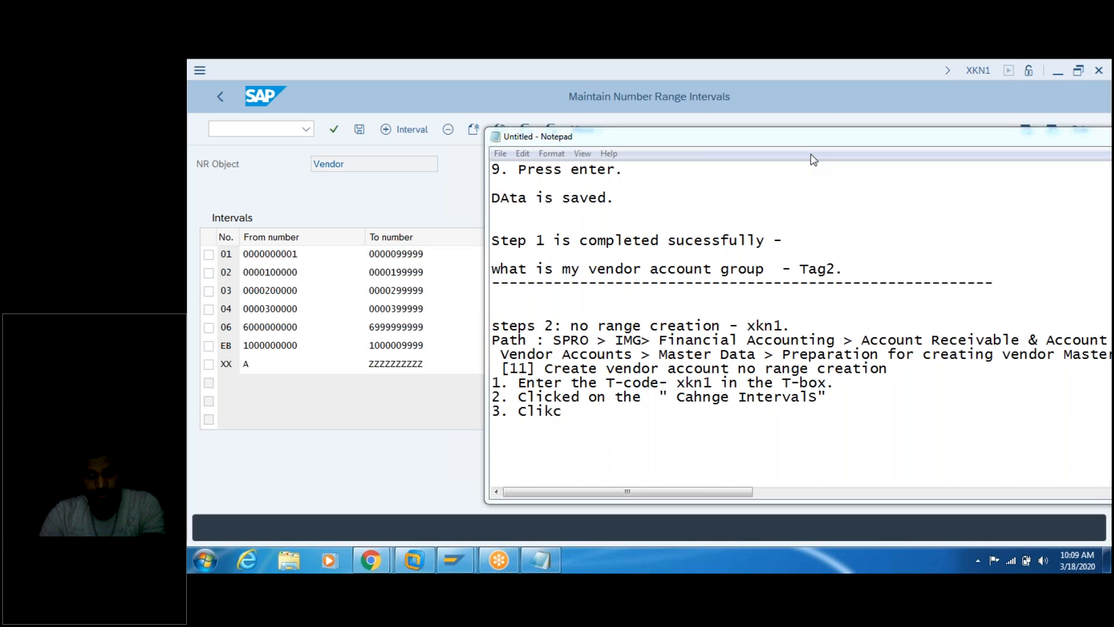
{"action": "left_click", "coordinate": [584, 413]}
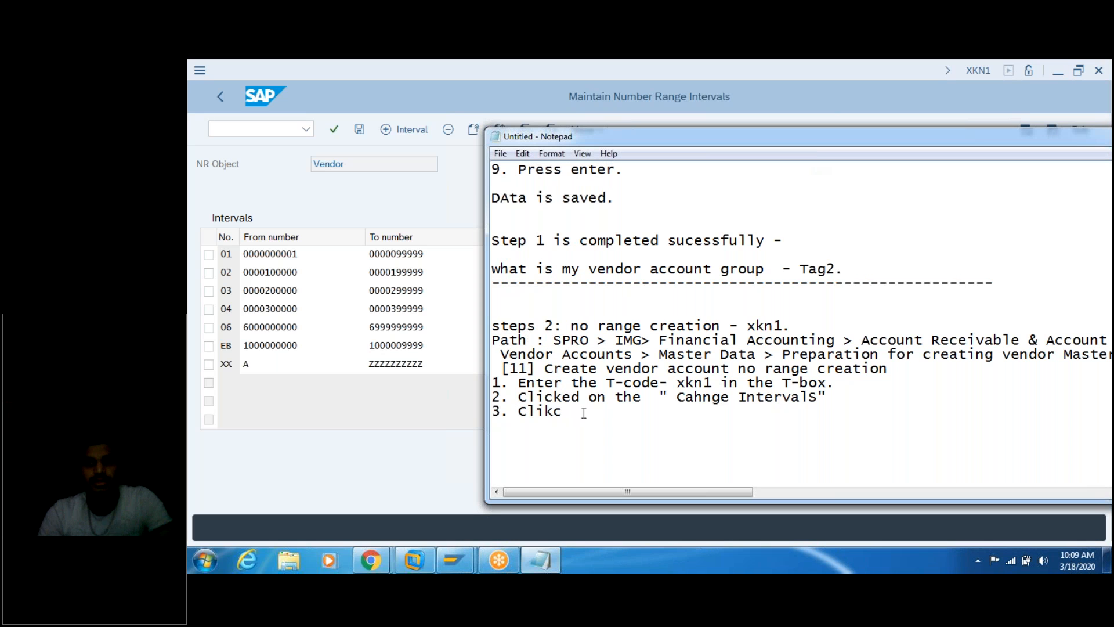
{"action": "type", "text": "on the"}
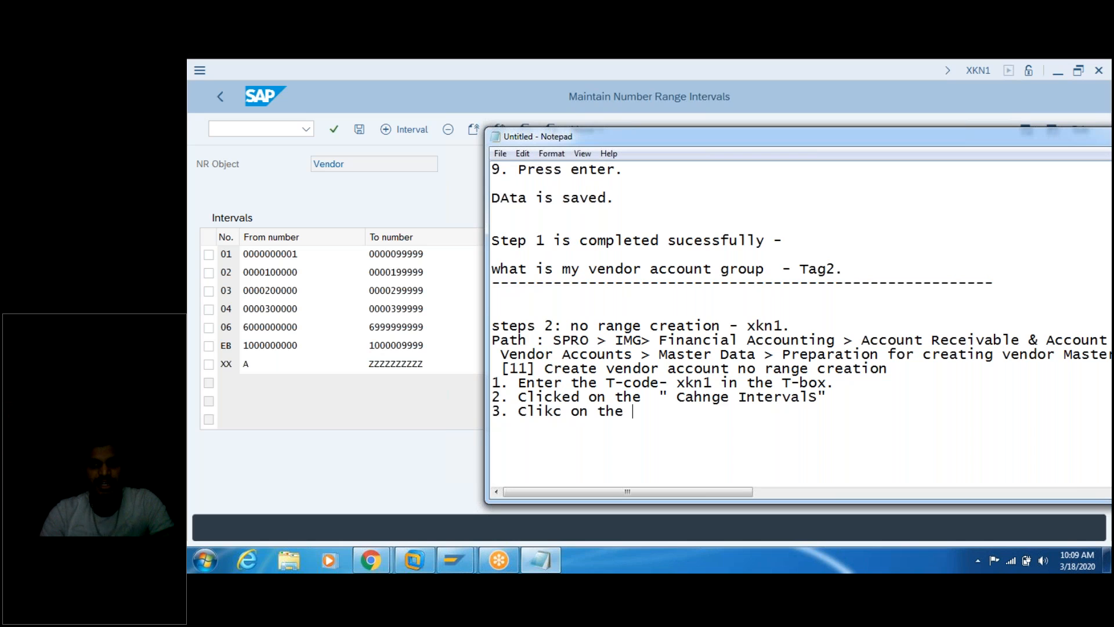
{"action": "type", "text": " +\""}
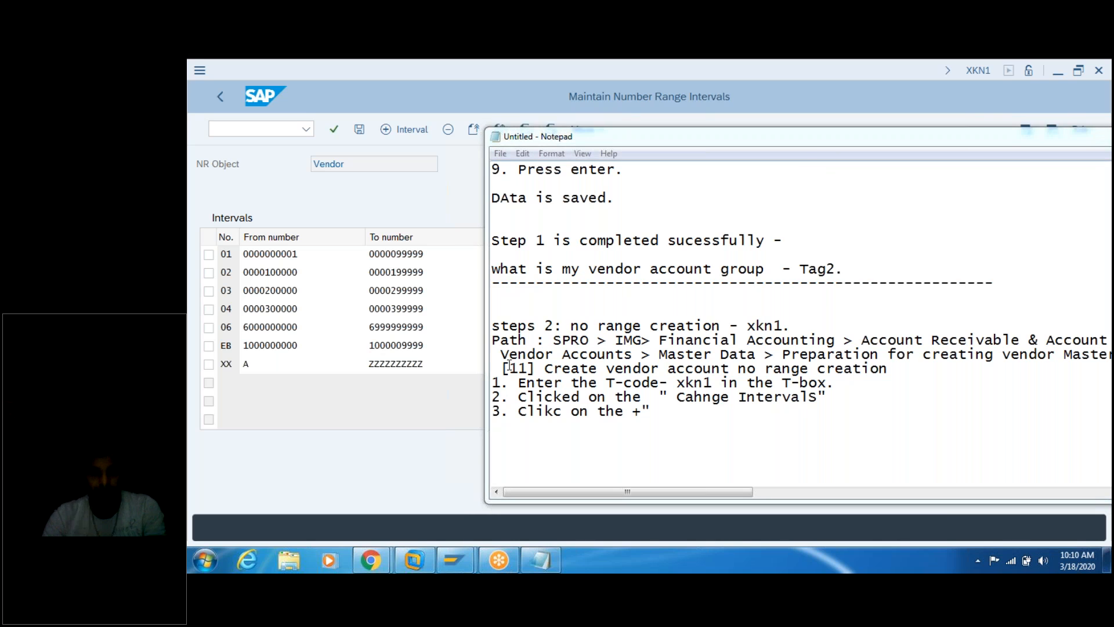
{"action": "left_click", "coordinate": [633, 412]}
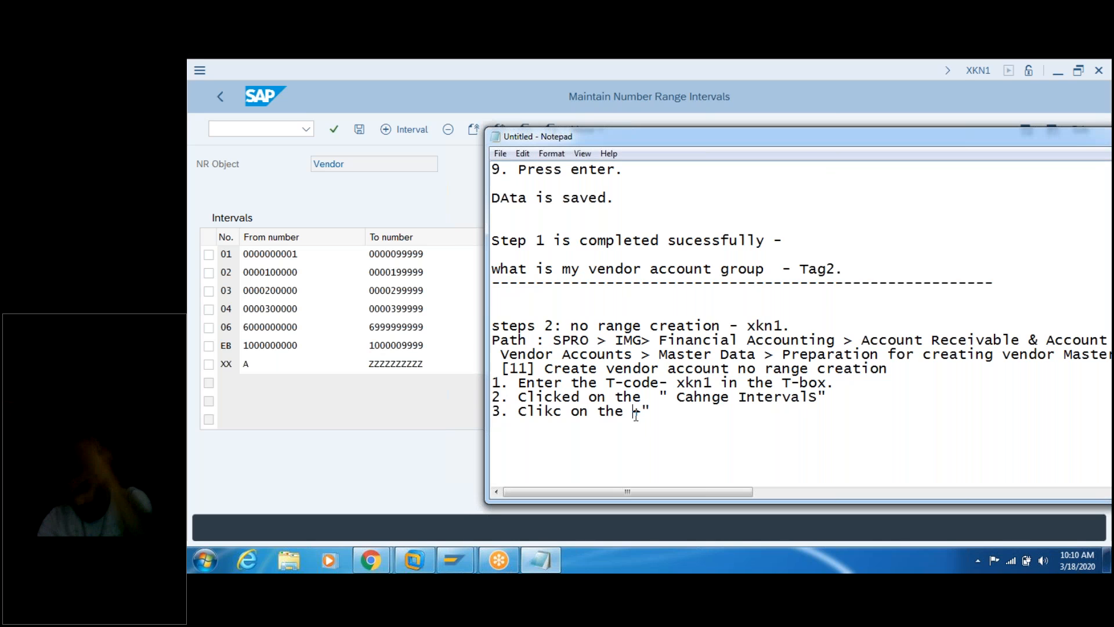
{"action": "type", "text": "\""}
{"action": "left_click", "coordinate": [700, 413]}
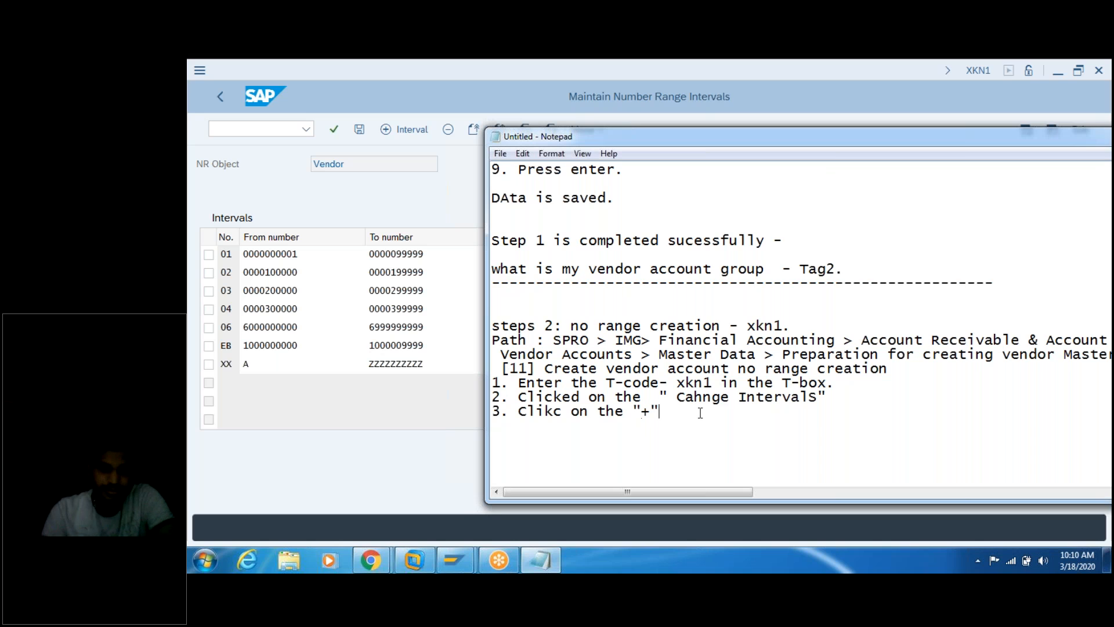
{"action": "type", "text": "interval. "}
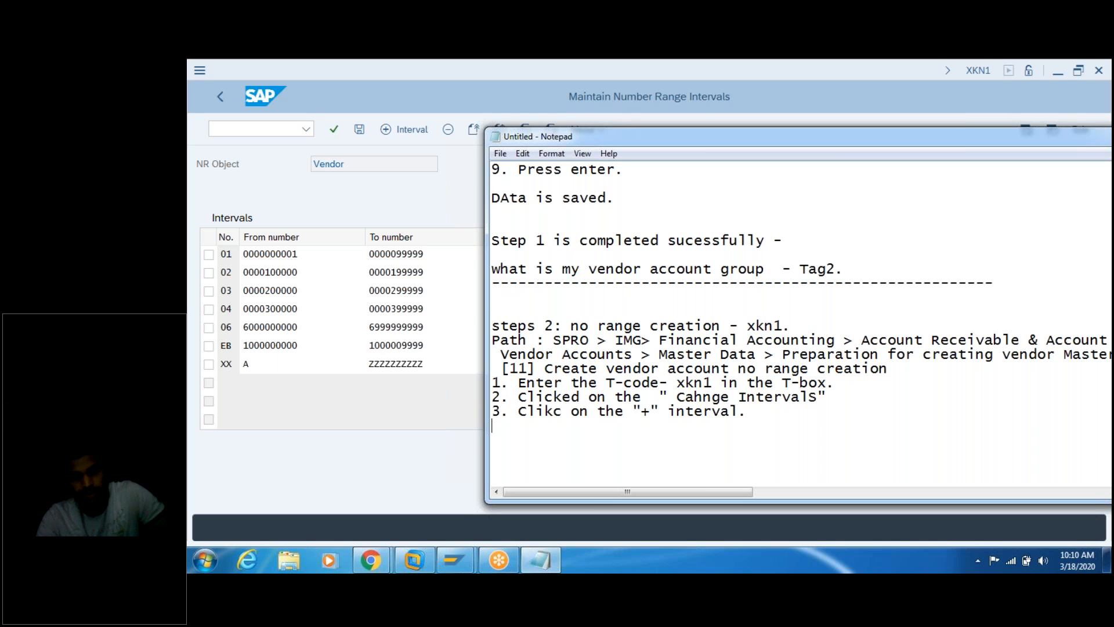
{"action": "type", "text": "4."}
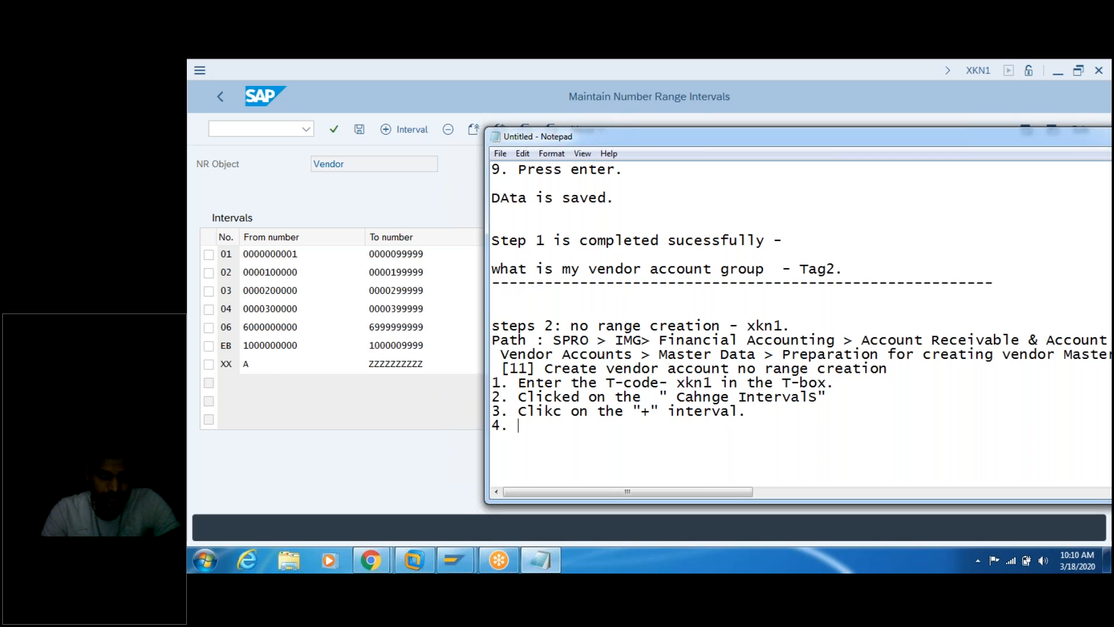
{"action": "left_click", "coordinate": [387, 130]}
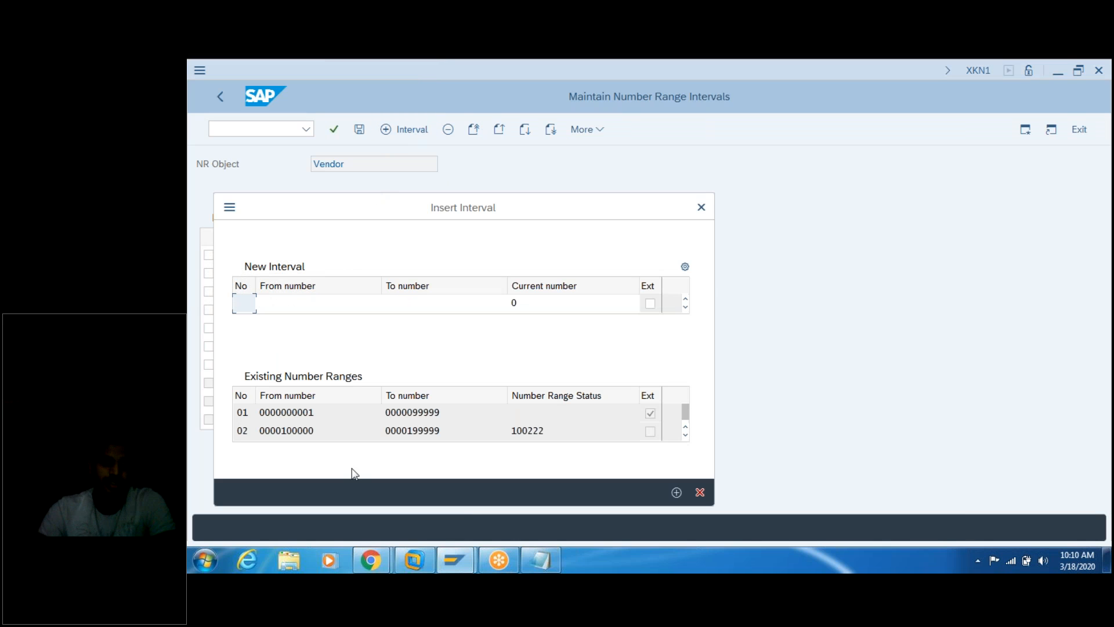
{"action": "left_click", "coordinate": [540, 560]}
{"action": "left_click_drag", "start_coordinate": [652, 133], "coordinate": [804, 62]}
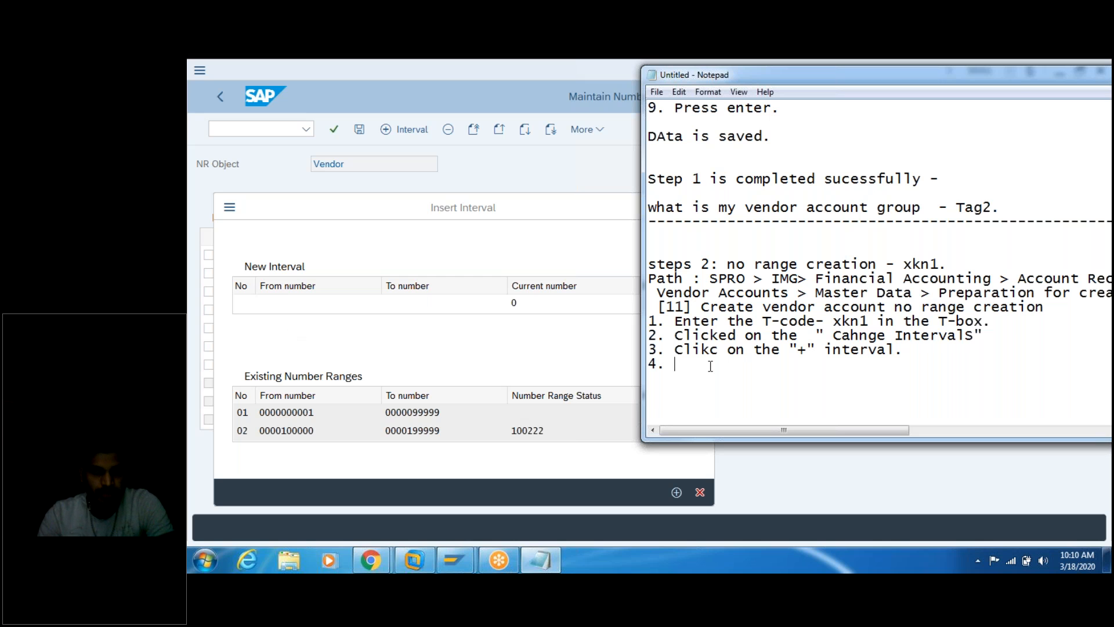
{"action": "left_click", "coordinate": [540, 217]}
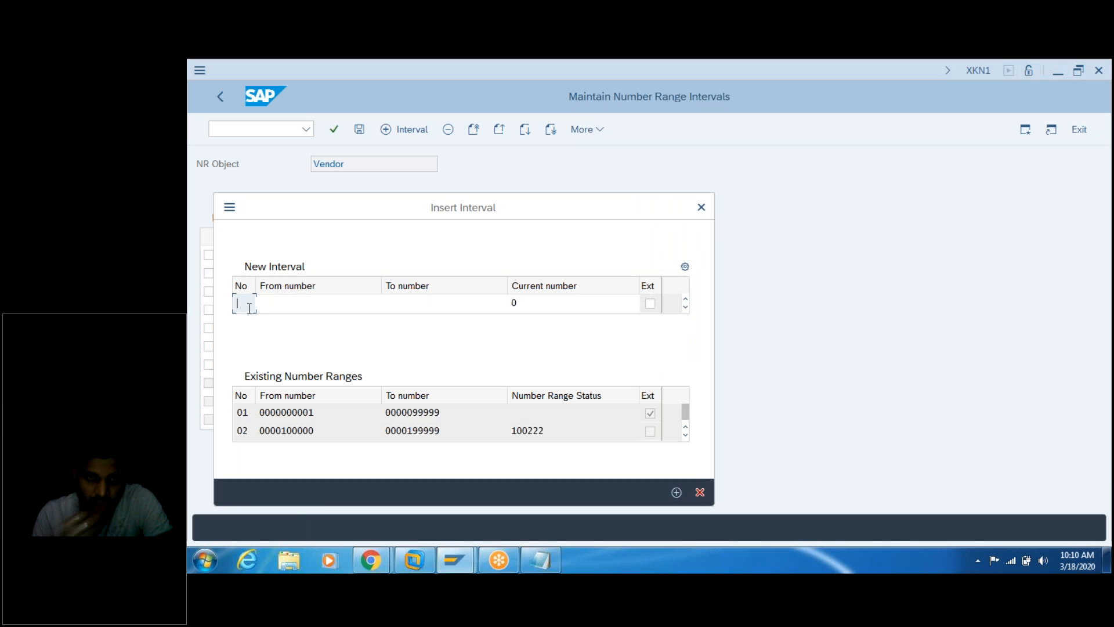
{"action": "left_click", "coordinate": [702, 209]}
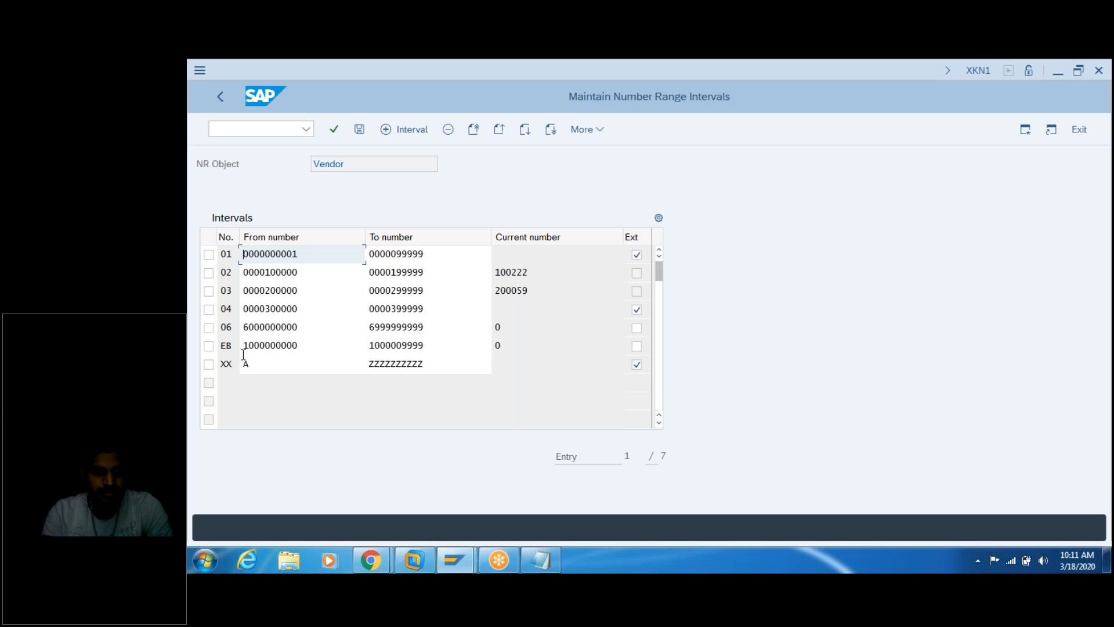
Step: After checking the notes, open the Insert Interval dialog with the + Interval button
{"action": "left_click", "coordinate": [544, 561]}
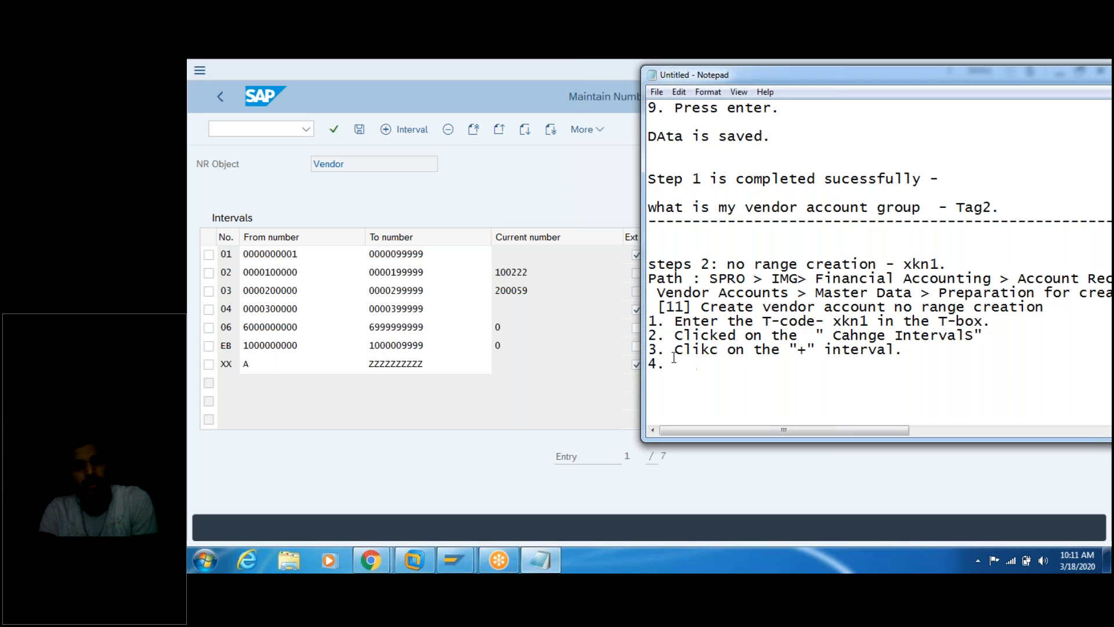
{"action": "left_click", "coordinate": [386, 131]}
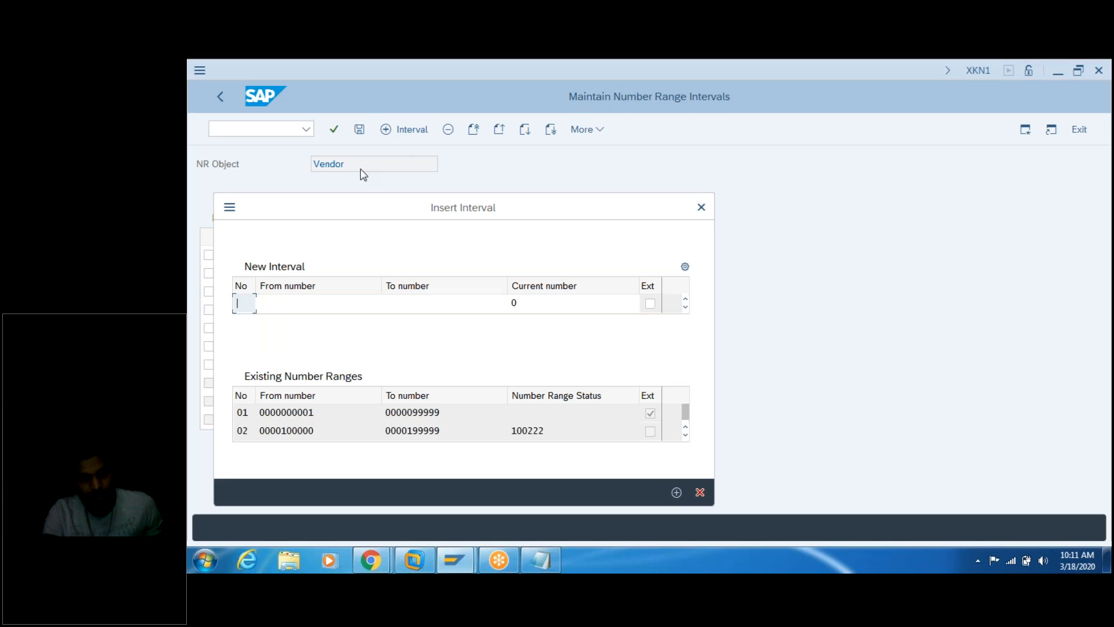
Step: Enter TG as the number of the new vendor interval row in Insert Interval
{"action": "type", "text": "TG"}
{"action": "key", "text": "BackSpace"}
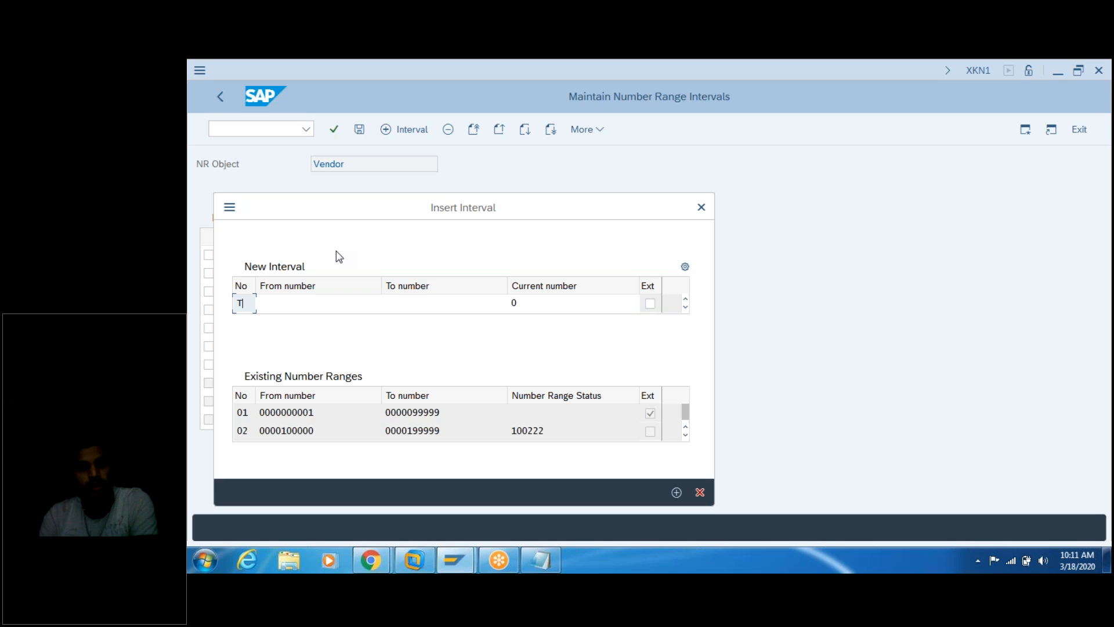
{"action": "type", "text": "A"}
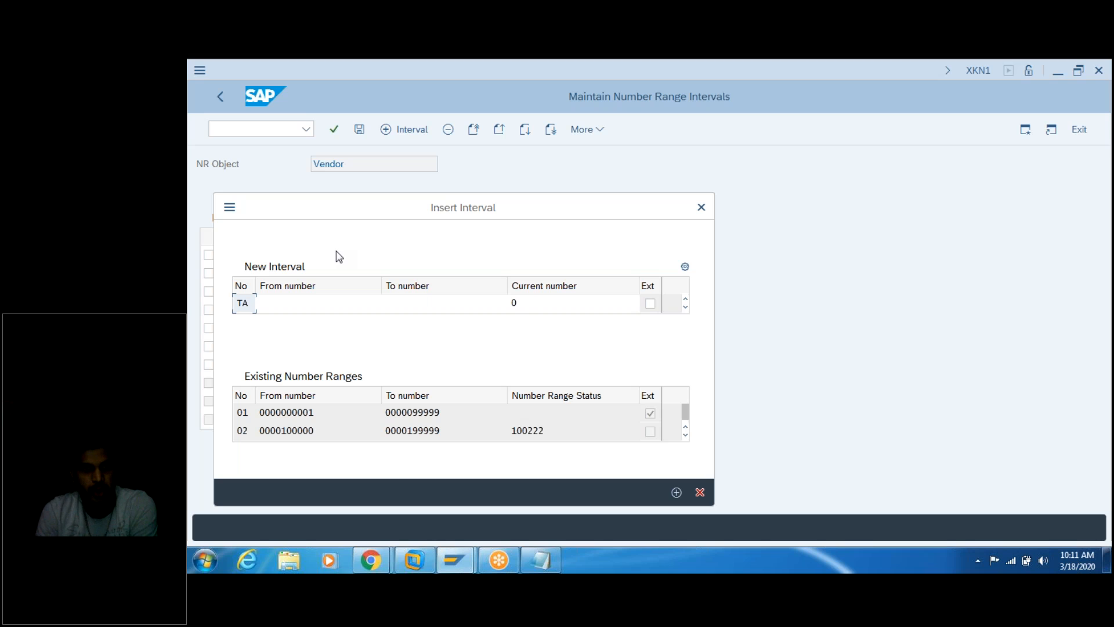
{"action": "key", "text": "BackSpace"}
{"action": "type", "text": "G"}
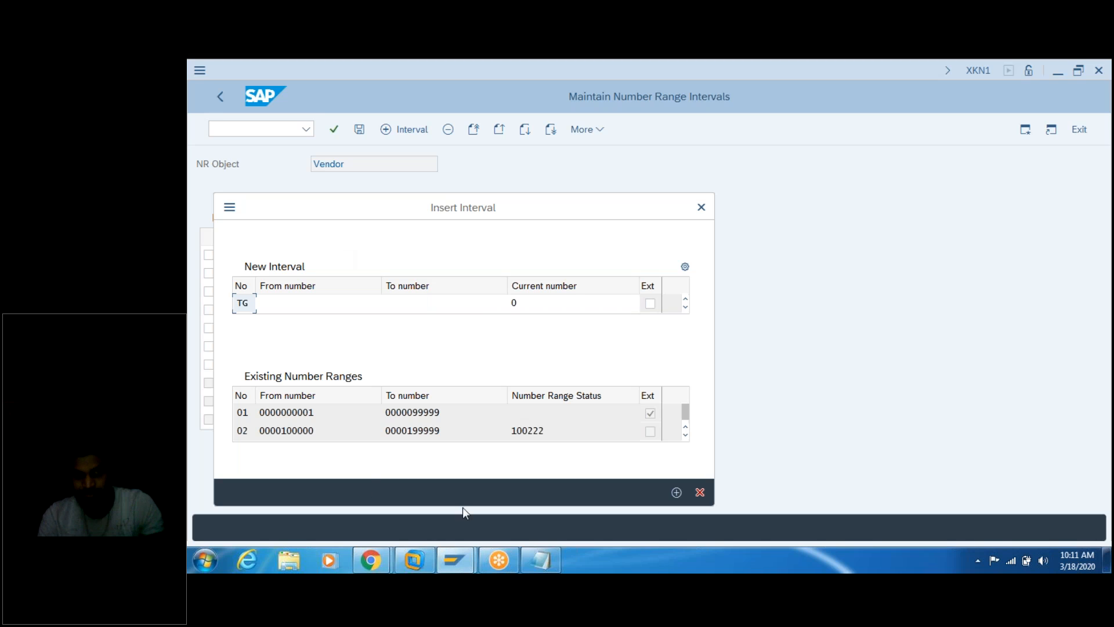
Step: In Notepad, type the step 4 heading 'Enter the Number-'
{"action": "left_click", "coordinate": [540, 560]}
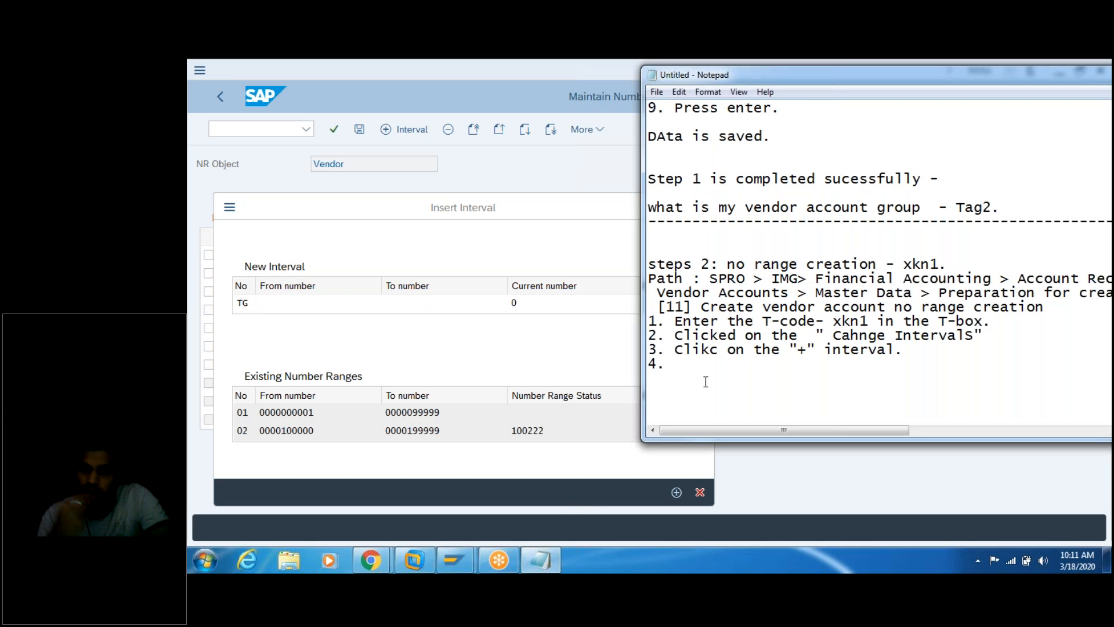
{"action": "type", "text": "En"}
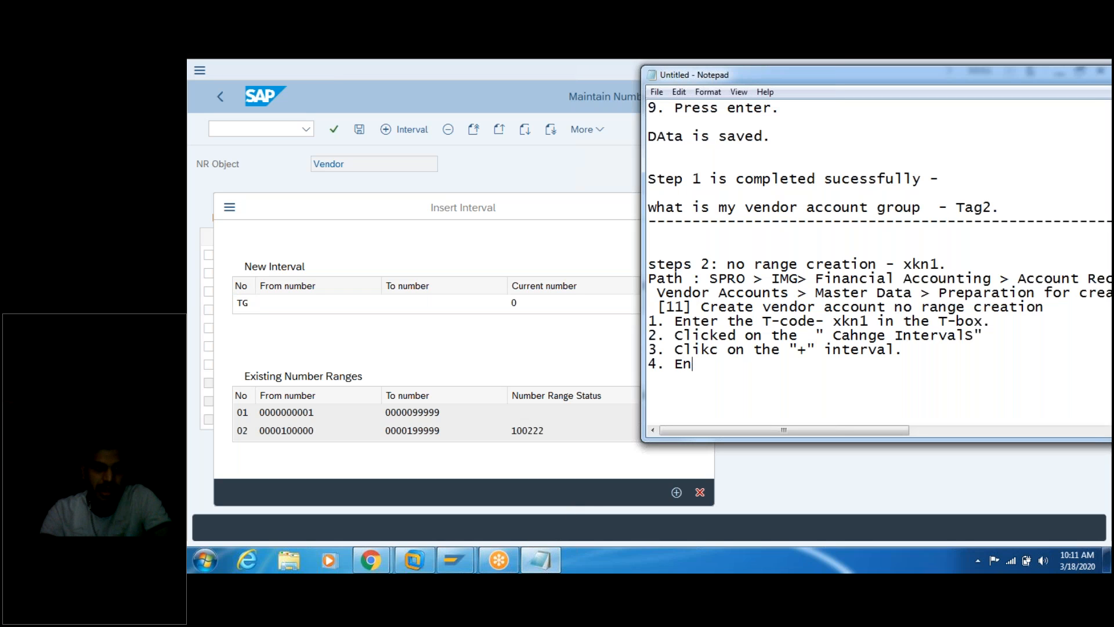
{"action": "type", "text": "ter the NO"}
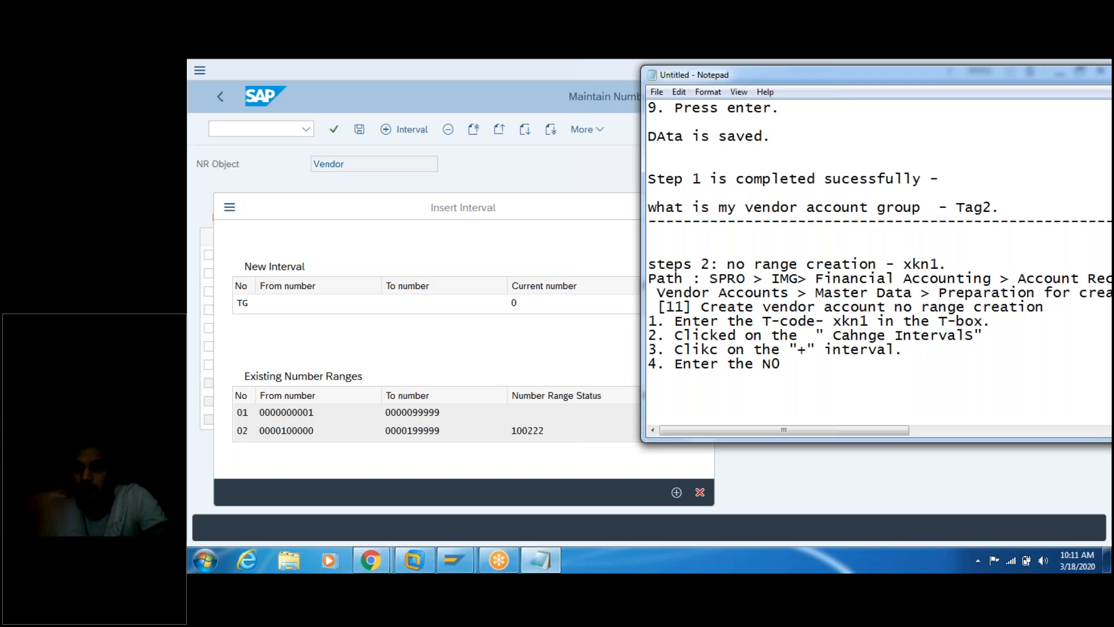
{"action": "key", "text": "BackSpace"}
{"action": "type", "text": "un"}
{"action": "key", "text": "BackSpace"}
{"action": "type", "text": "mber-"}
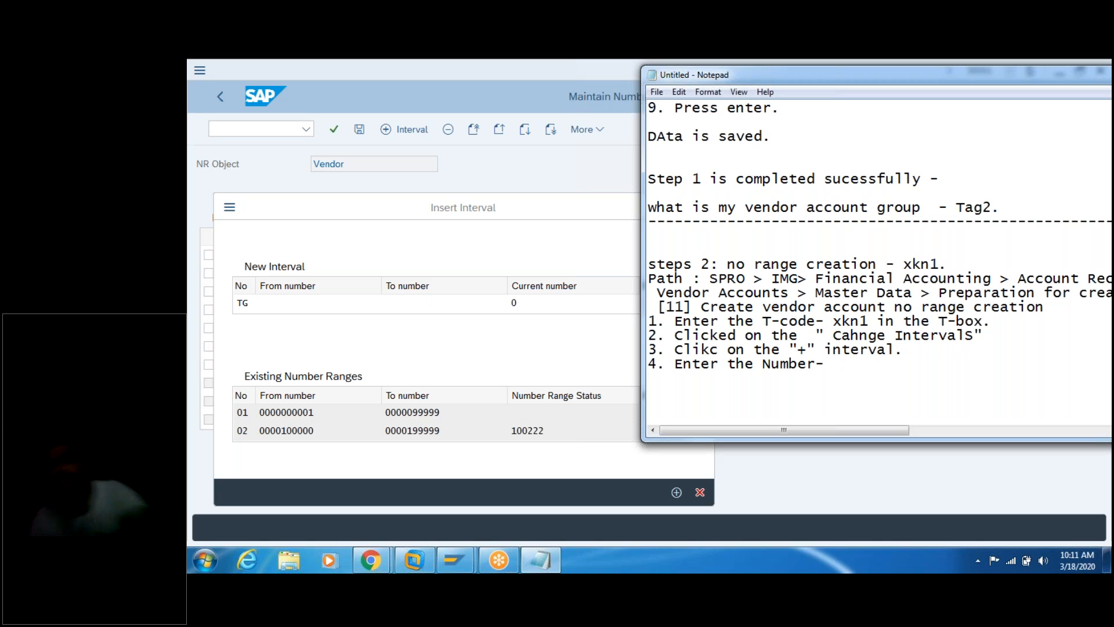
Step: Add sub-points: only 2 digits allowed; characters, numerics, alphanumerics and special characters accepted
{"action": "key", "text": "Return"}
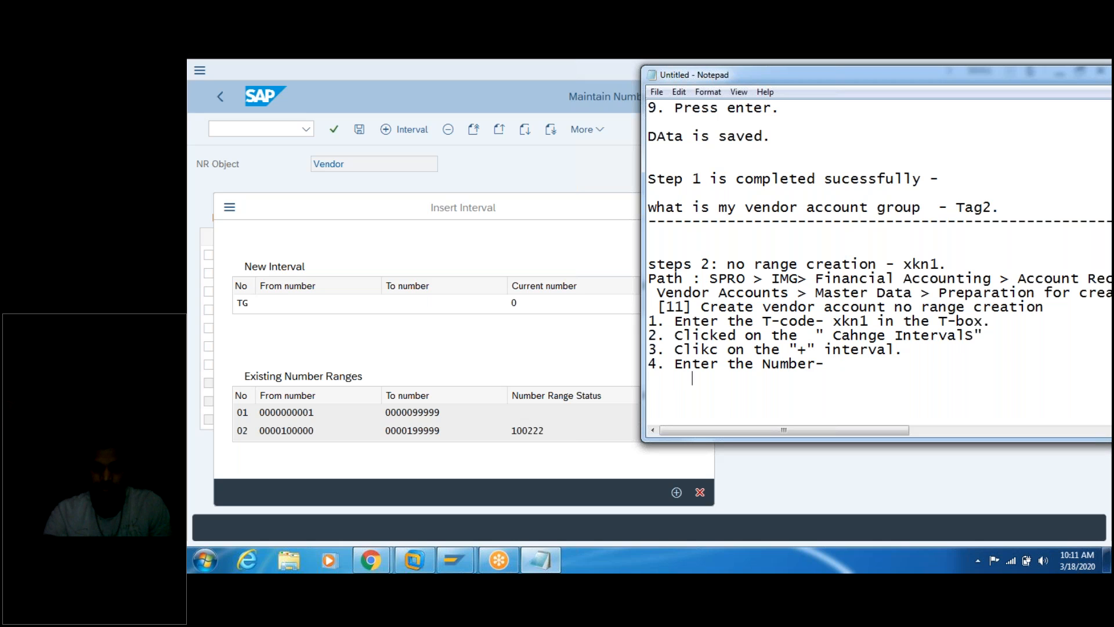
{"action": "type", "text": "1. It a"}
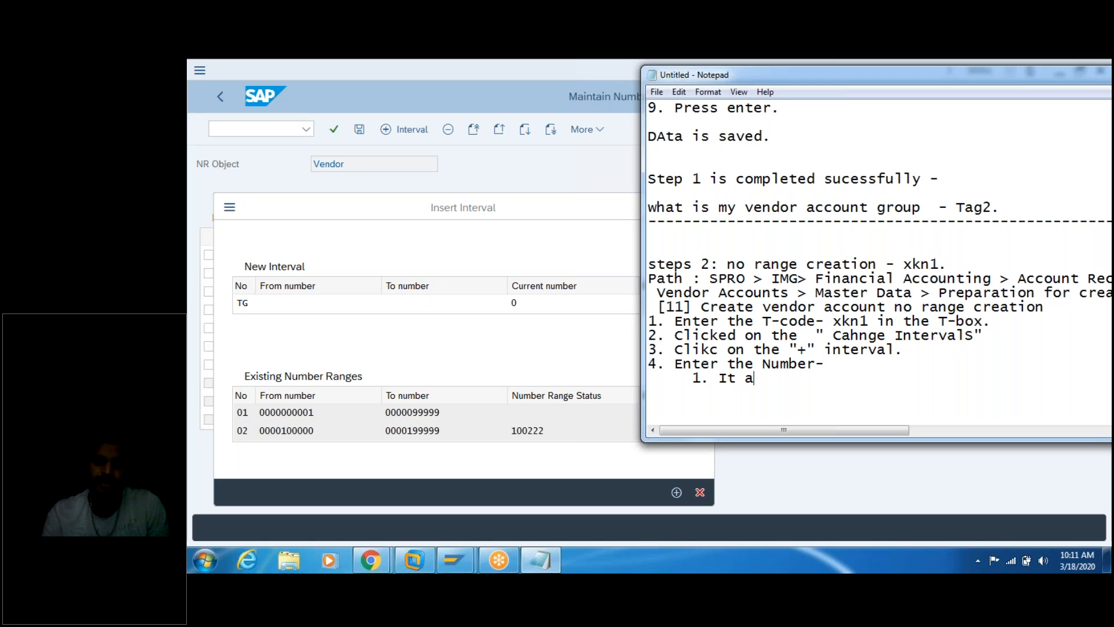
{"action": "type", "text": "ccepts on"}
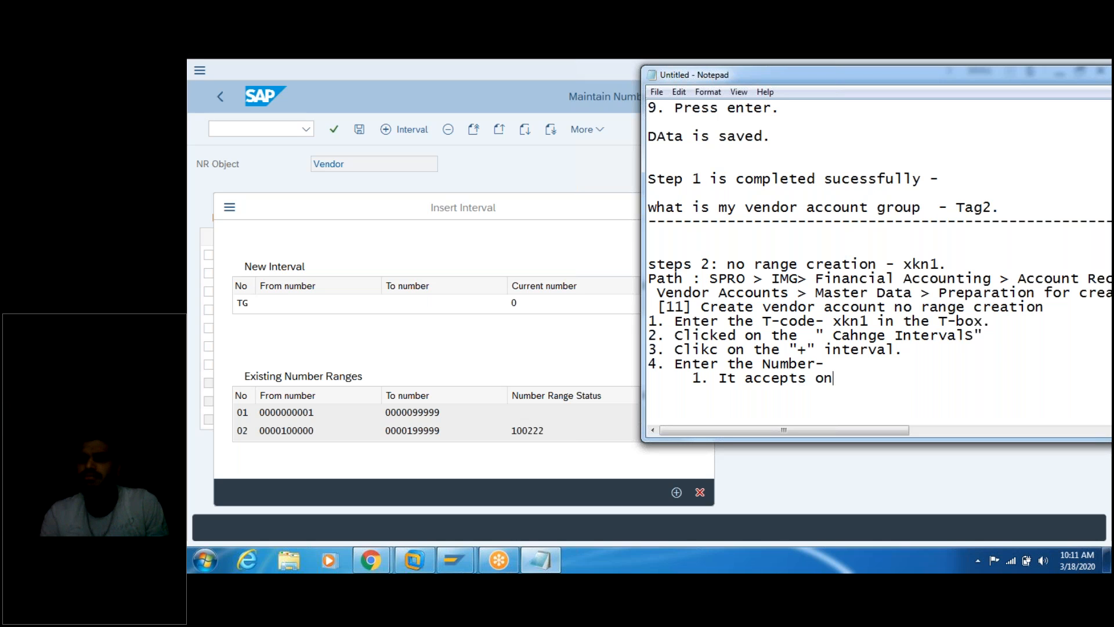
{"action": "type", "text": "ly - 2- digits."}
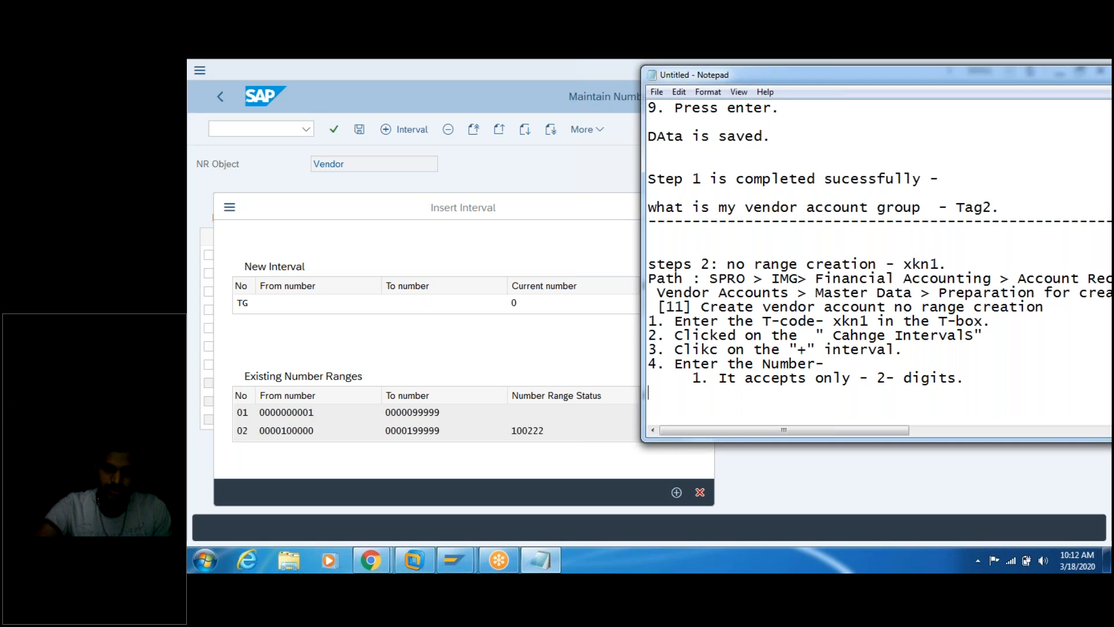
{"action": "key", "text": "Return"}
{"action": "type", "text": "2. "}
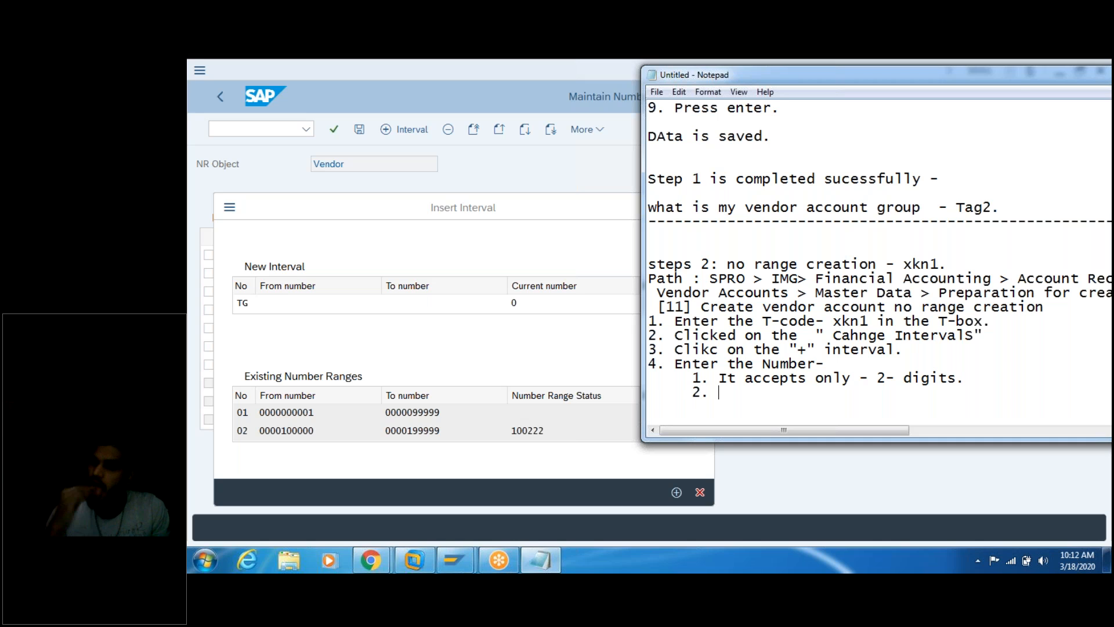
{"action": "type", "text": "It acept"}
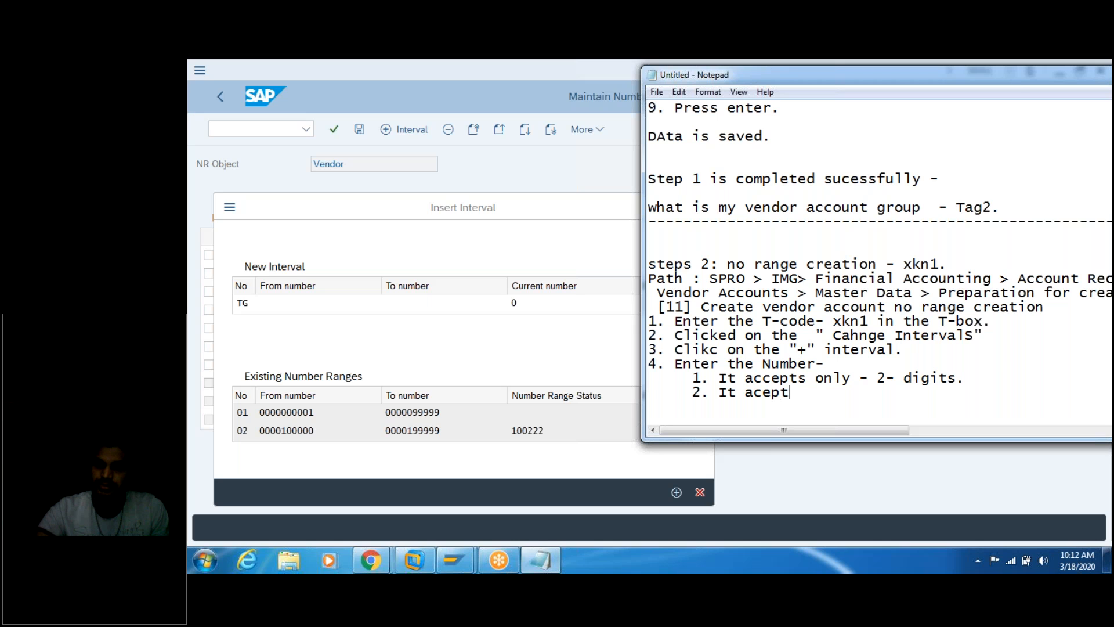
{"action": "key", "text": "BackSpace"}
{"action": "key", "text": "BackSpace"}
{"action": "key", "text": "BackSpace"}
{"action": "type", "text": "cepts - "}
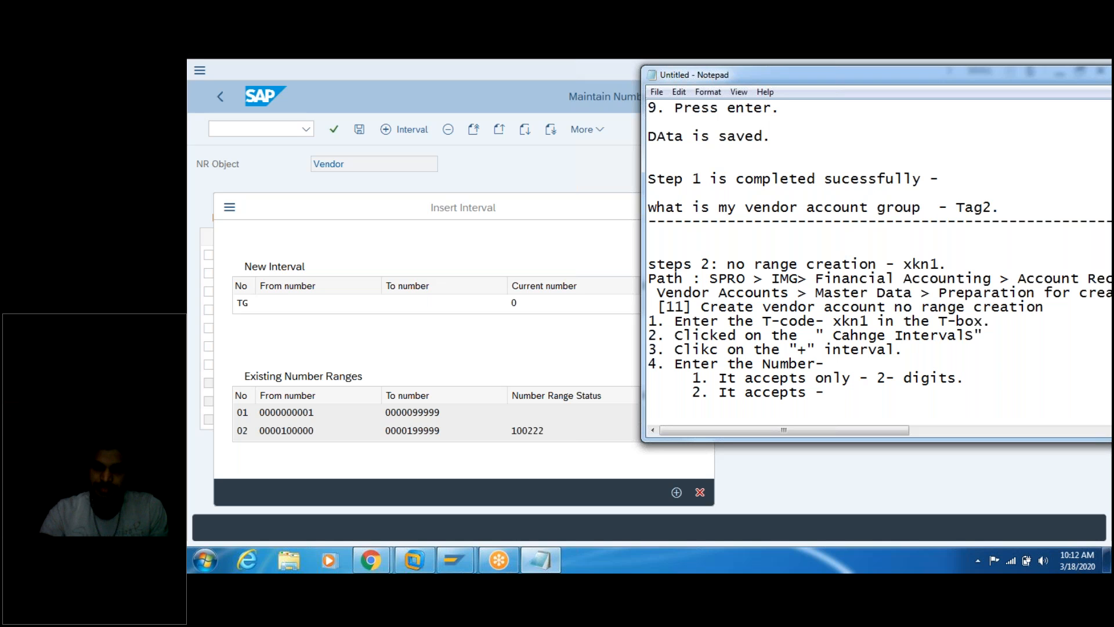
{"action": "type", "text": "Charectors ,"}
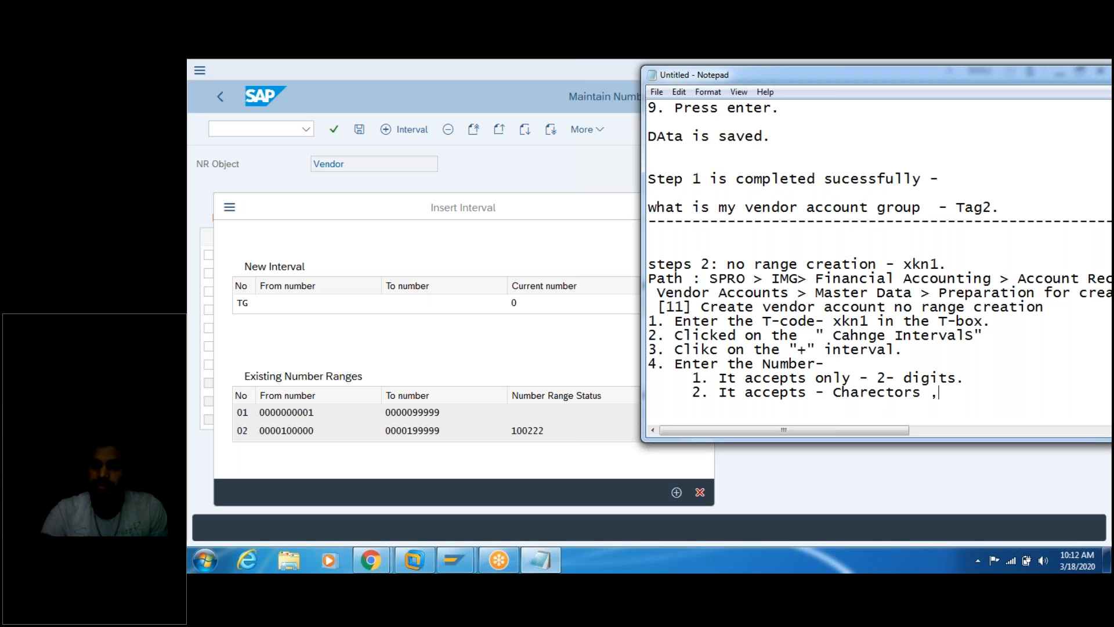
{"action": "type", "text": " numer"}
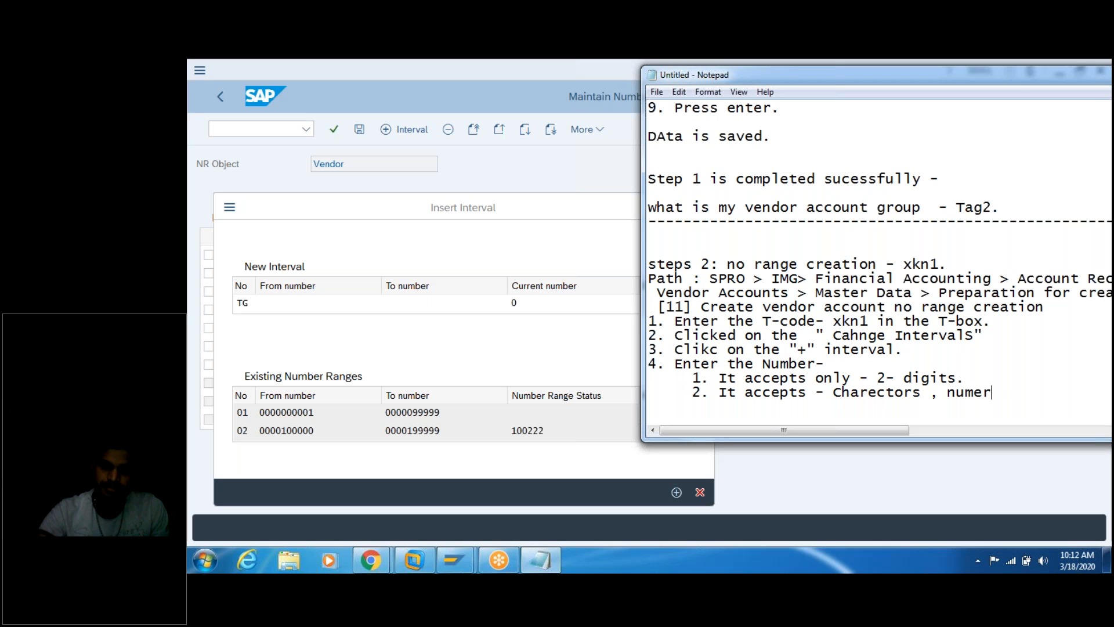
{"action": "type", "text": "ics, "}
{"action": "type", "text": "Al"}
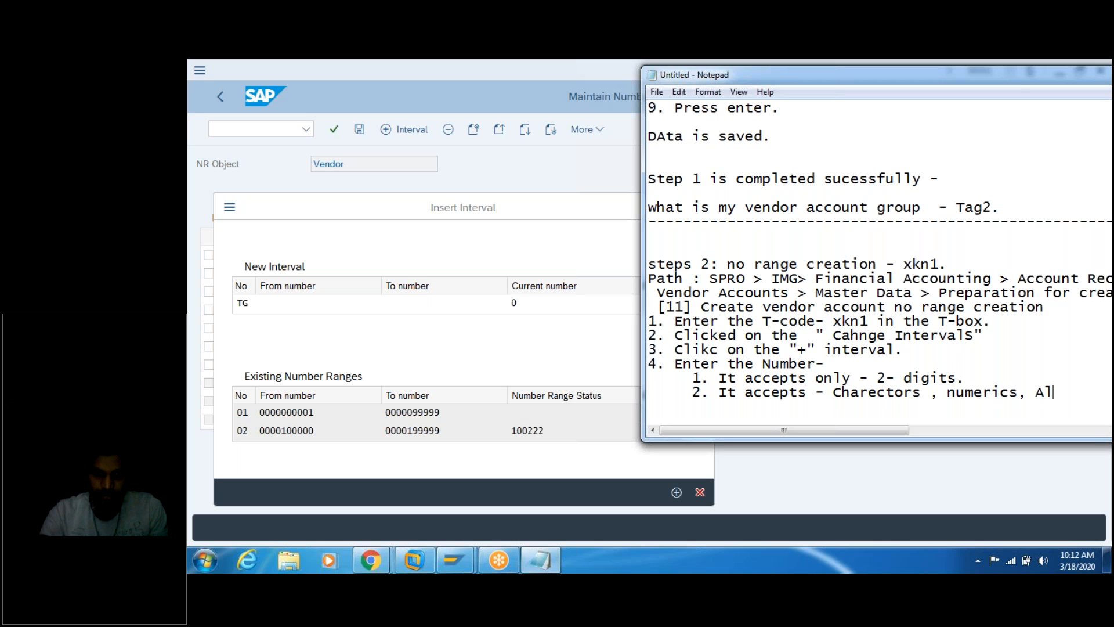
{"action": "type", "text": "phanume"}
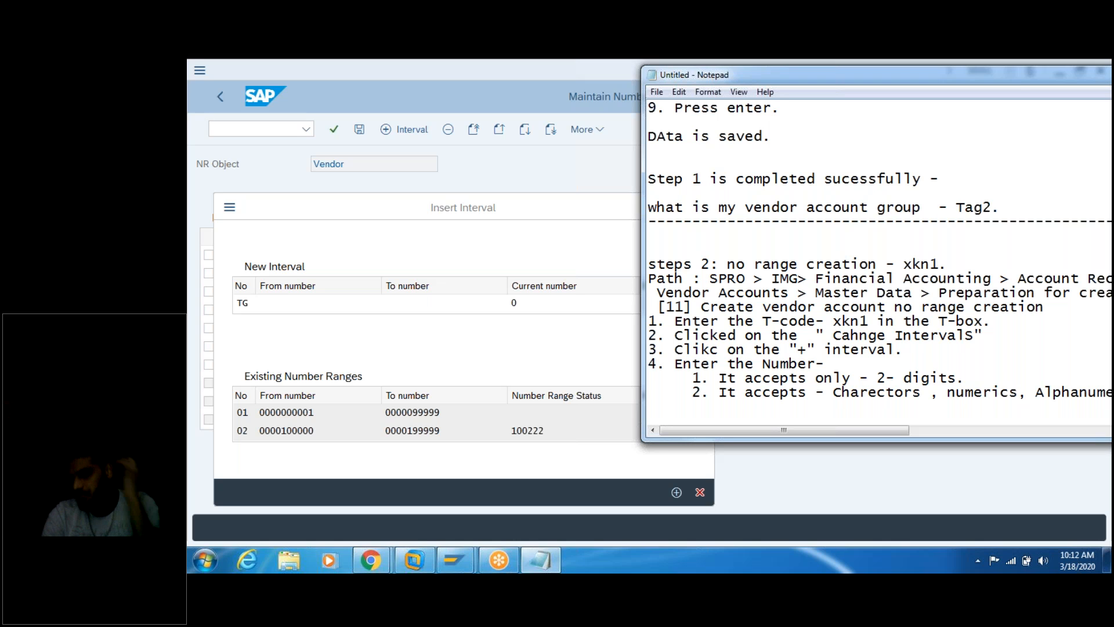
{"action": "key", "text": "BackSpace"}
{"action": "key", "text": "BackSpace"}
{"action": "type", "text": "spec"}
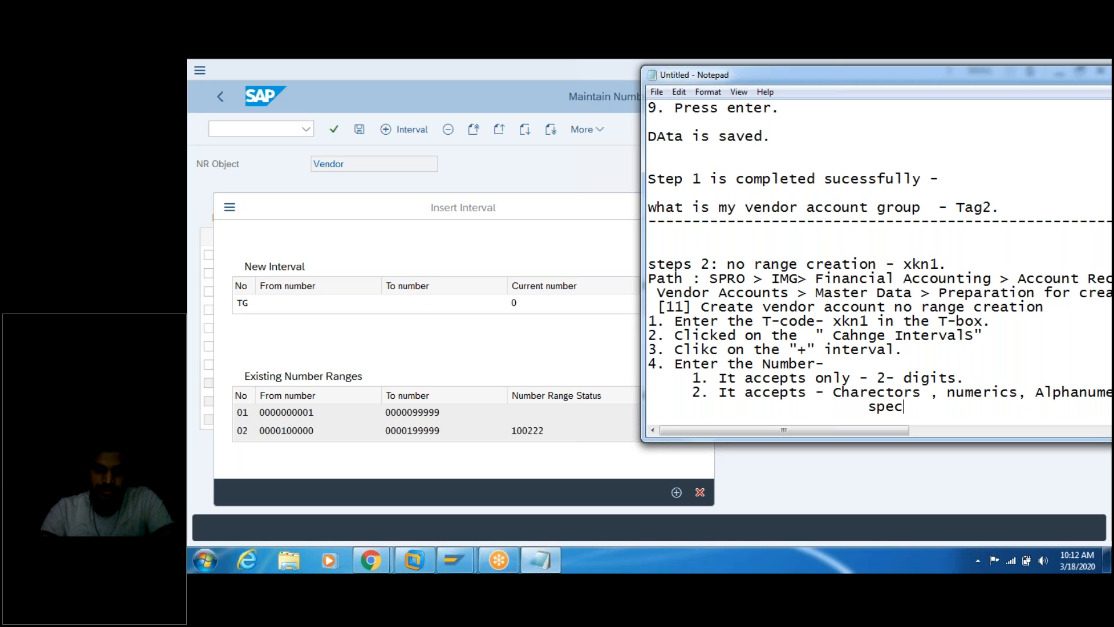
{"action": "type", "text": "ial ch"}
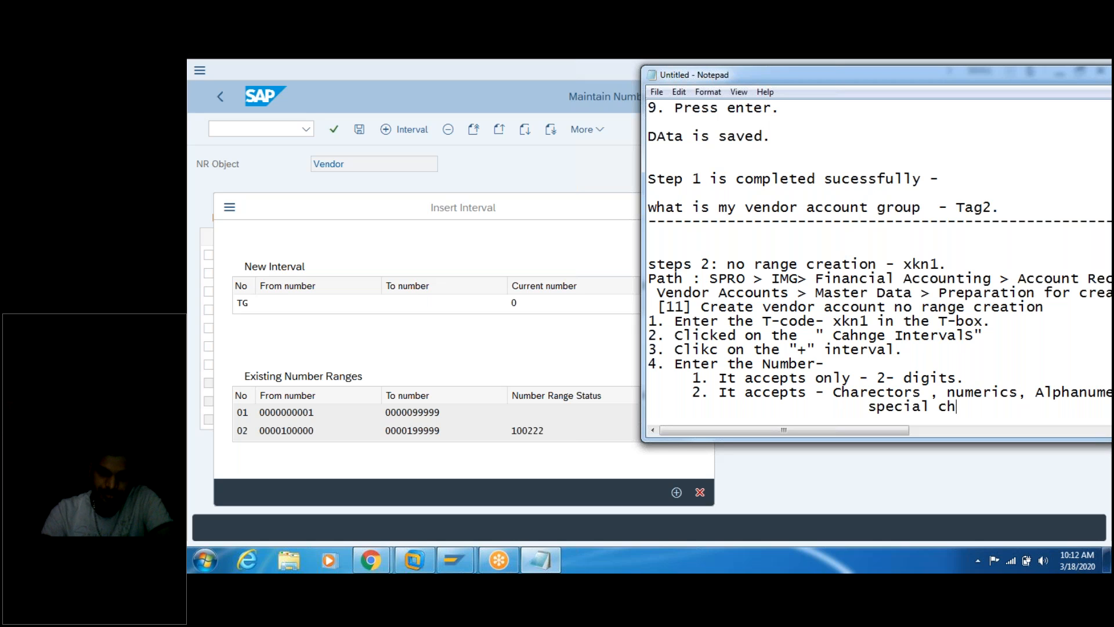
{"action": "type", "text": "arectos."}
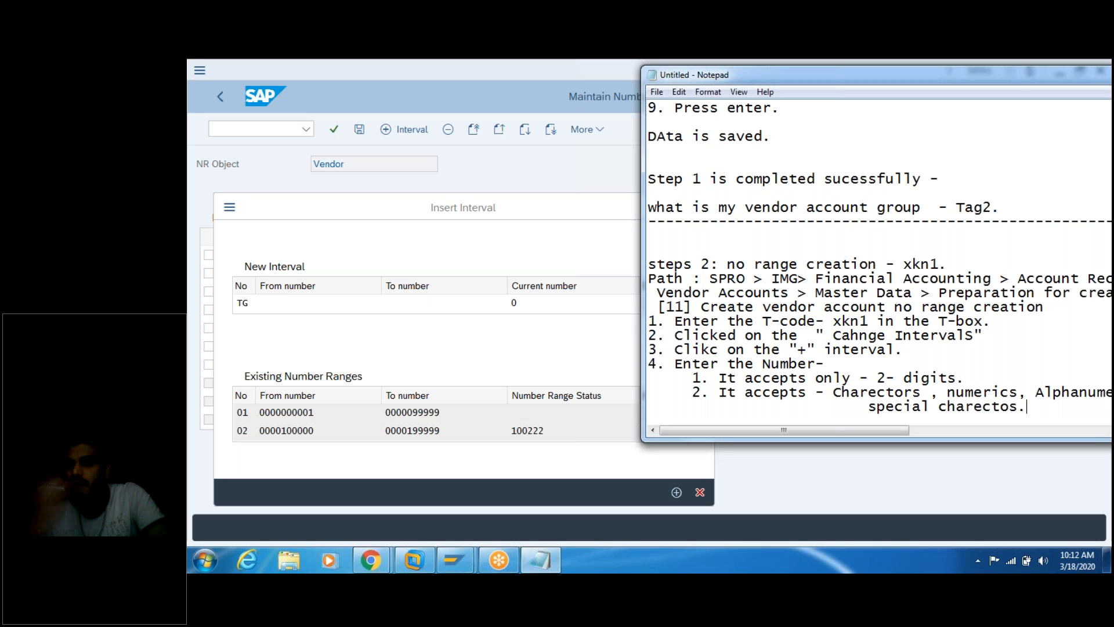
{"action": "key", "text": "Return"}
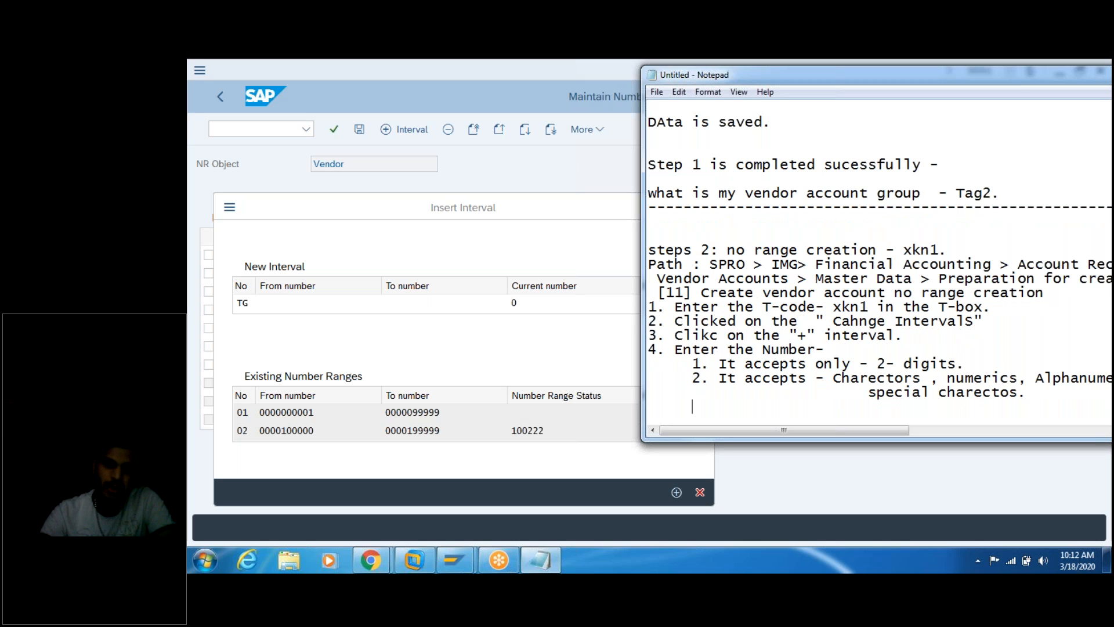
Step: Add rules that the number must not already exist, must not overlap, and is unique
{"action": "type", "text": "3. It"}
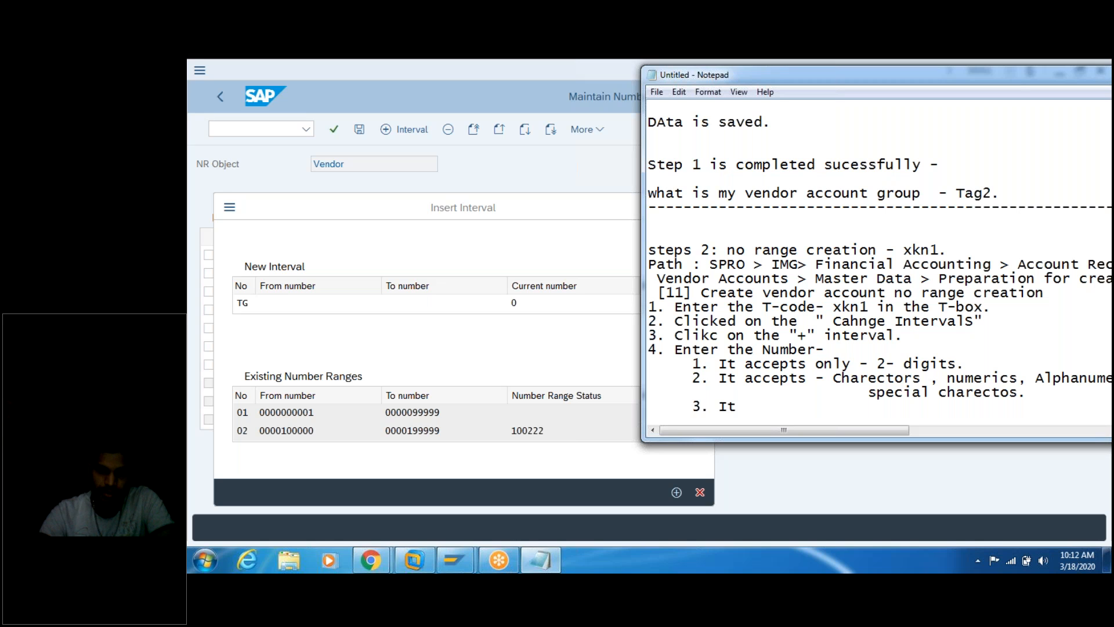
{"action": "key", "text": "BackSpace"}
{"action": "key", "text": "BackSpace"}
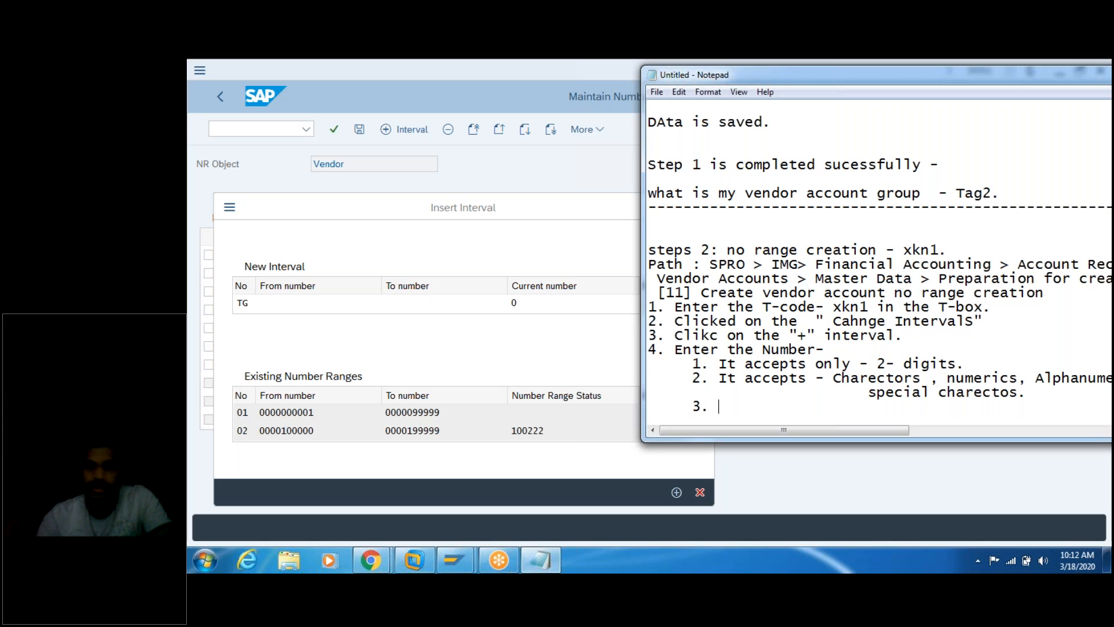
{"action": "type", "text": "The No"}
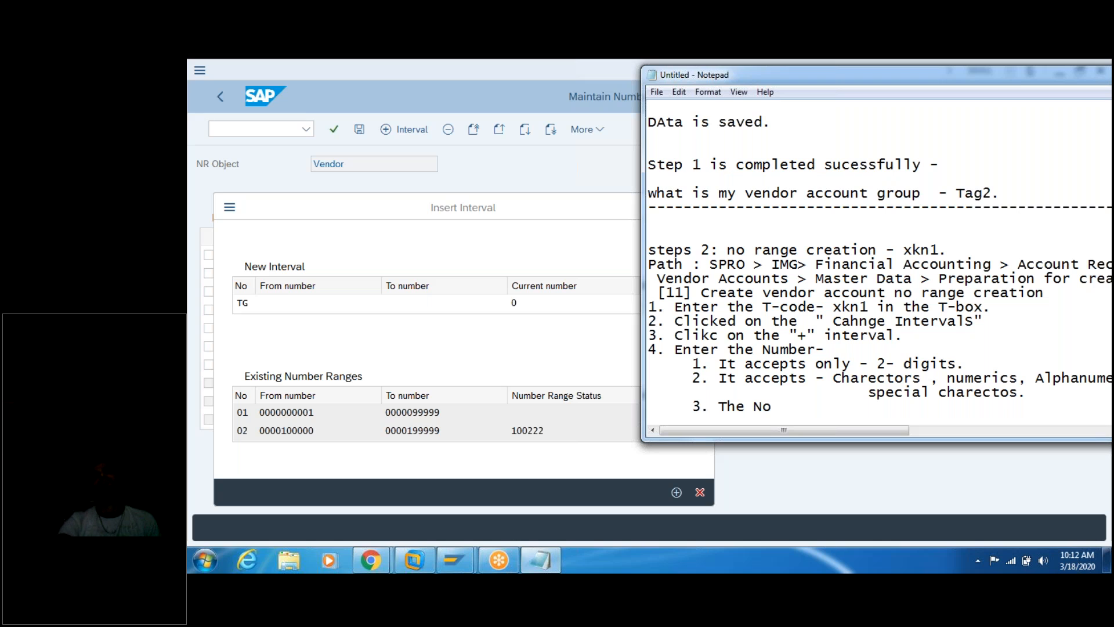
{"action": "key", "text": "BackSpace"}
{"action": "type", "text": "u"}
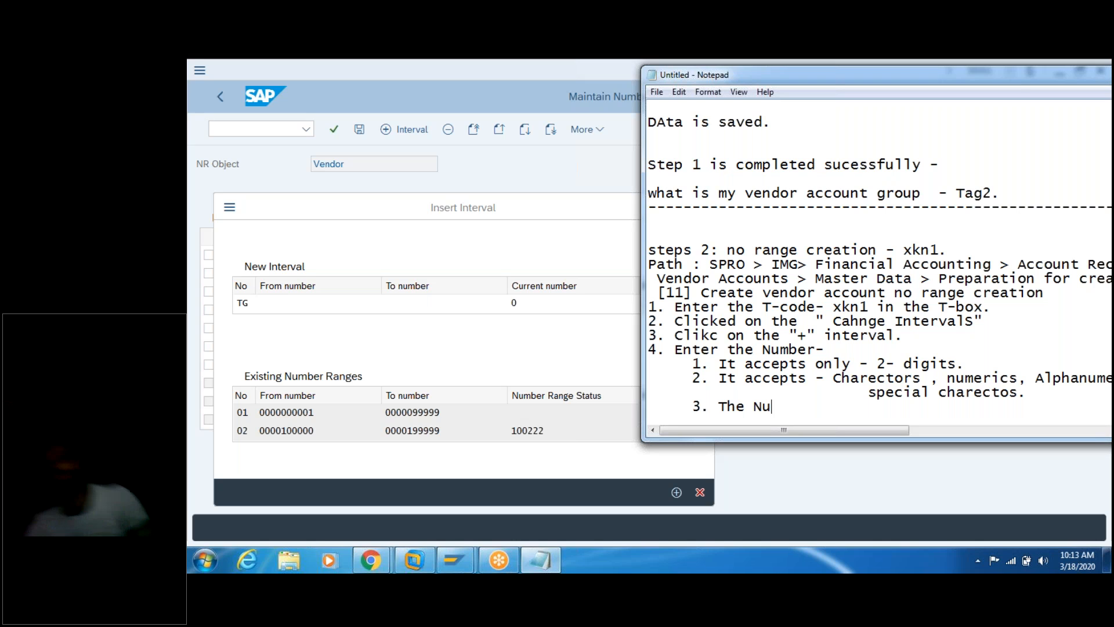
{"action": "type", "text": "mebr that "}
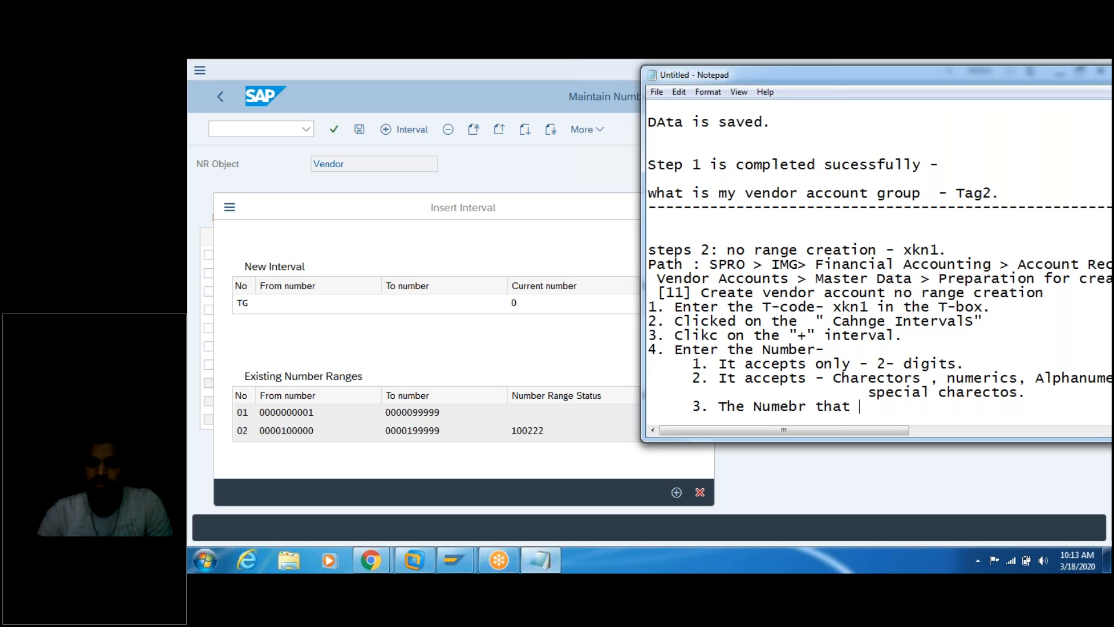
{"action": "type", "text": "you "}
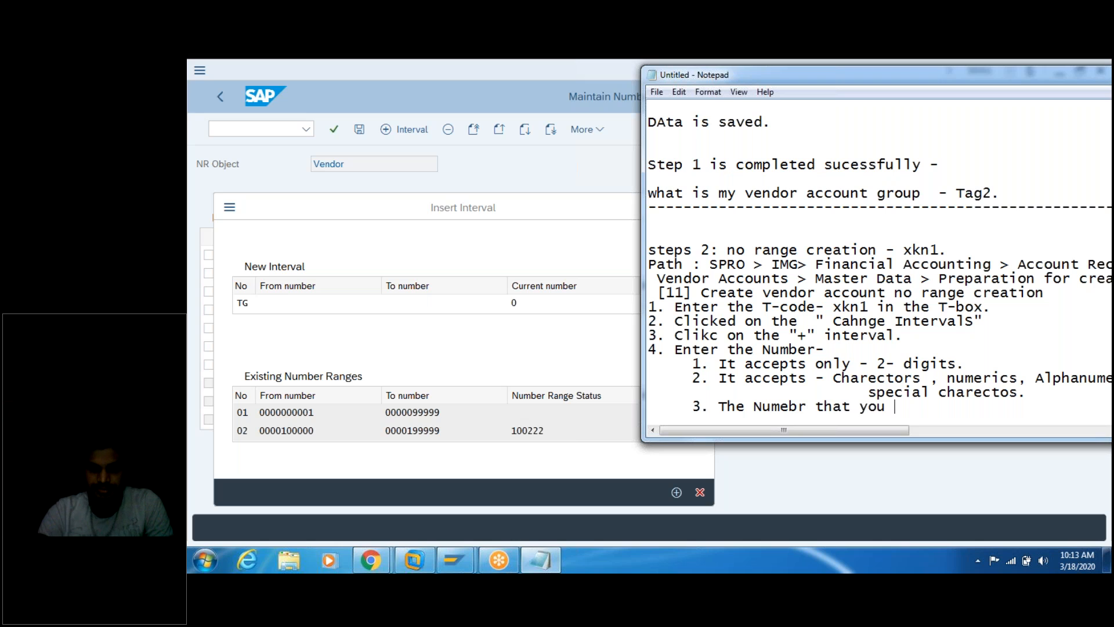
{"action": "type", "text": "provide "}
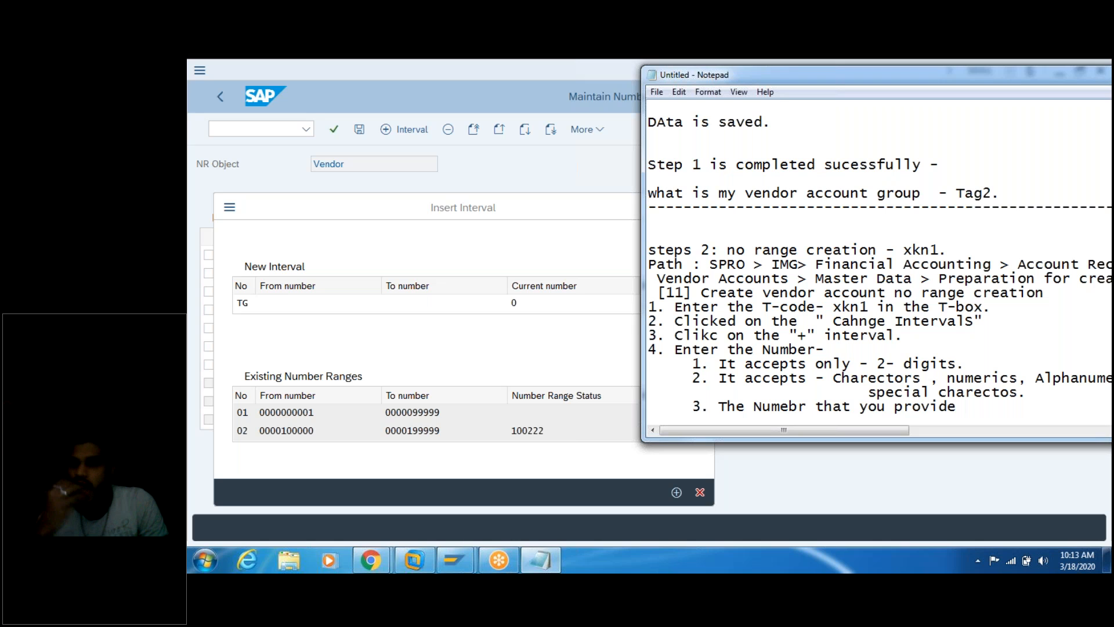
{"action": "type", "text": "should not "}
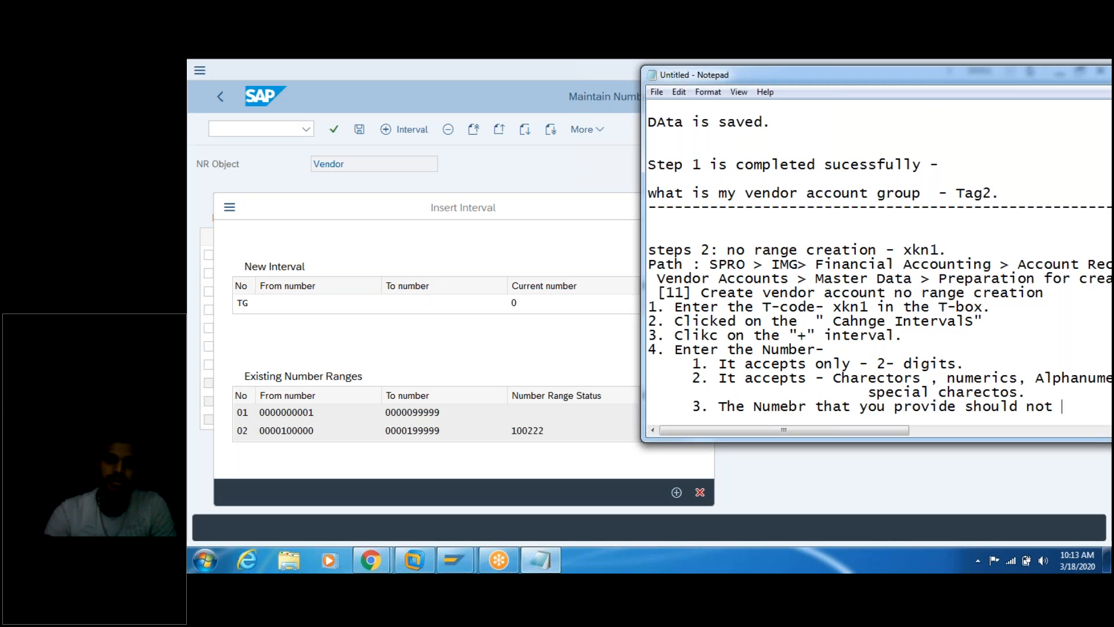
{"action": "type", "text": "exit"}
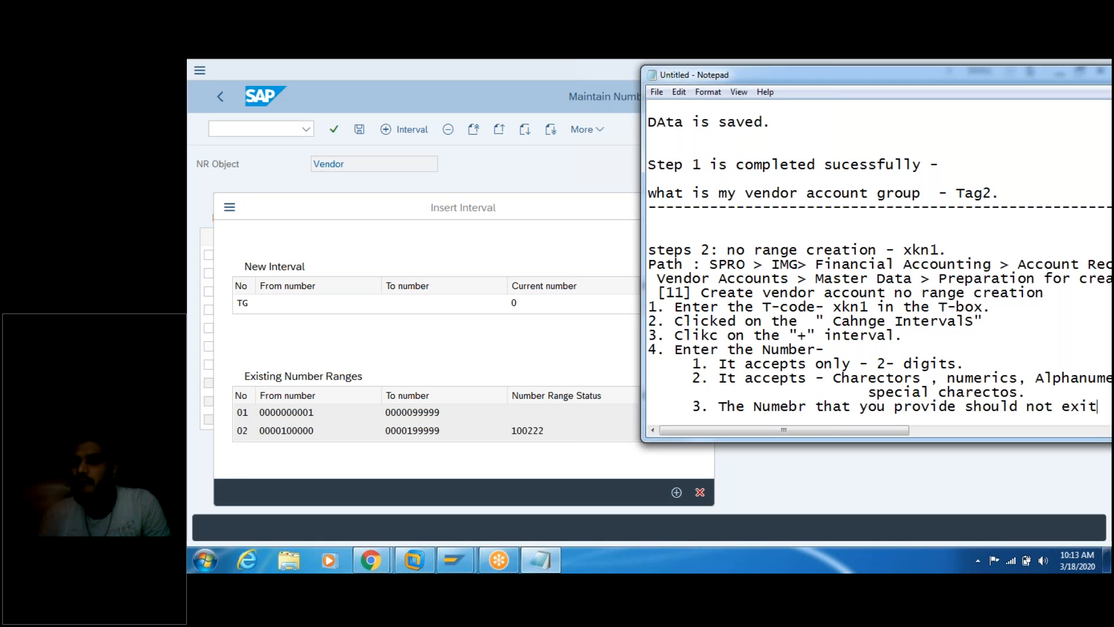
{"action": "type", "text": "s"}
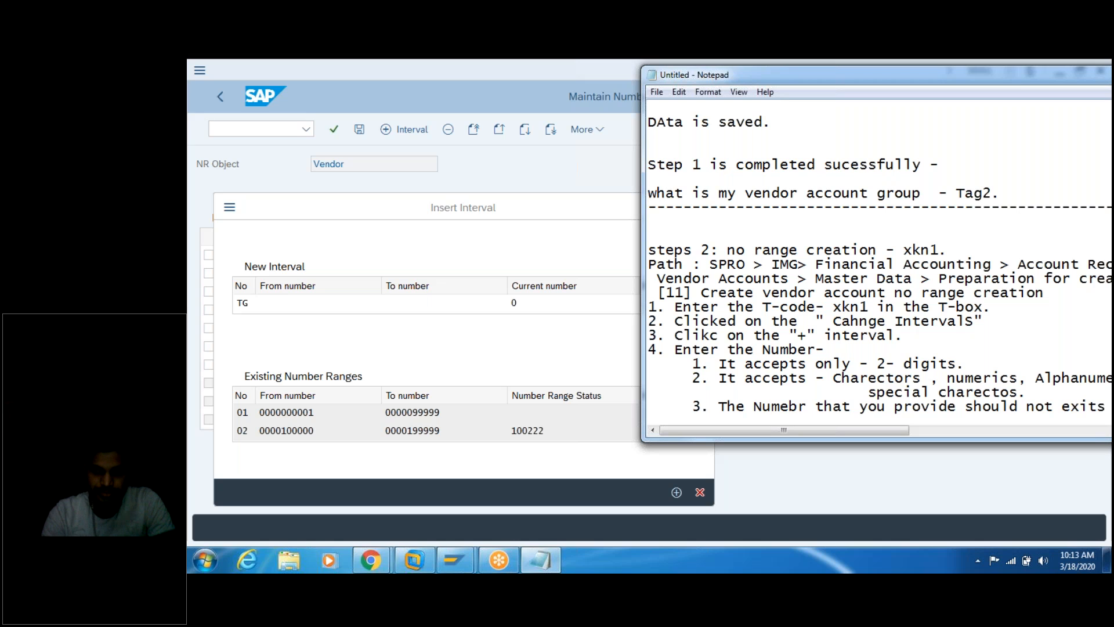
{"action": "key", "text": "Return"}
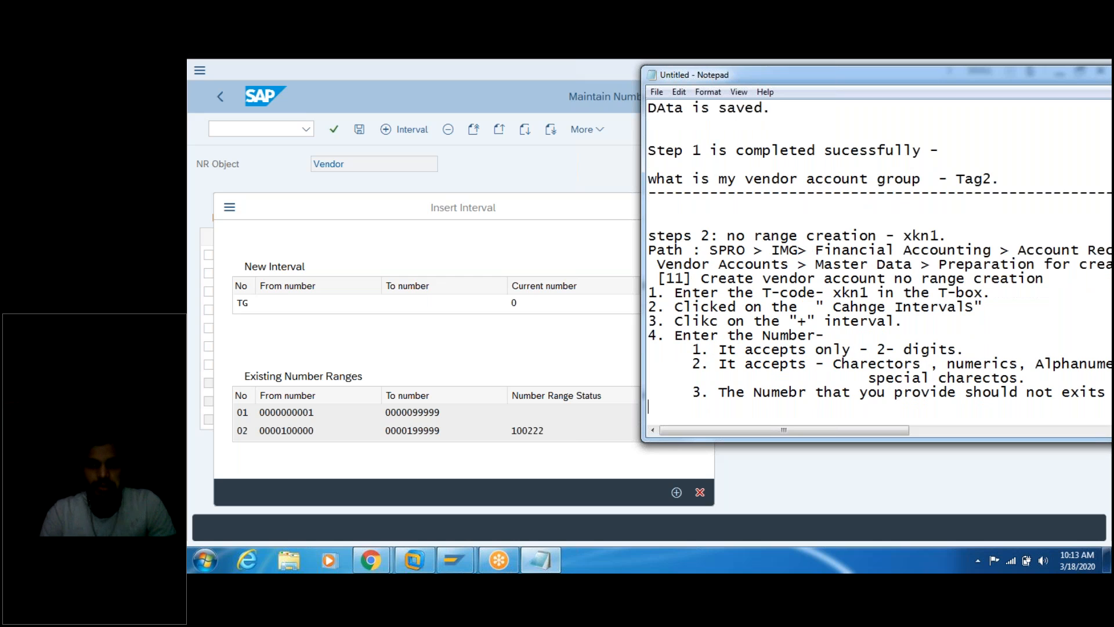
{"action": "type", "text": "it sh"}
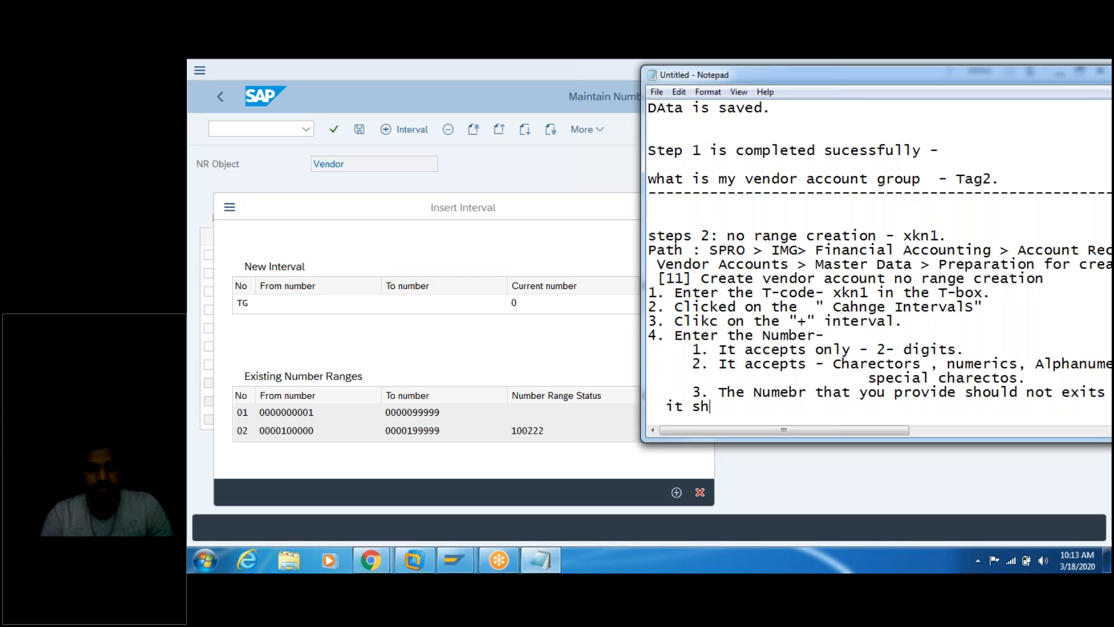
{"action": "type", "text": "ould not"}
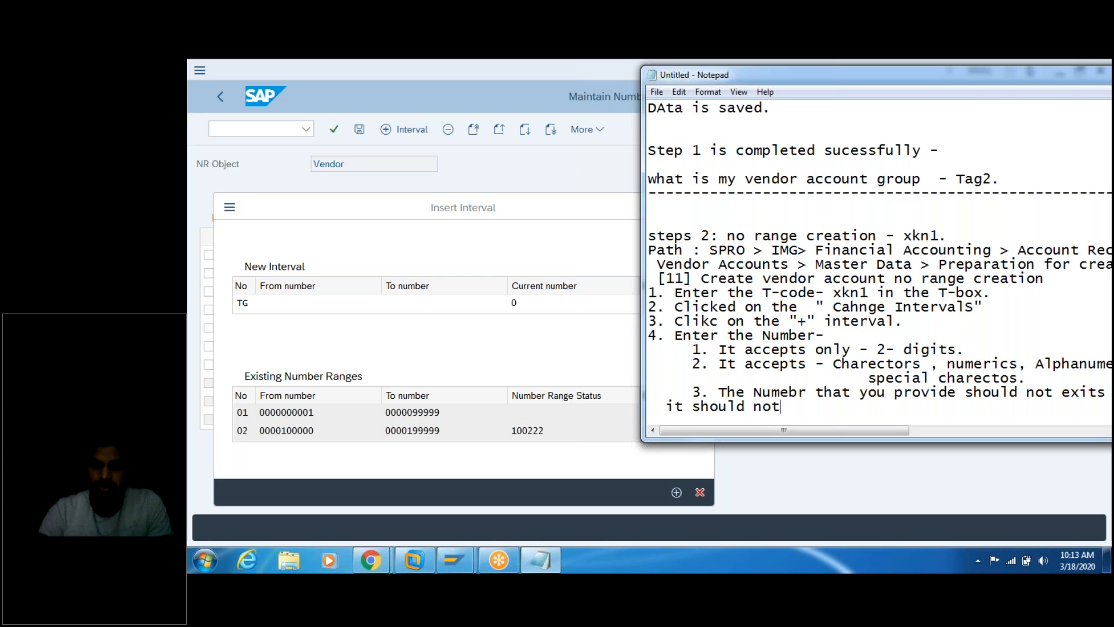
{"action": "type", "text": " overlap."}
{"action": "key", "text": "Return"}
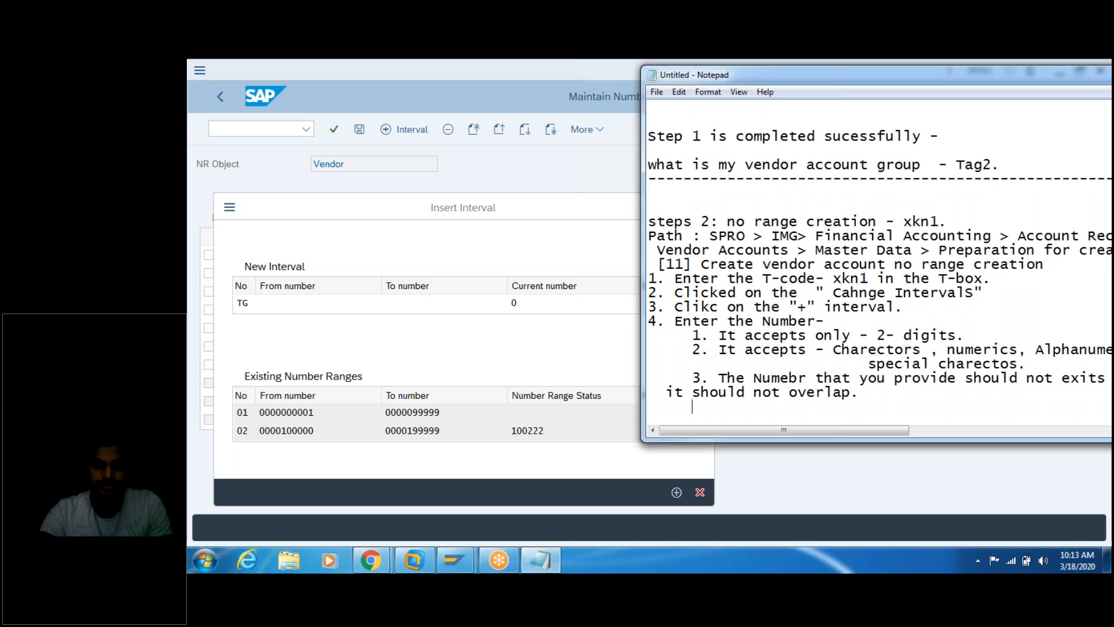
{"action": "type", "text": "4. It is "}
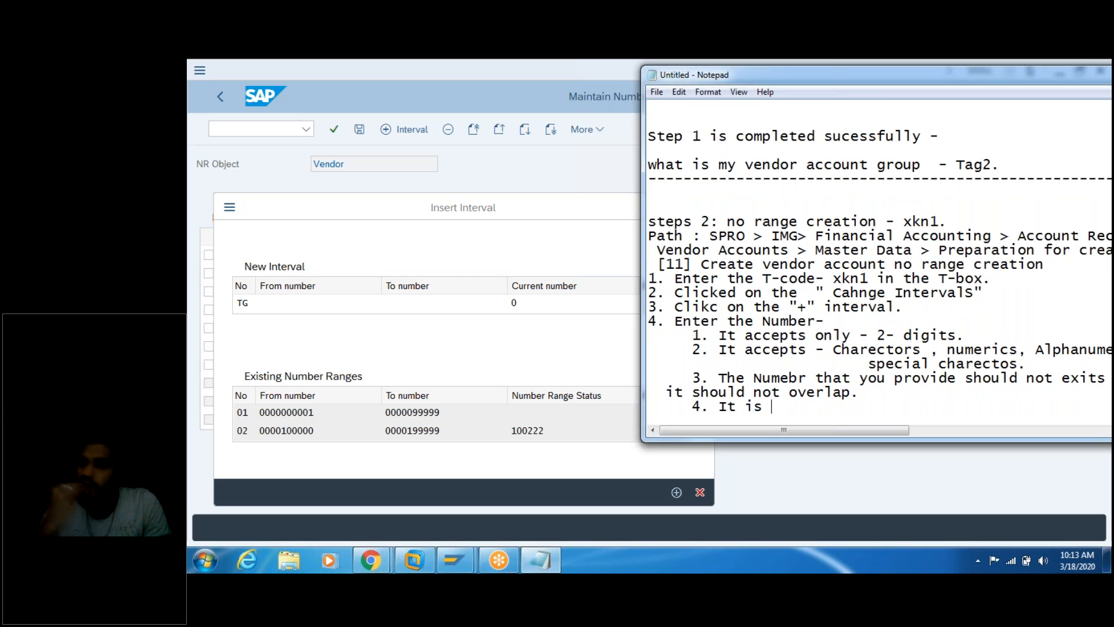
{"action": "type", "text": "an un"}
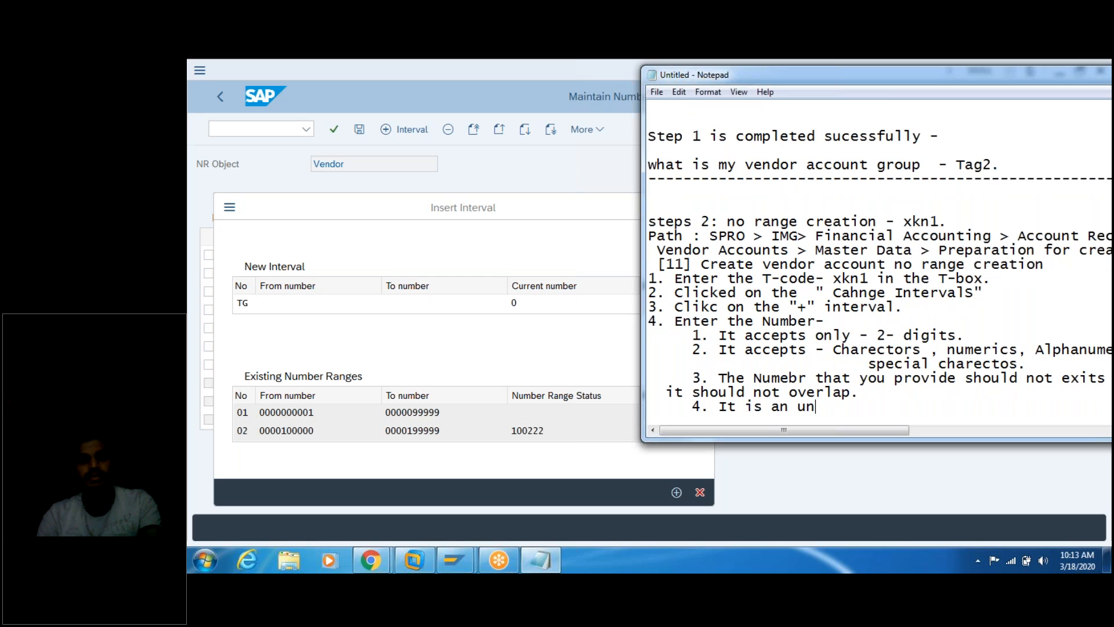
{"action": "type", "text": "ique"}
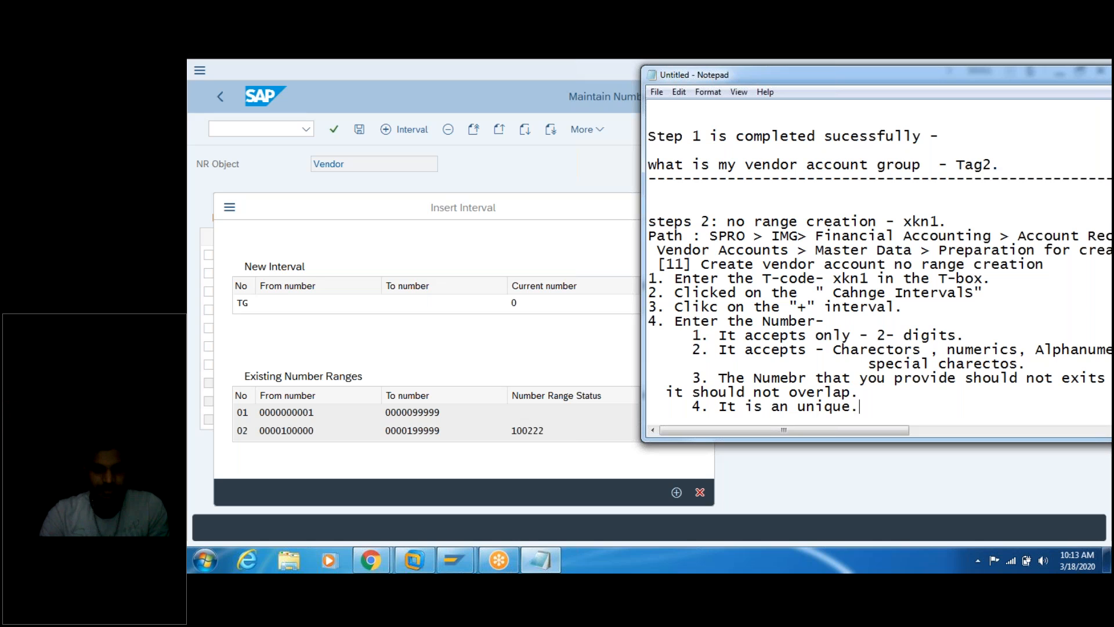
{"action": "type", "text": "."}
{"action": "key", "text": "Return"}
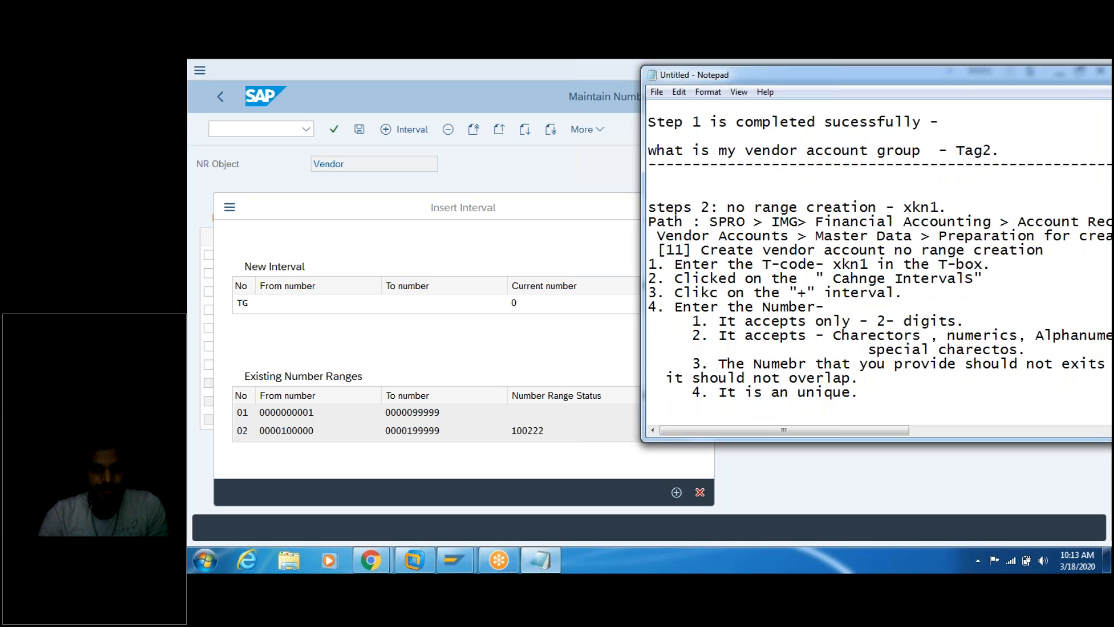
Step: Add '5. From Number' and '6. To Number :' items, noting how to select the number range
{"action": "type", "text": "5"}
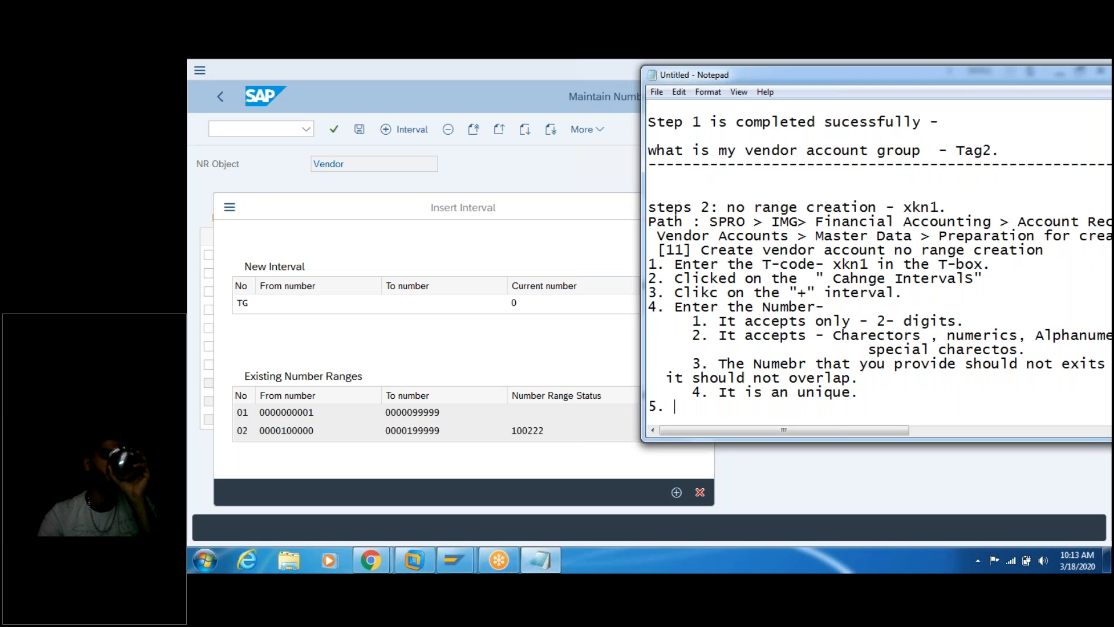
{"action": "type", "text": ". From "}
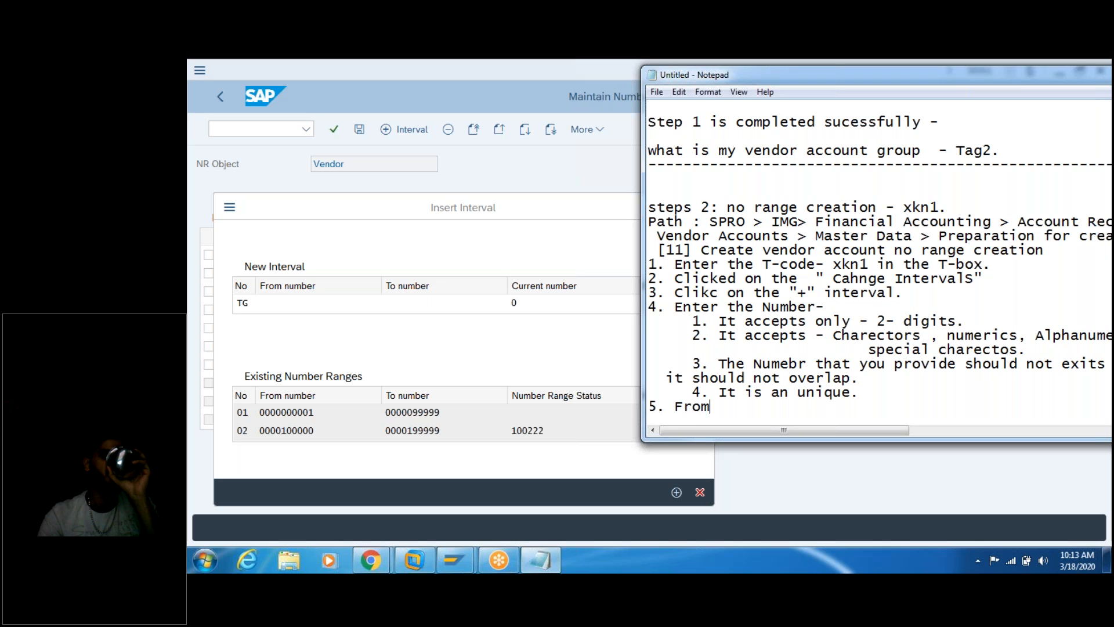
{"action": "type", "text": "Number"}
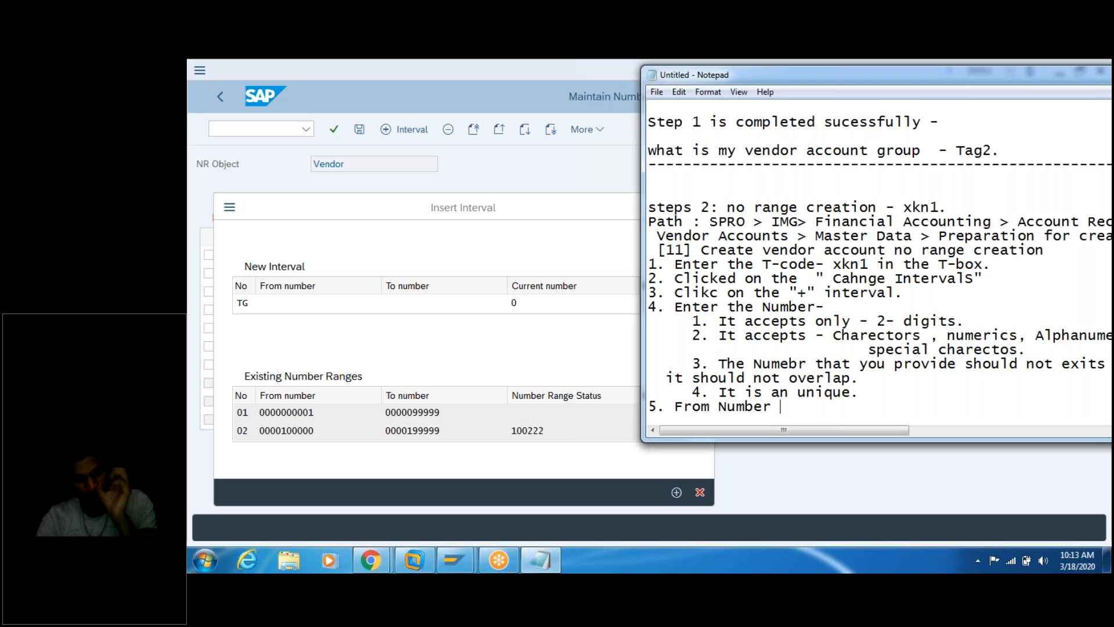
{"action": "key", "text": "Return"}
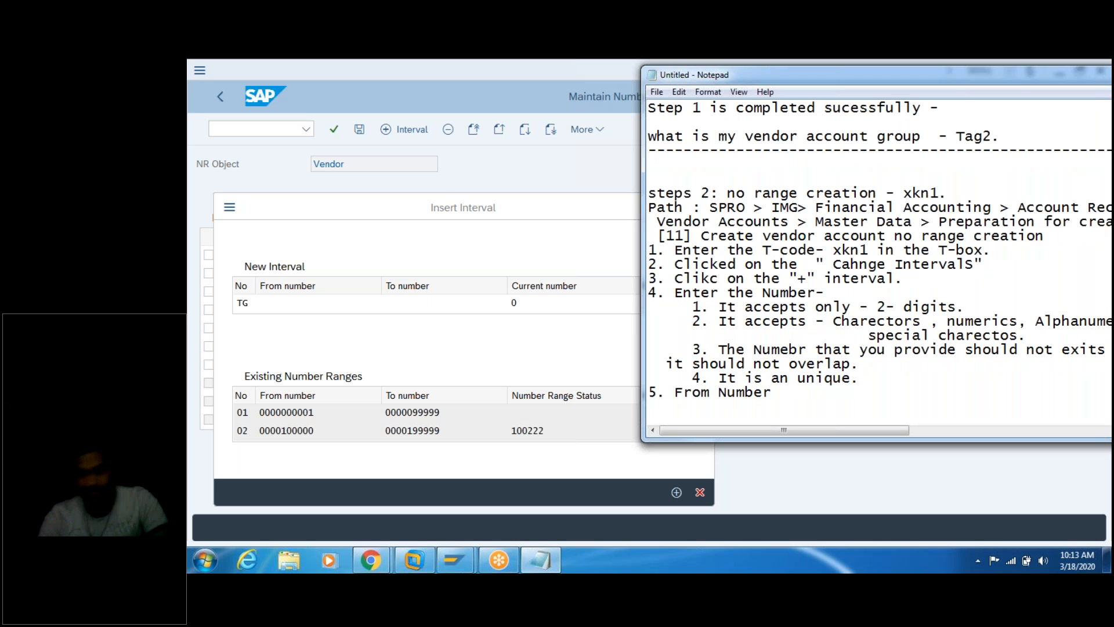
{"action": "type", "text": "6. To Numbe"}
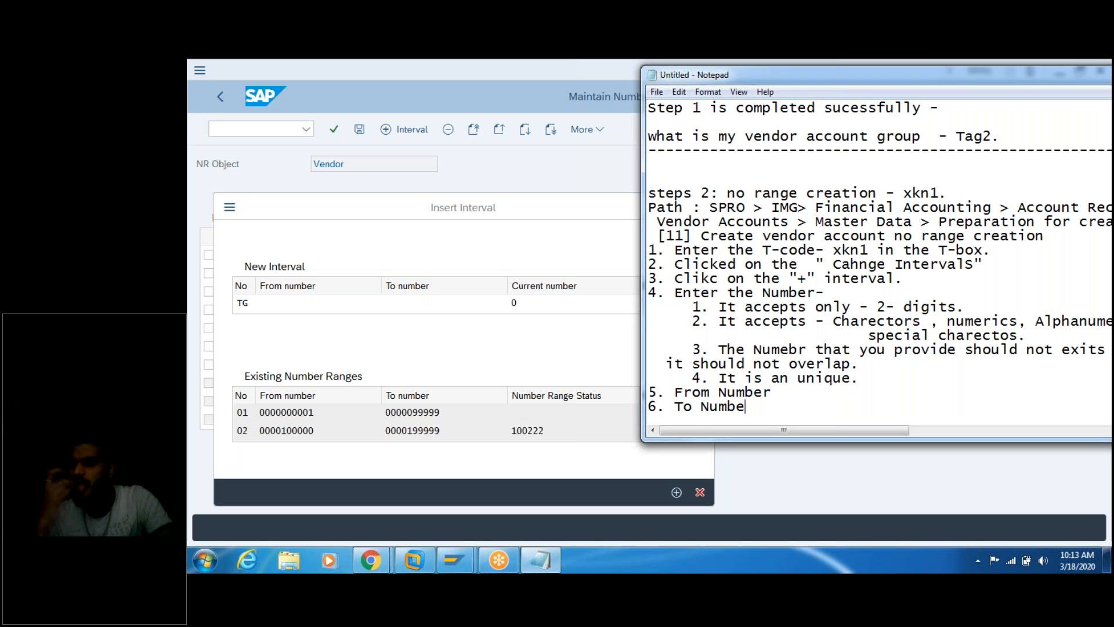
{"action": "type", "text": "r :"}
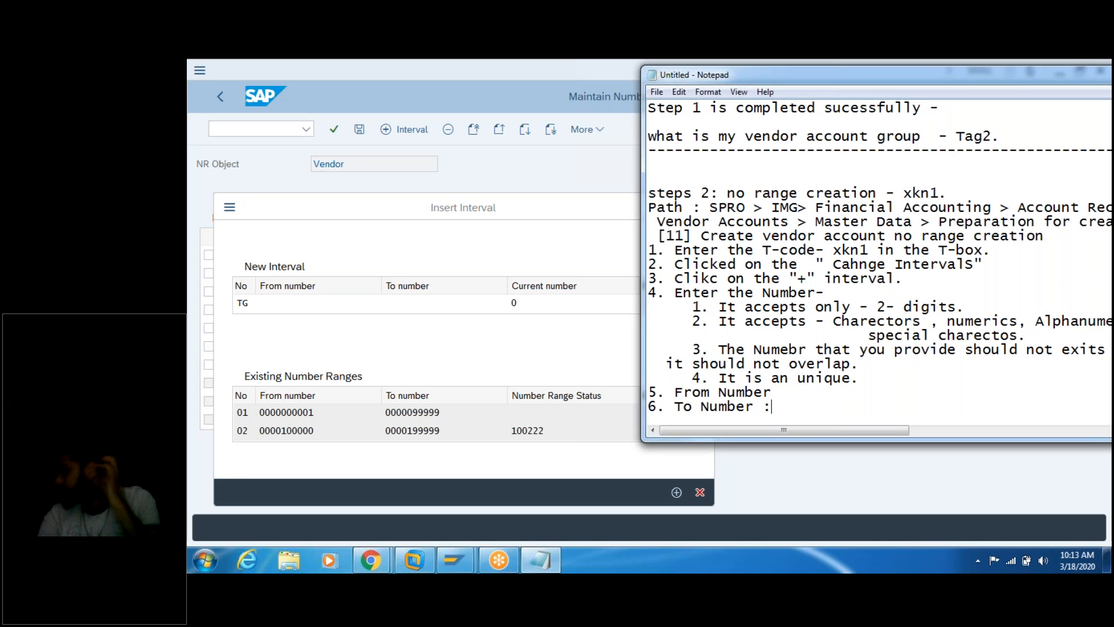
{"action": "left_click", "coordinate": [798, 392]}
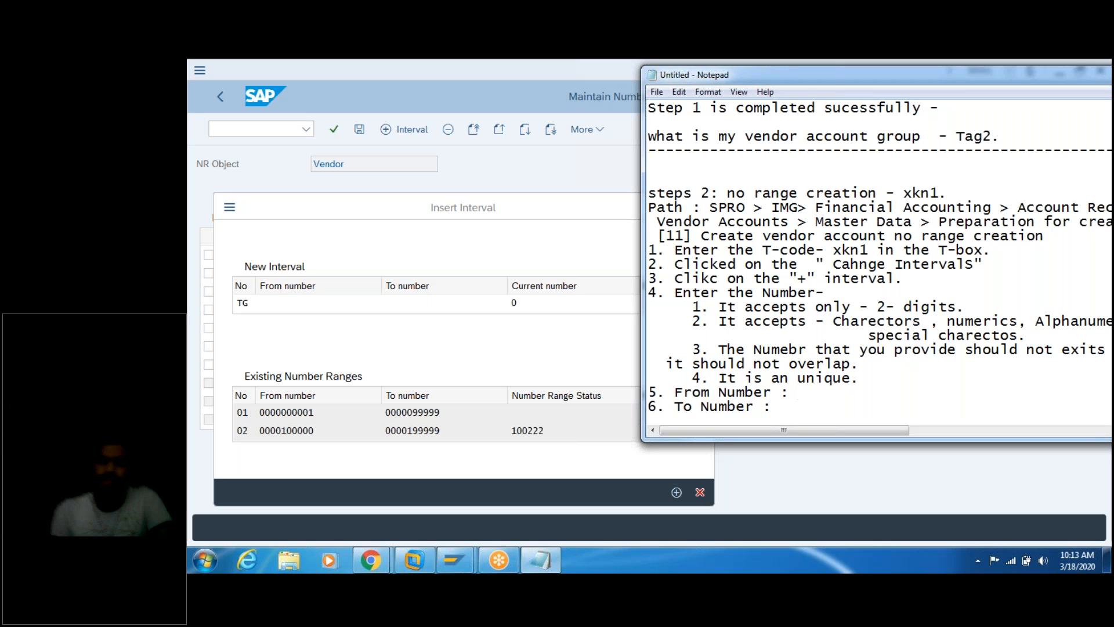
{"action": "left_click", "coordinate": [325, 301]}
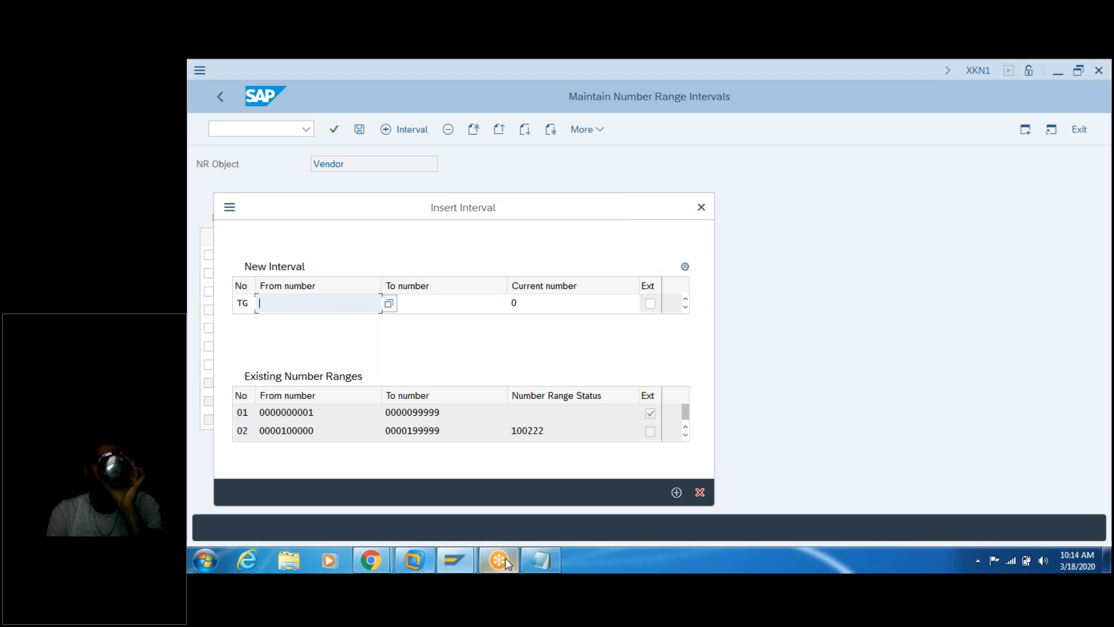
{"action": "left_click", "coordinate": [526, 558]}
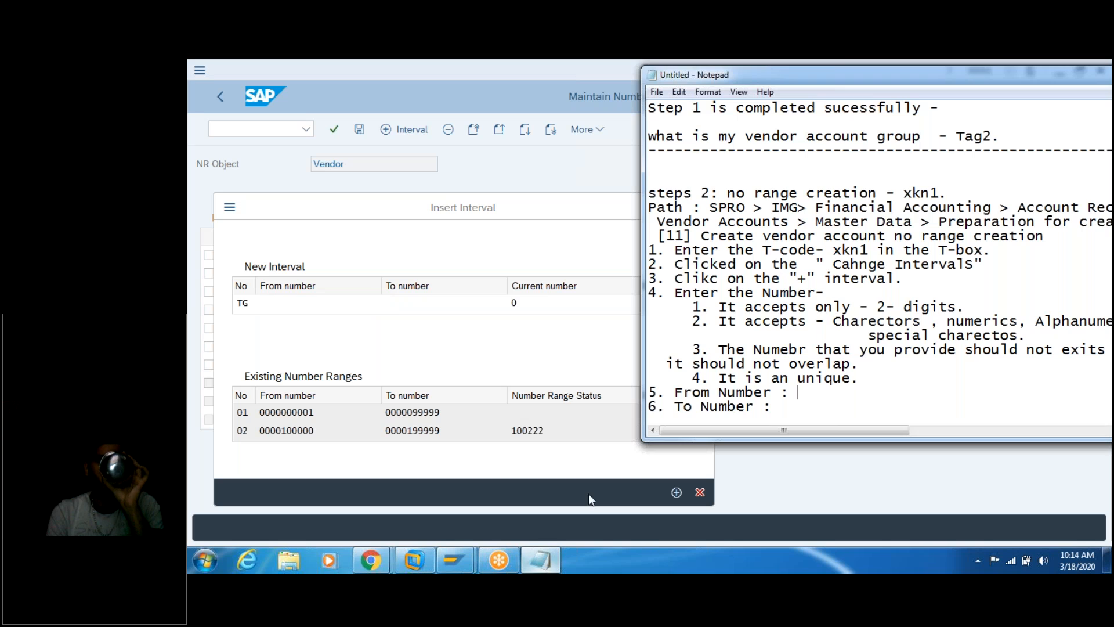
{"action": "double_click", "coordinate": [806, 392]}
{"action": "left_click", "coordinate": [811, 393]}
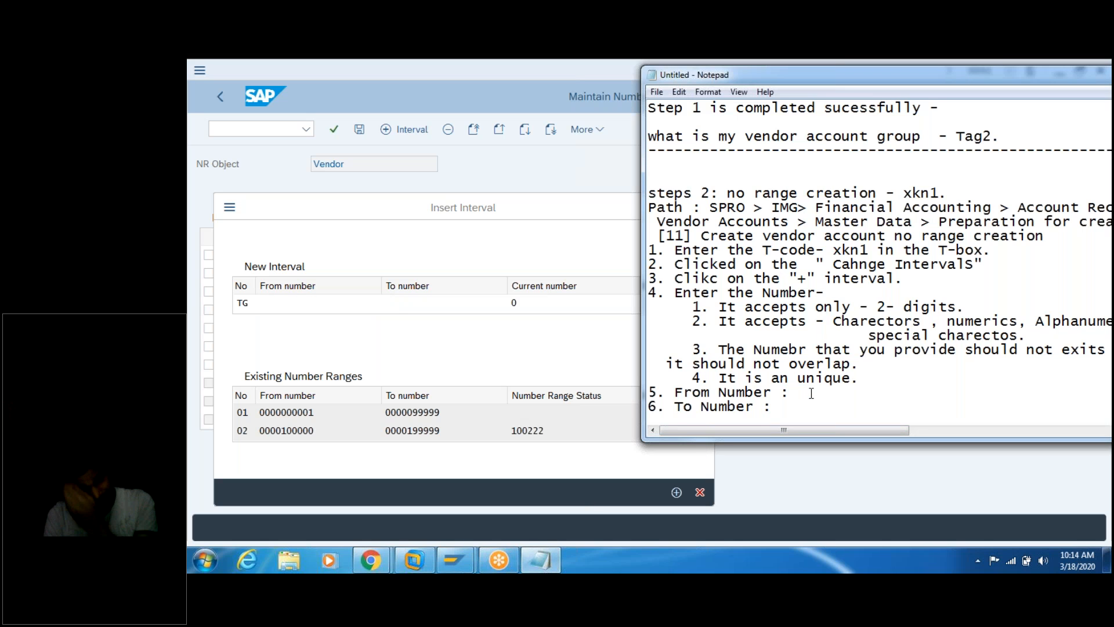
{"action": "key", "text": "Return"}
{"action": "type", "text": "how to select his no"}
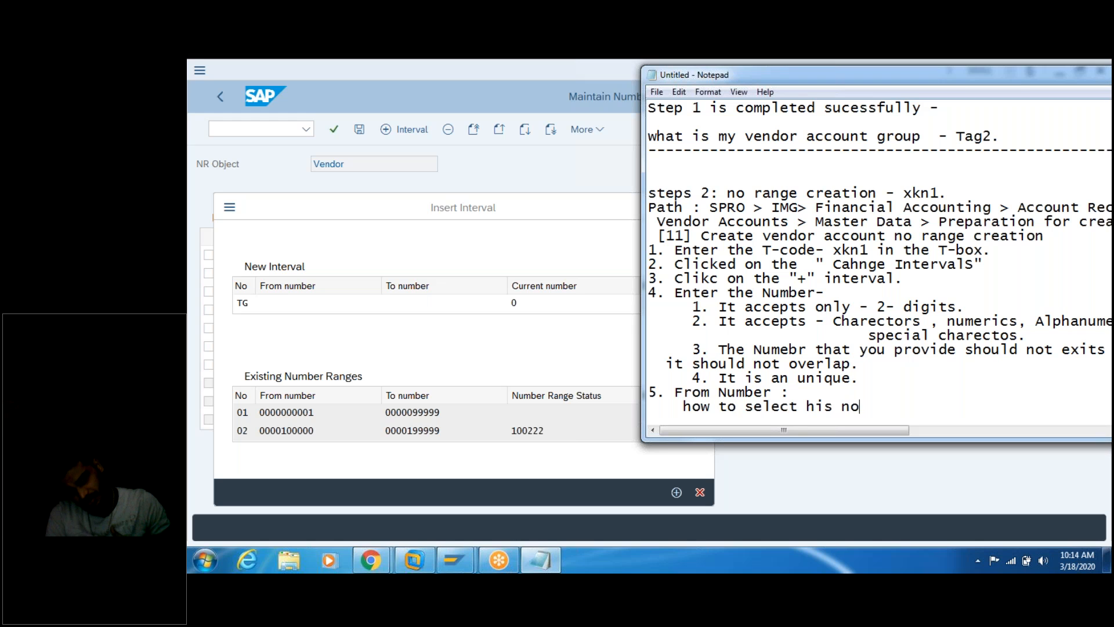
{"action": "key", "text": "BackSpace"}
{"action": "type", "text": "umber ran"}
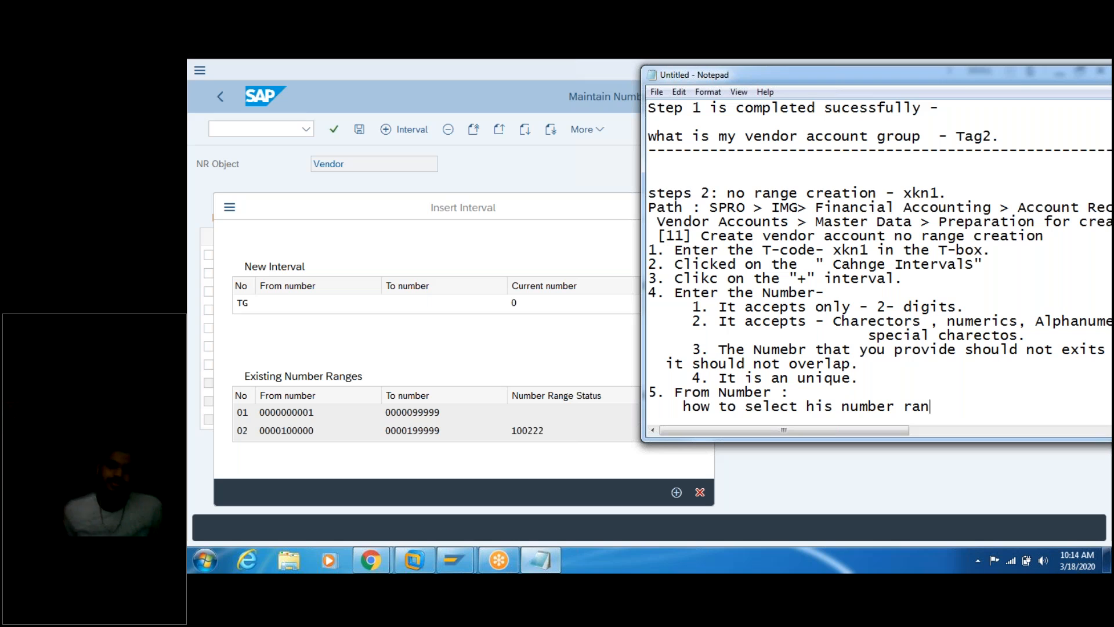
{"action": "type", "text": "ge."}
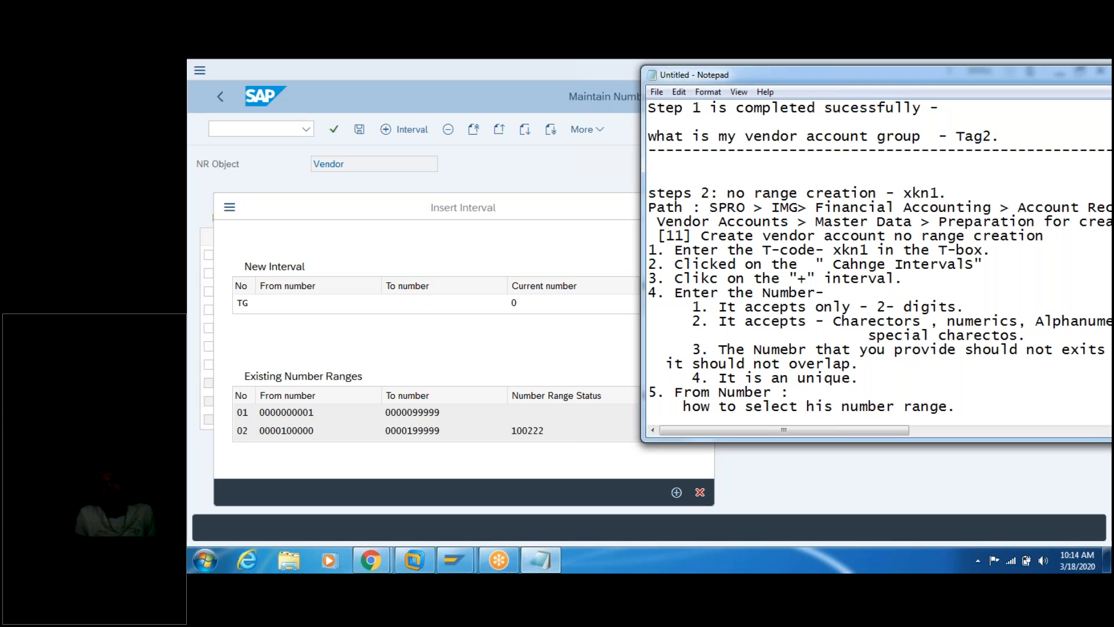
{"action": "key", "text": "Return"}
{"action": "left_click", "coordinate": [354, 307]}
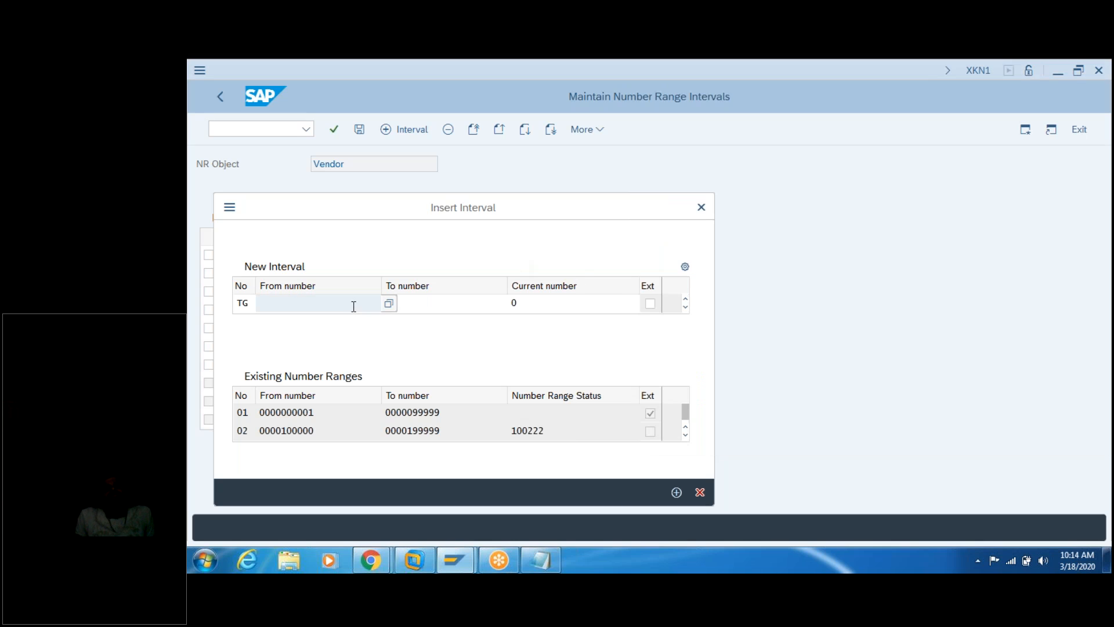
{"action": "left_click", "coordinate": [388, 303]}
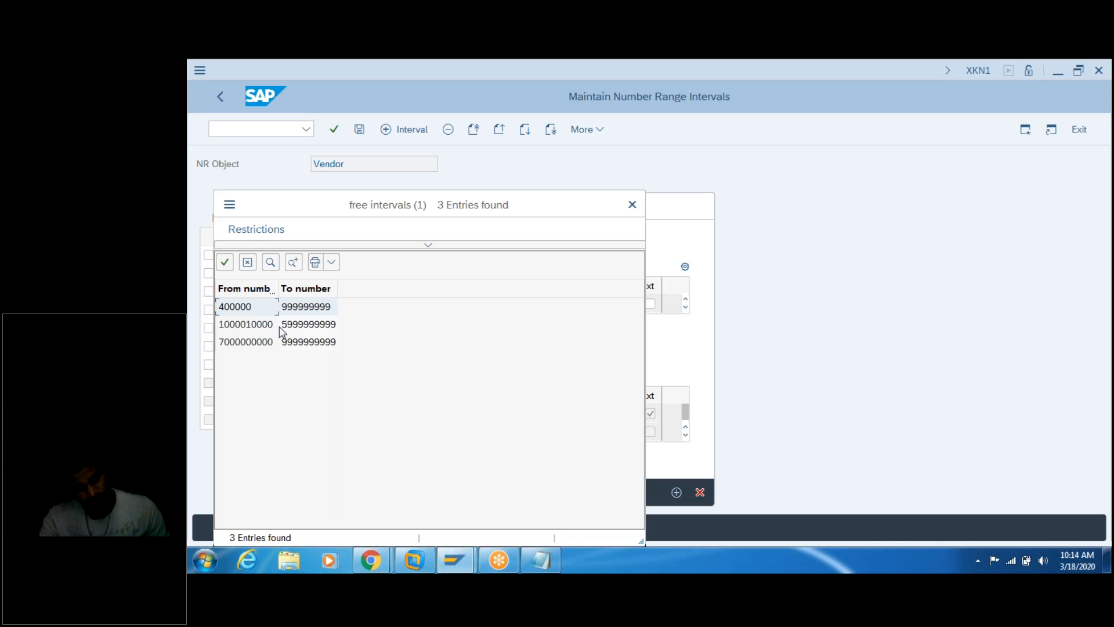
{"action": "double_click", "coordinate": [258, 348]}
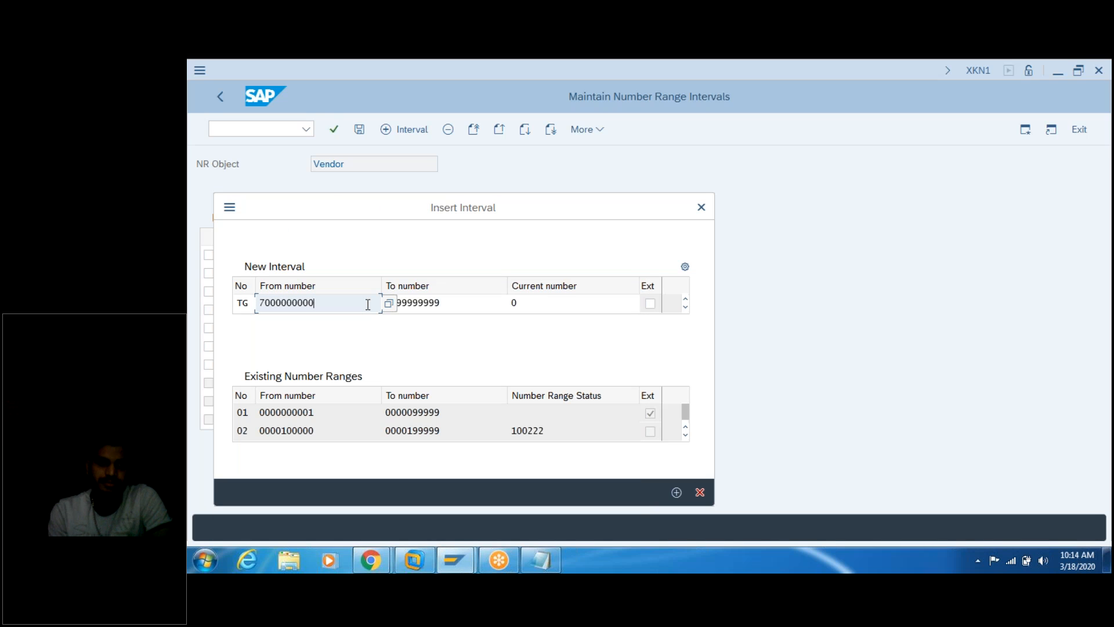
{"action": "key", "text": "BackSpace"}
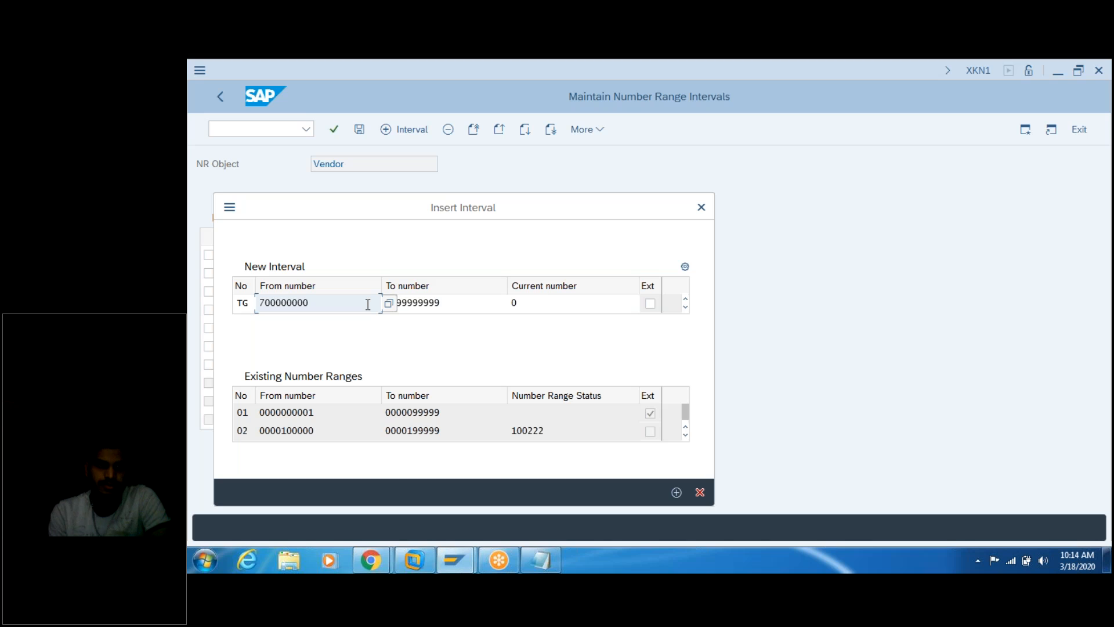
{"action": "type", "text": "10"}
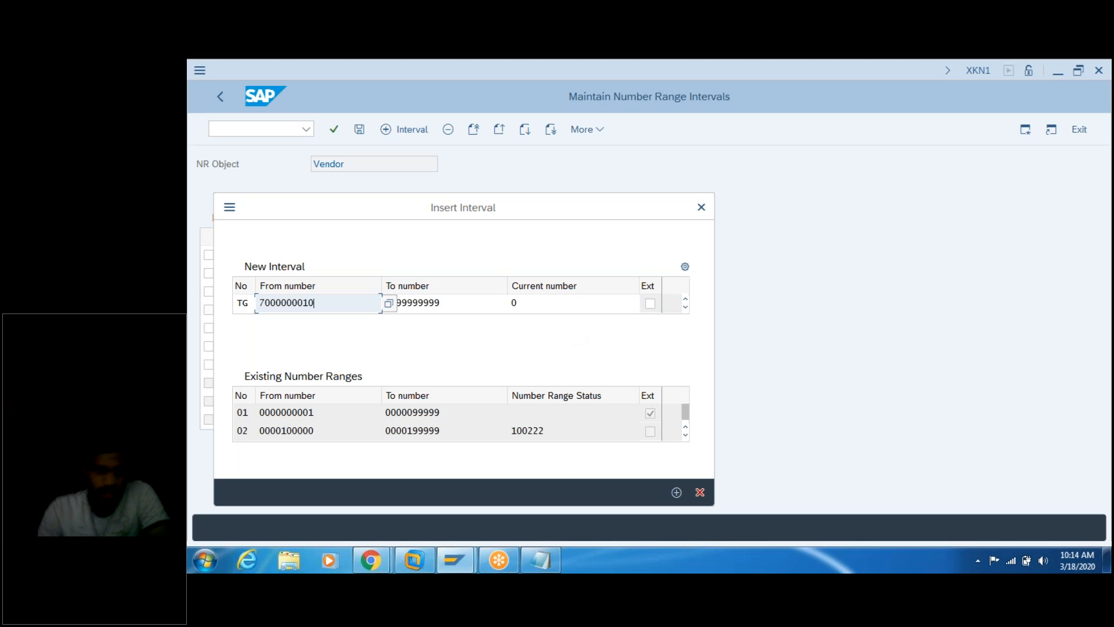
{"action": "key", "text": "ctrl+a"}
{"action": "key", "text": "ctrl+c"}
{"action": "left_click", "coordinate": [343, 303]}
{"action": "left_click", "coordinate": [457, 303]}
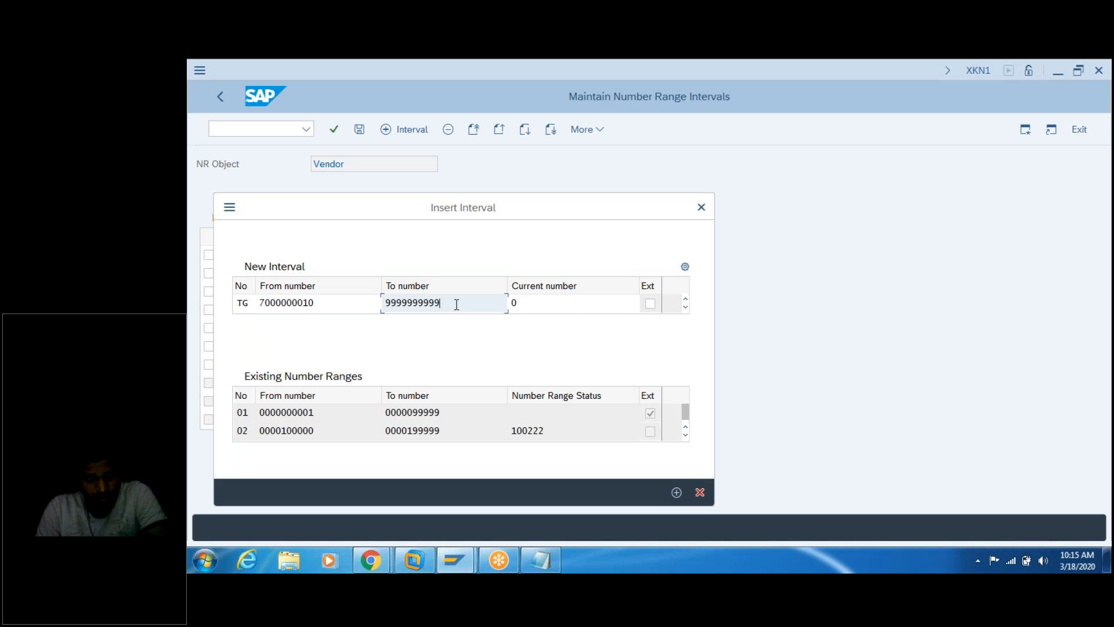
{"action": "key", "text": "ctrl+a"}
{"action": "key", "text": "ctrl+v"}
{"action": "key", "text": "BackSpace"}
{"action": "key", "text": "BackSpace"}
{"action": "type", "text": "3"}
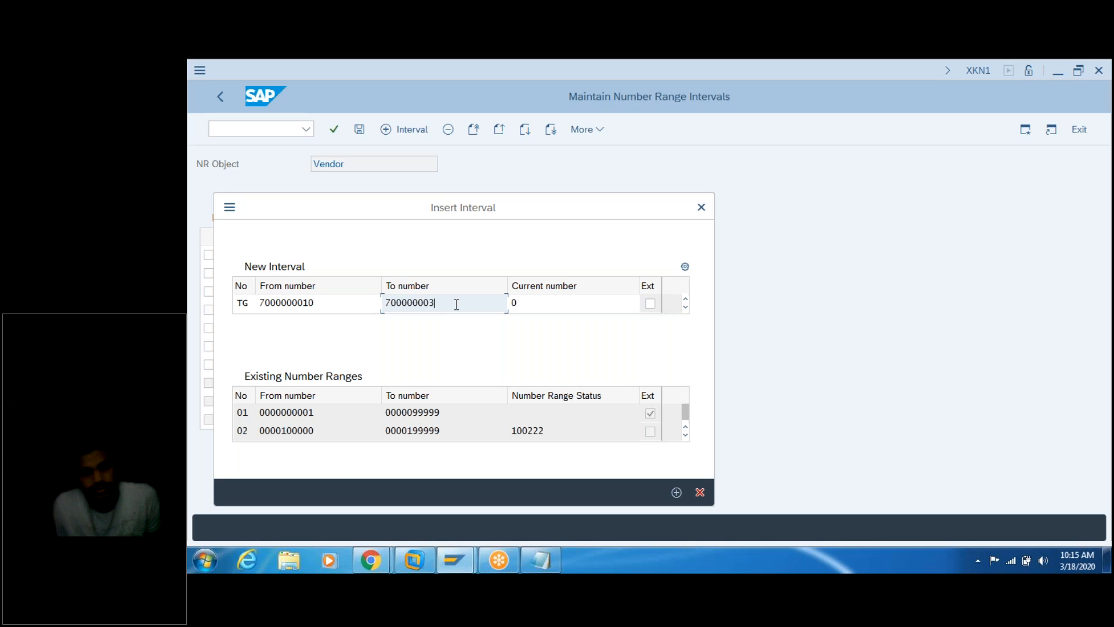
{"action": "type", "text": "0"}
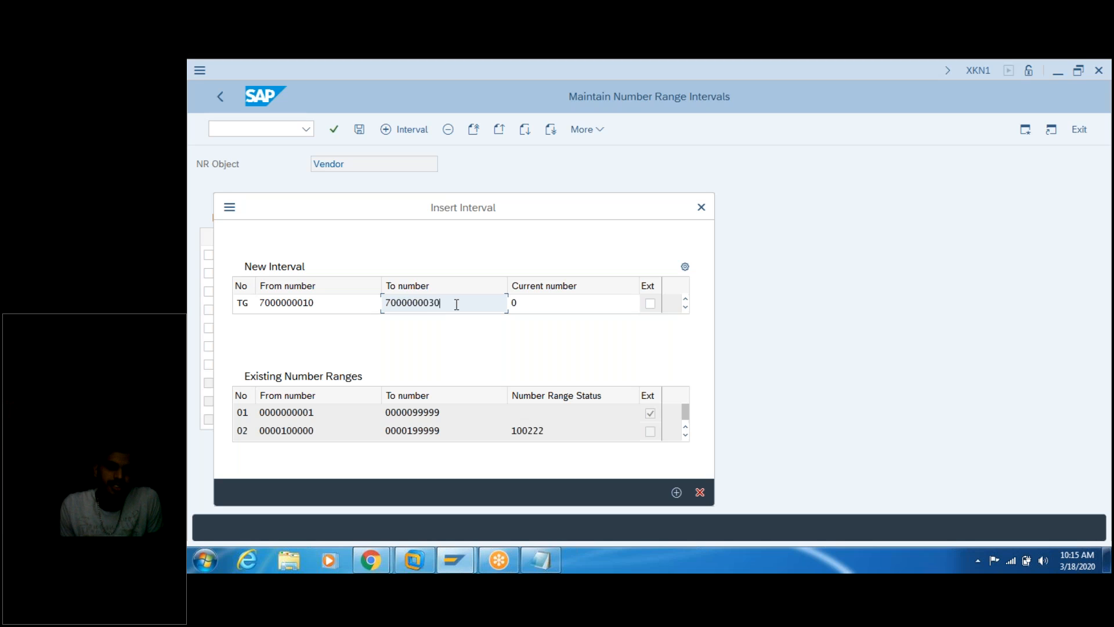
{"action": "left_click", "coordinate": [545, 560]}
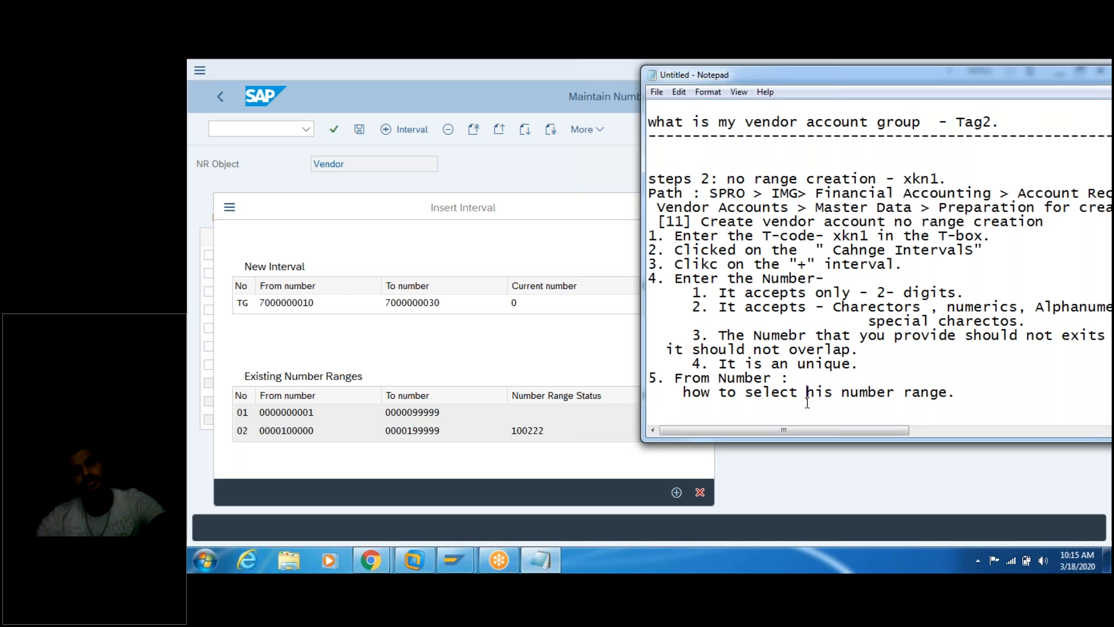
{"action": "key", "text": "Return"}
{"action": "key", "text": "ctrl+v"}
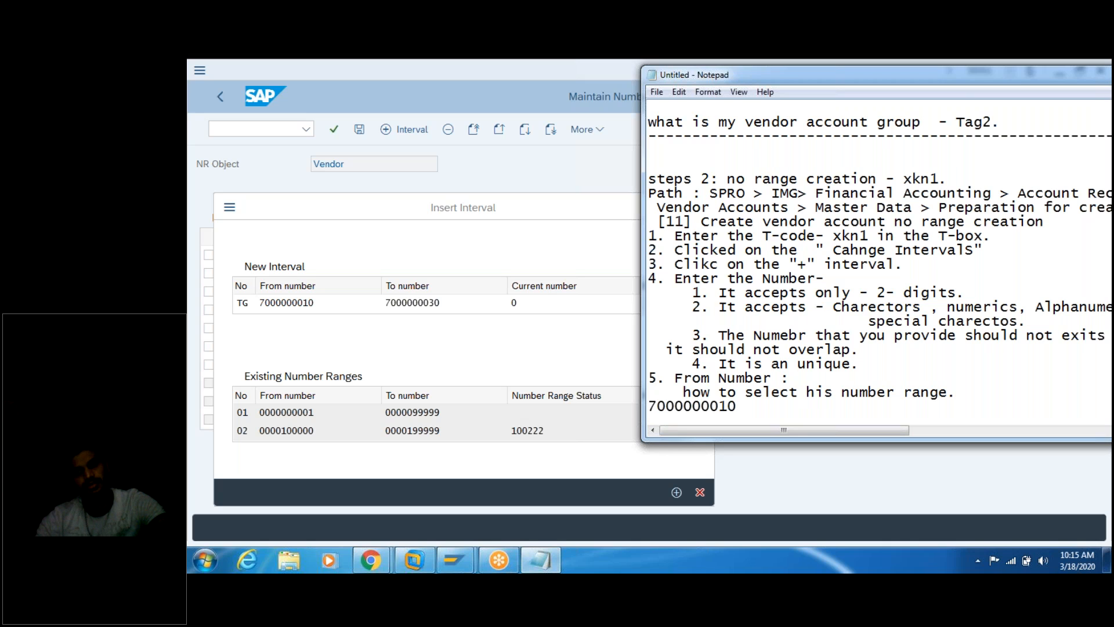
{"action": "key", "text": "Return"}
{"action": "key", "text": "Return"}
{"action": "type", "text": "6. To Number :"}
{"action": "scroll", "coordinate": [870, 261], "scroll_direction": "down", "scroll_amount": 1}
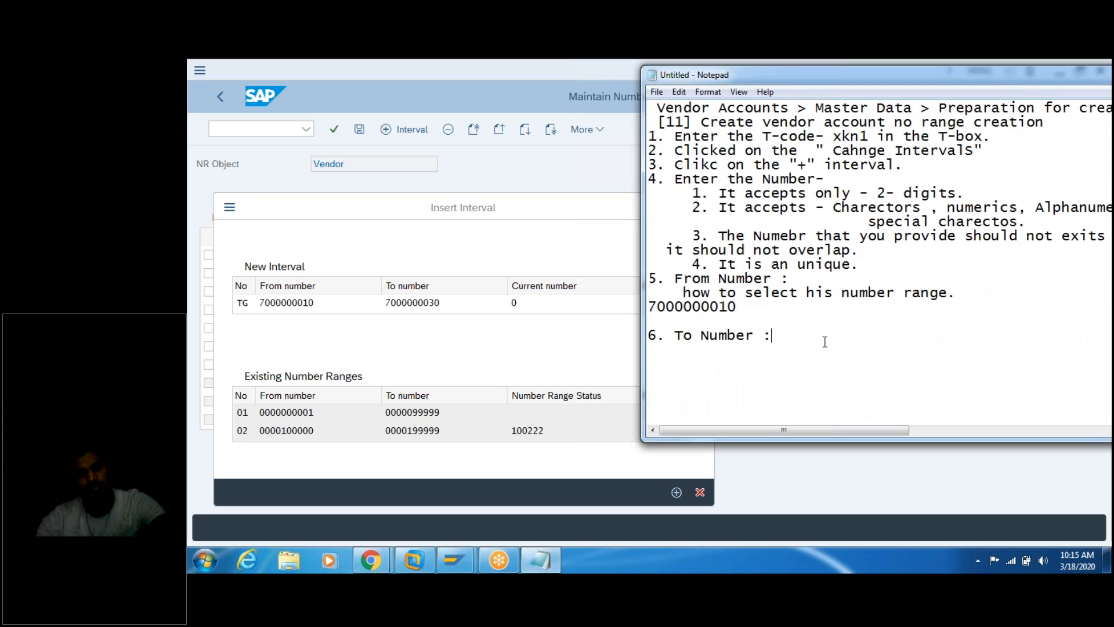
{"action": "key", "text": "ctrl+v"}
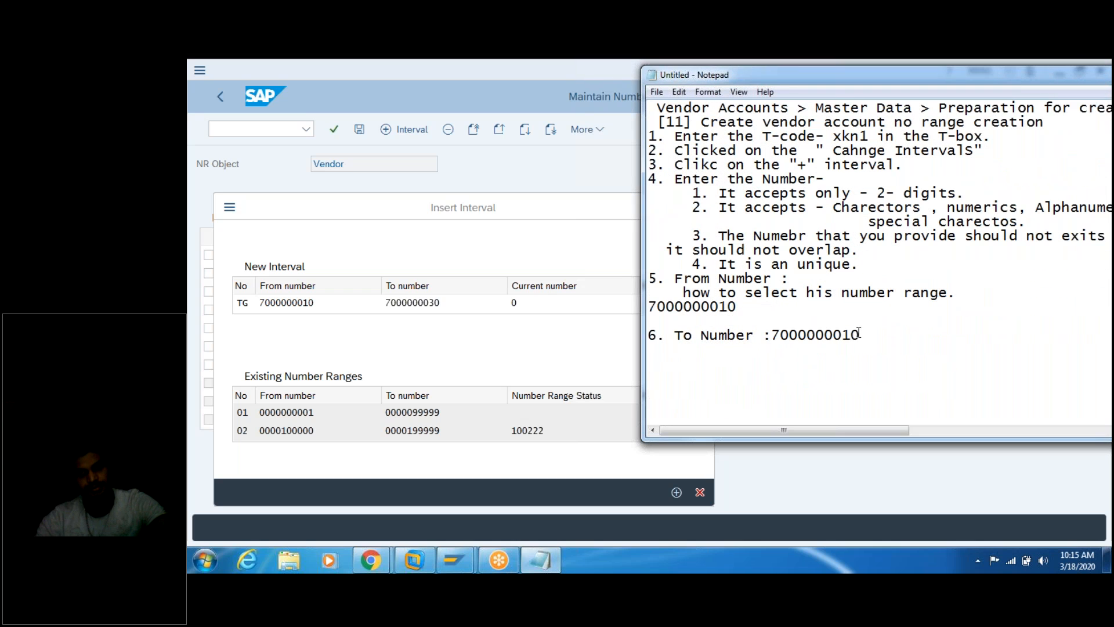
{"action": "key", "text": "BackSpace"}
{"action": "key", "text": "BackSpace"}
{"action": "type", "text": "30"}
{"action": "key", "text": "Return"}
{"action": "type", "text": "Note"}
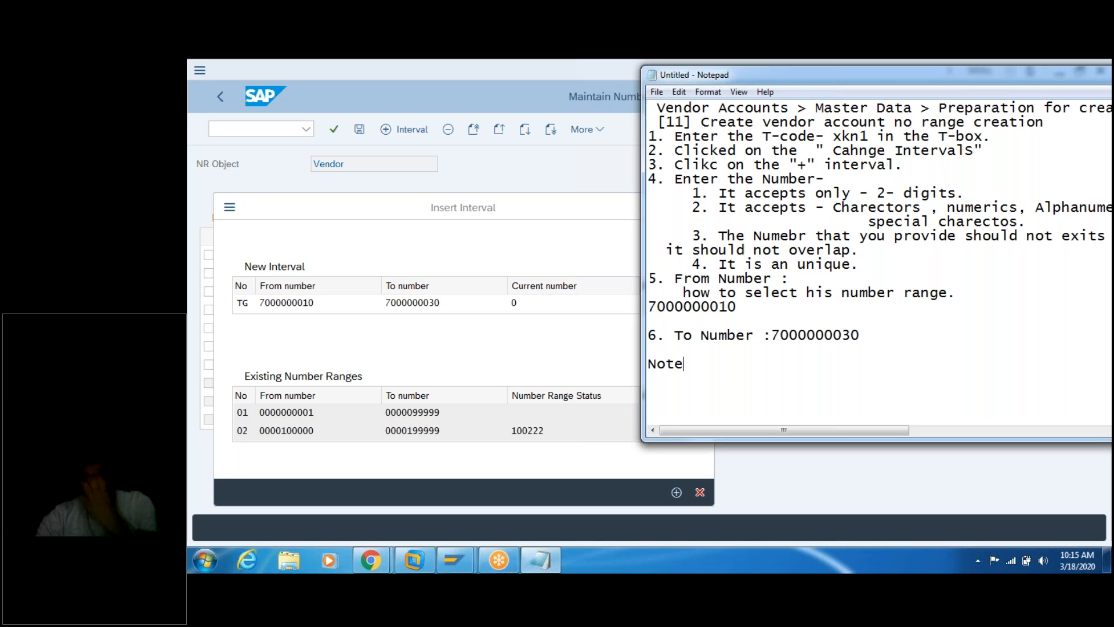
{"action": "type", "text": ": in t"}
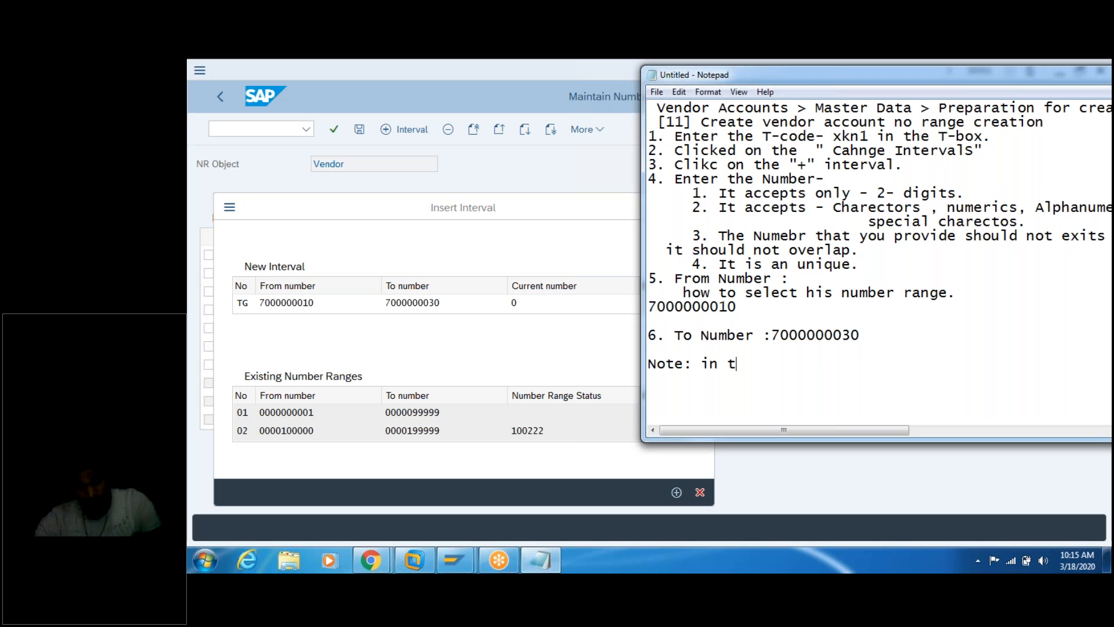
{"action": "type", "text": "he Real time"}
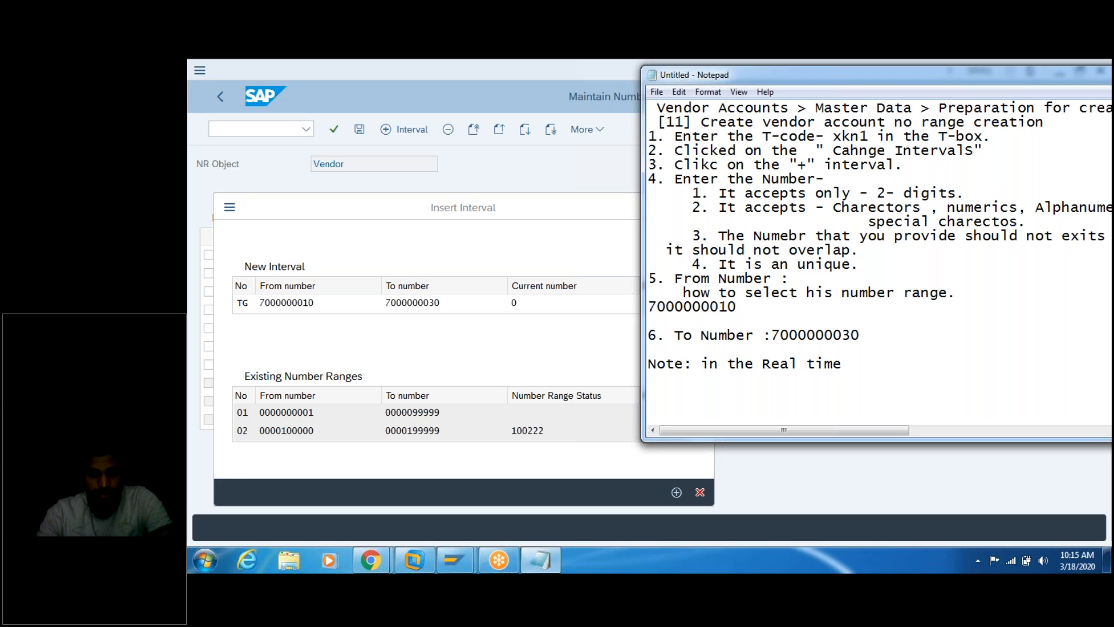
Step: Note that the end user provides number ranges via functional documentation, and they will be huge
{"action": "key", "text": "Return"}
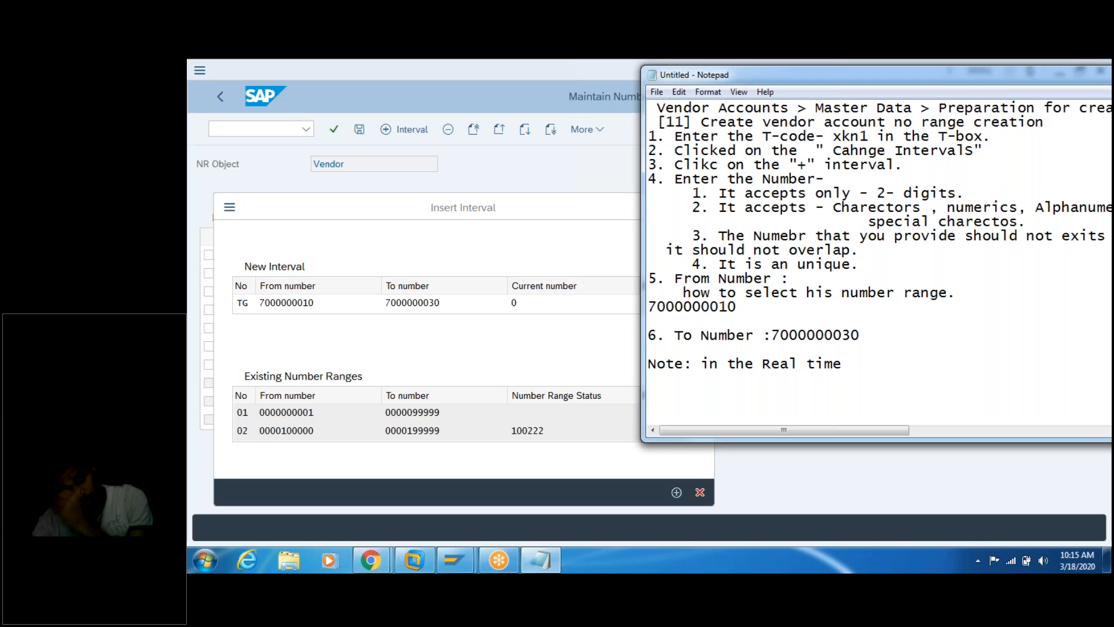
{"action": "type", "text": "the no ran"}
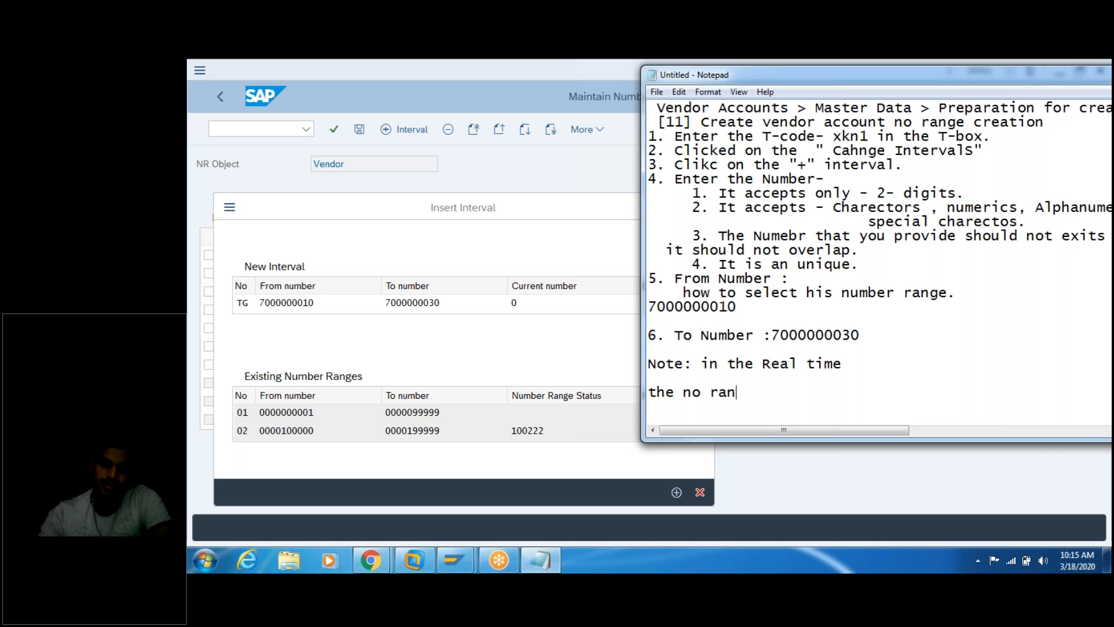
{"action": "type", "text": "ge  wi"}
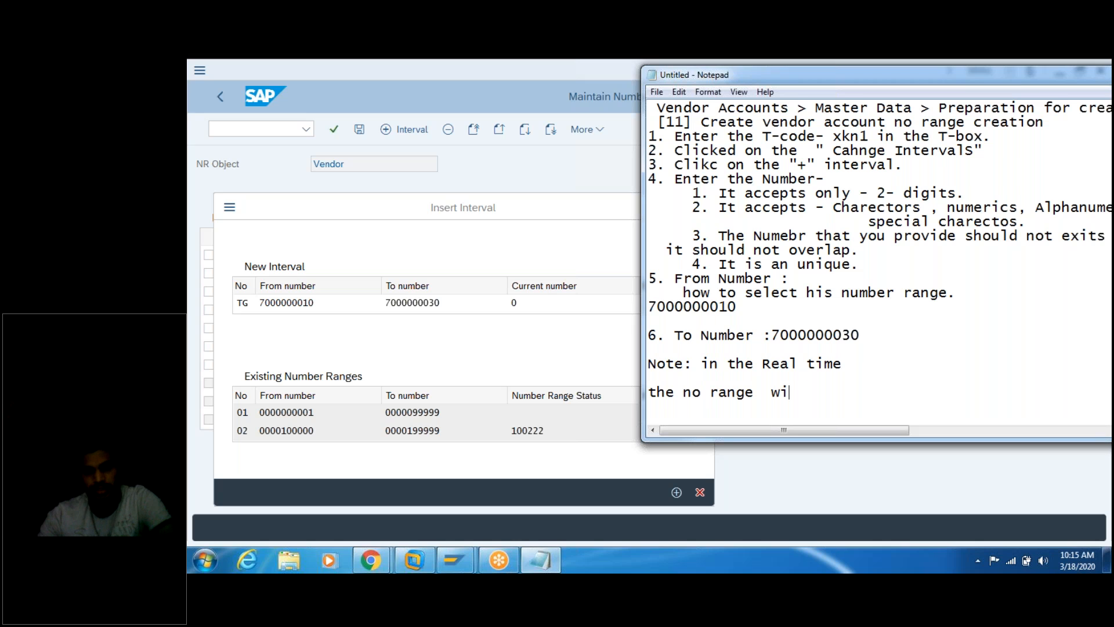
{"action": "type", "text": "ll be provided the "}
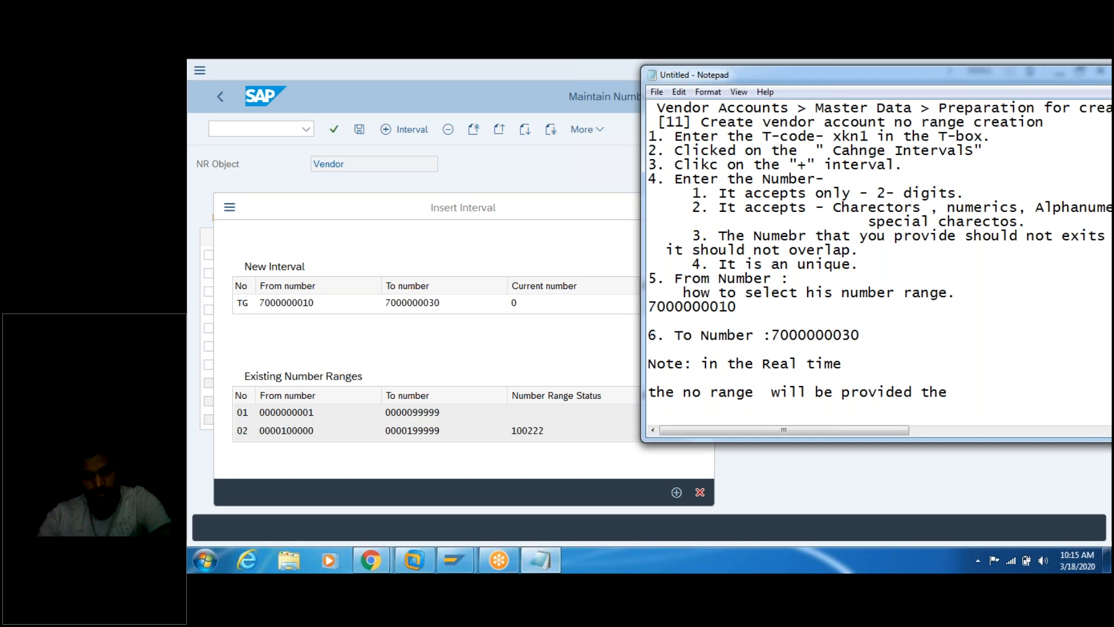
{"action": "type", "text": "Enduser"}
{"action": "type", "text": "."}
{"action": "type", "text": "t is"}
{"action": "type", "text": " pr"}
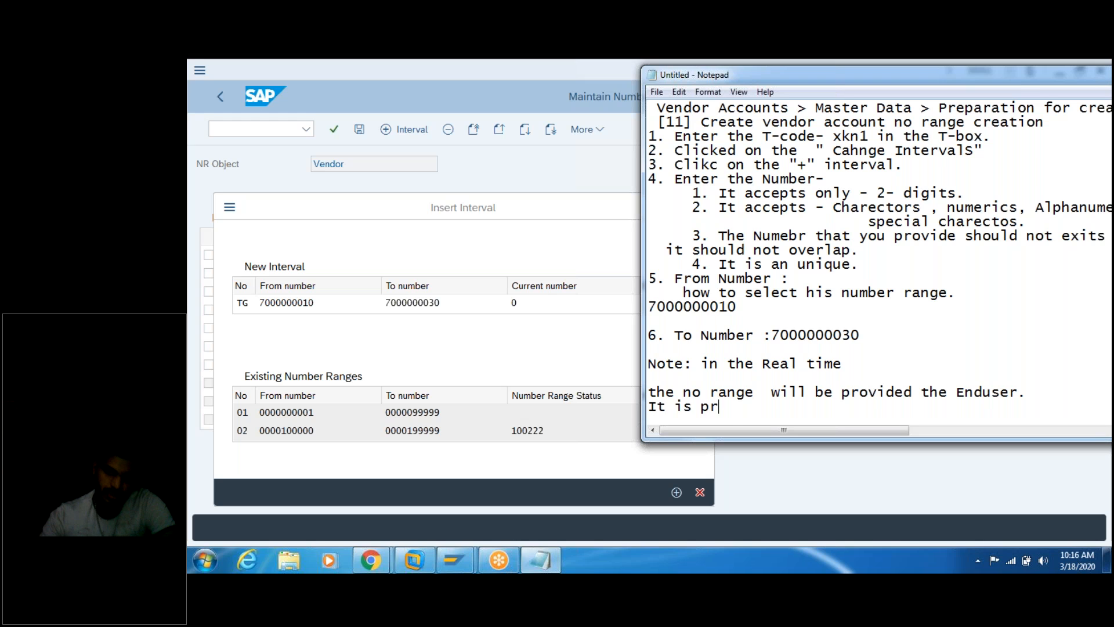
{"action": "type", "text": "ovide in "}
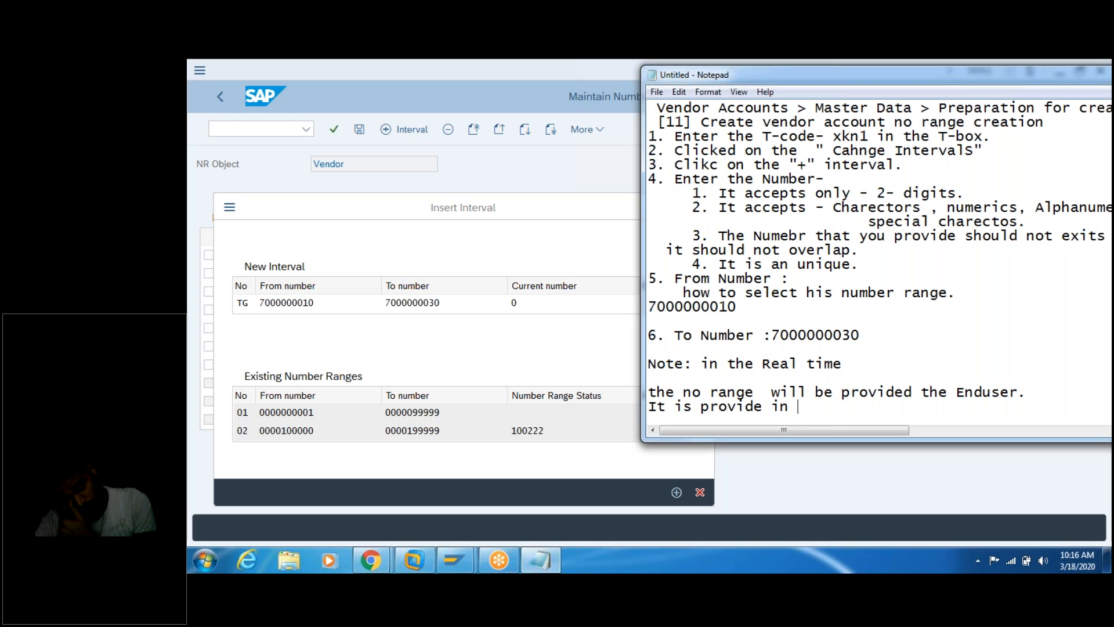
{"action": "type", "text": "ur Funtional Documation"}
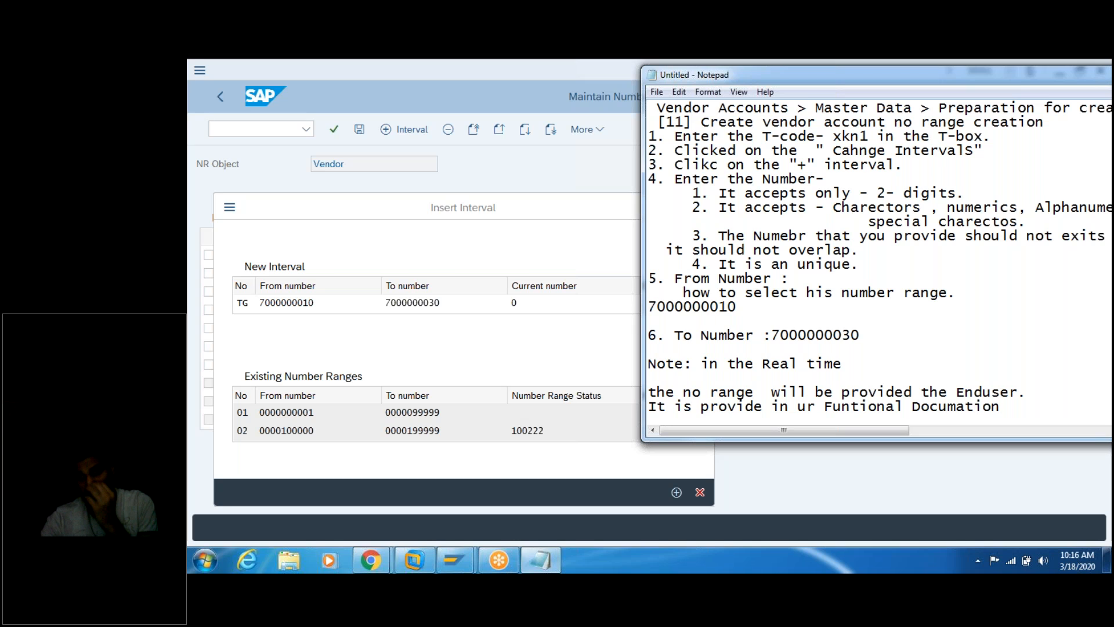
{"action": "key", "text": "Return"}
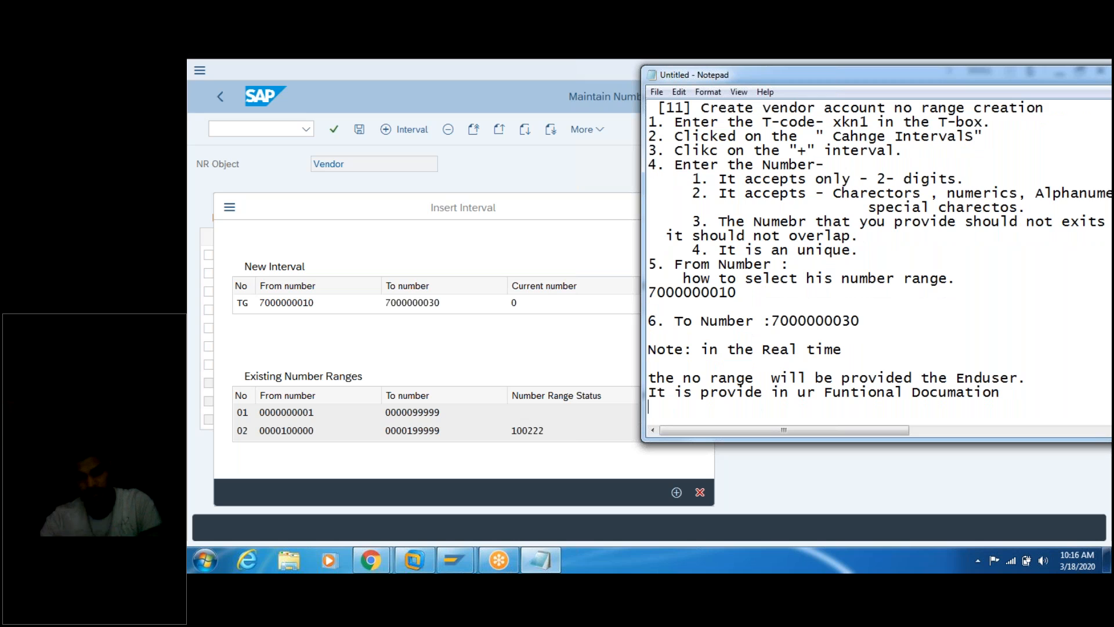
{"action": "key", "text": "Return"}
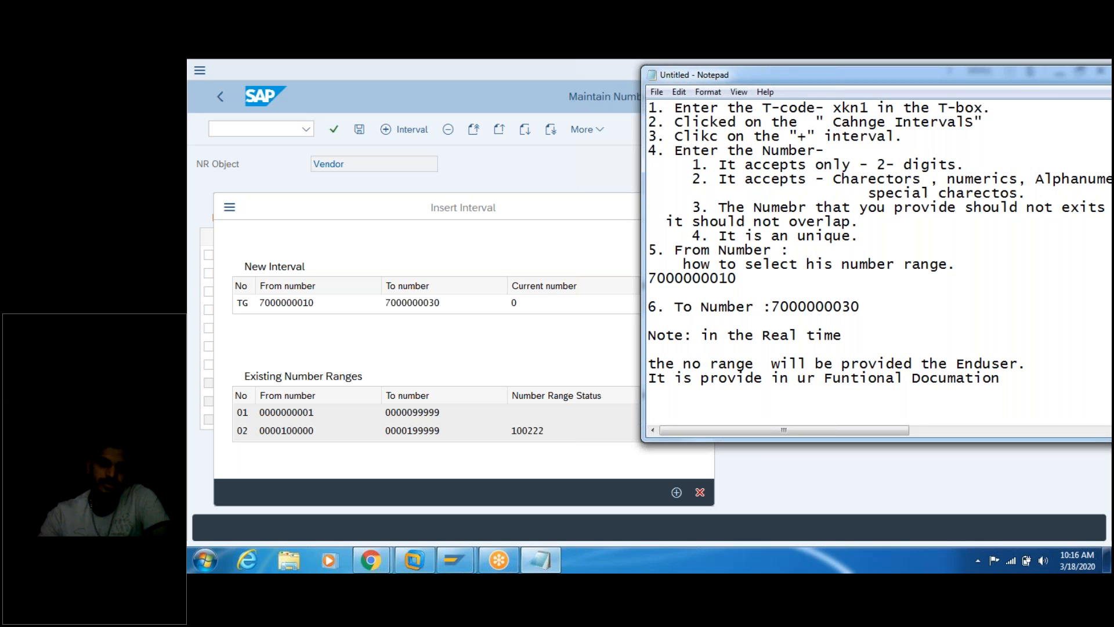
{"action": "type", "text": "the no range"}
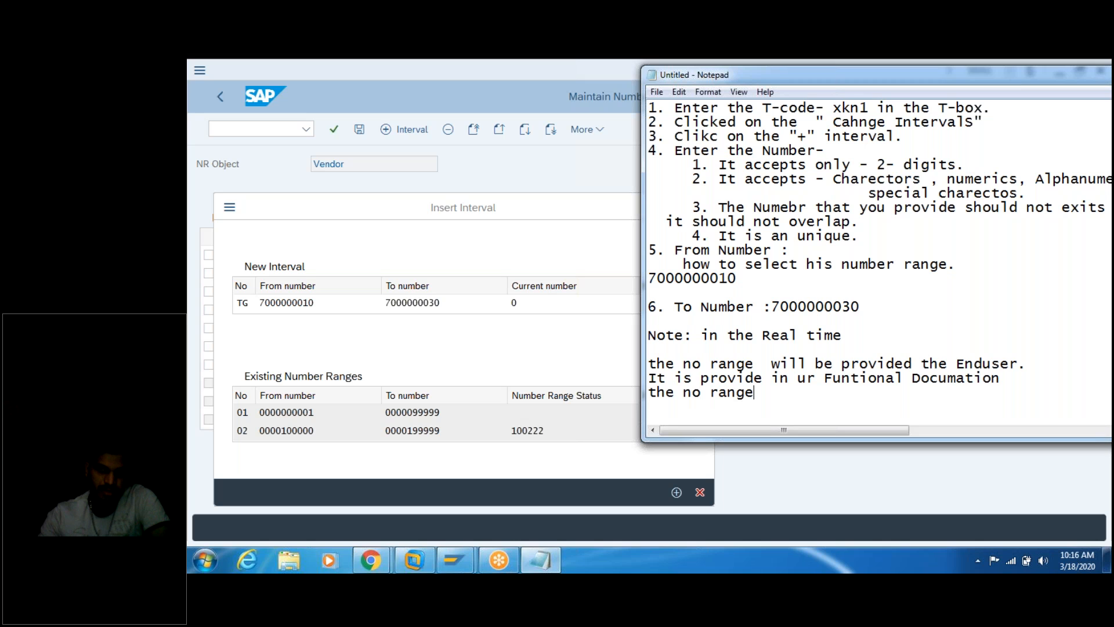
{"action": "type", "text": " will be huge"}
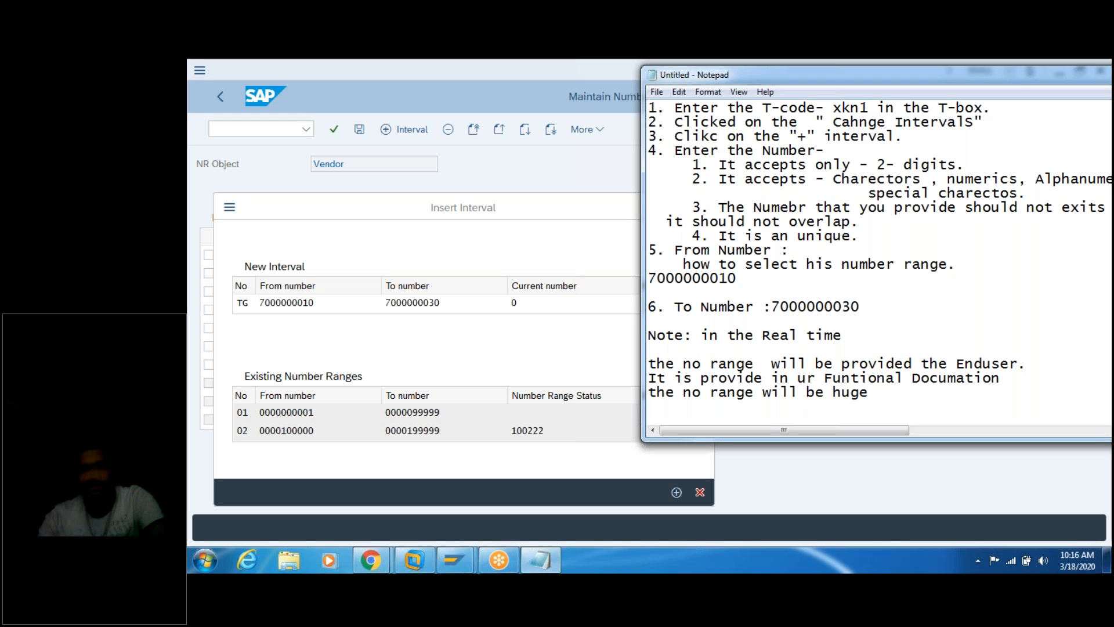
{"action": "key", "text": "Return"}
{"action": "key", "text": "Return"}
{"action": "key", "text": "Return"}
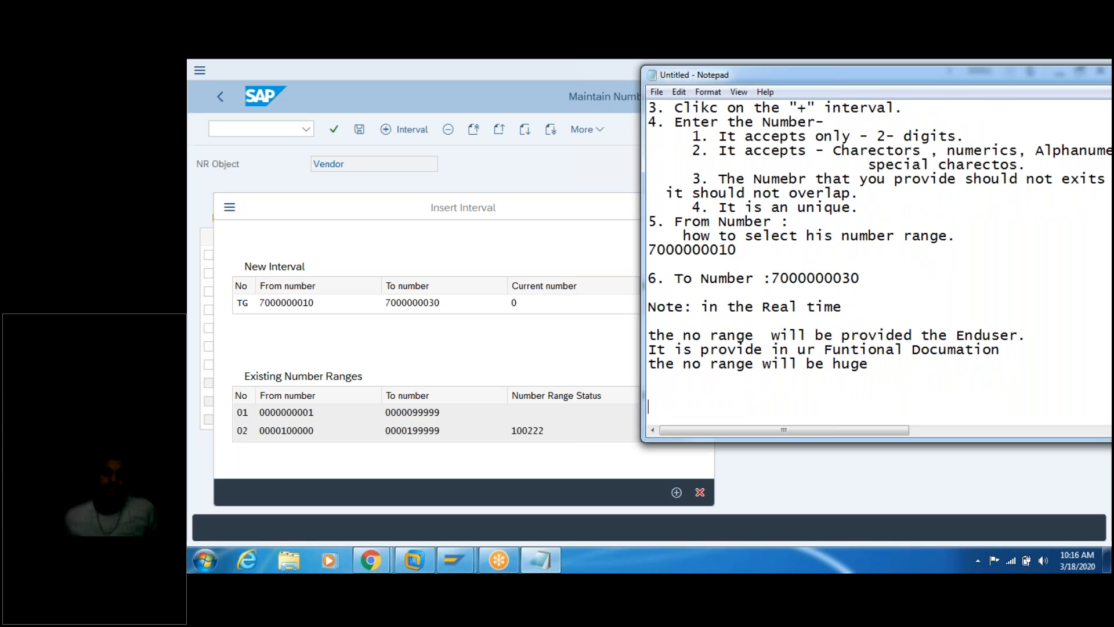
{"action": "key", "text": "Up"}
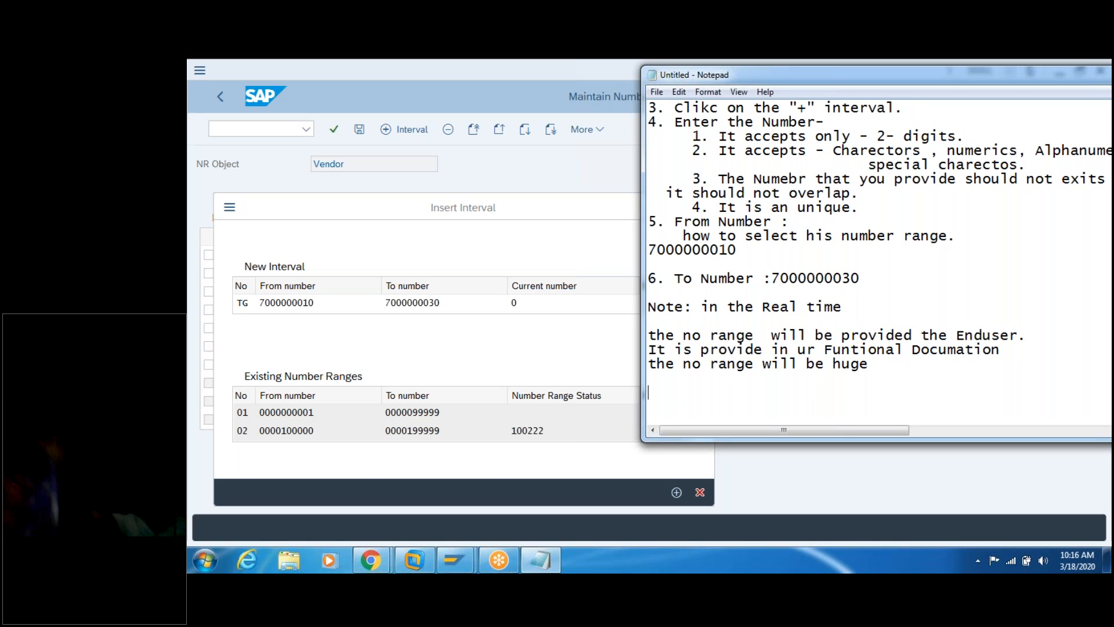
{"action": "type", "text": "10"}
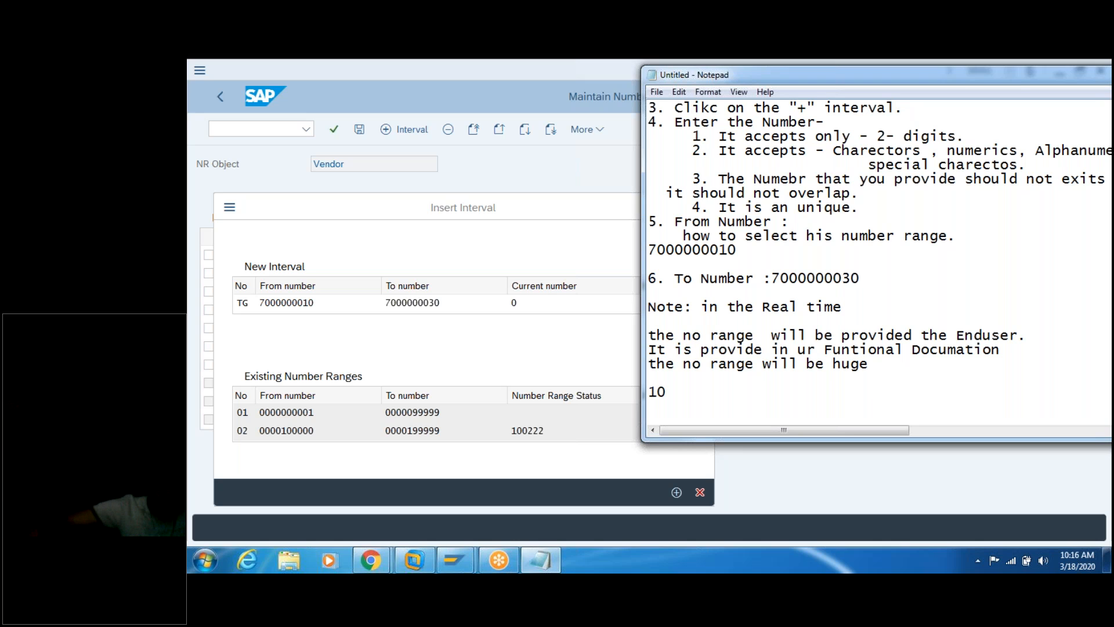
{"action": "key", "text": "BackSpace"}
{"action": "type", "text": "- "}
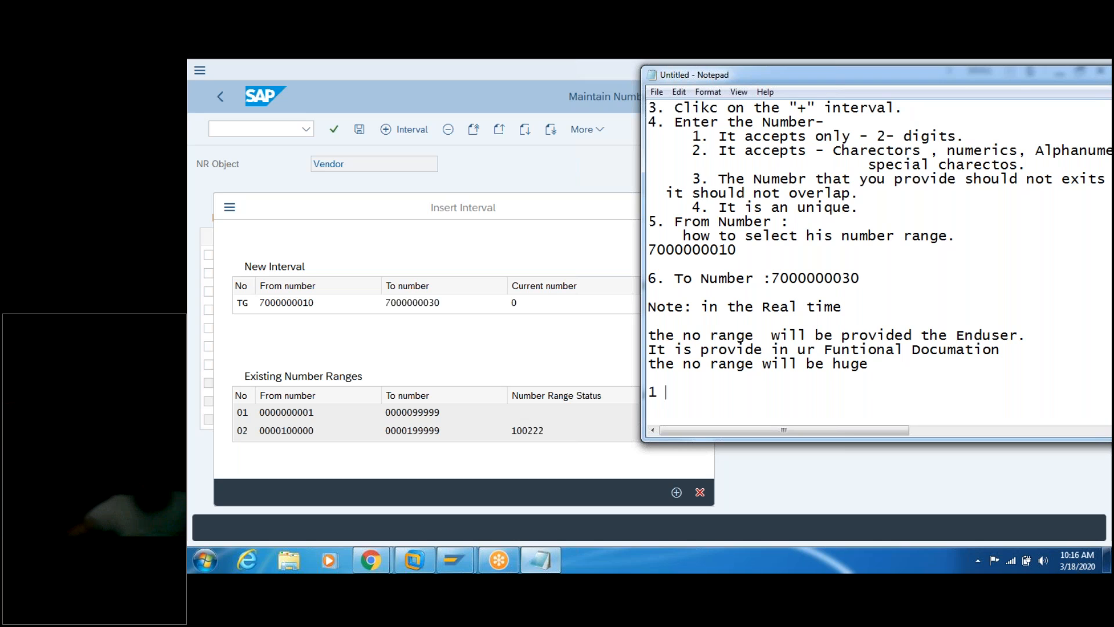
{"action": "type", "text": "100"}
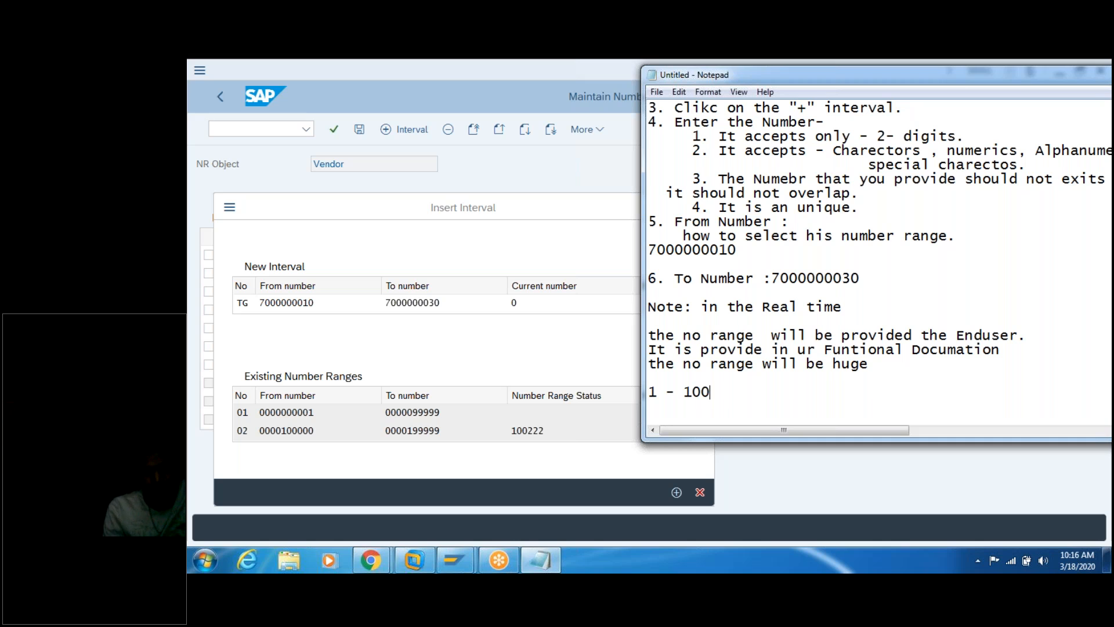
{"action": "type", "text": "000"}
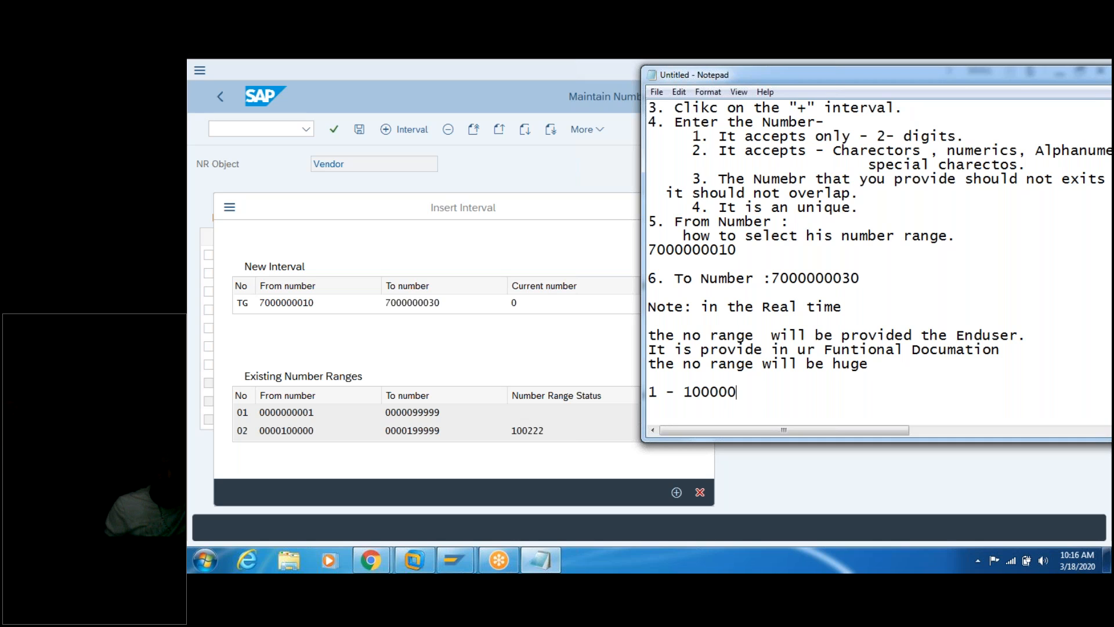
{"action": "type", "text": "0"}
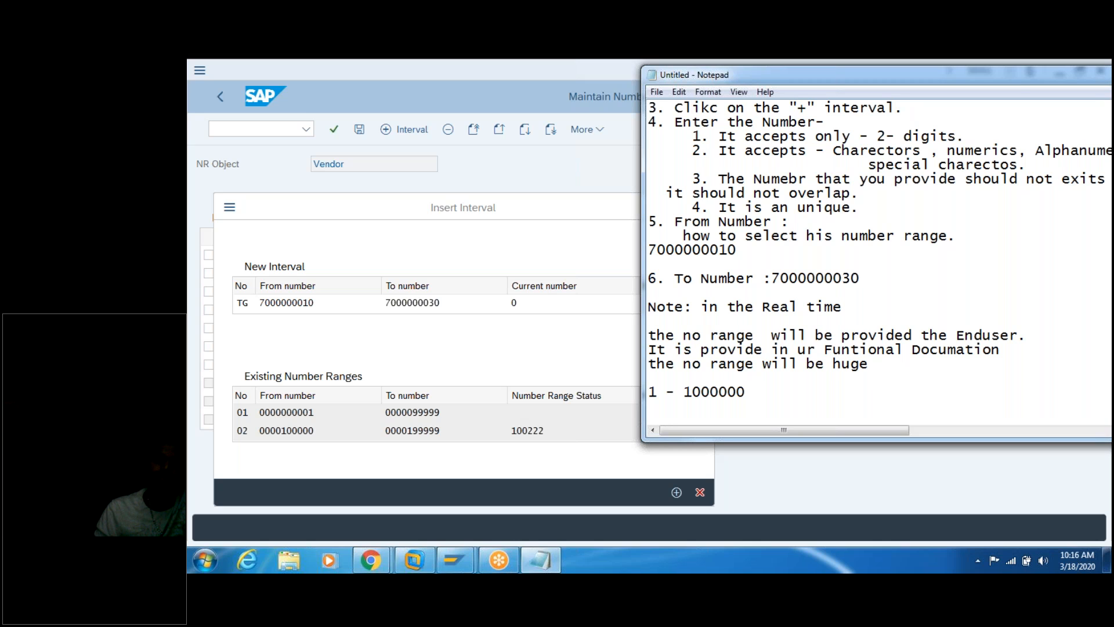
{"action": "type", "text": "0000"}
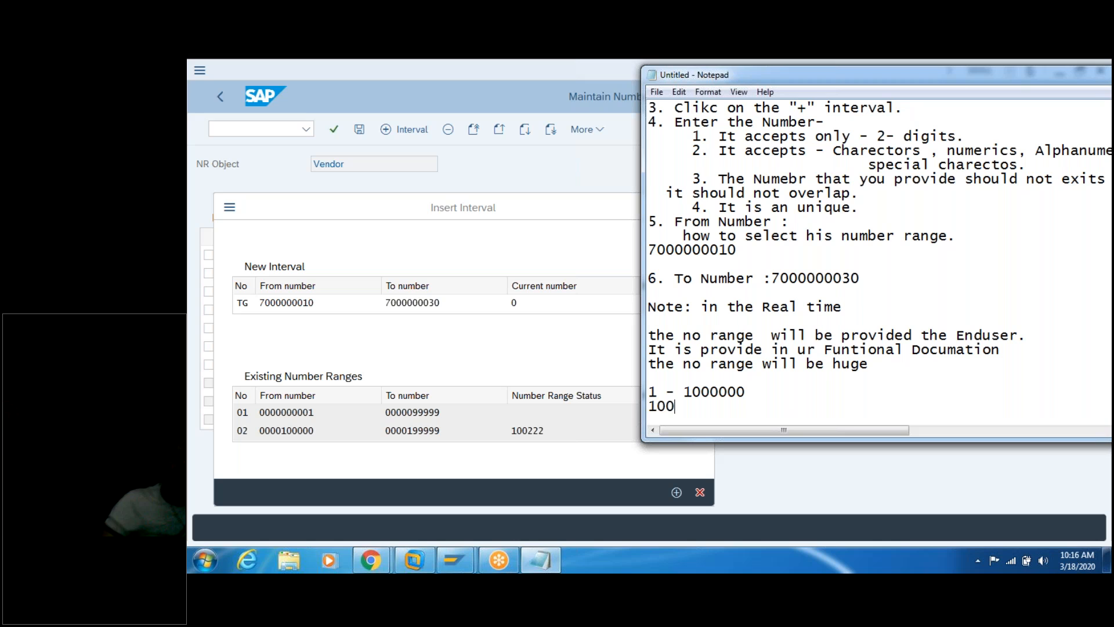
{"action": "type", "text": "0"}
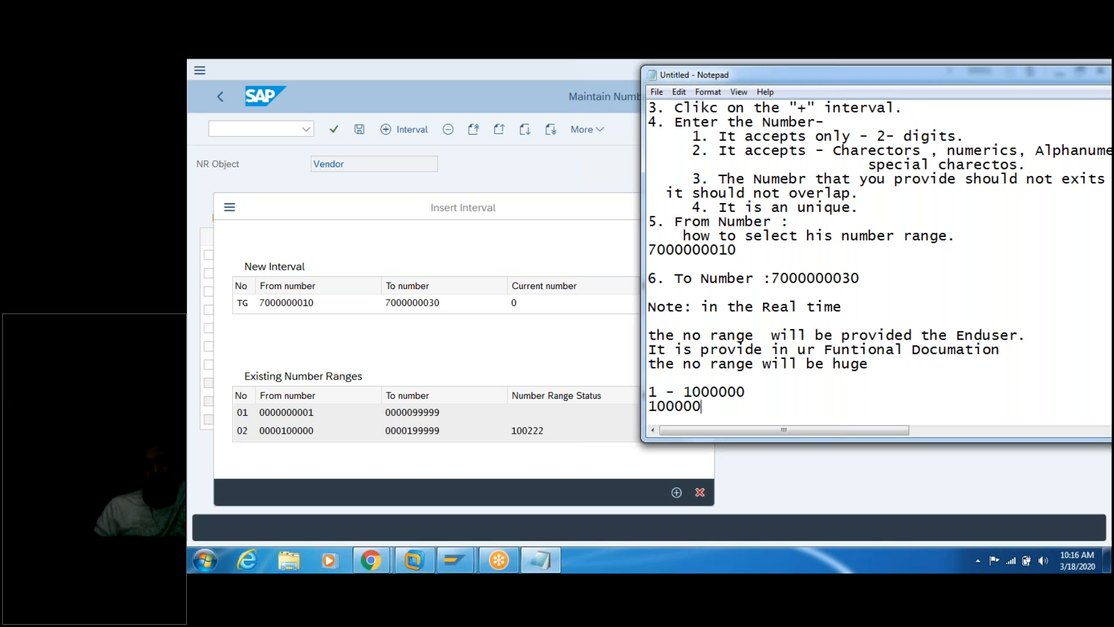
{"action": "type", "text": "1"}
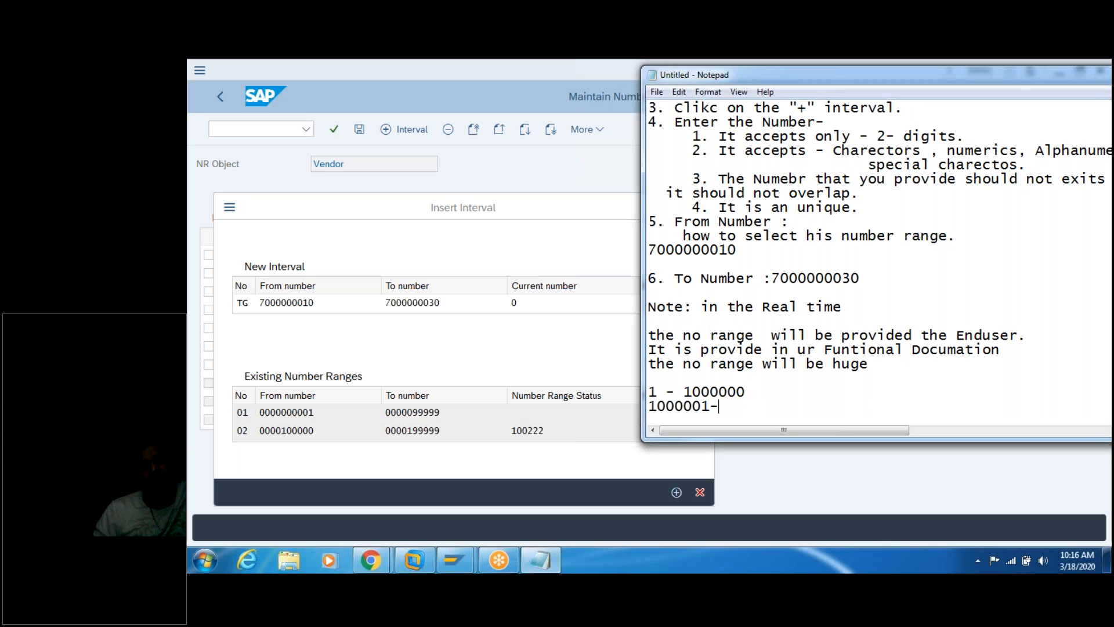
{"action": "type", "text": "-19999999"}
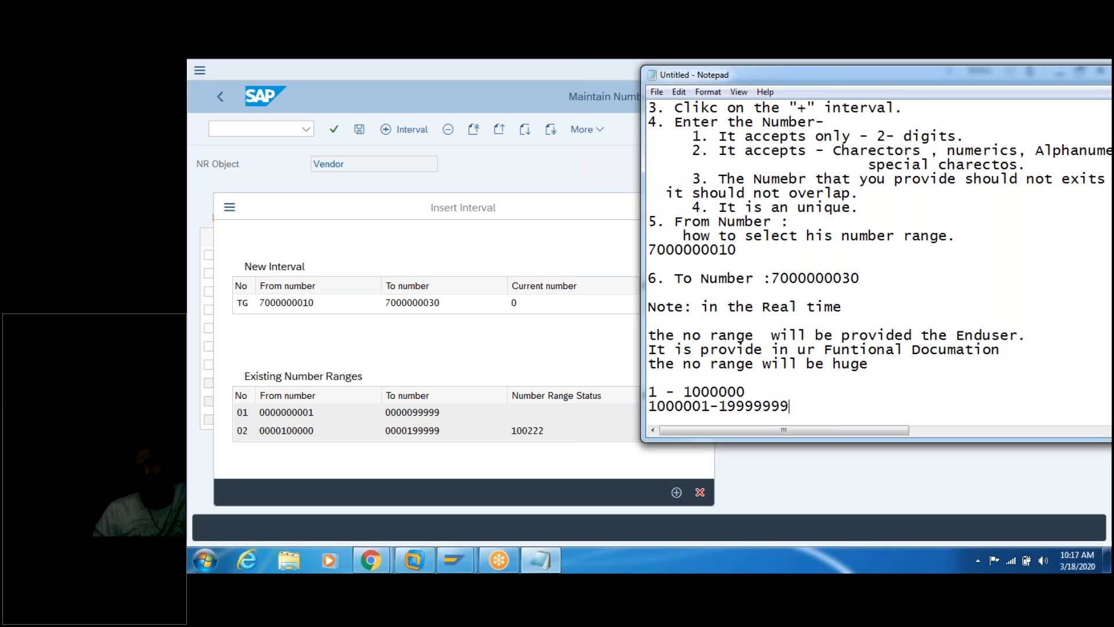
{"action": "key", "text": "Return"}
{"action": "key", "text": "Return"}
{"action": "key", "text": "Return"}
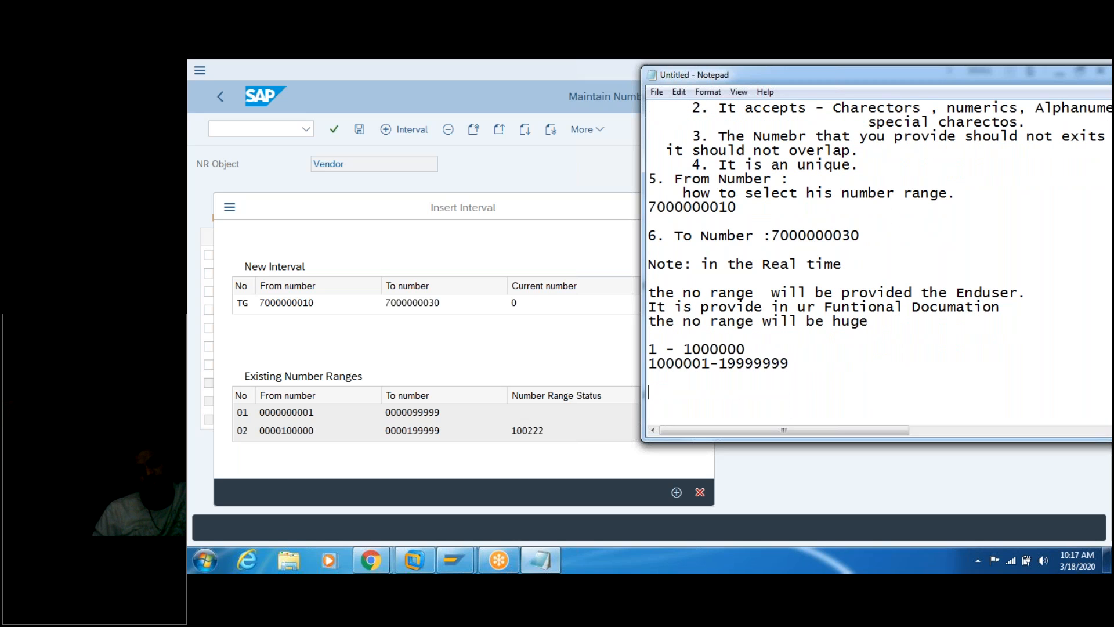
Step: Type the question 'In real why they want thei huge differnce no range.'
{"action": "type", "text": "In real why they want thei huge differnce no range."}
{"action": "key", "text": "Return"}
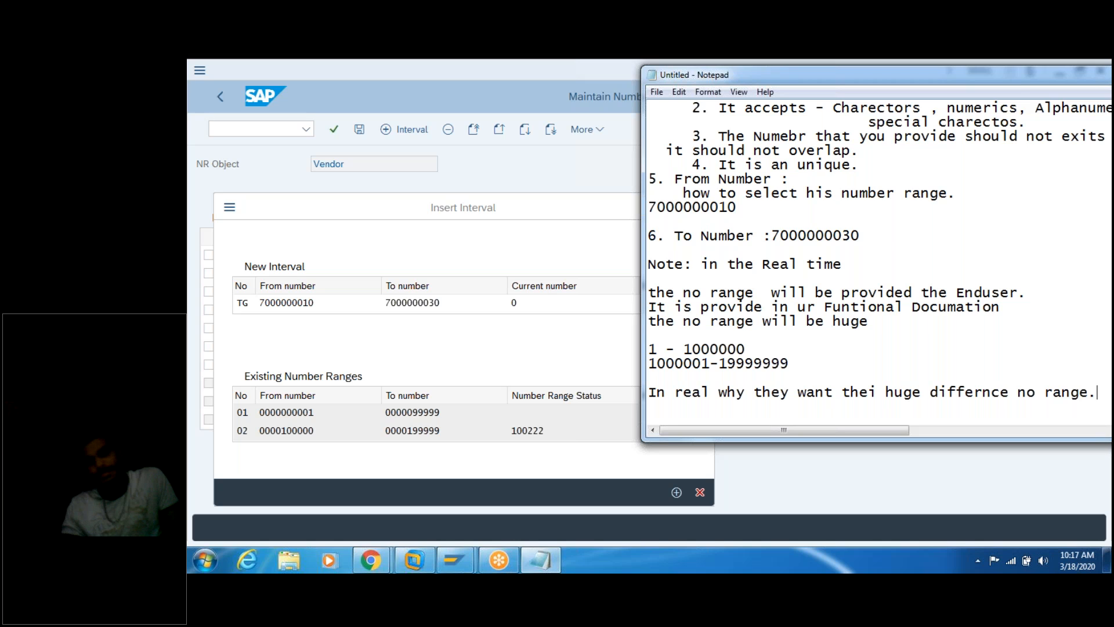
{"action": "key", "text": "Return"}
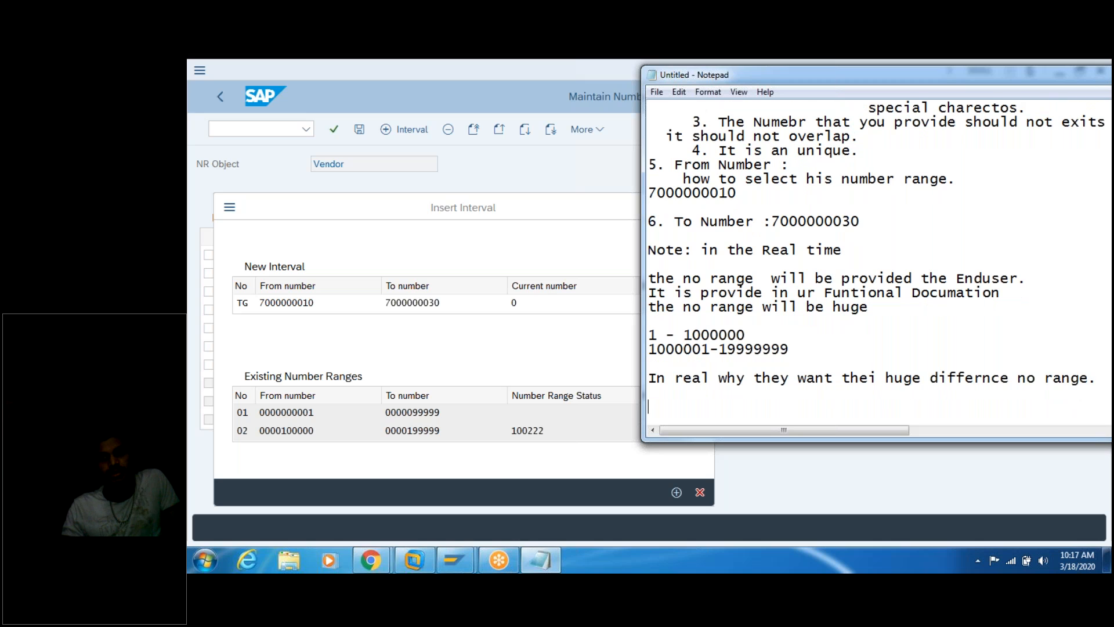
Step: Begin the answer 'Becaue they want the sap system what every they confi'
{"action": "type", "text": "Becaue"}
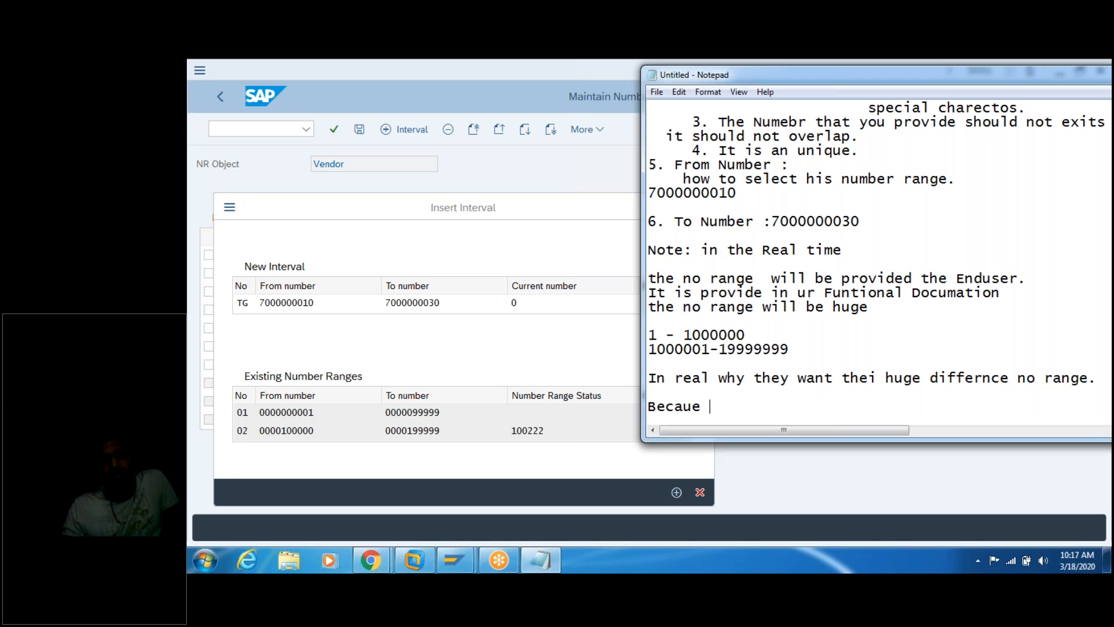
{"action": "type", "text": " they want th"}
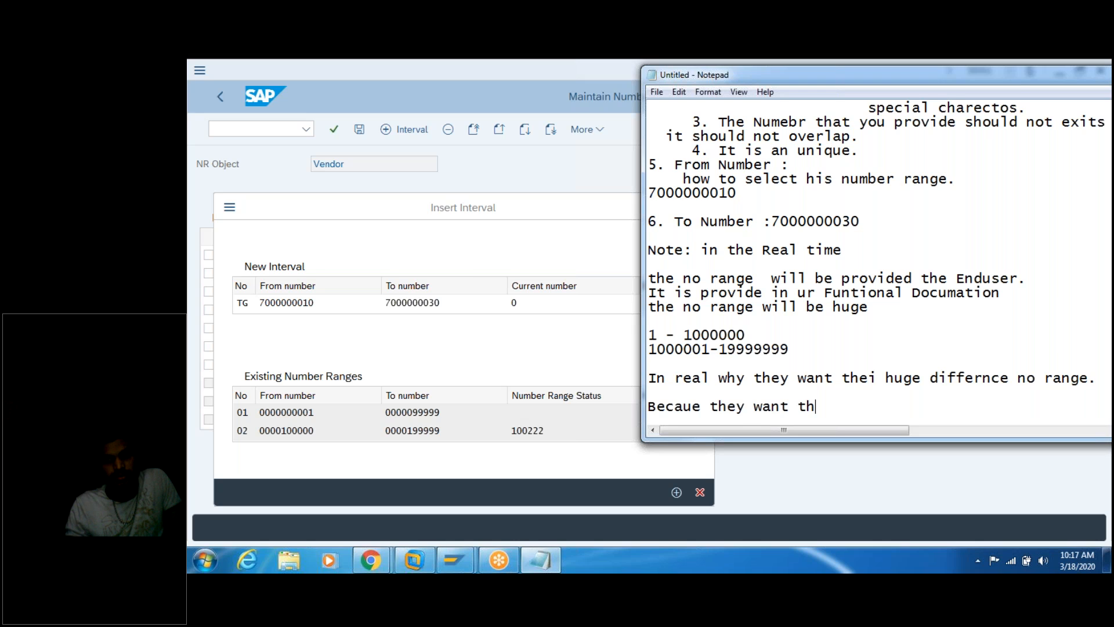
{"action": "type", "text": "e sap saytem"}
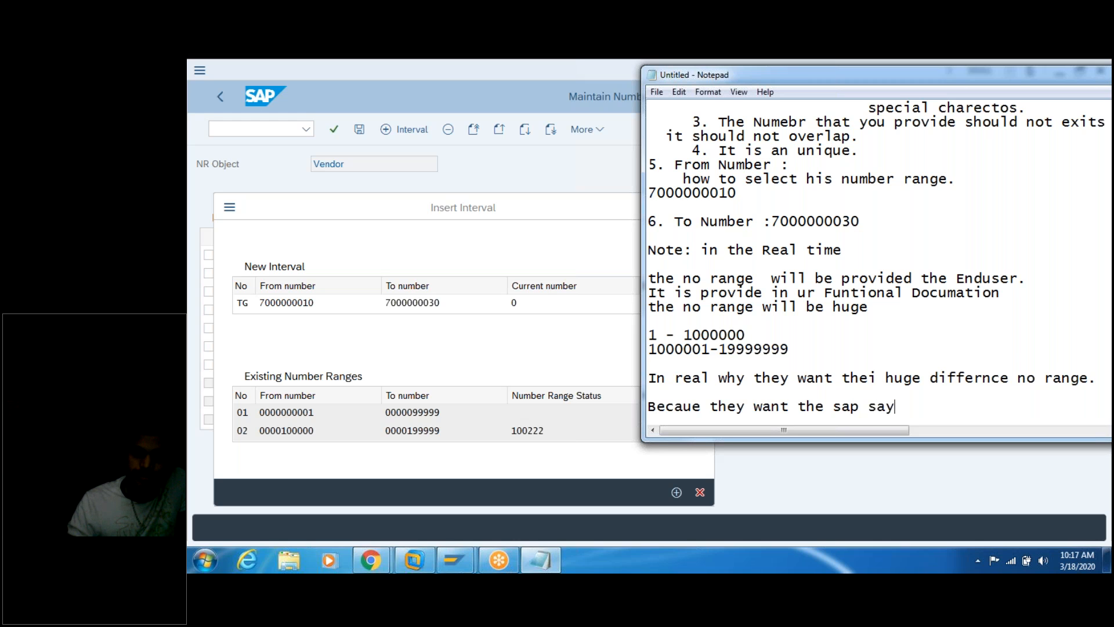
{"action": "key", "text": "BackSpace"}
{"action": "key", "text": "BackSpace"}
{"action": "key", "text": "BackSpace"}
{"action": "key", "text": "BackSpace"}
{"action": "key", "text": "BackSpace"}
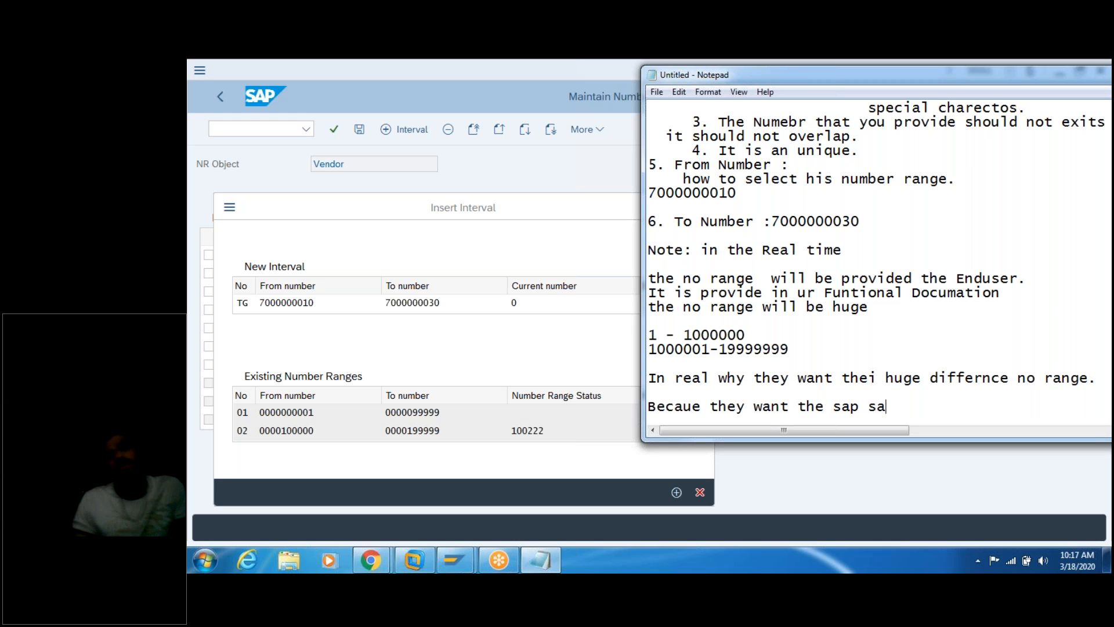
{"action": "type", "text": "ystem "}
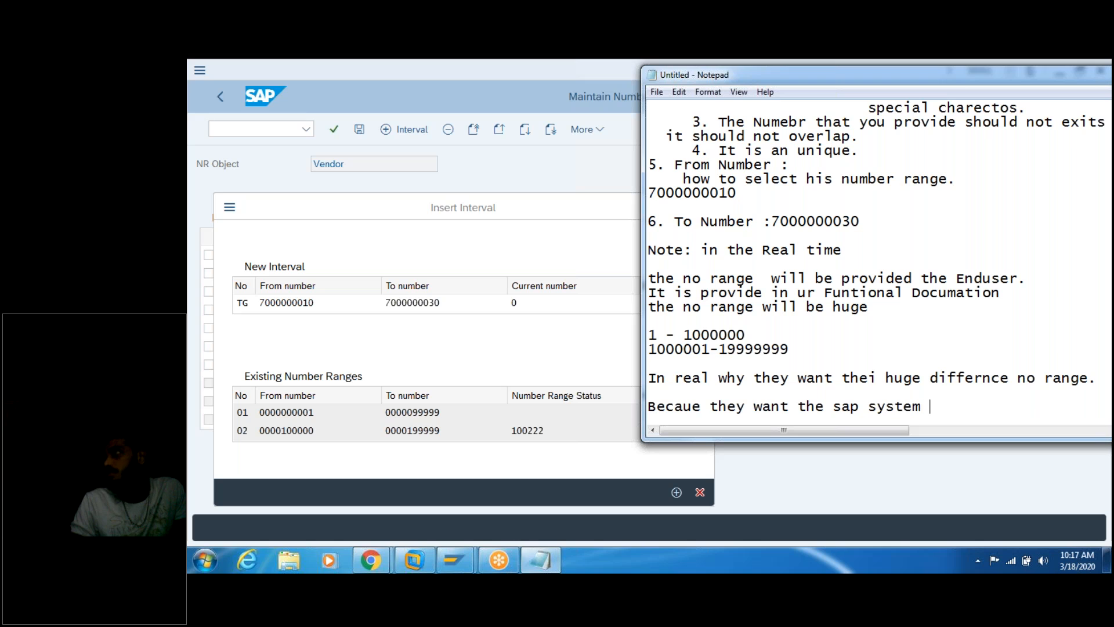
{"action": "type", "text": "what every "}
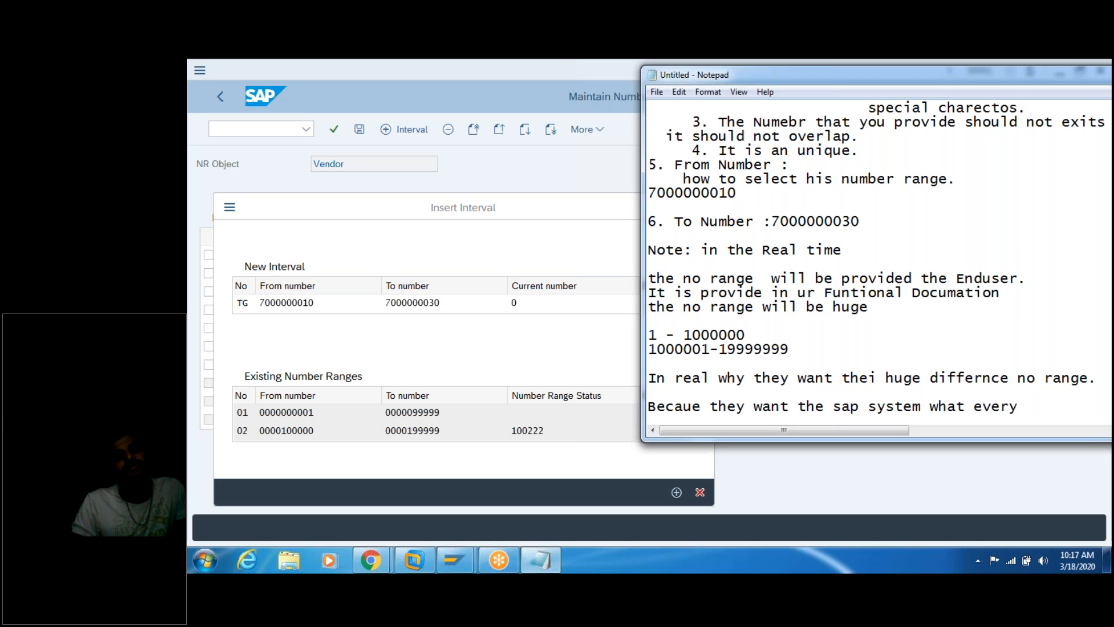
{"action": "type", "text": "they co"}
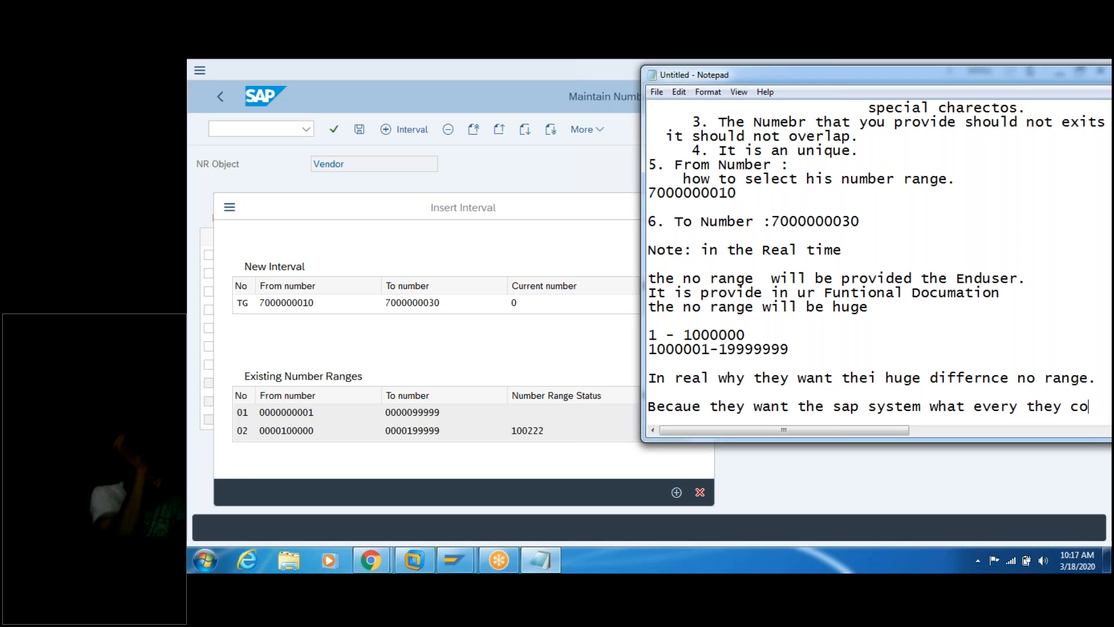
{"action": "type", "text": "nfi"}
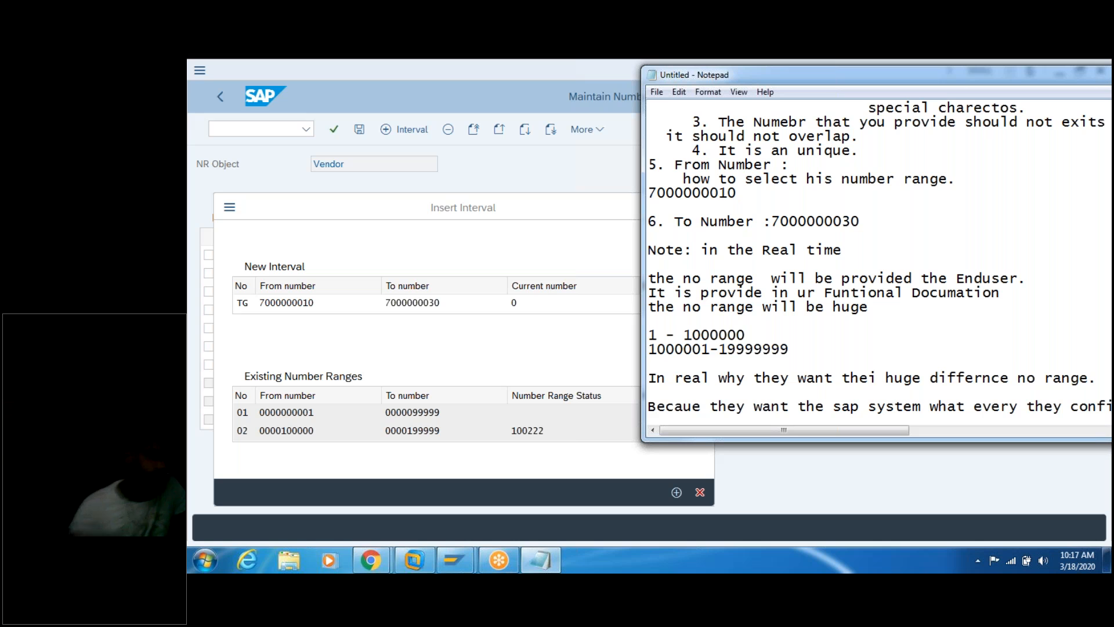
{"action": "key", "text": "Return"}
{"action": "key", "text": "Return"}
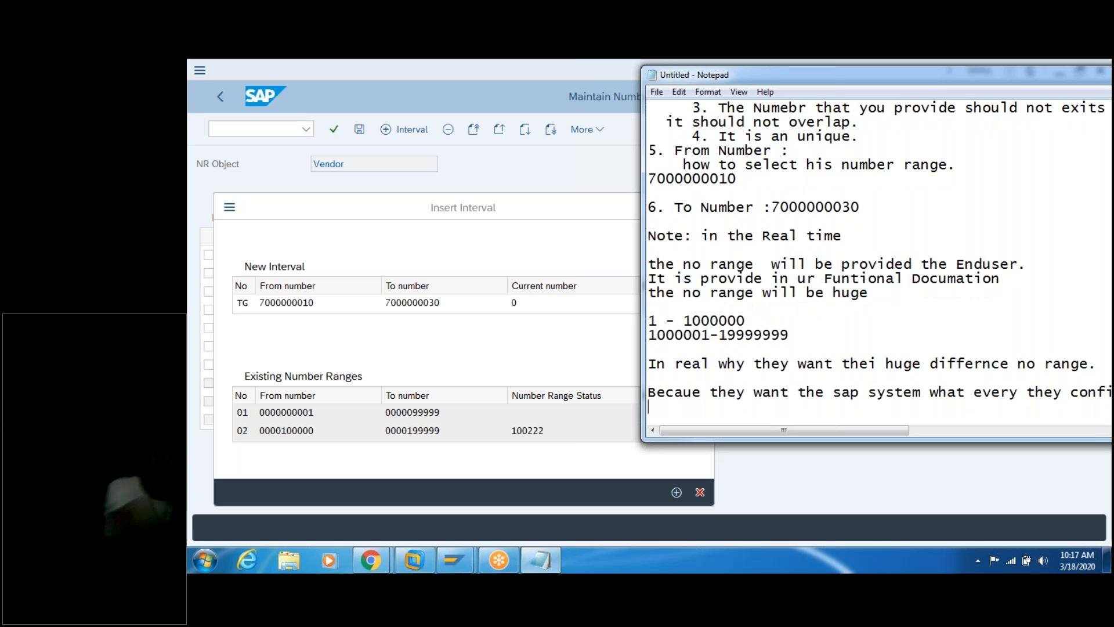
Step: Type 'they want this sap system to be used for no of years' with blank lines below
{"action": "type", "text": "they wa"}
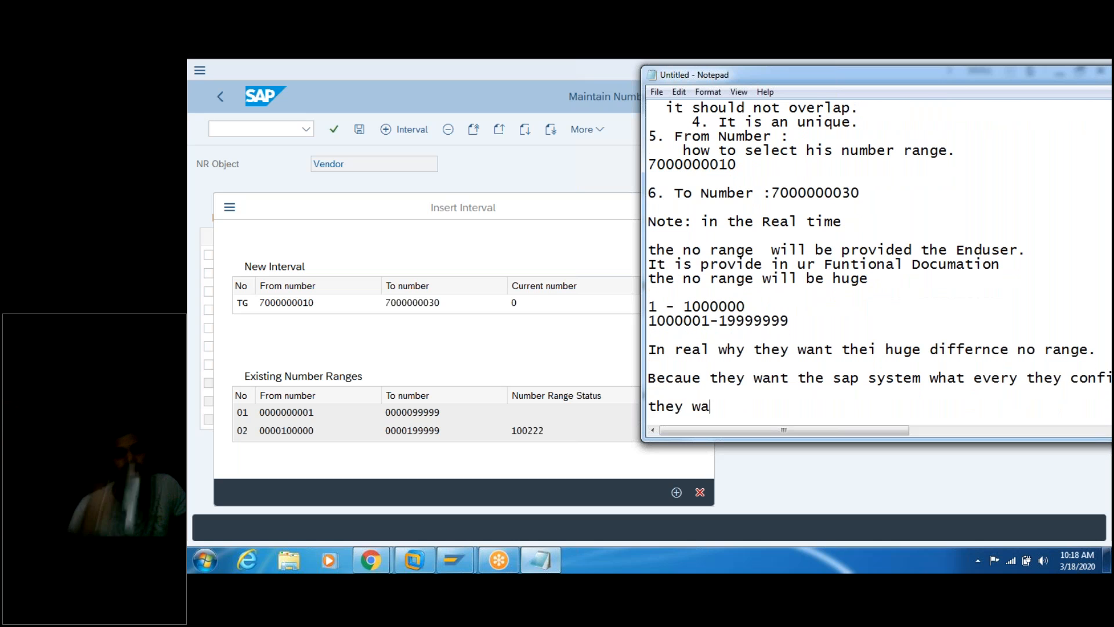
{"action": "type", "text": "nt this sap "}
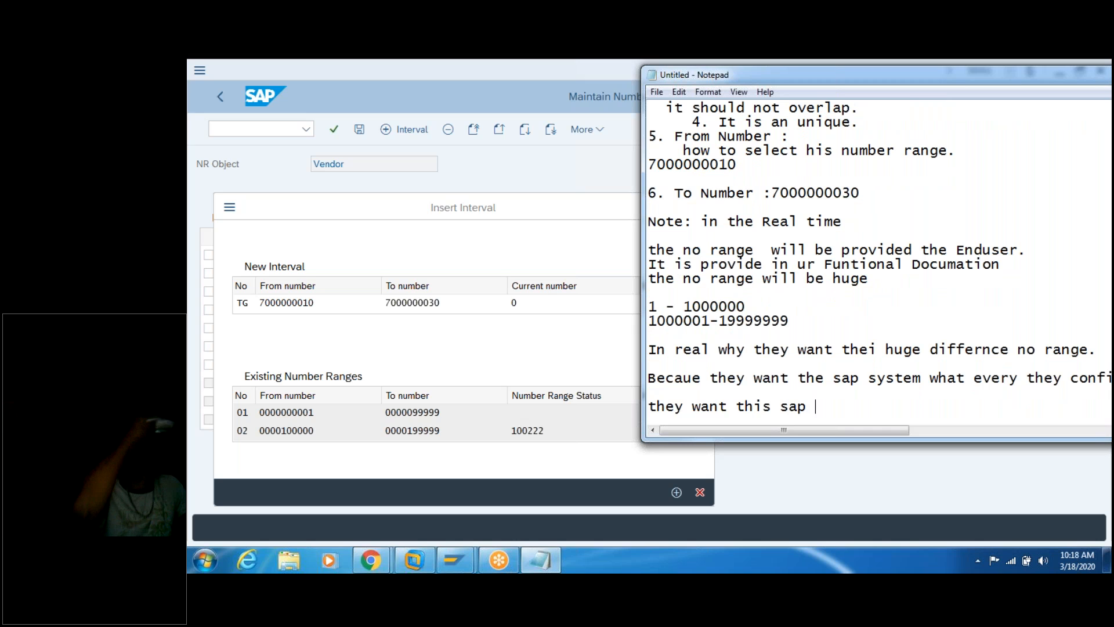
{"action": "type", "text": "system to be used for no of yars"}
{"action": "key", "text": "BackSpace"}
{"action": "key", "text": "BackSpace"}
{"action": "key", "text": "BackSpace"}
{"action": "key", "text": "BackSpace"}
{"action": "type", "text": "ears"}
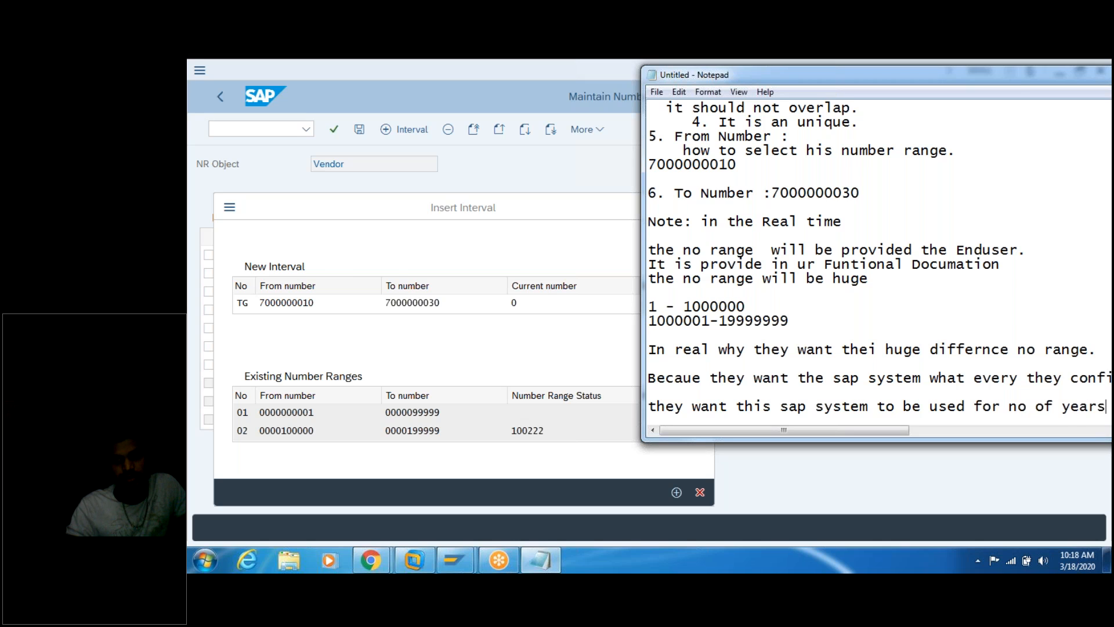
{"action": "key", "text": "Return"}
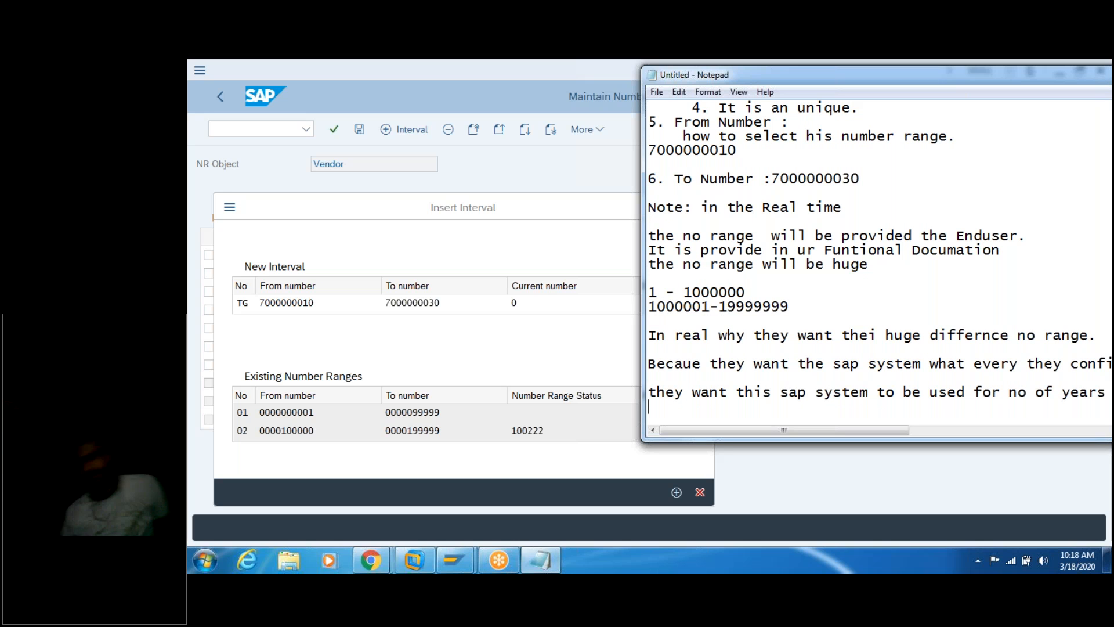
{"action": "key", "text": "Return"}
{"action": "key", "text": "Return"}
{"action": "key", "text": "Return"}
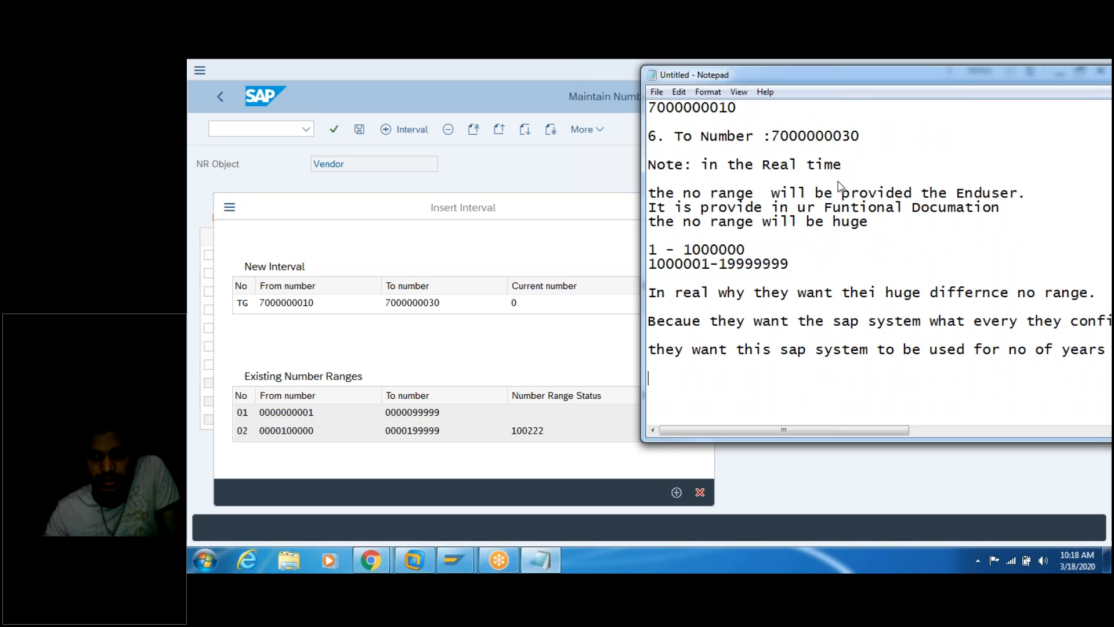
Step: Replace the stray 'hey' with 'if they are using the small no range … filled vey soon'
{"action": "type", "text": "hey"}
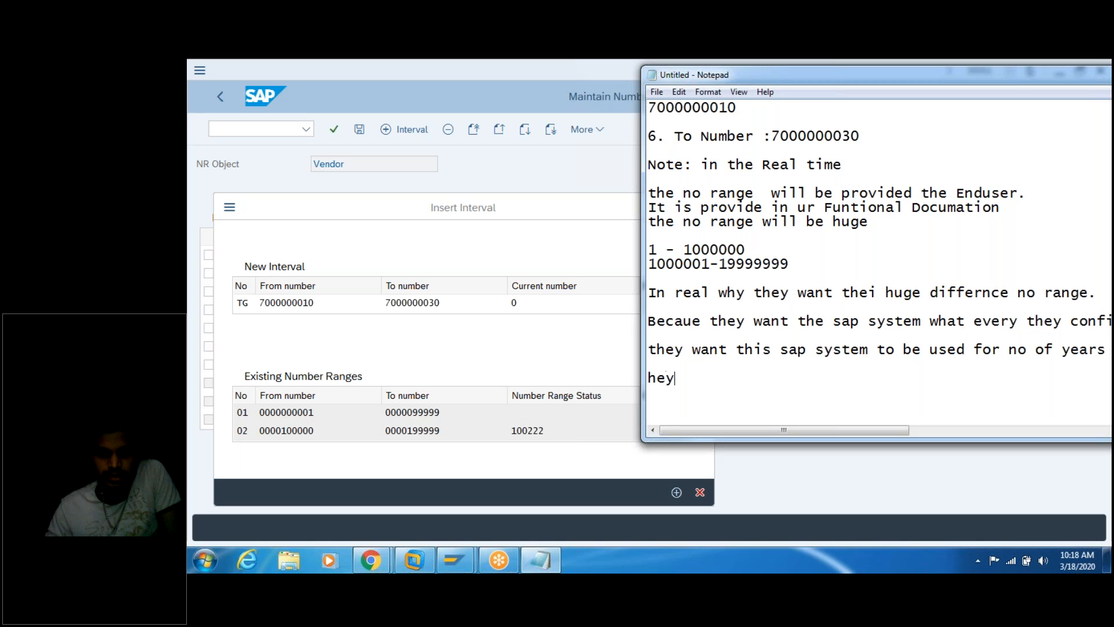
{"action": "type", "text": " a"}
{"action": "key", "text": "BackSpace"}
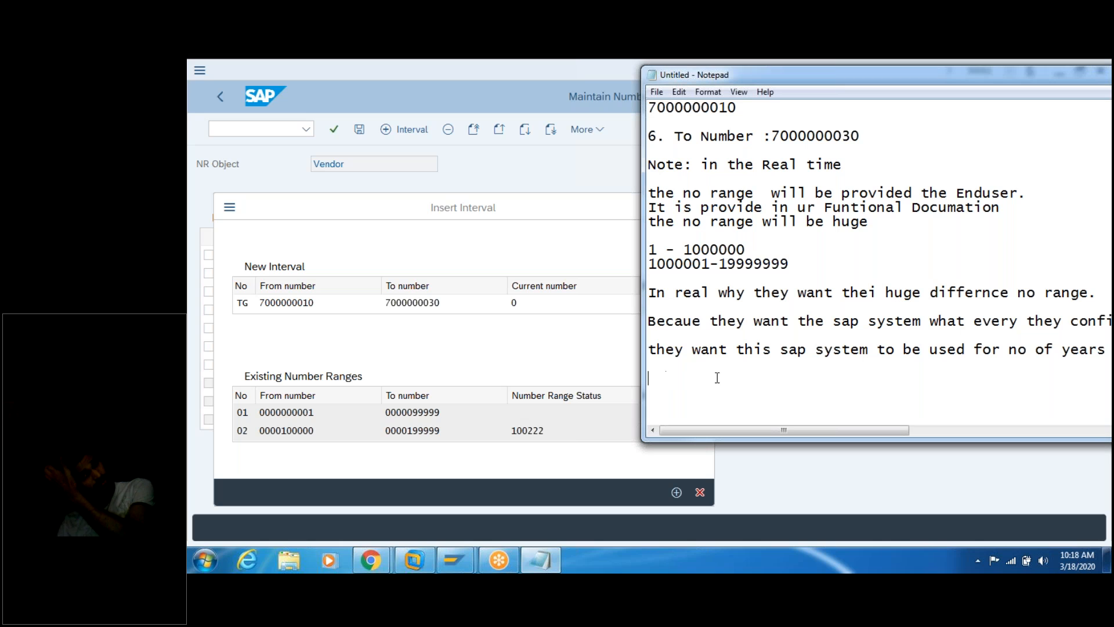
{"action": "key", "text": "BackSpace"}
{"action": "key", "text": "BackSpace"}
{"action": "key", "text": "BackSpace"}
{"action": "key", "text": "BackSpace"}
{"action": "key", "text": "BackSpace"}
{"action": "type", "text": "if"}
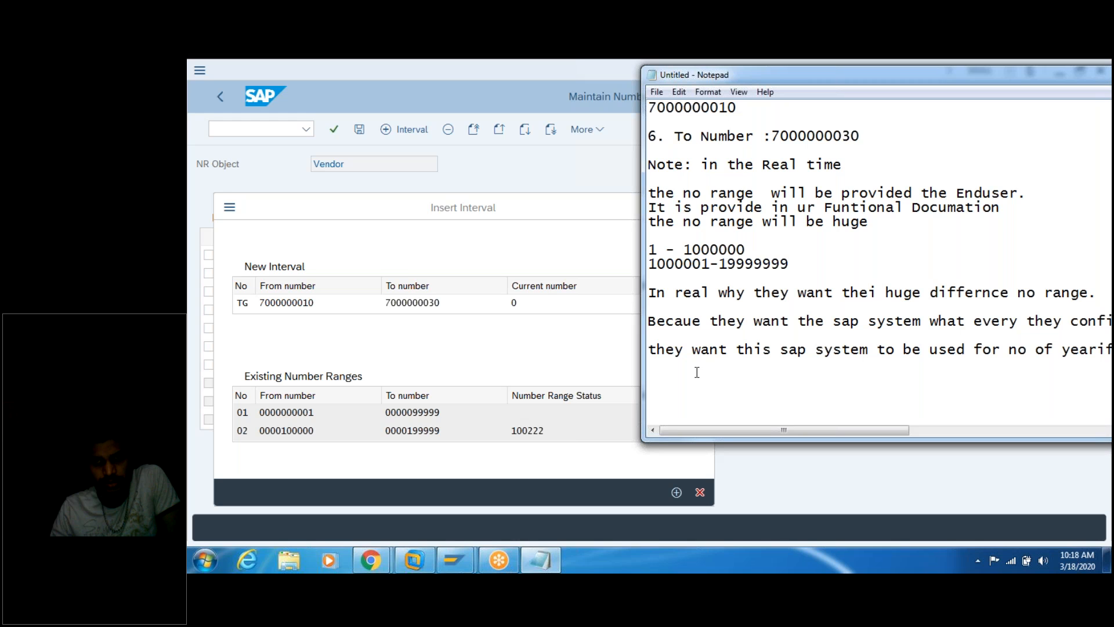
{"action": "type", "text": "if they are "}
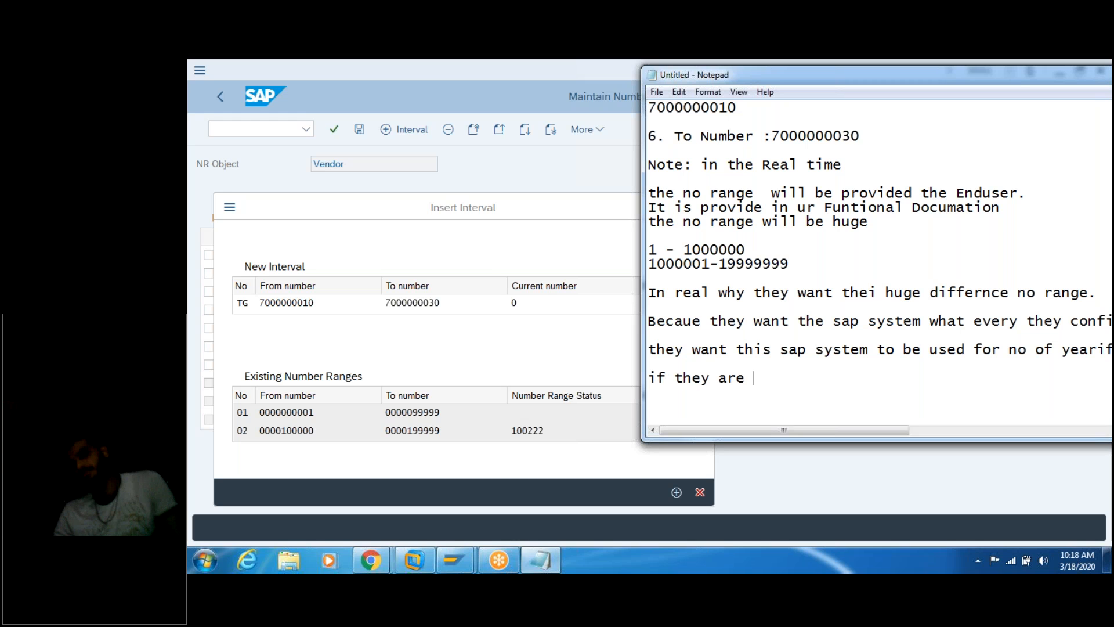
{"action": "type", "text": "using the s"}
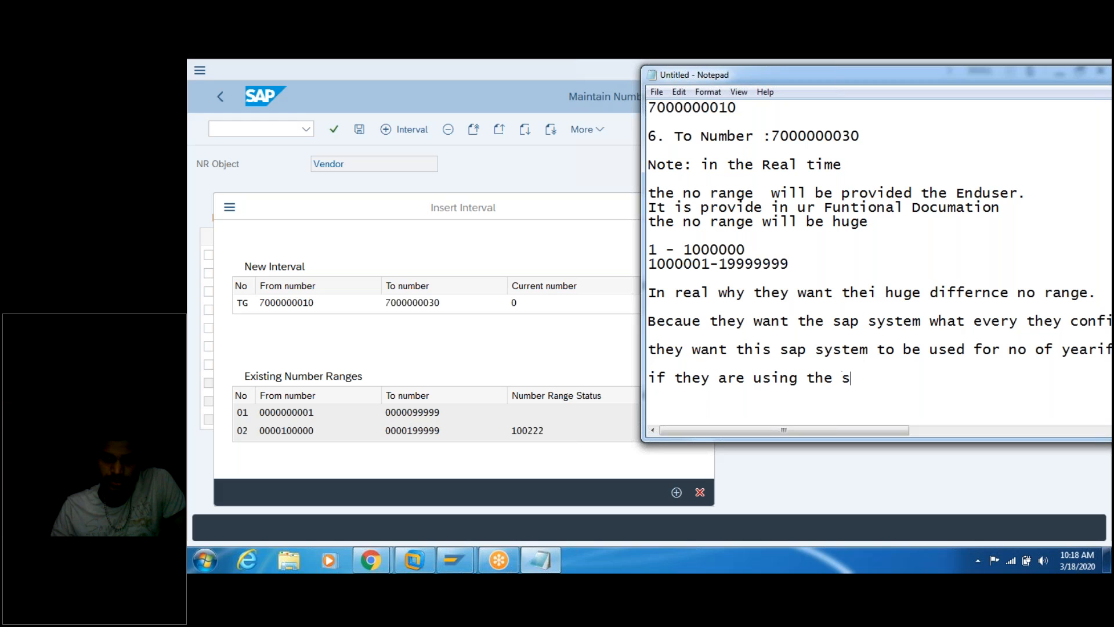
{"action": "type", "text": "mall no range -"}
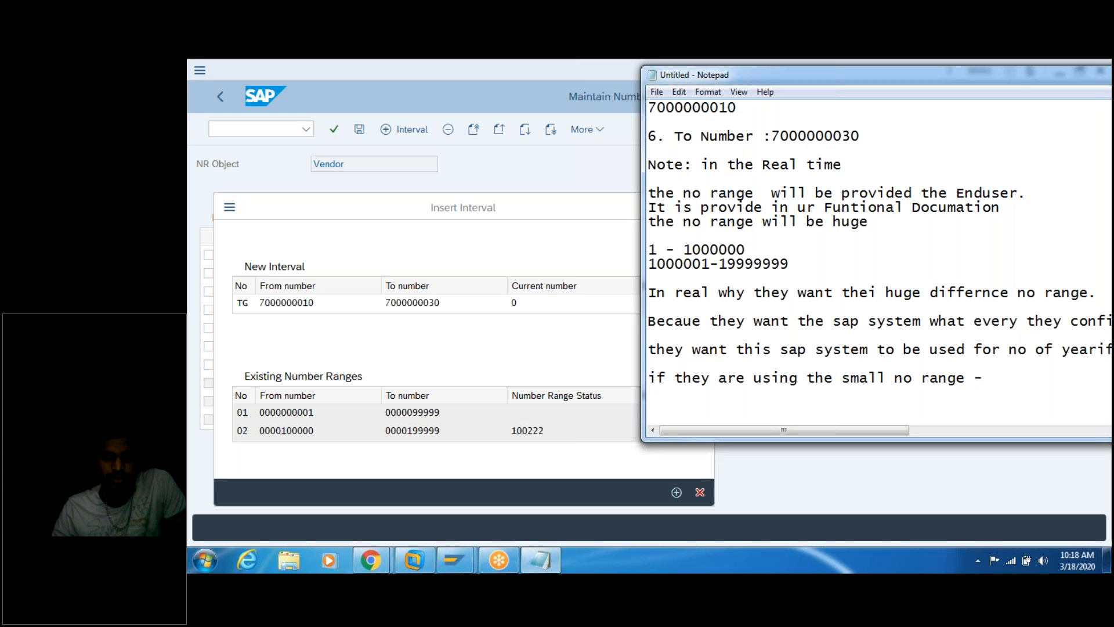
{"action": "type", "text": "they w"}
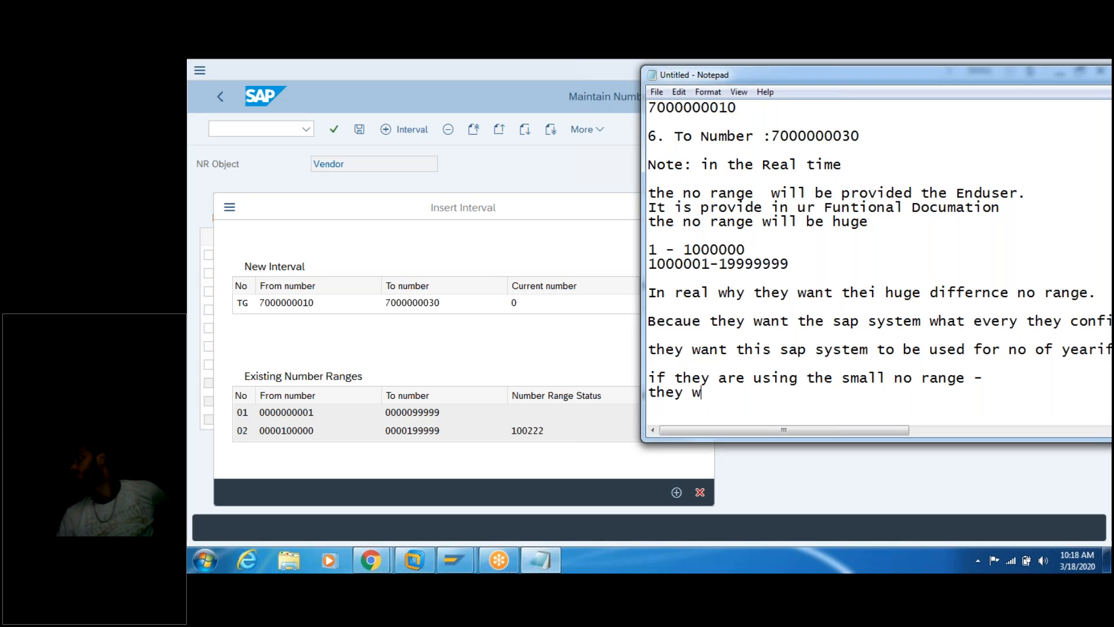
{"action": "key", "text": "BackSpace"}
{"action": "key", "text": "BackSpace"}
{"action": "key", "text": "BackSpace"}
{"action": "key", "text": "BackSpace"}
{"action": "key", "text": "BackSpace"}
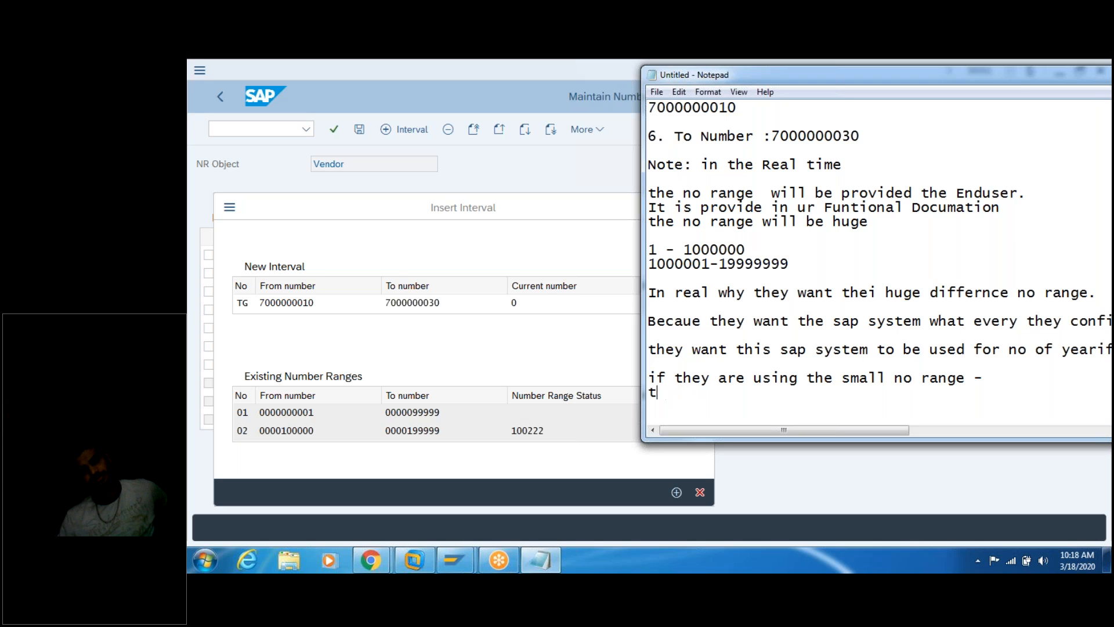
{"action": "type", "text": "he n"}
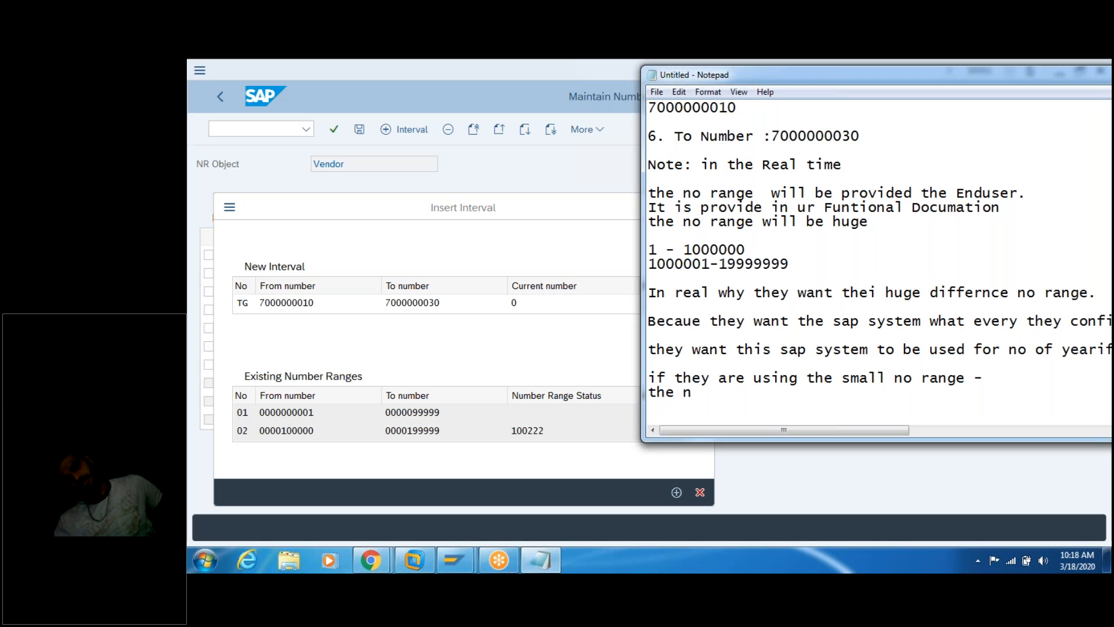
{"action": "type", "text": "o range w"}
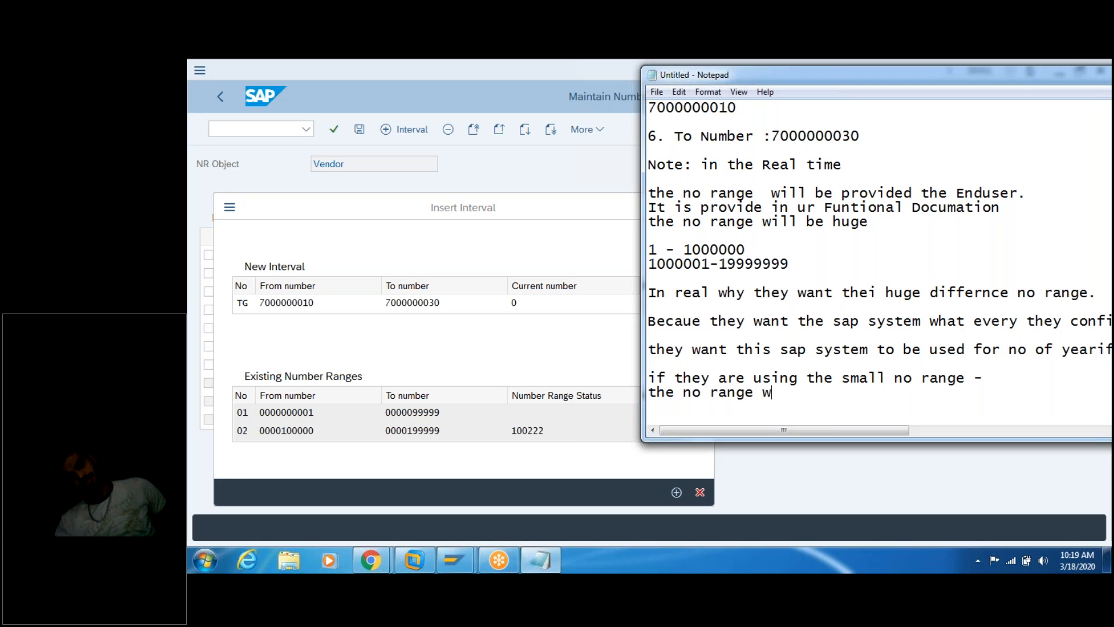
{"action": "type", "text": "ill be filled "}
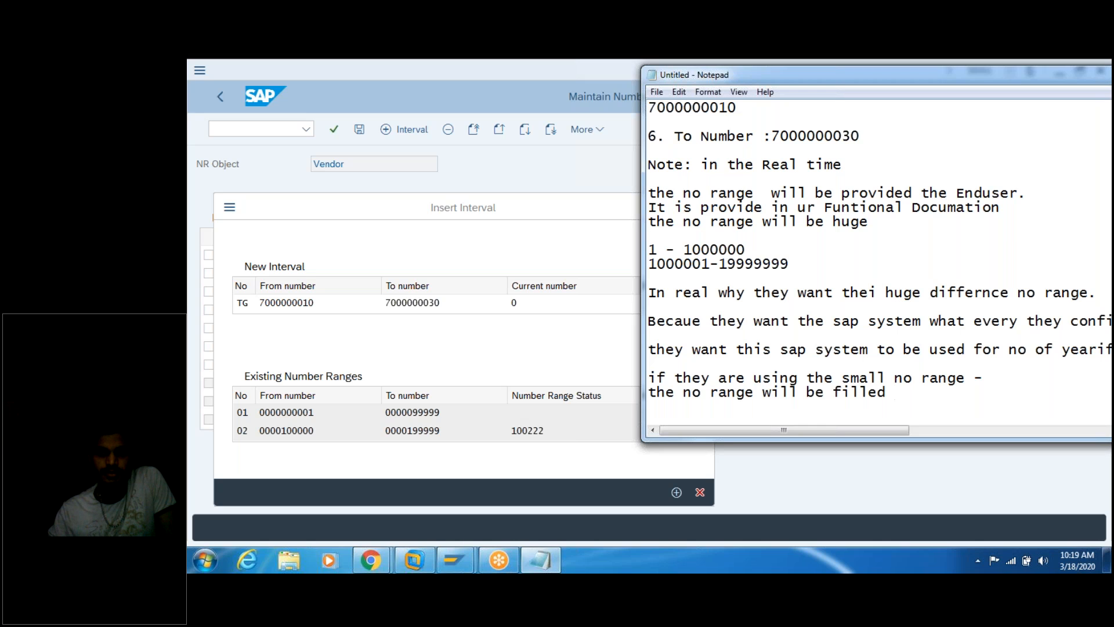
{"action": "type", "text": "vey soon ."}
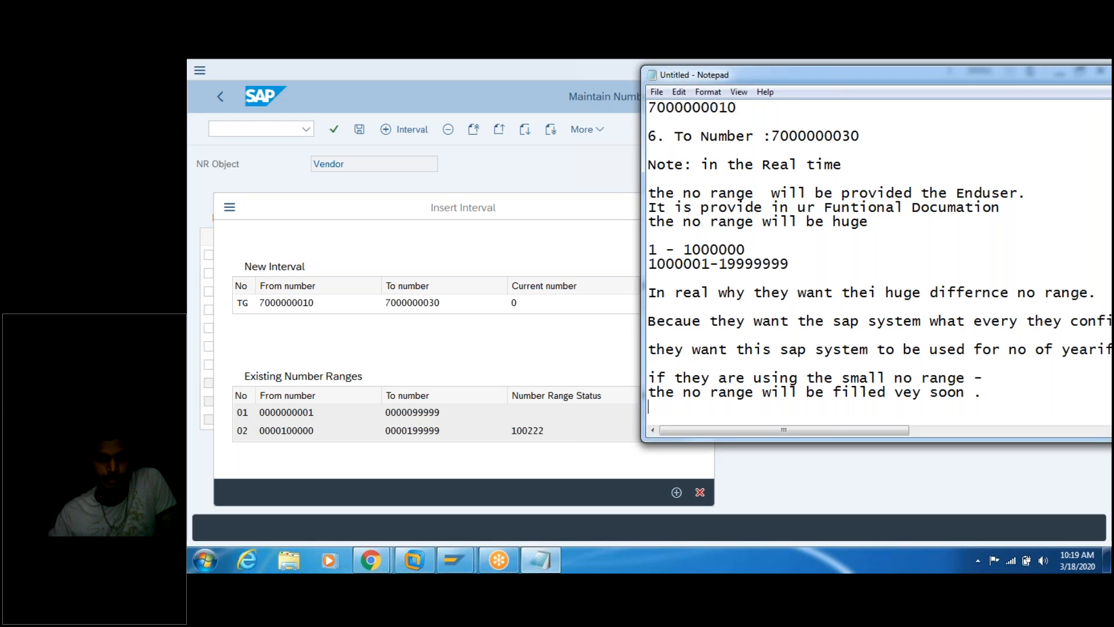
{"action": "key", "text": "Return"}
{"action": "key", "text": "Return"}
{"action": "key", "text": "Return"}
{"action": "key", "text": "Return"}
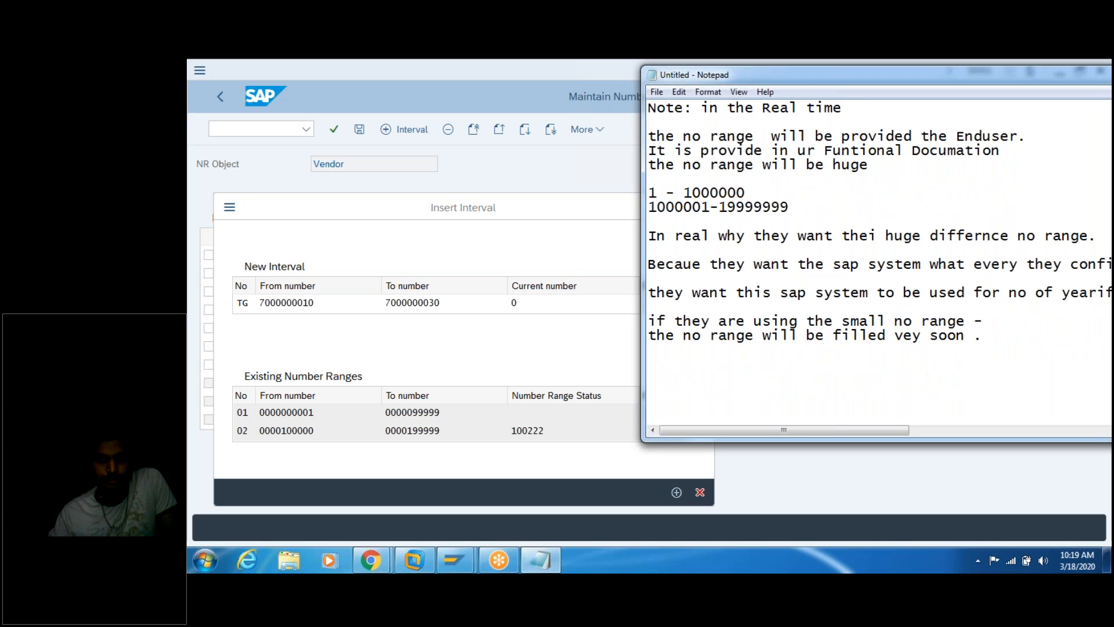
Step: Add the line 'In our traing we are using very samll no range.' and start a new line
{"action": "type", "text": "In our traing "}
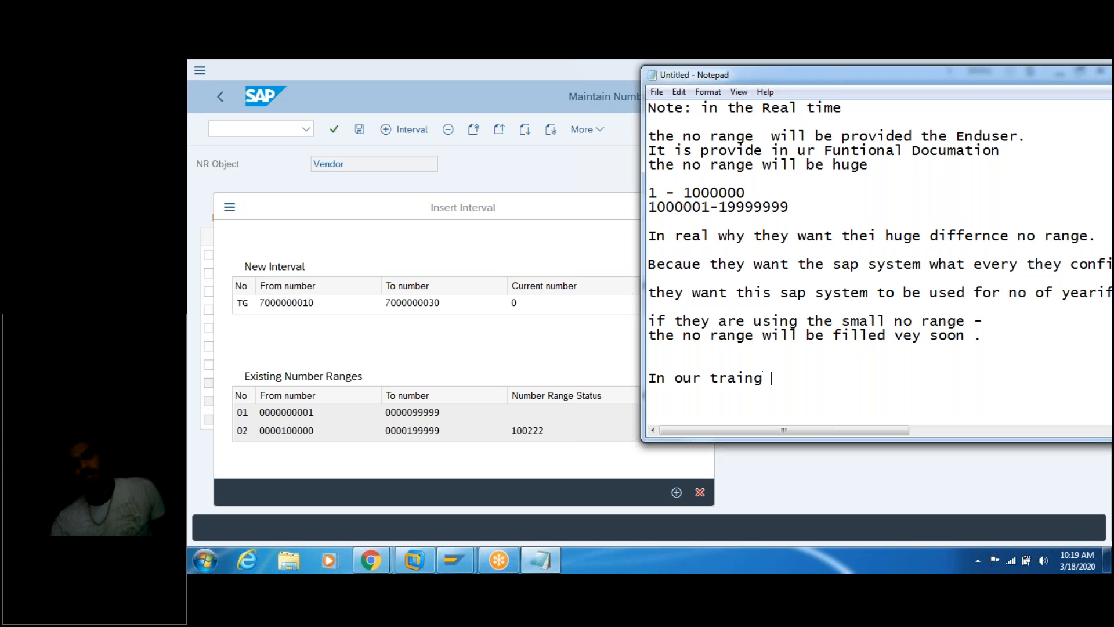
{"action": "type", "text": "we a"}
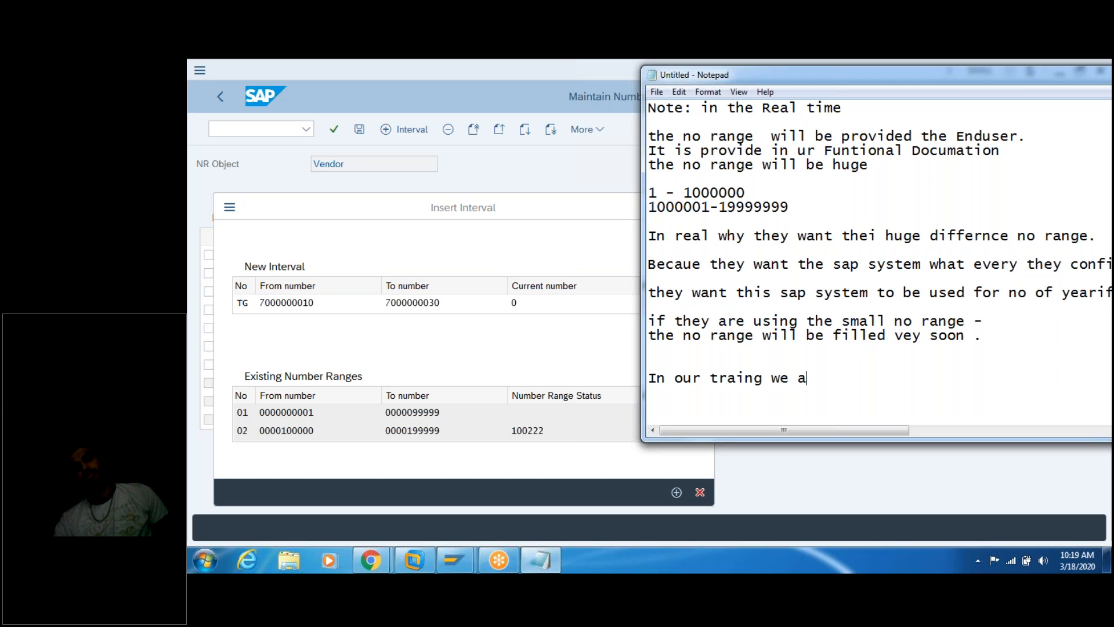
{"action": "type", "text": "re usong th"}
{"action": "key", "text": "BackSpace"}
{"action": "key", "text": "BackSpace"}
{"action": "key", "text": "BackSpace"}
{"action": "key", "text": "BackSpace"}
{"action": "key", "text": "BackSpace"}
{"action": "key", "text": "BackSpace"}
{"action": "type", "text": "ing very samll "}
{"action": "type", "text": "no range."}
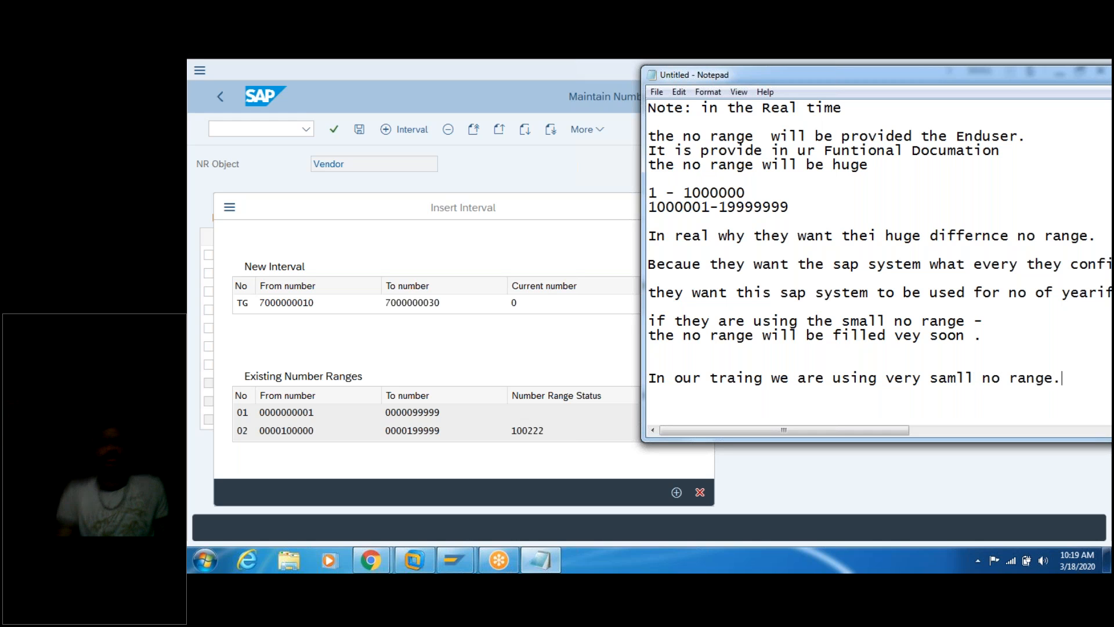
{"action": "key", "text": "Return"}
{"action": "key", "text": "Return"}
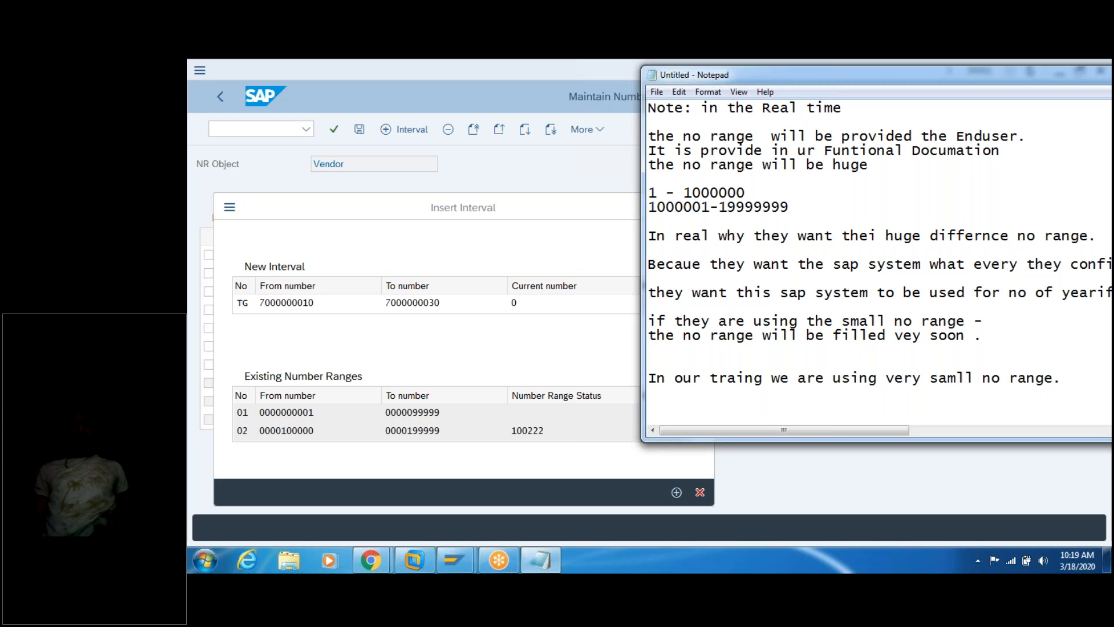
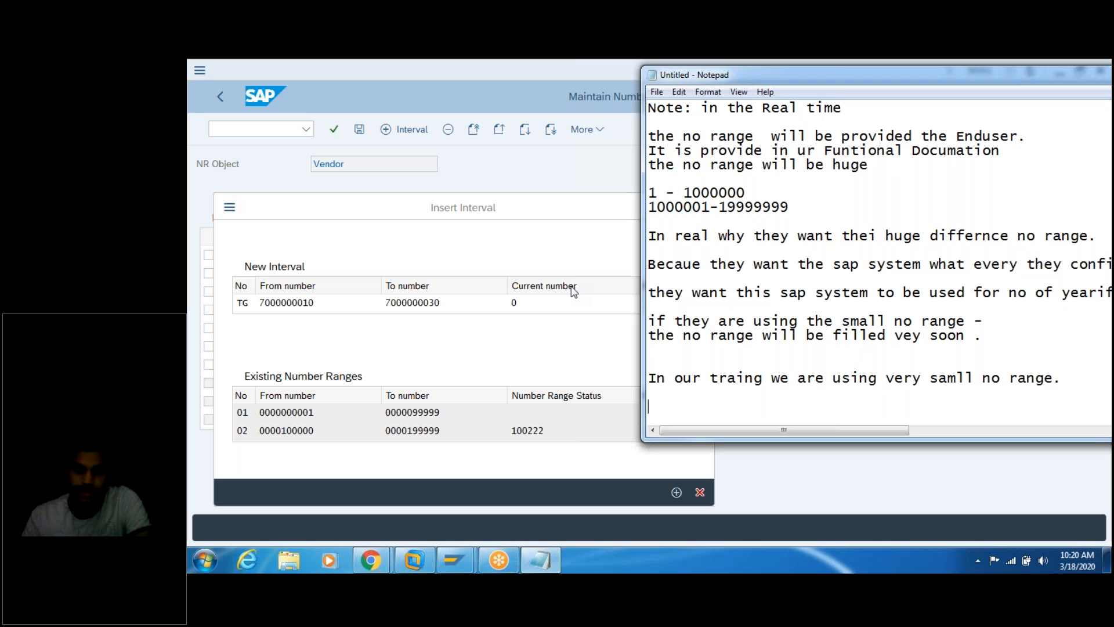
{"action": "left_click", "coordinate": [492, 232]}
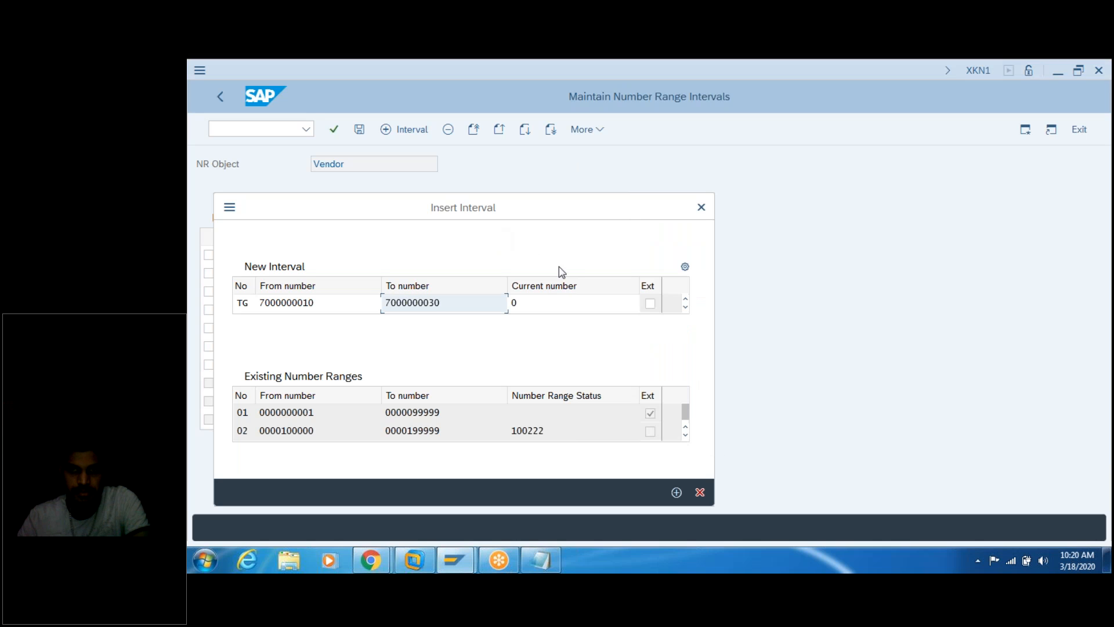
{"action": "left_click_drag", "start_coordinate": [620, 212], "coordinate": [668, 151]}
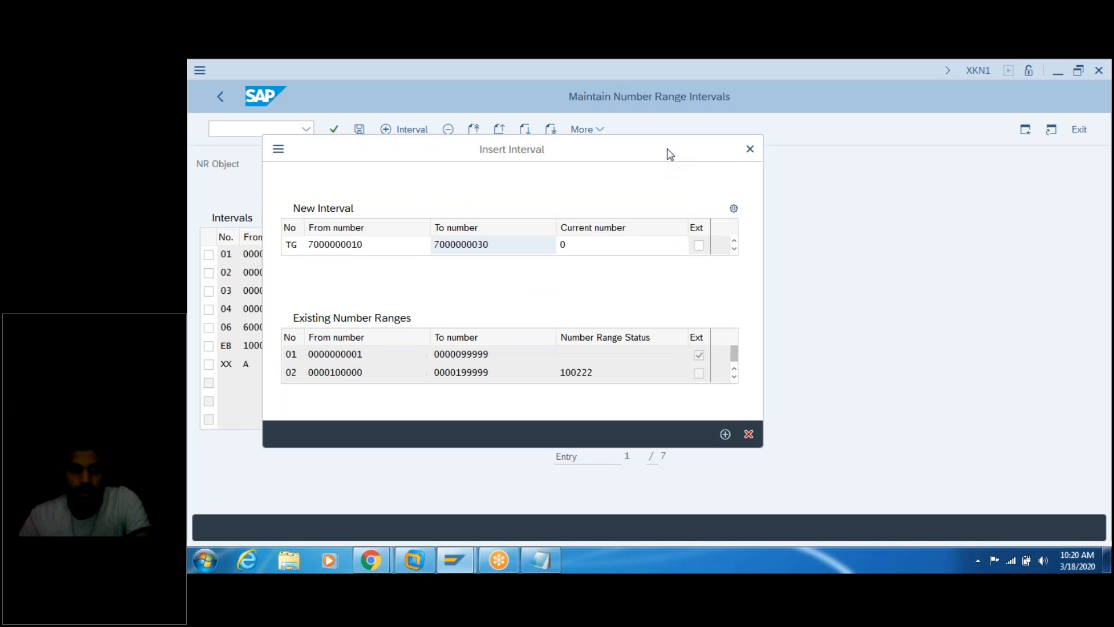
{"action": "left_click", "coordinate": [726, 431]}
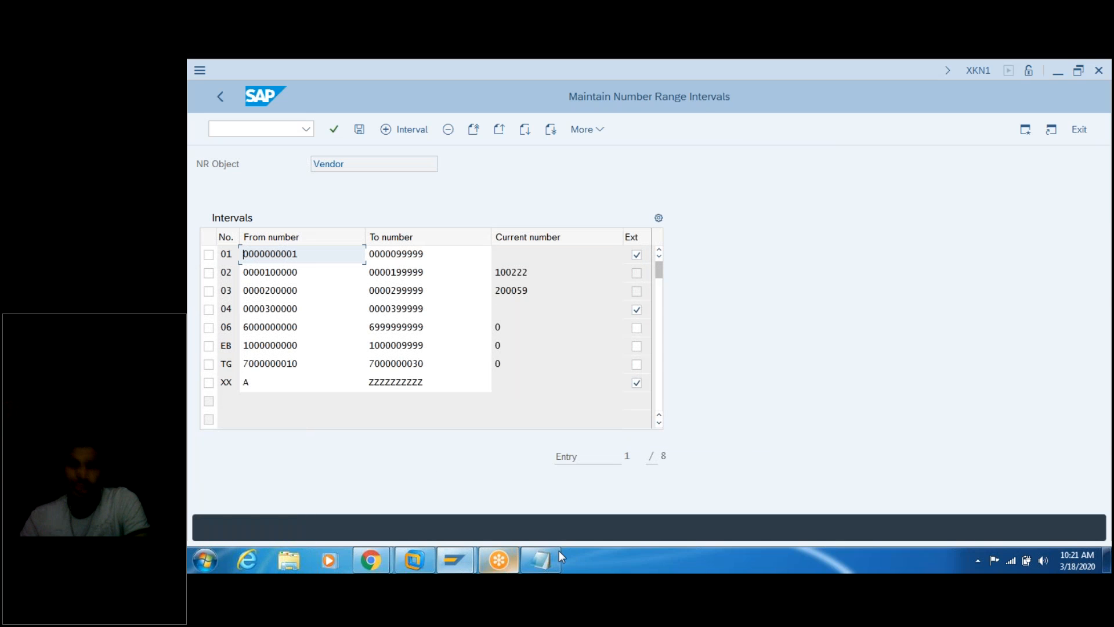
{"action": "left_click", "coordinate": [541, 559]}
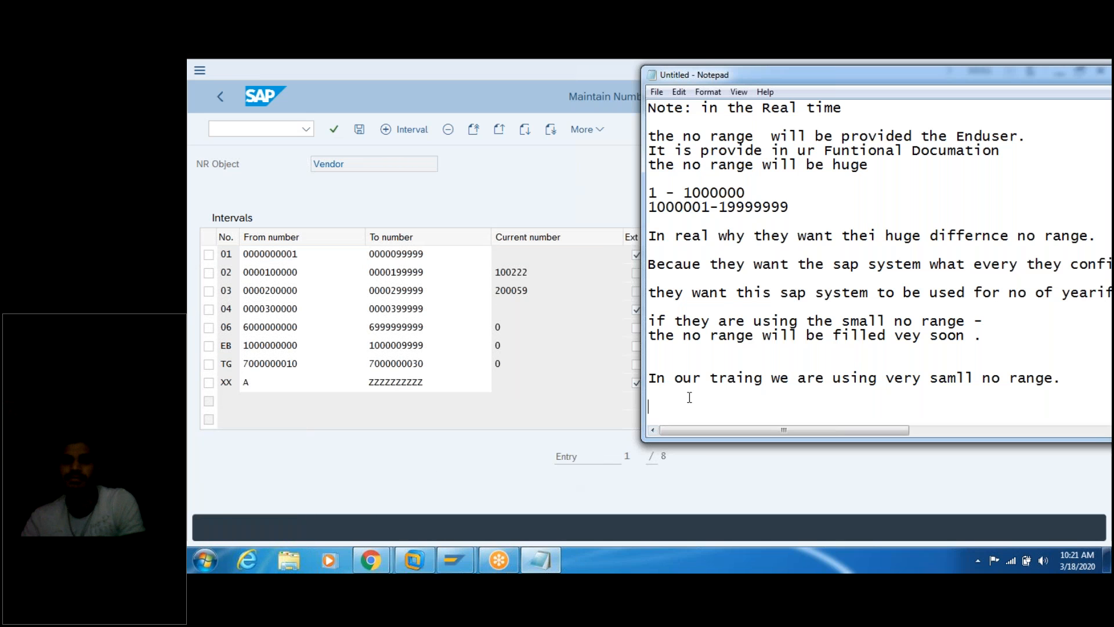
Step: Add the numbered line '7. Press enter .' at the end of the Notepad notes
{"action": "key", "text": "Return"}
{"action": "key", "text": "Return"}
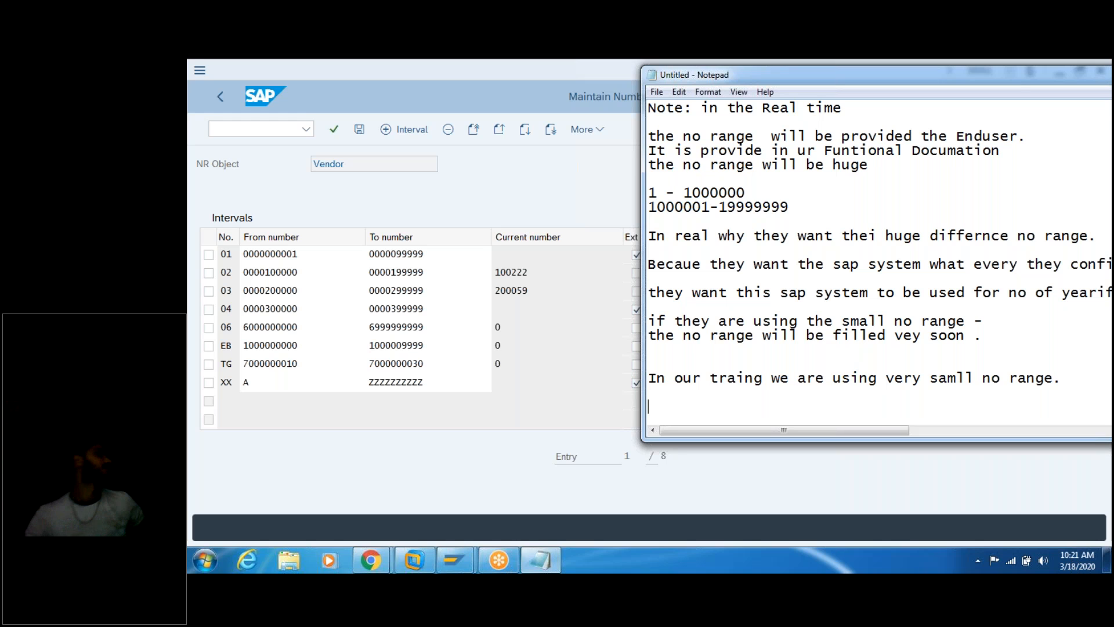
{"action": "type", "text": "Press enter ."}
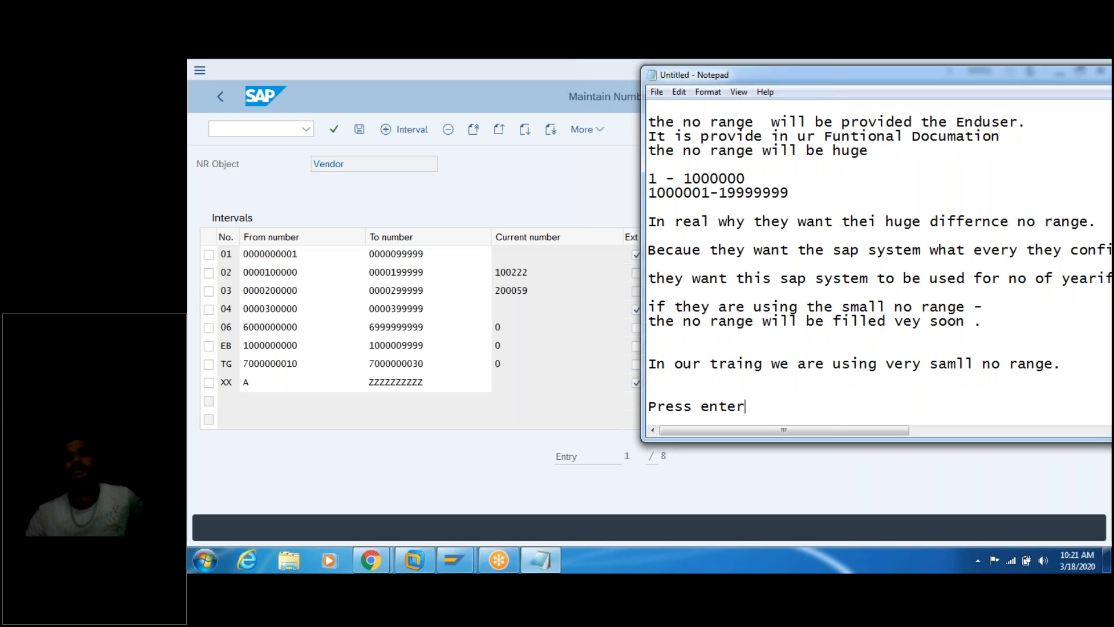
{"action": "key", "text": "Return"}
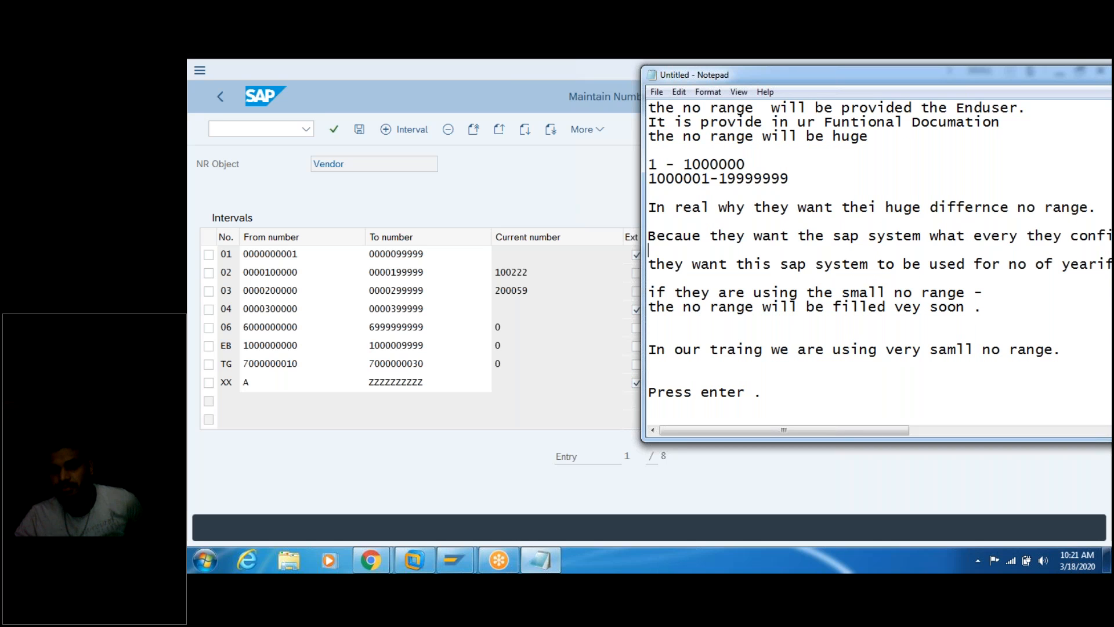
{"action": "key", "text": "Up"}
{"action": "key", "text": "Up"}
{"action": "key", "text": "Up"}
{"action": "key", "text": "Up"}
{"action": "key", "text": "Up"}
{"action": "key", "text": "Up"}
{"action": "key", "text": "Up"}
{"action": "key", "text": "Up"}
{"action": "key", "text": "Up"}
{"action": "key", "text": "Up"}
{"action": "key", "text": "Up"}
{"action": "key", "text": "Up"}
{"action": "key", "text": "Up"}
{"action": "key", "text": "Up"}
{"action": "key", "text": "Up"}
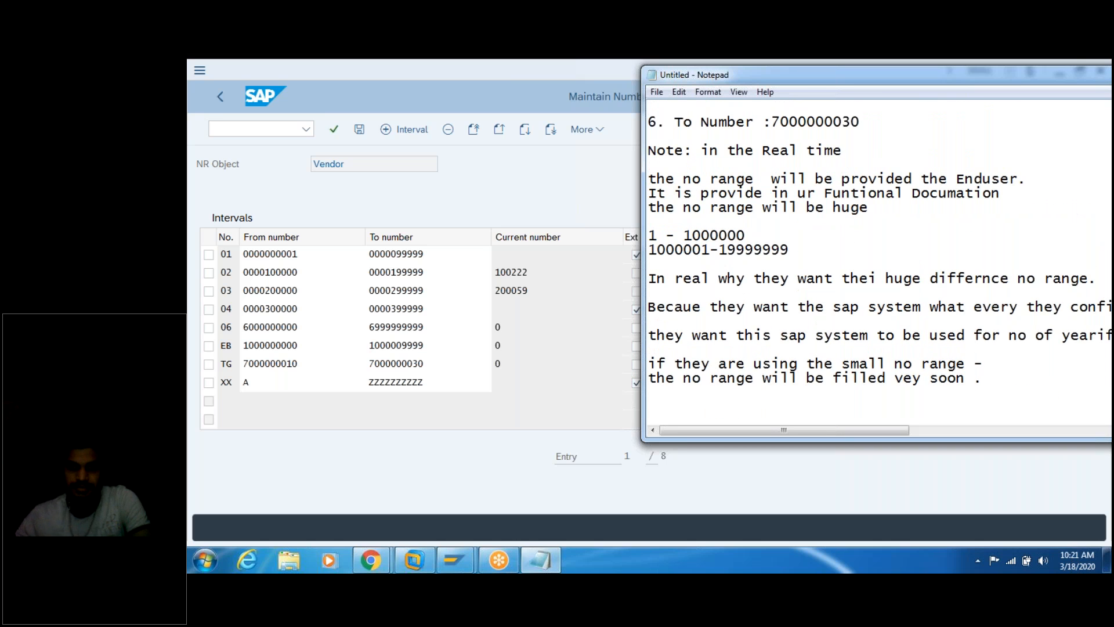
{"action": "key", "text": "Down"}
{"action": "key", "text": "Down"}
{"action": "key", "text": "Down"}
{"action": "key", "text": "Down"}
{"action": "key", "text": "Down"}
{"action": "key", "text": "Down"}
{"action": "key", "text": "Down"}
{"action": "key", "text": "Down"}
{"action": "key", "text": "Down"}
{"action": "key", "text": "Down"}
{"action": "key", "text": "Down"}
{"action": "key", "text": "Down"}
{"action": "key", "text": "Down"}
{"action": "key", "text": "Down"}
{"action": "key", "text": "Down"}
{"action": "key", "text": "Down"}
{"action": "key", "text": "Down"}
{"action": "key", "text": "Down"}
{"action": "key", "text": "Down"}
{"action": "key", "text": "Down"}
{"action": "key", "text": "Down"}
{"action": "key", "text": "Down"}
{"action": "key", "text": "Down"}
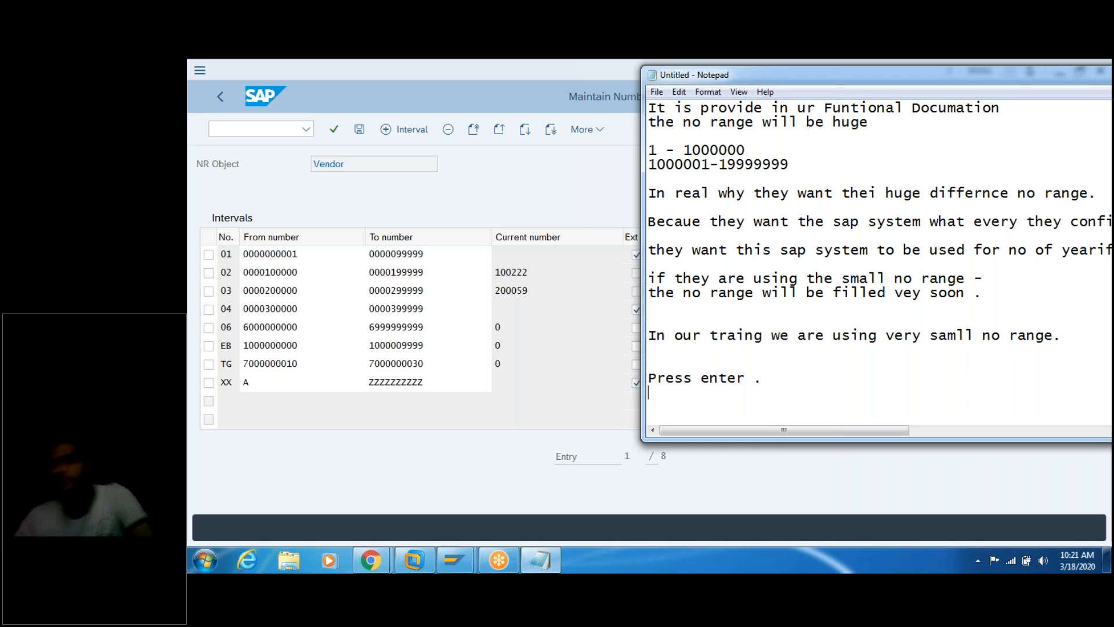
{"action": "type", "text": "7."}
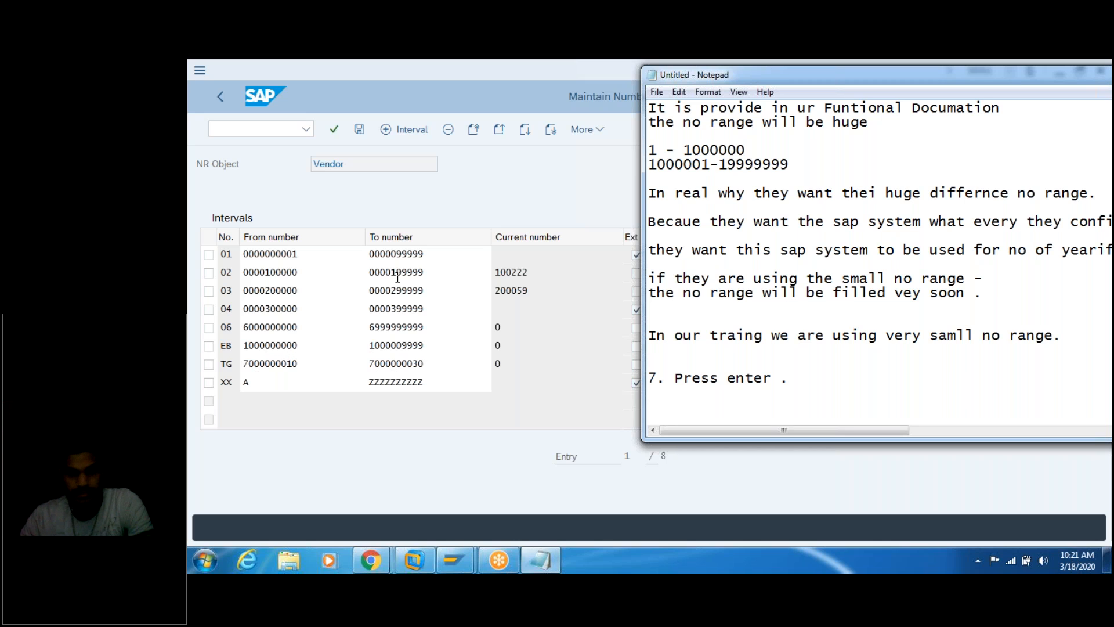
Step: Save all 8 vendor number range intervals, acknowledging the transport notice
{"action": "left_click", "coordinate": [359, 132]}
{"action": "left_click", "coordinate": [360, 131]}
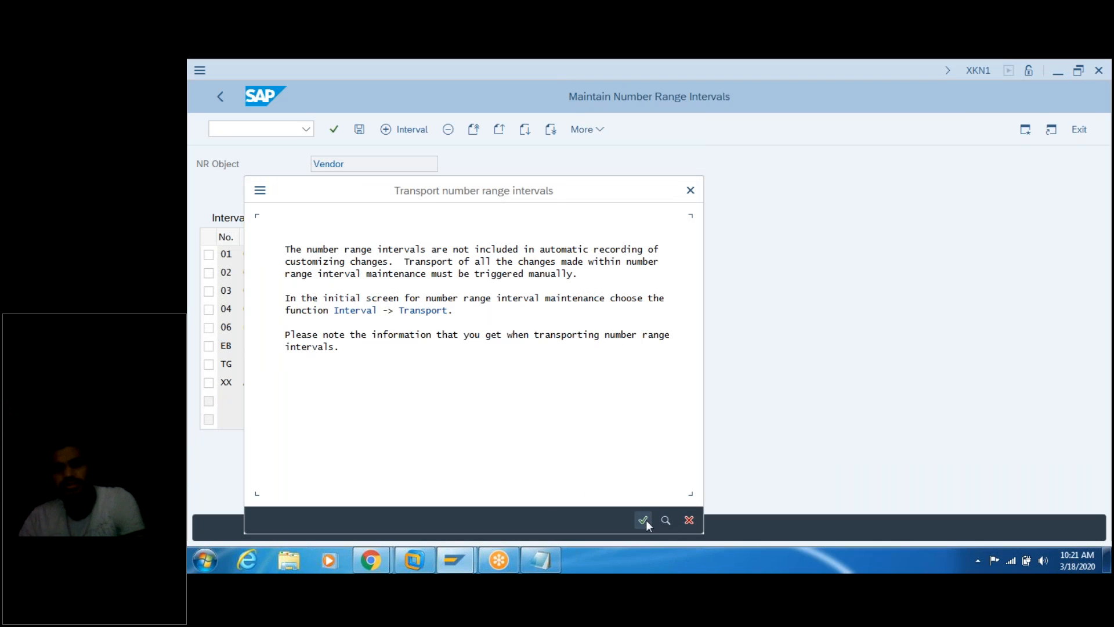
{"action": "left_click", "coordinate": [647, 522]}
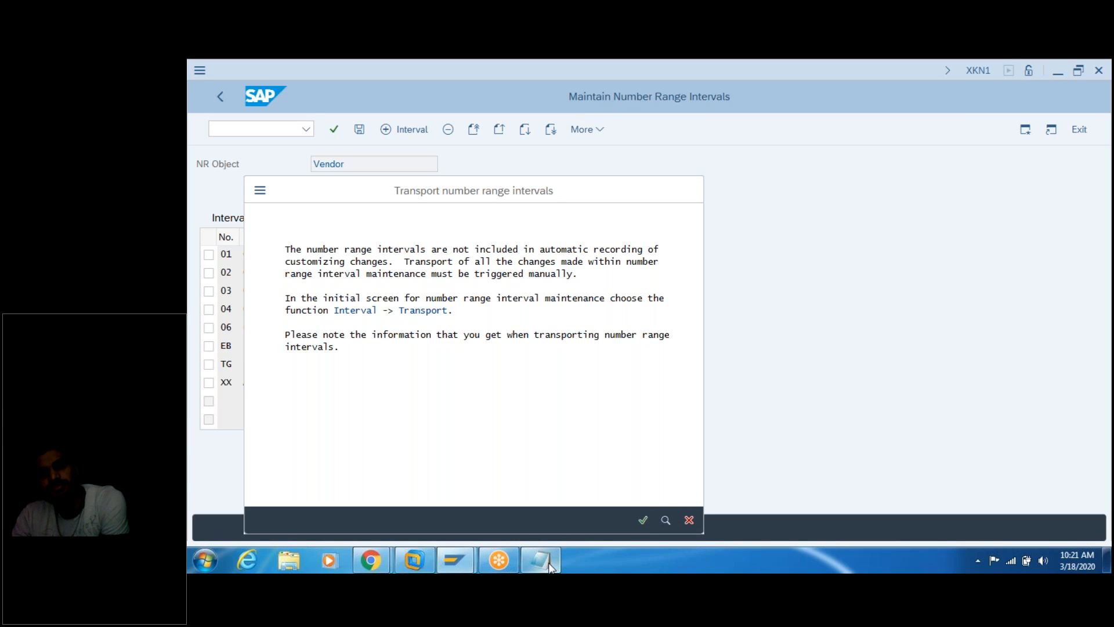
{"action": "mouse_move", "coordinate": [550, 565]}
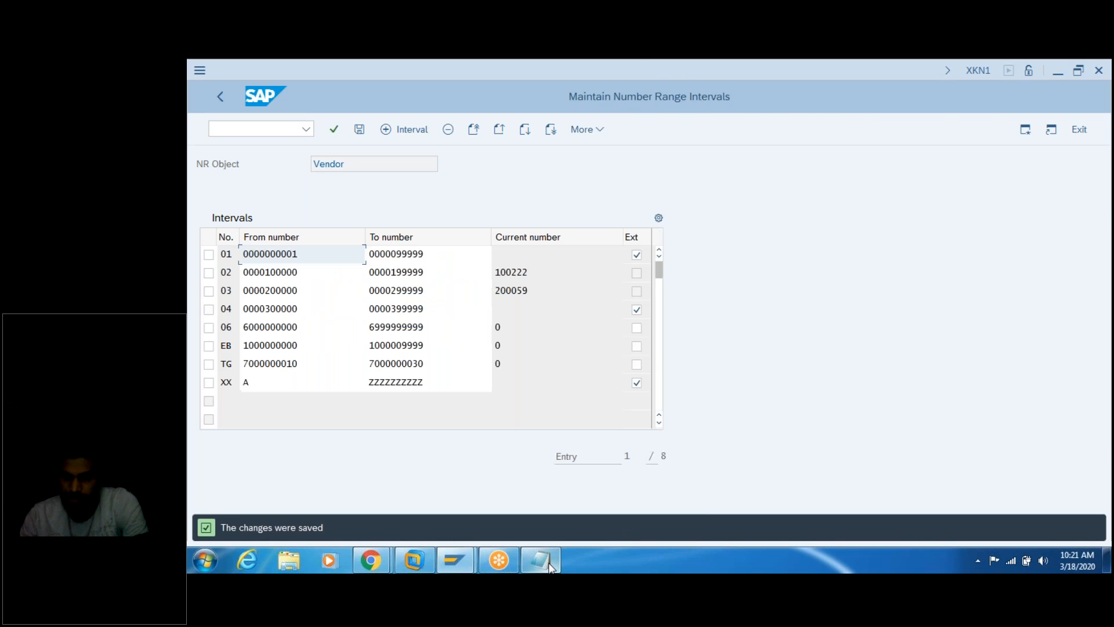
{"action": "left_click", "coordinate": [550, 565]}
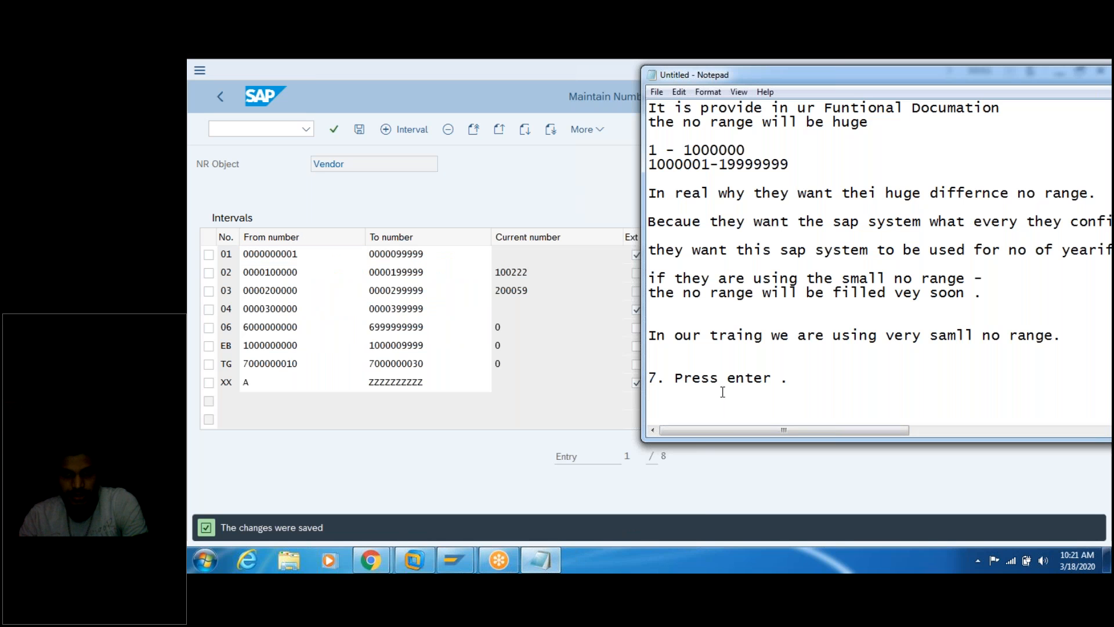
Step: Type '8. save and press enter.' followed by 'the changes were saved.' in the notes
{"action": "type", "text": "8. "}
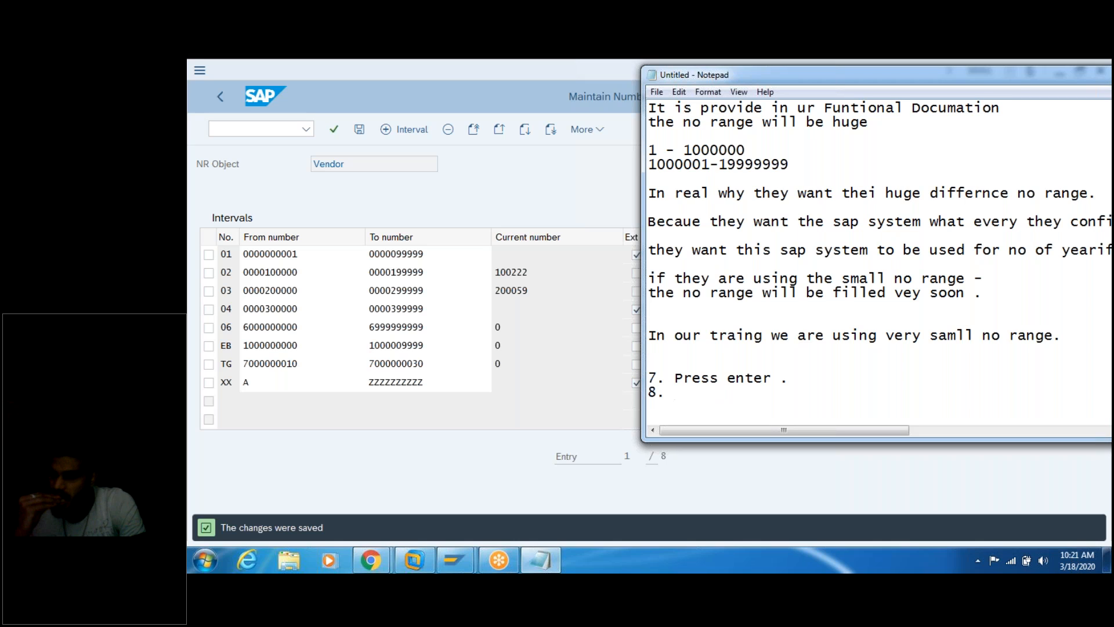
{"action": "type", "text": "save"}
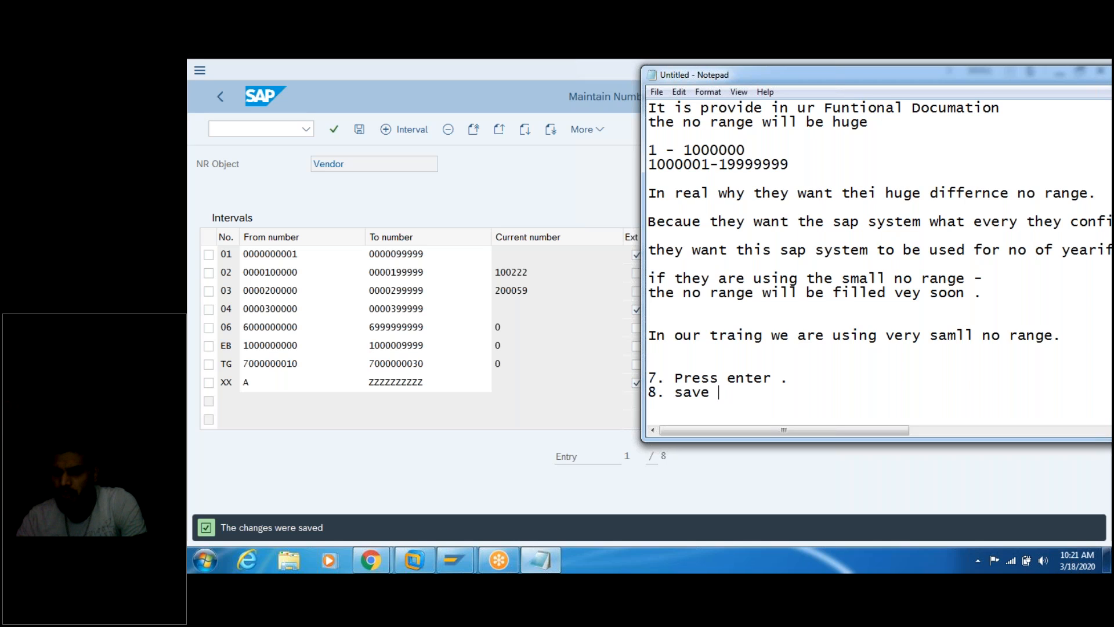
{"action": "type", "text": " and pre"}
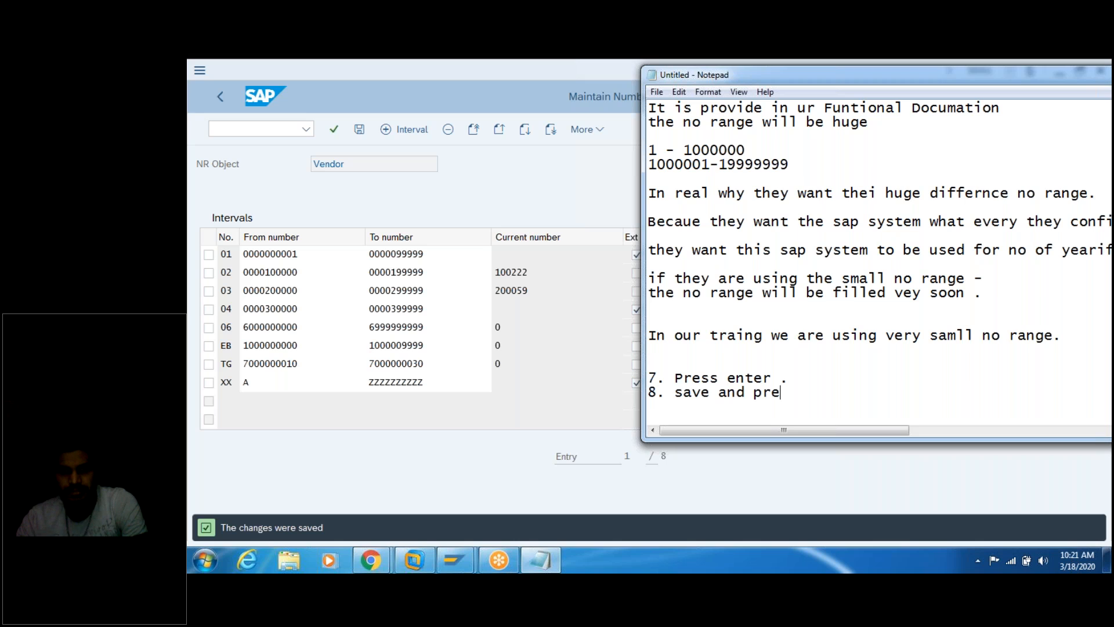
{"action": "type", "text": "ss enter."}
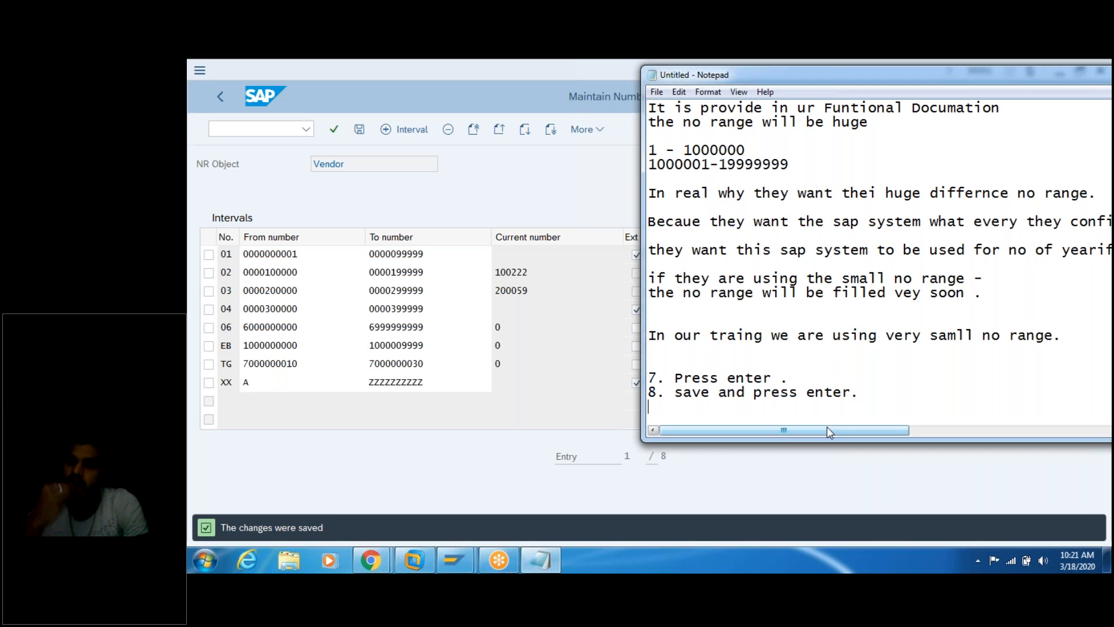
{"action": "key", "text": "Return"}
{"action": "type", "text": "the cah"}
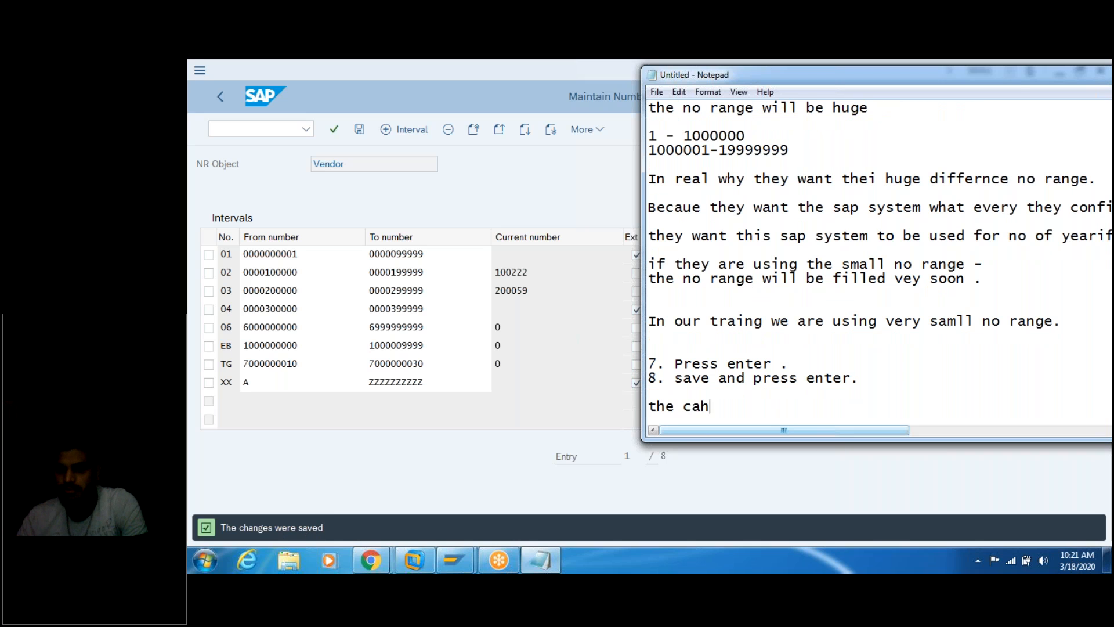
{"action": "key", "text": "BackSpace"}
{"action": "key", "text": "BackSpace"}
{"action": "type", "text": "hanges weer"}
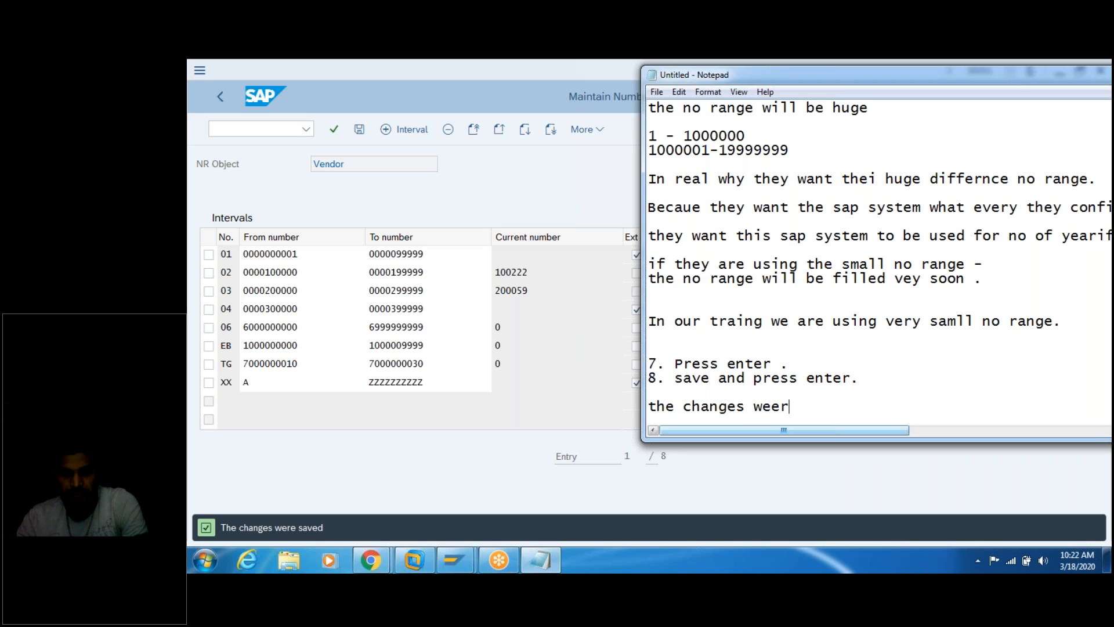
{"action": "key", "text": "BackSpace"}
{"action": "key", "text": "BackSpace"}
{"action": "key", "text": "BackSpace"}
{"action": "type", "text": "re  saved."}
{"action": "key", "text": "Return"}
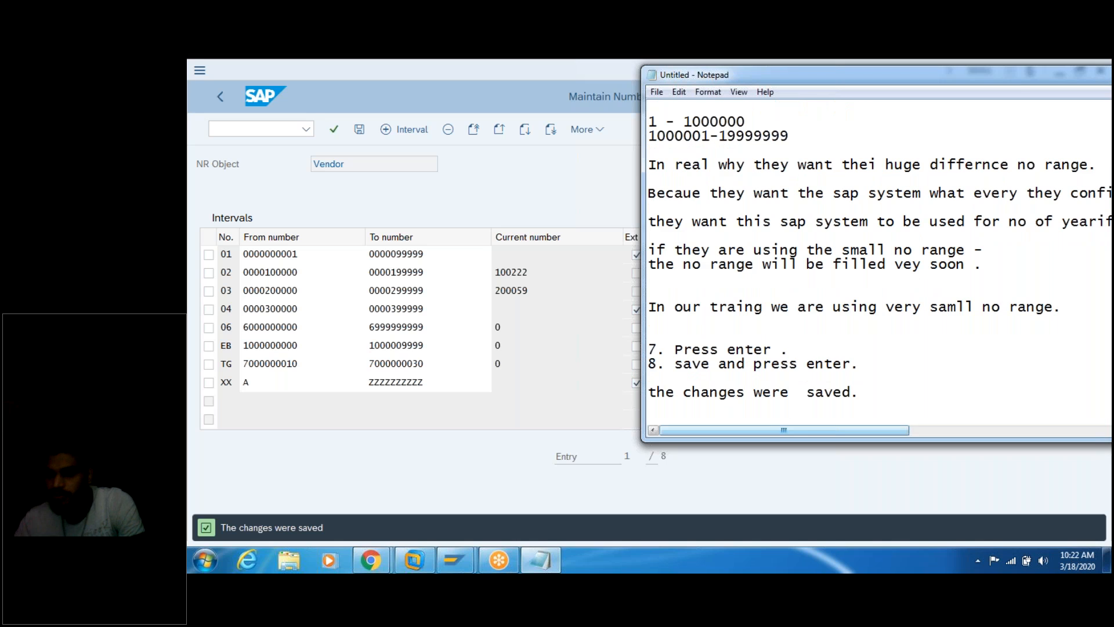
Step: Add 'we completed the no range configuratin.' framed by two dashed divider lines
{"action": "type", "text": "---------"}
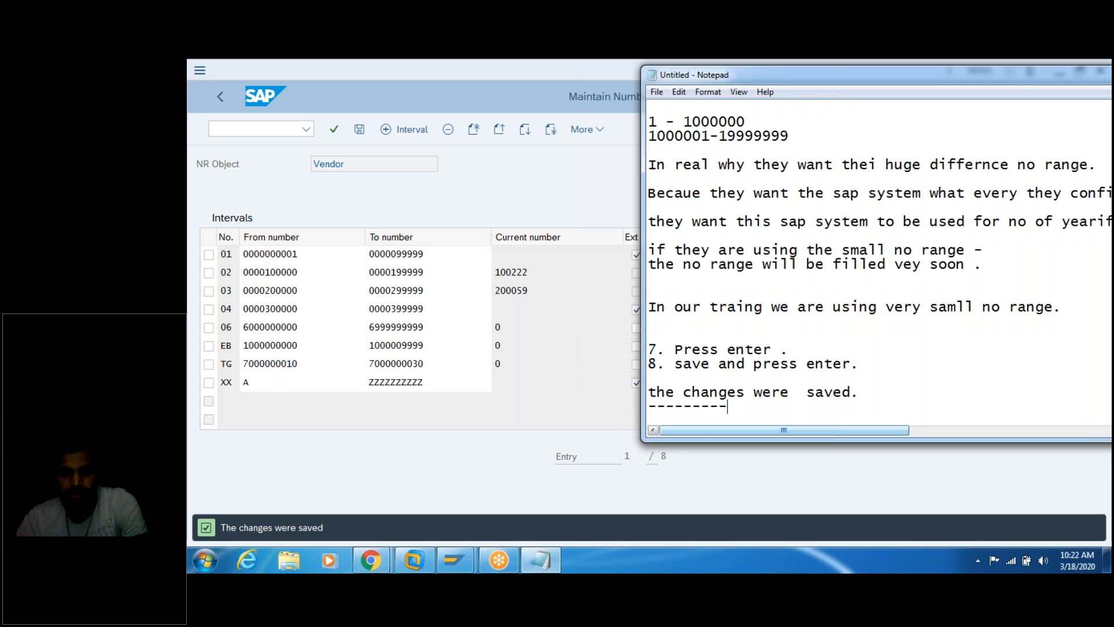
{"action": "type", "text": "-----------------"}
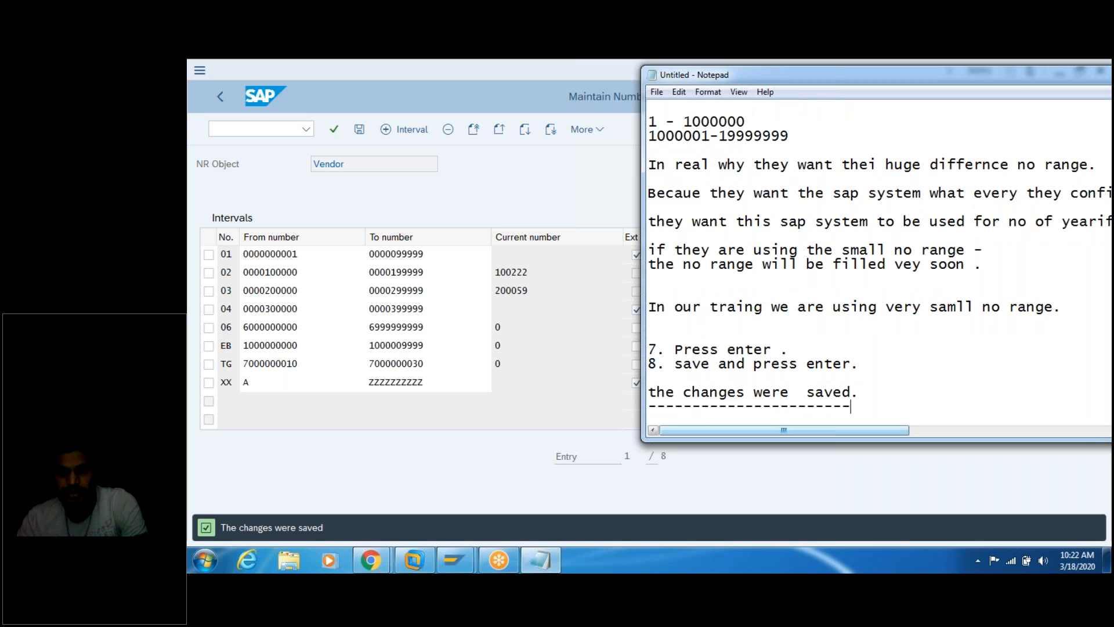
{"action": "type", "text": "-------------"}
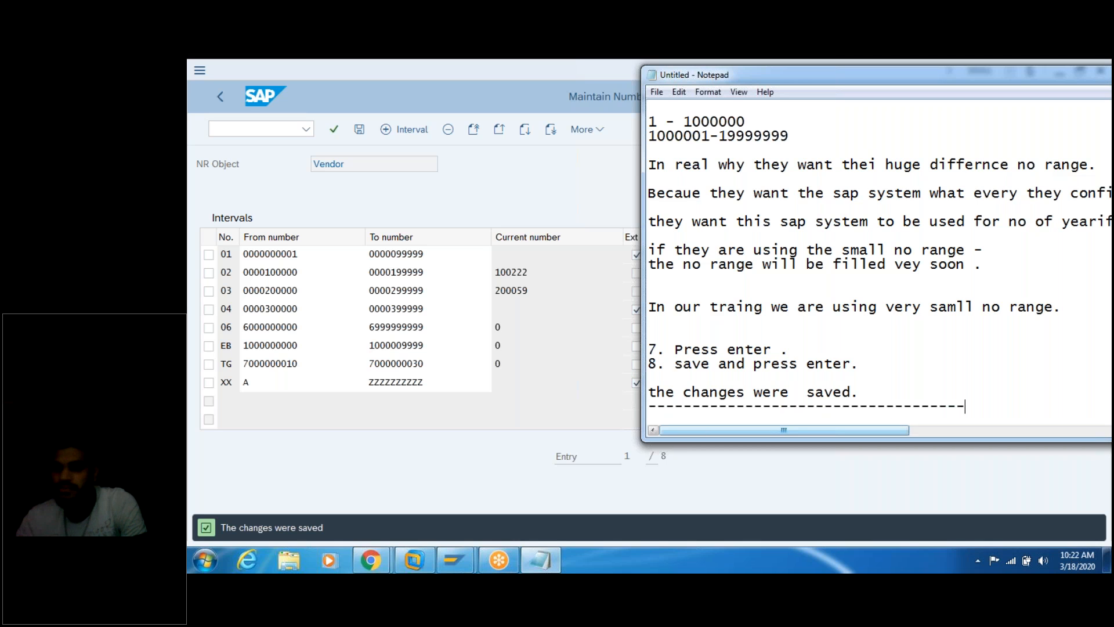
{"action": "type", "text": "----------"}
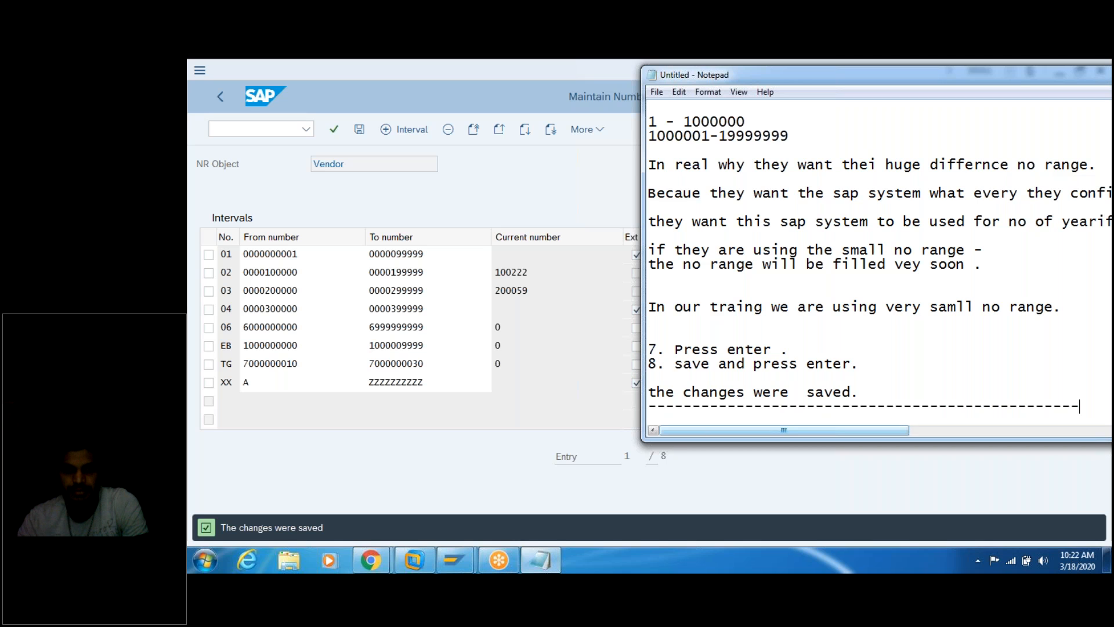
{"action": "key", "text": "Return"}
{"action": "key", "text": "Return"}
{"action": "key", "text": "Return"}
{"action": "key", "text": "Return"}
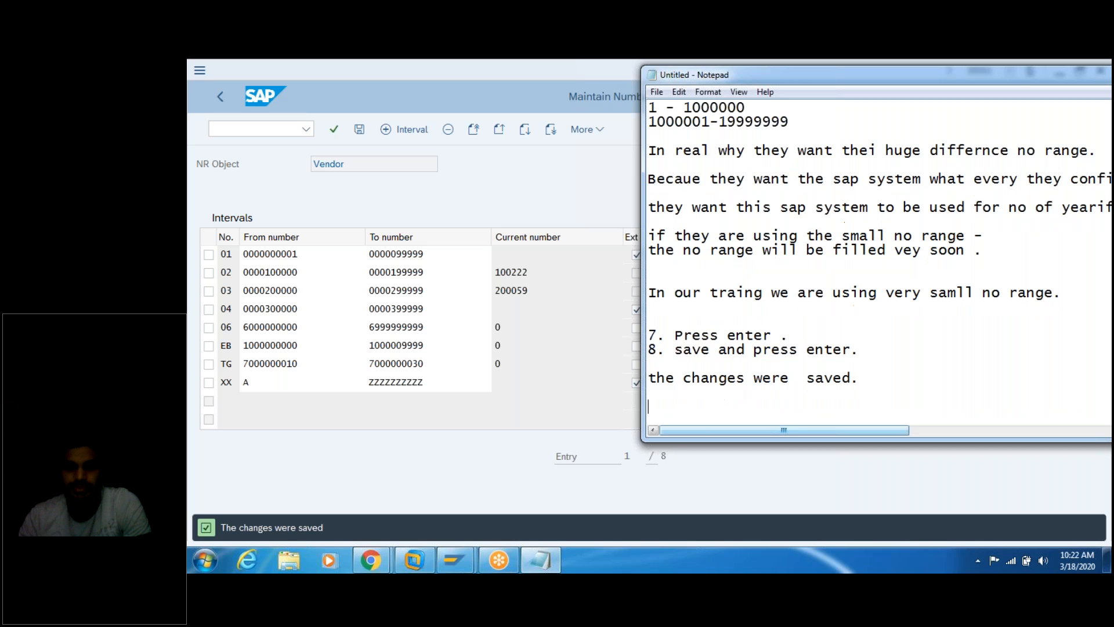
{"action": "type", "text": "we  completed "}
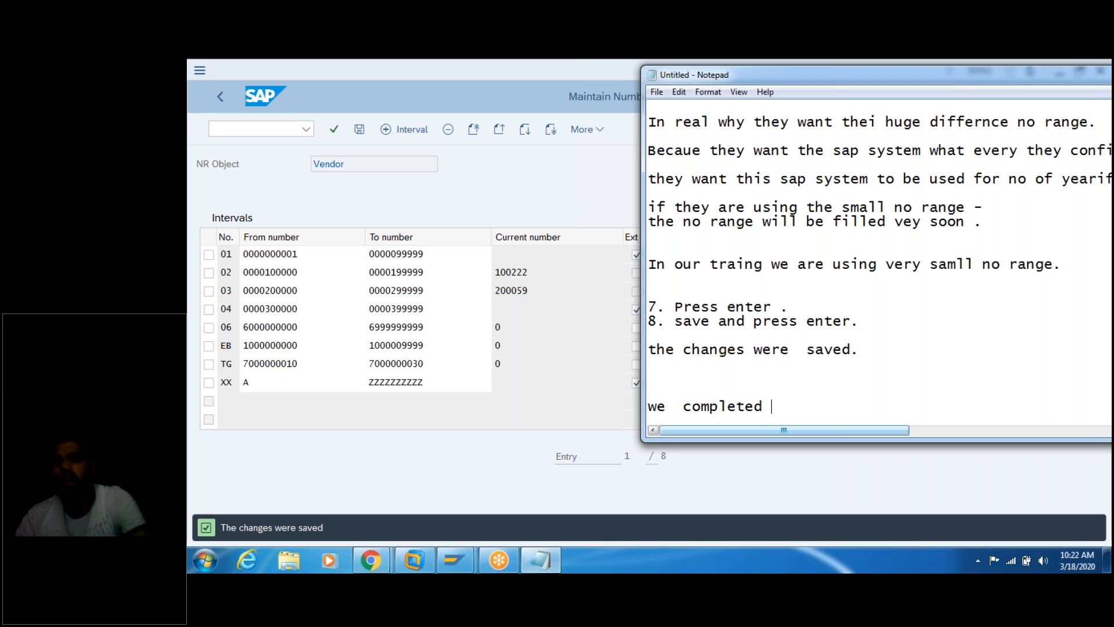
{"action": "type", "text": "o"}
{"action": "key", "text": "BackSpace"}
{"action": "type", "text": "the  no range configuratin"}
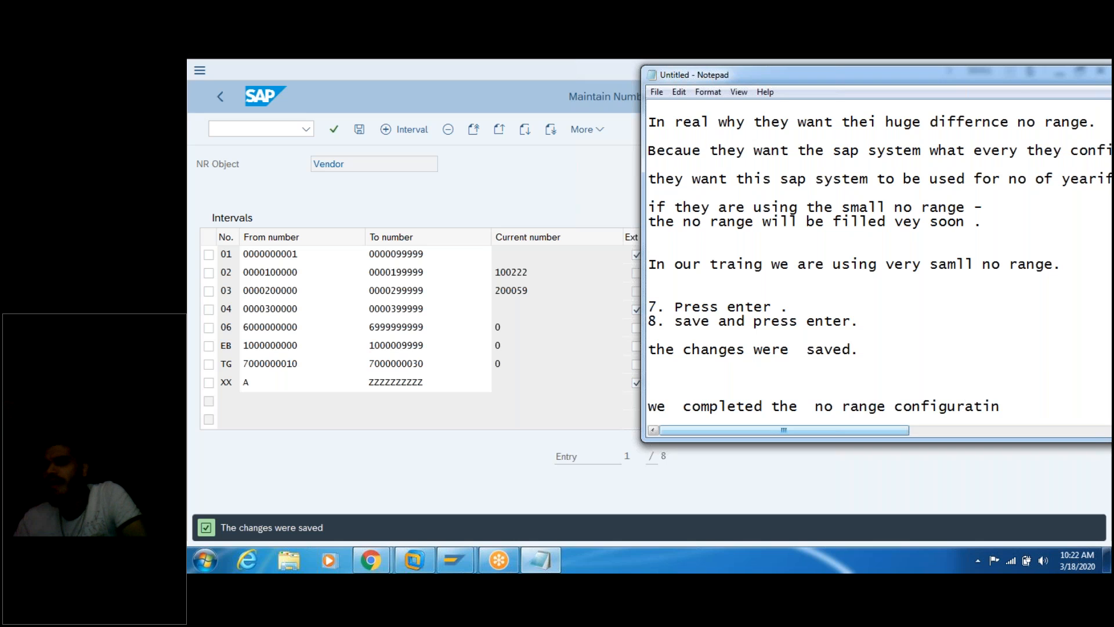
{"action": "type", "text": "."}
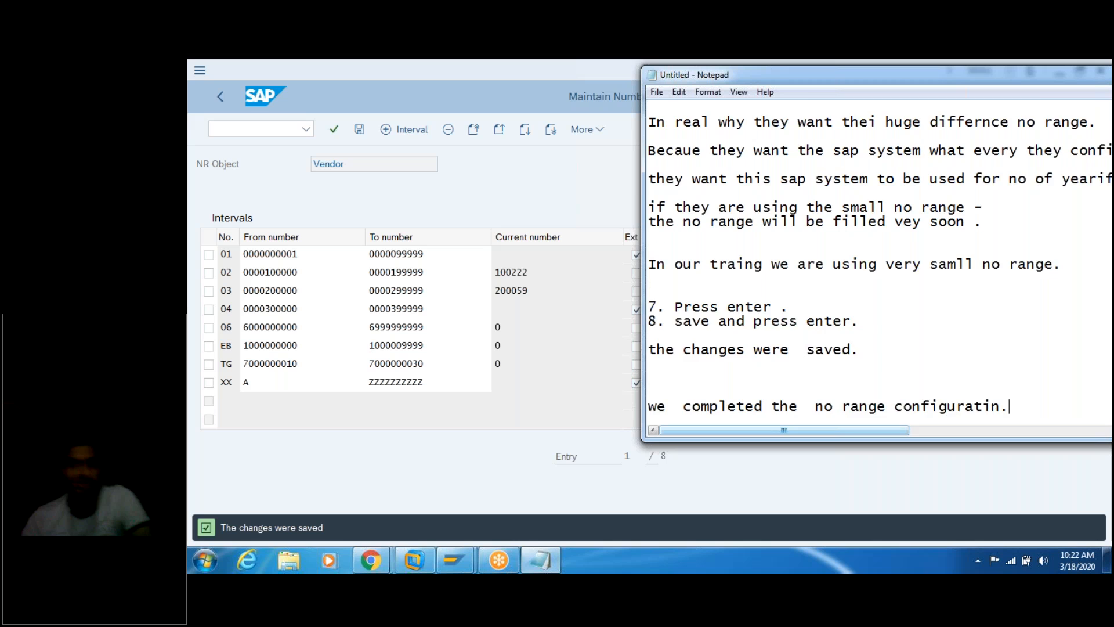
{"action": "key", "text": "Return"}
{"action": "type", "text": "-------------------------------------------------"}
{"action": "key", "text": "Return"}
{"action": "key", "text": "Return"}
{"action": "key", "text": "Return"}
{"action": "key", "text": "Return"}
{"action": "key", "text": "Return"}
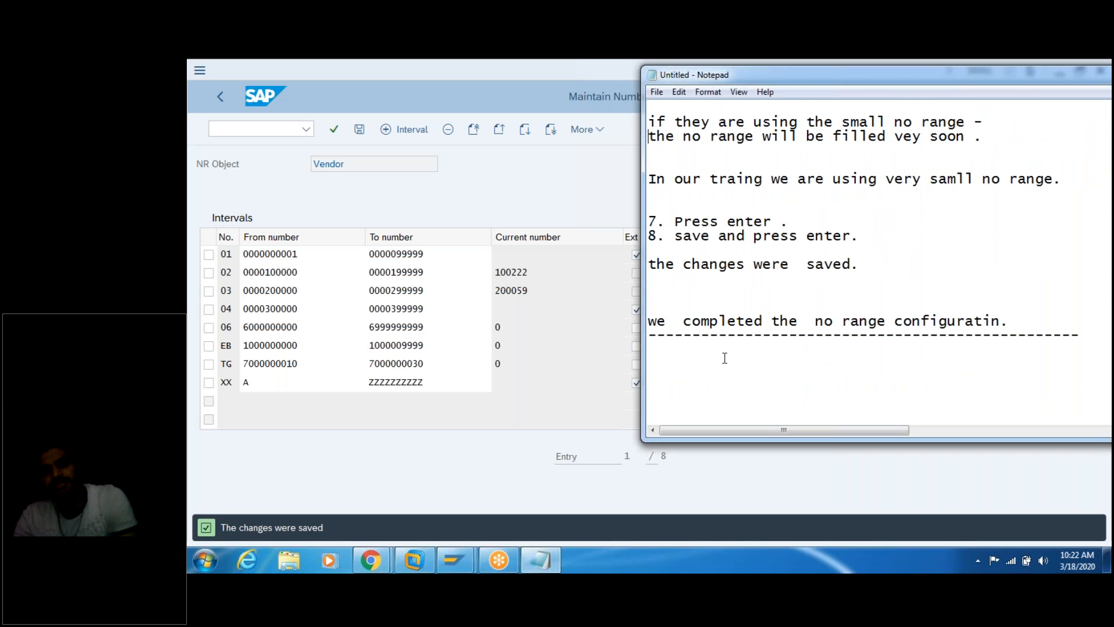
{"action": "scroll", "coordinate": [731, 354], "scroll_direction": "up", "scroll_amount": 5}
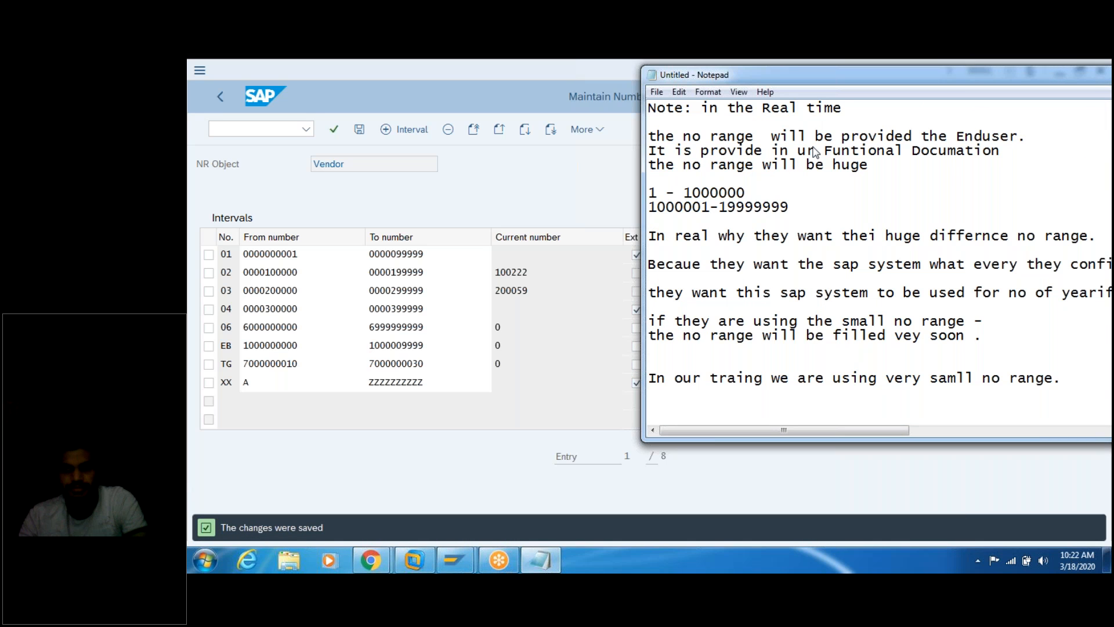
Step: Copy the earlier 'steps 3' heading and paste it at the end of the notes
{"action": "key", "text": "Up"}
{"action": "key", "text": "Up"}
{"action": "key", "text": "Up"}
{"action": "key", "text": "Up"}
{"action": "key", "text": "Up"}
{"action": "key", "text": "Up"}
{"action": "key", "text": "Up"}
{"action": "key", "text": "Up"}
{"action": "key", "text": "Up"}
{"action": "key", "text": "Up"}
{"action": "key", "text": "Up"}
{"action": "key", "text": "Up"}
{"action": "key", "text": "Up"}
{"action": "key", "text": "Up"}
{"action": "key", "text": "Up"}
{"action": "key", "text": "Up"}
{"action": "key", "text": "Up"}
{"action": "key", "text": "Up"}
{"action": "key", "text": "Up"}
{"action": "key", "text": "Up"}
{"action": "key", "text": "Up"}
{"action": "key", "text": "Up"}
{"action": "key", "text": "Up"}
{"action": "key", "text": "Up"}
{"action": "key", "text": "Up"}
{"action": "key", "text": "Up"}
{"action": "key", "text": "Up"}
{"action": "key", "text": "Up"}
{"action": "key", "text": "Up"}
{"action": "key", "text": "Up"}
{"action": "key", "text": "Up"}
{"action": "key", "text": "Up"}
{"action": "key", "text": "Up"}
{"action": "key", "text": "Up"}
{"action": "key", "text": "Up"}
{"action": "key", "text": "Up"}
{"action": "key", "text": "Up"}
{"action": "key", "text": "Up"}
{"action": "key", "text": "Up"}
{"action": "key", "text": "Up"}
{"action": "key", "text": "Up"}
{"action": "key", "text": "Up"}
{"action": "key", "text": "Up"}
{"action": "key", "text": "Up"}
{"action": "key", "text": "Up"}
{"action": "key", "text": "Up"}
{"action": "key", "text": "Up"}
{"action": "key", "text": "Up"}
{"action": "key", "text": "Up"}
{"action": "key", "text": "Up"}
{"action": "key", "text": "Up"}
{"action": "key", "text": "Up"}
{"action": "key", "text": "Up"}
{"action": "key", "text": "Up"}
{"action": "key", "text": "Up"}
{"action": "key", "text": "Up"}
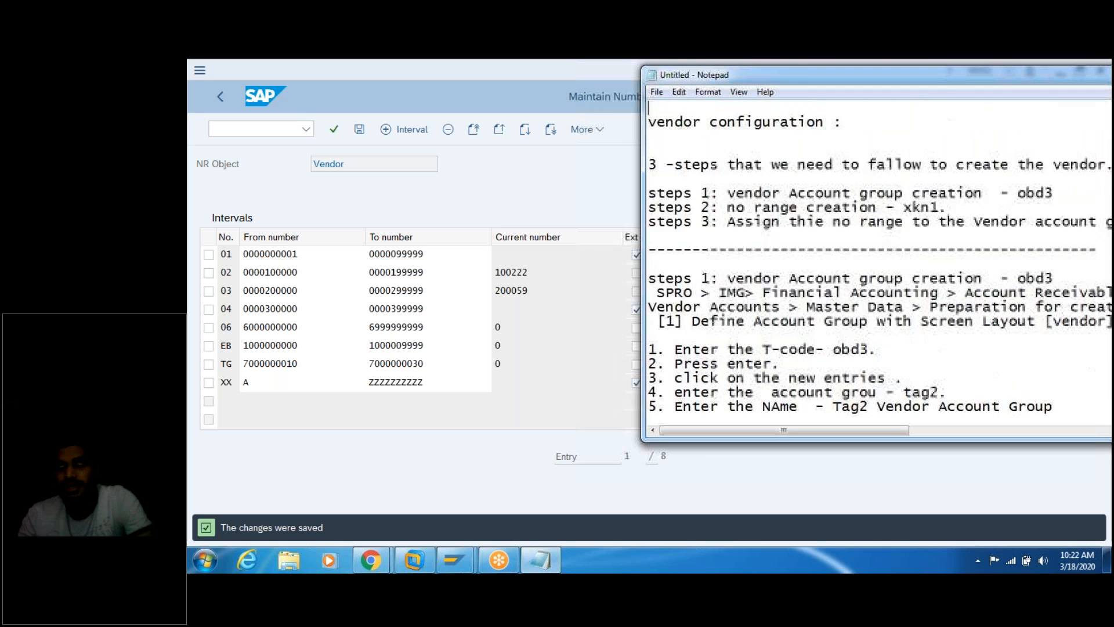
{"action": "key", "text": "Up"}
{"action": "key", "text": "Up"}
{"action": "key", "text": "Up"}
{"action": "key", "text": "Up"}
{"action": "key", "text": "Up"}
{"action": "key", "text": "Up"}
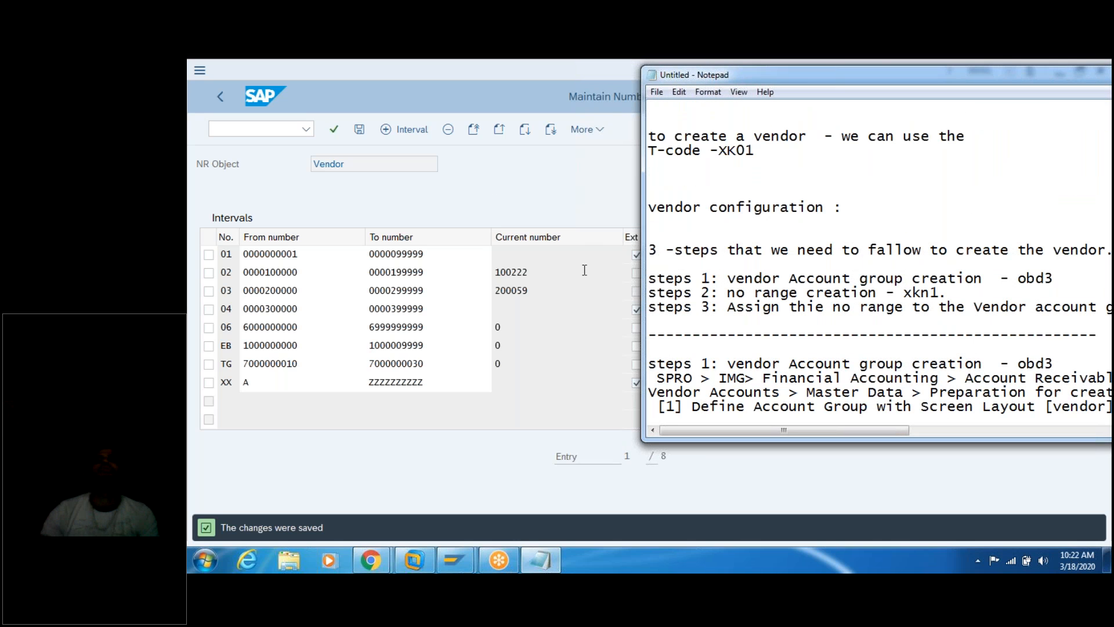
{"action": "triple_click", "coordinate": [878, 304]}
{"action": "key", "text": "ctrl+c"}
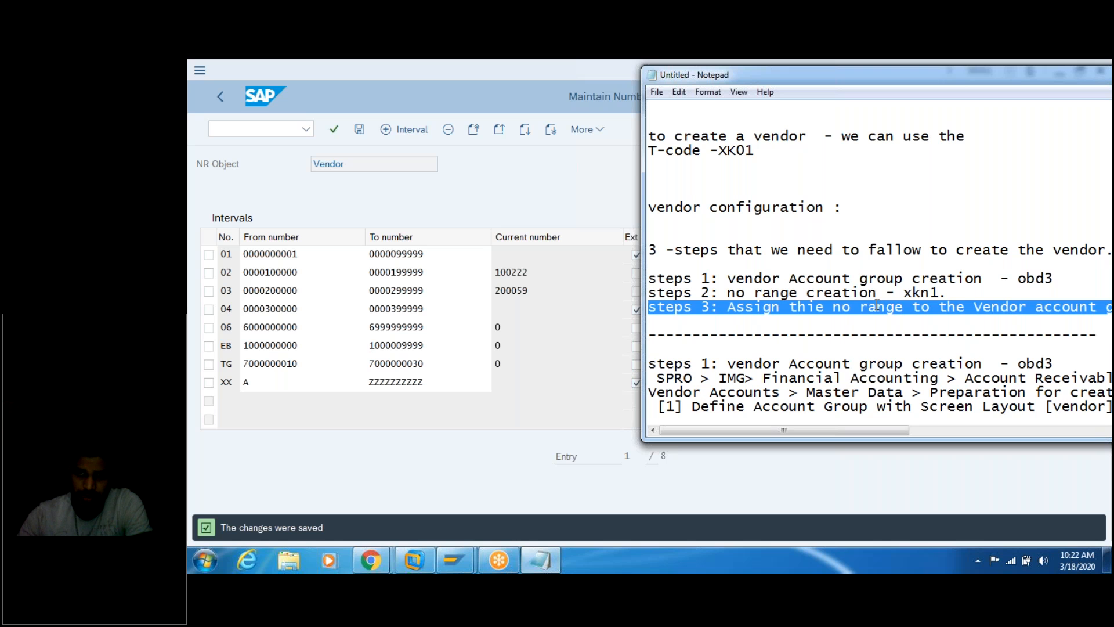
{"action": "key", "text": "Down"}
{"action": "key", "text": "Down"}
{"action": "key", "text": "Down"}
{"action": "key", "text": "Down"}
{"action": "key", "text": "Down"}
{"action": "key", "text": "Down"}
{"action": "key", "text": "Down"}
{"action": "key", "text": "Down"}
{"action": "key", "text": "Down"}
{"action": "key", "text": "Down"}
{"action": "key", "text": "Down"}
{"action": "key", "text": "Down"}
{"action": "key", "text": "Down"}
{"action": "key", "text": "Down"}
{"action": "key", "text": "Down"}
{"action": "key", "text": "Down"}
{"action": "key", "text": "Down"}
{"action": "key", "text": "Down"}
{"action": "key", "text": "Down"}
{"action": "key", "text": "Down"}
{"action": "key", "text": "Down"}
{"action": "key", "text": "Down"}
{"action": "key", "text": "Down"}
{"action": "key", "text": "Down"}
{"action": "key", "text": "Down"}
{"action": "key", "text": "Down"}
{"action": "key", "text": "Down"}
{"action": "key", "text": "Down"}
{"action": "key", "text": "Down"}
{"action": "key", "text": "Down"}
{"action": "key", "text": "Down"}
{"action": "key", "text": "Down"}
{"action": "key", "text": "Down"}
{"action": "key", "text": "Down"}
{"action": "key", "text": "Down"}
{"action": "key", "text": "Down"}
{"action": "key", "text": "Down"}
{"action": "key", "text": "Down"}
{"action": "key", "text": "Down"}
{"action": "key", "text": "Down"}
{"action": "key", "text": "Down"}
{"action": "key", "text": "Down"}
{"action": "key", "text": "Down"}
{"action": "key", "text": "Down"}
{"action": "key", "text": "Down"}
{"action": "key", "text": "Down"}
{"action": "key", "text": "Down"}
{"action": "key", "text": "Down"}
{"action": "key", "text": "Down"}
{"action": "key", "text": "Down"}
{"action": "key", "text": "Down"}
{"action": "key", "text": "Down"}
{"action": "key", "text": "Down"}
{"action": "key", "text": "Down"}
{"action": "key", "text": "Down"}
{"action": "key", "text": "Down"}
{"action": "key", "text": "Down"}
{"action": "key", "text": "Down"}
{"action": "key", "text": "Down"}
{"action": "key", "text": "Down"}
{"action": "key", "text": "Down"}
{"action": "key", "text": "Down"}
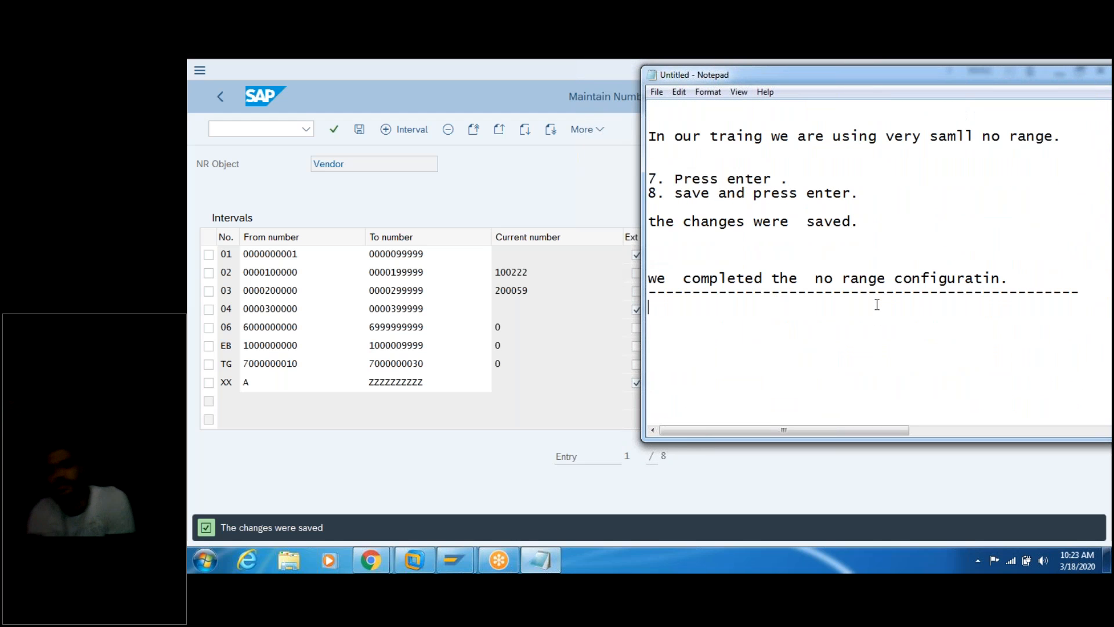
{"action": "key", "text": "ctrl+v"}
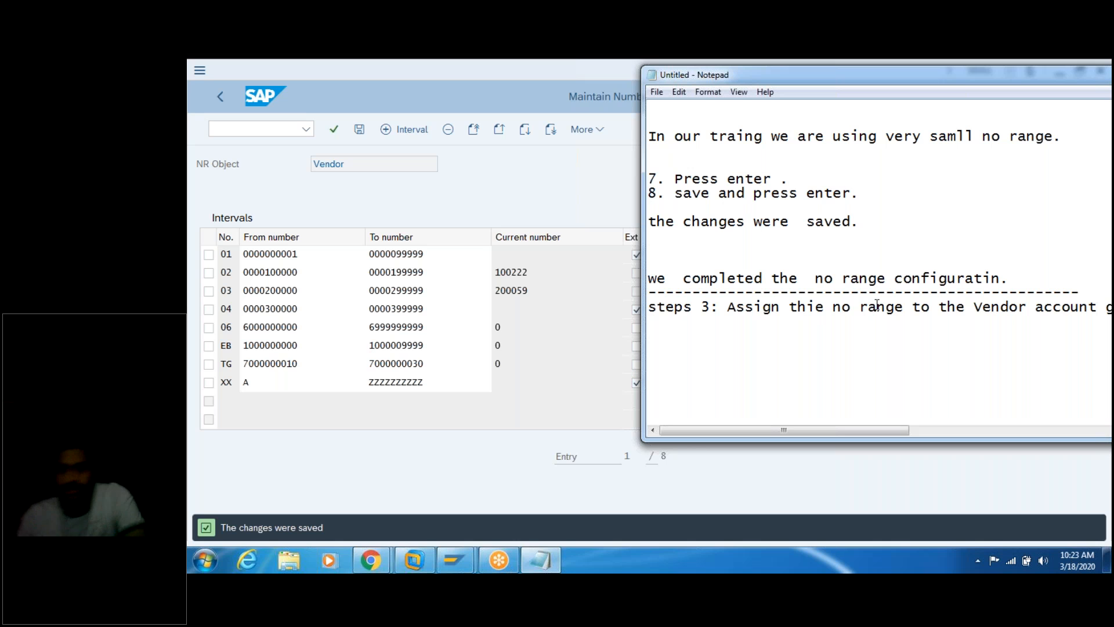
Step: Add the note 'what is my no range name "TG"' above the dashed line
{"action": "left_click_drag", "start_coordinate": [868, 78], "coordinate": [516, 91]}
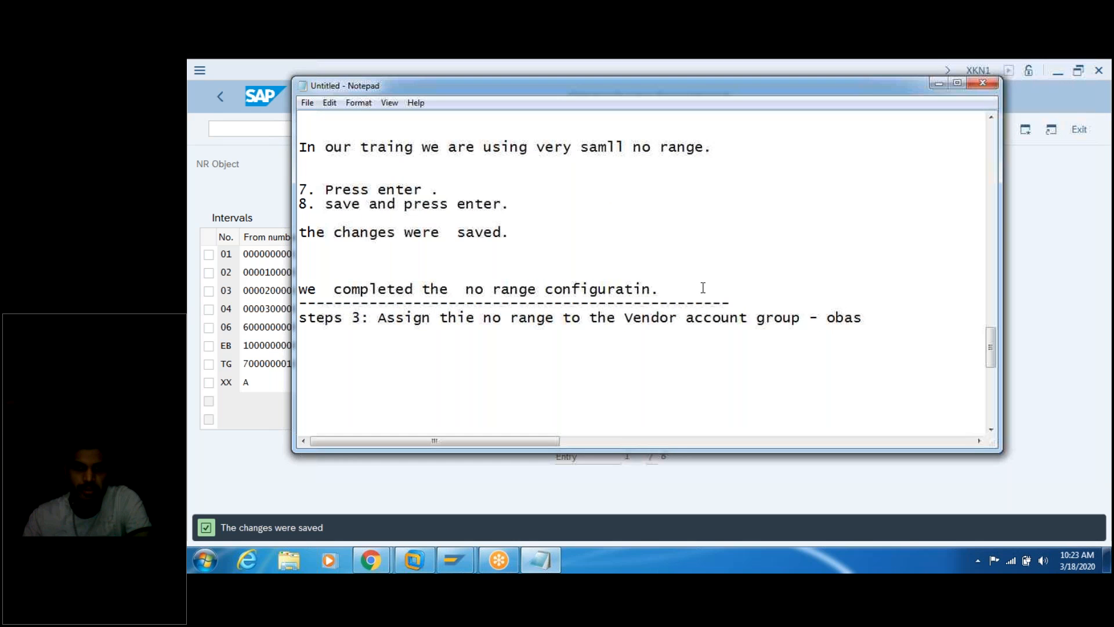
{"action": "key", "text": "Return"}
{"action": "key", "text": "Return"}
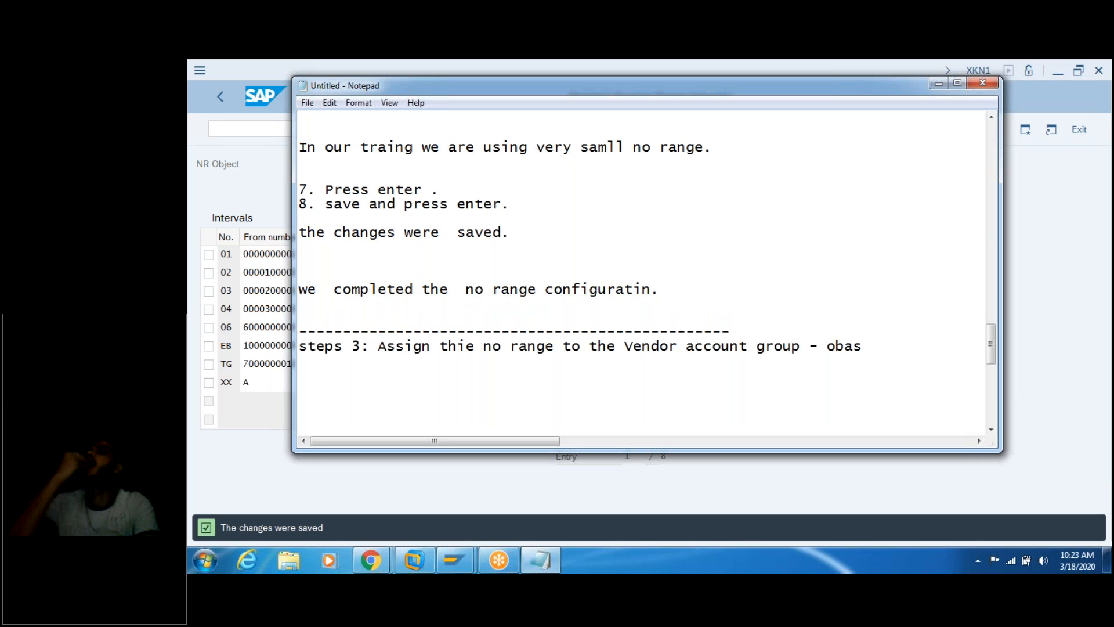
{"action": "key", "text": "Return"}
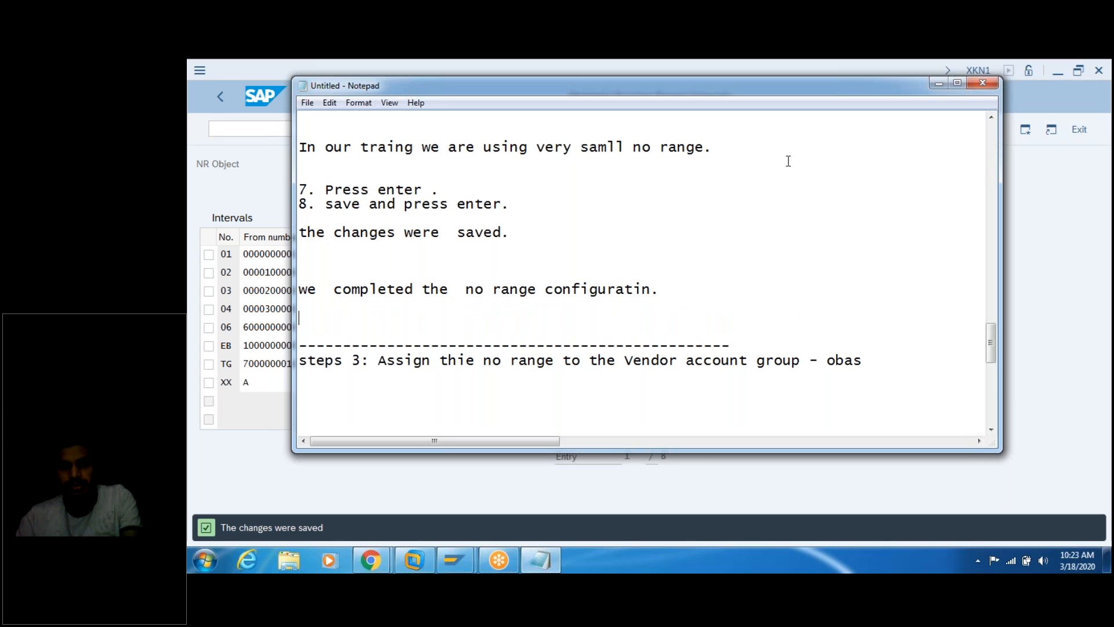
{"action": "key", "text": "alt+Tab"}
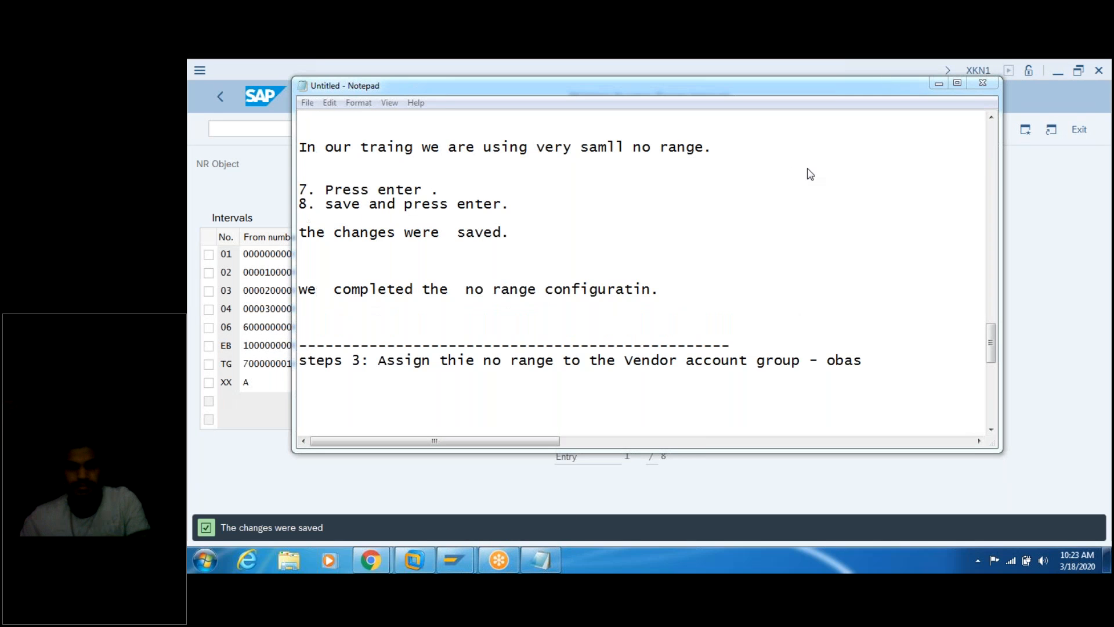
{"action": "left_click", "coordinate": [554, 315]}
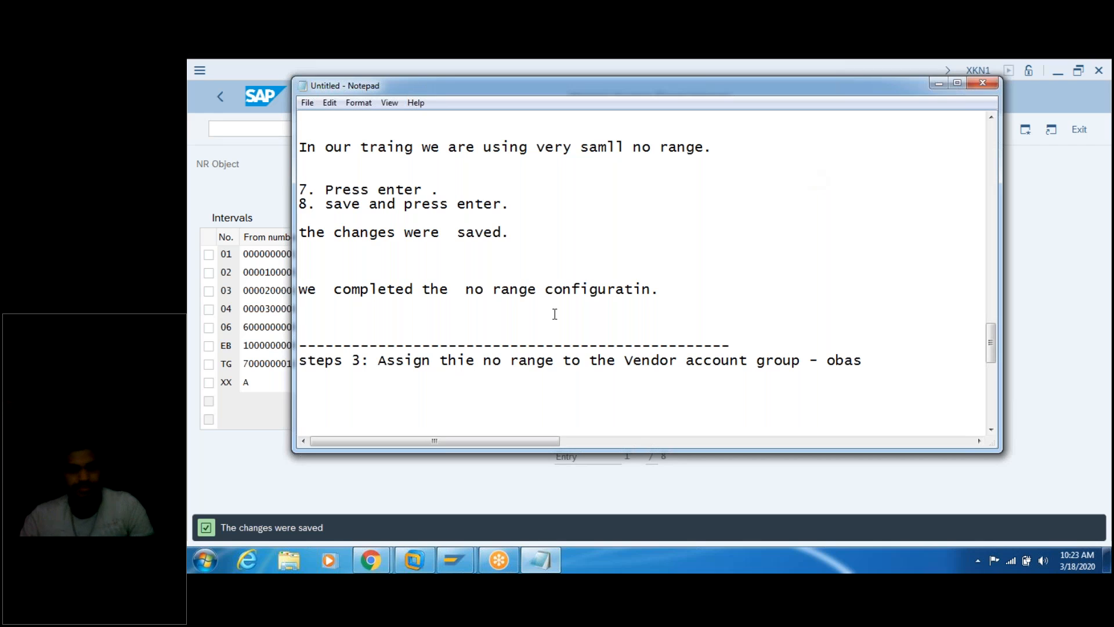
{"action": "type", "text": "what"}
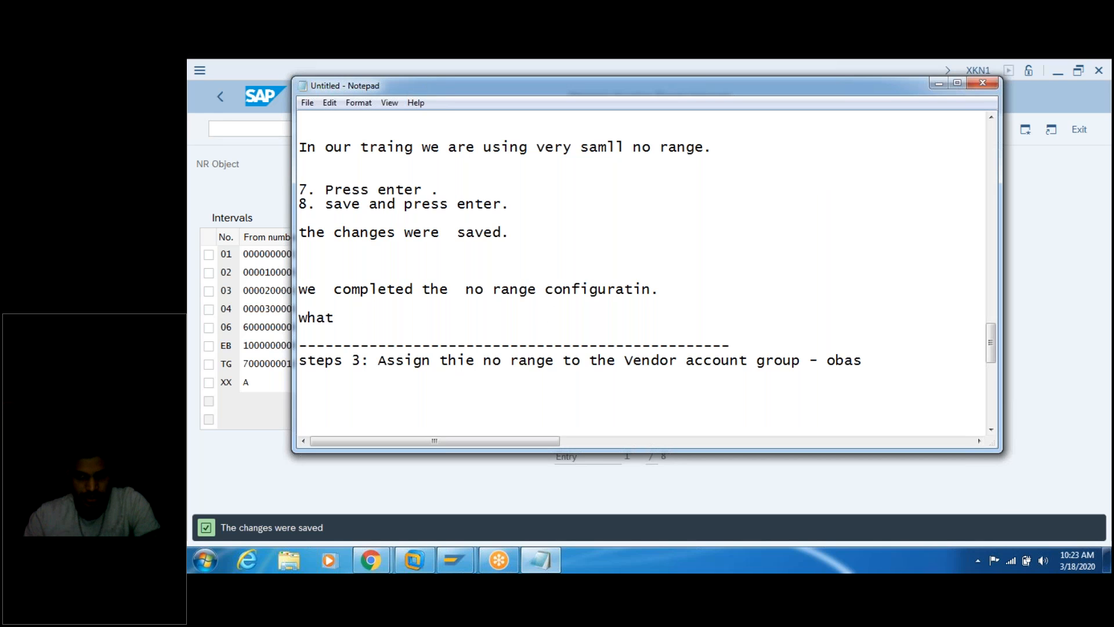
{"action": "type", "text": " is my "}
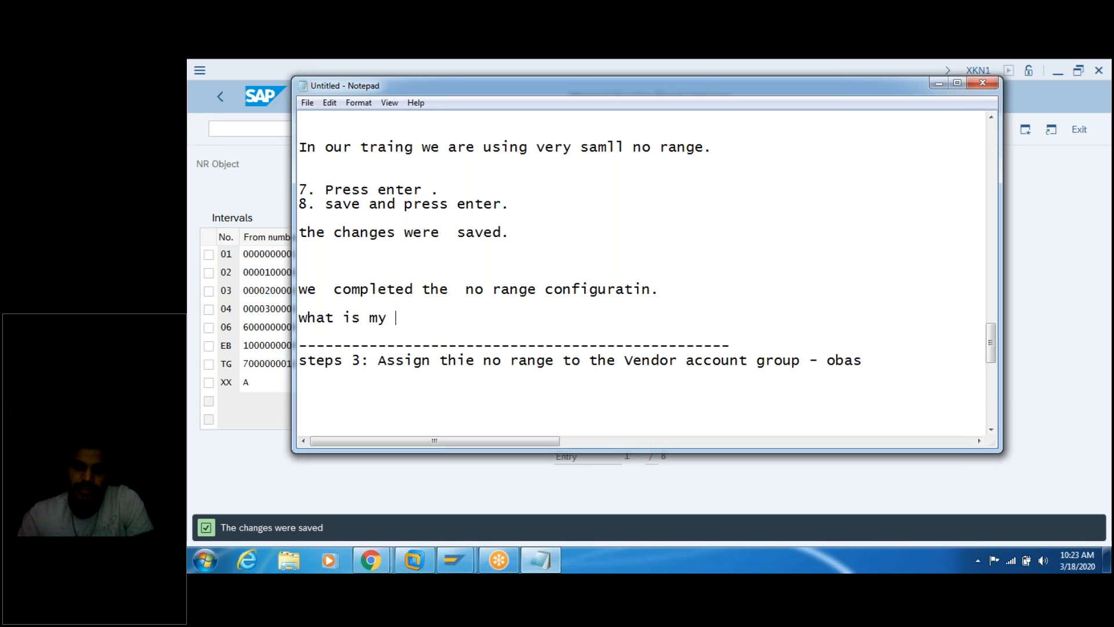
{"action": "type", "text": "no range  name -"}
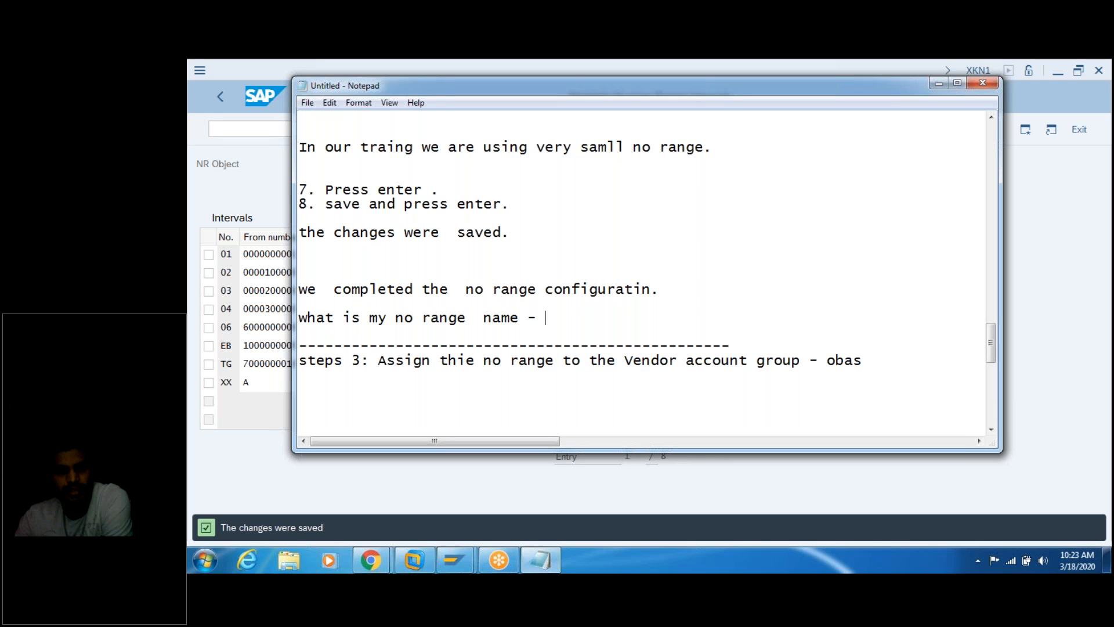
{"action": "type", "text": "TG"}
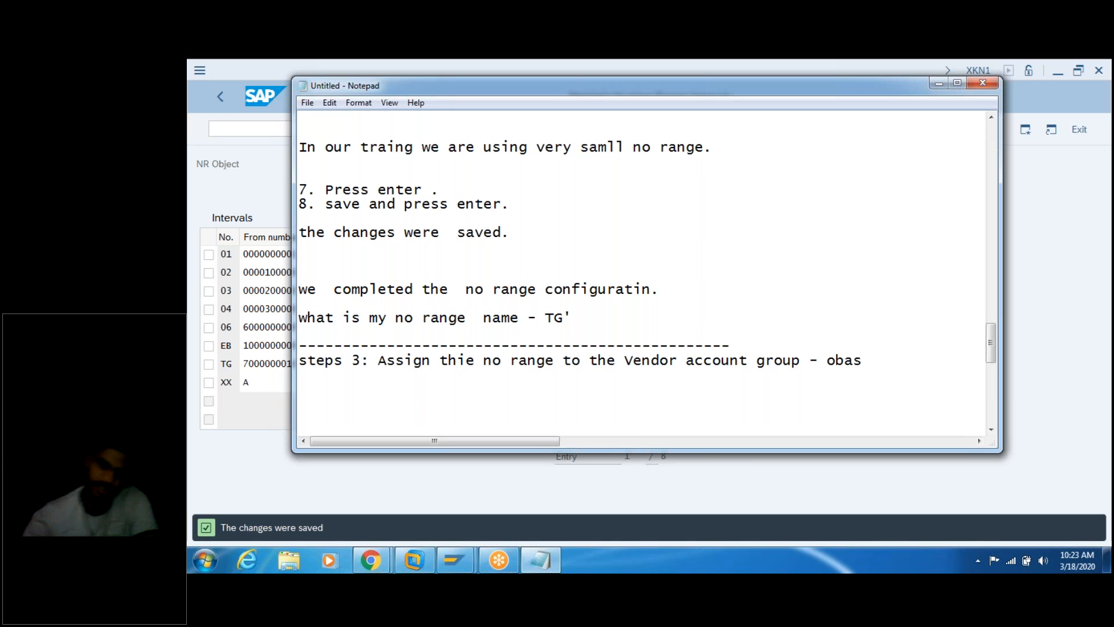
{"action": "type", "text": "'"}
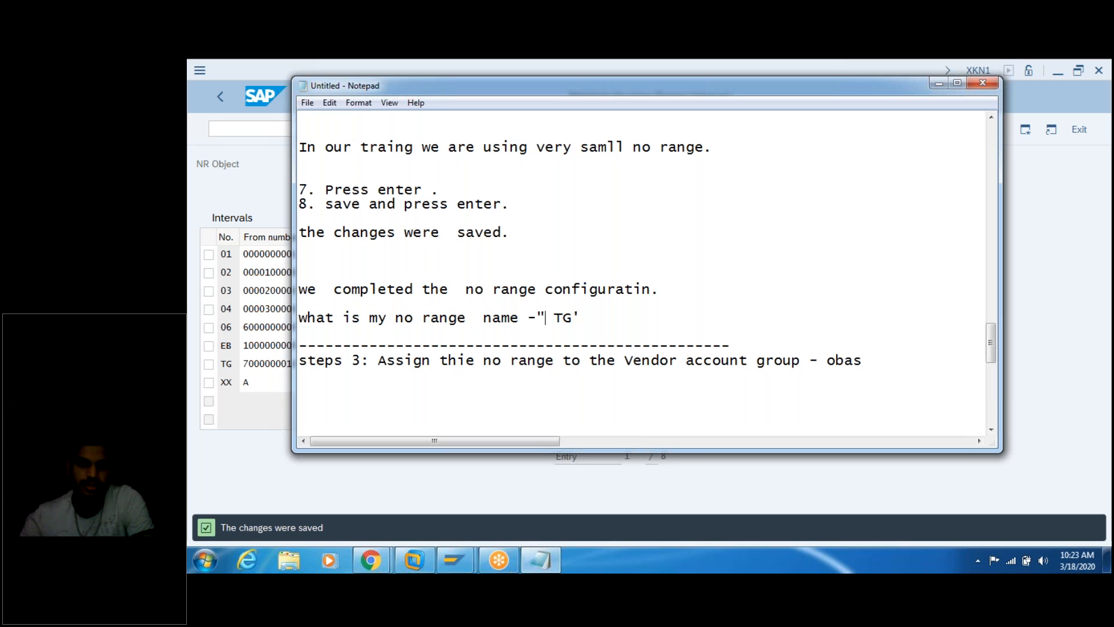
{"action": "key", "text": "Delete"}
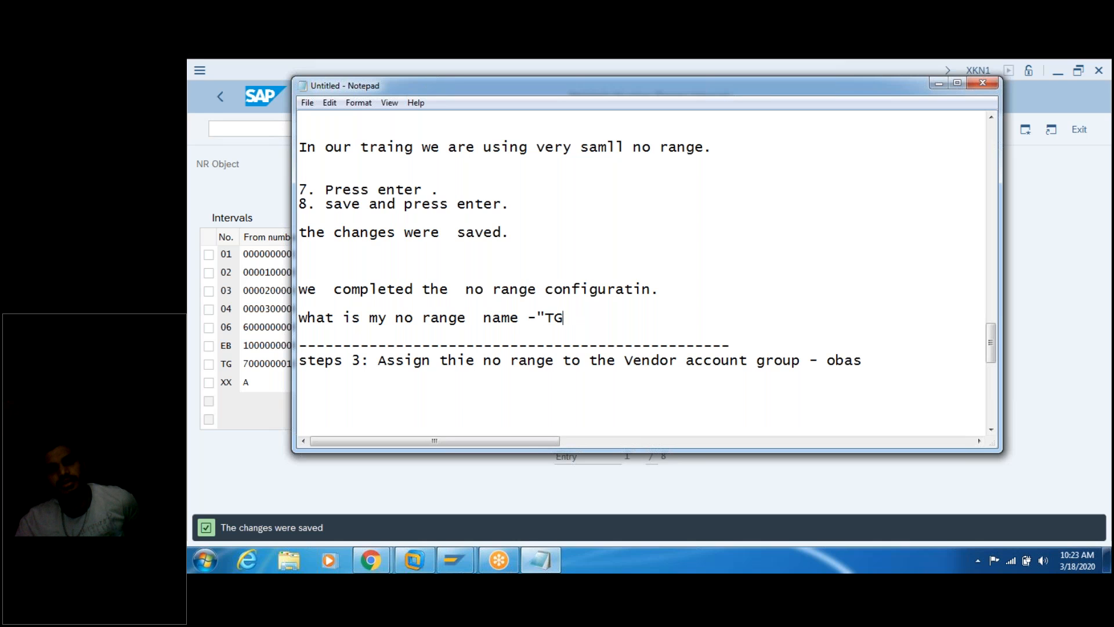
{"action": "type", "text": "\""}
Step: Under the step 3 heading, type '1. Enter the T-code - OBAS. or by path navigate'
{"action": "left_click", "coordinate": [881, 366]}
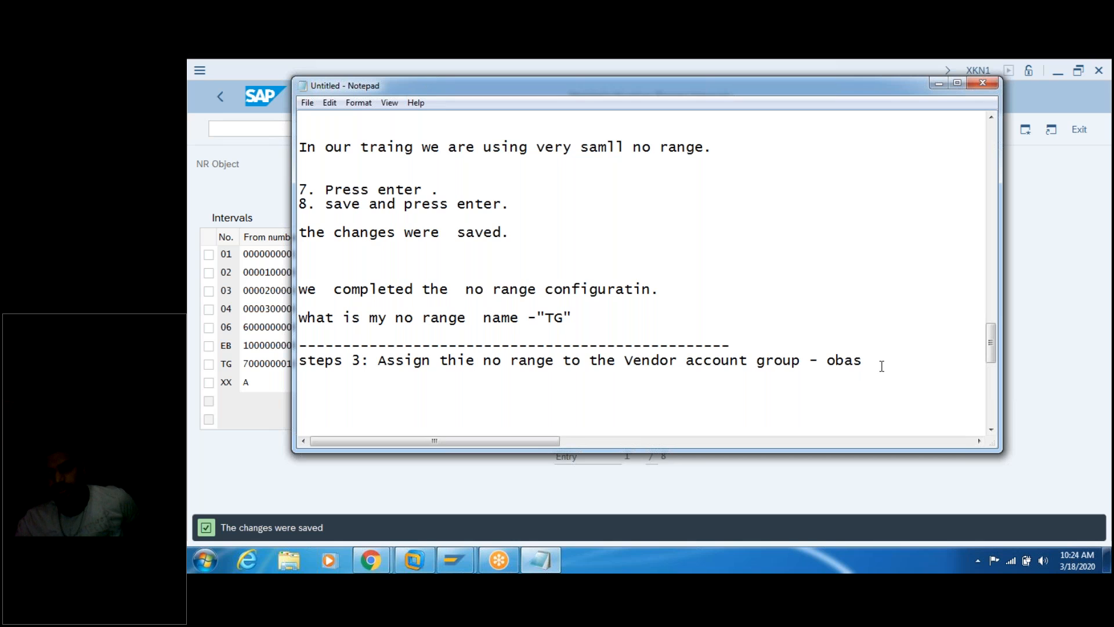
{"action": "scroll", "coordinate": [880, 366], "scroll_direction": "down", "scroll_amount": 3}
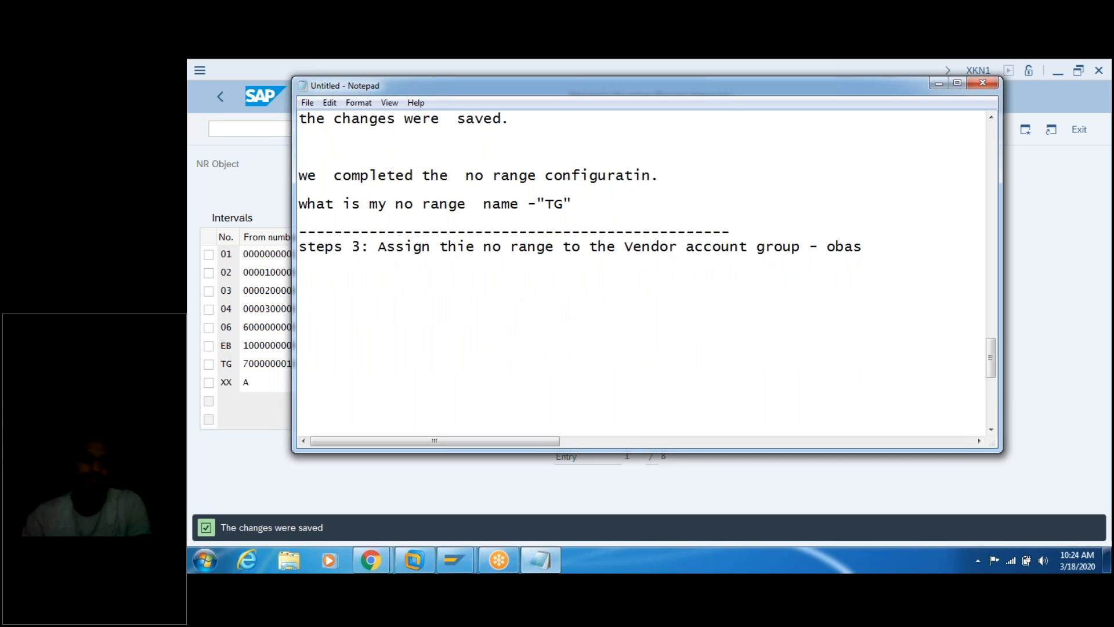
{"action": "key", "text": "Return"}
{"action": "key", "text": "Return"}
{"action": "type", "text": "1. E"}
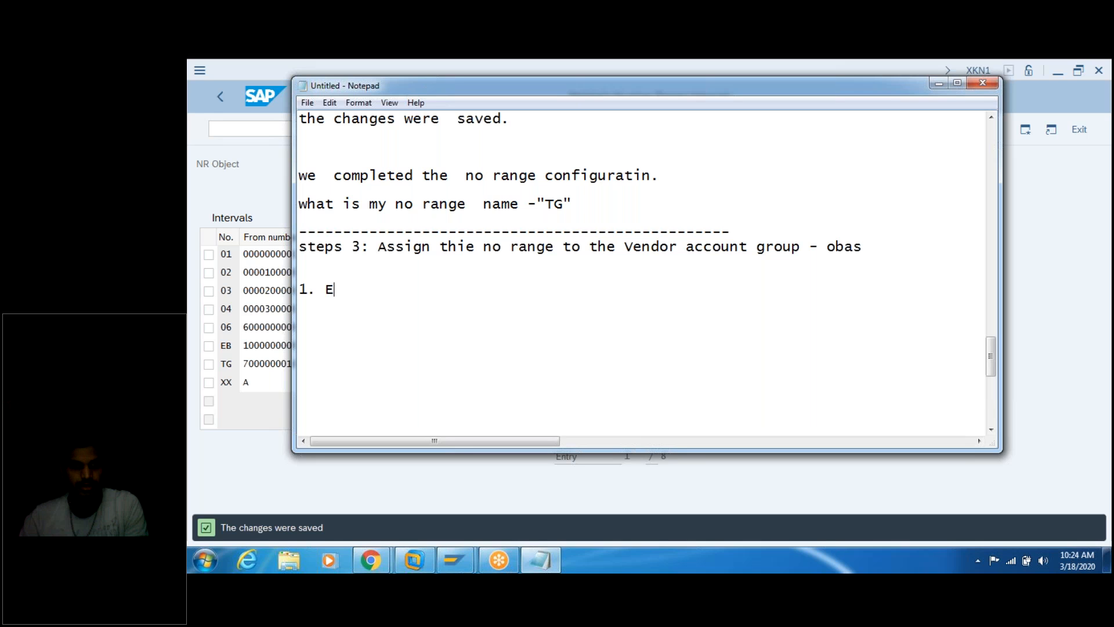
{"action": "type", "text": "nter the T-code - "}
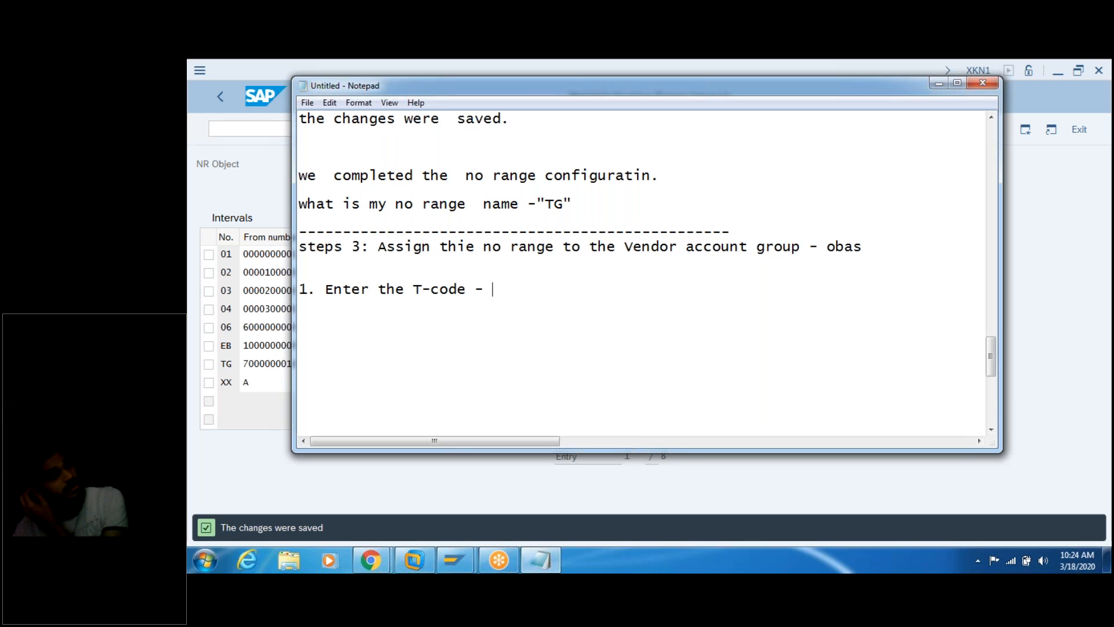
{"action": "type", "text": "OBAS"}
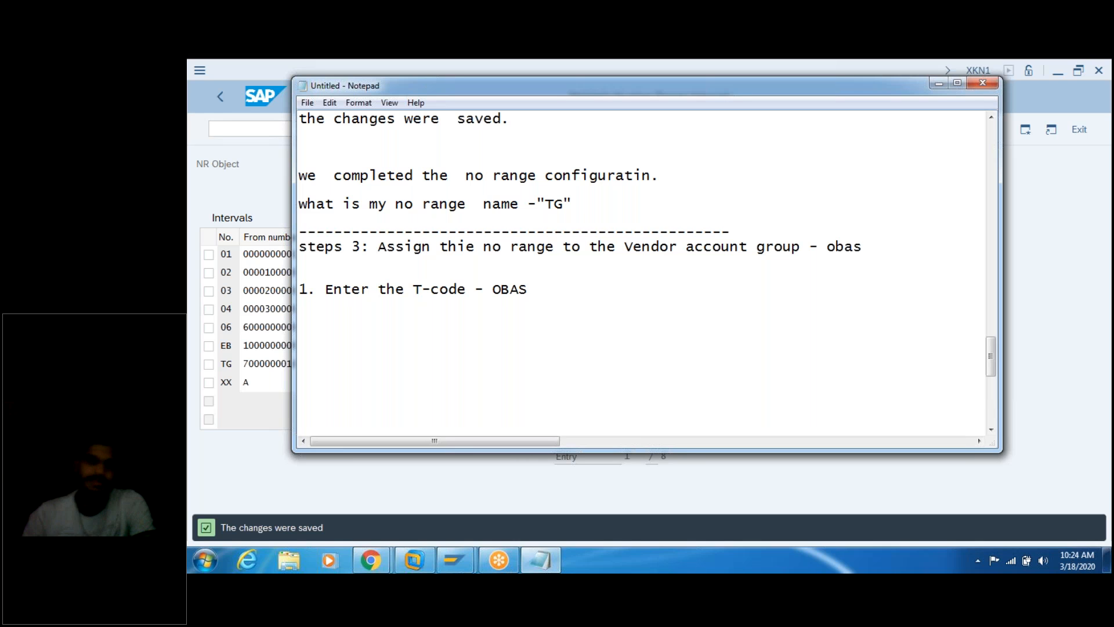
{"action": "type", "text": ". or "}
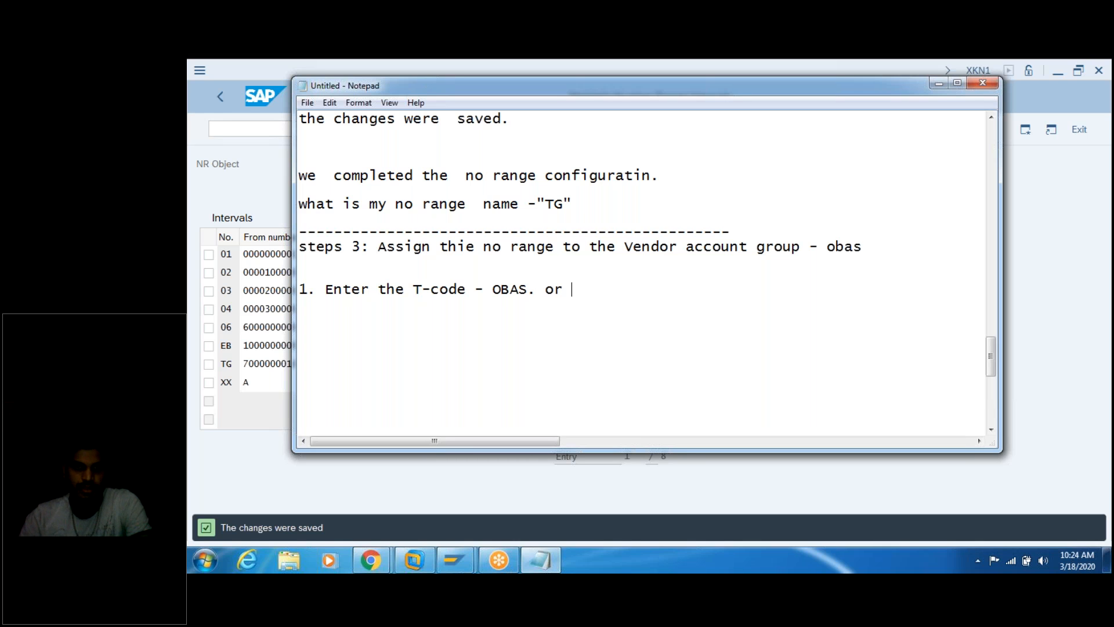
{"action": "type", "text": "by path"}
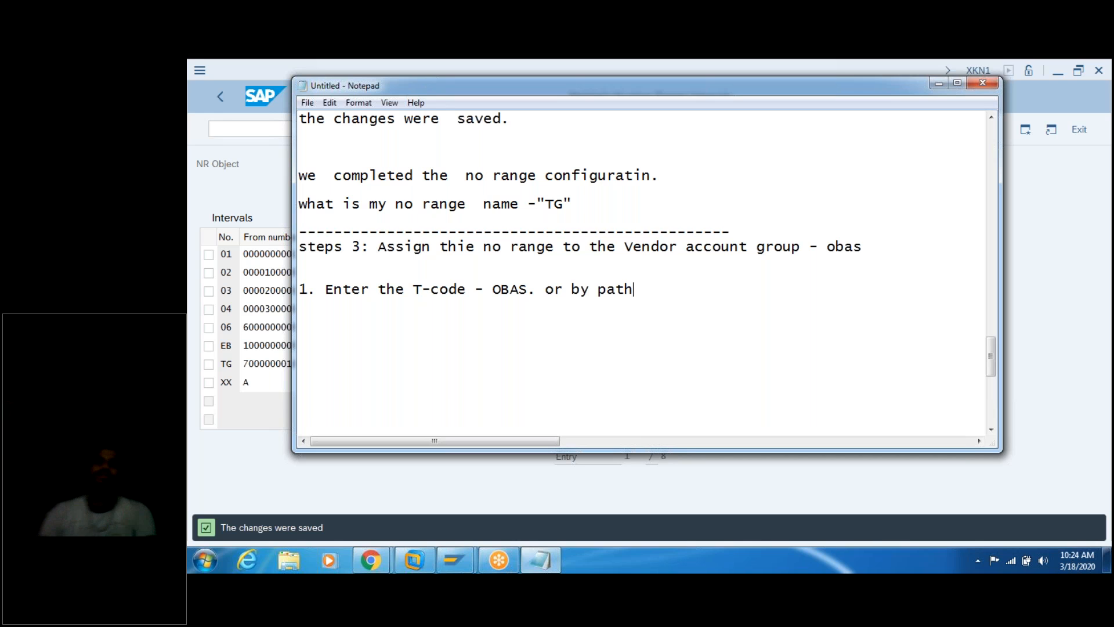
{"action": "type", "text": " na"}
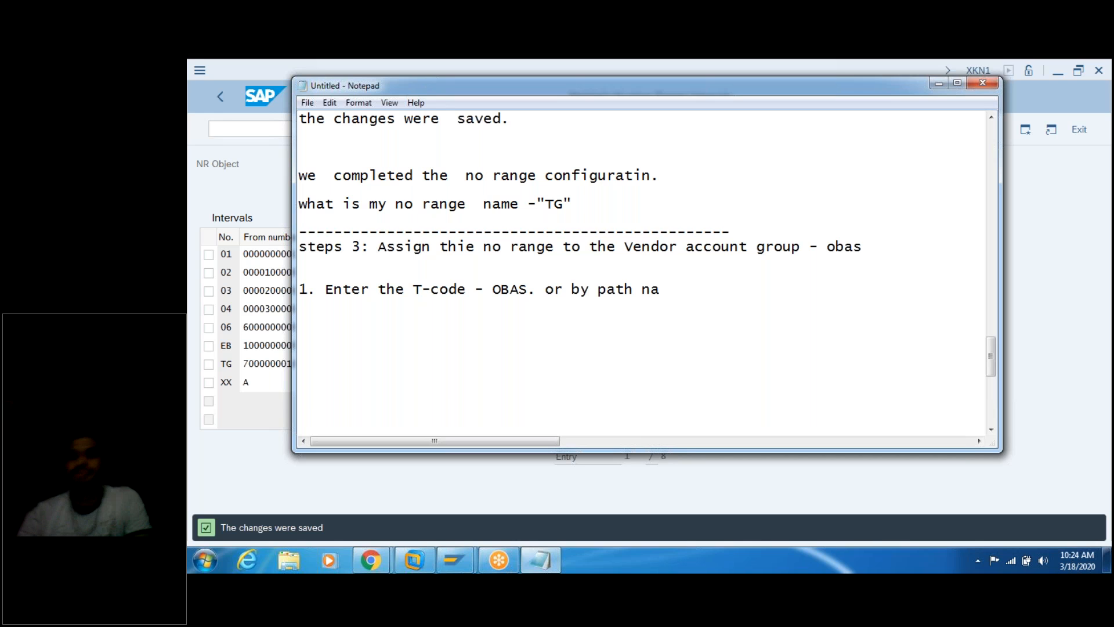
{"action": "type", "text": "vigate."}
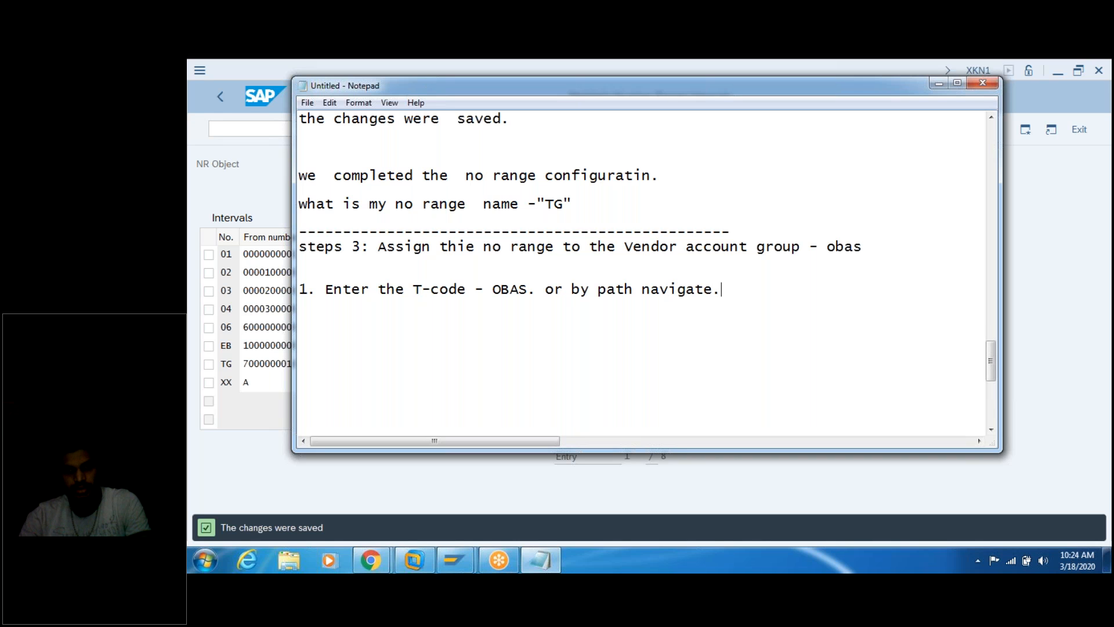
Step: Paste the SPRO configuration path, labelled 'Paath', under the OBAS line
{"action": "key", "text": "ctrl+v"}
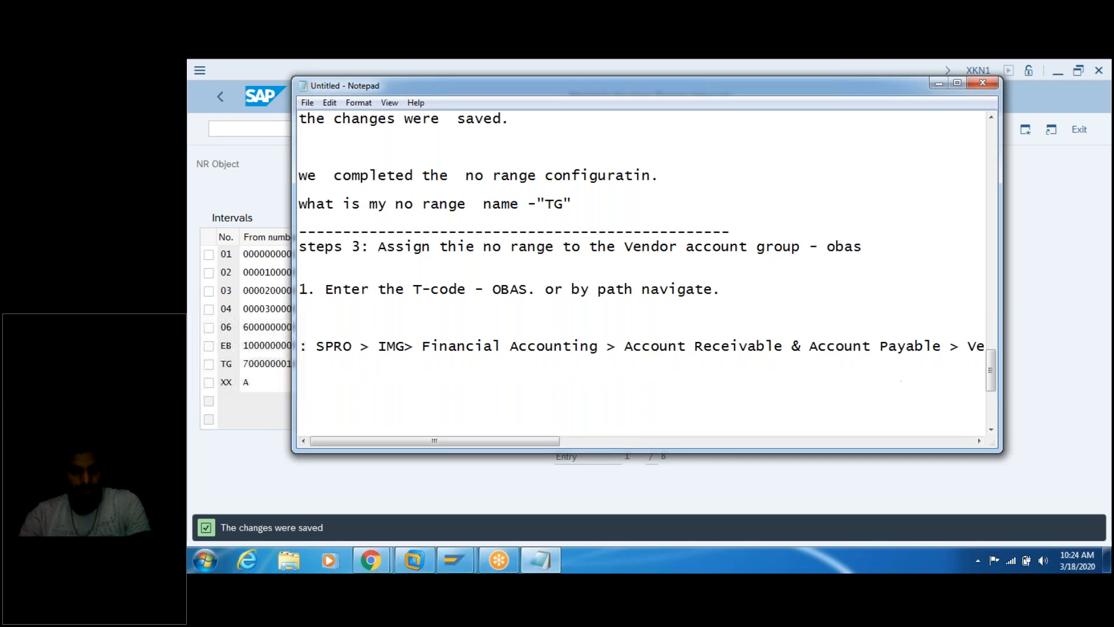
{"action": "key", "text": "BackSpace"}
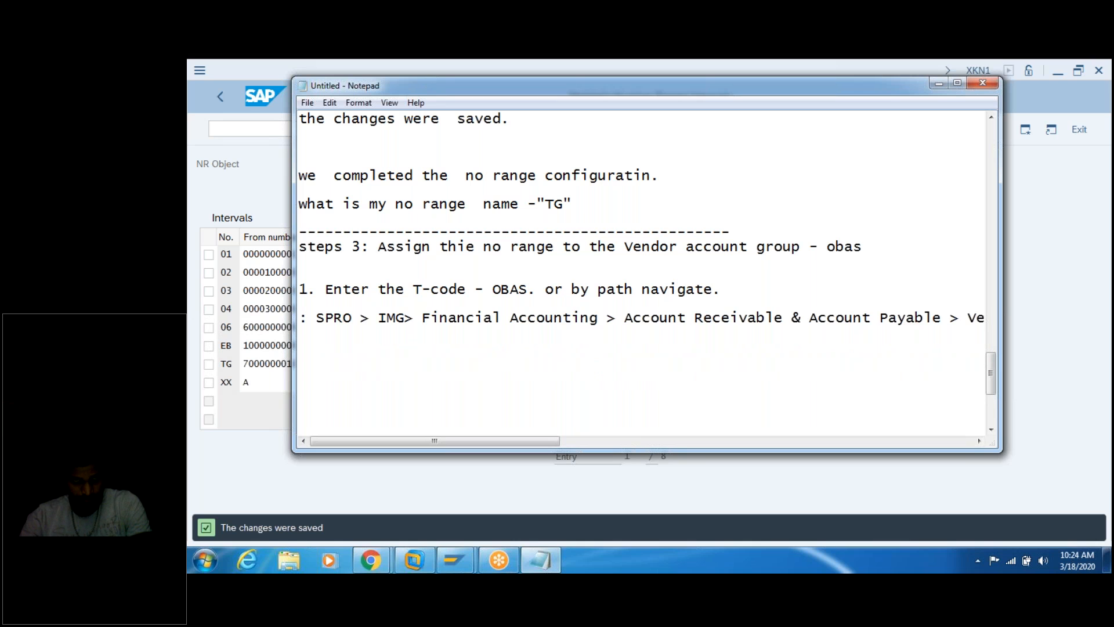
{"action": "key", "text": "BackSpace"}
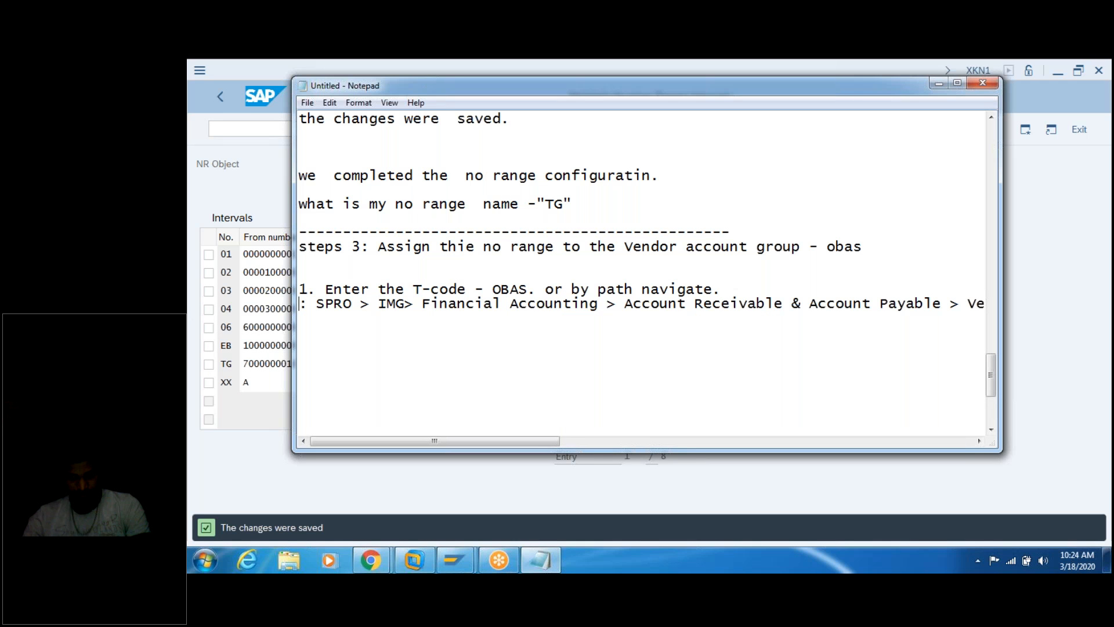
{"action": "type", "text": "Paath"}
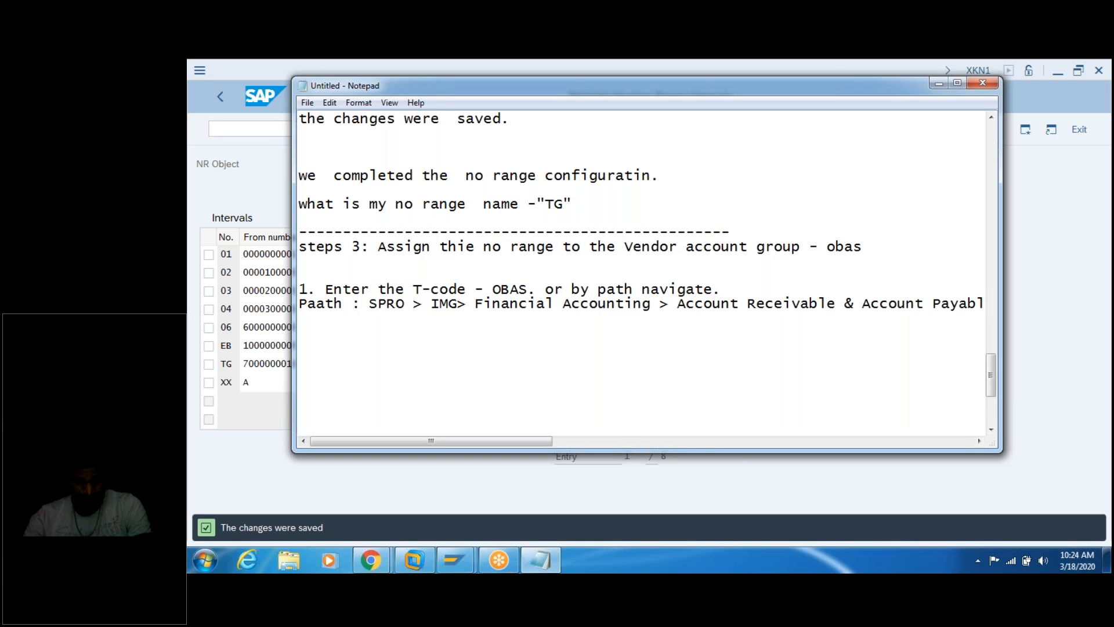
{"action": "key", "text": "End"}
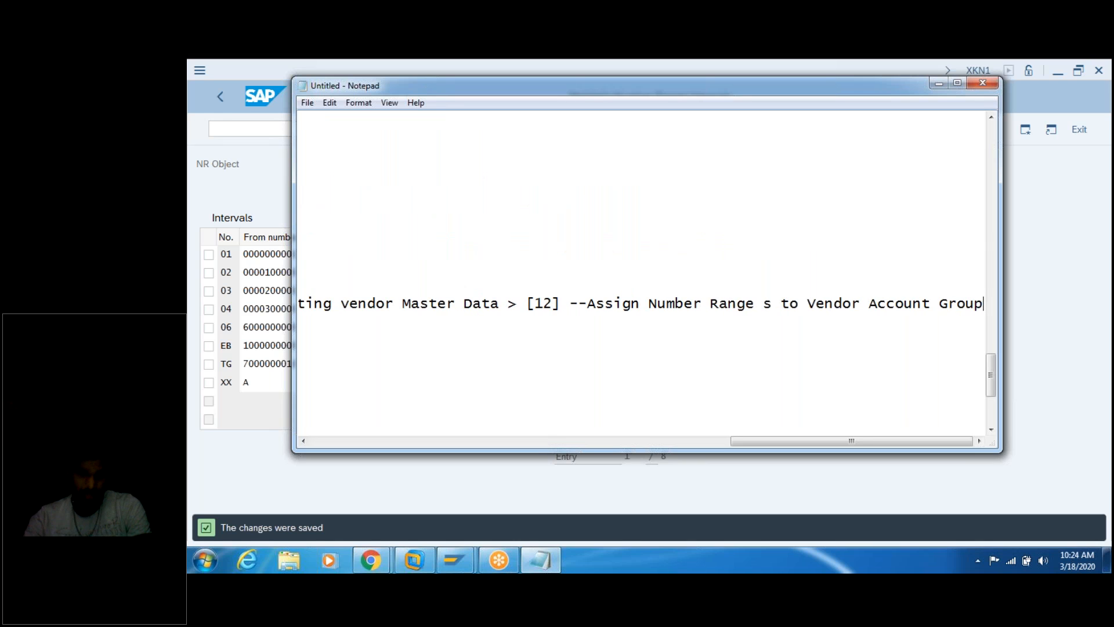
{"action": "key", "text": "Return"}
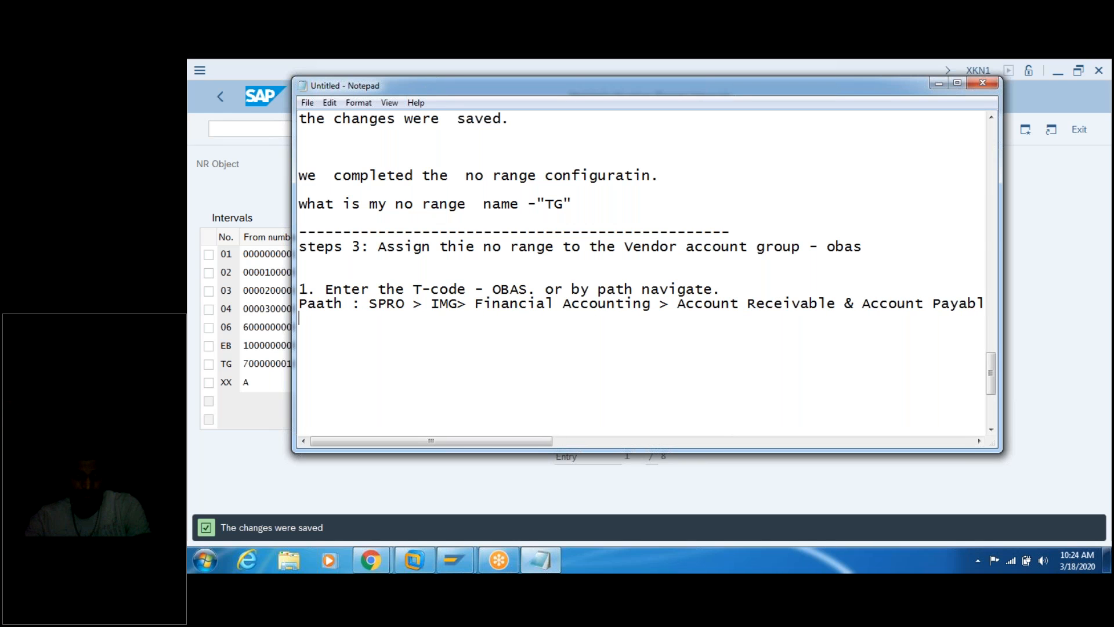
Step: Split the long path into lines after 'Financial Accounting >', before 'Master Data' and before the Assign step
{"action": "left_click", "coordinate": [668, 305]}
{"action": "key", "text": "Return"}
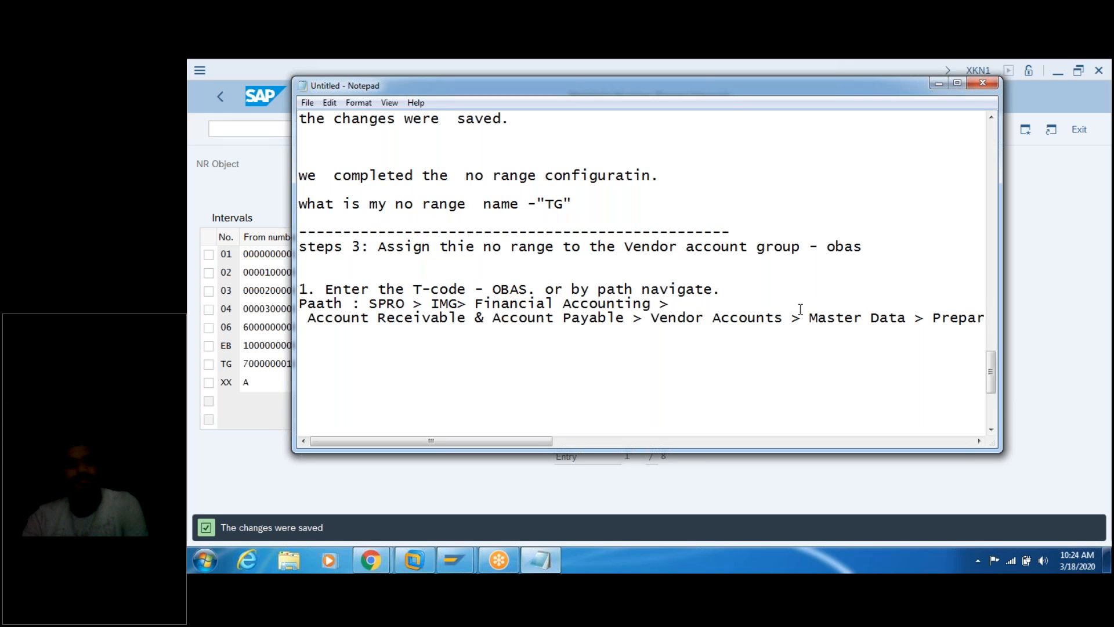
{"action": "left_click", "coordinate": [808, 319]}
{"action": "key", "text": "Return"}
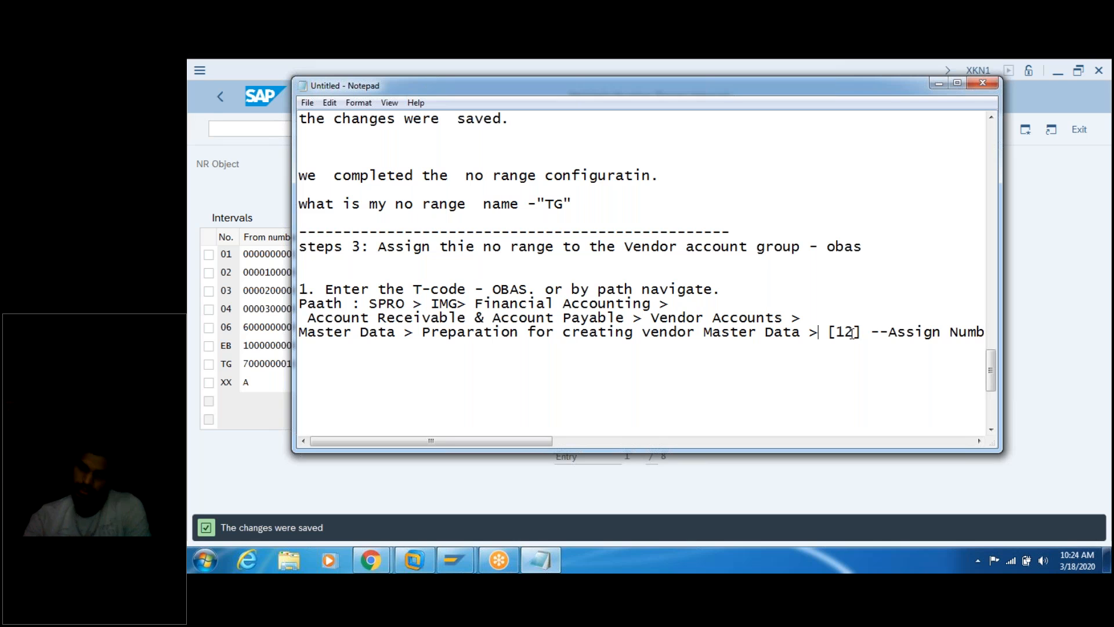
{"action": "key", "text": "Return"}
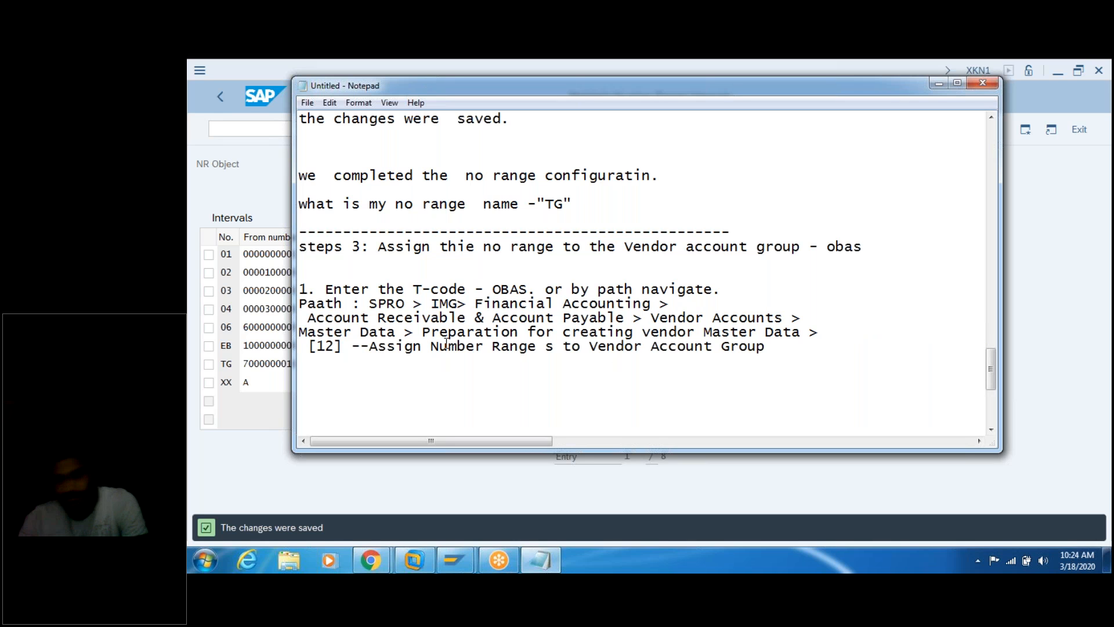
{"action": "left_click", "coordinate": [1072, 271]}
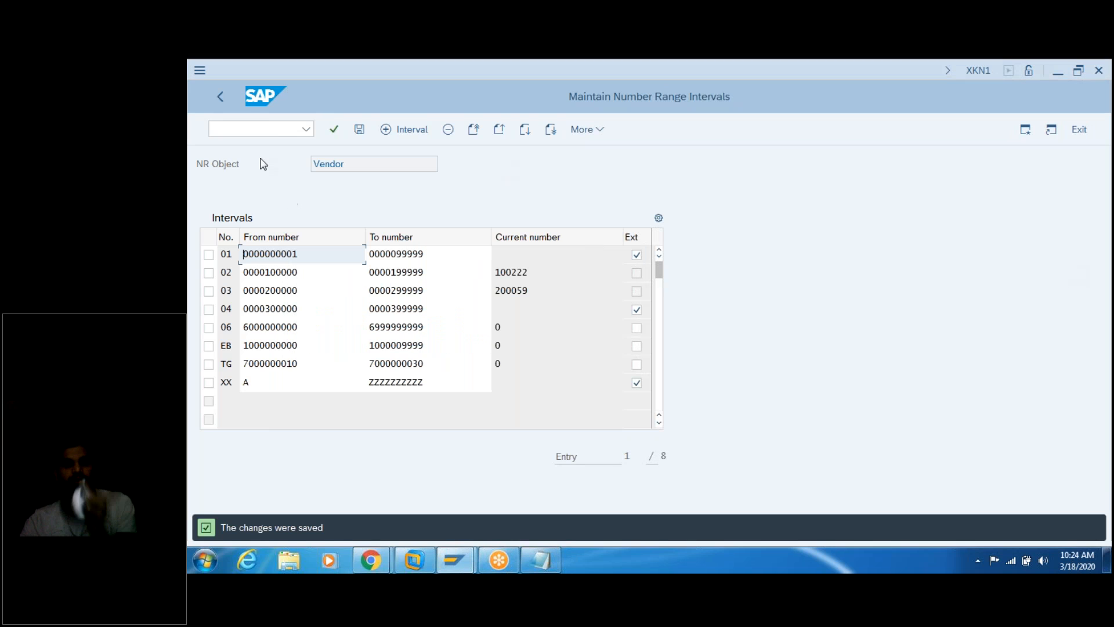
Step: Return to the IMG tree and run 'Assign Number Ranges to Vendor Account Groups'
{"action": "left_click", "coordinate": [220, 99]}
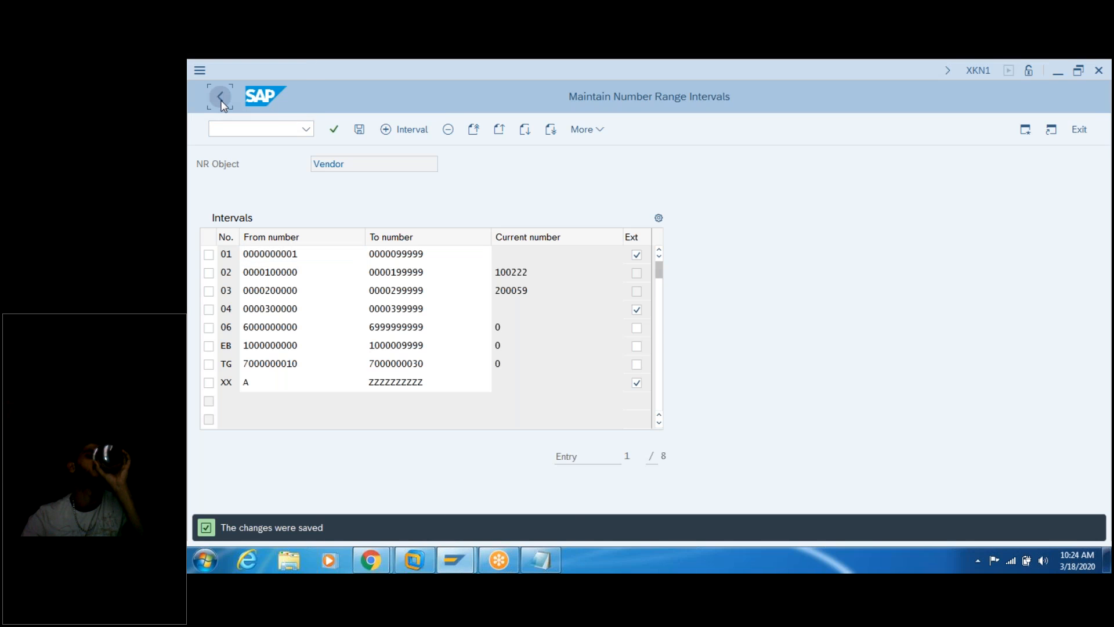
{"action": "left_click", "coordinate": [221, 100]}
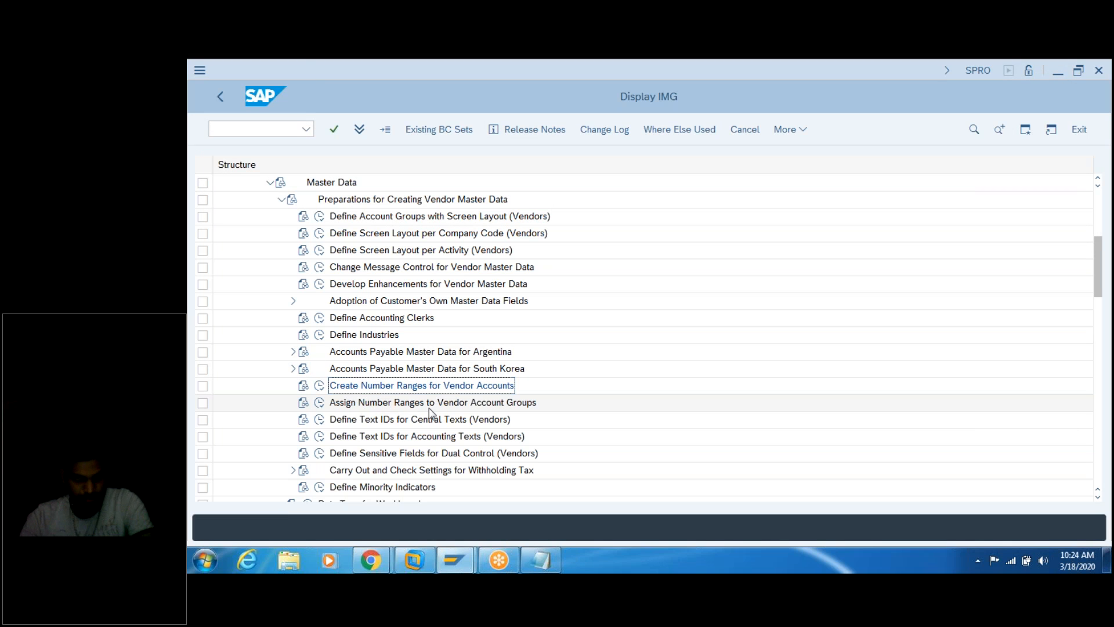
{"action": "left_click", "coordinate": [320, 403]}
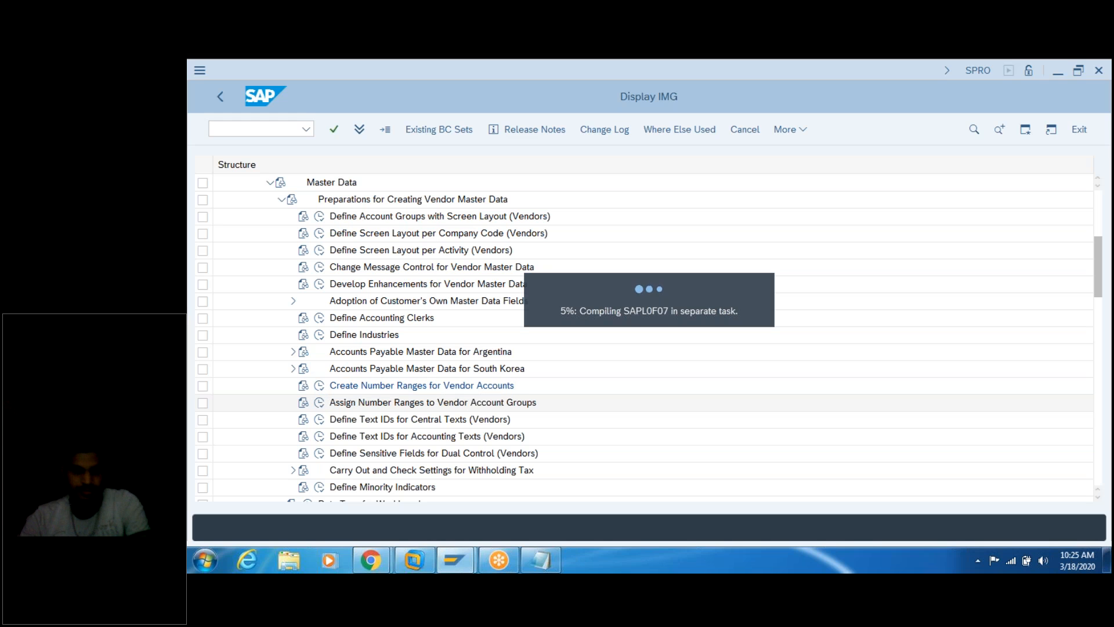
Step: In the notes, correct 'Paath' to 'Path' and add '2. The Screen is displayed.' plus '3.'
{"action": "left_click", "coordinate": [548, 557]}
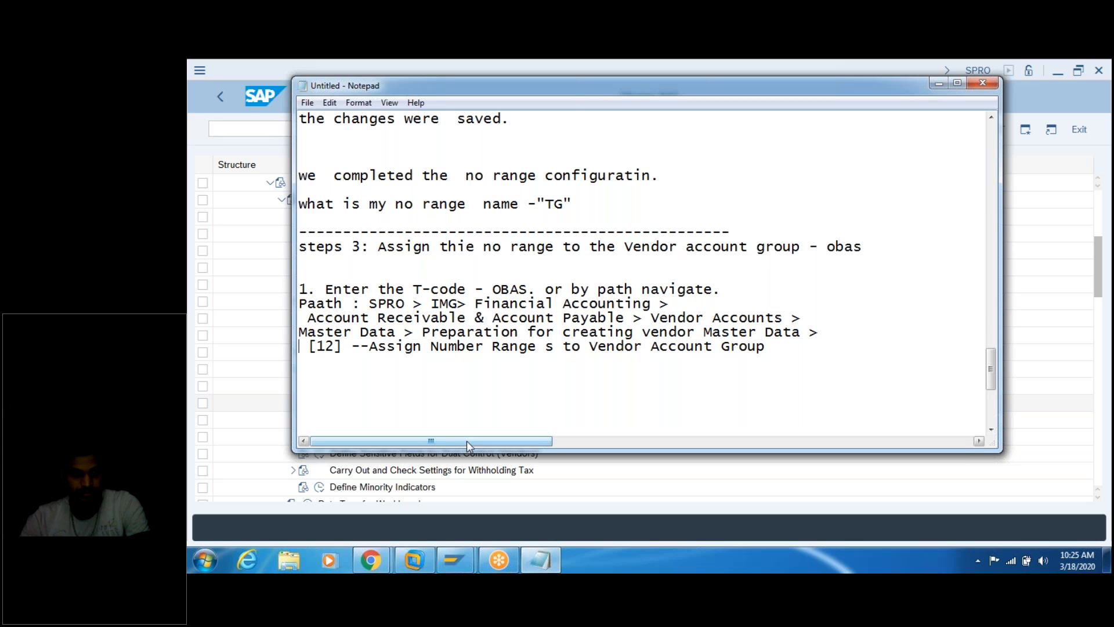
{"action": "left_click", "coordinate": [318, 303]}
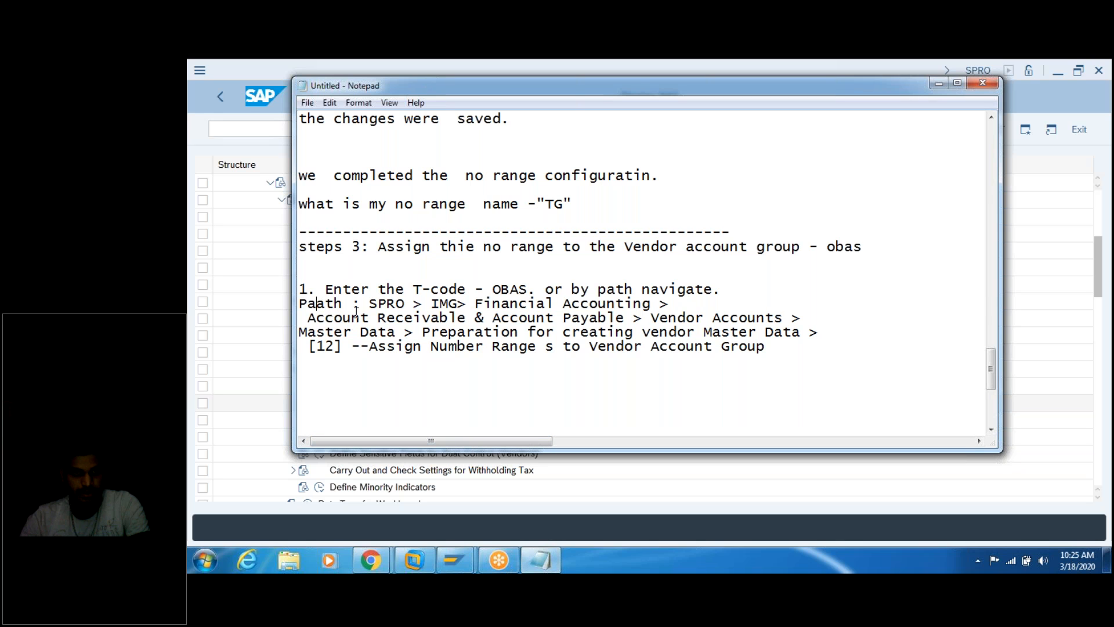
{"action": "key", "text": "BackSpace"}
{"action": "left_click", "coordinate": [318, 384]}
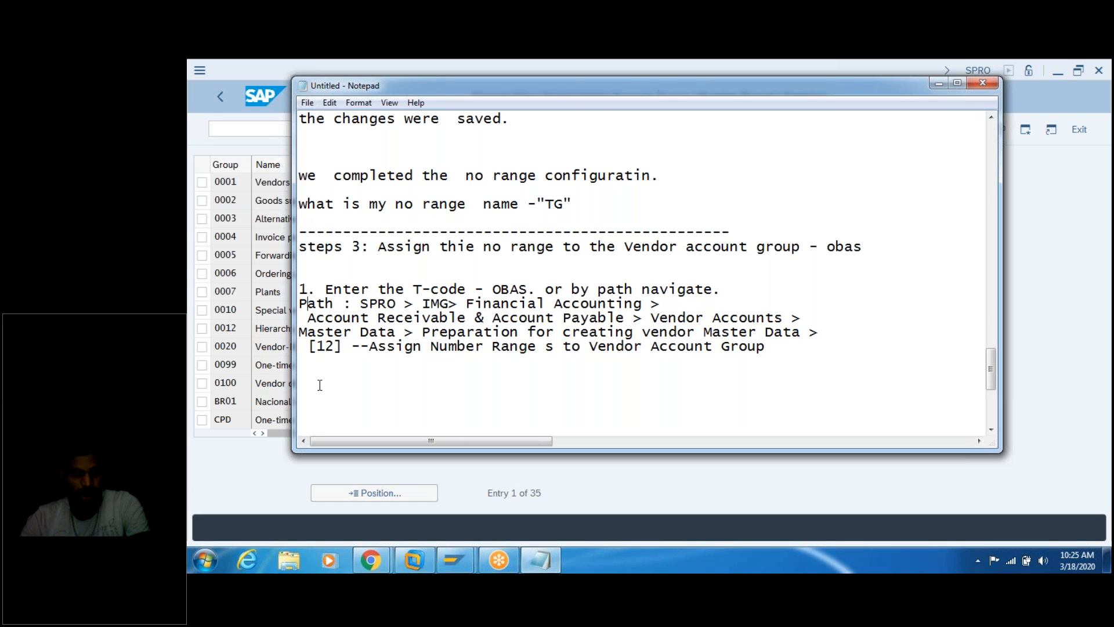
{"action": "key", "text": "BackSpace"}
{"action": "type", "text": "2. The Screen is disp"}
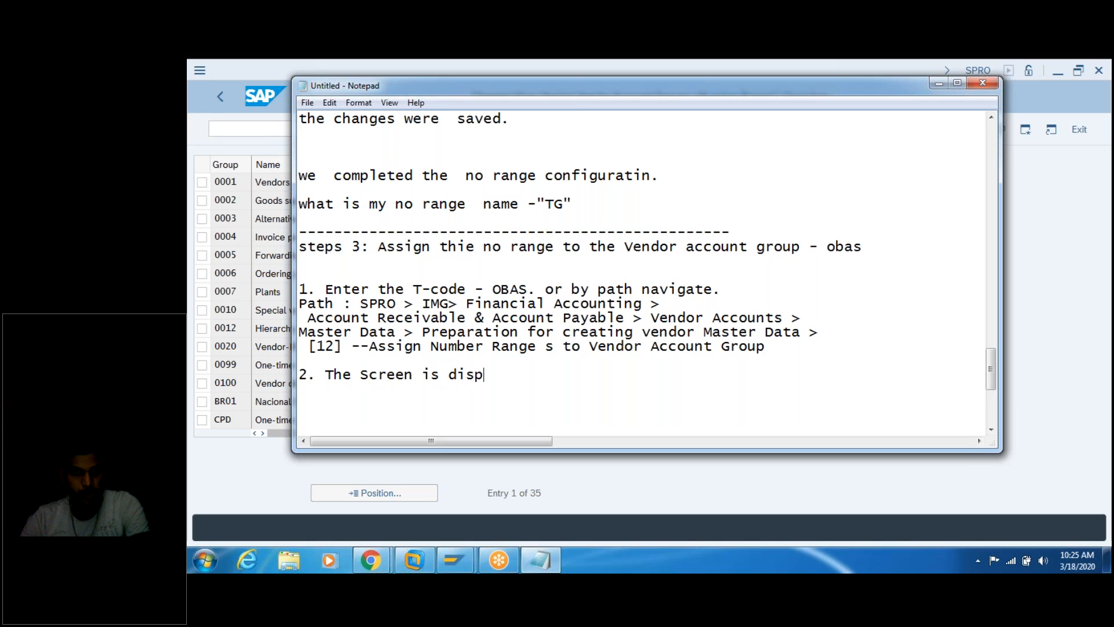
{"action": "type", "text": "layed."}
{"action": "key", "text": "Return"}
{"action": "type", "text": "3."}
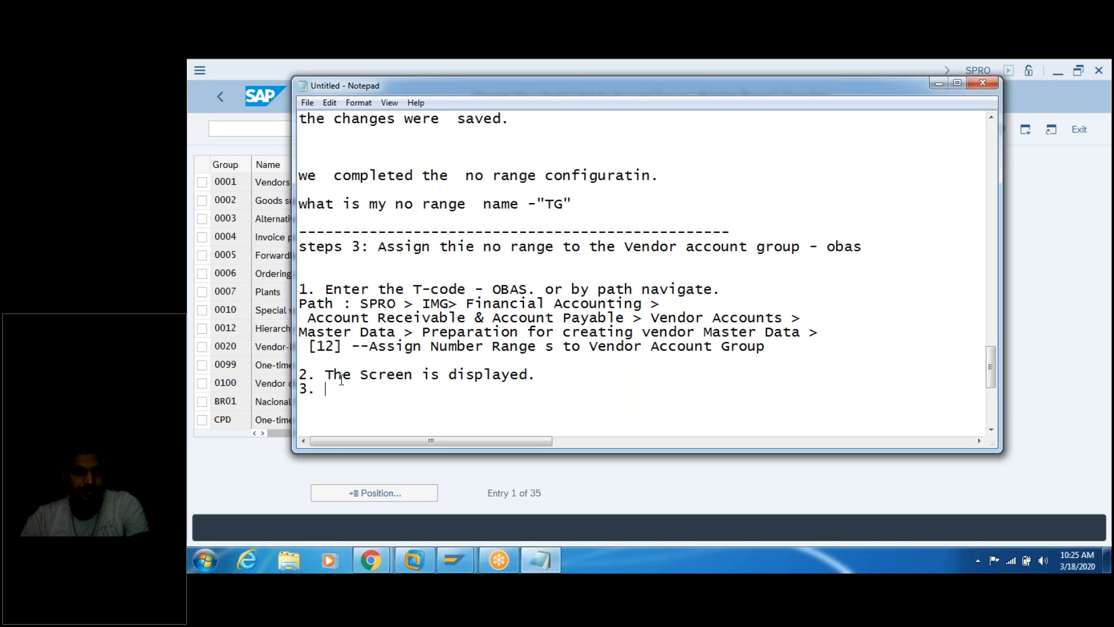
{"action": "left_click", "coordinate": [241, 484]}
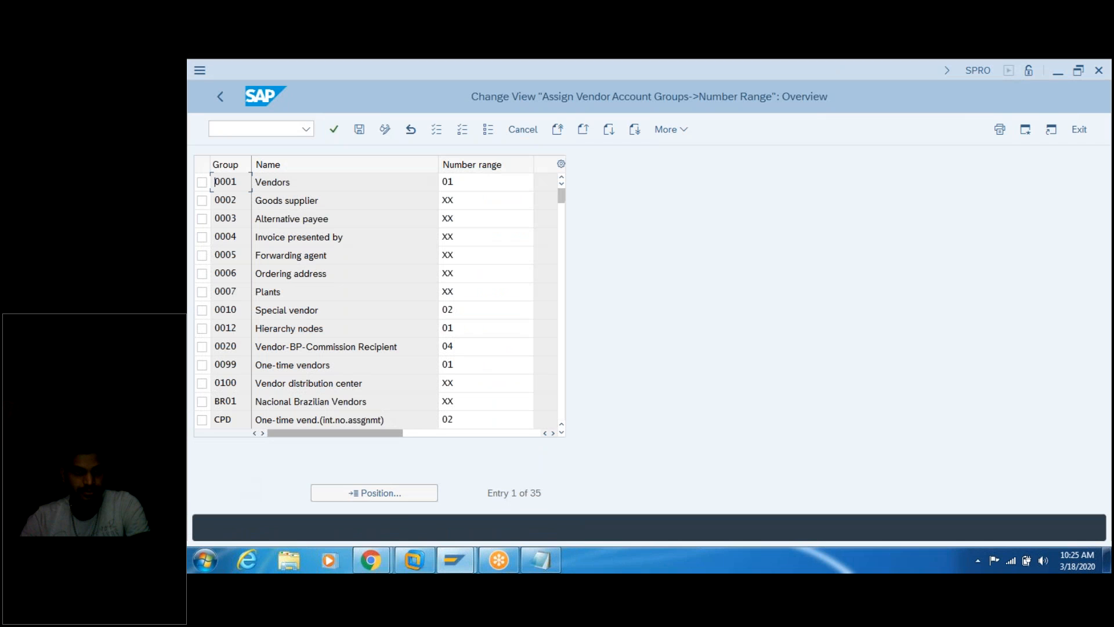
Step: Open Position in SAP and note 'clikc on Postion.' and '4. Account group -'
{"action": "left_click", "coordinate": [393, 499]}
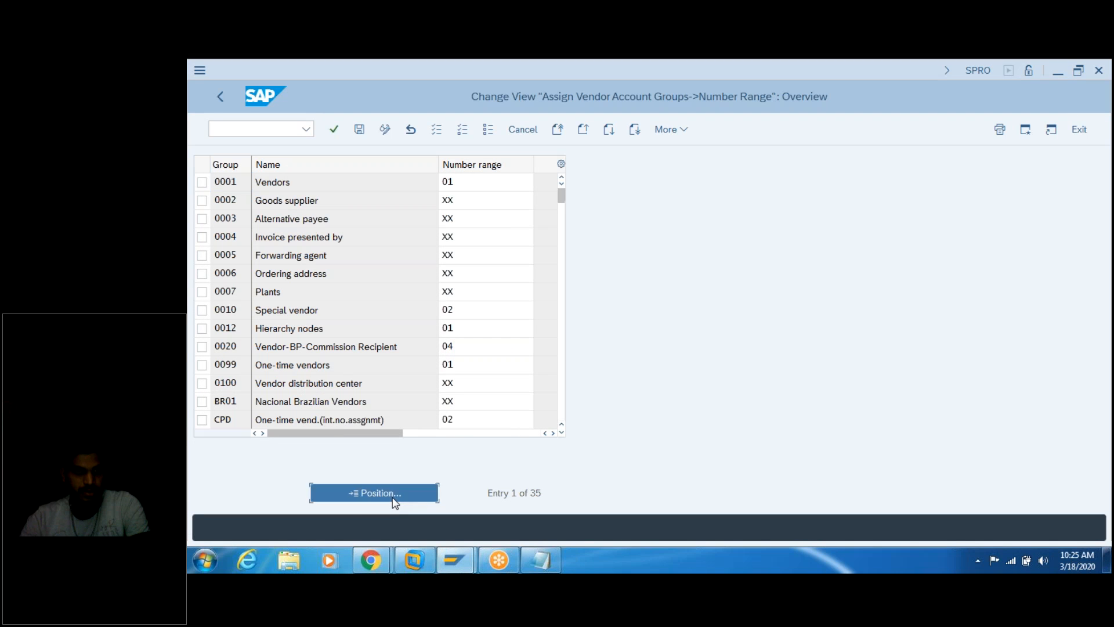
{"action": "left_click", "coordinate": [544, 558]}
{"action": "type", "text": "clikc on "}
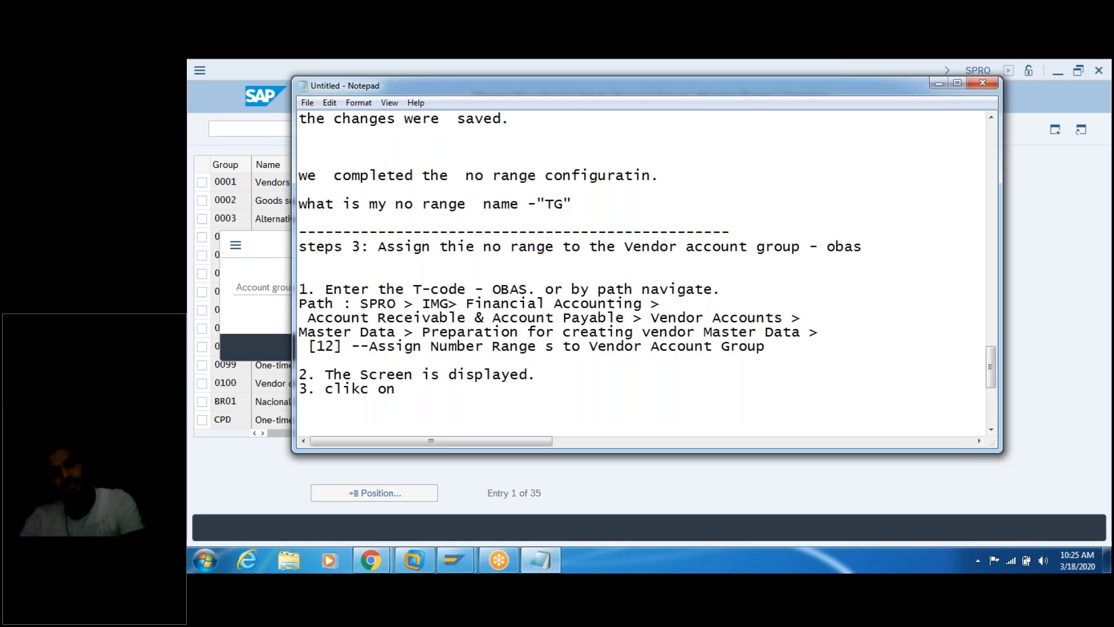
{"action": "type", "text": "Postion."}
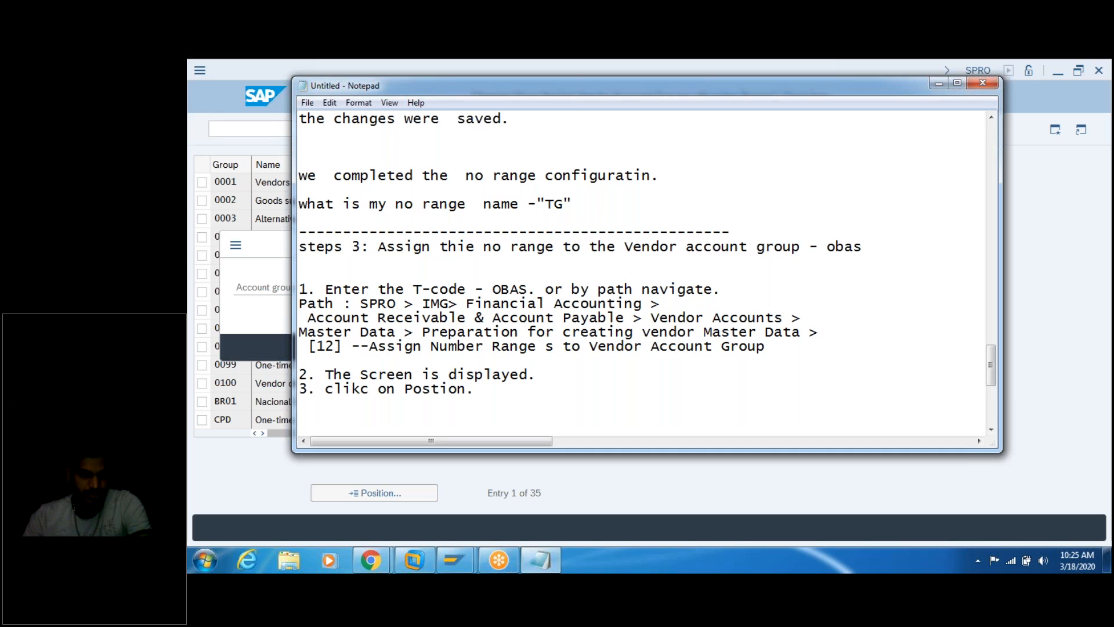
{"action": "key", "text": "Return"}
{"action": "type", "text": "4. "}
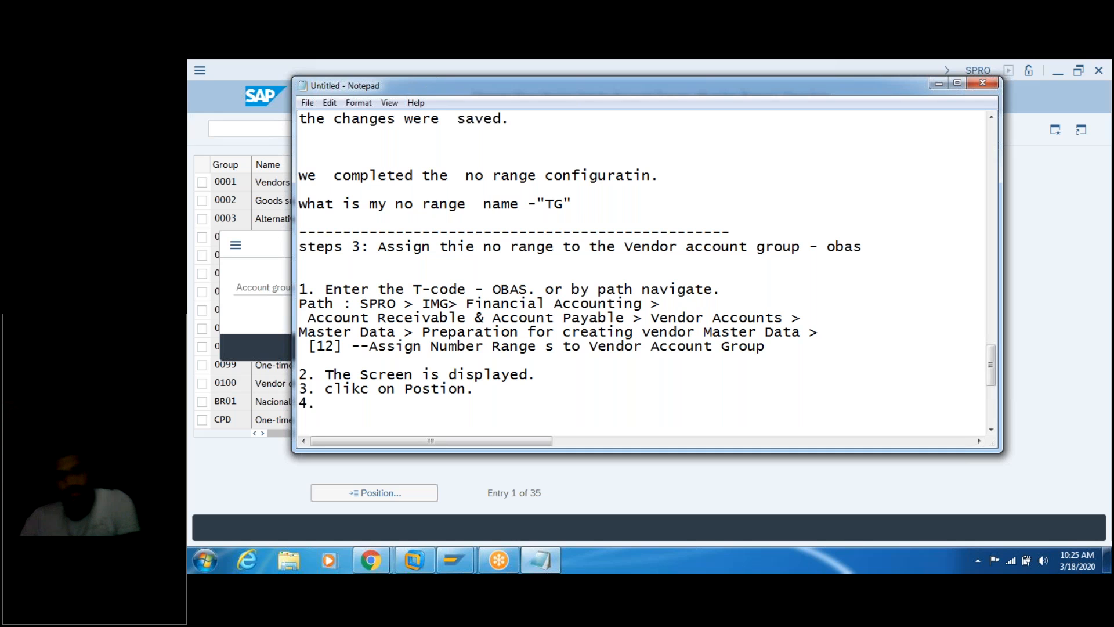
{"action": "type", "text": "Account "}
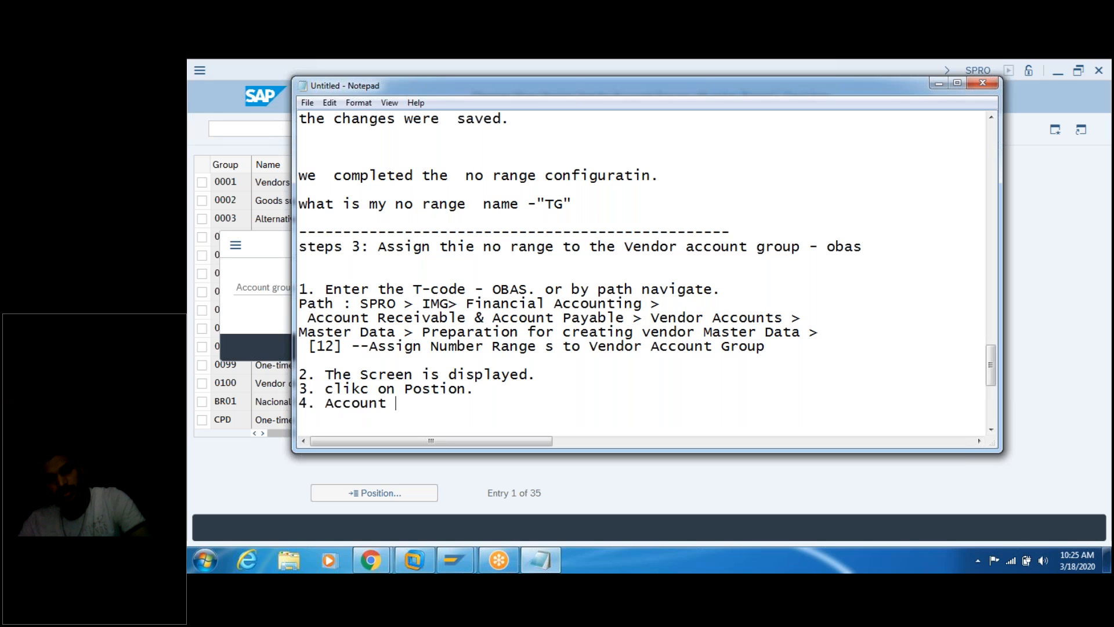
{"action": "type", "text": "gro"}
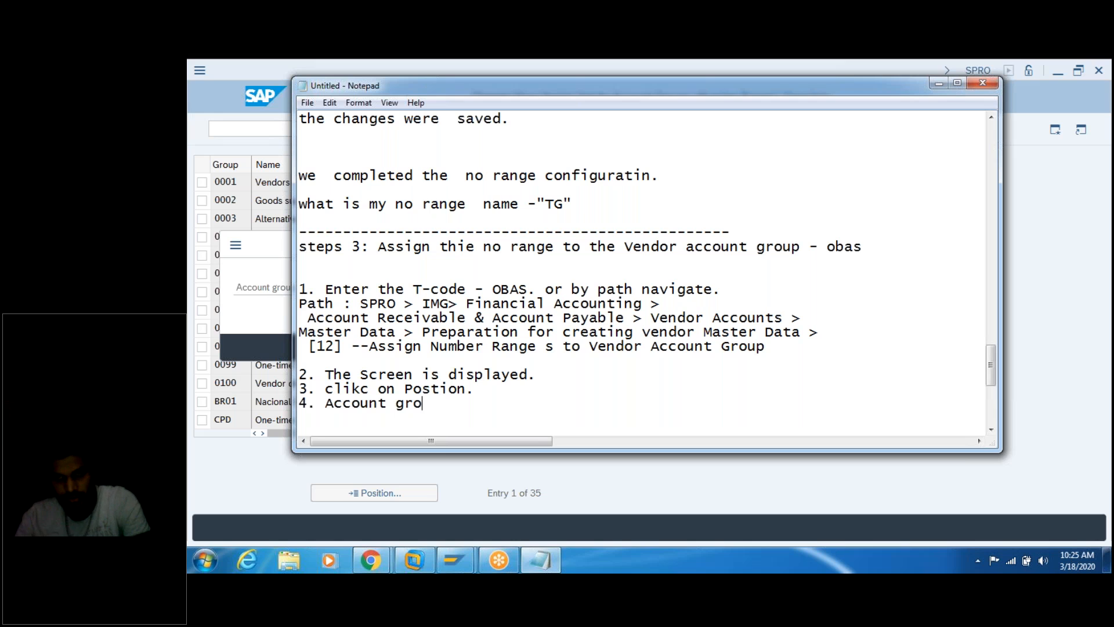
{"action": "type", "text": "up -"}
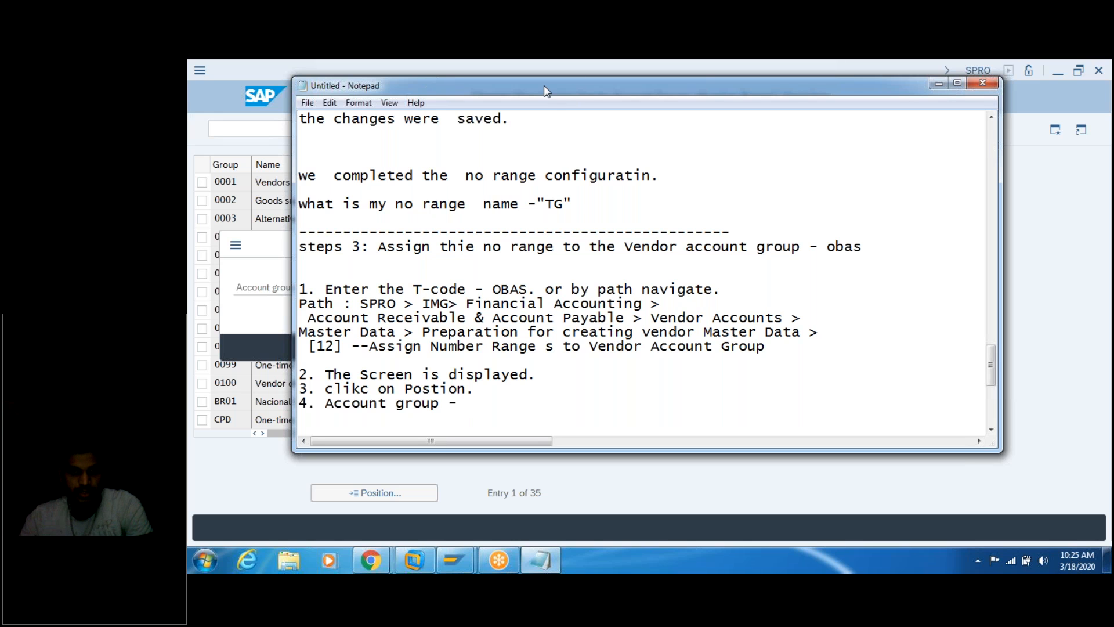
Step: Position the account group overview on tag2
{"action": "left_click_drag", "start_coordinate": [544, 85], "coordinate": [666, 90]}
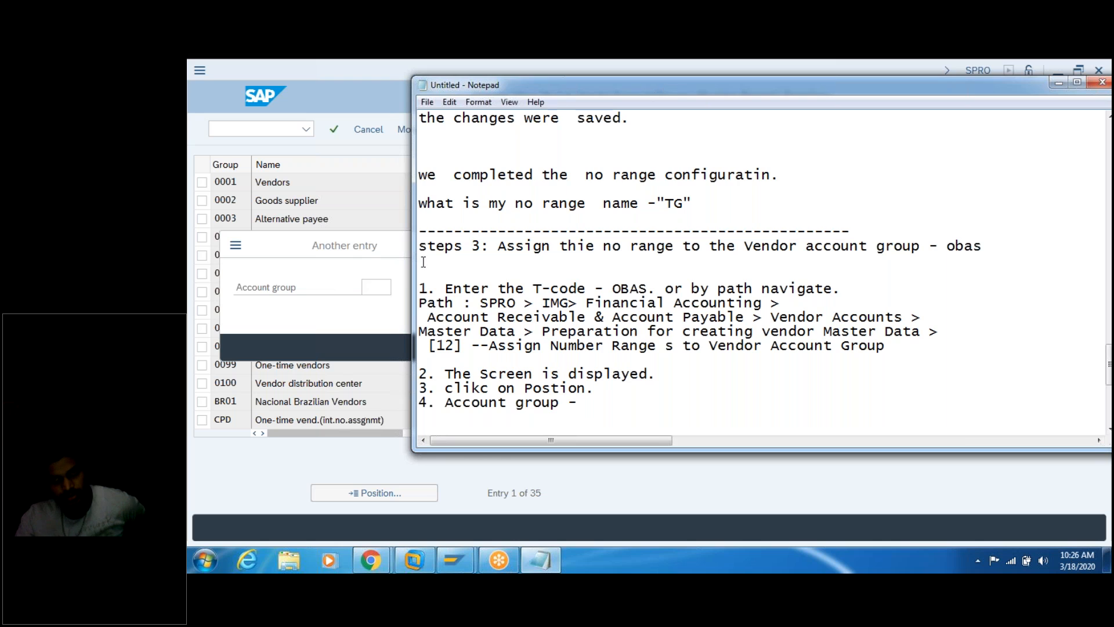
{"action": "left_click", "coordinate": [369, 285]}
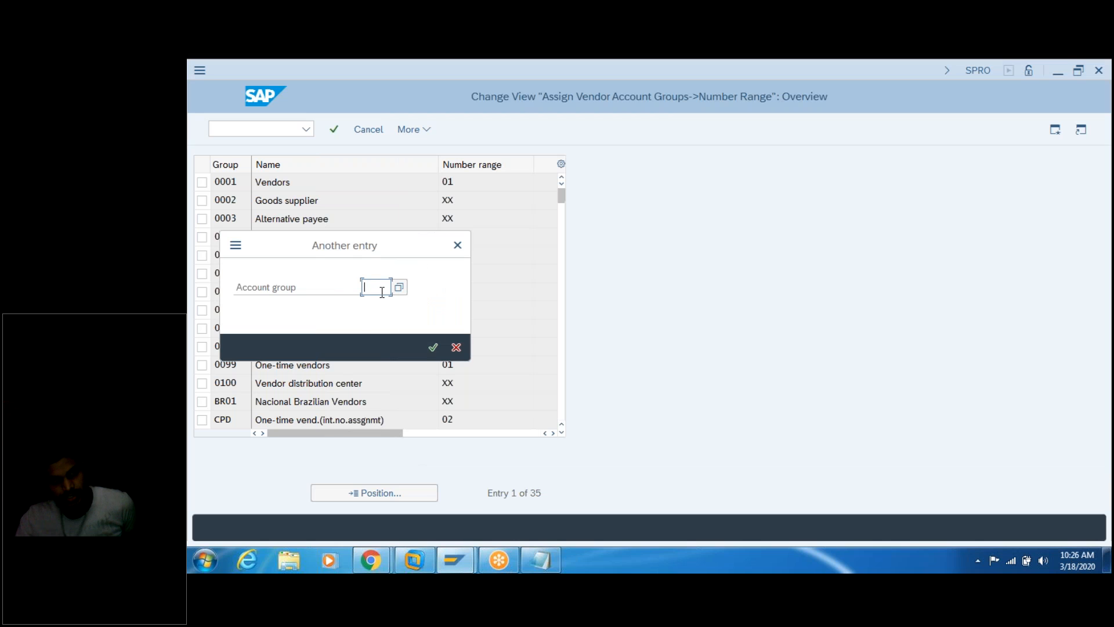
{"action": "type", "text": "tag2"}
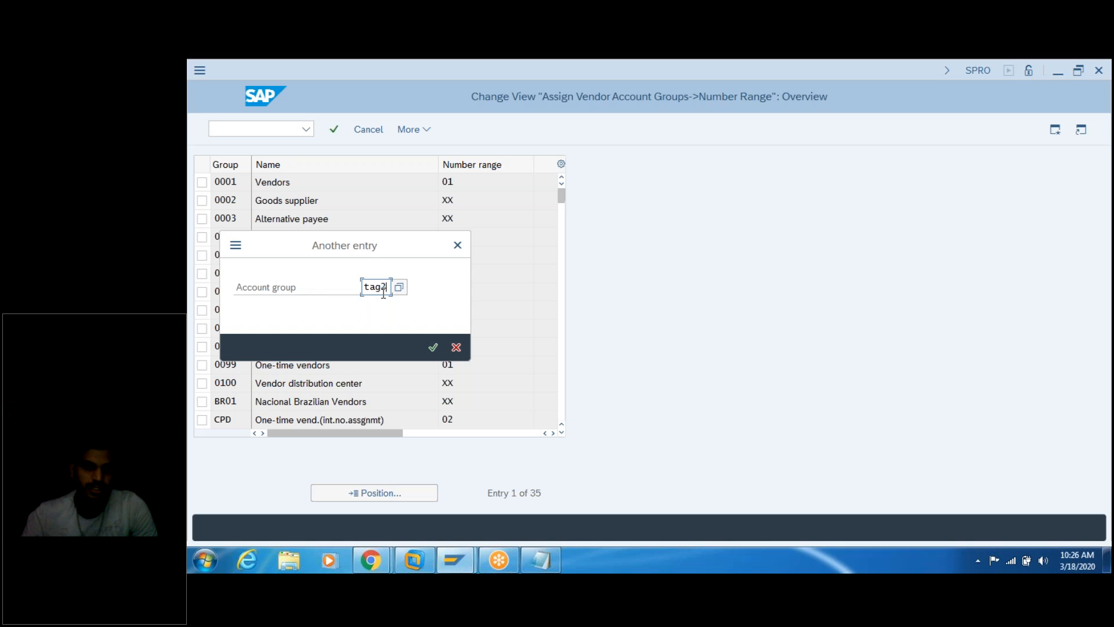
{"action": "key", "text": "Return"}
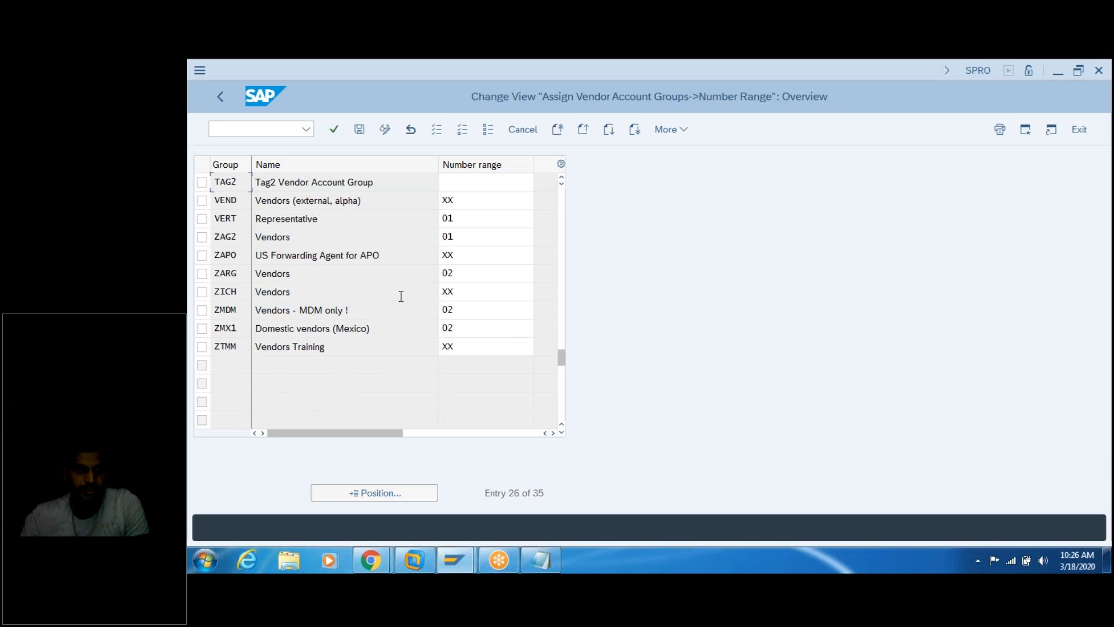
Step: Complete the notes with 'TAg2..', '5. Press enter.' and begin step 6
{"action": "left_click", "coordinate": [539, 561]}
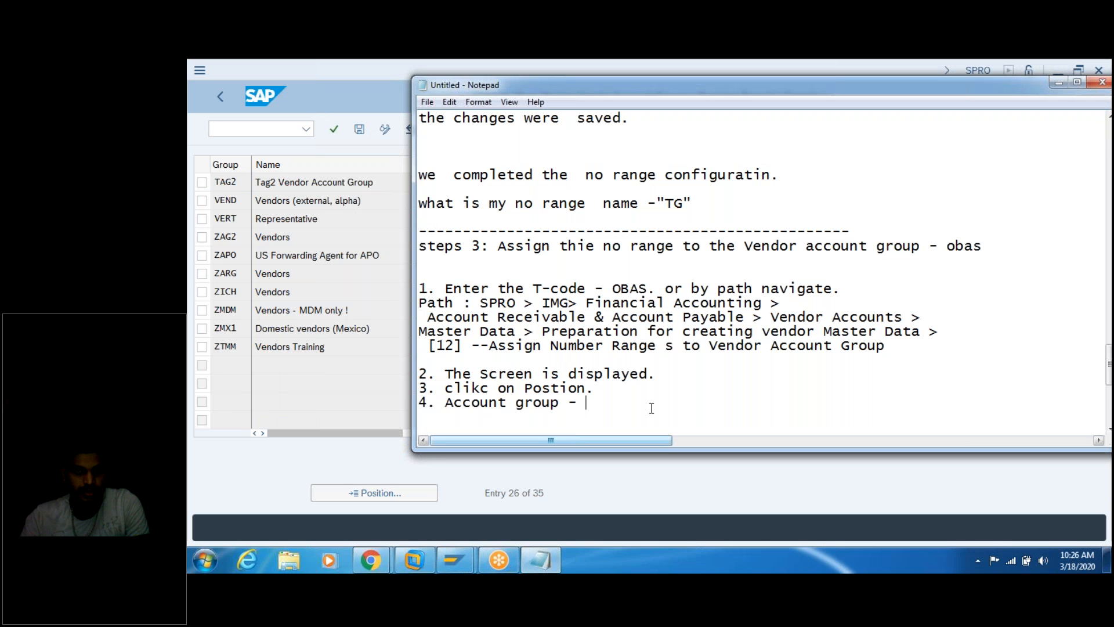
{"action": "type", "text": "TAg2."}
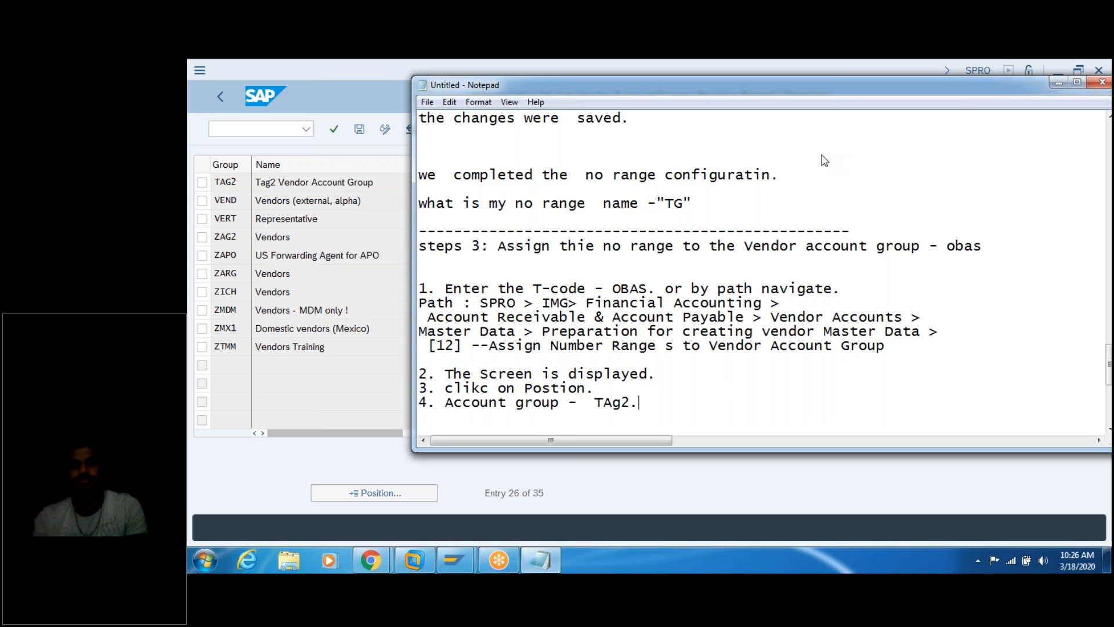
{"action": "type", "text": "."}
{"action": "key", "text": "BackSpace"}
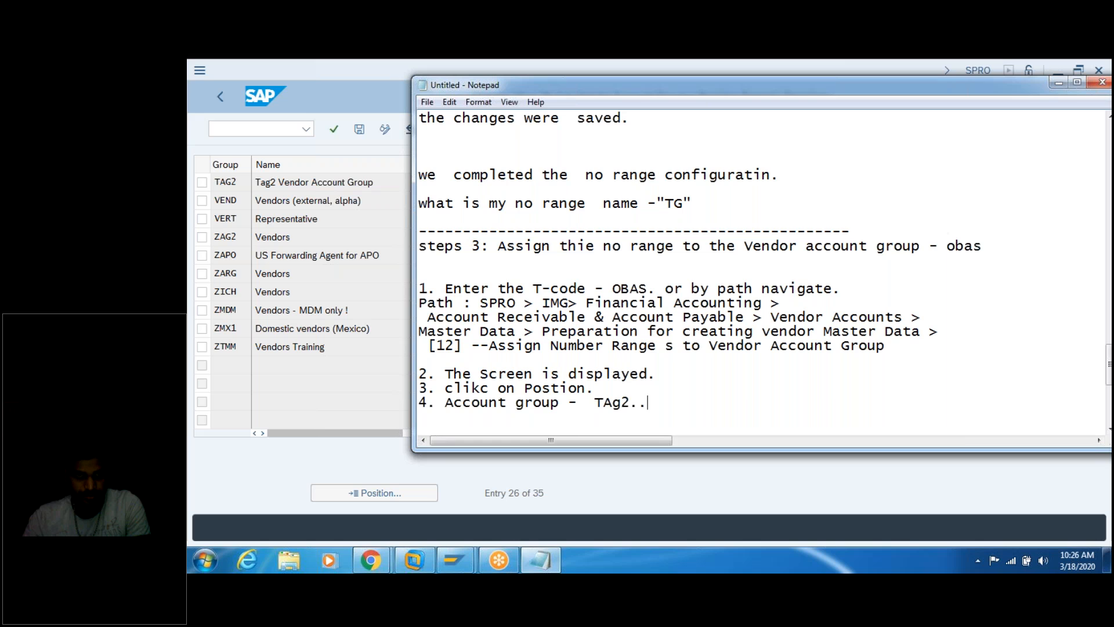
{"action": "key", "text": "Return"}
{"action": "type", "text": "5. Press enter."}
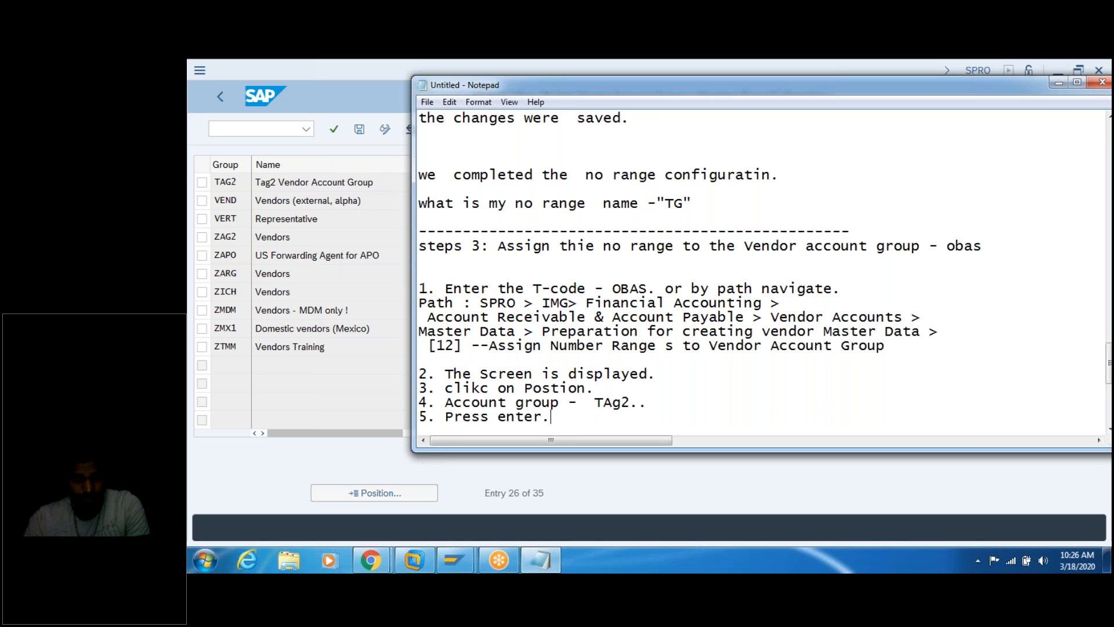
{"action": "key", "text": "Return"}
{"action": "type", "text": "6."}
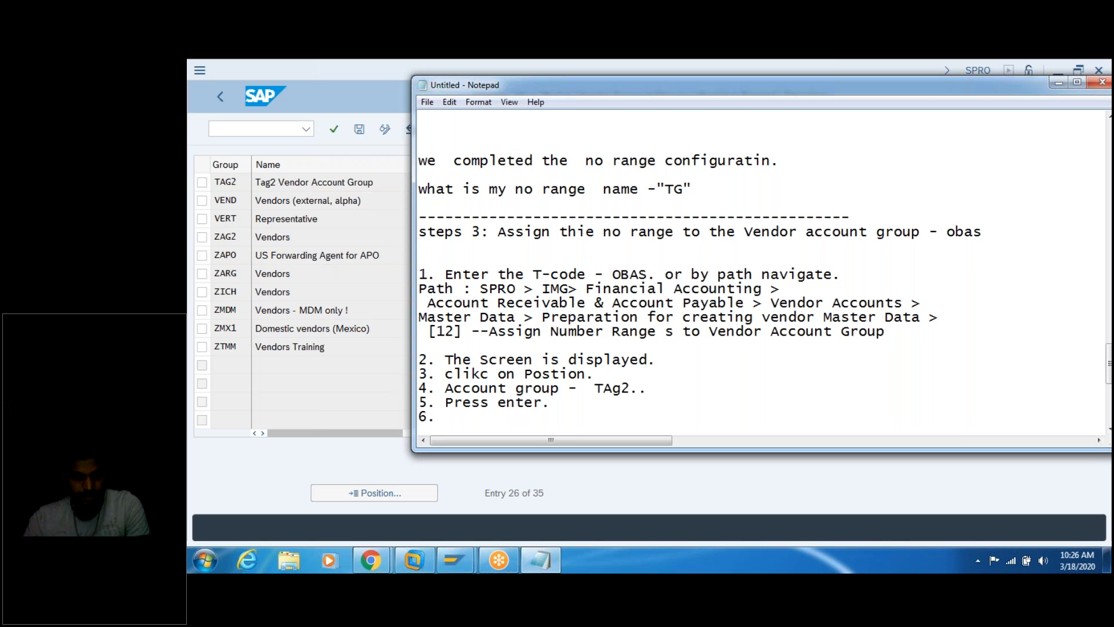
{"action": "left_click", "coordinate": [329, 185]}
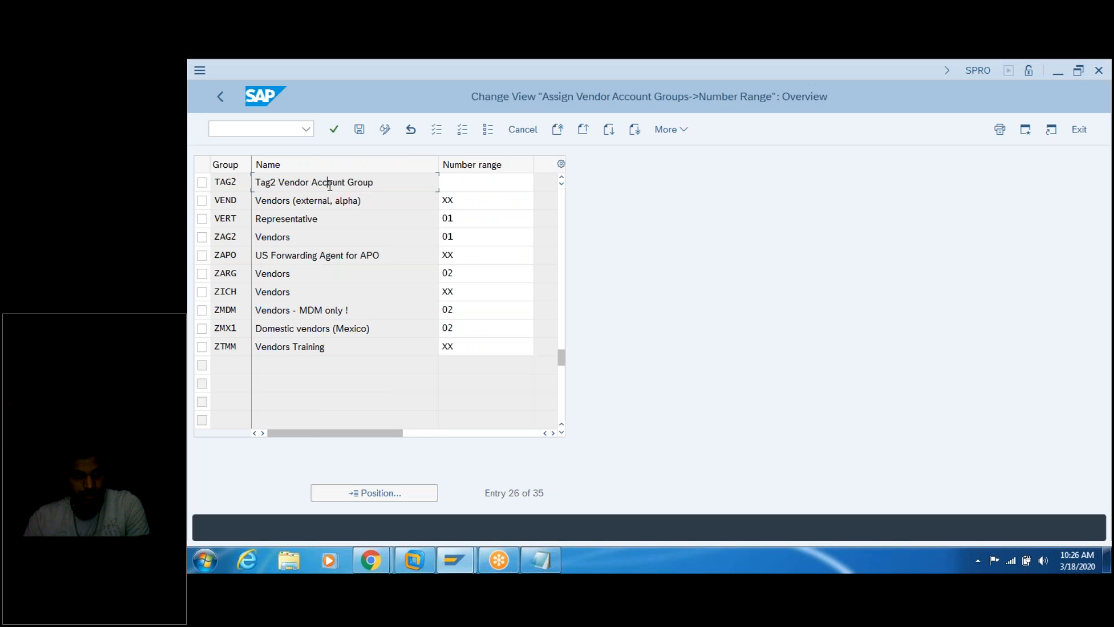
{"action": "left_click", "coordinate": [202, 184]}
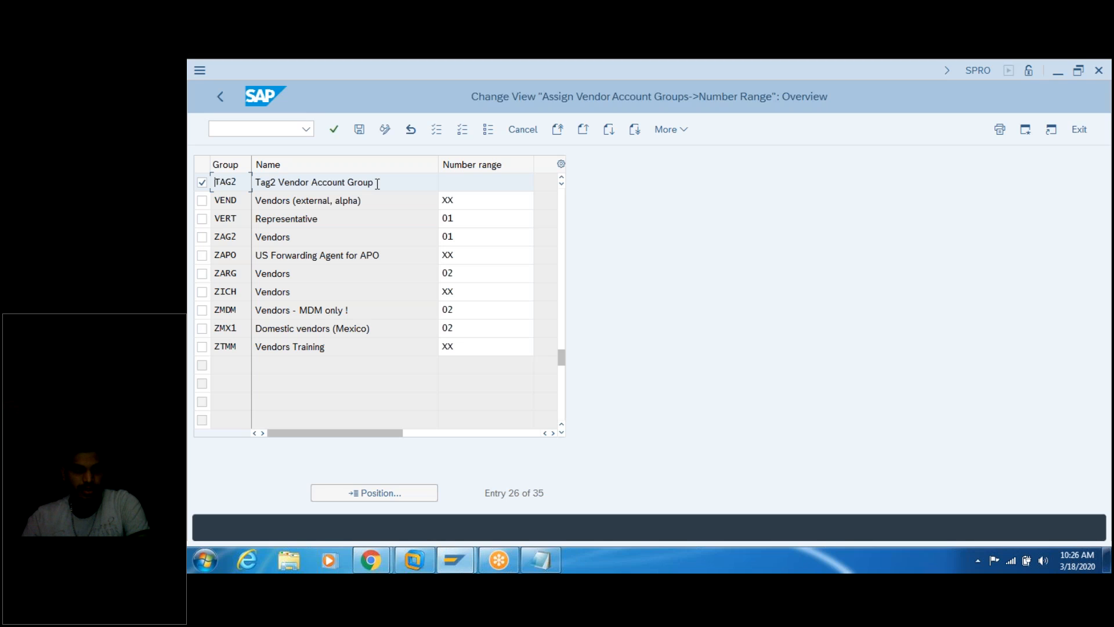
{"action": "left_click", "coordinate": [457, 185]}
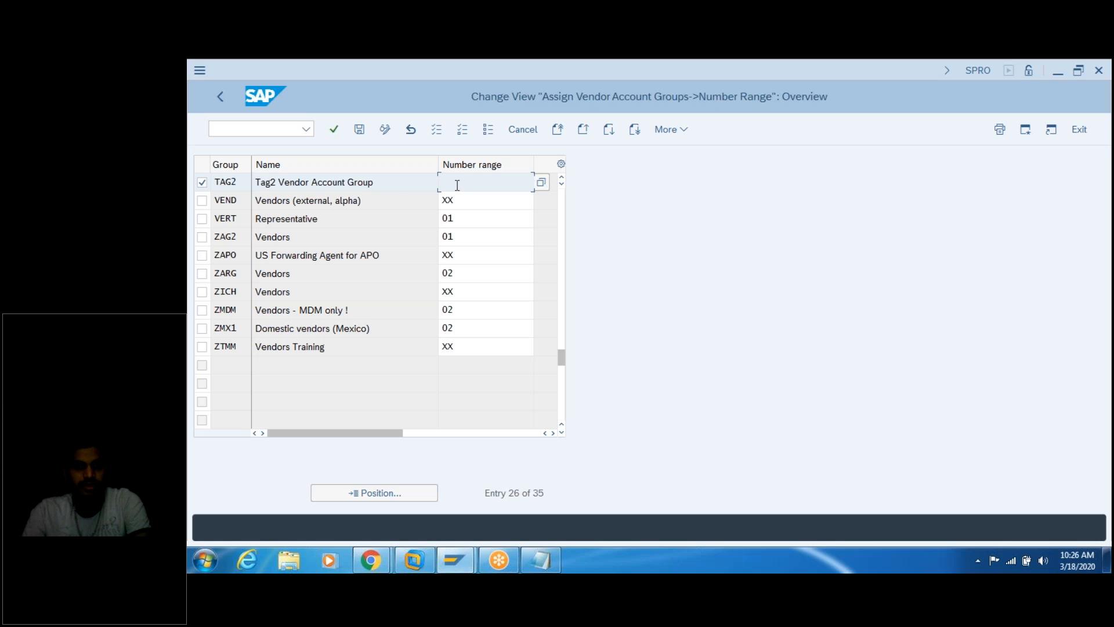
{"action": "left_click", "coordinate": [540, 183]}
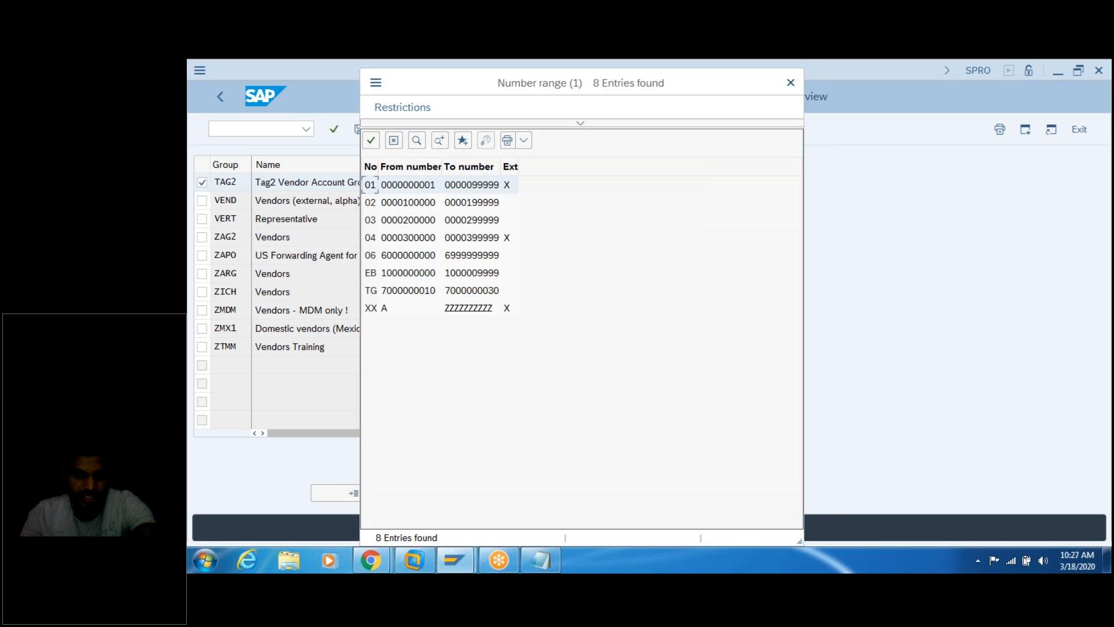
{"action": "left_click", "coordinate": [376, 293]}
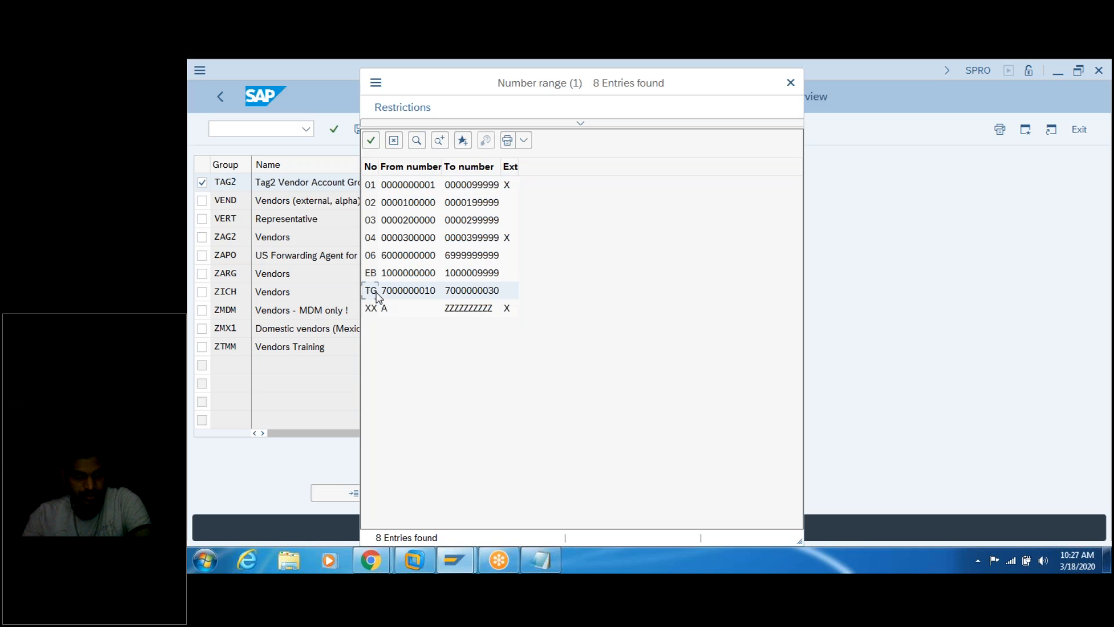
{"action": "double_click", "coordinate": [376, 293]}
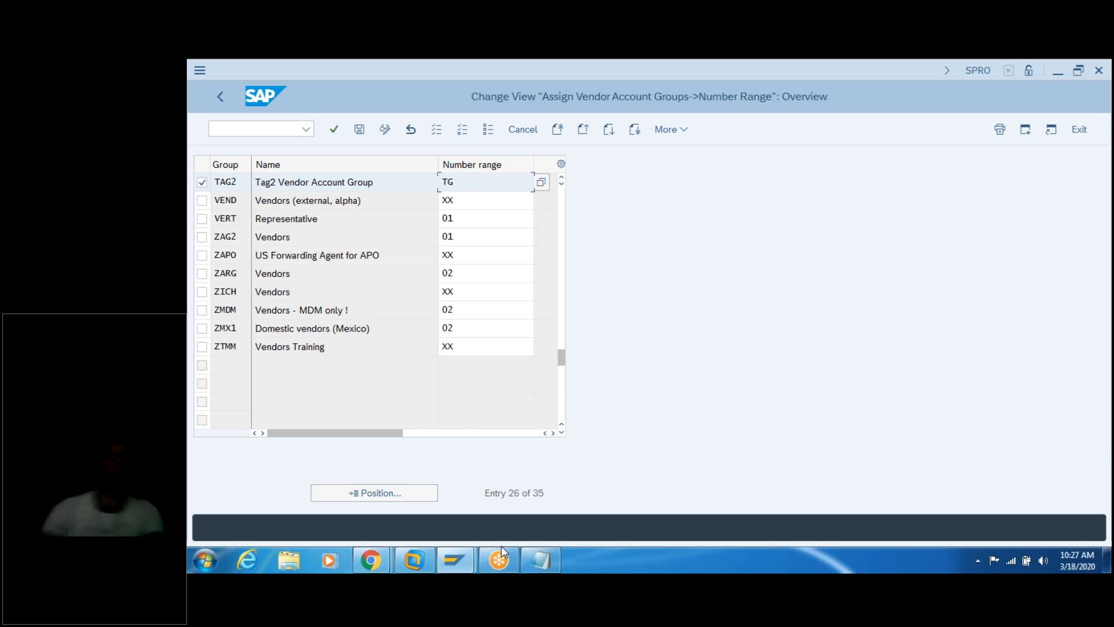
{"action": "left_click", "coordinate": [532, 555]}
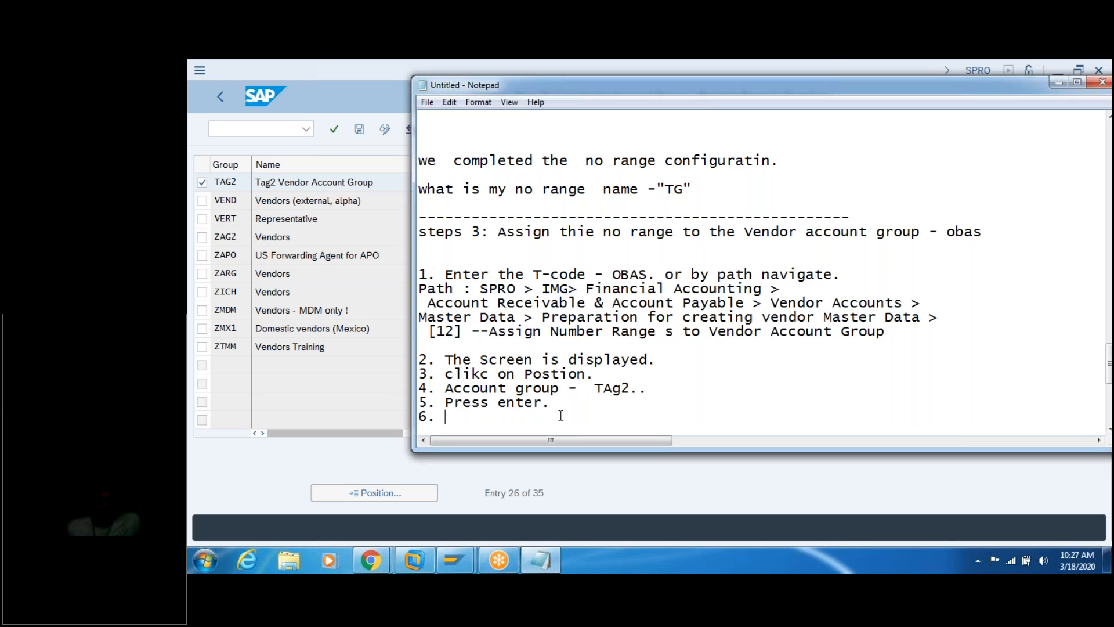
Step: Write step 6: assign the created number range [step2] to the vendor account group [step1]
{"action": "type", "text": "Cor"}
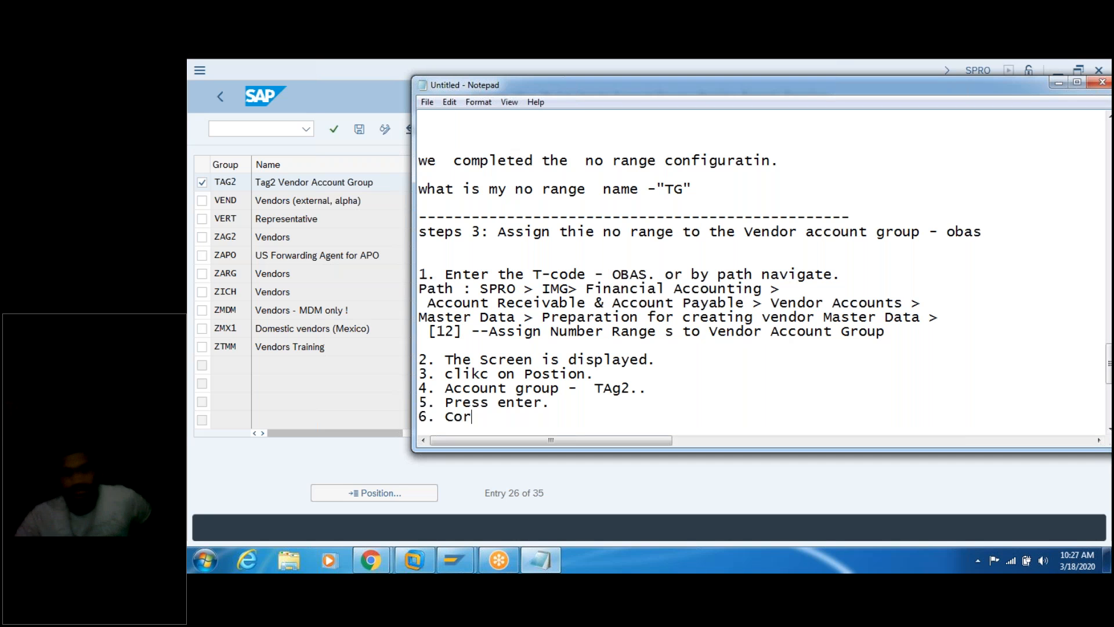
{"action": "type", "text": "espo"}
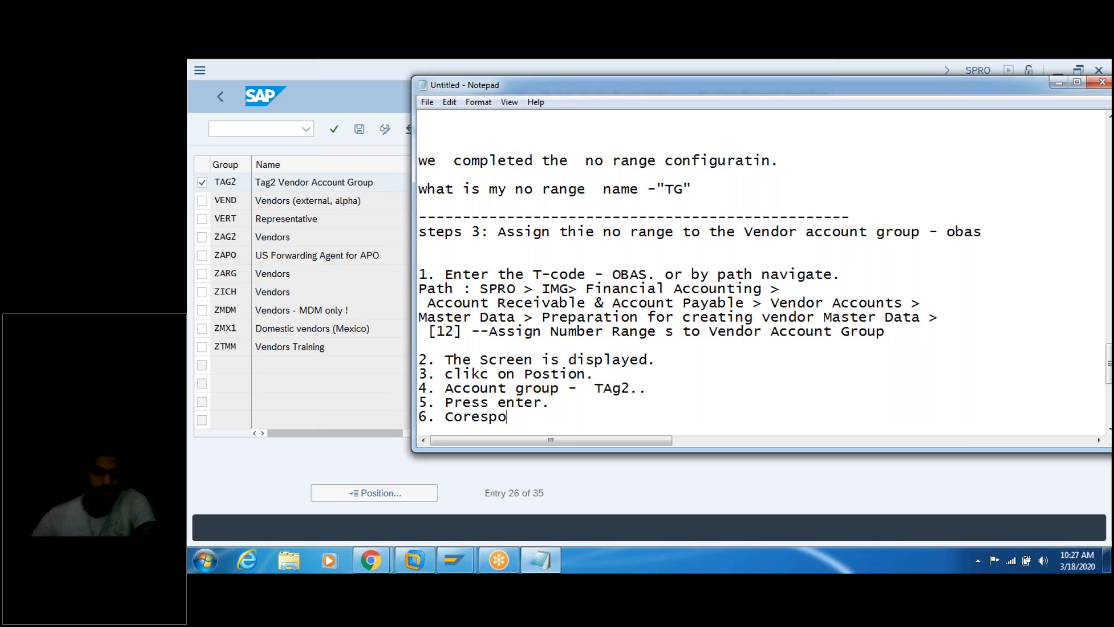
{"action": "type", "text": "nding to the "}
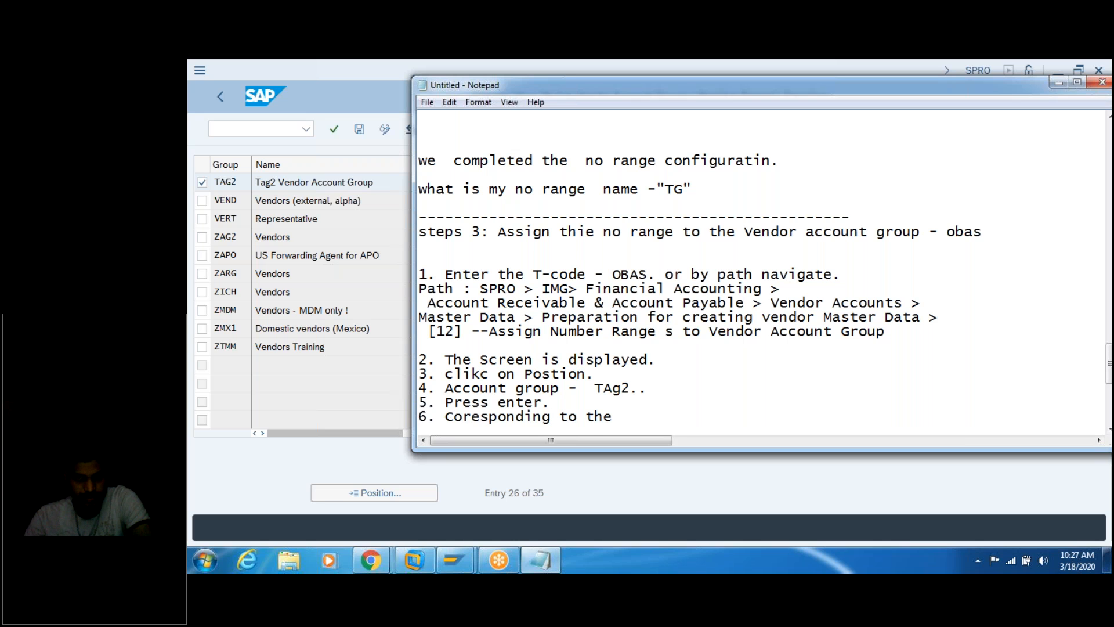
{"action": "type", "text": "A"}
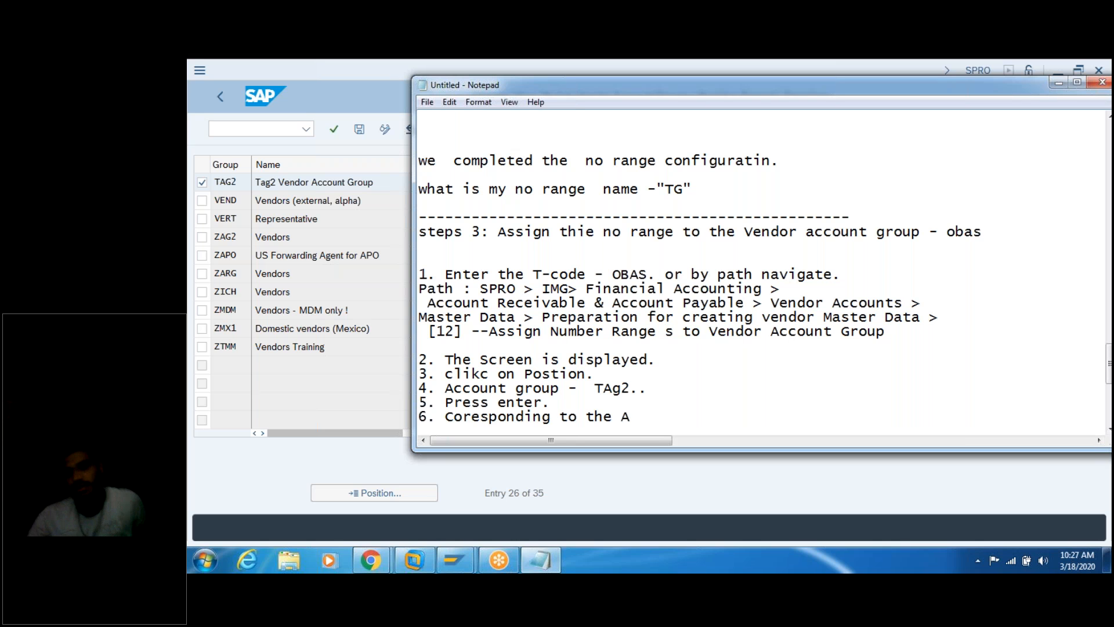
{"action": "key", "text": "BackSpace"}
{"action": "type", "text": "vendor"}
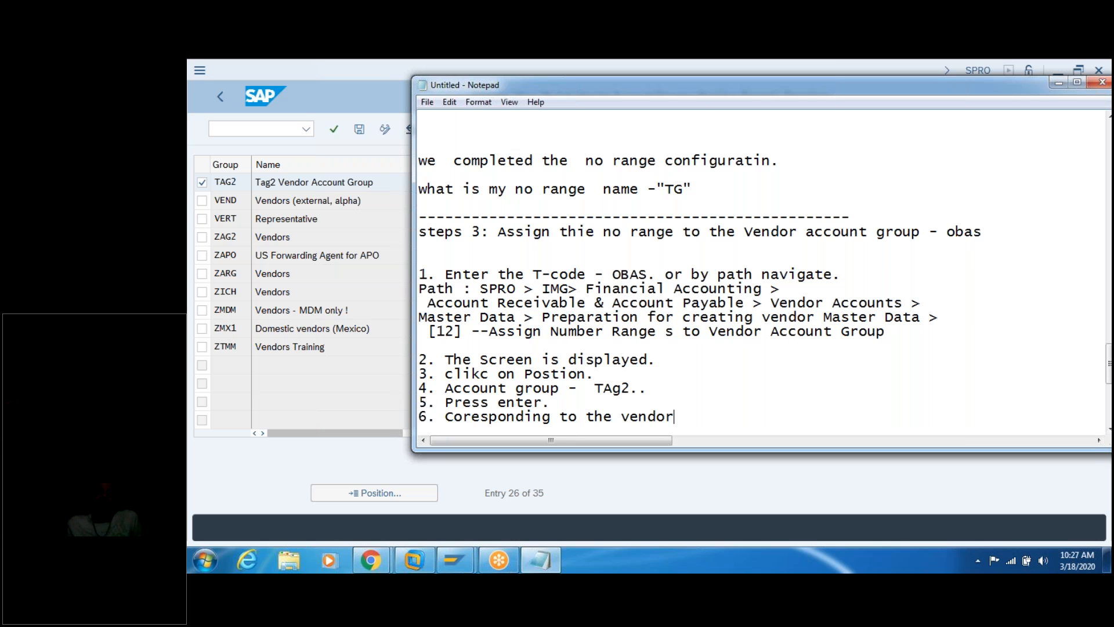
{"action": "type", "text": " accoun"}
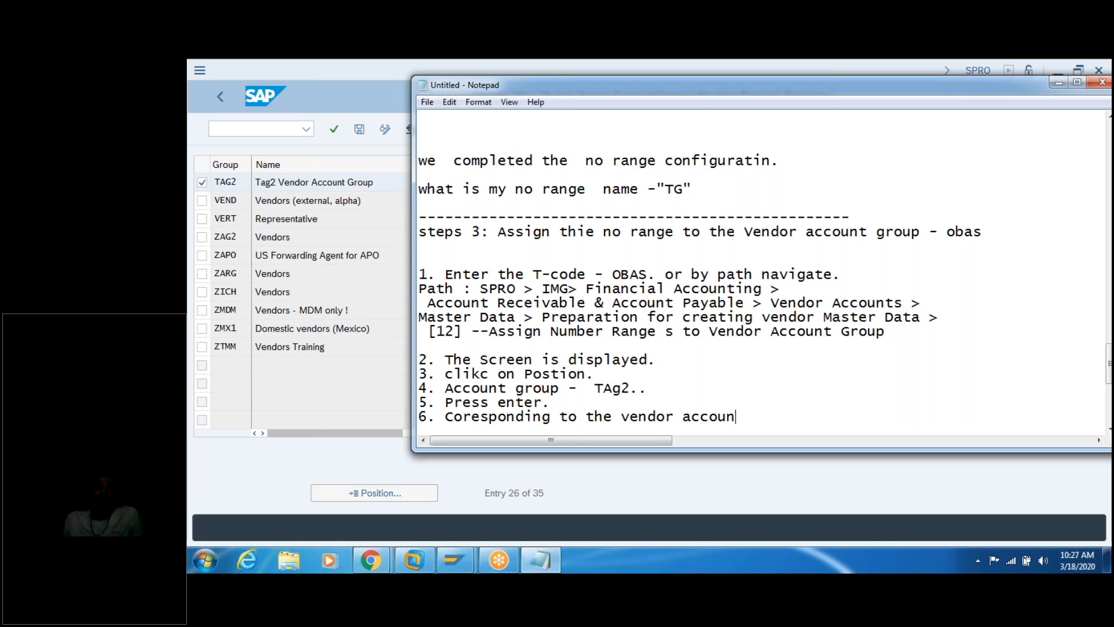
{"action": "type", "text": "t group that "}
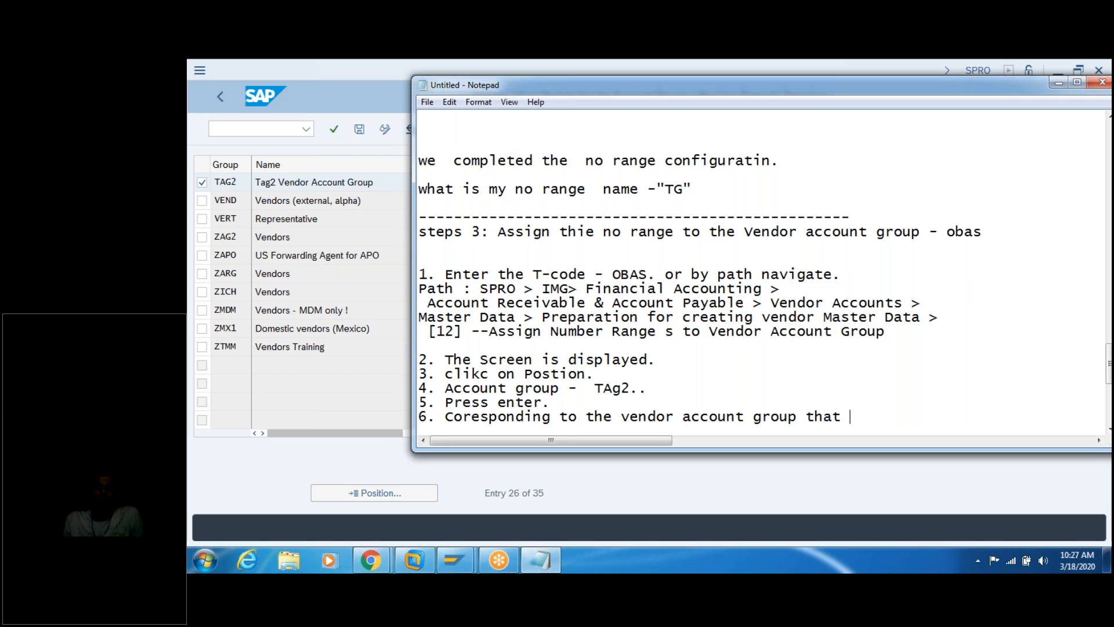
{"action": "type", "text": "you created u need to assign the"}
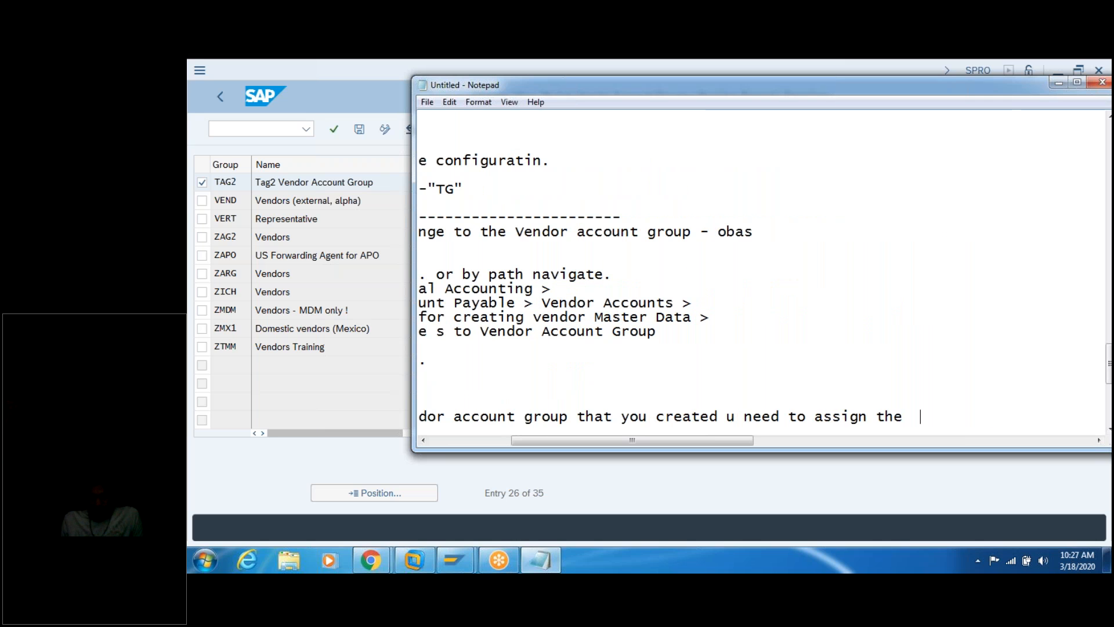
{"action": "key", "text": "Return"}
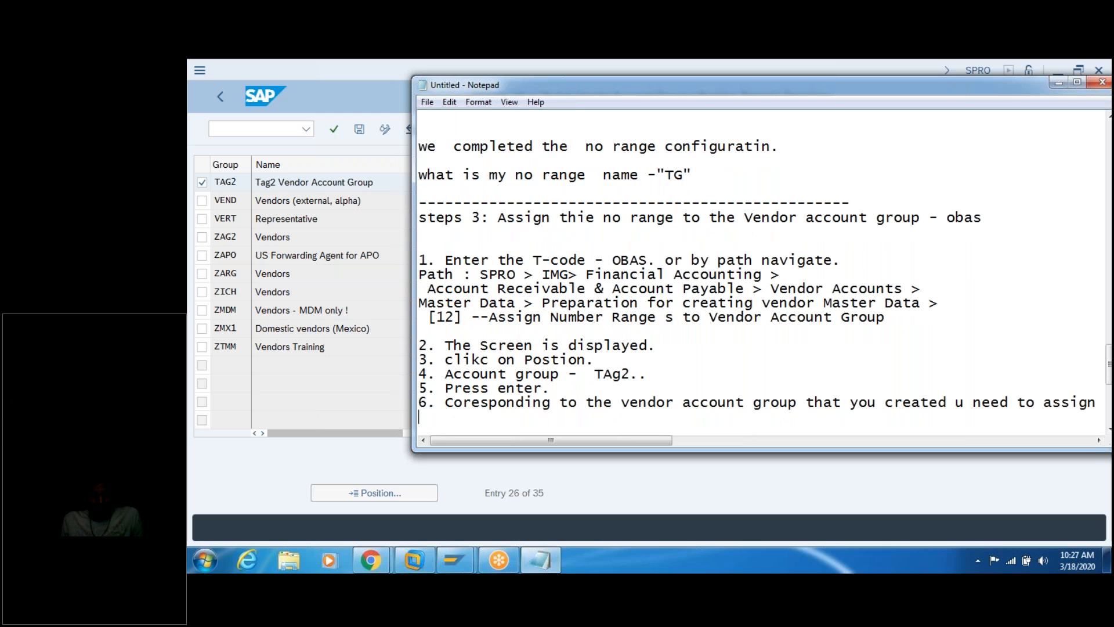
{"action": "type", "text": "no range that "}
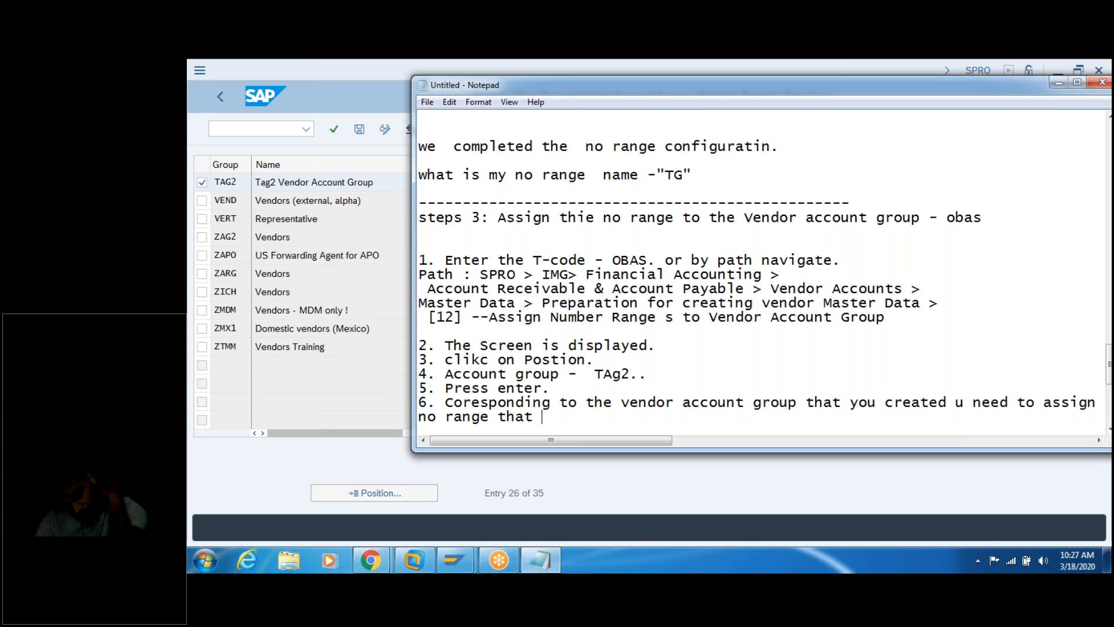
{"action": "type", "text": " you create"}
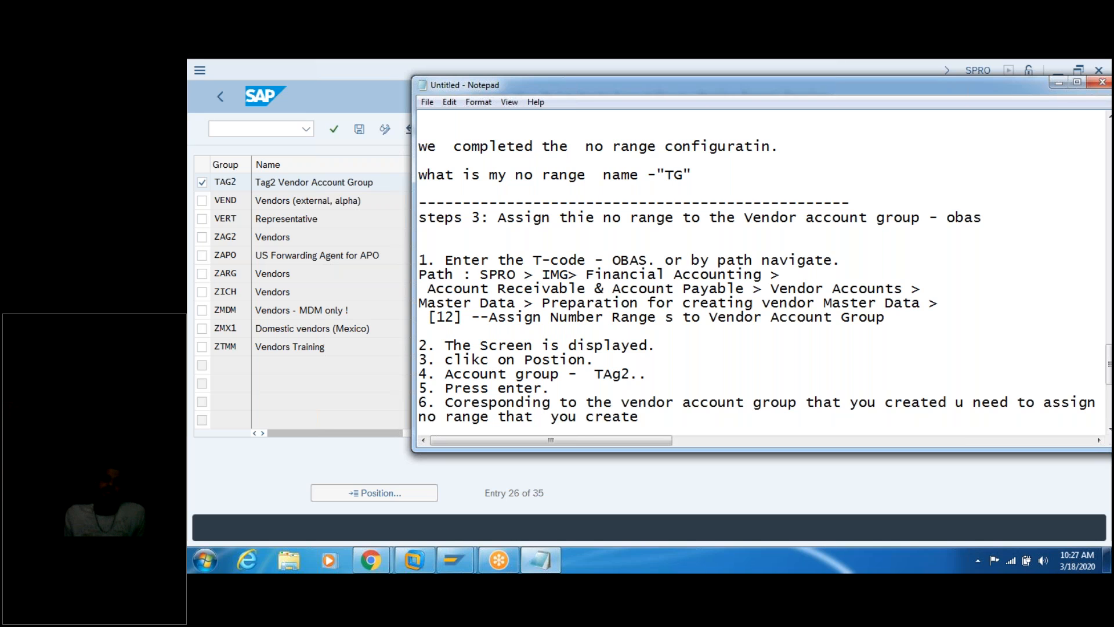
{"action": "type", "text": " [ step2"}
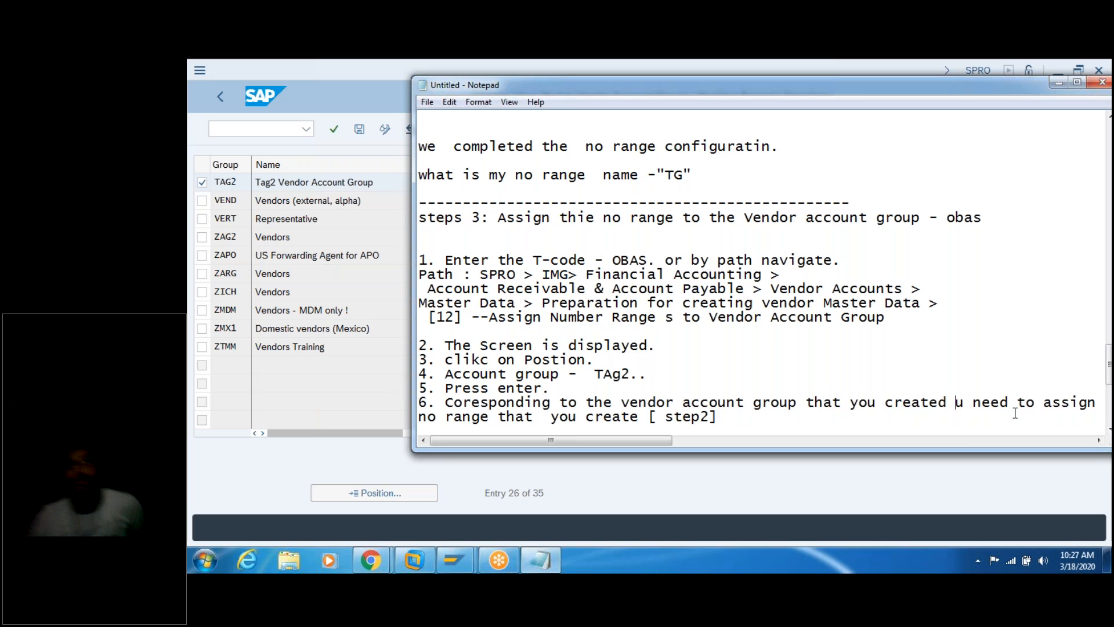
{"action": "left_click", "coordinate": [955, 402]}
{"action": "type", "text": "[step1"}
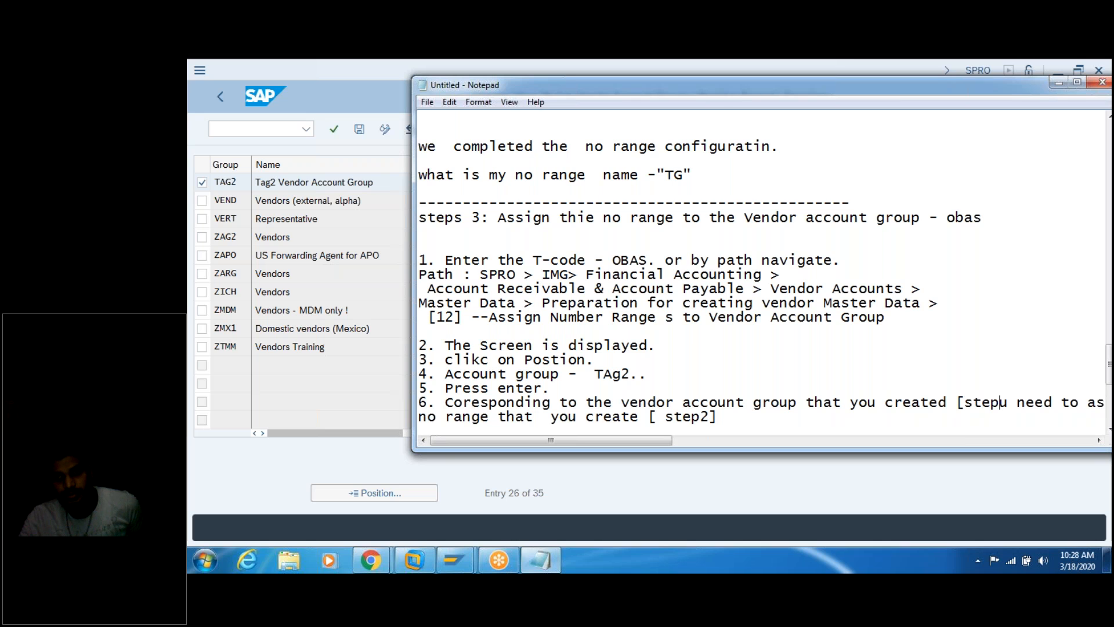
{"action": "type", "text": " ]"}
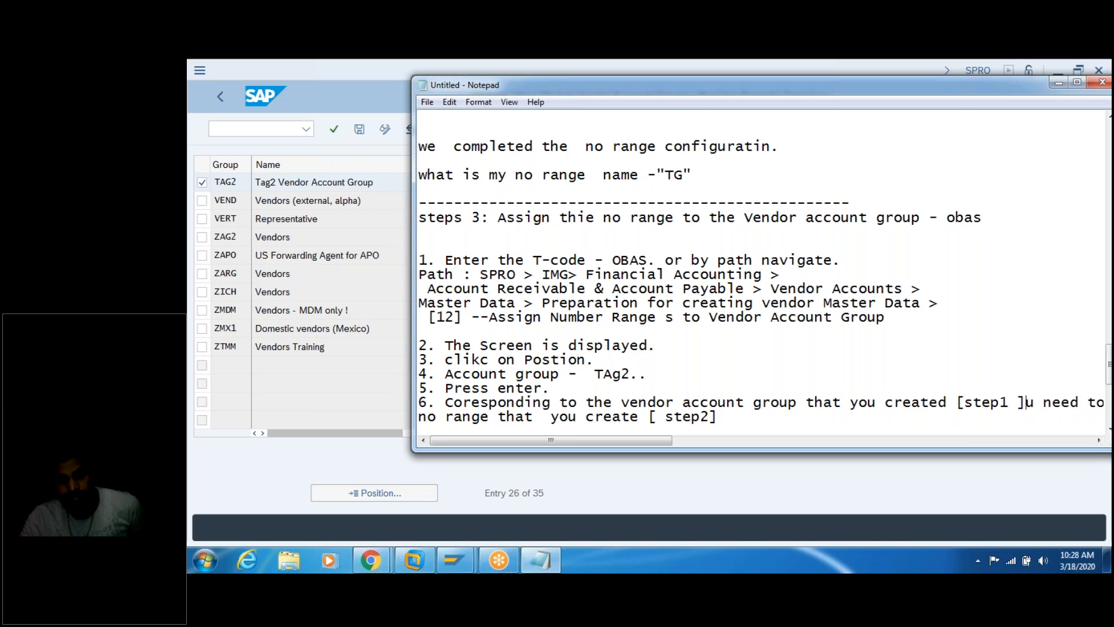
Step: Add '7. Join the step 1 and step2.' and '8. click on SAve,' to the notes
{"action": "key", "text": "Return"}
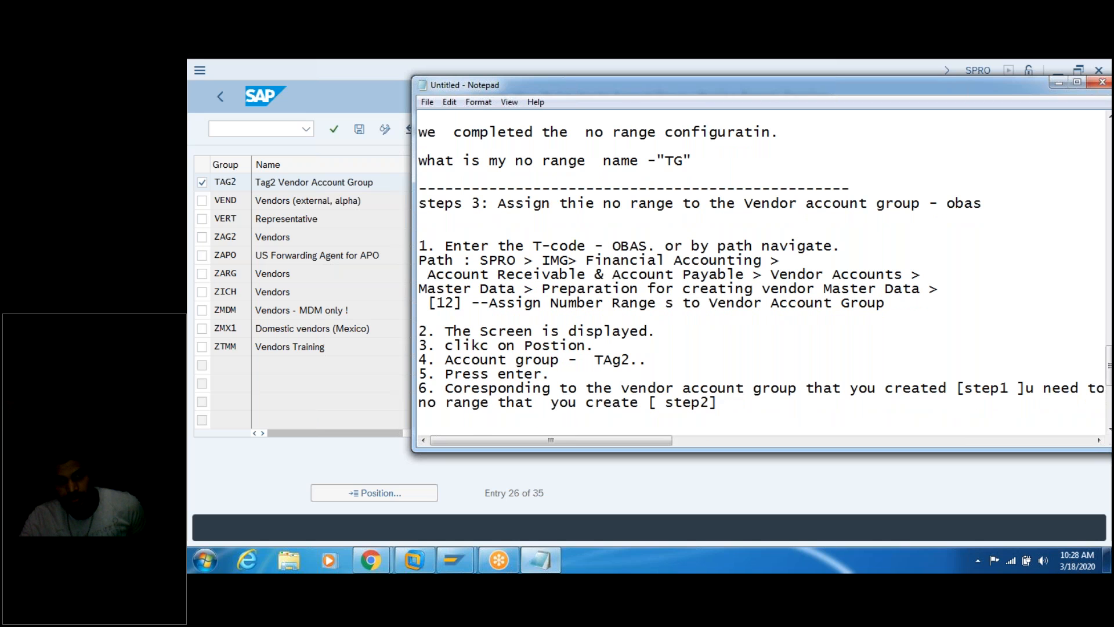
{"action": "key", "text": "Return"}
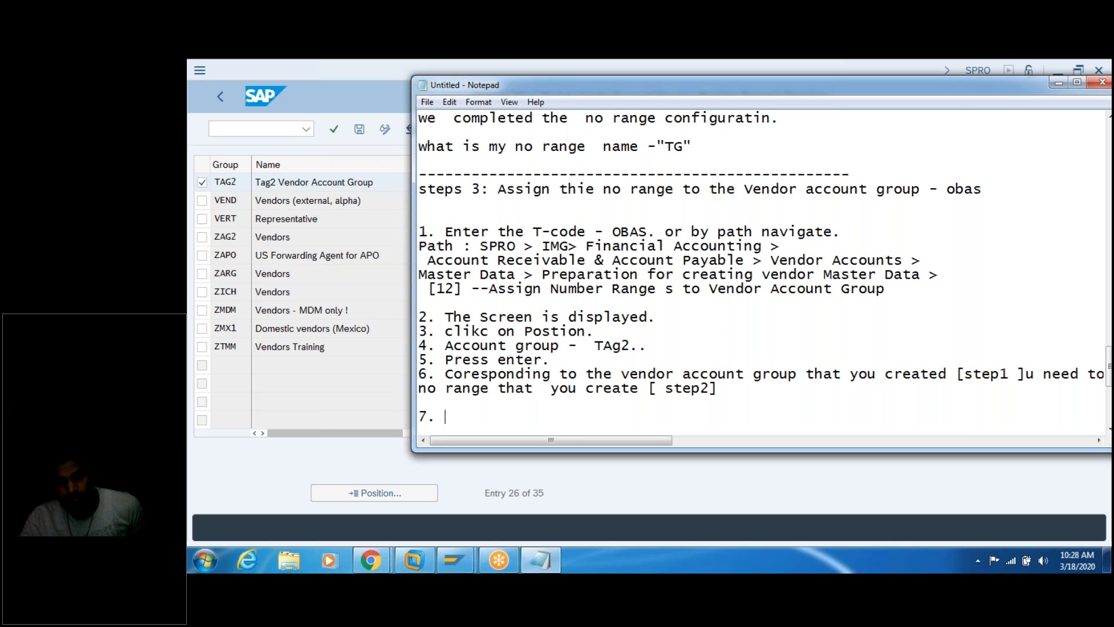
{"action": "type", "text": "7. Join the step "}
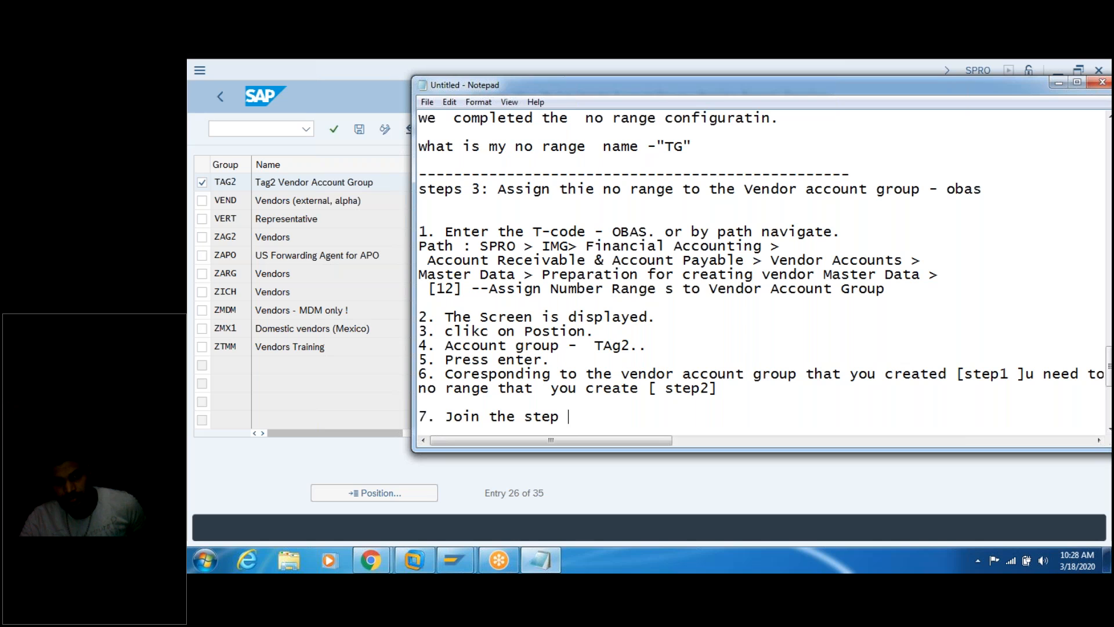
{"action": "type", "text": "1 a"}
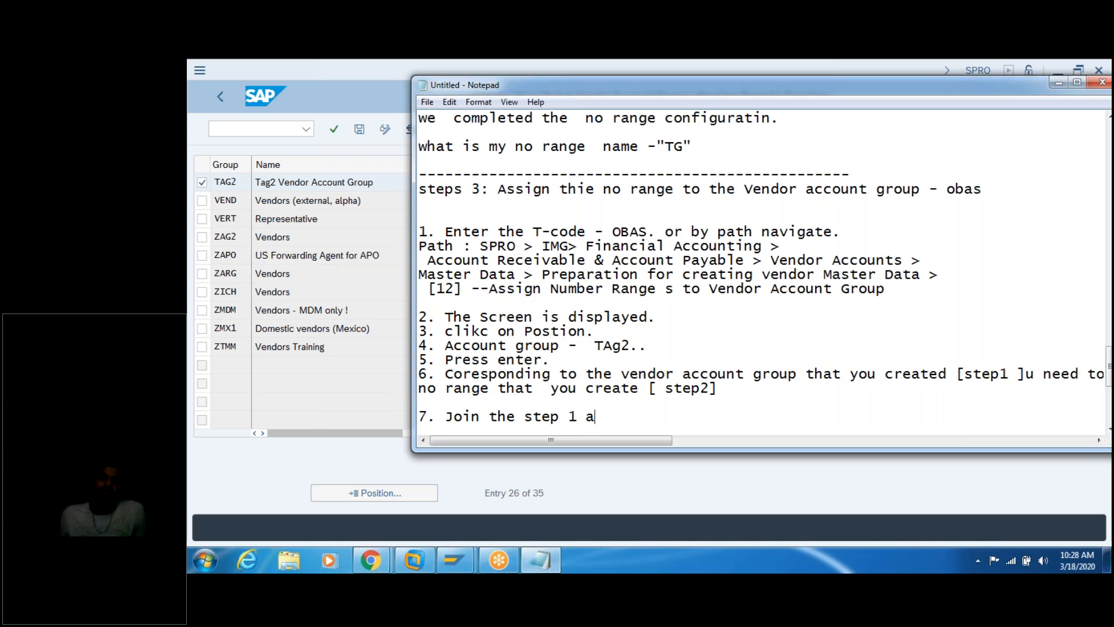
{"action": "type", "text": "nd ste"}
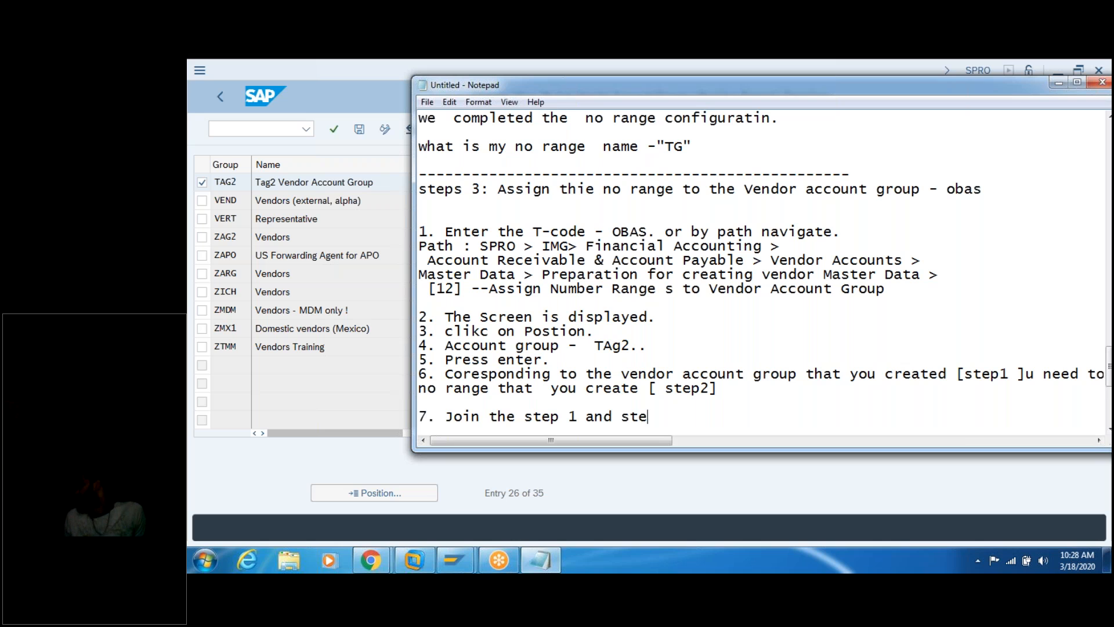
{"action": "type", "text": "p2."}
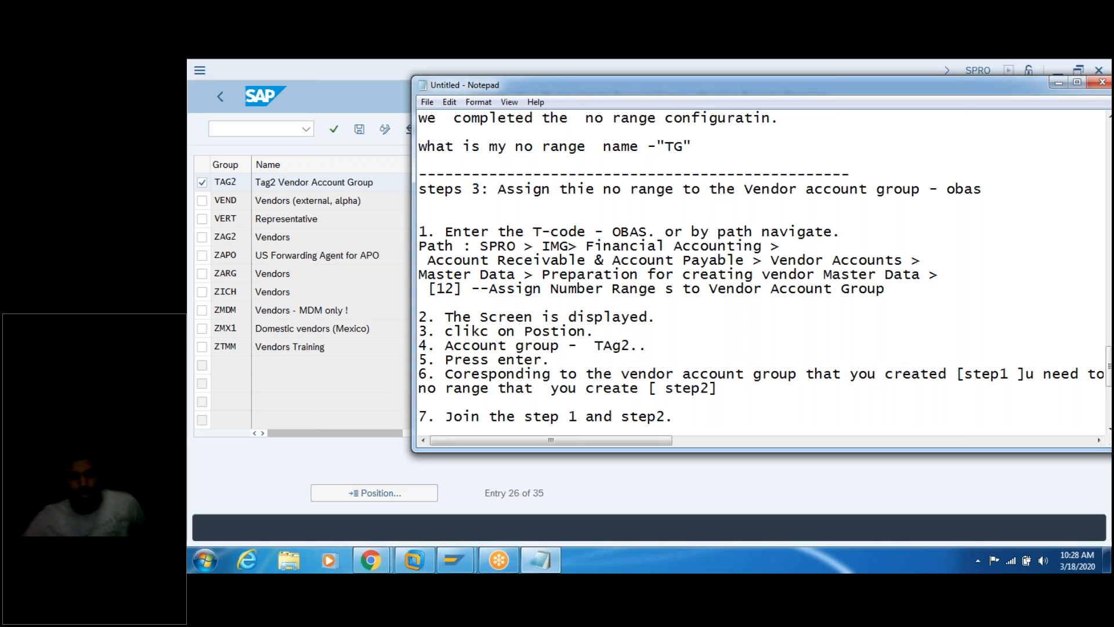
{"action": "key", "text": "Return"}
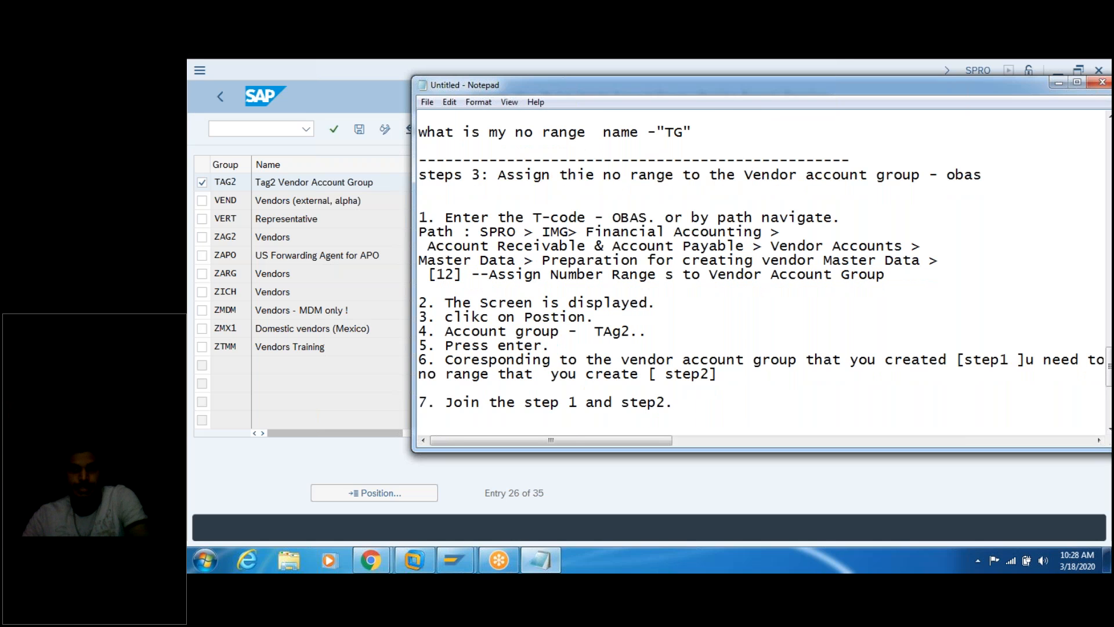
{"action": "key", "text": "Return"}
{"action": "key", "text": "Up"}
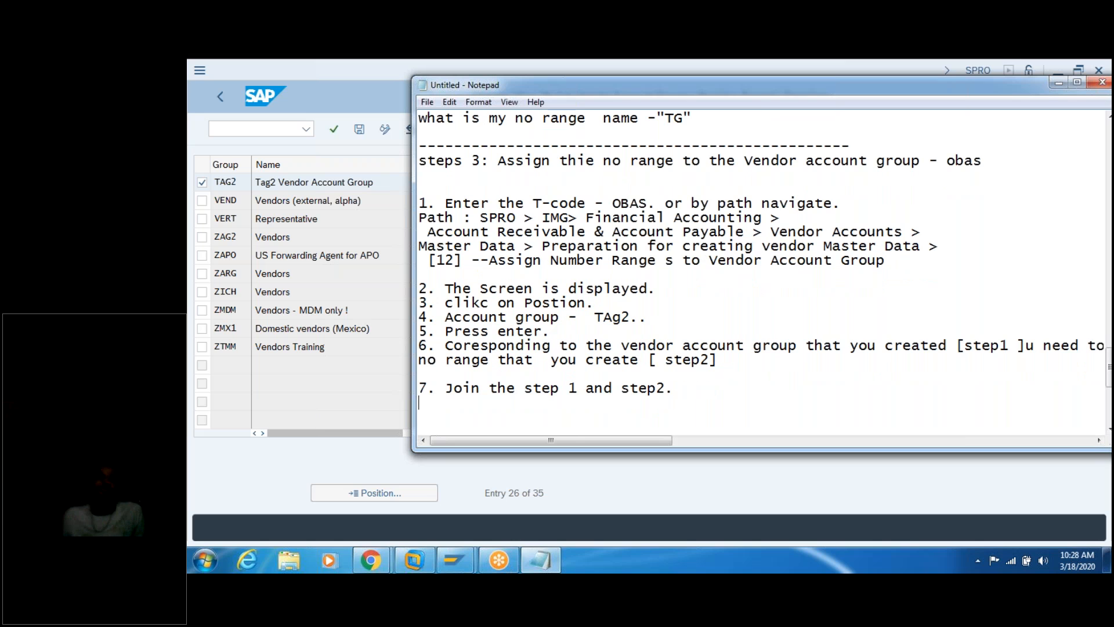
{"action": "type", "text": "8. cli"}
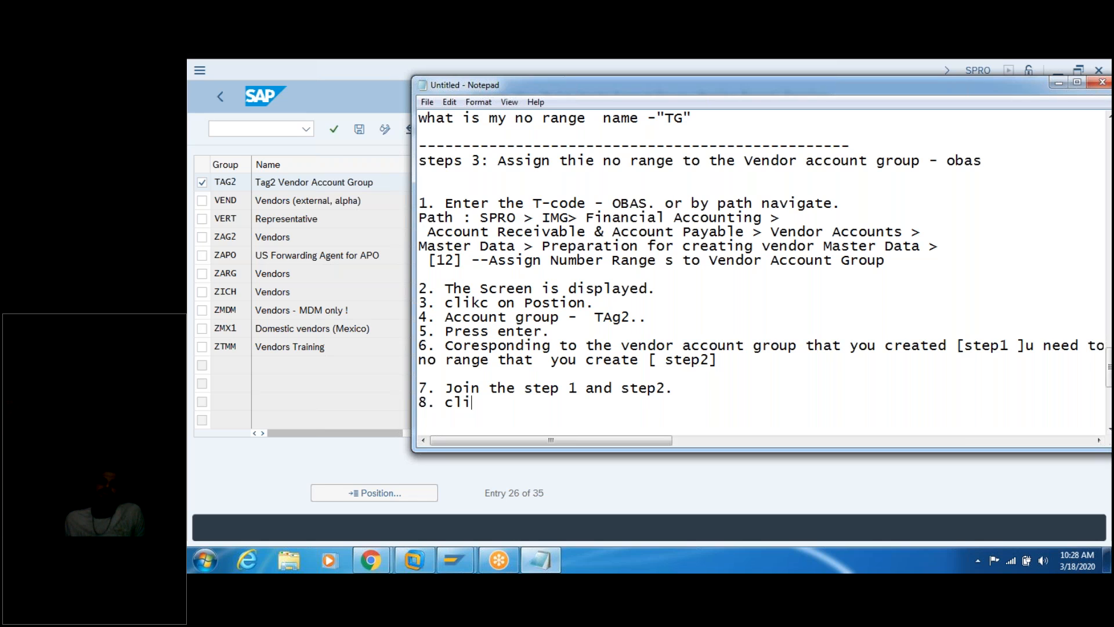
{"action": "type", "text": "ck on SAve,"}
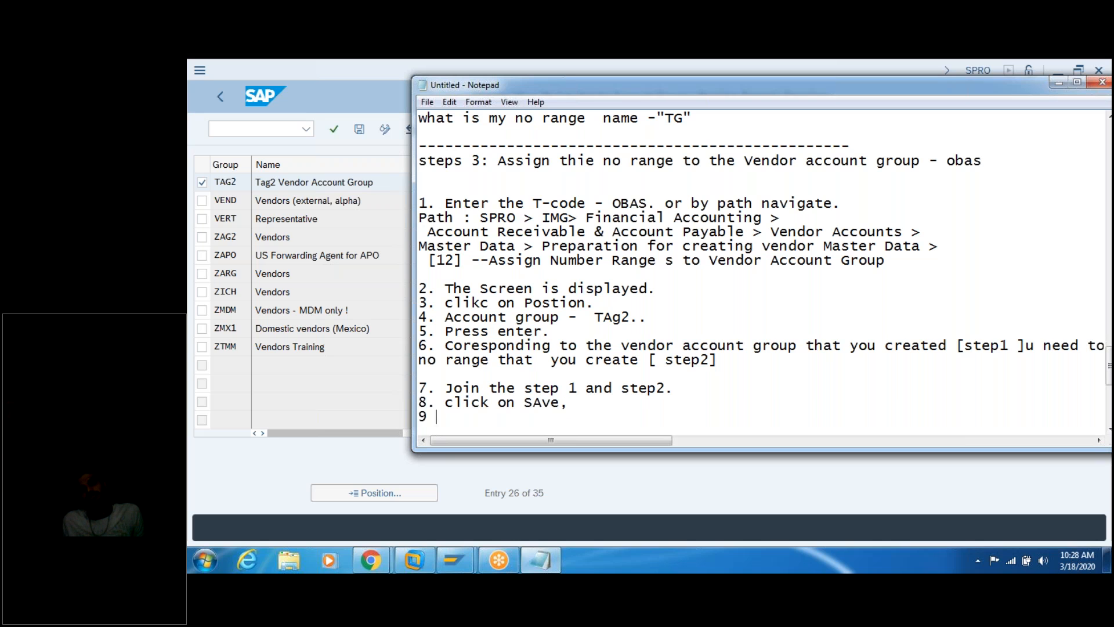
{"action": "type", "text": " 9"}
Step: Save the TAG2 account group's assignment to number range TG under customizing request ECCK900004
{"action": "left_click", "coordinate": [376, 75]}
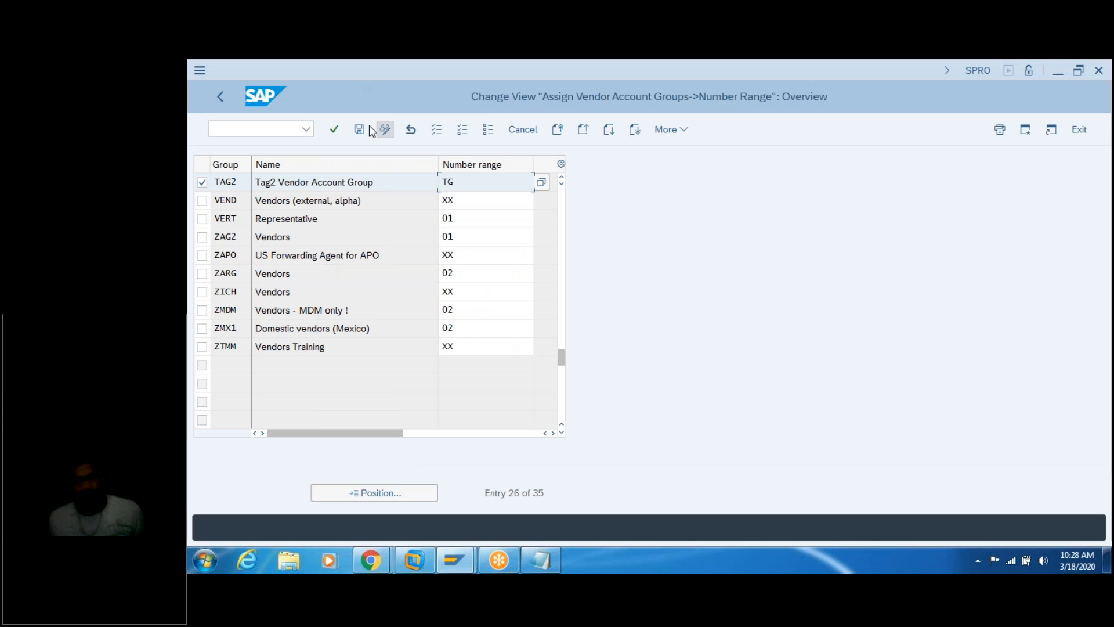
{"action": "left_click", "coordinate": [359, 129]}
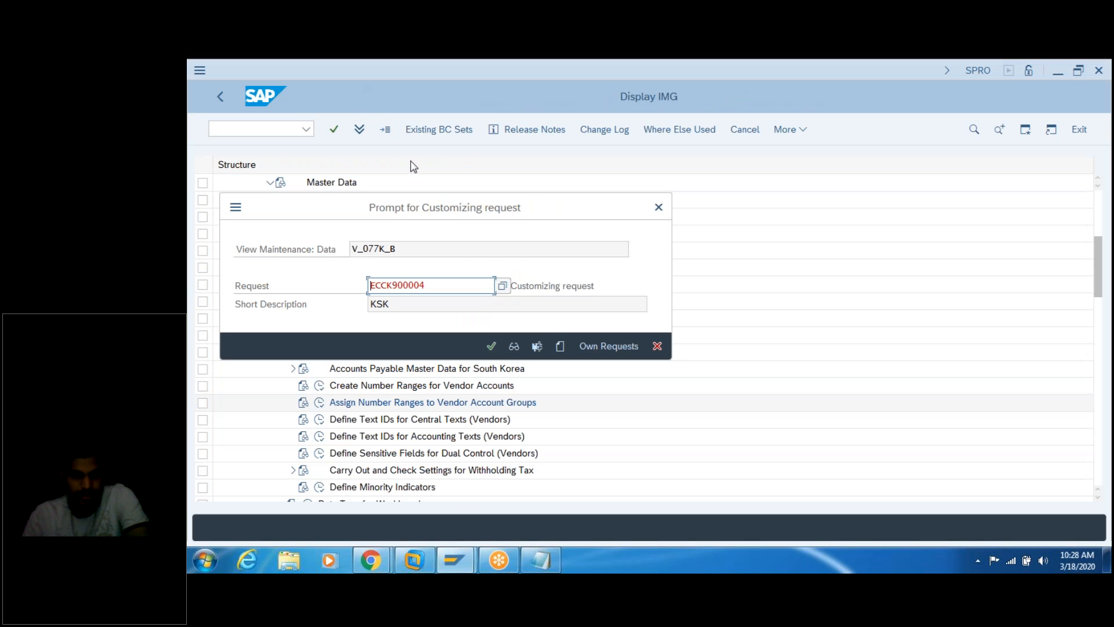
{"action": "left_click", "coordinate": [491, 346]}
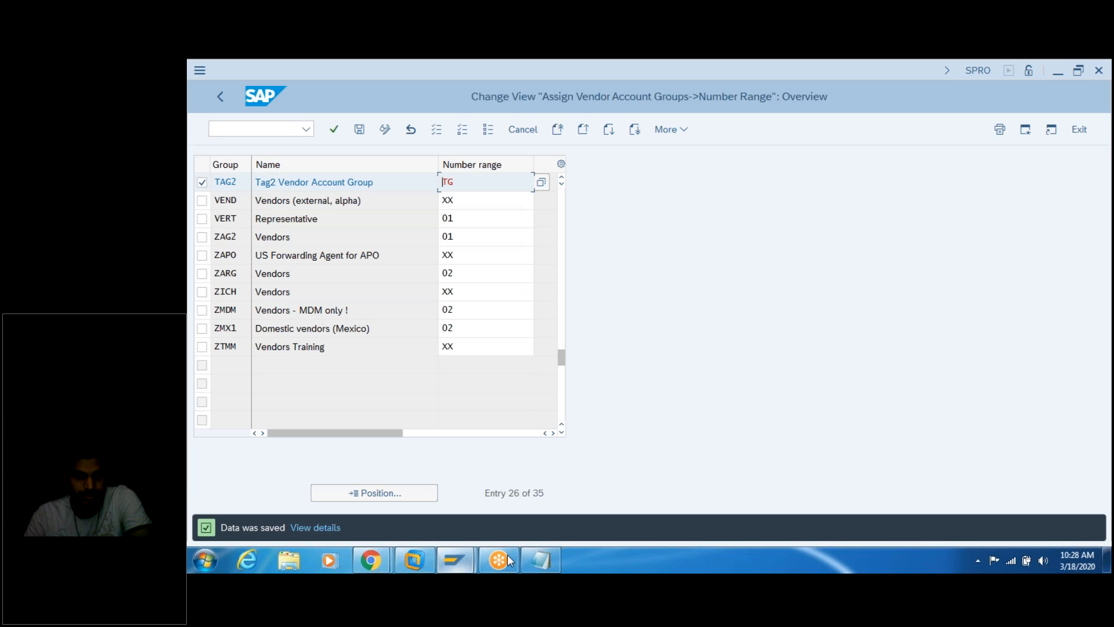
{"action": "left_click", "coordinate": [540, 559]}
Step: Finish note step 9 with 'Press enter .' and remove a stray '10.' on the next line
{"action": "type", "text": "Press ente"}
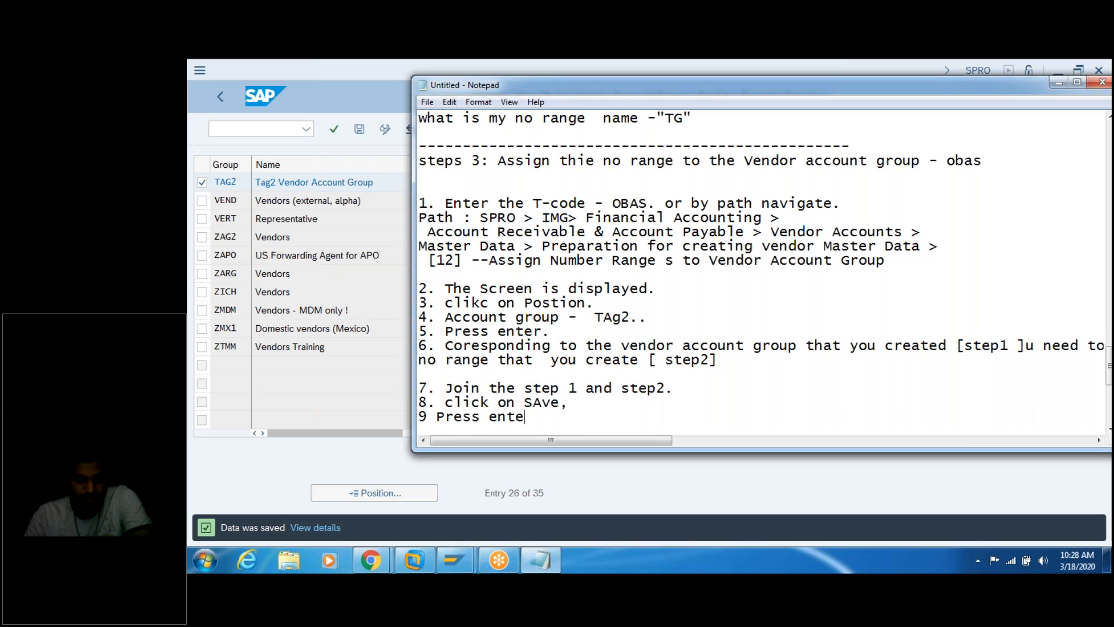
{"action": "type", "text": "r ."}
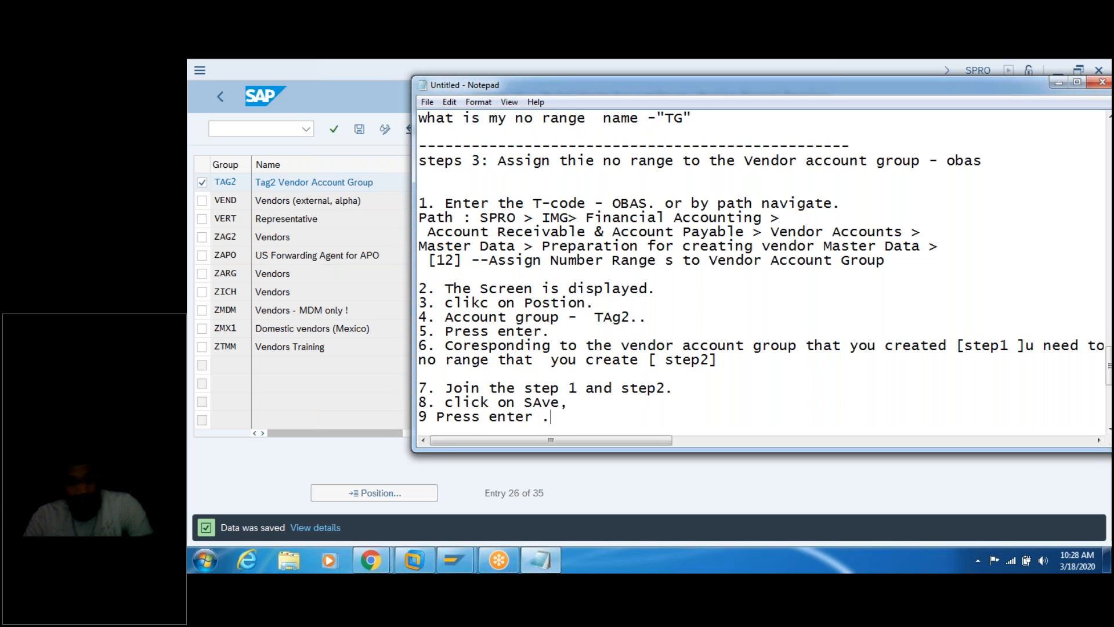
{"action": "key", "text": "Return"}
{"action": "type", "text": "10."}
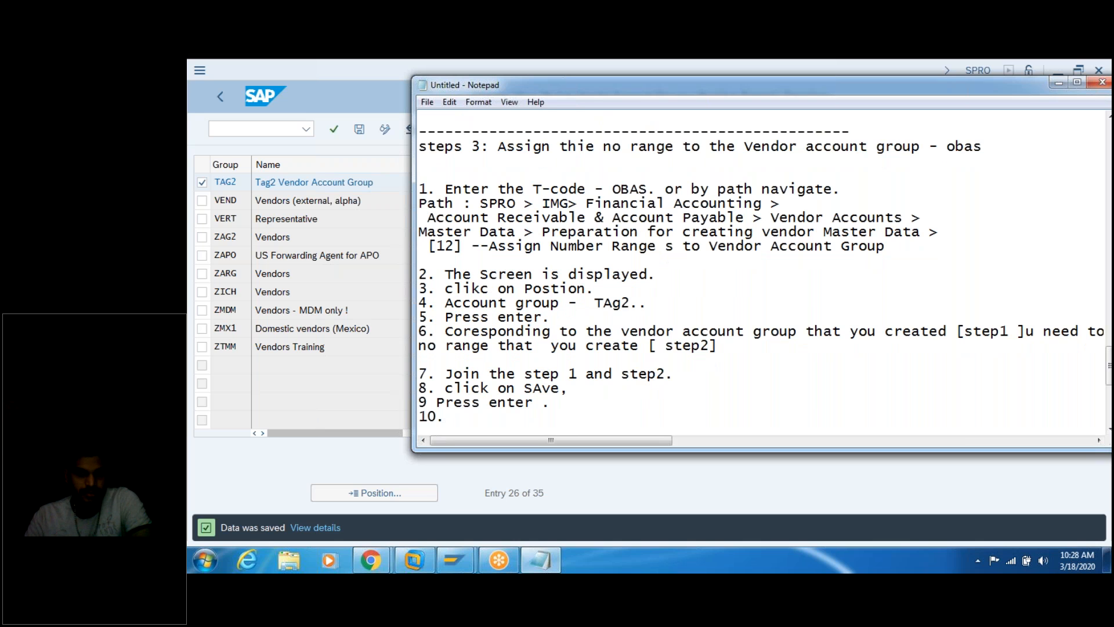
{"action": "key", "text": "BackSpace"}
{"action": "key", "text": "BackSpace"}
Step: Add the note 'Sucessfully we assigned the no range to the VAG'
{"action": "key", "text": "Return"}
{"action": "key", "text": "Return"}
{"action": "type", "text": "Su"}
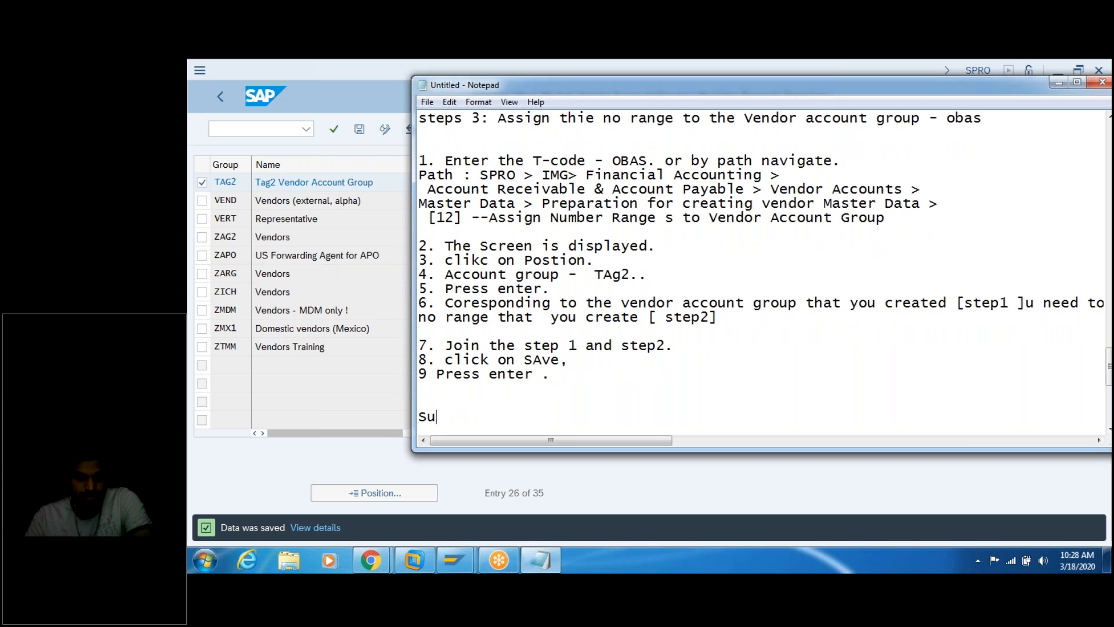
{"action": "type", "text": "cessfully we a"}
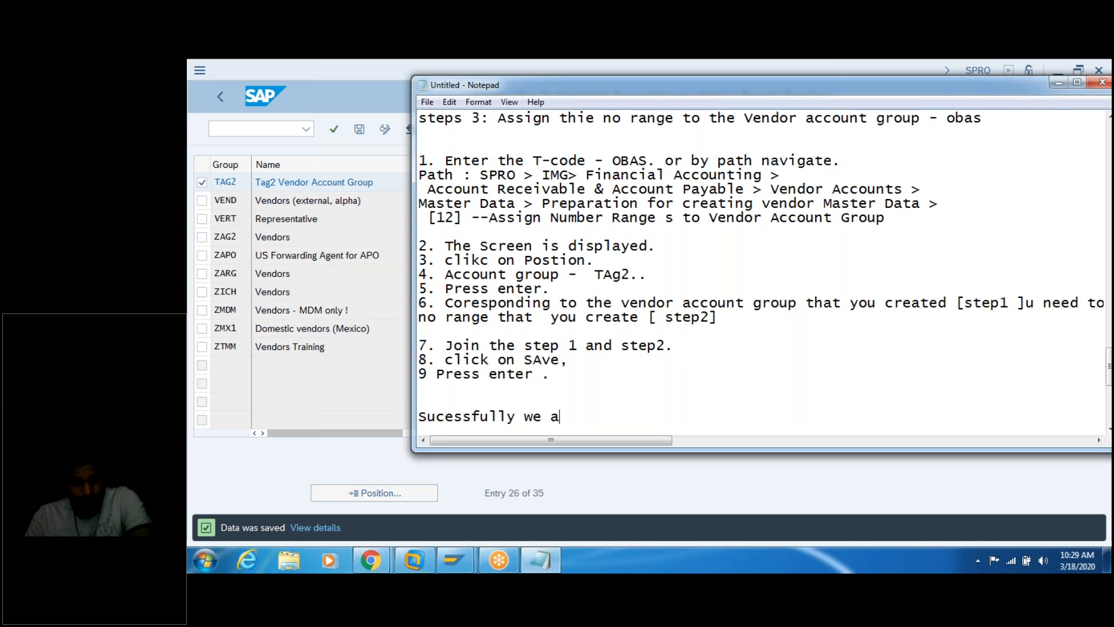
{"action": "type", "text": "ssign the"}
{"action": "key", "text": "BackSpace"}
{"action": "key", "text": "BackSpace"}
{"action": "key", "text": "BackSpace"}
{"action": "key", "text": "BackSpace"}
{"action": "key", "text": "BackSpace"}
{"action": "key", "text": "BackSpace"}
{"action": "type", "text": "e assig"}
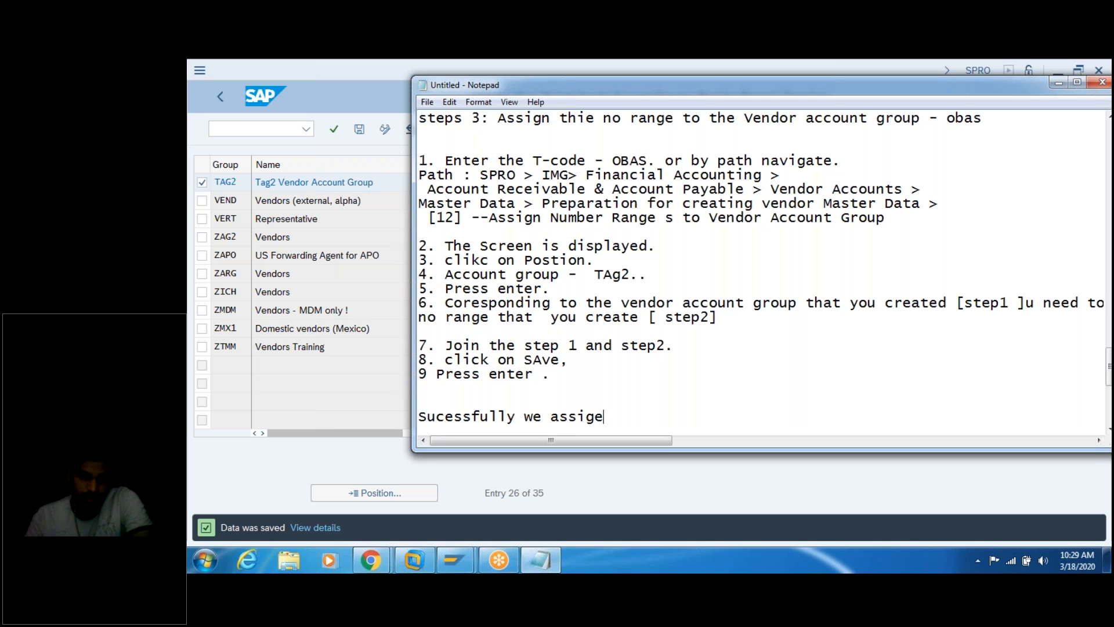
{"action": "type", "text": "ned the nio"}
{"action": "key", "text": "BackSpace"}
{"action": "key", "text": "BackSpace"}
{"action": "key", "text": "BackSpace"}
{"action": "type", "text": "o range to the "}
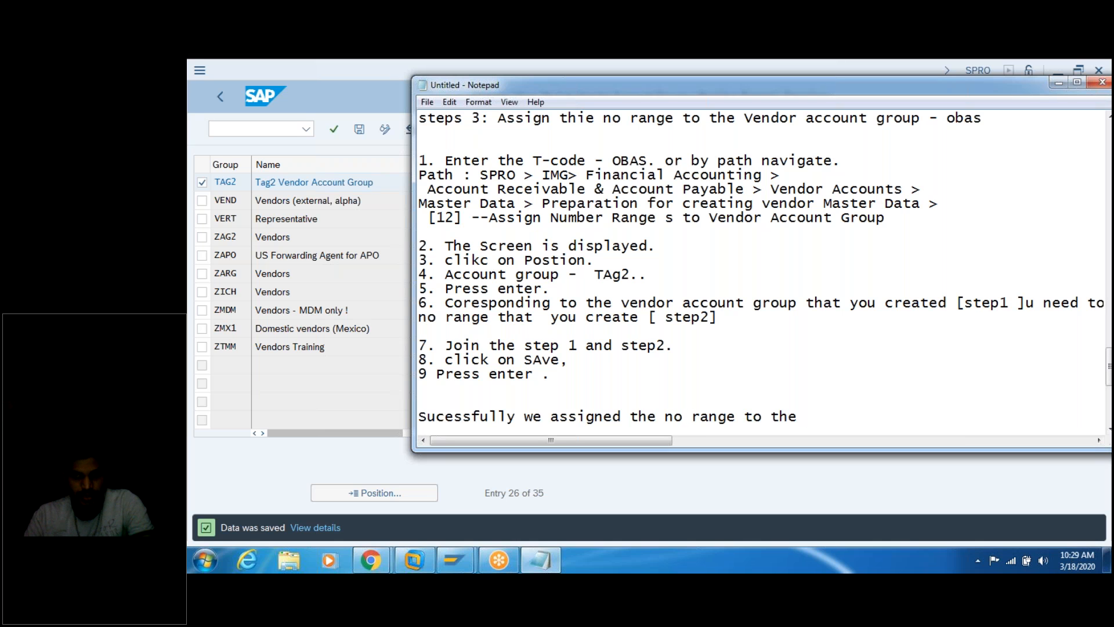
{"action": "type", "text": "VAG."}
Step: Type a dashed separator line below the summary sentence
{"action": "key", "text": "Return"}
{"action": "type", "text": "--------------------------"}
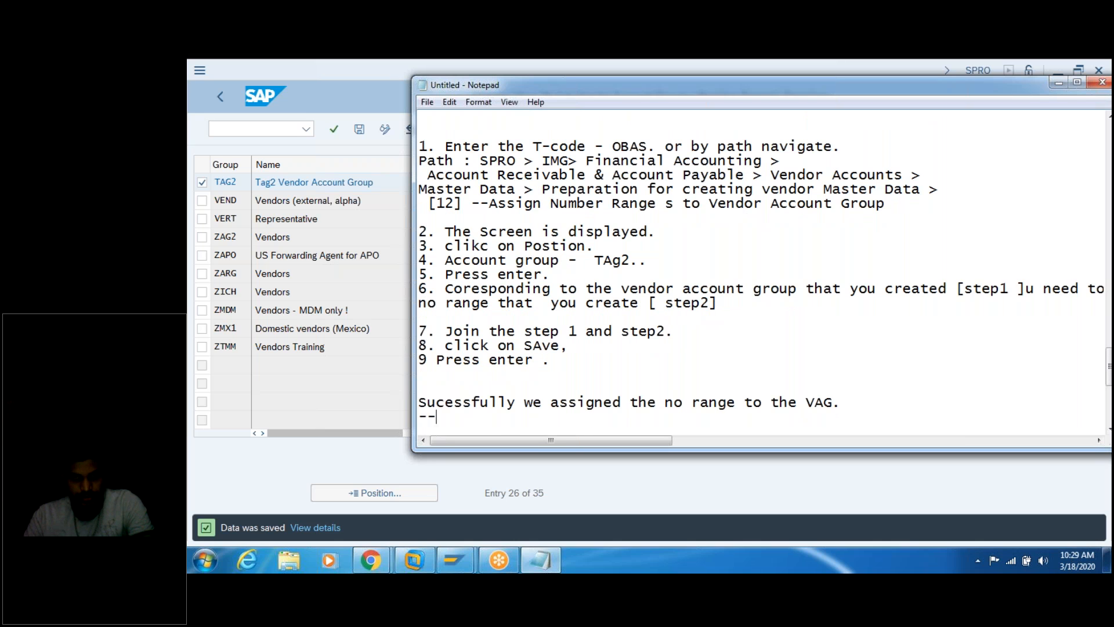
{"action": "type", "text": "-------------------"}
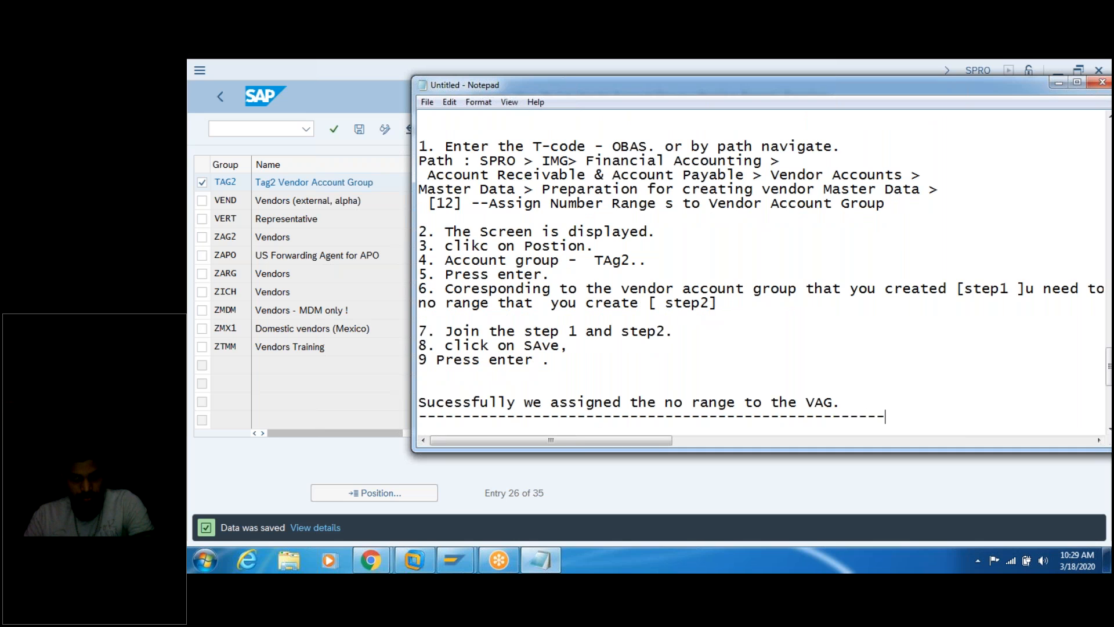
{"action": "type", "text": "-----------"}
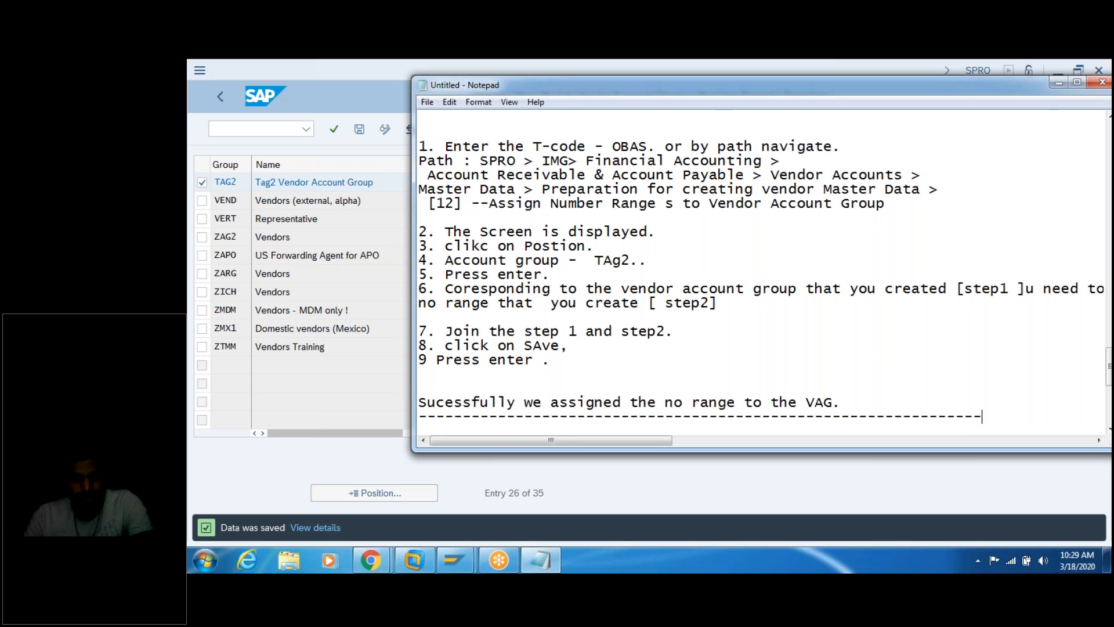
{"action": "key", "text": "Return"}
{"action": "key", "text": "Return"}
{"action": "key", "text": "Return"}
{"action": "key", "text": "Return"}
{"action": "key", "text": "Return"}
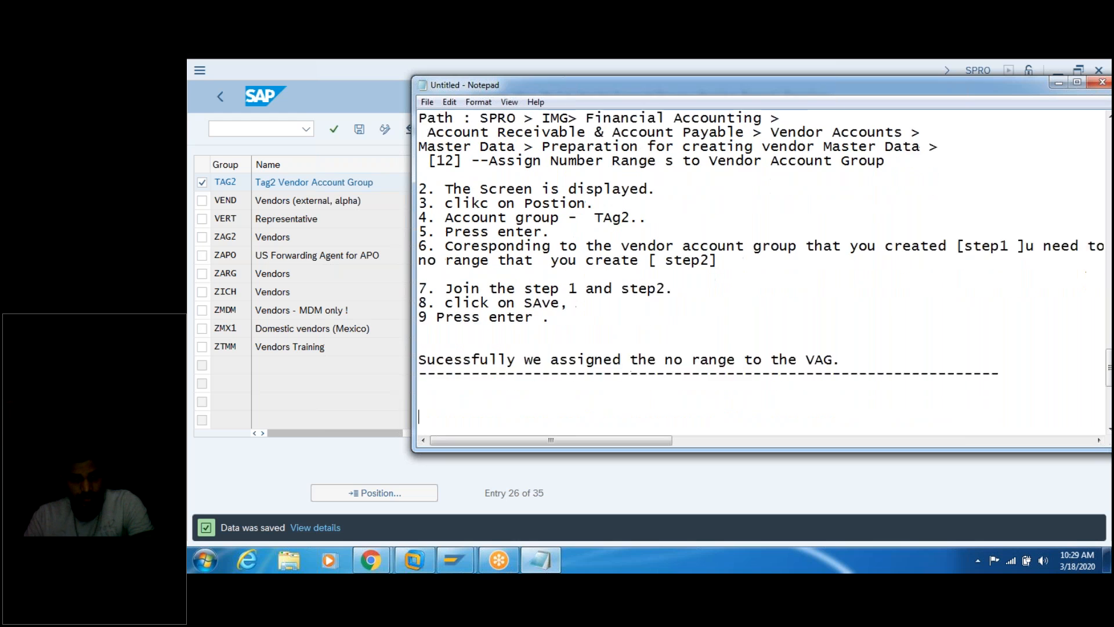
Step: Start a new note line reading 'Create vendor' below the separator
{"action": "key", "text": "Up"}
{"action": "key", "text": "Up"}
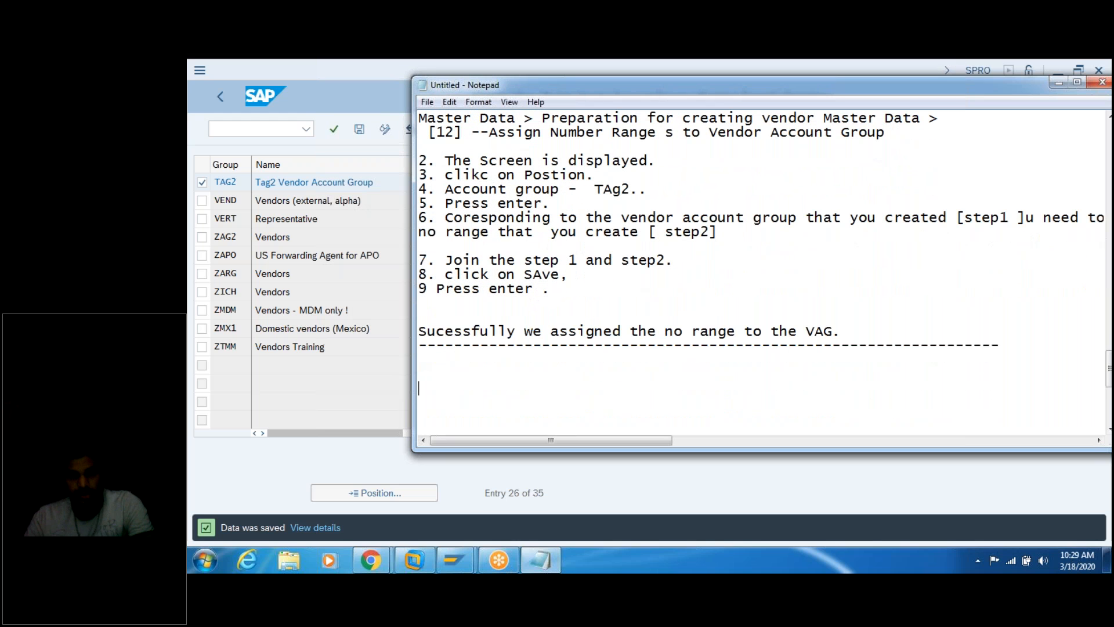
{"action": "type", "text": "Create e"}
{"action": "key", "text": "BackSpace"}
{"action": "key", "text": "BackSpace"}
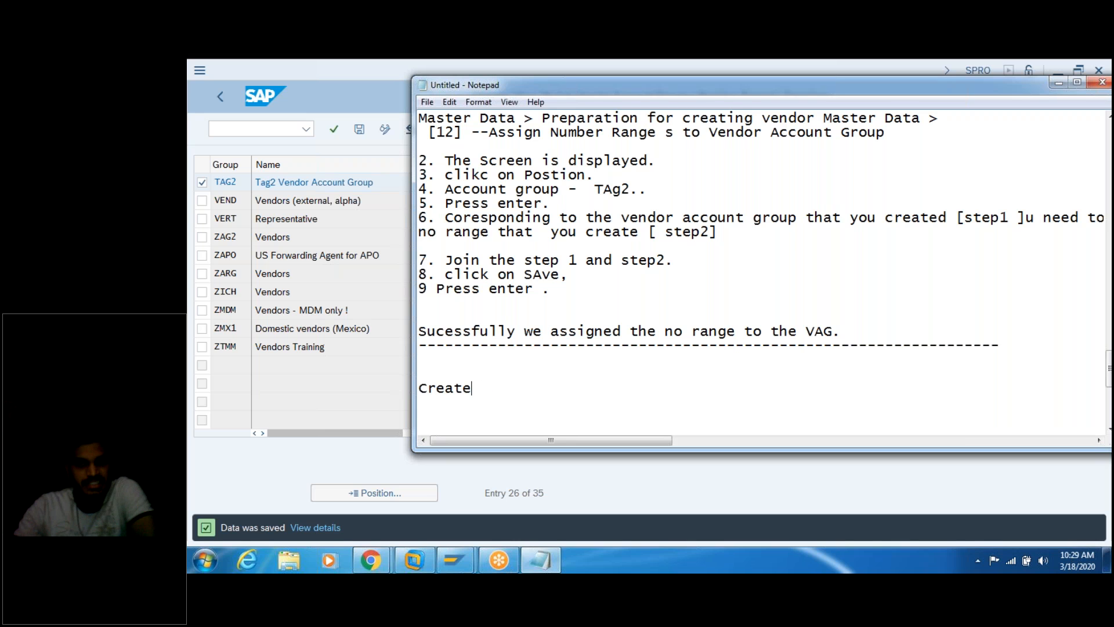
{"action": "type", "text": "vendor-"}
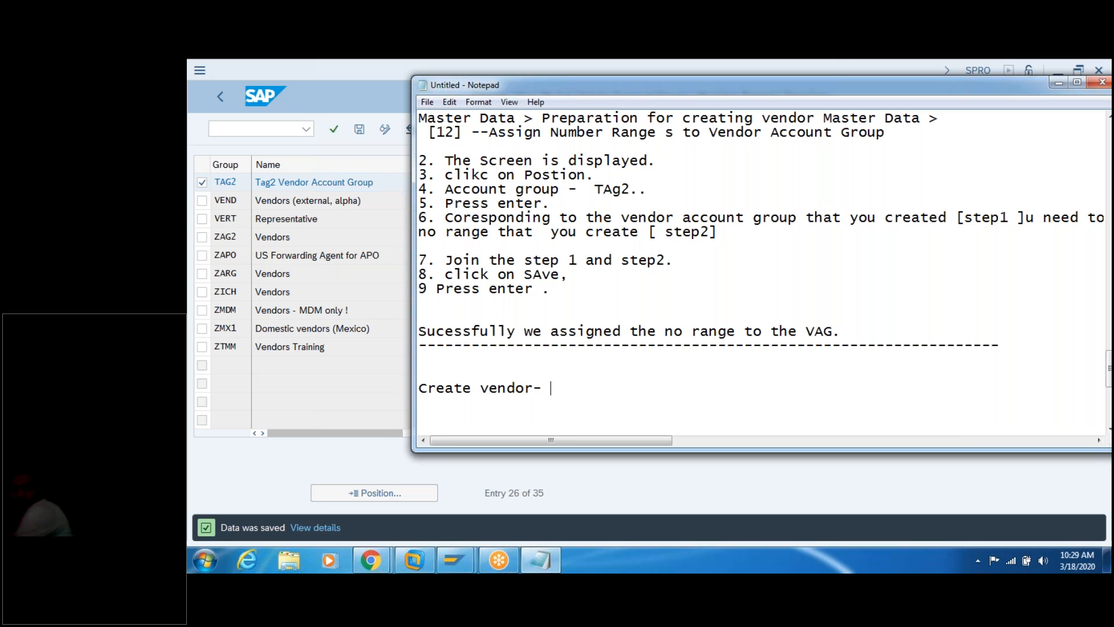
Step: Add 'end user will use this sap system to create the vendors.' above it
{"action": "left_click", "coordinate": [419, 374]}
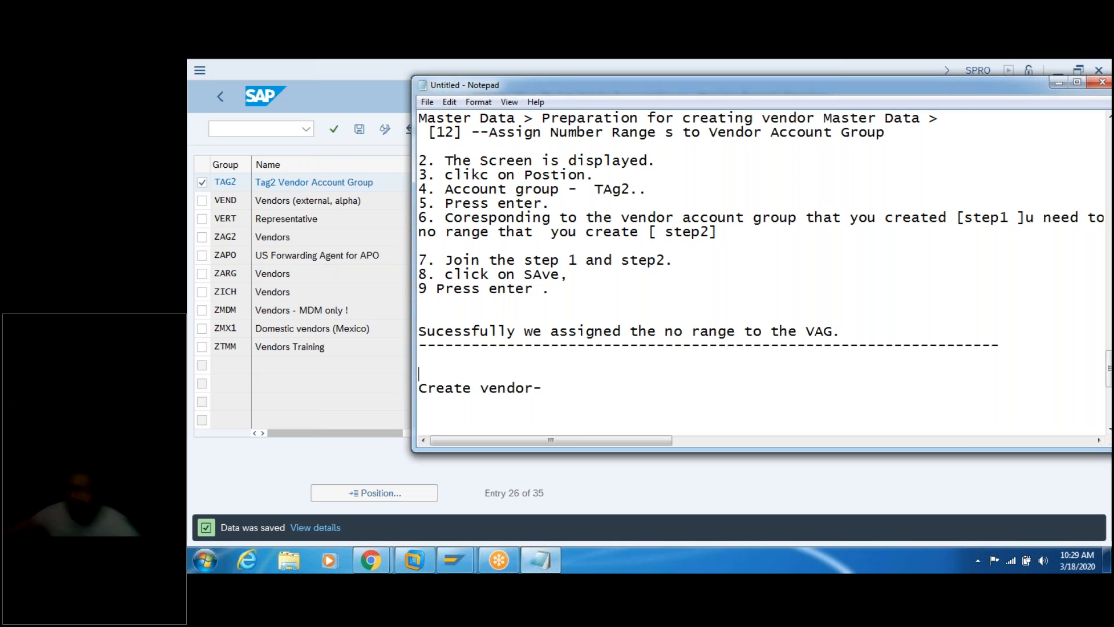
{"action": "type", "text": "end user "}
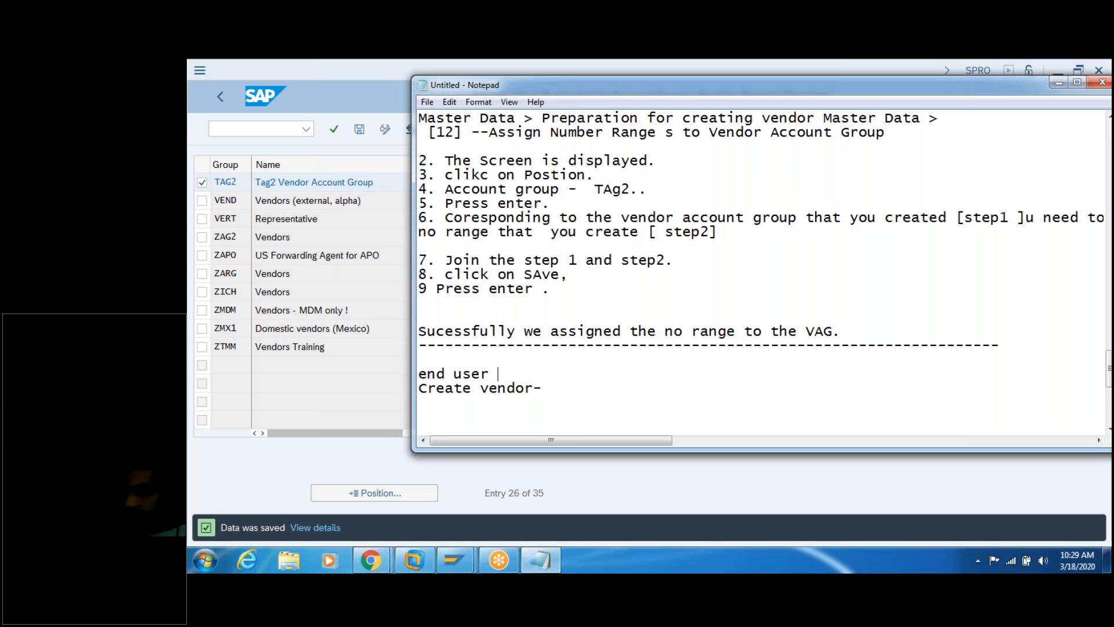
{"action": "type", "text": "will use"}
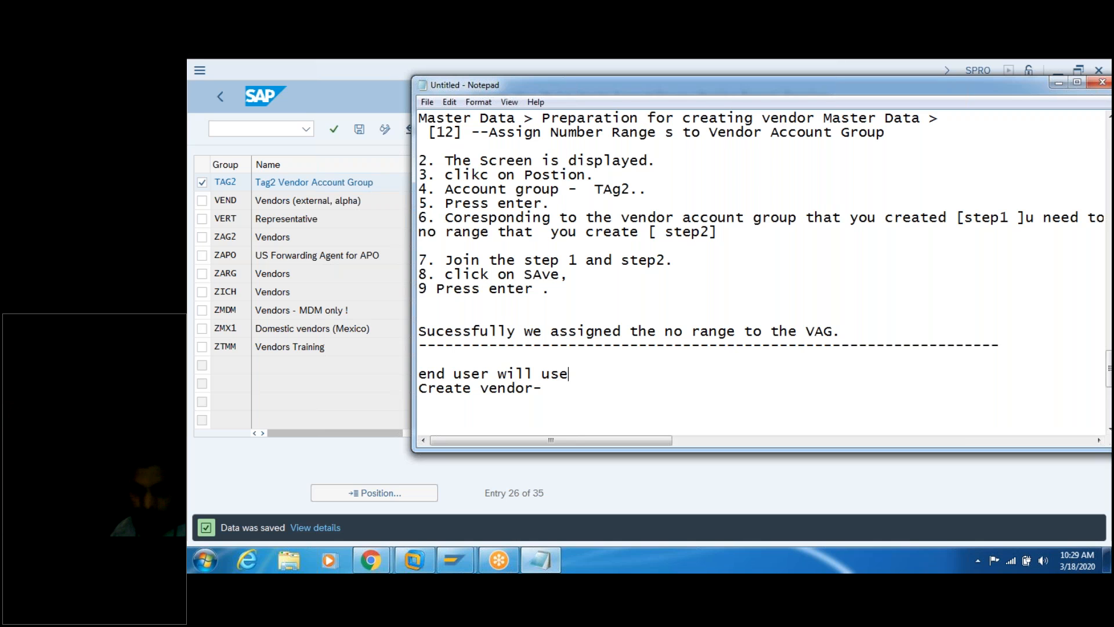
{"action": "type", "text": " this san"}
{"action": "key", "text": "BackSpace"}
{"action": "type", "text": "p system"}
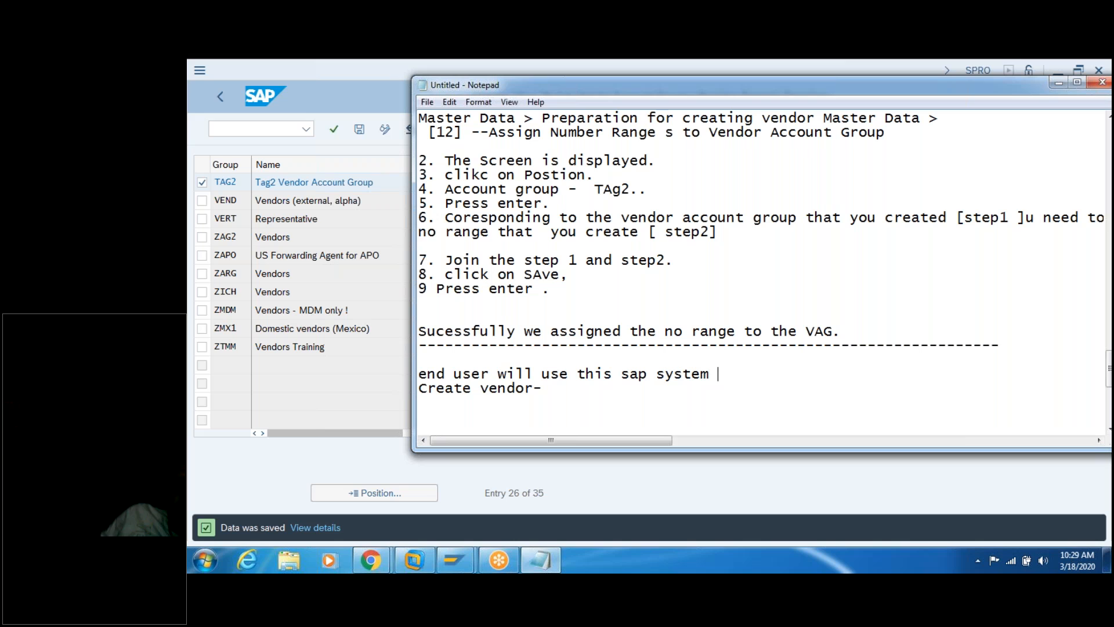
{"action": "type", "text": " to cr"}
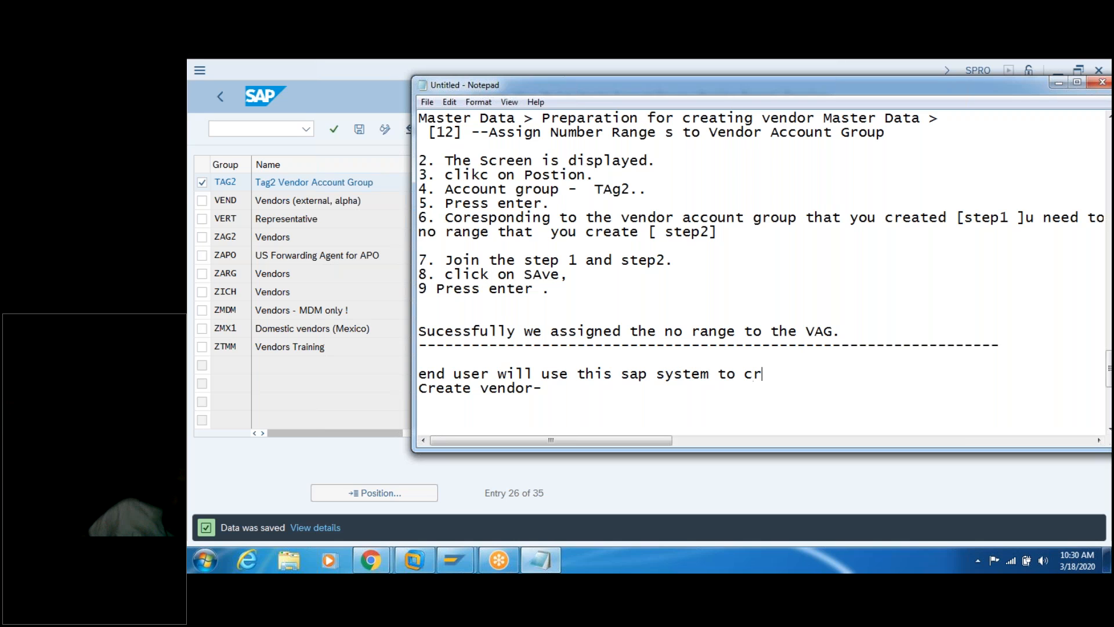
{"action": "type", "text": "eate the"}
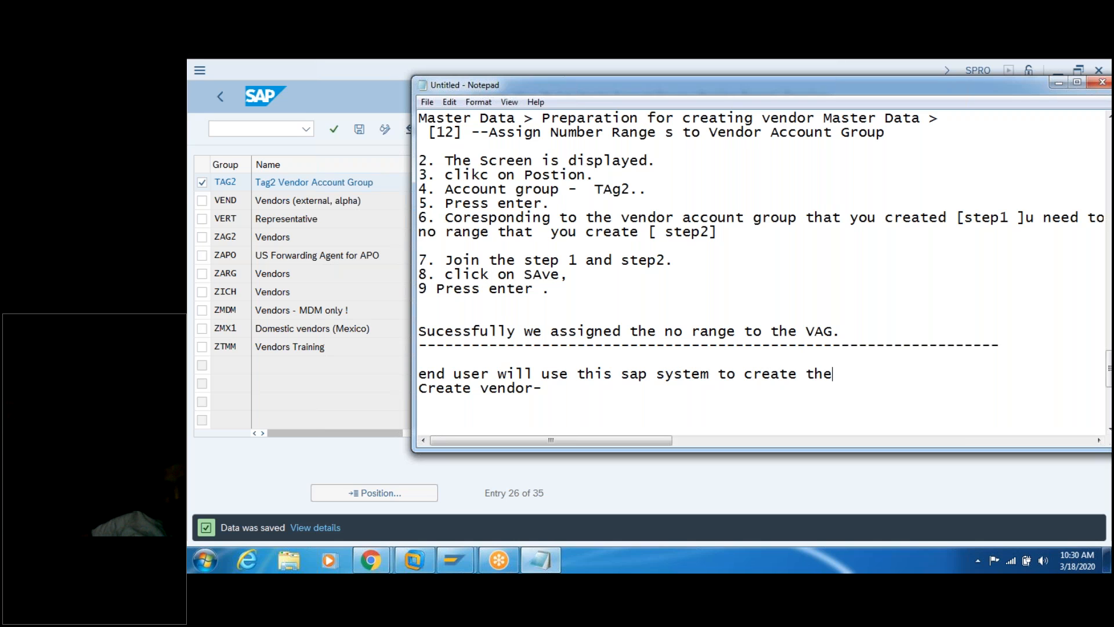
{"action": "type", "text": " vendors."}
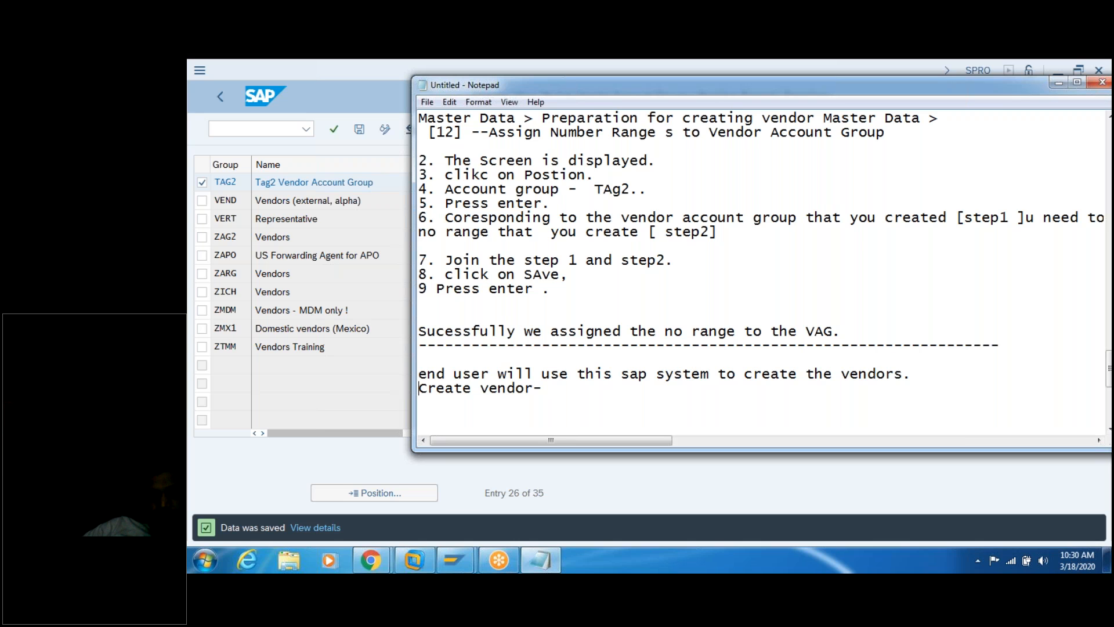
Step: Complete the line as 'Create vendor- xk01' and select the xk01 code
{"action": "key", "text": "Return"}
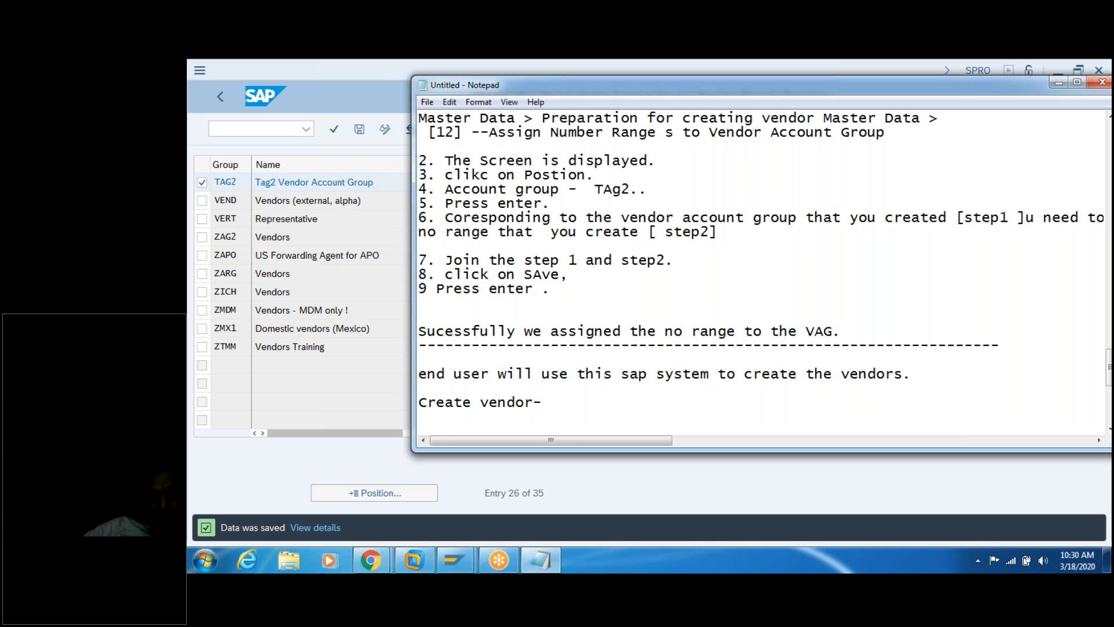
{"action": "type", "text": "xk01."}
{"action": "double_click", "coordinate": [576, 403]}
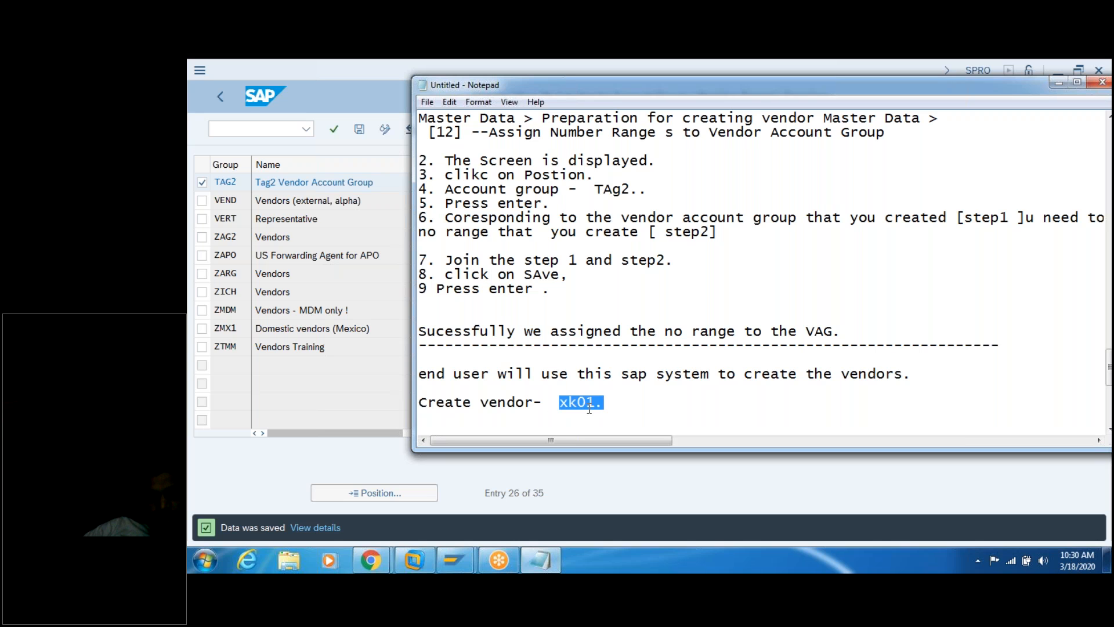
{"action": "left_click", "coordinate": [358, 93]}
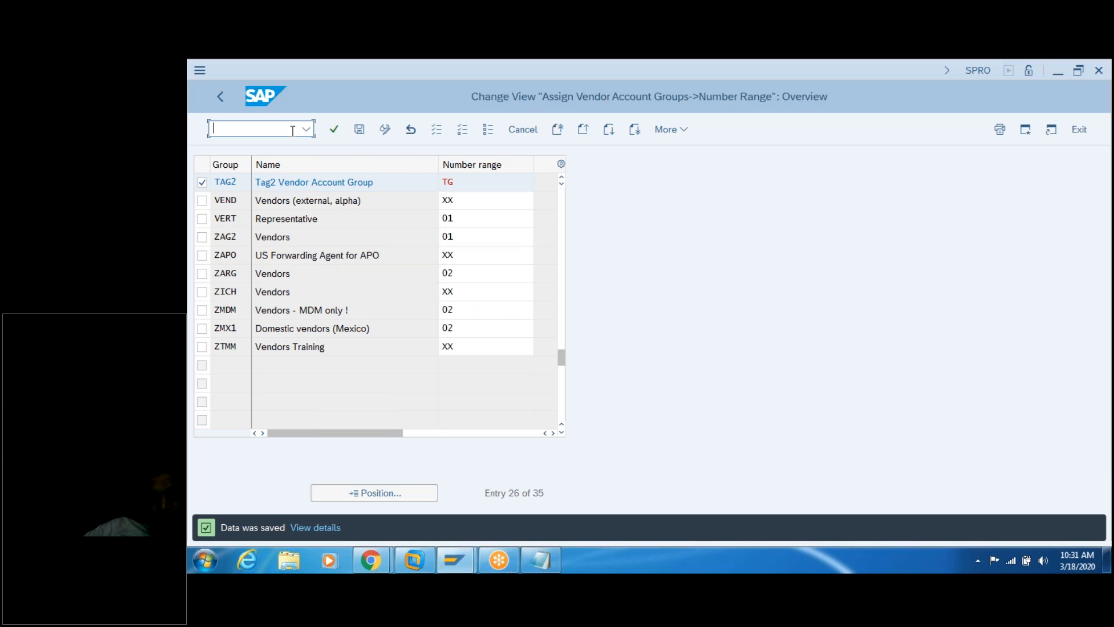
Step: Save the number range table again and return to SAP Easy Access with /n
{"action": "left_click", "coordinate": [359, 128]}
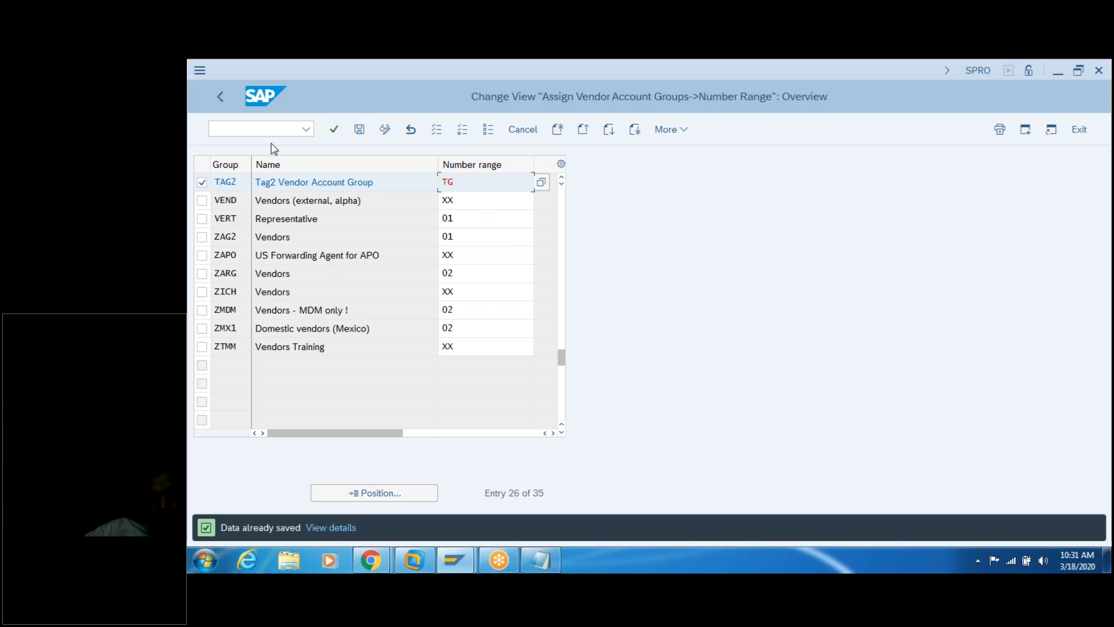
{"action": "type", "text": "/n"}
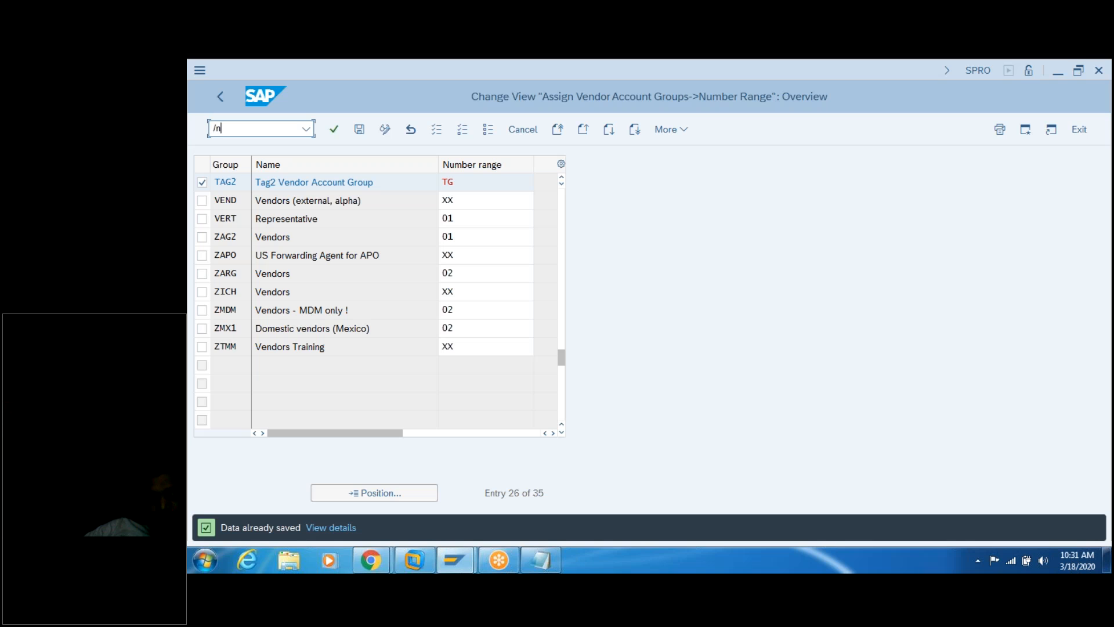
{"action": "key", "text": "Return"}
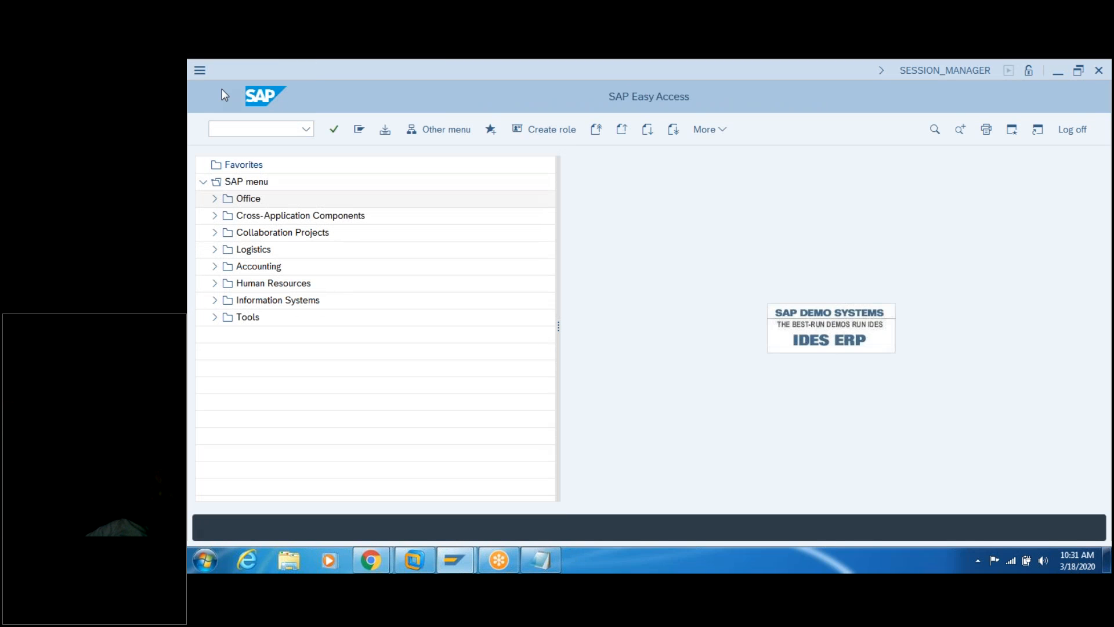
Step: Launch the Create Vendor transaction xk01 from the command field
{"action": "left_click", "coordinate": [232, 129]}
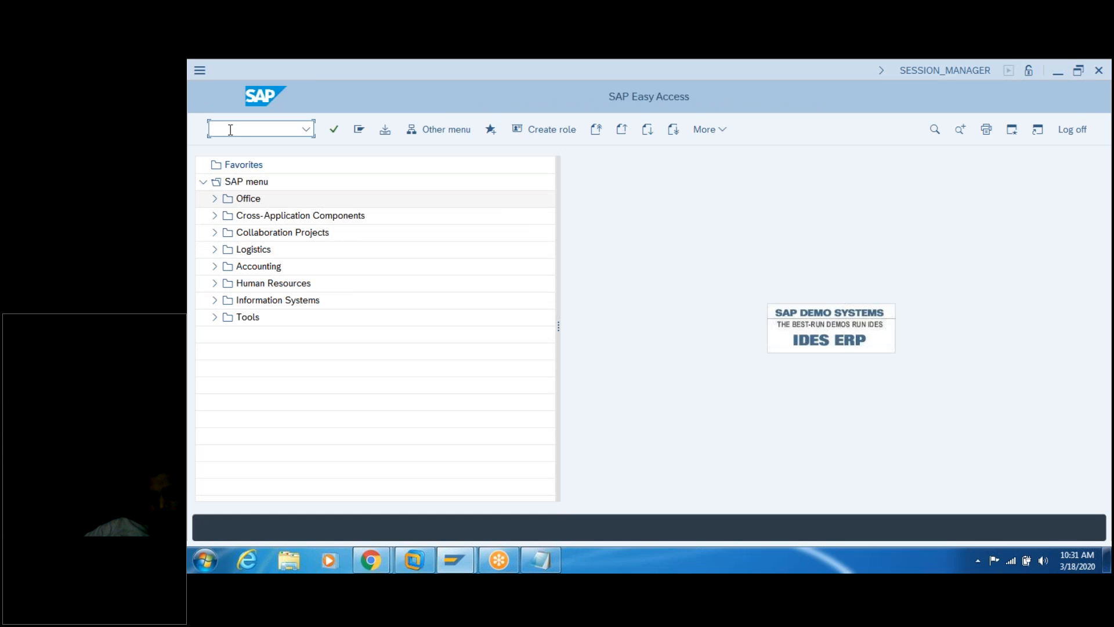
{"action": "type", "text": "xk01"}
{"action": "key", "text": "Return"}
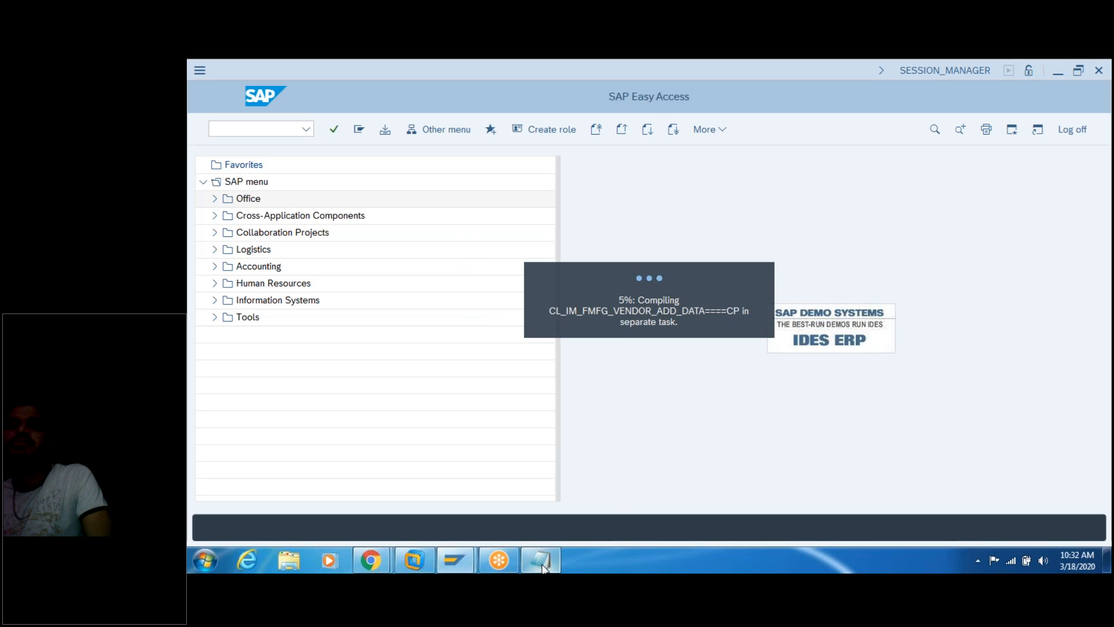
{"action": "mouse_move", "coordinate": [543, 566]}
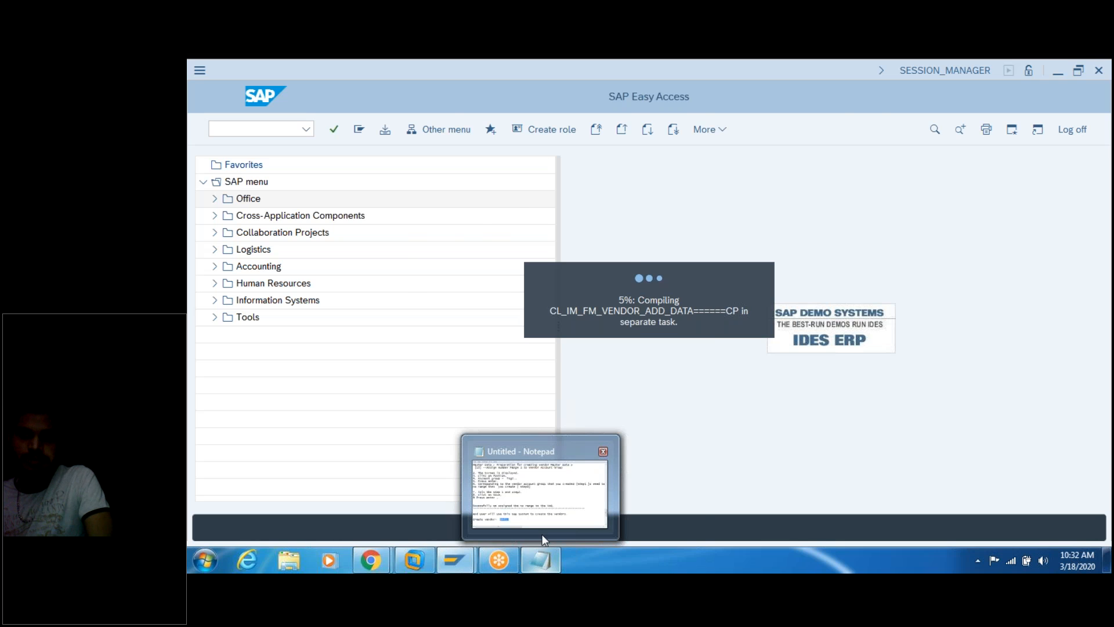
Step: Save the Notepad notes as a text file named 'Vendor cration and configuration'
{"action": "left_click", "coordinate": [498, 494]}
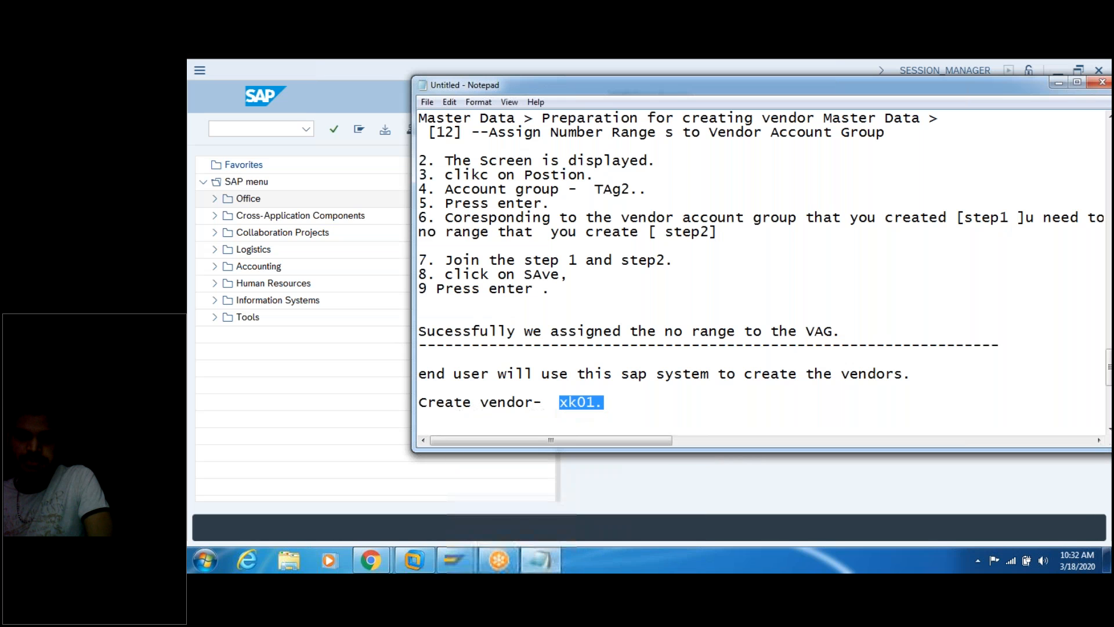
{"action": "left_click", "coordinate": [427, 102]}
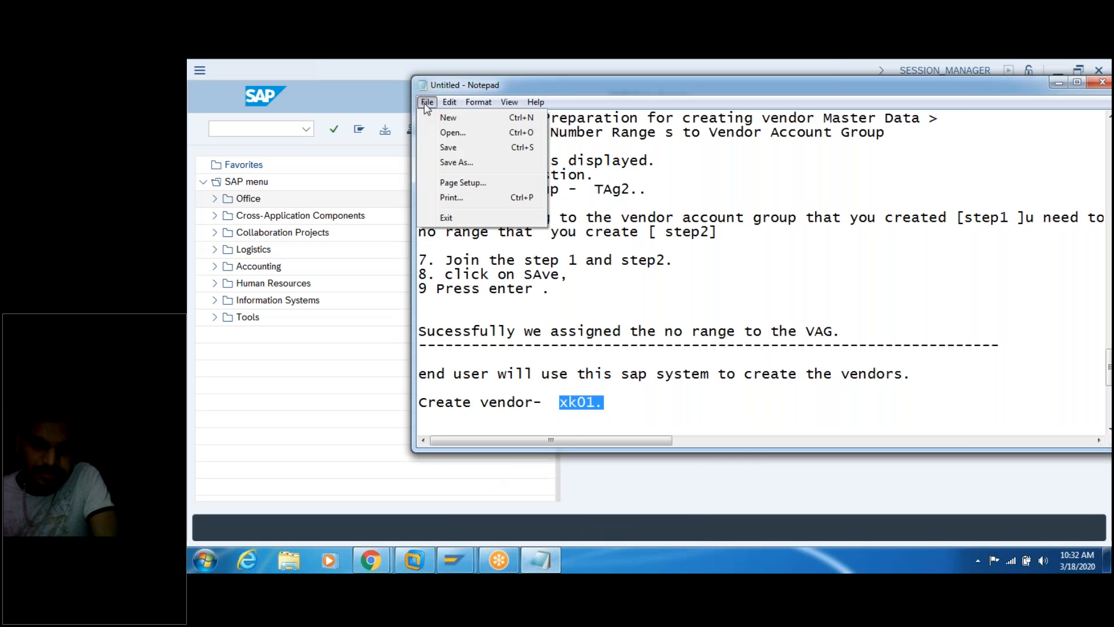
{"action": "left_click", "coordinate": [454, 151]}
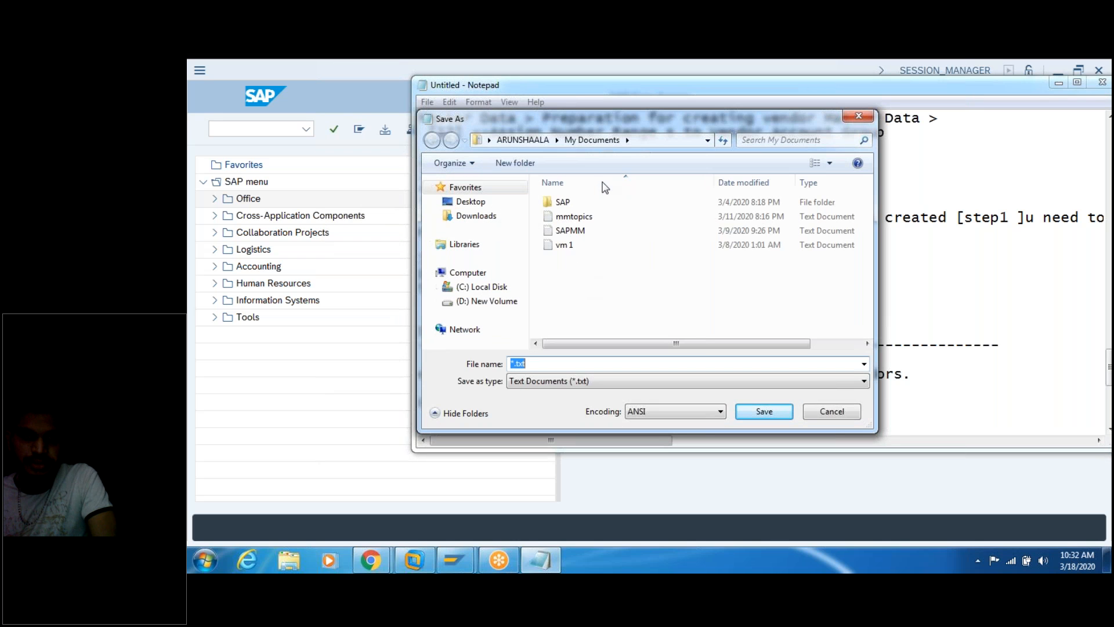
{"action": "key", "text": "BackSpace"}
{"action": "type", "text": "Vendor"}
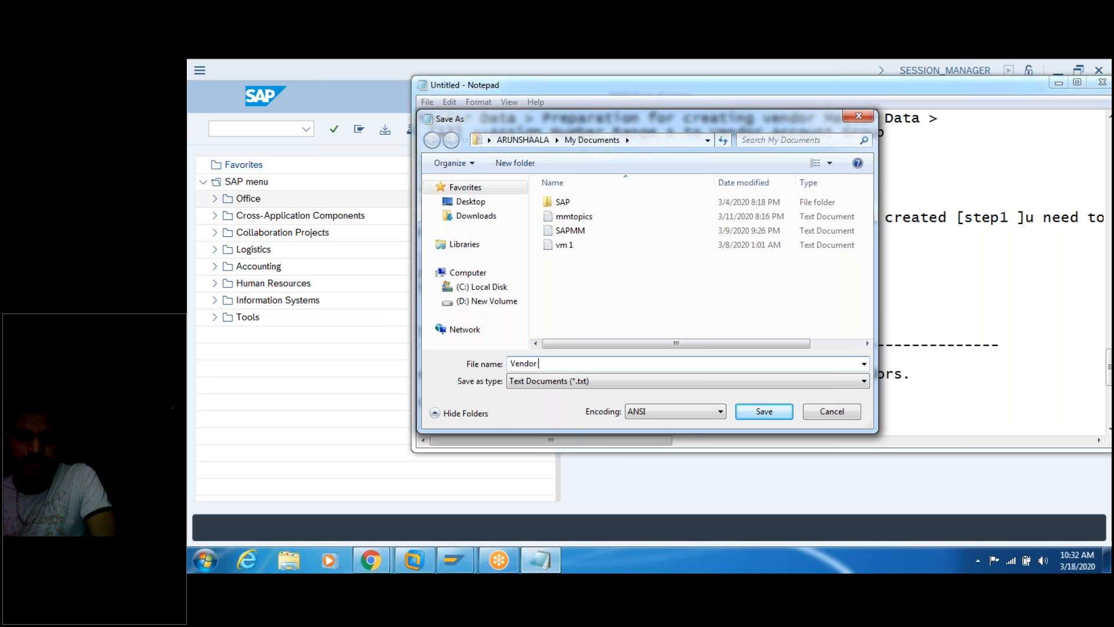
{"action": "type", "text": " cration and confuu"}
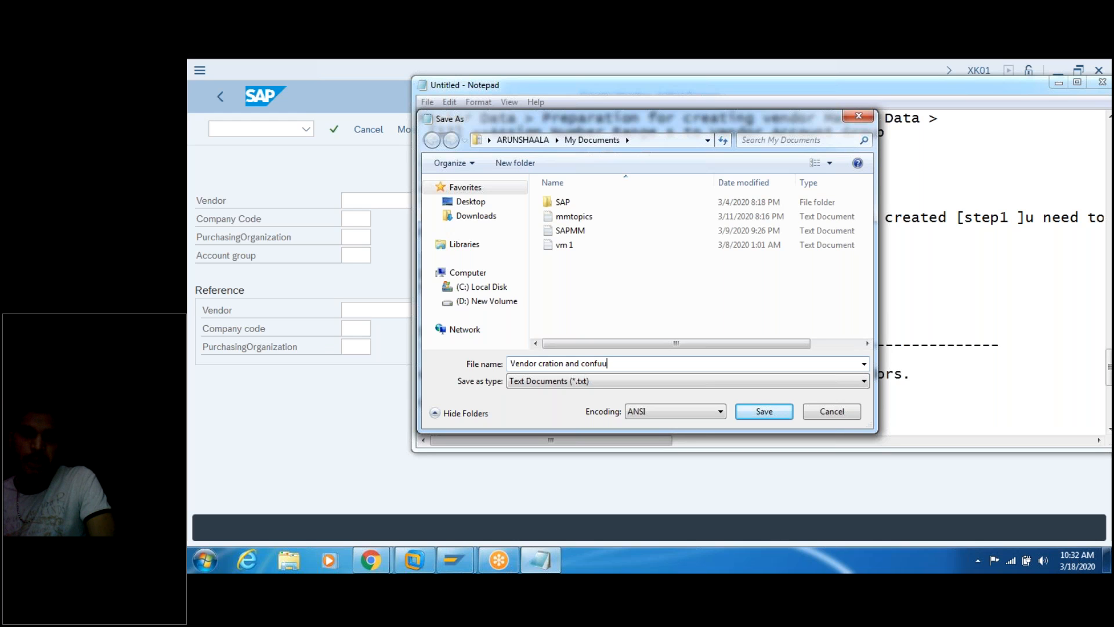
{"action": "key", "text": "BackSpace"}
{"action": "key", "text": "BackSpace"}
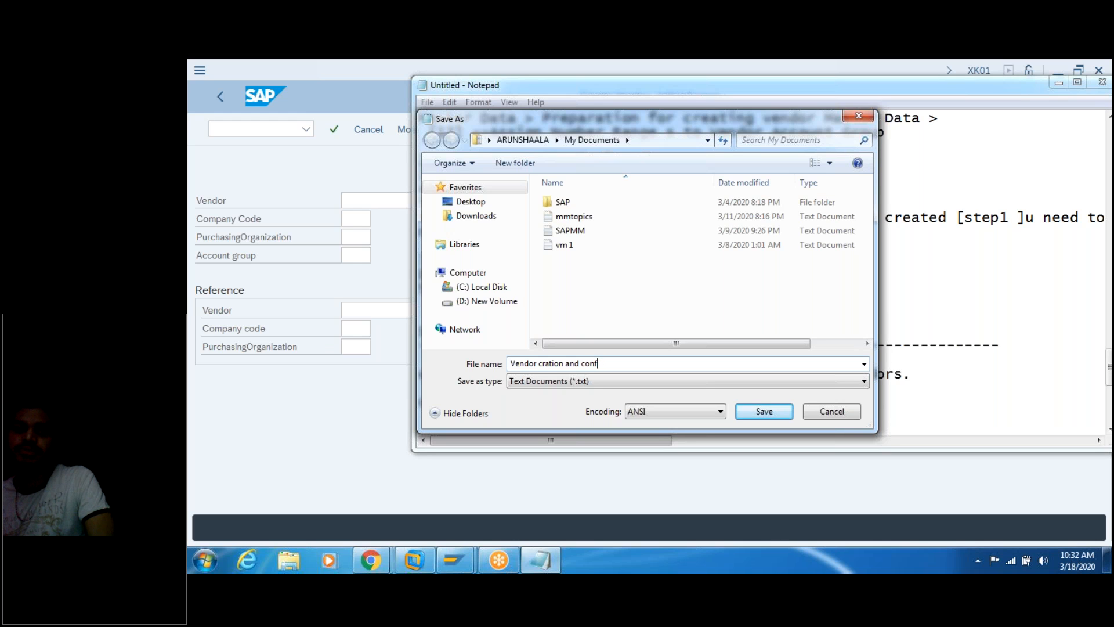
{"action": "type", "text": "iguration"}
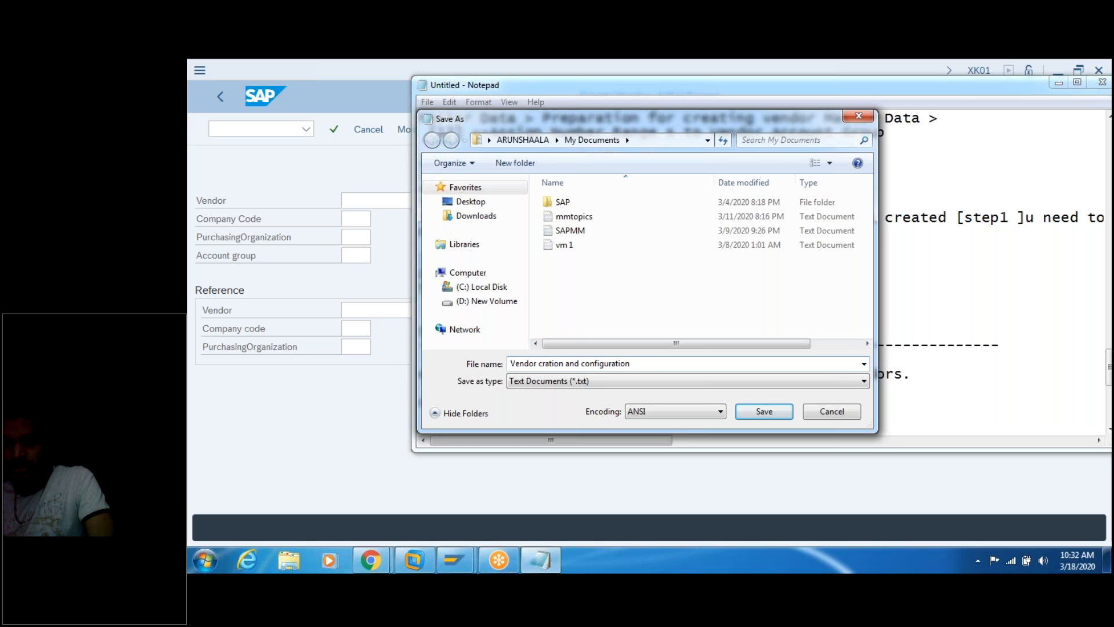
{"action": "key", "text": "Return"}
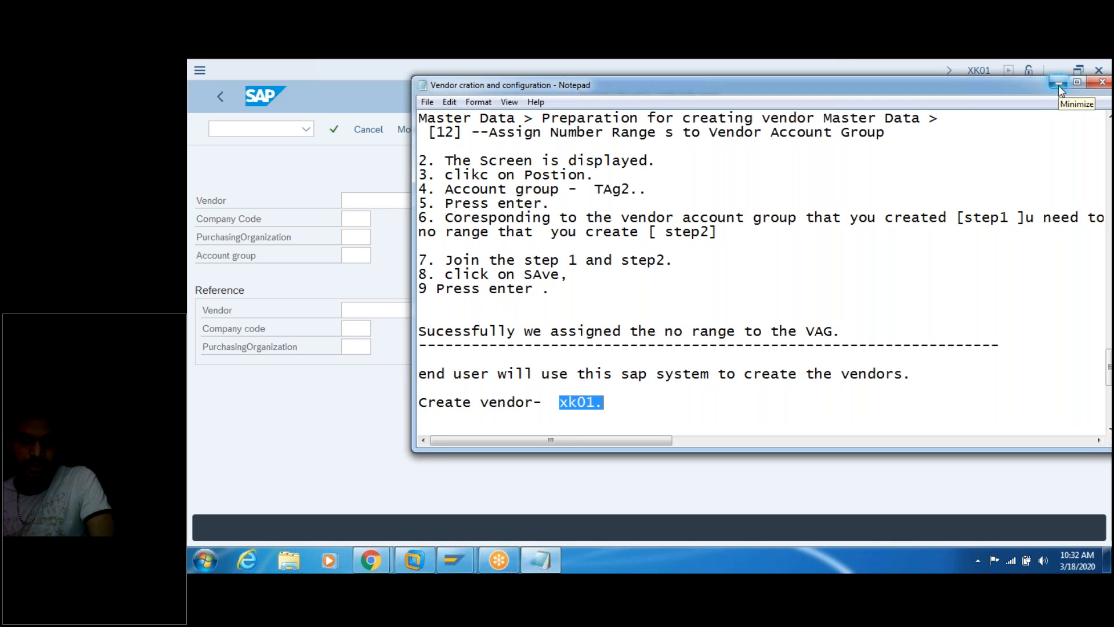
Step: Resize the Notepad notes into a window beside SAP's Create Vendor screen
{"action": "left_click", "coordinate": [614, 402]}
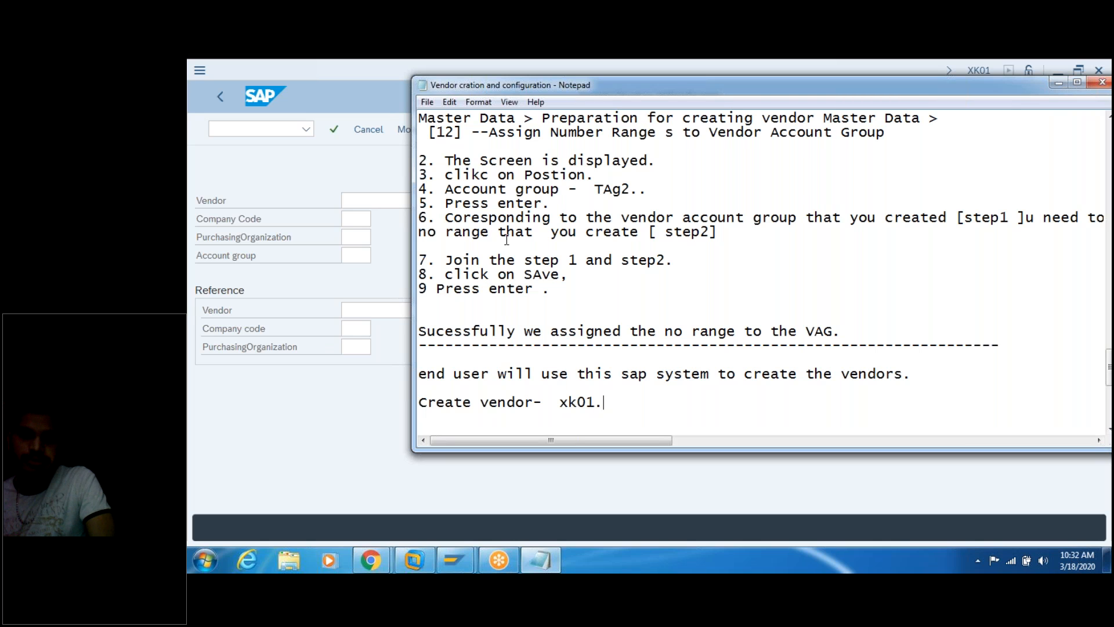
{"action": "left_click", "coordinate": [323, 170]}
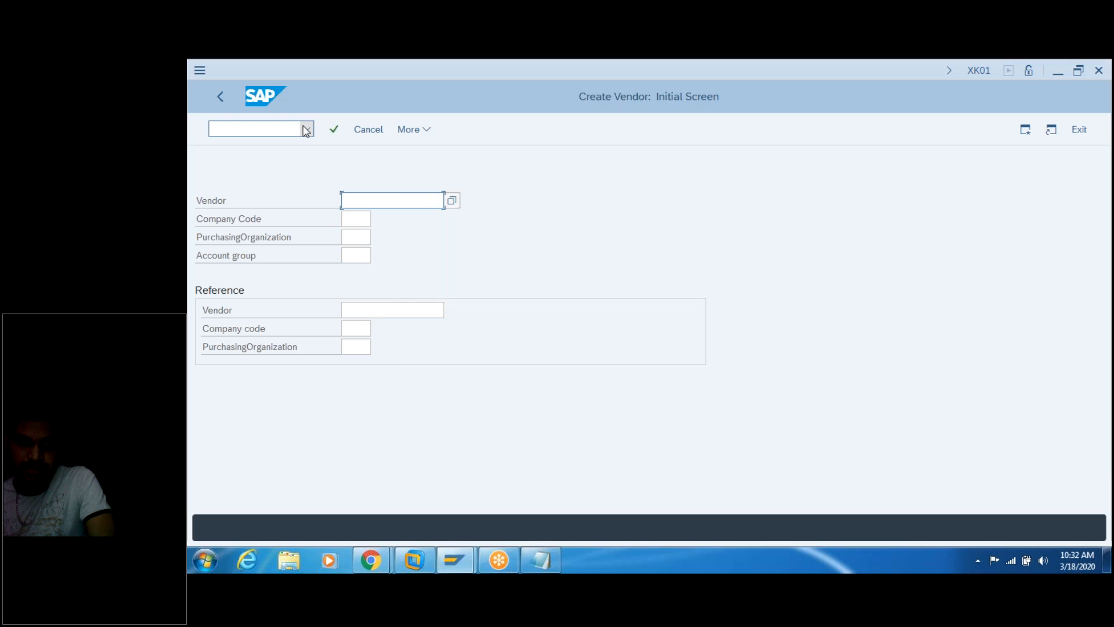
{"action": "left_click", "coordinate": [540, 557]}
{"action": "left_click_drag", "start_coordinate": [653, 82], "coordinate": [834, 54]}
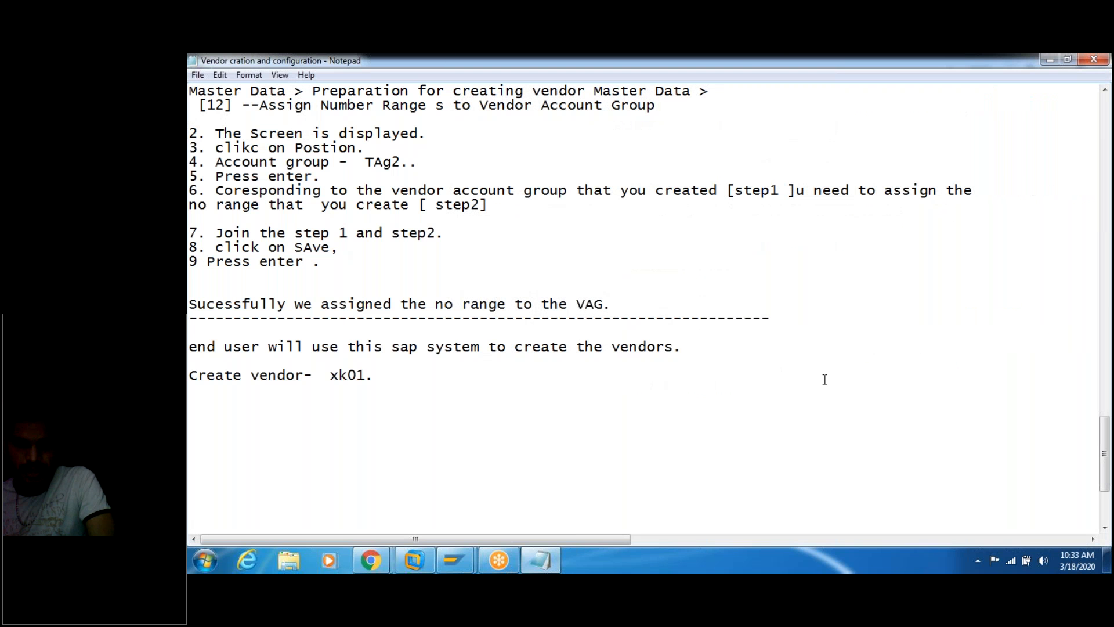
{"action": "double_click", "coordinate": [741, 63]}
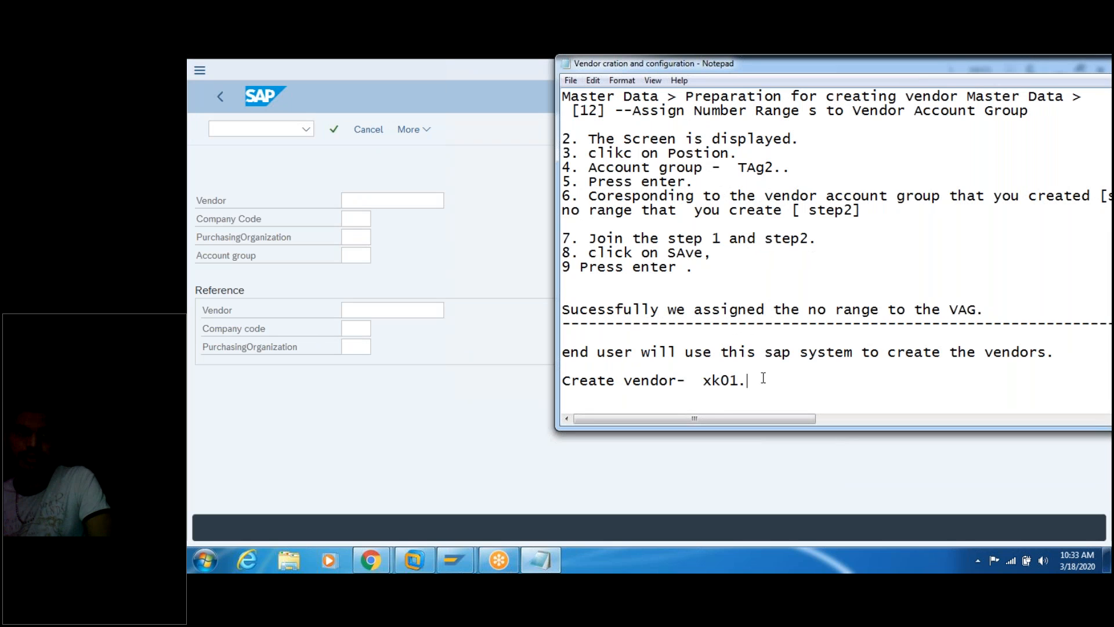
Step: Note steps 1–3: enter t-code xk01, leave vendor blank, enter company code TAG2
{"action": "key", "text": "Return"}
{"action": "key", "text": "Return"}
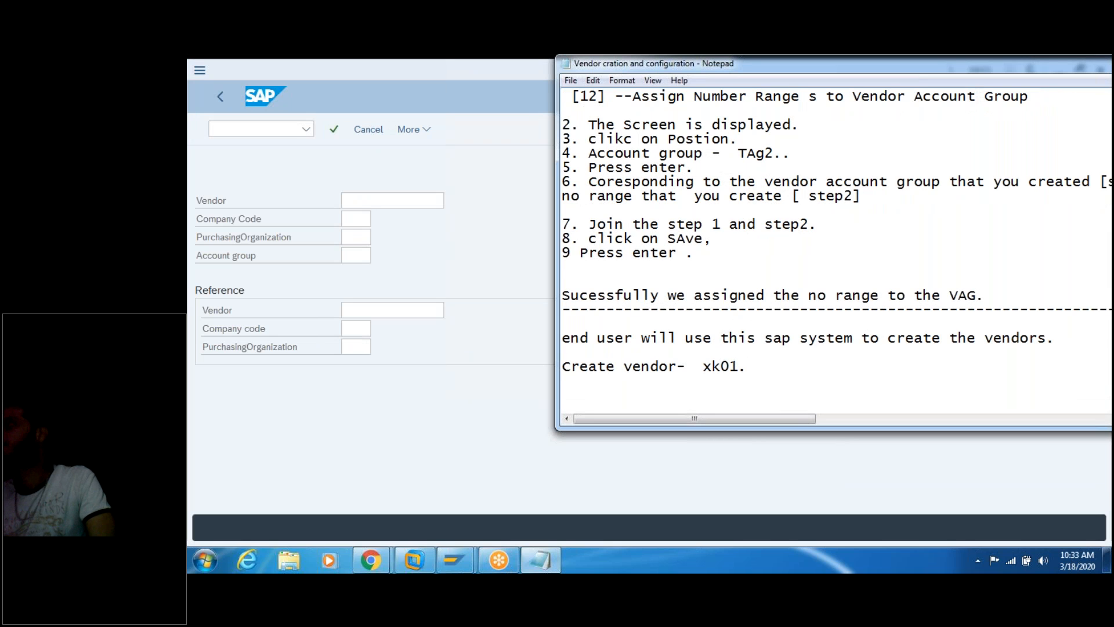
{"action": "type", "text": "1."}
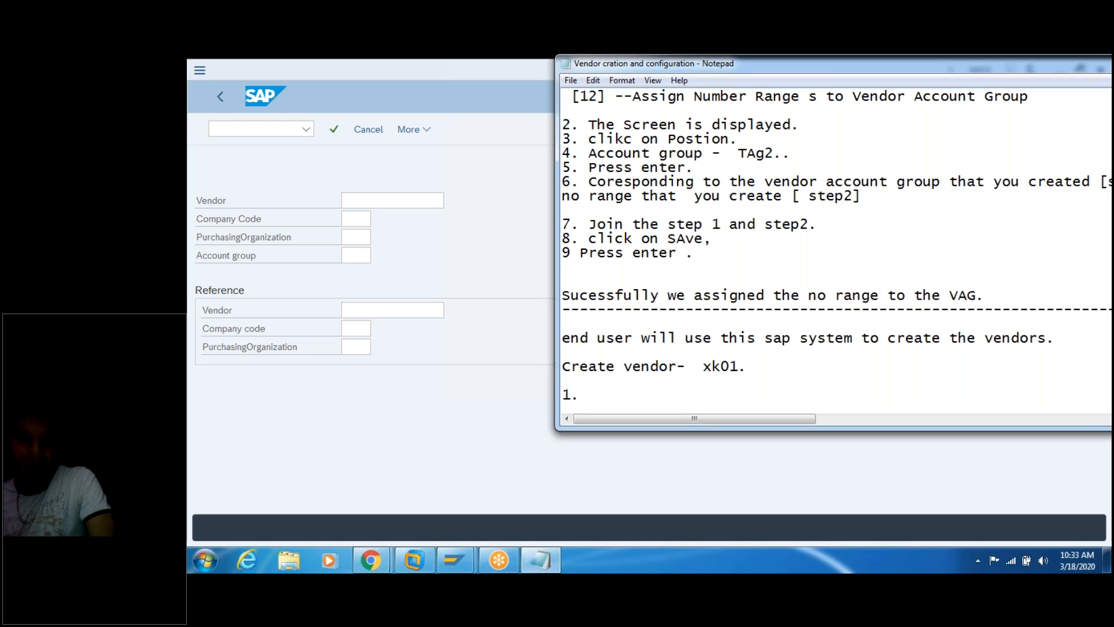
{"action": "type", "text": " Enter "}
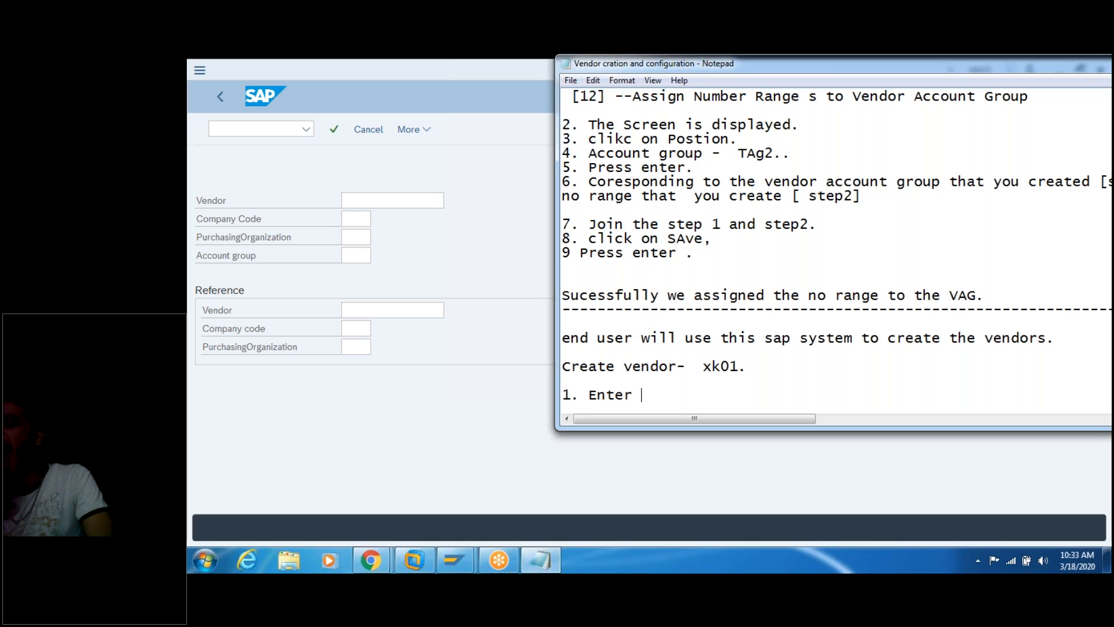
{"action": "type", "text": "the t"}
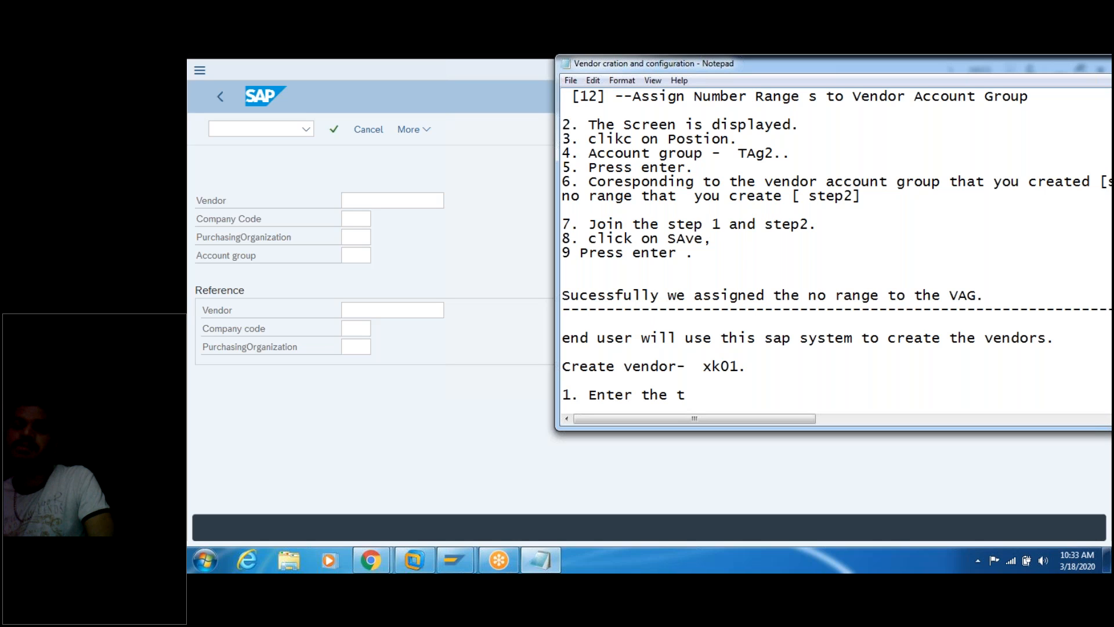
{"action": "type", "text": "-code- "}
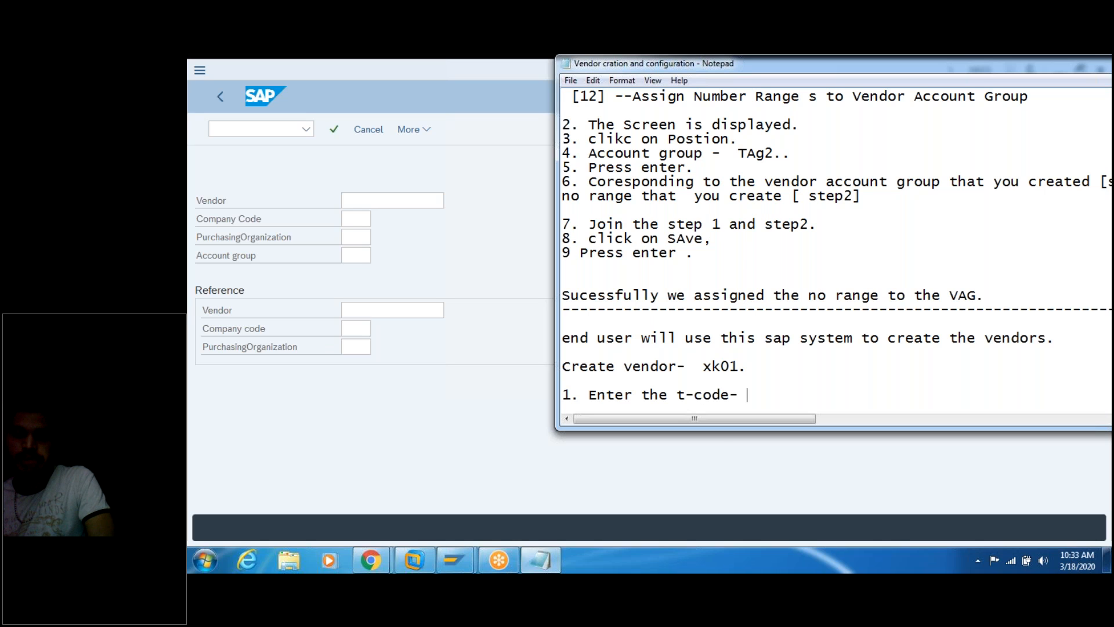
{"action": "type", "text": "xk01."}
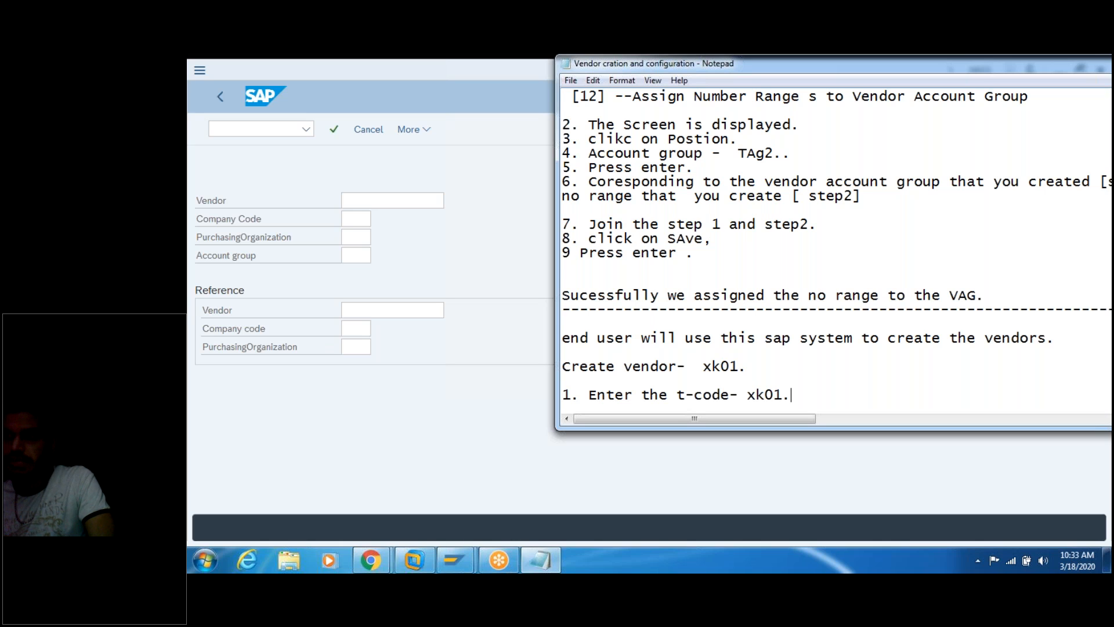
{"action": "key", "text": "Return"}
{"action": "type", "text": "2."}
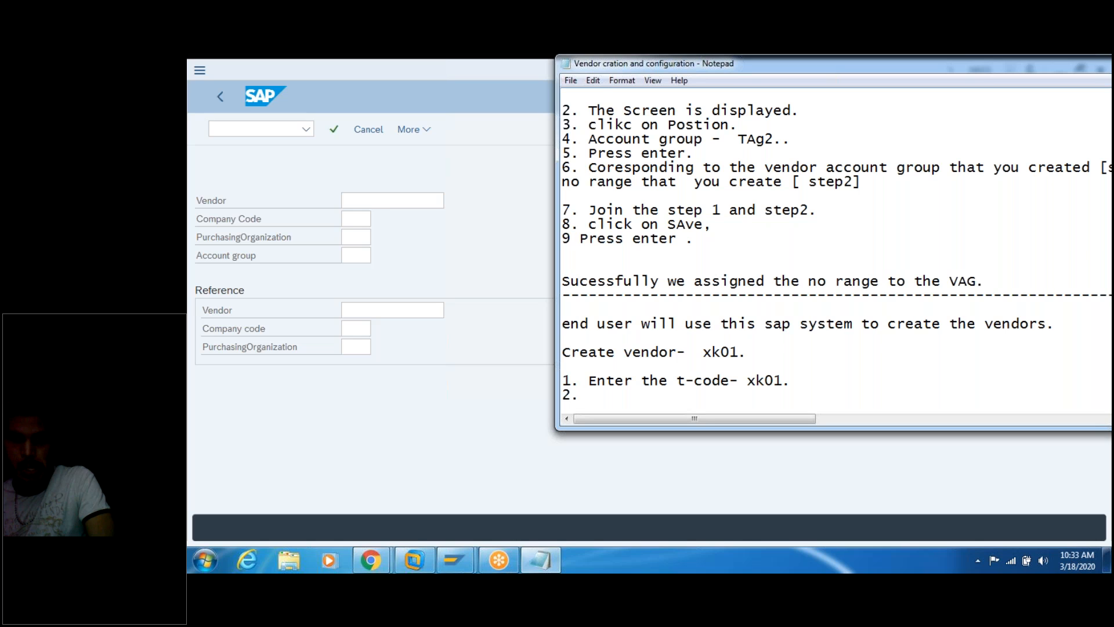
{"action": "type", "text": " Note:  dont"}
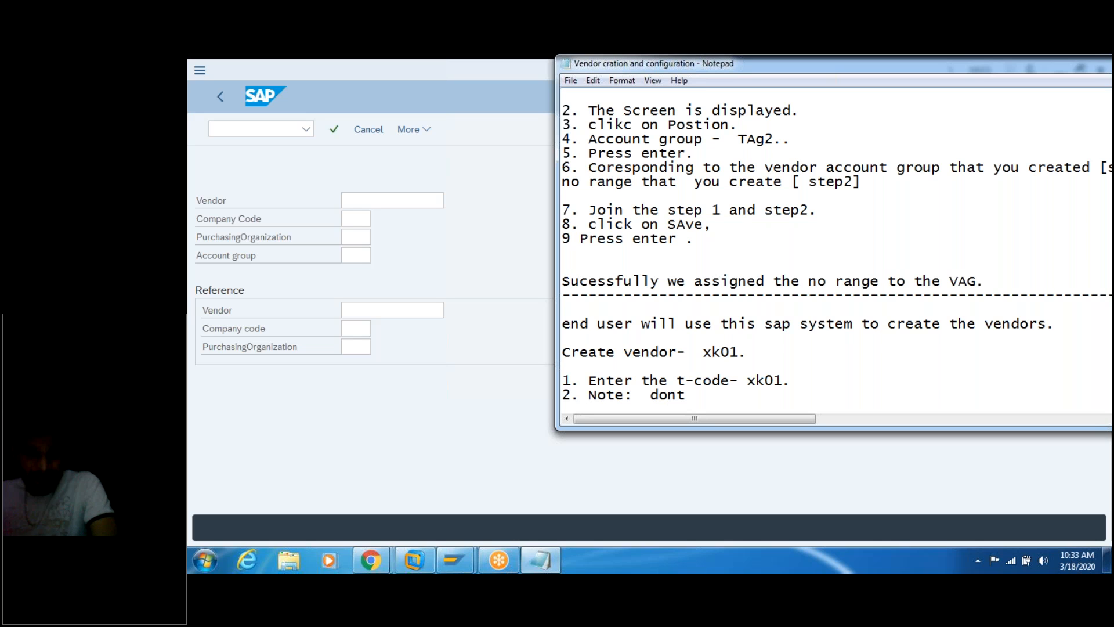
{"action": "type", "text": " provide the  vendor "}
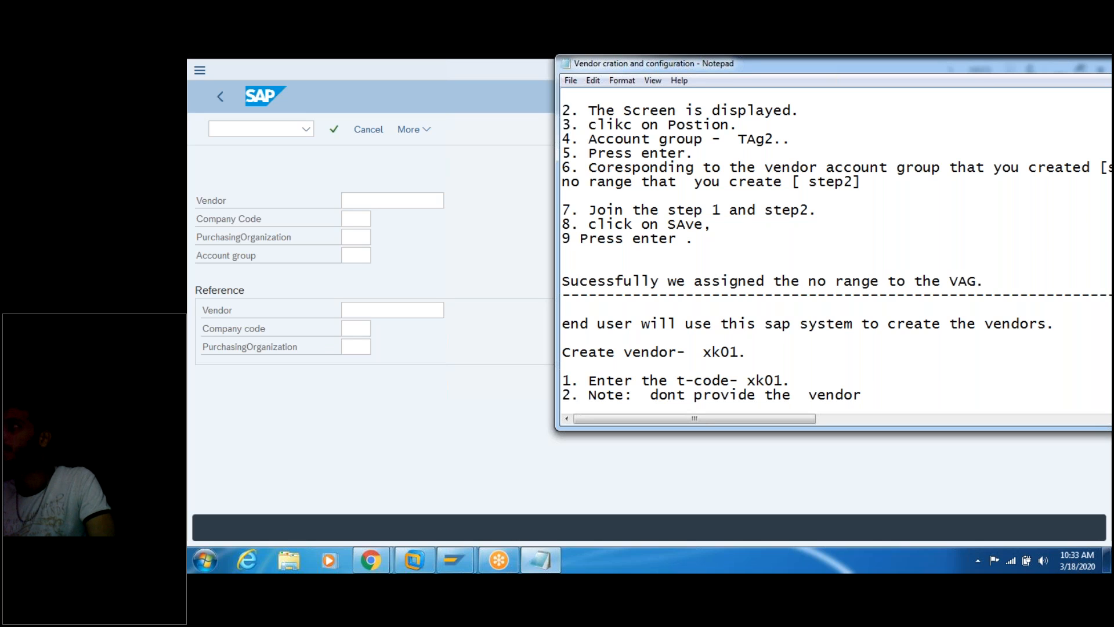
{"action": "type", "text": "- leave it "}
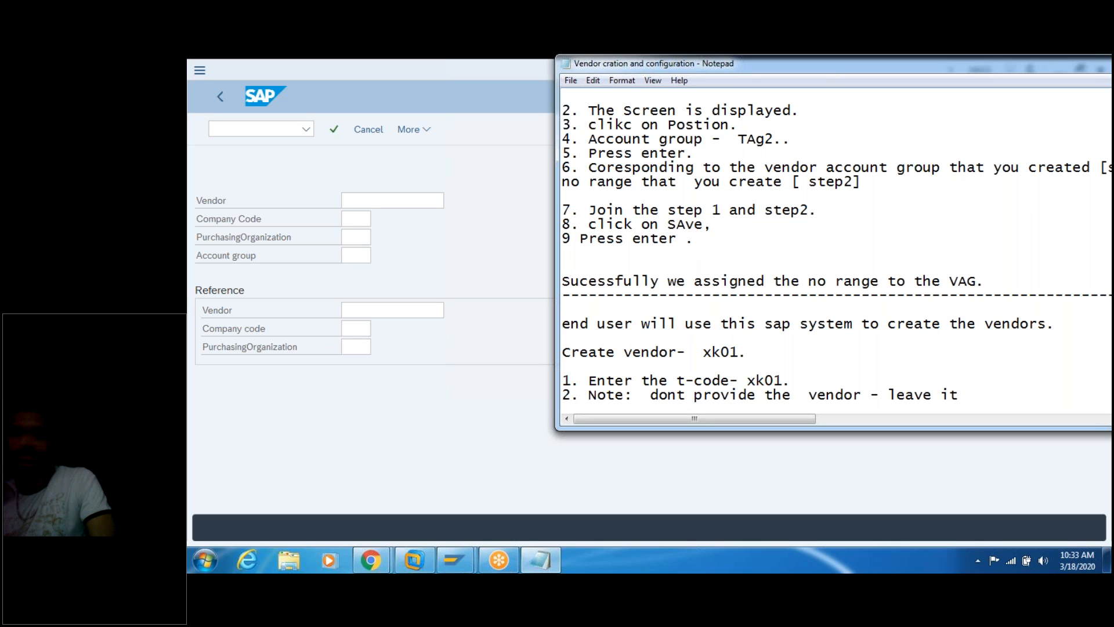
{"action": "type", "text": "blank."}
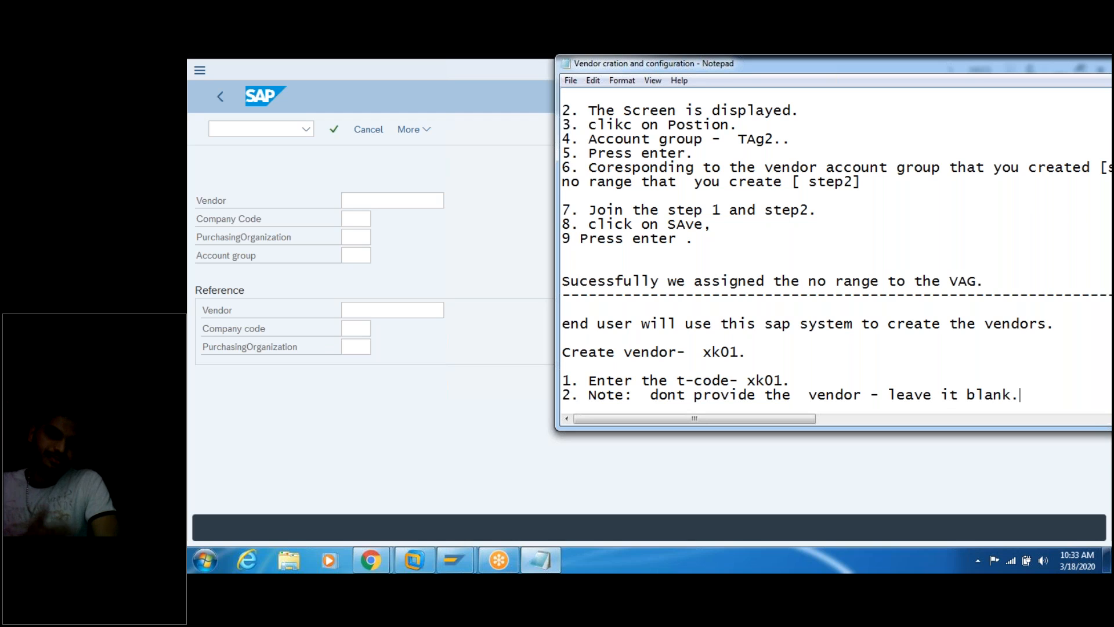
{"action": "key", "text": "Return"}
{"action": "type", "text": "3."}
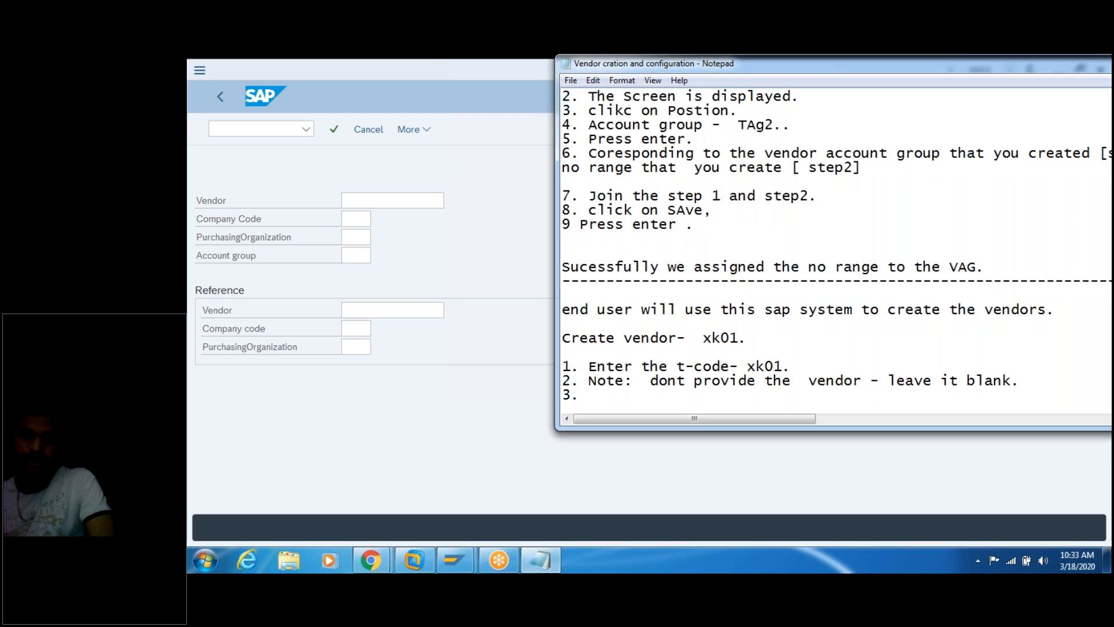
{"action": "type", "text": " Enter "}
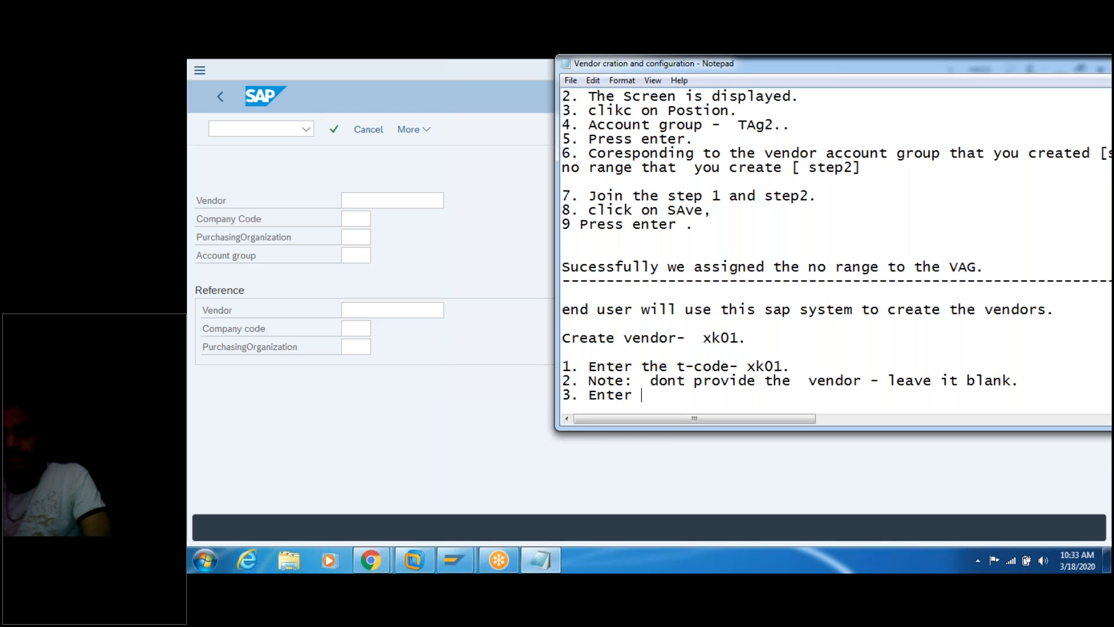
{"action": "type", "text": "the company code"}
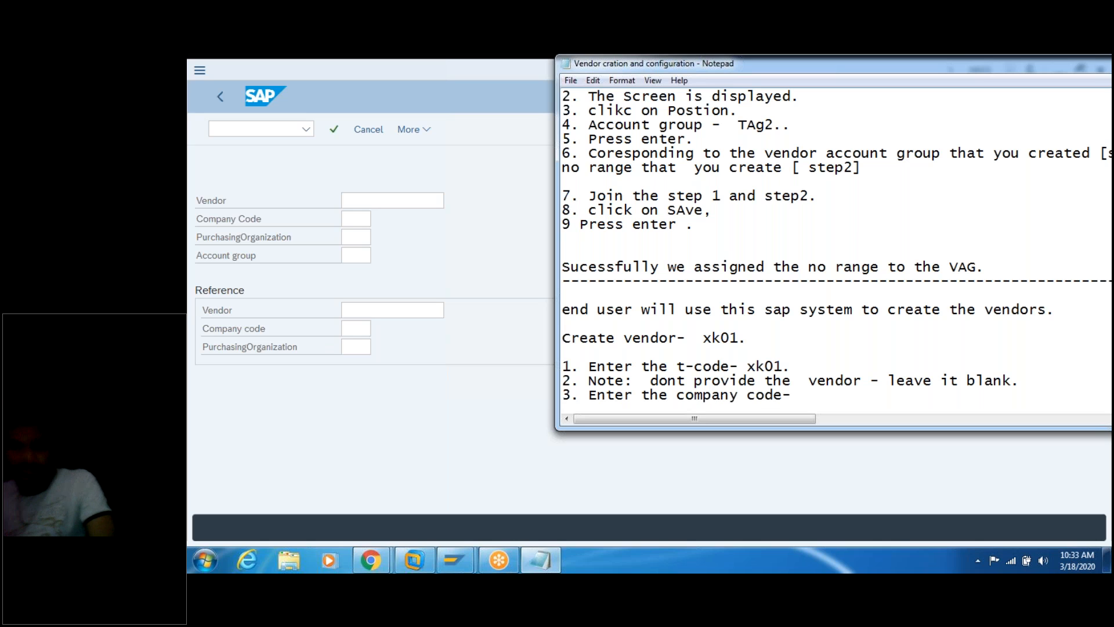
{"action": "type", "text": "-  TAG2"}
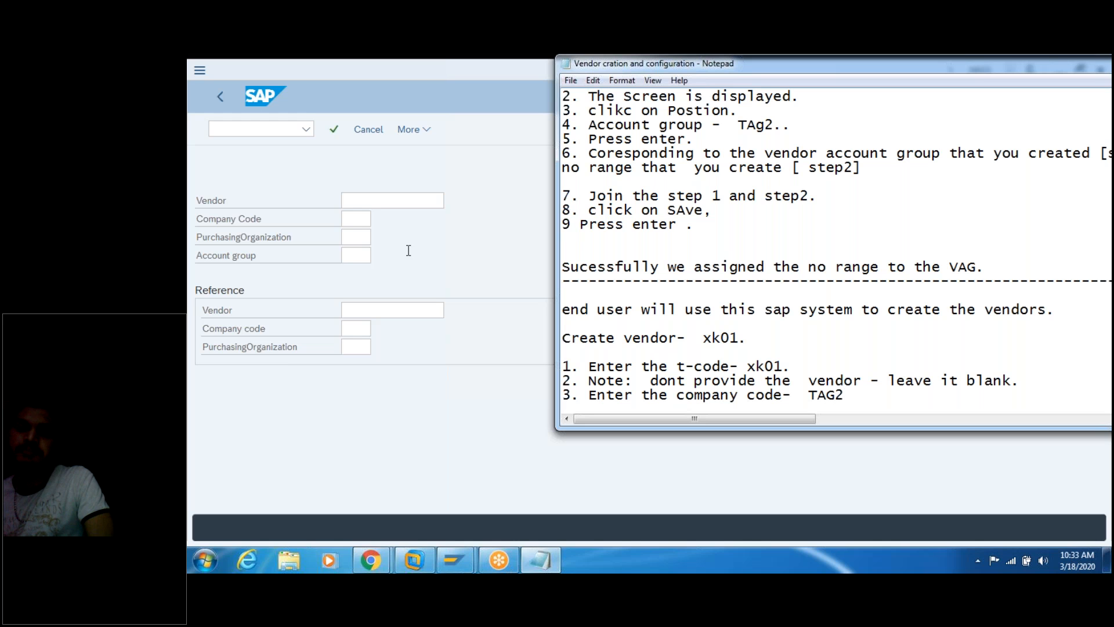
Step: Enter company code tag2 and note step 3, purchasing organization TAG2
{"action": "left_click", "coordinate": [357, 218]}
{"action": "type", "text": "ta"}
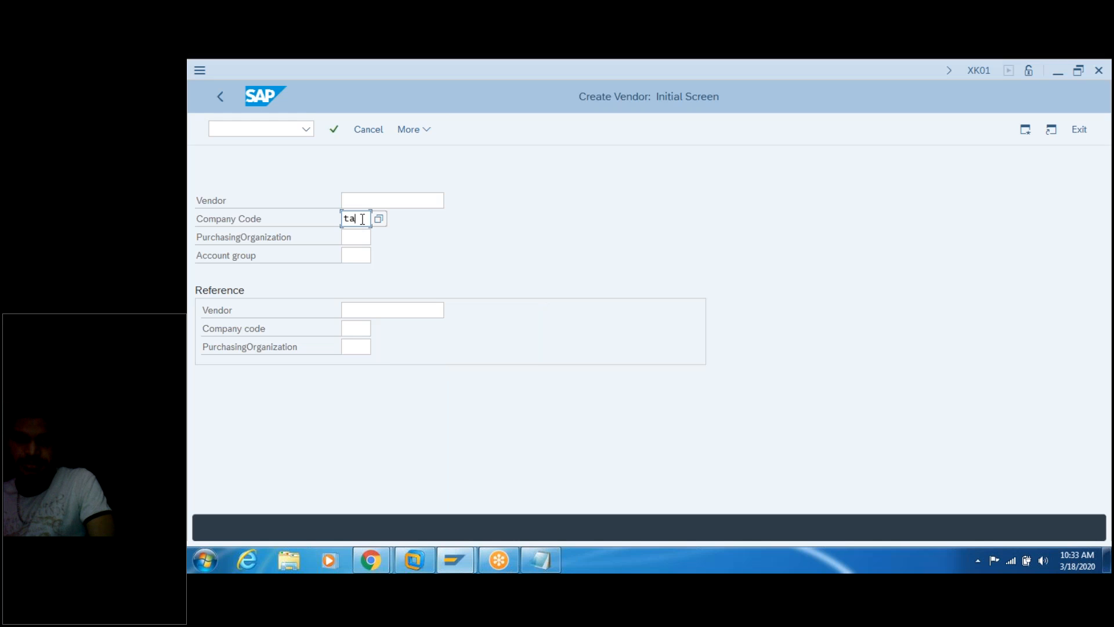
{"action": "type", "text": "g2"}
{"action": "left_click", "coordinate": [365, 237]}
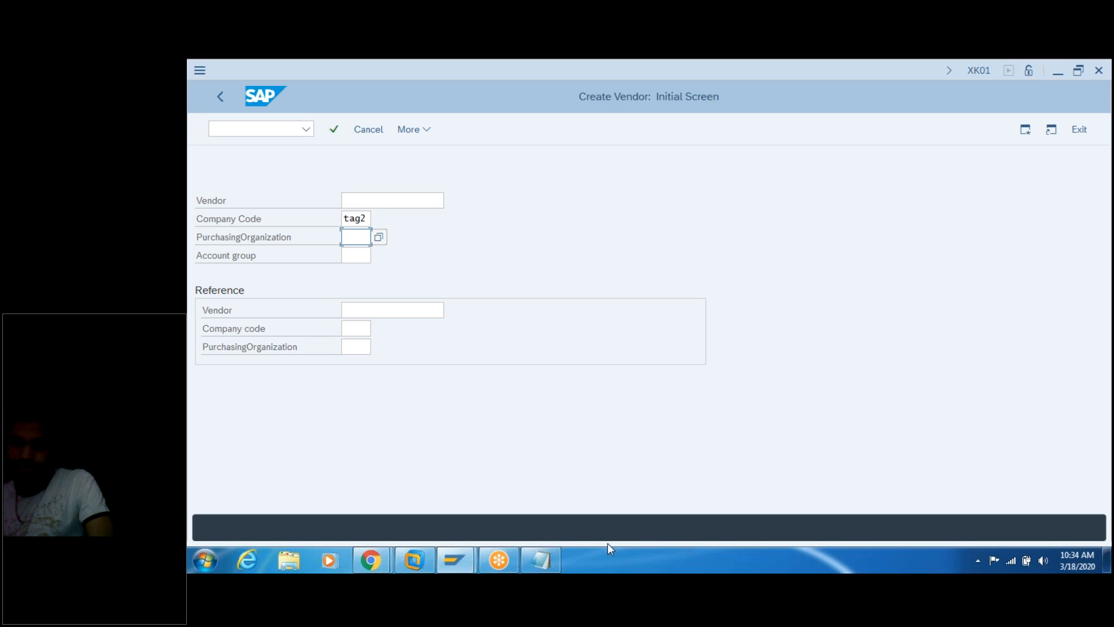
{"action": "left_click", "coordinate": [548, 554]}
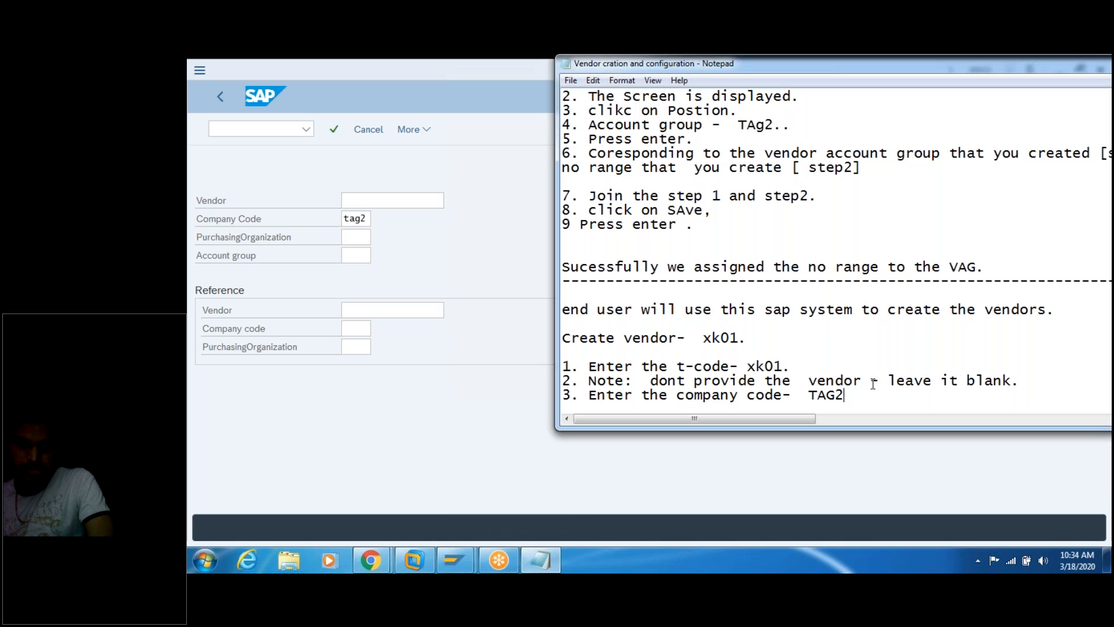
{"action": "key", "text": "Return"}
{"action": "type", "text": "3."}
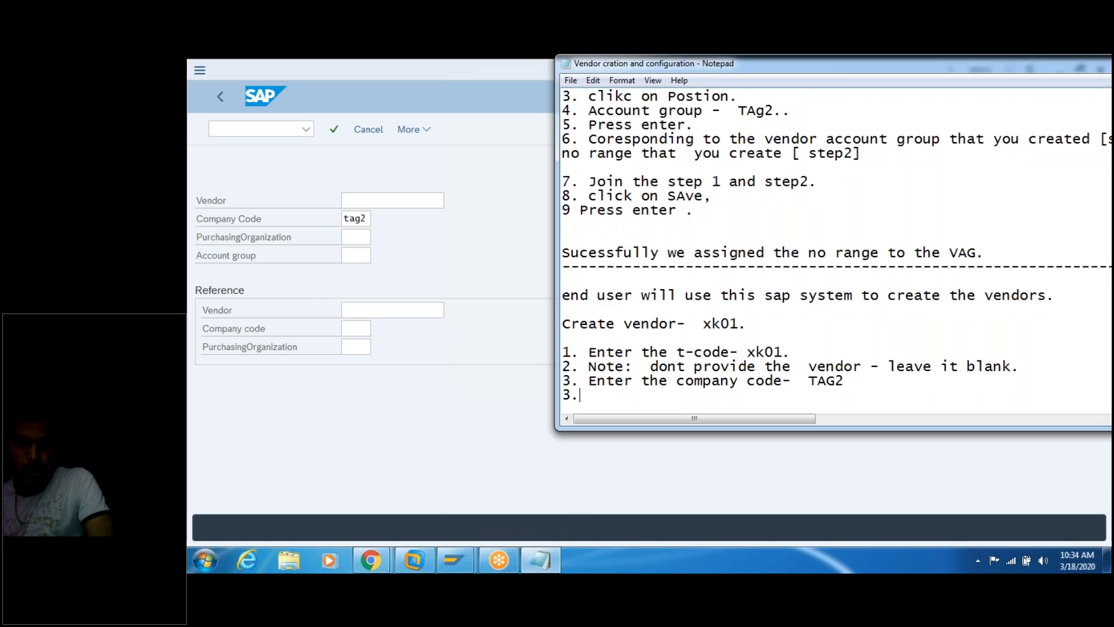
{"action": "type", "text": " Ente "}
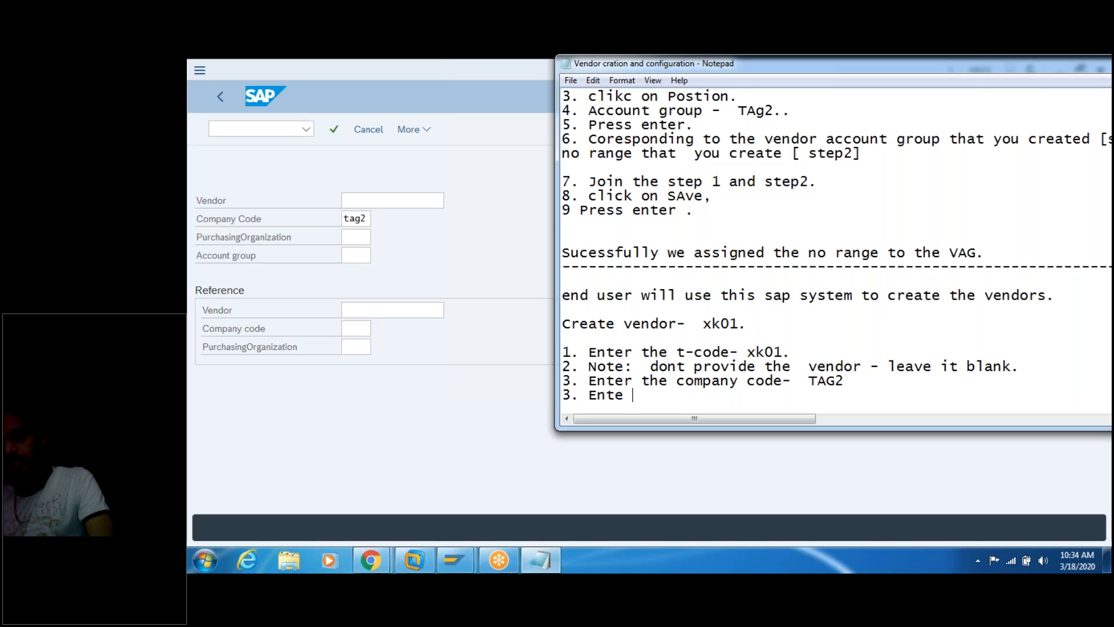
{"action": "type", "text": "tr the "}
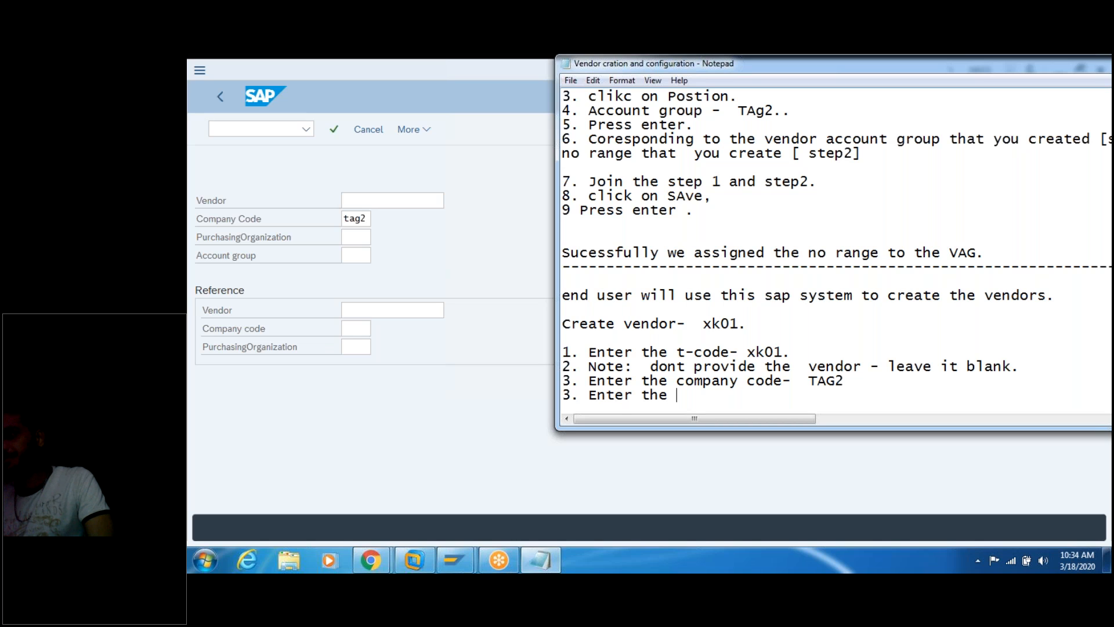
{"action": "type", "text": "Purcahse"}
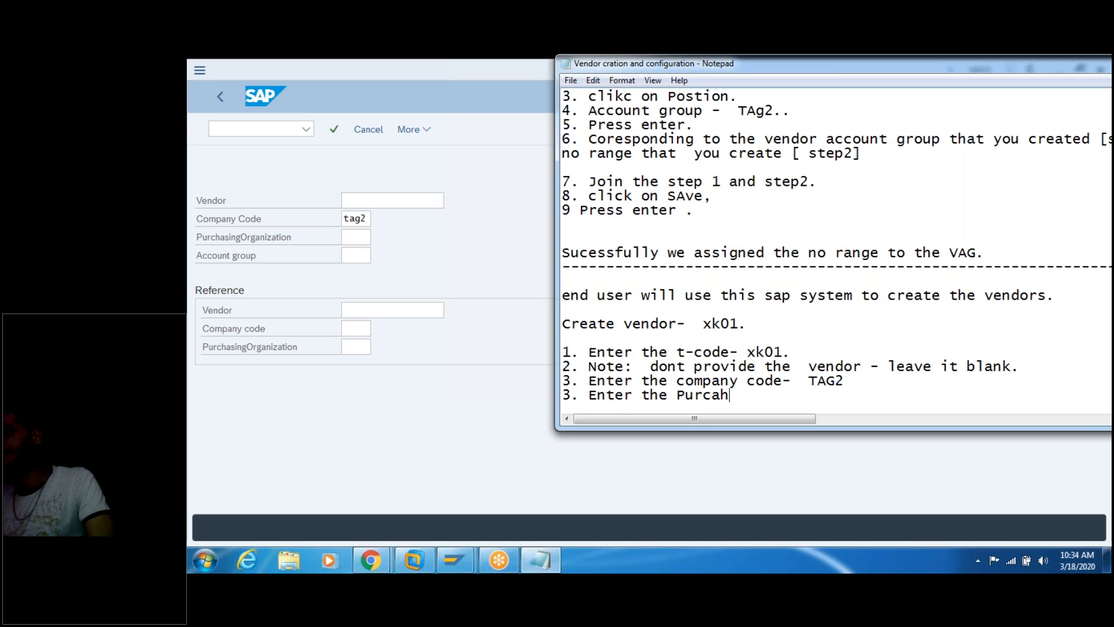
{"action": "key", "text": "BackSpace"}
{"action": "key", "text": "BackSpace"}
{"action": "key", "text": "BackSpace"}
{"action": "key", "text": "BackSpace"}
{"action": "key", "text": "BackSpace"}
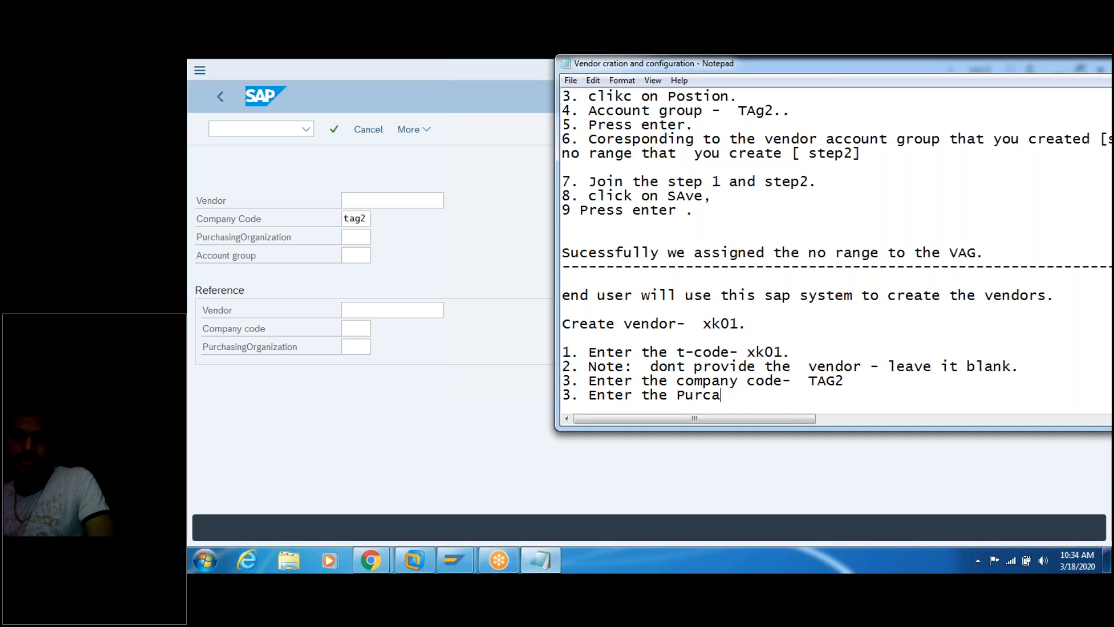
{"action": "type", "text": "has"}
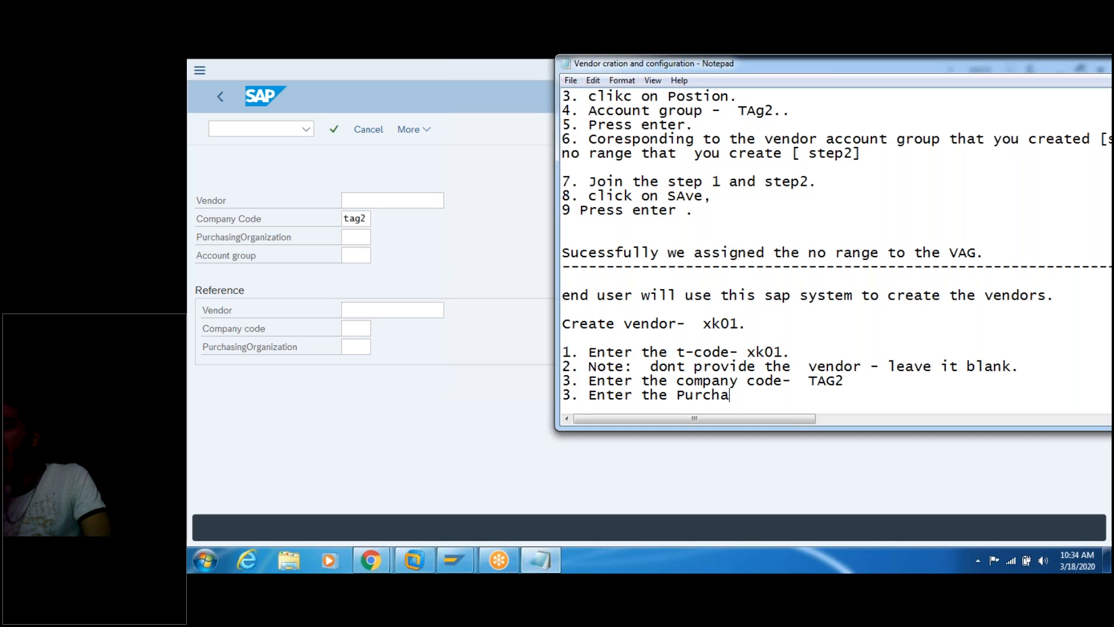
{"action": "type", "text": "ing  or"}
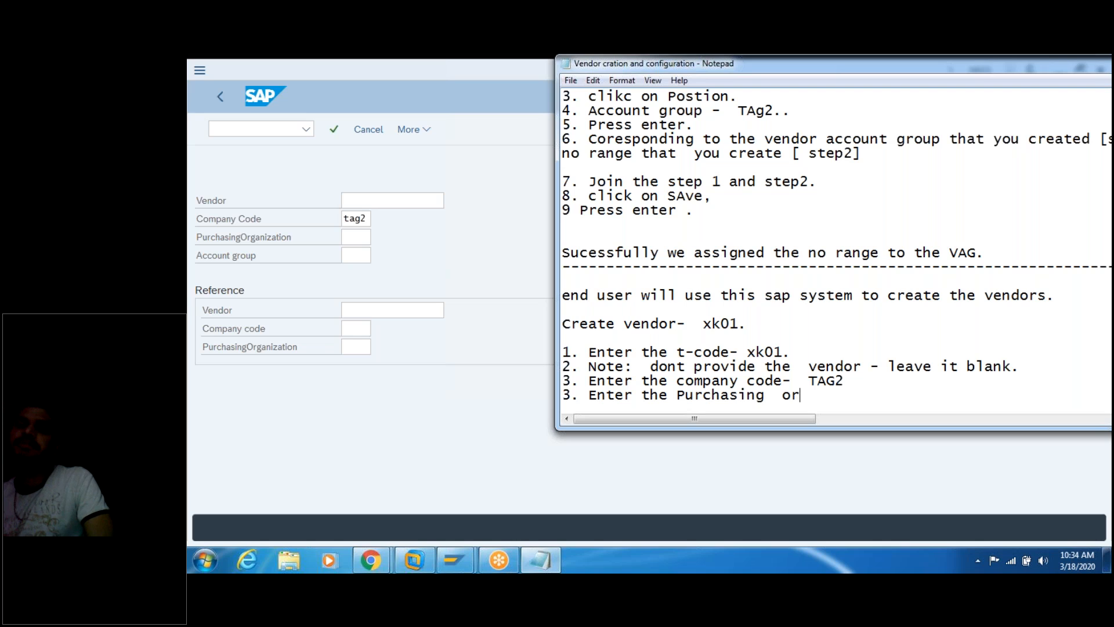
{"action": "type", "text": "ginatio"}
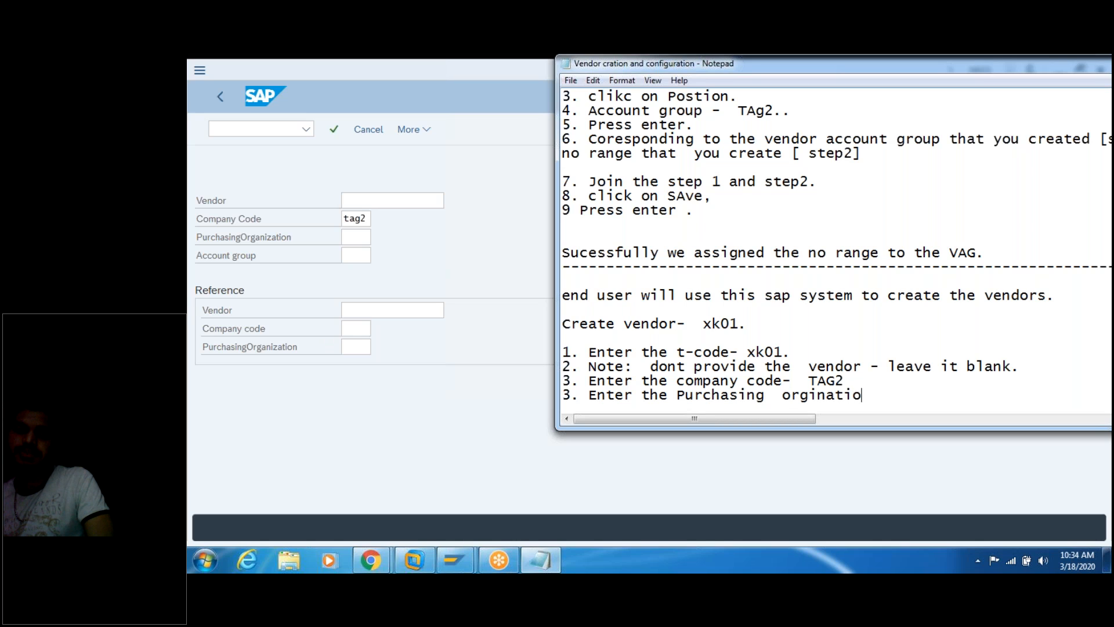
{"action": "type", "text": "n - T"}
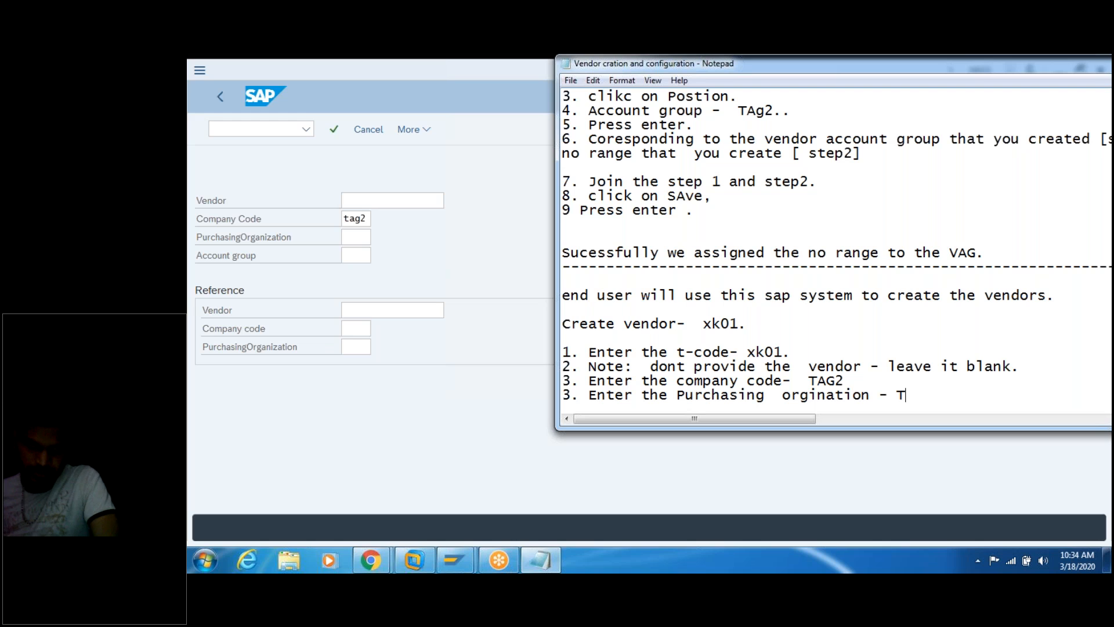
{"action": "type", "text": "AG2."}
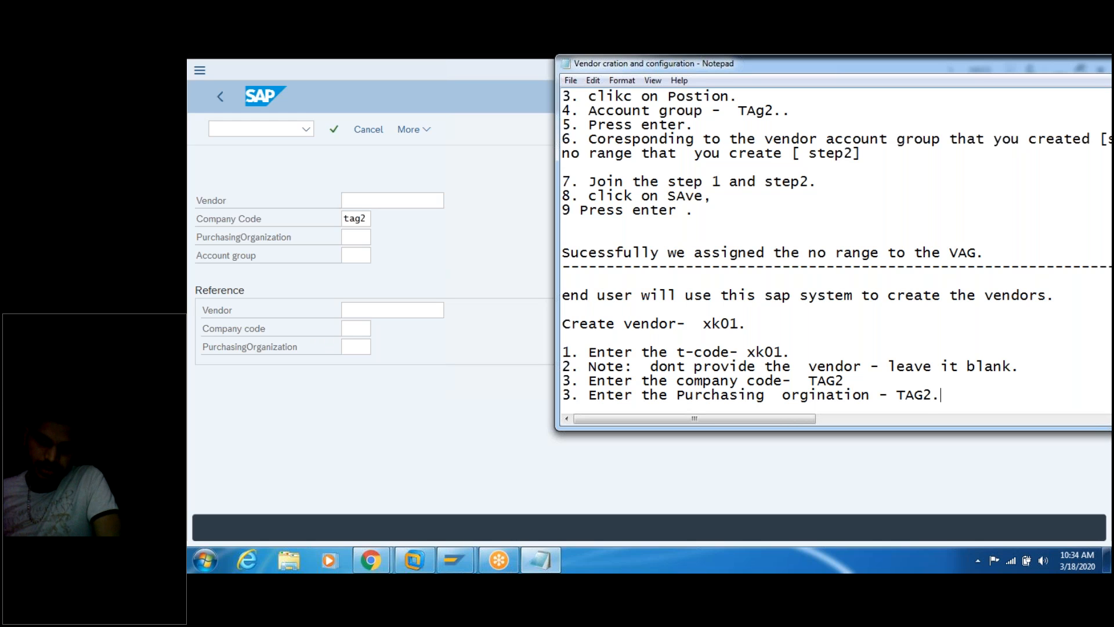
Step: Enter purchasing organization tag2 and note step 4, account group TAg2
{"action": "left_click", "coordinate": [355, 238]}
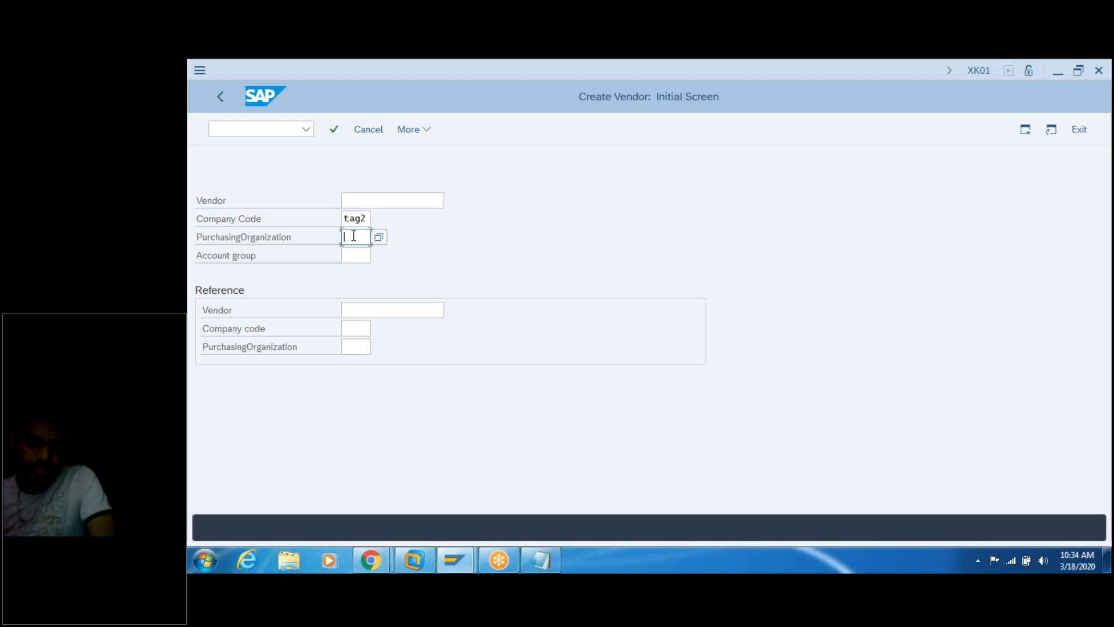
{"action": "type", "text": "tag2"}
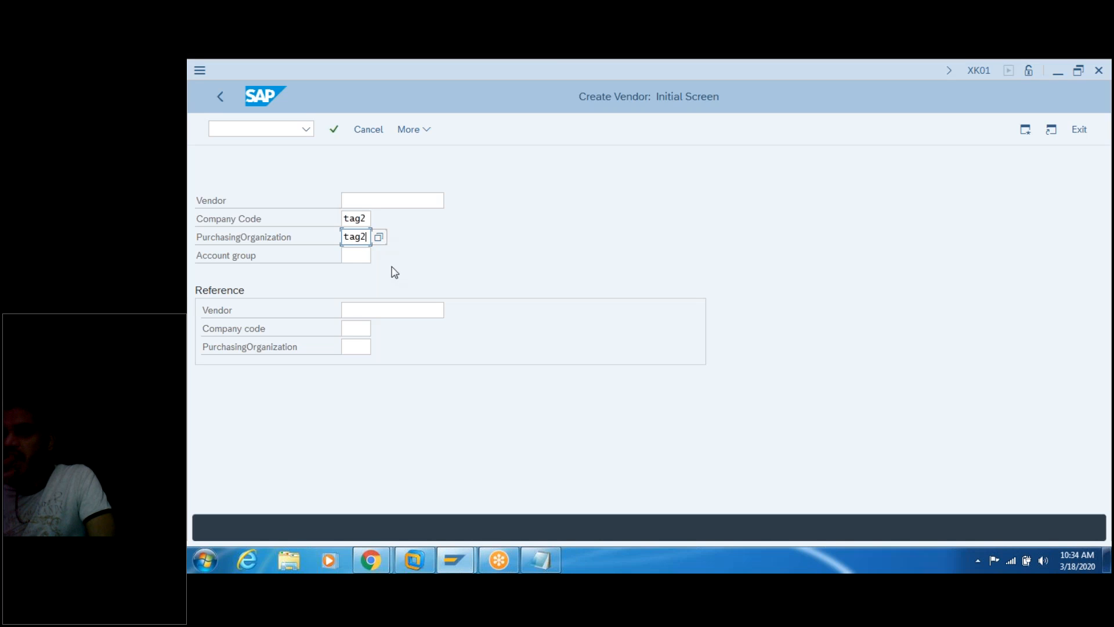
{"action": "left_click", "coordinate": [545, 560]}
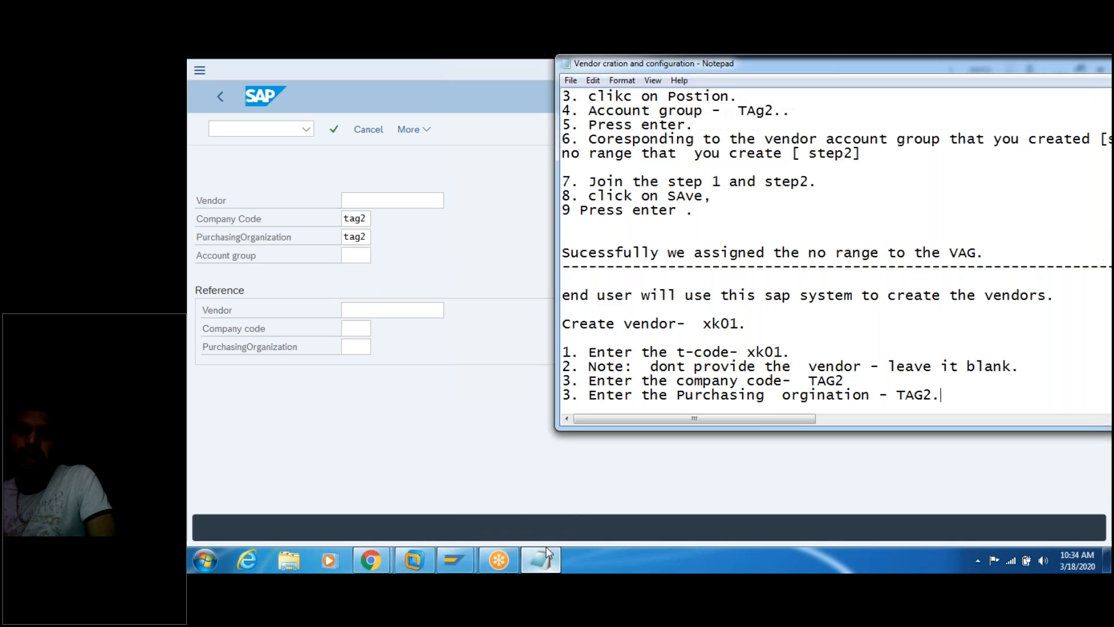
{"action": "type", "text": "4."}
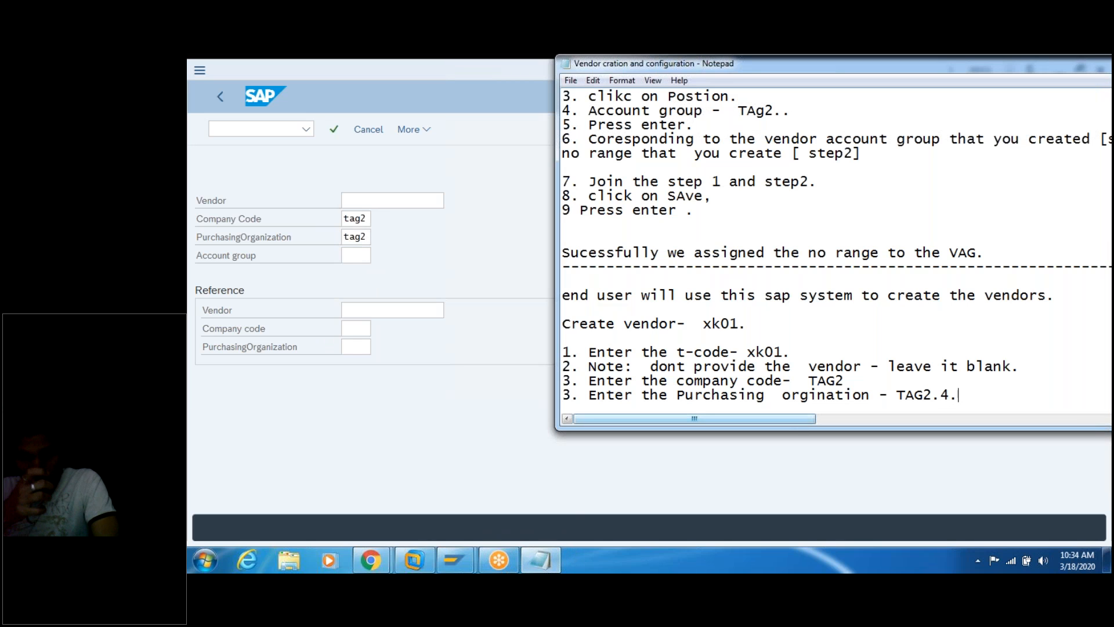
{"action": "key", "text": "BackSpace"}
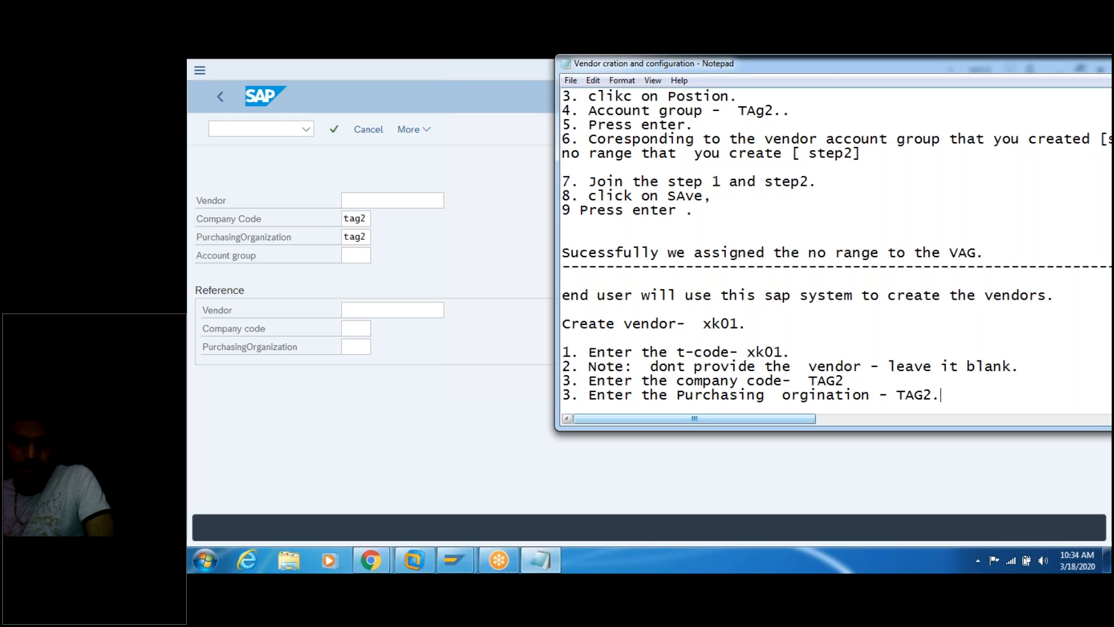
{"action": "key", "text": "Return"}
{"action": "type", "text": "4"}
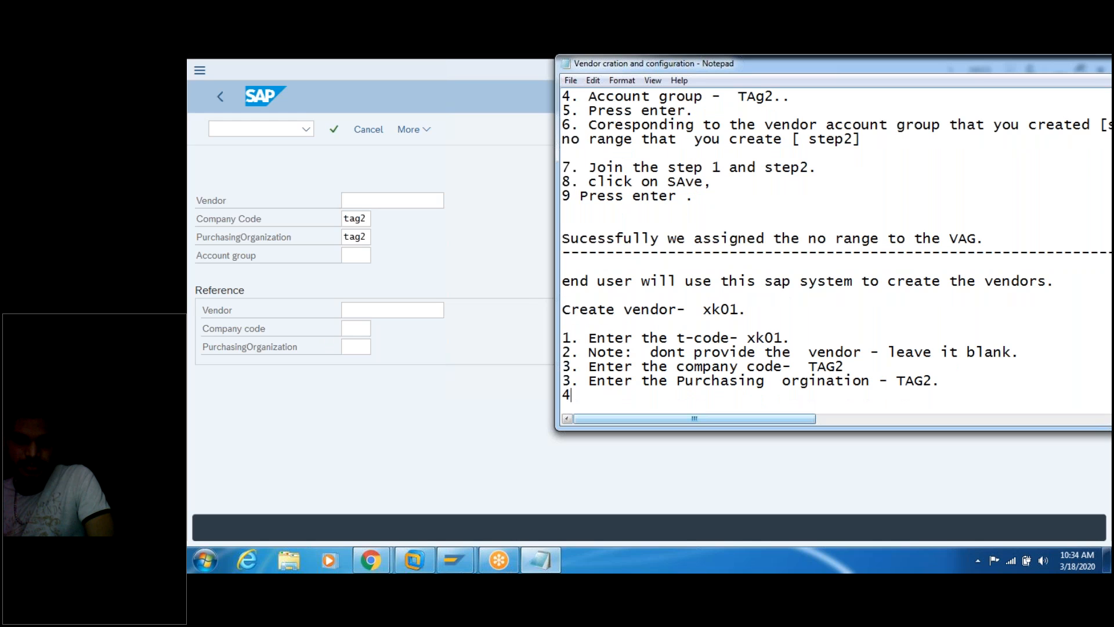
{"action": "type", "text": ". enter the A"}
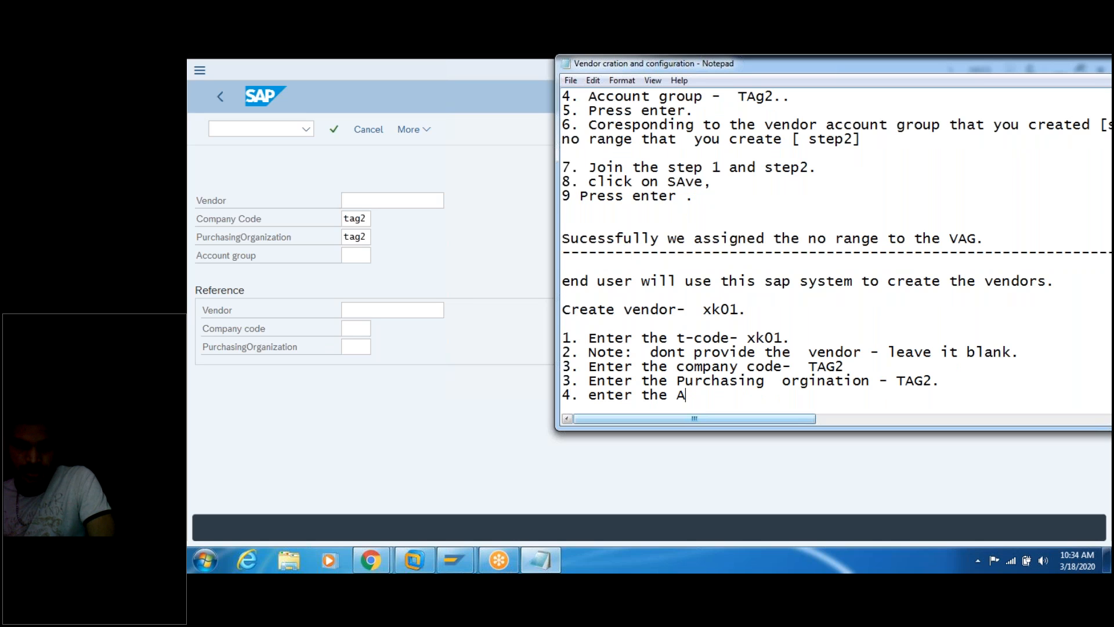
{"action": "type", "text": "ccount"}
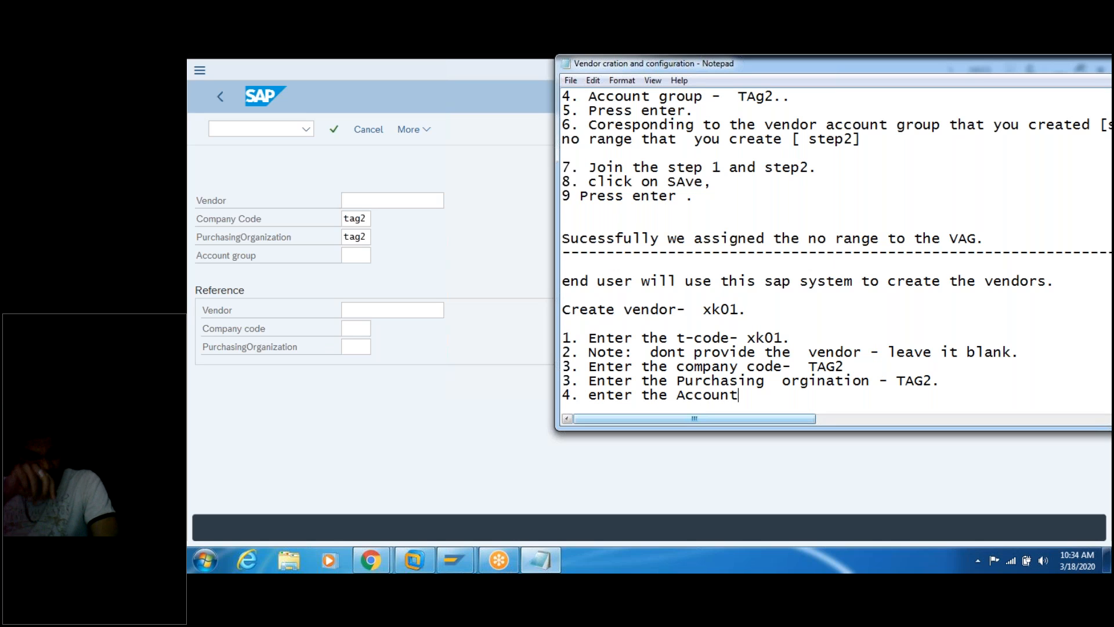
{"action": "type", "text": " group- TAg2."}
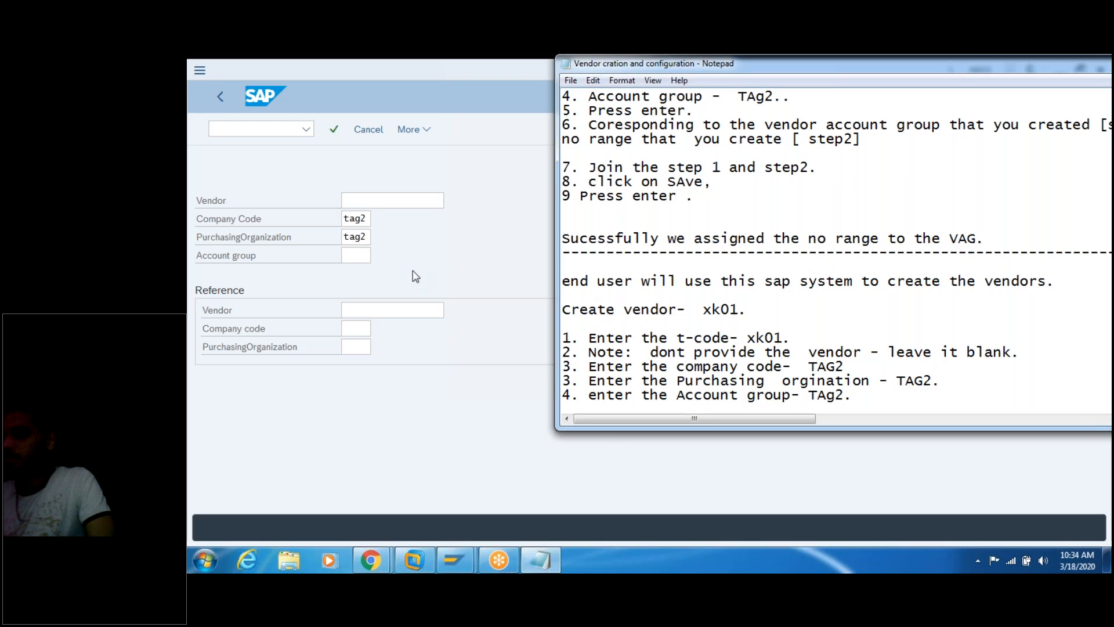
Step: Enter account group tag2 and add '5. Press enter.' to the notes
{"action": "left_click", "coordinate": [360, 257]}
{"action": "type", "text": "tag2"}
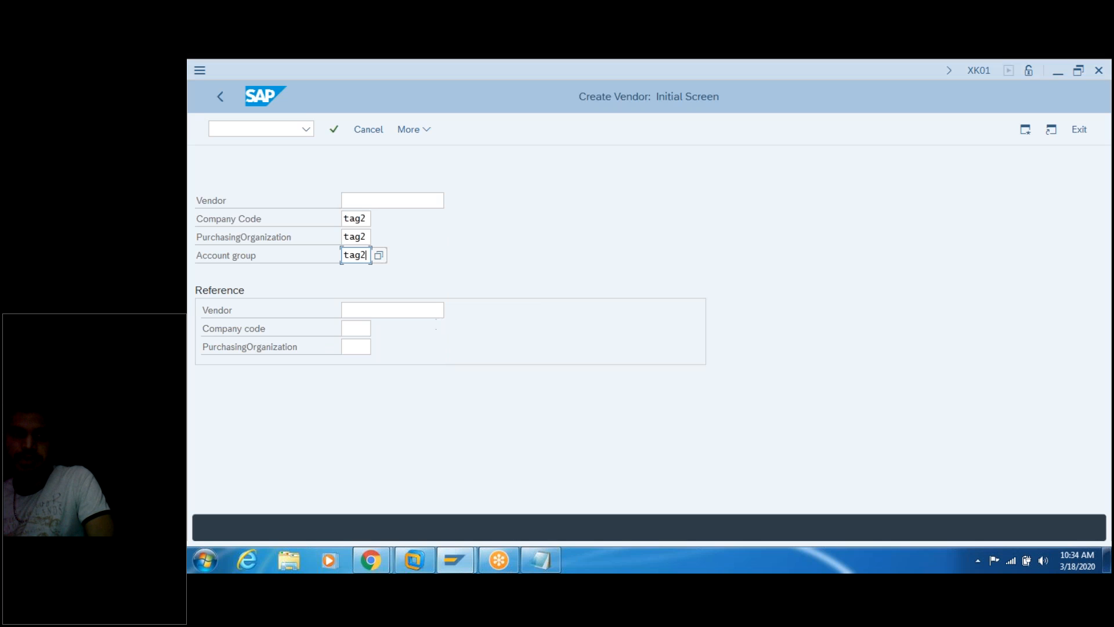
{"action": "left_click", "coordinate": [540, 560]}
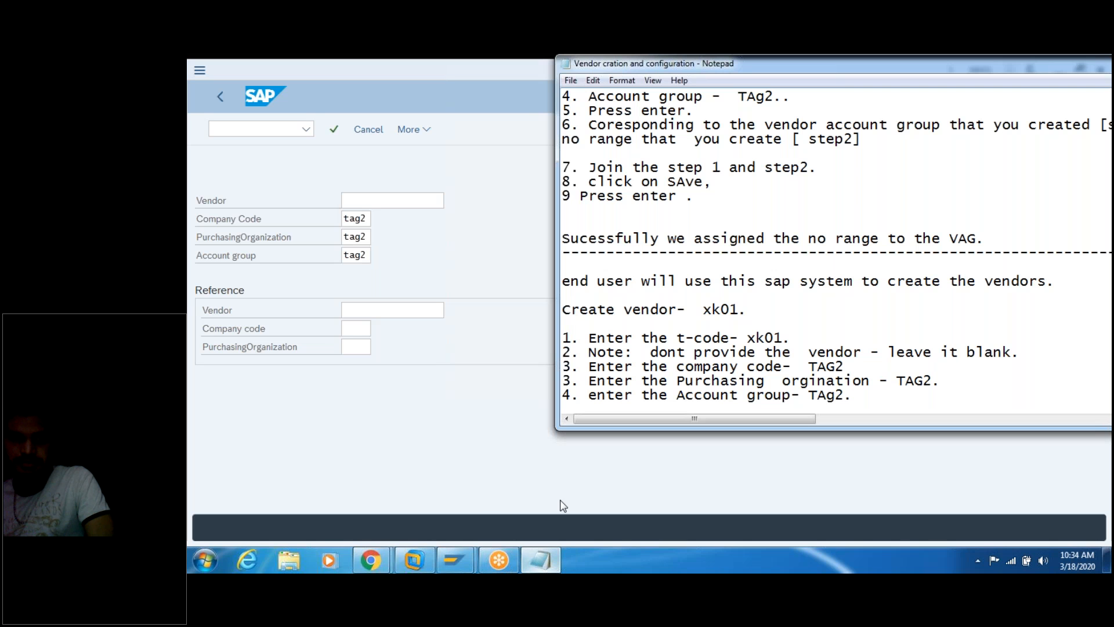
{"action": "scroll", "coordinate": [937, 401], "scroll_direction": "down", "scroll_amount": 1}
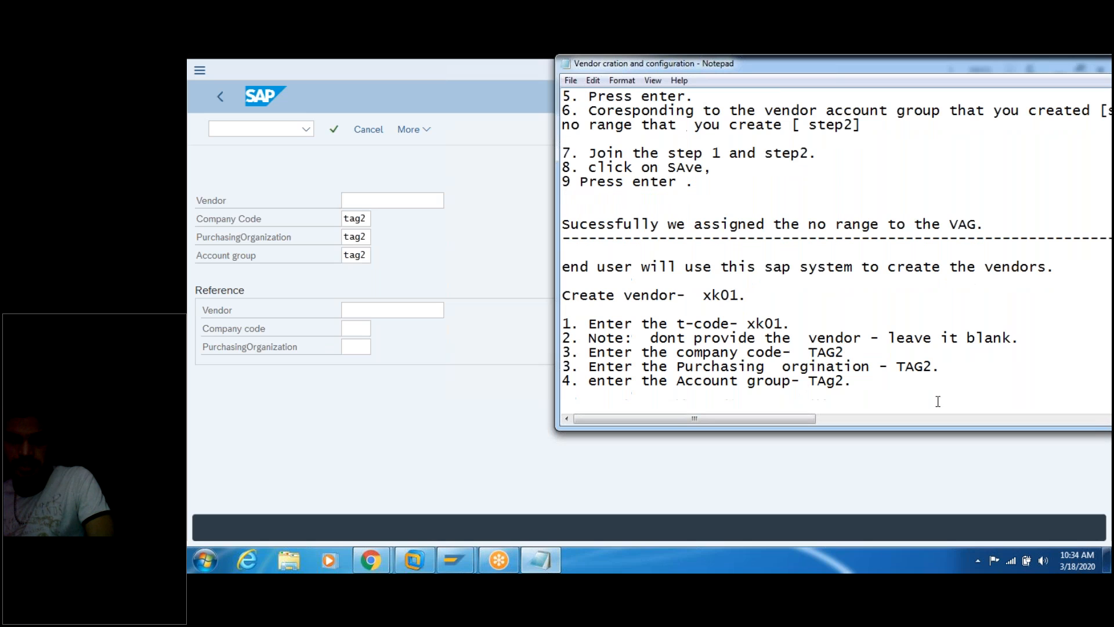
{"action": "type", "text": "5. Press enter."}
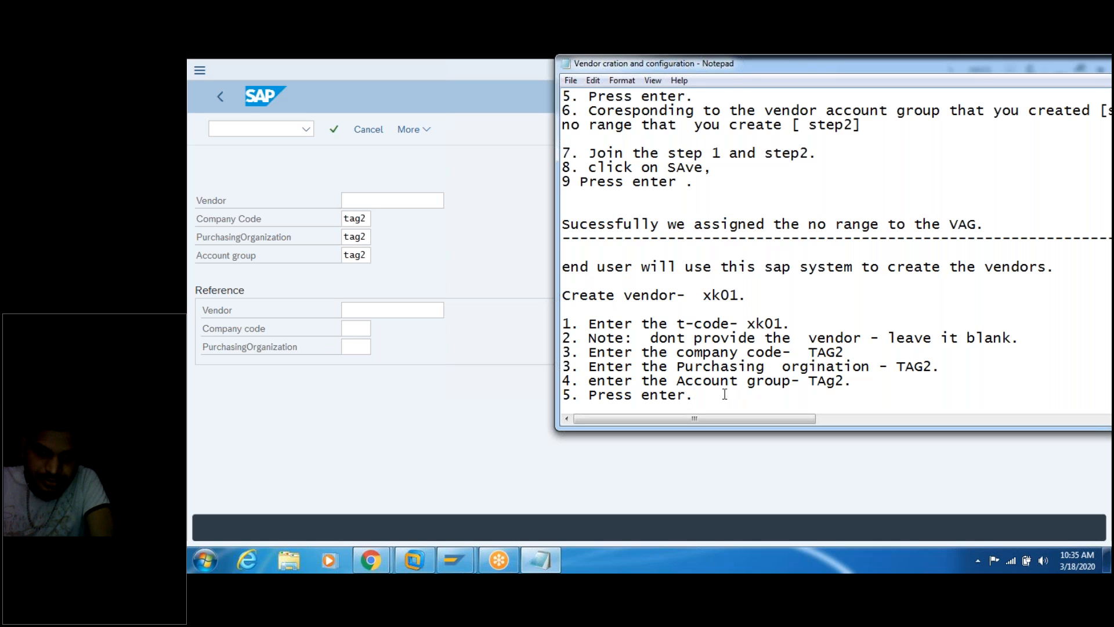
Step: Start note line 6, then submit the Create Vendor initial screen with Enter
{"action": "key", "text": "Return"}
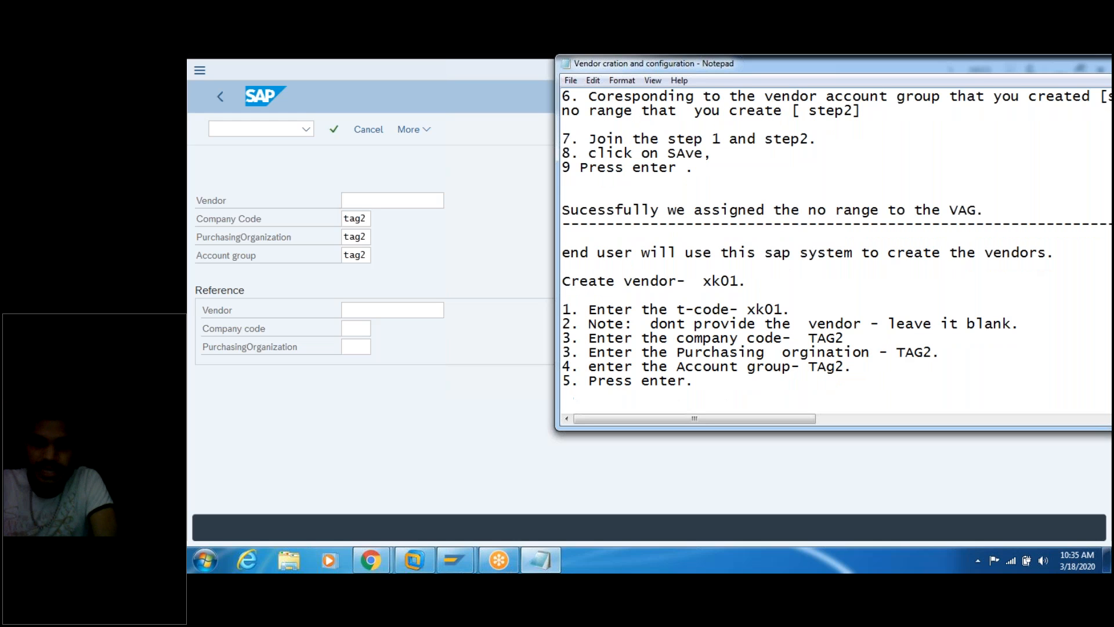
{"action": "type", "text": "6."}
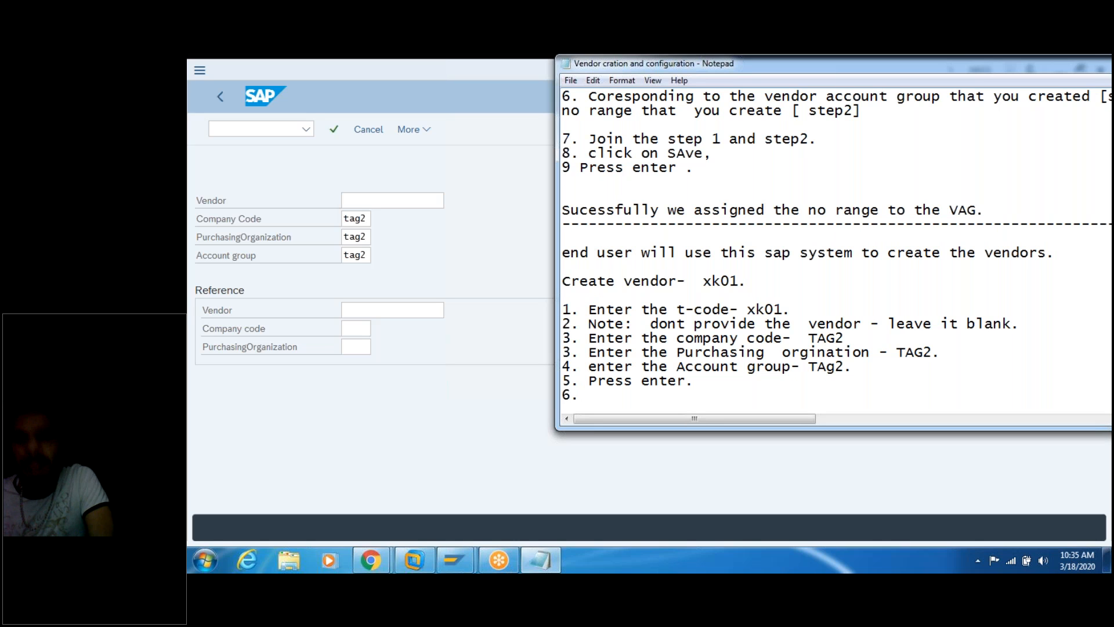
{"action": "left_click", "coordinate": [505, 268]}
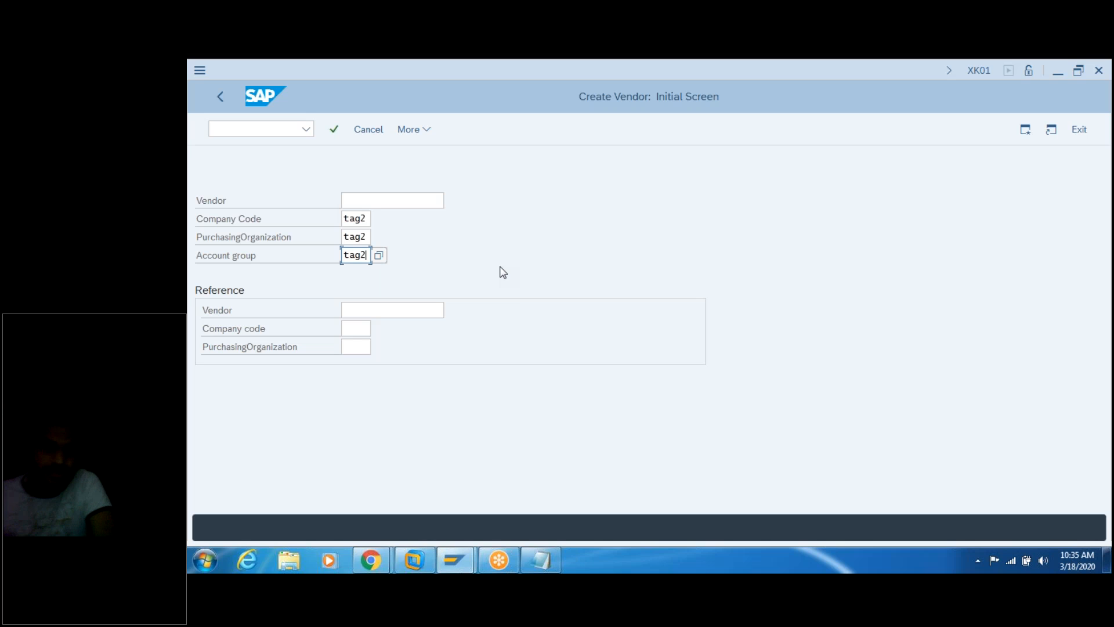
{"action": "key", "text": "Return"}
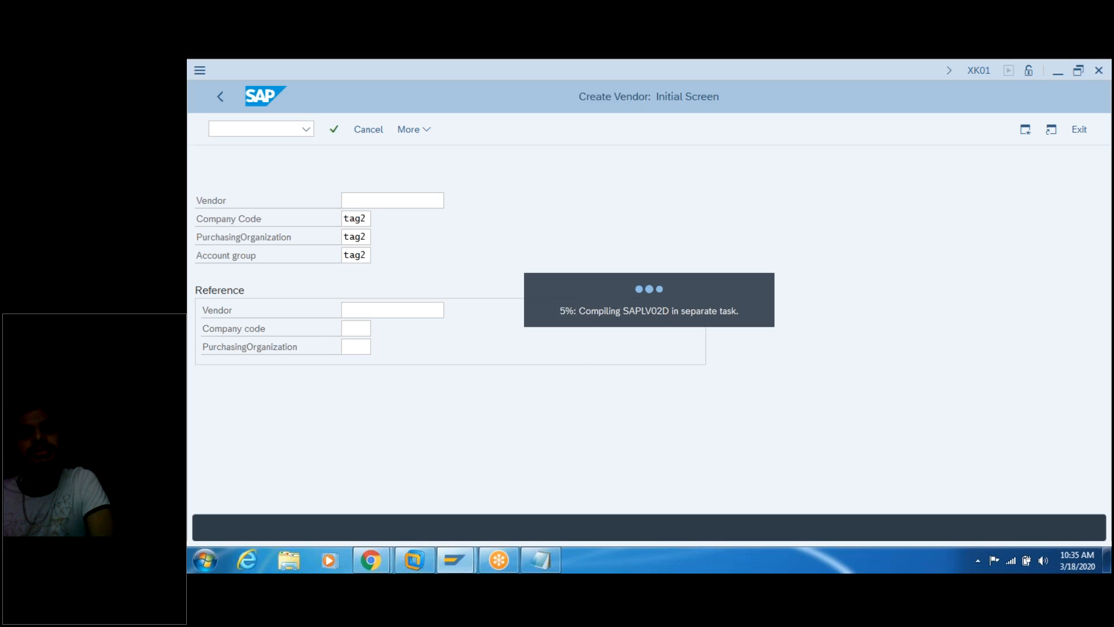
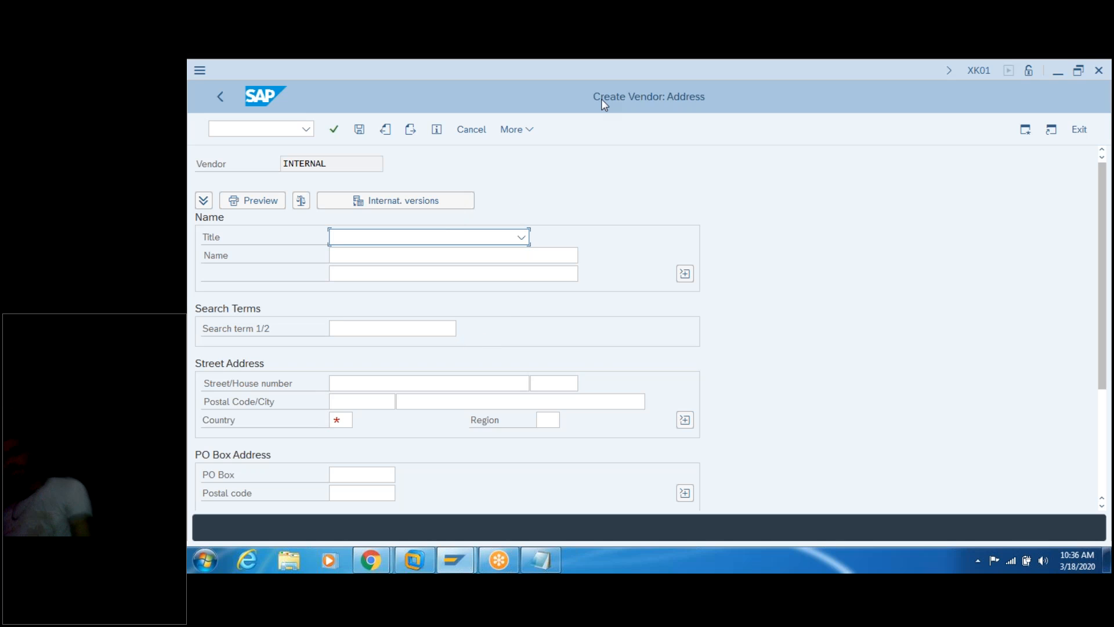
Step: Review the earlier XK01 vendor creation steps in the Notepad notes
{"action": "left_click", "coordinate": [539, 560]}
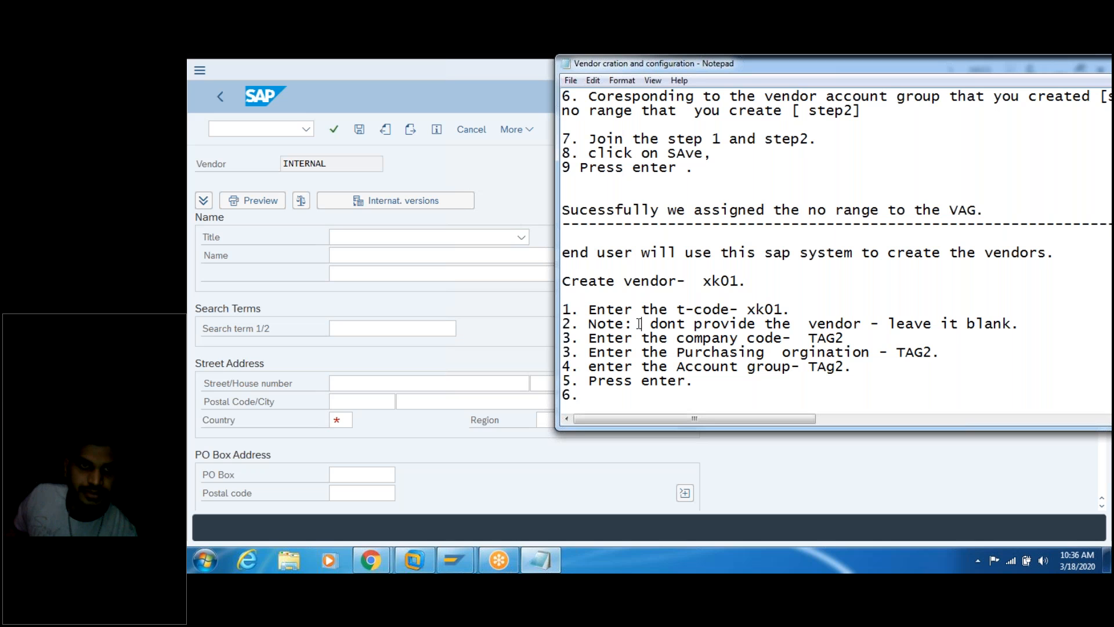
{"action": "key", "text": "Up"}
{"action": "key", "text": "Up"}
{"action": "key", "text": "Up"}
{"action": "key", "text": "Up"}
{"action": "key", "text": "Up"}
{"action": "key", "text": "Up"}
{"action": "key", "text": "Up"}
{"action": "key", "text": "Up"}
{"action": "key", "text": "Up"}
{"action": "key", "text": "Up"}
{"action": "key", "text": "Up"}
{"action": "key", "text": "Up"}
{"action": "key", "text": "Up"}
{"action": "key", "text": "Up"}
{"action": "key", "text": "Up"}
{"action": "key", "text": "Up"}
{"action": "key", "text": "Up"}
{"action": "key", "text": "Up"}
{"action": "key", "text": "Up"}
{"action": "key", "text": "Up"}
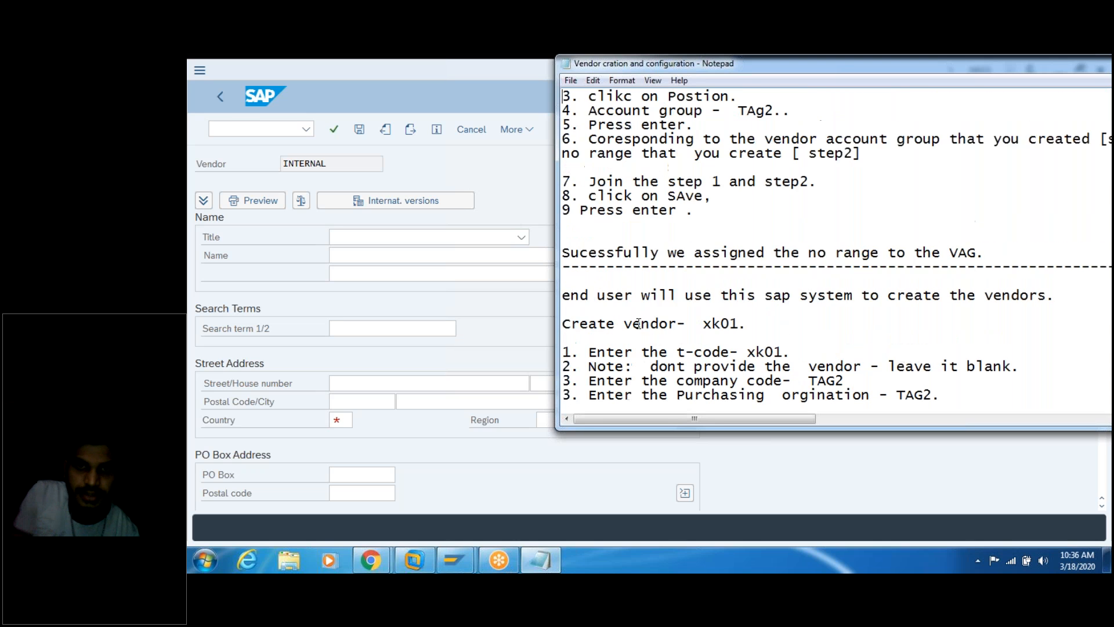
{"action": "key", "text": "Up"}
{"action": "key", "text": "Up"}
{"action": "key", "text": "Up"}
{"action": "key", "text": "Up"}
{"action": "key", "text": "Up"}
{"action": "key", "text": "Up"}
{"action": "key", "text": "Up"}
{"action": "key", "text": "Up"}
{"action": "key", "text": "Up"}
{"action": "key", "text": "Up"}
{"action": "key", "text": "Up"}
{"action": "key", "text": "Up"}
{"action": "key", "text": "Up"}
{"action": "key", "text": "Up"}
{"action": "key", "text": "Up"}
{"action": "key", "text": "Up"}
{"action": "key", "text": "Up"}
{"action": "key", "text": "Up"}
{"action": "key", "text": "Up"}
{"action": "key", "text": "Up"}
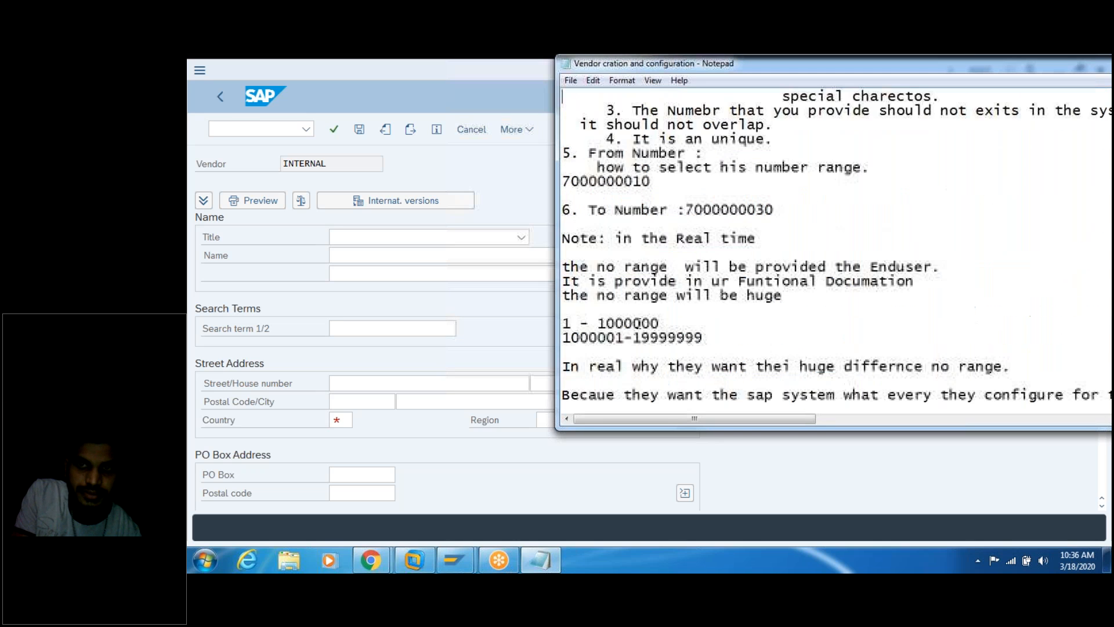
{"action": "key", "text": "Up"}
{"action": "key", "text": "Up"}
{"action": "key", "text": "Up"}
{"action": "key", "text": "Up"}
{"action": "key", "text": "Up"}
{"action": "key", "text": "Up"}
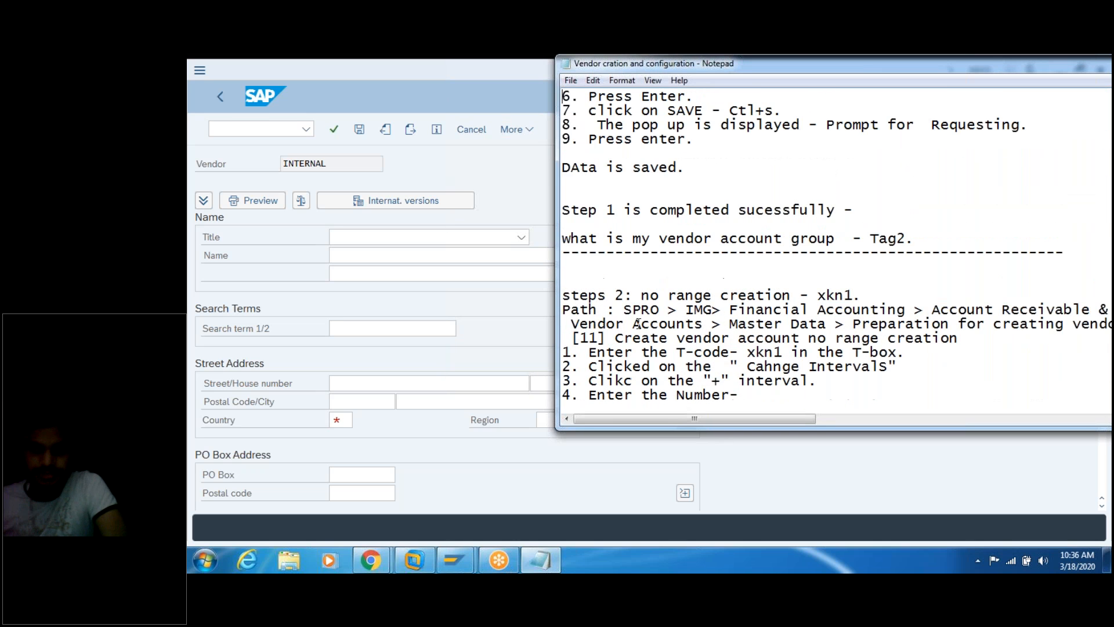
{"action": "key", "text": "Up"}
{"action": "key", "text": "Up"}
{"action": "key", "text": "Up"}
{"action": "key", "text": "Up"}
{"action": "key", "text": "Up"}
{"action": "key", "text": "Up"}
{"action": "key", "text": "Up"}
{"action": "key", "text": "Up"}
{"action": "key", "text": "Up"}
{"action": "key", "text": "Up"}
{"action": "key", "text": "Up"}
{"action": "key", "text": "Up"}
{"action": "key", "text": "Up"}
{"action": "key", "text": "Up"}
{"action": "key", "text": "Up"}
{"action": "key", "text": "Up"}
{"action": "key", "text": "Up"}
{"action": "key", "text": "Up"}
{"action": "key", "text": "Up"}
{"action": "key", "text": "Up"}
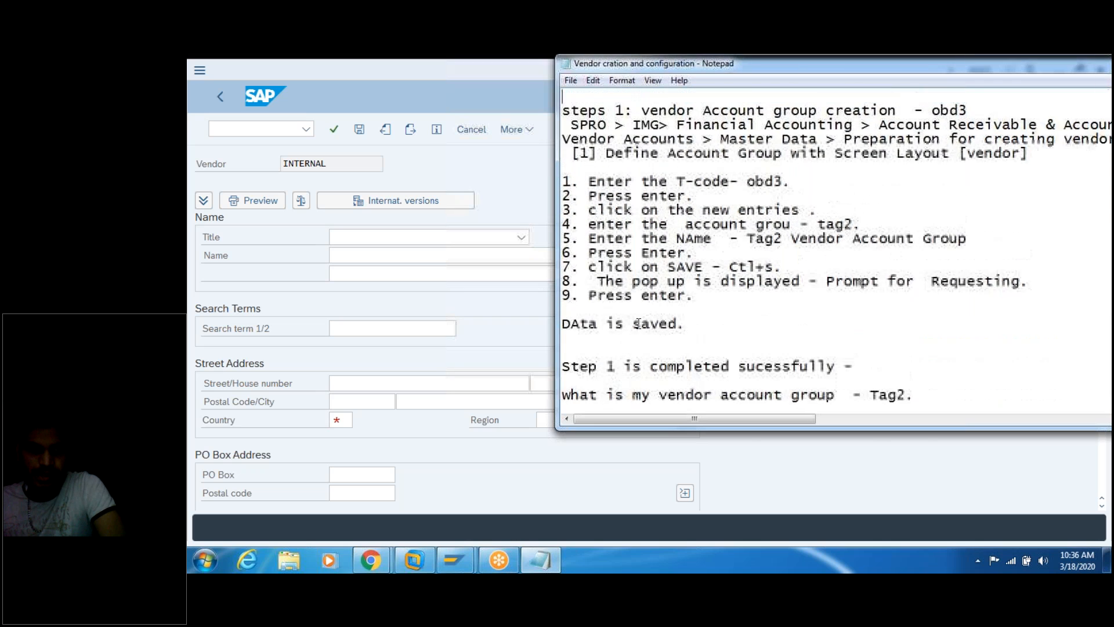
{"action": "key", "text": "Up"}
{"action": "key", "text": "Up"}
{"action": "key", "text": "Up"}
{"action": "key", "text": "Up"}
{"action": "key", "text": "Up"}
{"action": "key", "text": "Up"}
{"action": "key", "text": "Up"}
{"action": "key", "text": "Up"}
{"action": "key", "text": "Up"}
{"action": "key", "text": "Up"}
{"action": "key", "text": "Up"}
{"action": "key", "text": "Up"}
{"action": "key", "text": "Up"}
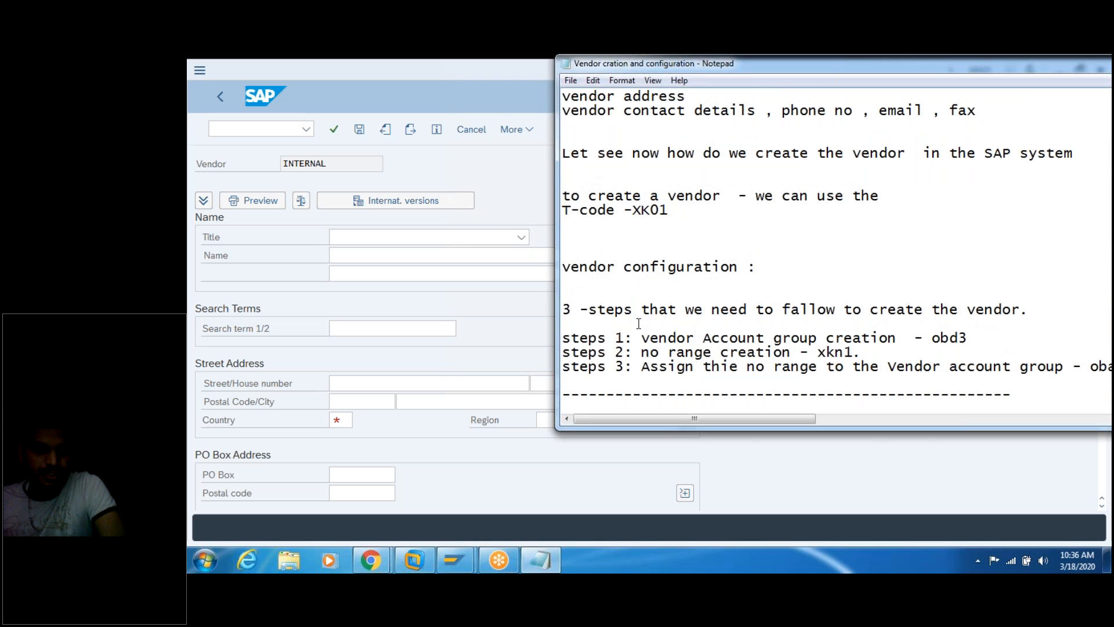
{"action": "key", "text": "Up"}
{"action": "key", "text": "Up"}
{"action": "key", "text": "Up"}
{"action": "key", "text": "Up"}
{"action": "key", "text": "Up"}
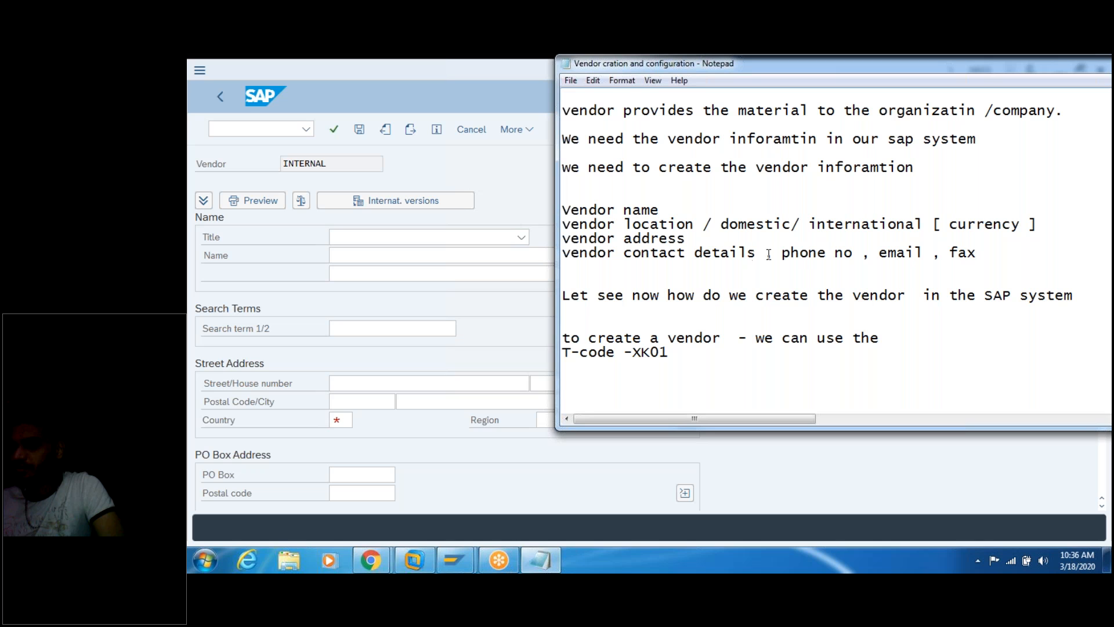
{"action": "left_click", "coordinate": [775, 310]}
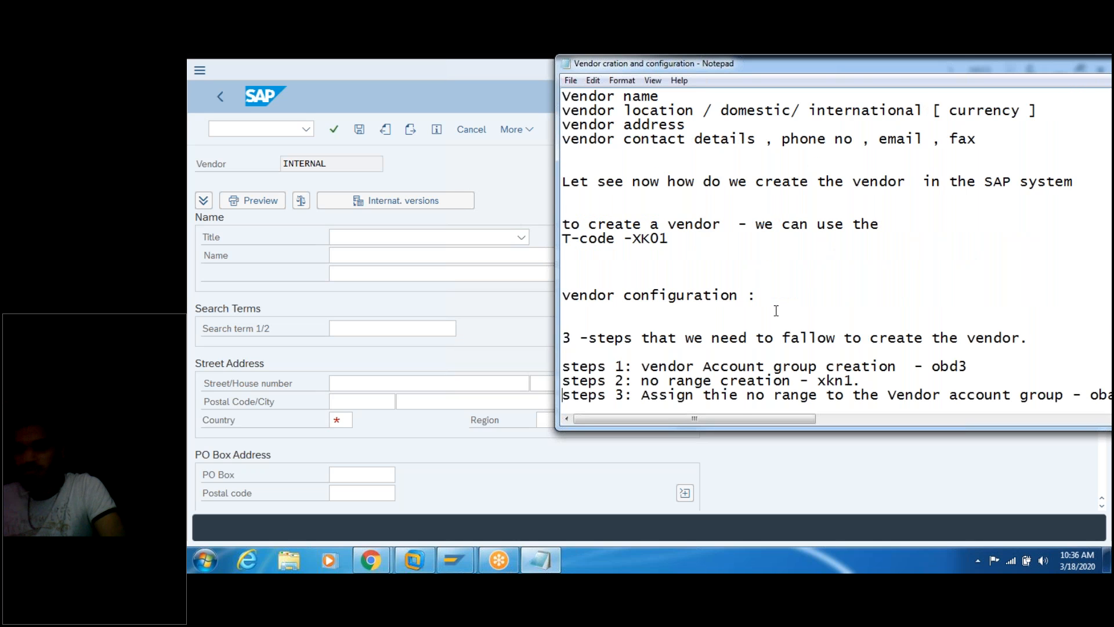
{"action": "key", "text": "Down"}
{"action": "key", "text": "Down"}
{"action": "key", "text": "Down"}
{"action": "key", "text": "Down"}
{"action": "key", "text": "Down"}
{"action": "key", "text": "Down"}
{"action": "key", "text": "Down"}
{"action": "key", "text": "Down"}
{"action": "key", "text": "Down"}
{"action": "key", "text": "Down"}
{"action": "key", "text": "Down"}
{"action": "key", "text": "Down"}
{"action": "key", "text": "Down"}
{"action": "key", "text": "Down"}
{"action": "key", "text": "Down"}
{"action": "key", "text": "Down"}
{"action": "key", "text": "Down"}
{"action": "key", "text": "Down"}
{"action": "key", "text": "Down"}
{"action": "key", "text": "Down"}
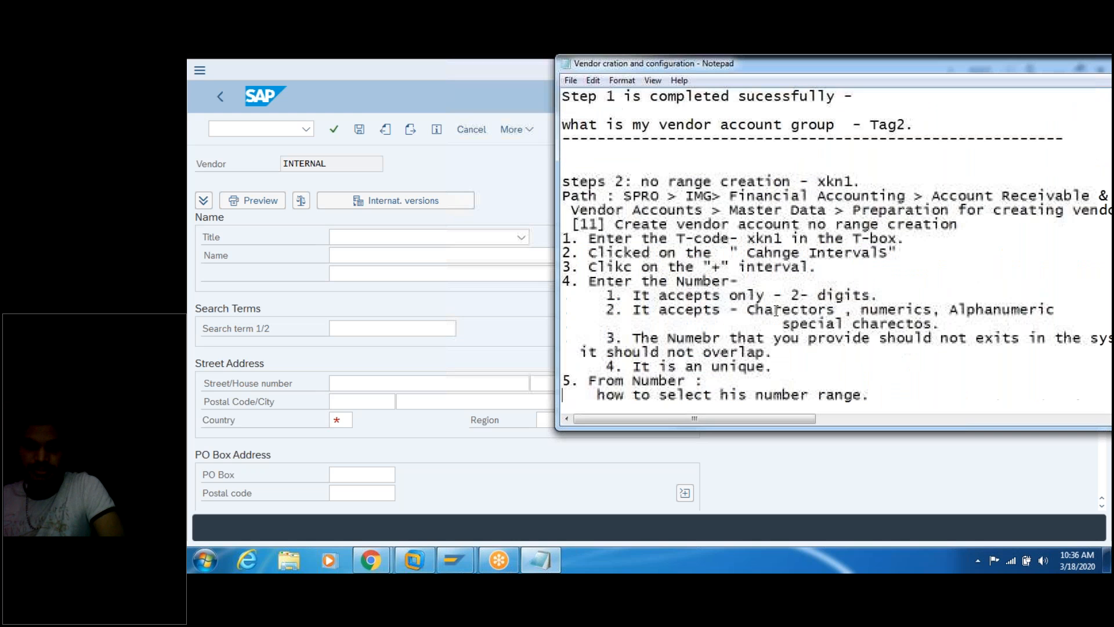
{"action": "key", "text": "Down"}
{"action": "key", "text": "Down"}
{"action": "key", "text": "Down"}
{"action": "key", "text": "Down"}
{"action": "key", "text": "Down"}
{"action": "key", "text": "Down"}
{"action": "key", "text": "Down"}
{"action": "key", "text": "Down"}
{"action": "key", "text": "Down"}
{"action": "key", "text": "Down"}
{"action": "key", "text": "Down"}
{"action": "key", "text": "Down"}
{"action": "key", "text": "Down"}
{"action": "key", "text": "Down"}
{"action": "key", "text": "Down"}
{"action": "key", "text": "Down"}
{"action": "key", "text": "Down"}
{"action": "key", "text": "Down"}
{"action": "key", "text": "Down"}
{"action": "key", "text": "Down"}
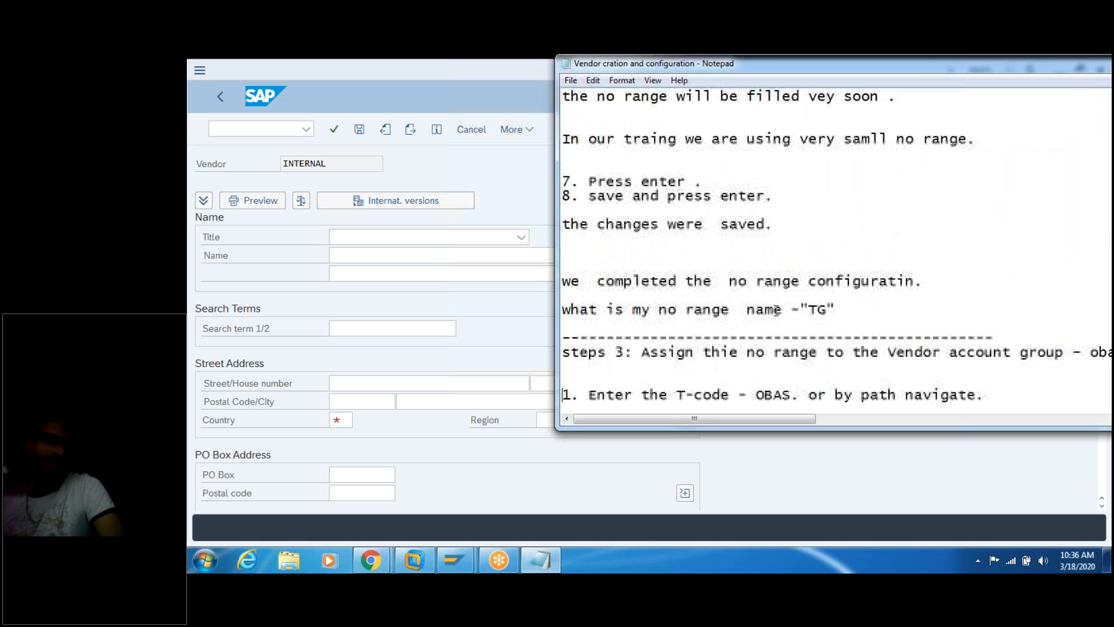
{"action": "key", "text": "Down"}
{"action": "key", "text": "Down"}
{"action": "key", "text": "Down"}
{"action": "key", "text": "Down"}
{"action": "key", "text": "Down"}
{"action": "key", "text": "Down"}
{"action": "key", "text": "Down"}
{"action": "key", "text": "Down"}
{"action": "key", "text": "Down"}
{"action": "key", "text": "Down"}
{"action": "key", "text": "Down"}
{"action": "key", "text": "Down"}
{"action": "key", "text": "Down"}
{"action": "key", "text": "Down"}
{"action": "key", "text": "Down"}
{"action": "key", "text": "Down"}
{"action": "key", "text": "Down"}
{"action": "key", "text": "Down"}
{"action": "key", "text": "Down"}
{"action": "key", "text": "Down"}
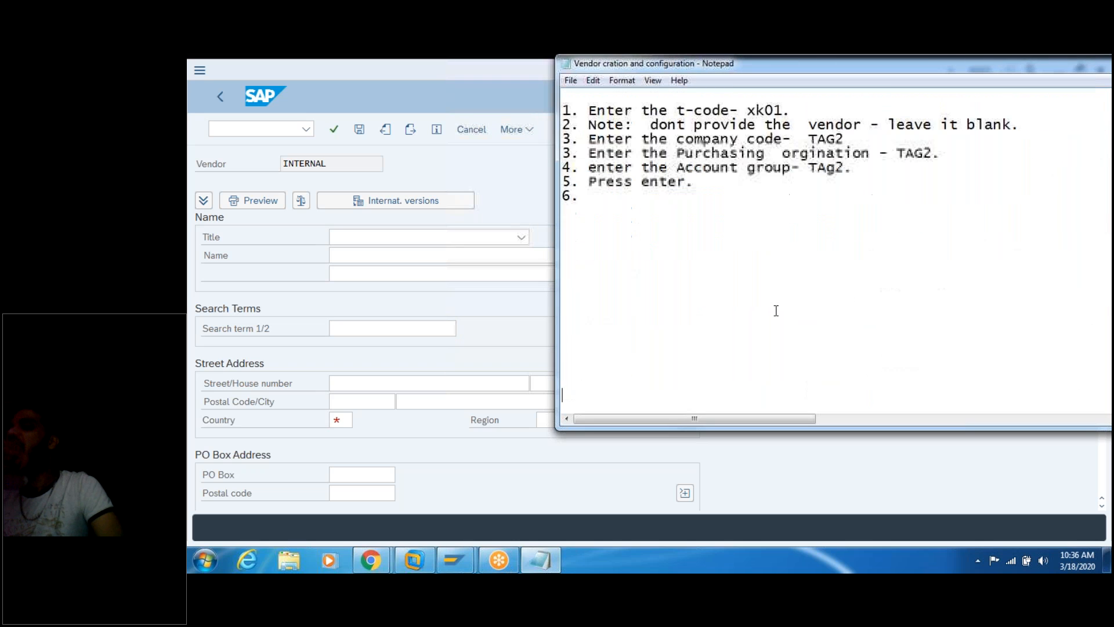
{"action": "key", "text": "Up"}
{"action": "key", "text": "Up"}
{"action": "key", "text": "Up"}
{"action": "key", "text": "Up"}
{"action": "key", "text": "Up"}
{"action": "key", "text": "Up"}
{"action": "key", "text": "Up"}
{"action": "key", "text": "Up"}
{"action": "key", "text": "Up"}
{"action": "key", "text": "Up"}
{"action": "key", "text": "Up"}
{"action": "key", "text": "Up"}
{"action": "key", "text": "Up"}
{"action": "key", "text": "Up"}
{"action": "key", "text": "Up"}
{"action": "key", "text": "Up"}
{"action": "key", "text": "Up"}
{"action": "key", "text": "Up"}
{"action": "key", "text": "Up"}
{"action": "key", "text": "Up"}
{"action": "key", "text": "Up"}
{"action": "key", "text": "Up"}
{"action": "key", "text": "Up"}
{"action": "key", "text": "Up"}
{"action": "key", "text": "Up"}
{"action": "key", "text": "Up"}
{"action": "key", "text": "Up"}
{"action": "key", "text": "Up"}
{"action": "key", "text": "Up"}
{"action": "key", "text": "Up"}
{"action": "key", "text": "Up"}
{"action": "key", "text": "Up"}
{"action": "key", "text": "Up"}
{"action": "key", "text": "Up"}
{"action": "key", "text": "Up"}
{"action": "key", "text": "Up"}
{"action": "key", "text": "Up"}
{"action": "key", "text": "Up"}
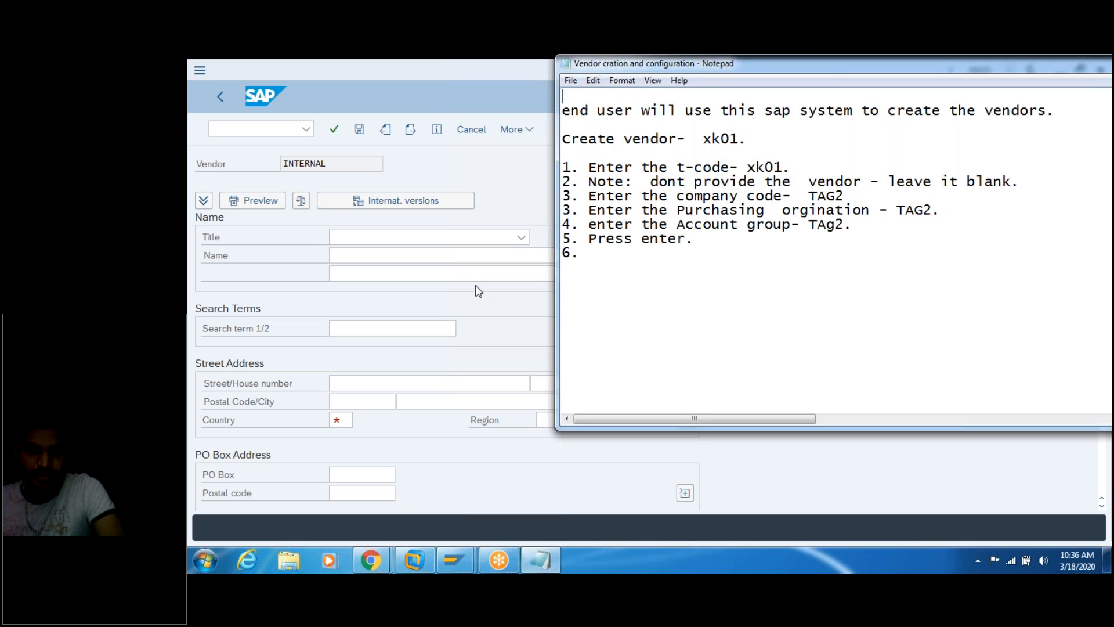
Step: Enter vendor name 'Tag 1- Vendor First' and search term 'First'
{"action": "left_click", "coordinate": [411, 253]}
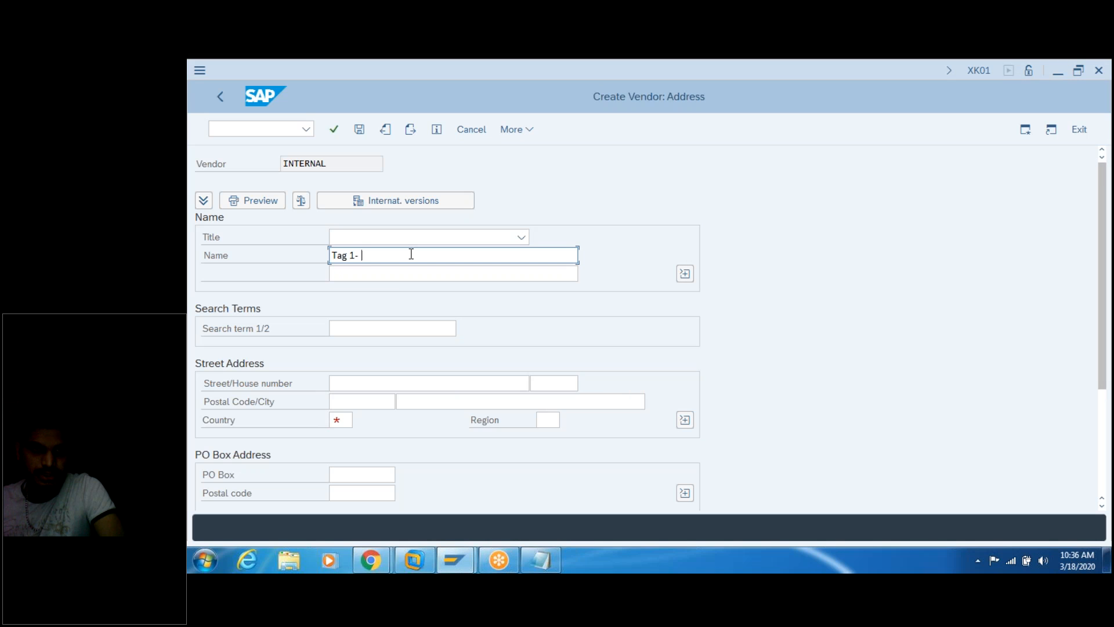
{"action": "type", "text": "Tag 1- Vendor 1"}
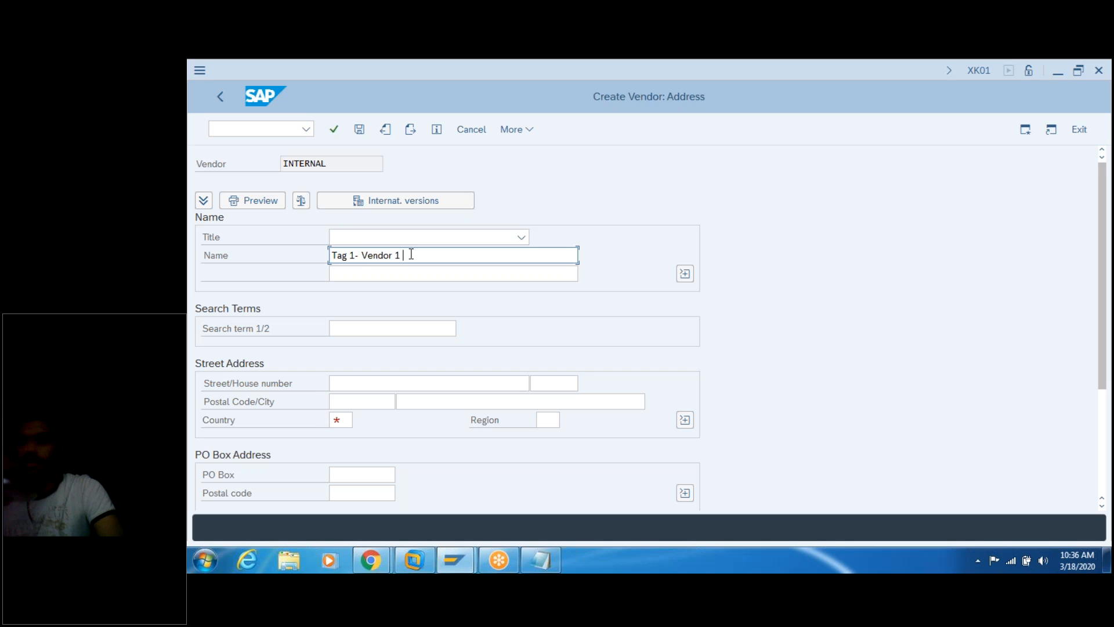
{"action": "key", "text": "BackSpace"}
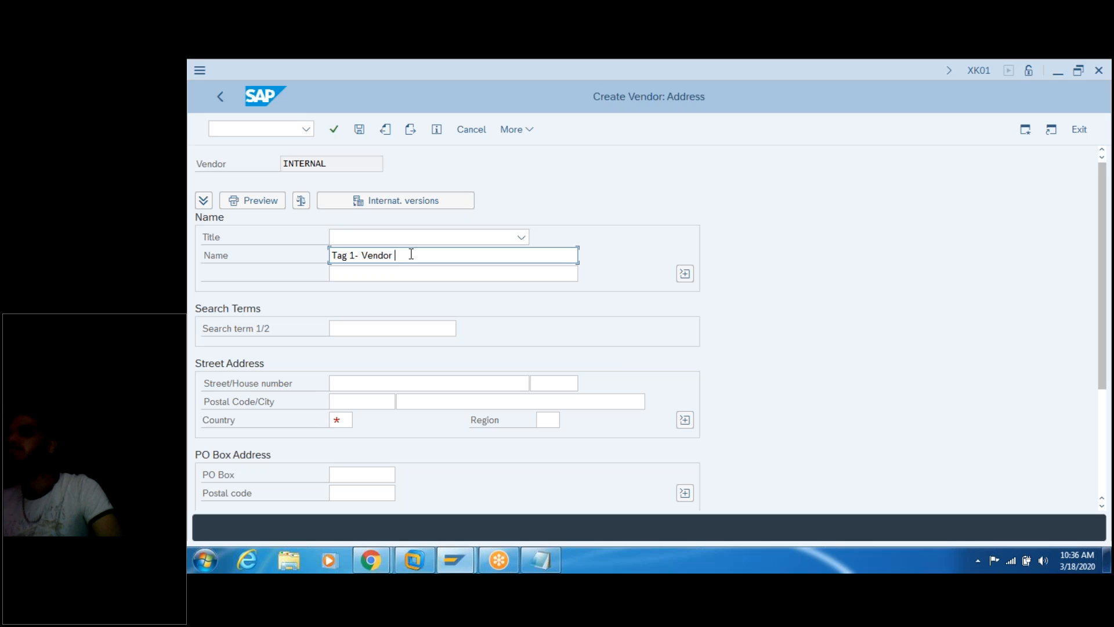
{"action": "type", "text": "First"}
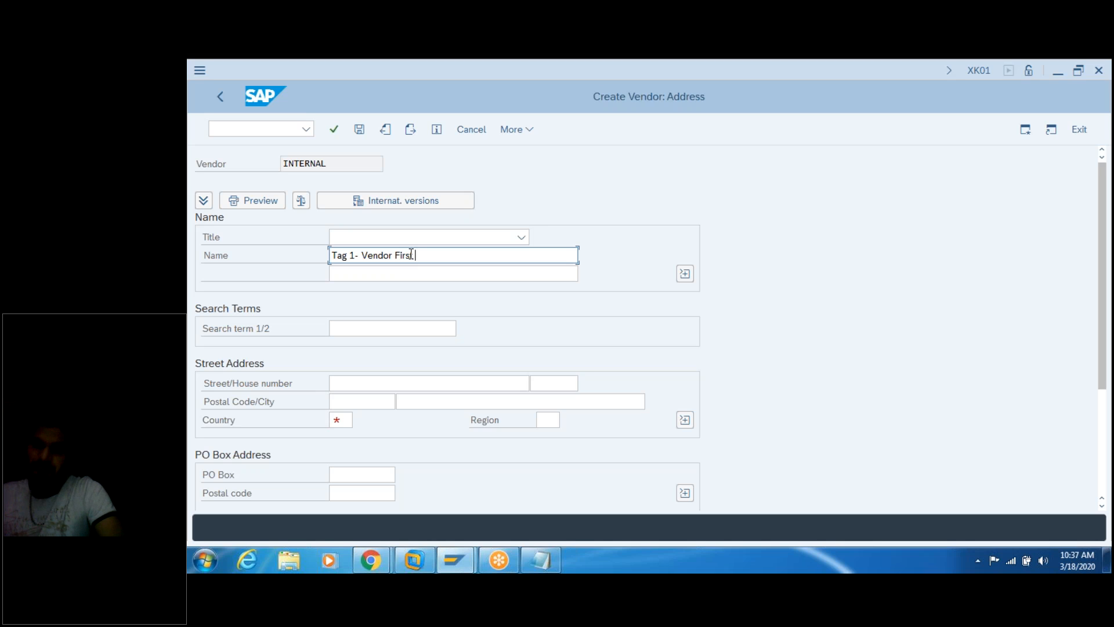
{"action": "left_click", "coordinate": [386, 331]}
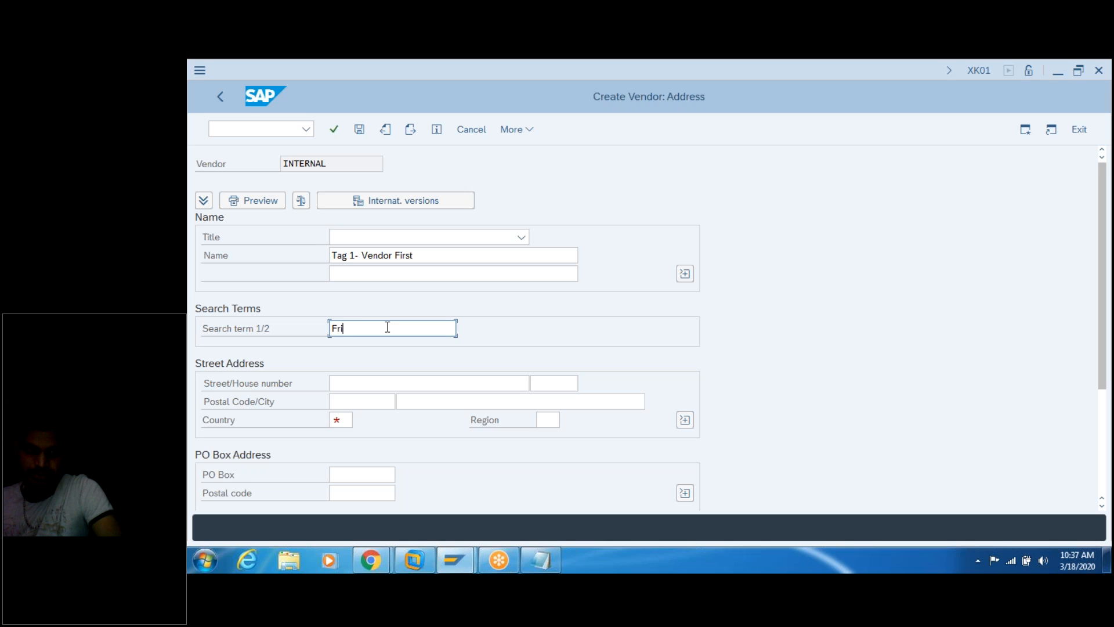
{"action": "type", "text": "Fr"}
{"action": "key", "text": "BackSpace"}
{"action": "type", "text": "irst"}
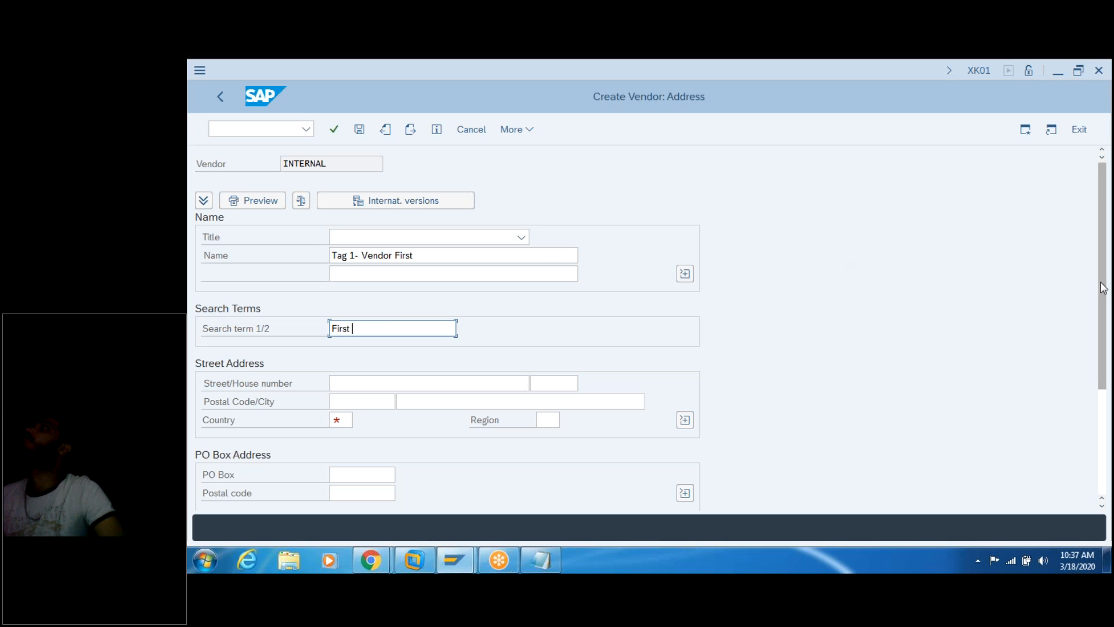
{"action": "scroll", "coordinate": [1102, 328], "scroll_direction": "down", "scroll_amount": 1}
{"action": "scroll", "coordinate": [1102, 331], "scroll_direction": "down", "scroll_amount": 3}
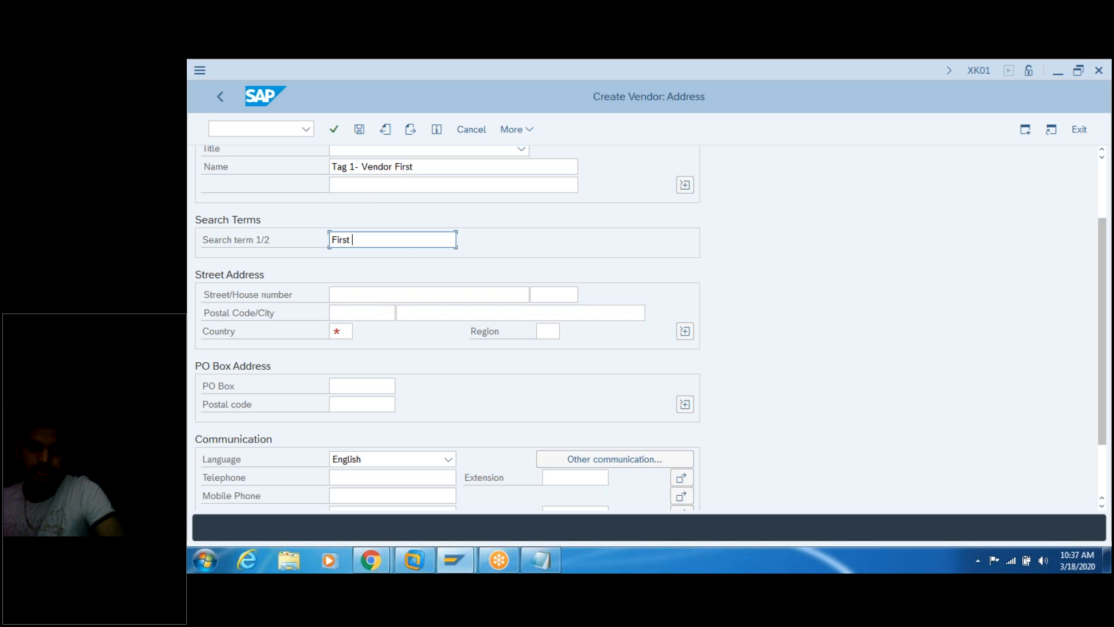
Step: Enter the vendor's street address and postal code, and set country IN
{"action": "left_click", "coordinate": [384, 295]}
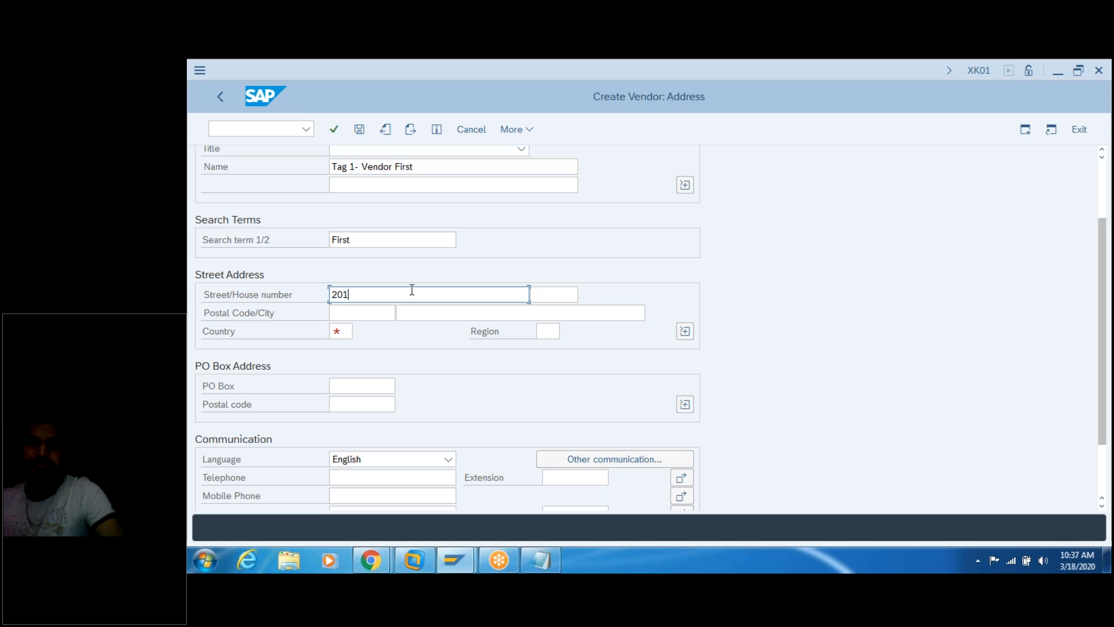
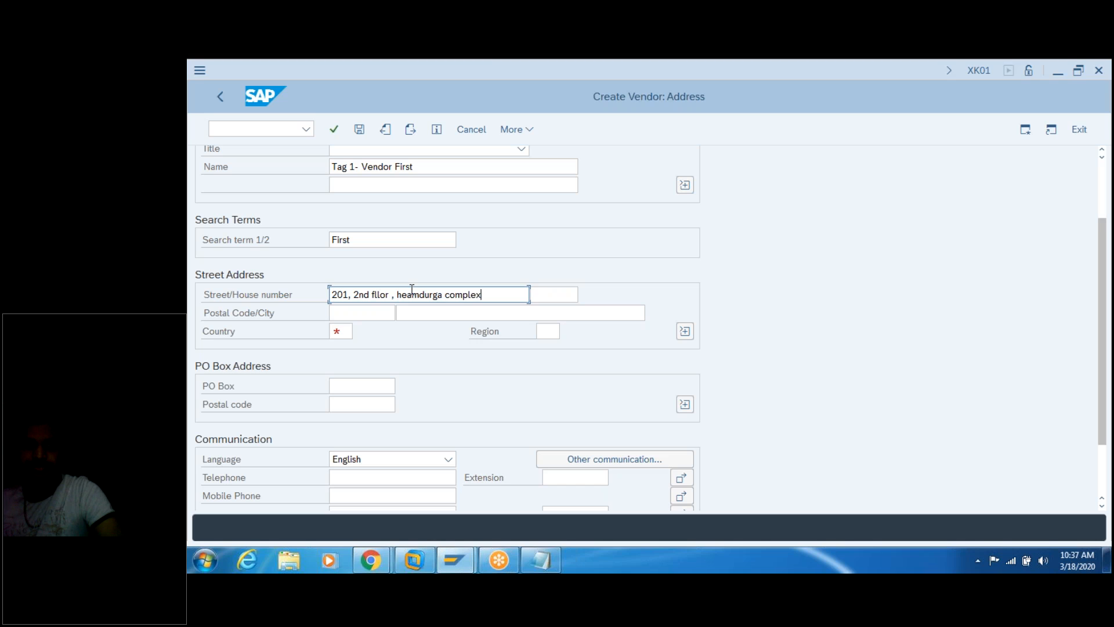
{"action": "left_click", "coordinate": [373, 312]}
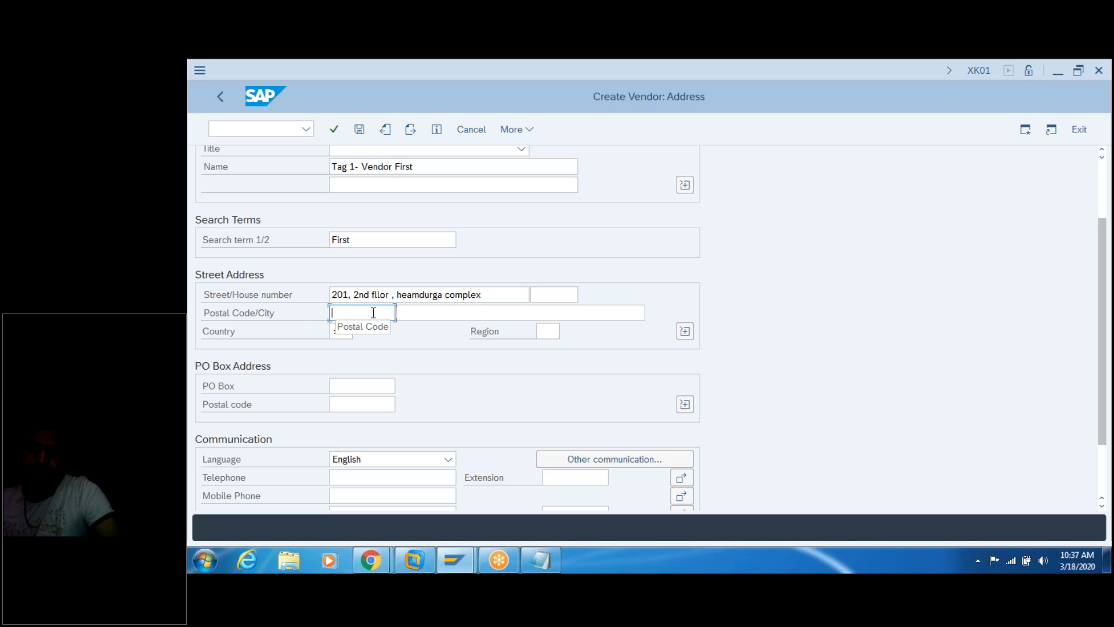
{"action": "type", "text": "5"}
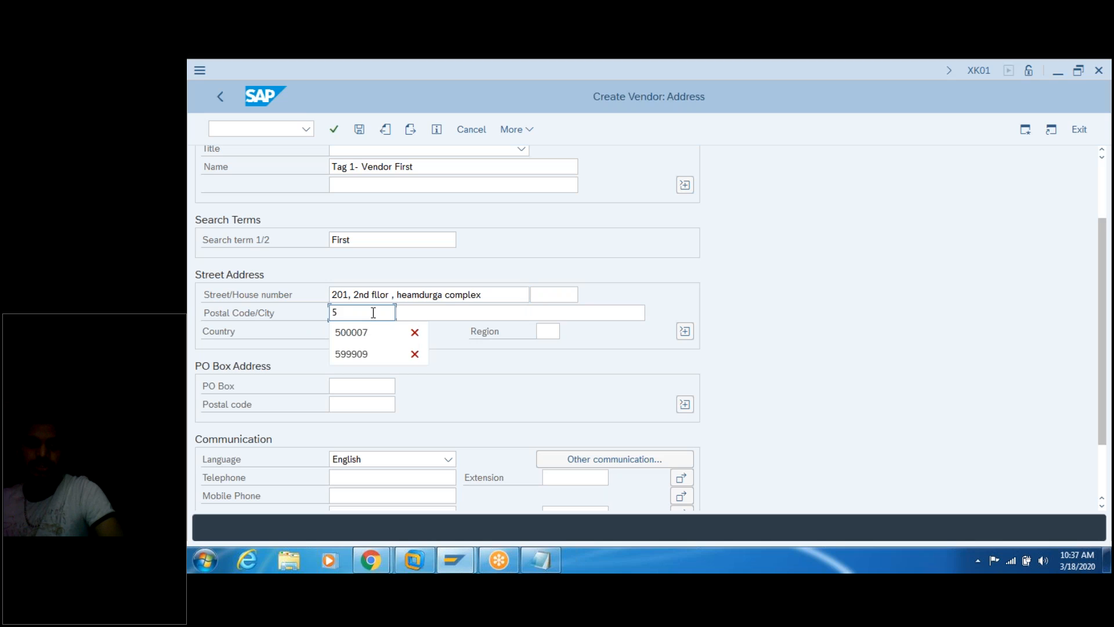
{"action": "type", "text": "000"}
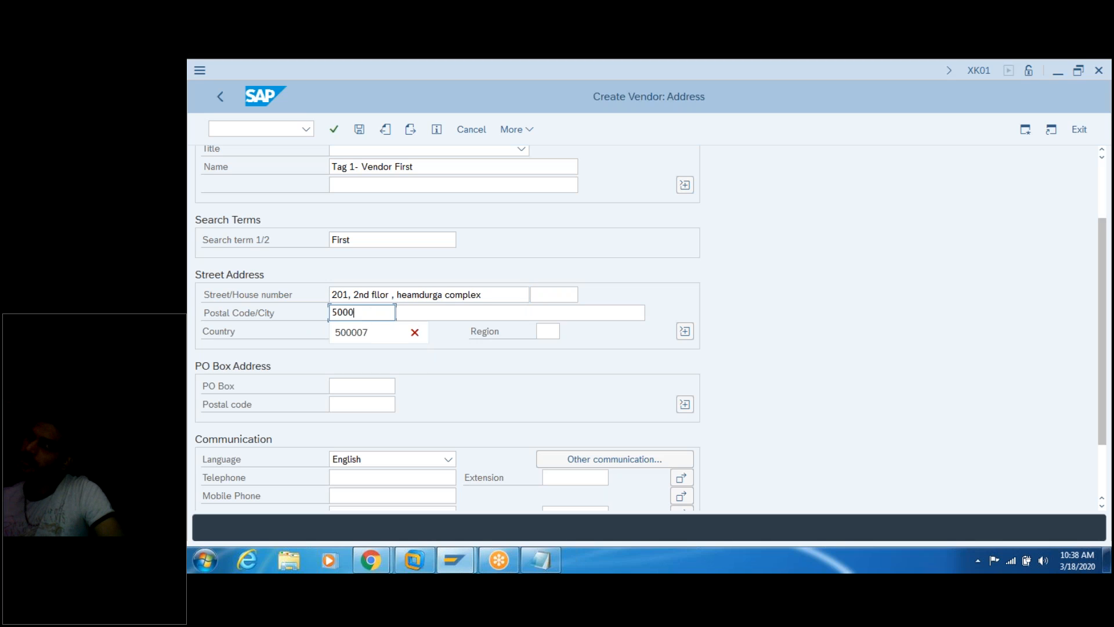
{"action": "type", "text": "50"}
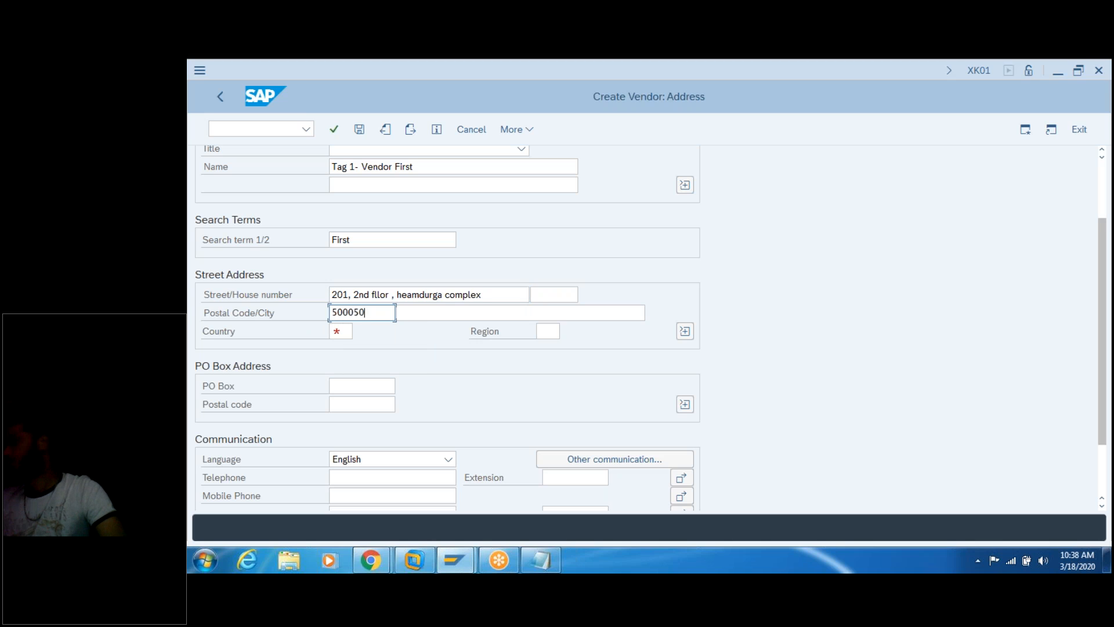
{"action": "left_click", "coordinate": [425, 313]}
{"action": "left_click", "coordinate": [343, 329]}
{"action": "type", "text": "in"}
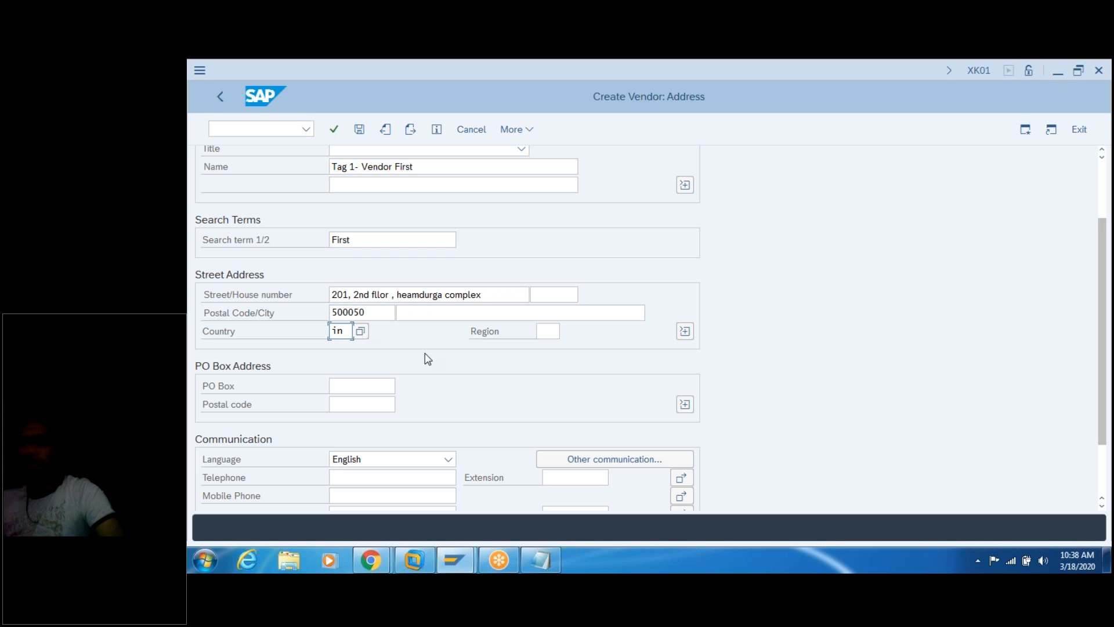
Step: Choose region 01, Andra Pradesh, from the region value list
{"action": "left_click", "coordinate": [550, 330]}
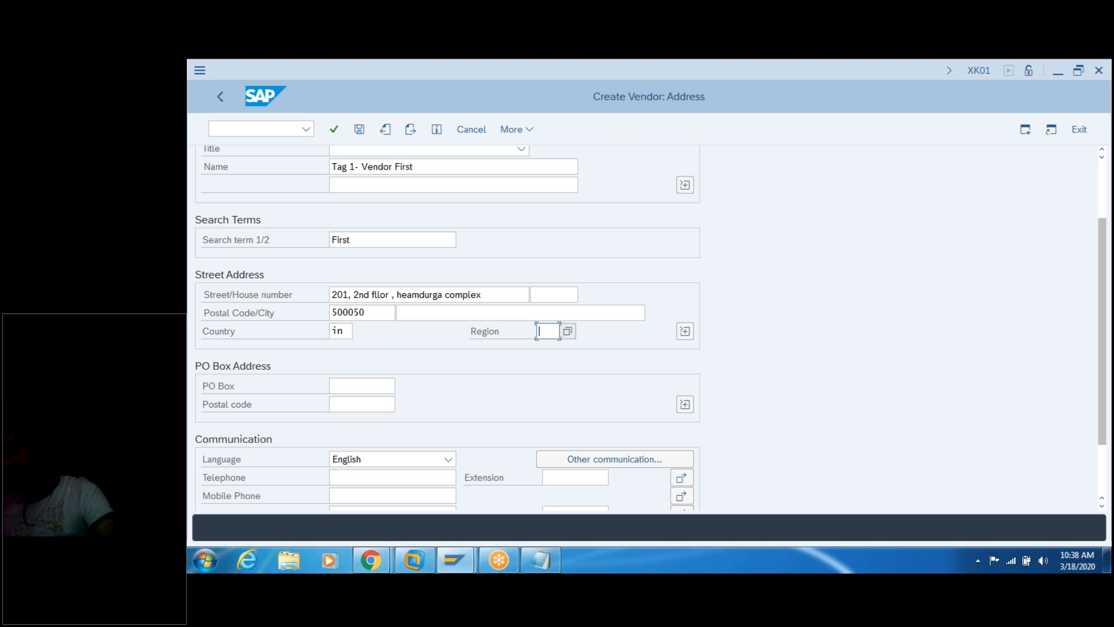
{"action": "left_click", "coordinate": [568, 331]}
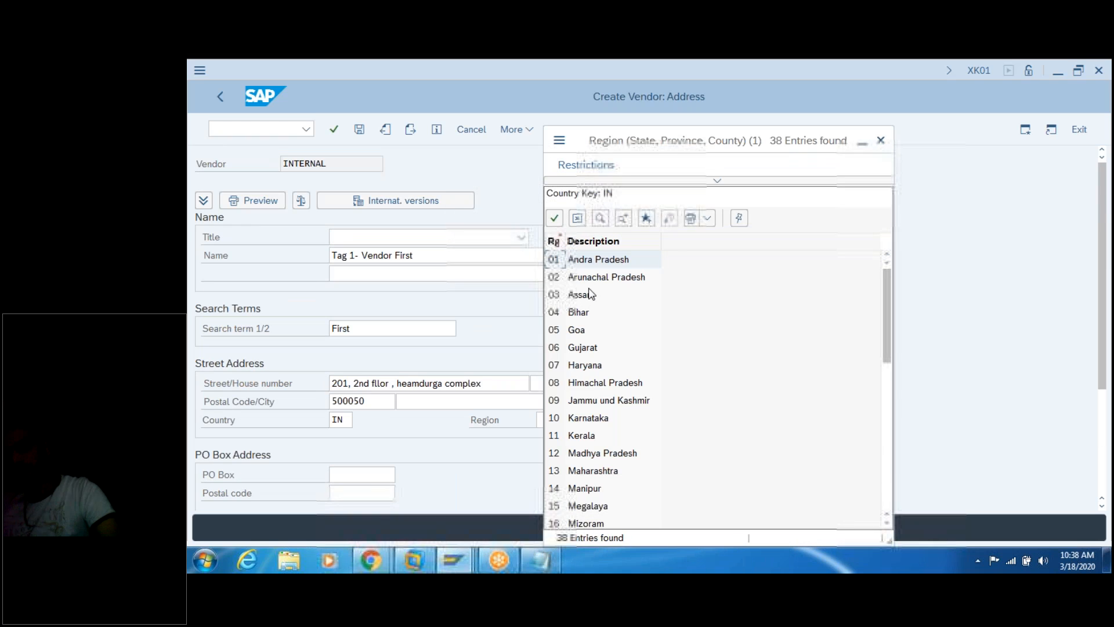
{"action": "left_click", "coordinate": [597, 279]}
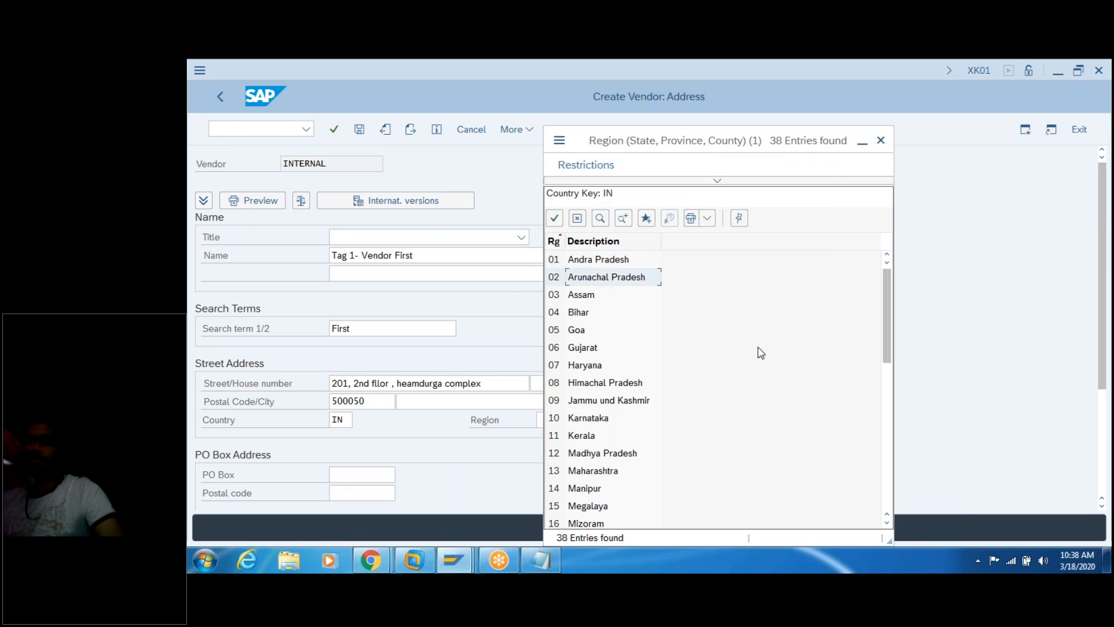
{"action": "left_click_drag", "start_coordinate": [887, 311], "coordinate": [883, 475]}
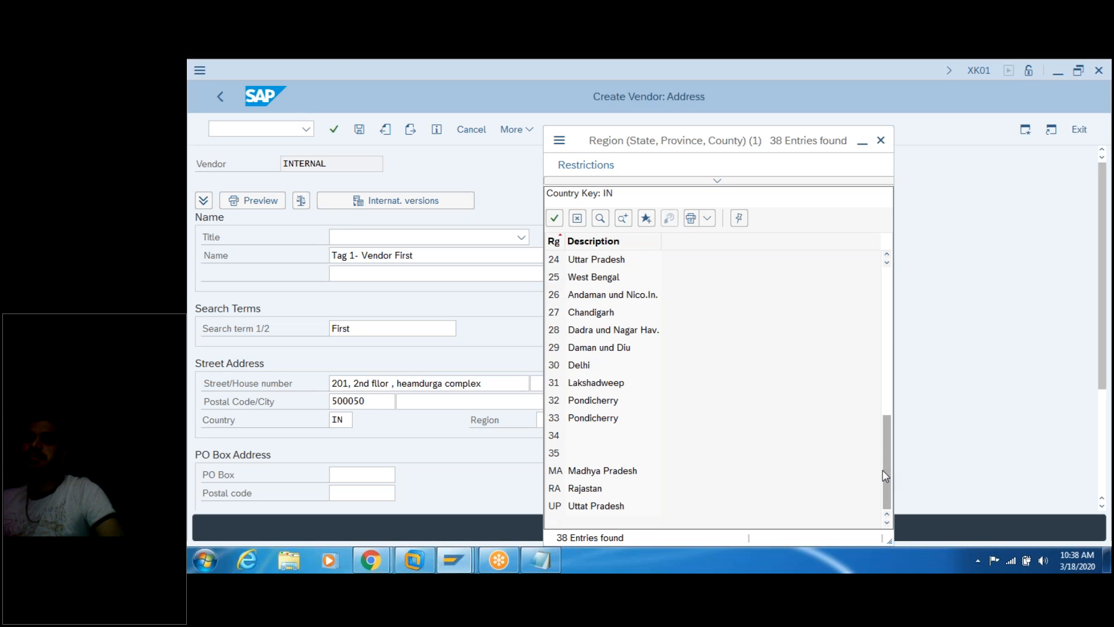
{"action": "left_click_drag", "start_coordinate": [885, 455], "coordinate": [872, 269]}
{"action": "left_click", "coordinate": [591, 264]}
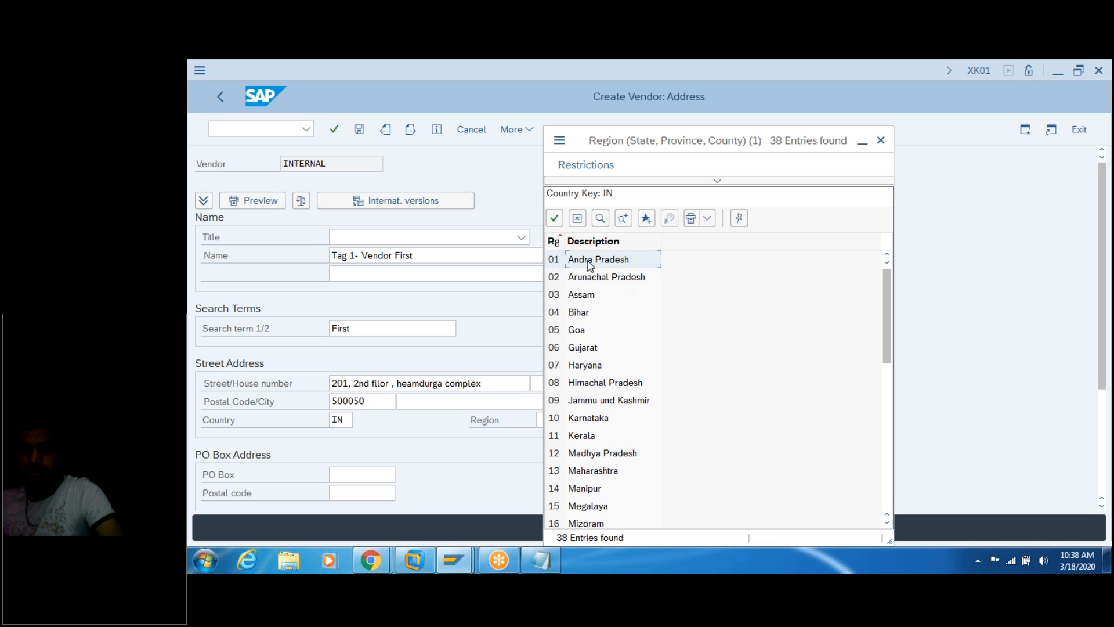
{"action": "double_click", "coordinate": [590, 264]}
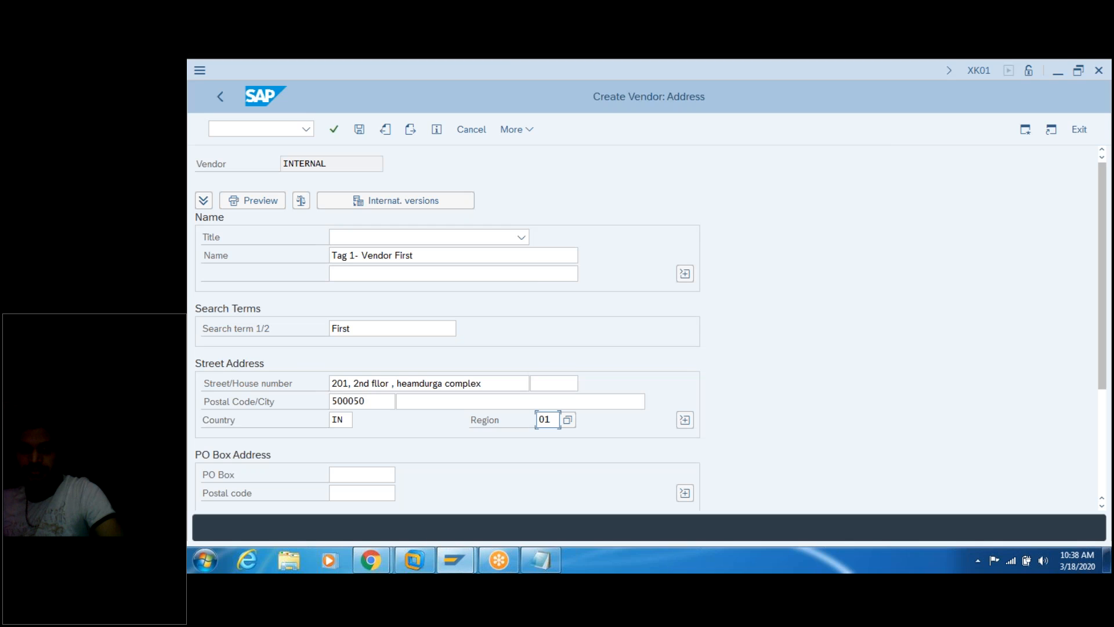
Step: Fill in the PO box and its postal code, keeping English as communication language
{"action": "left_click_drag", "start_coordinate": [1105, 274], "coordinate": [1108, 377]}
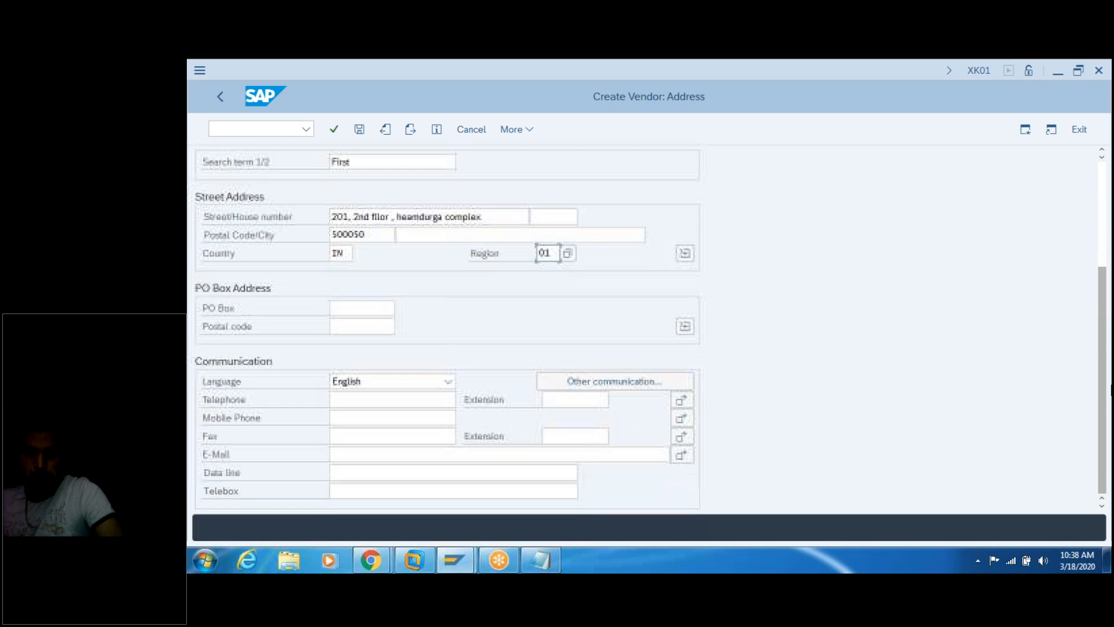
{"action": "left_click", "coordinate": [364, 303]}
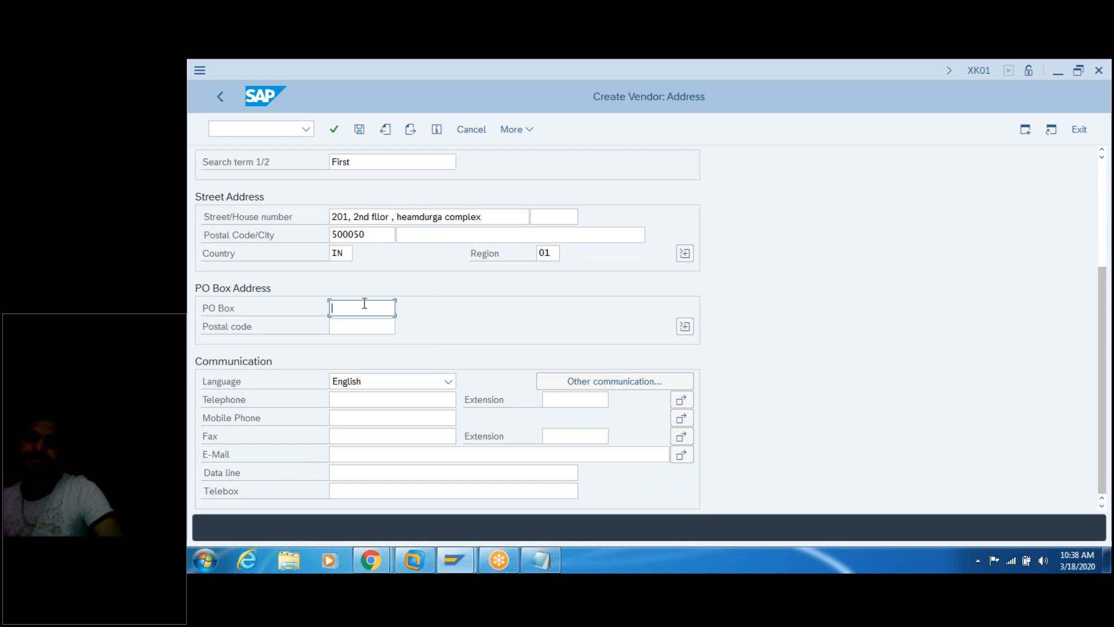
{"action": "type", "text": "9"}
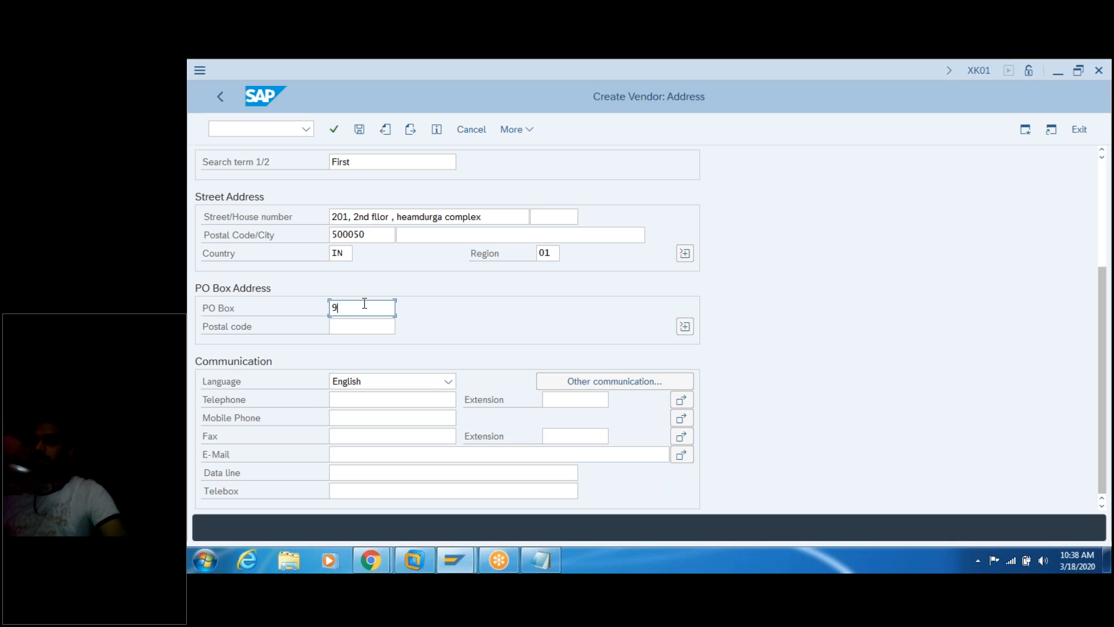
{"action": "type", "text": "19234"}
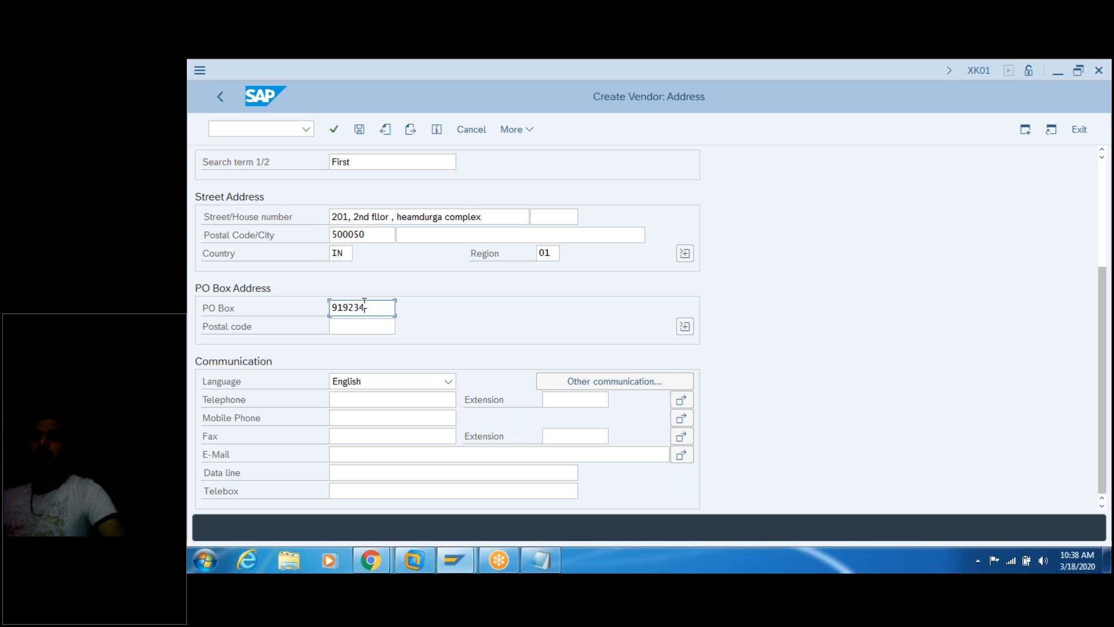
{"action": "left_click", "coordinate": [352, 324]}
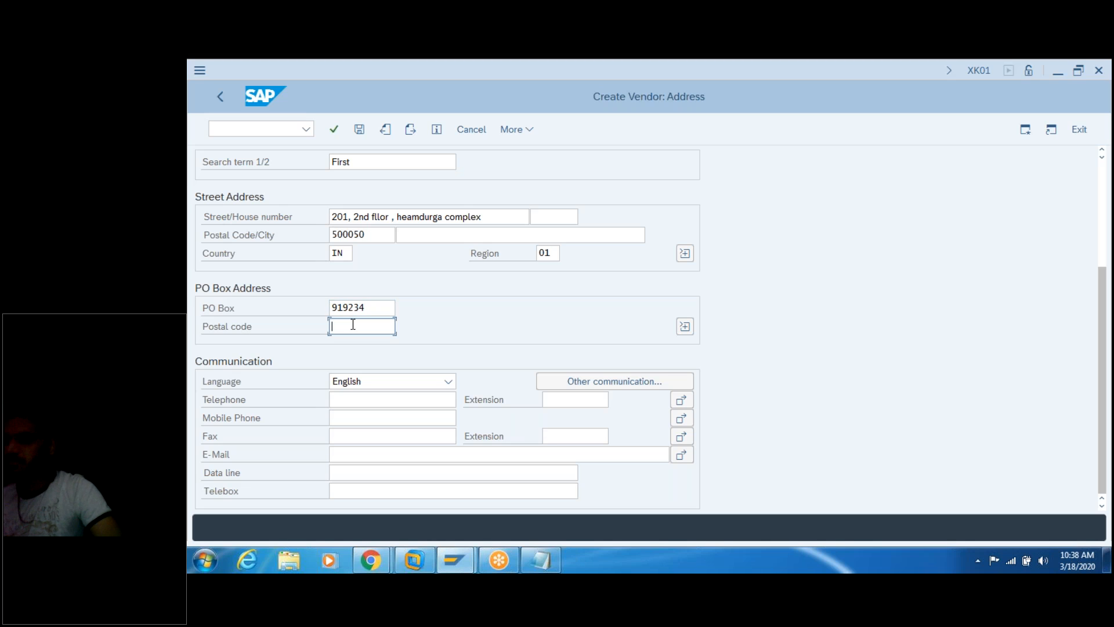
{"action": "type", "text": "923848"}
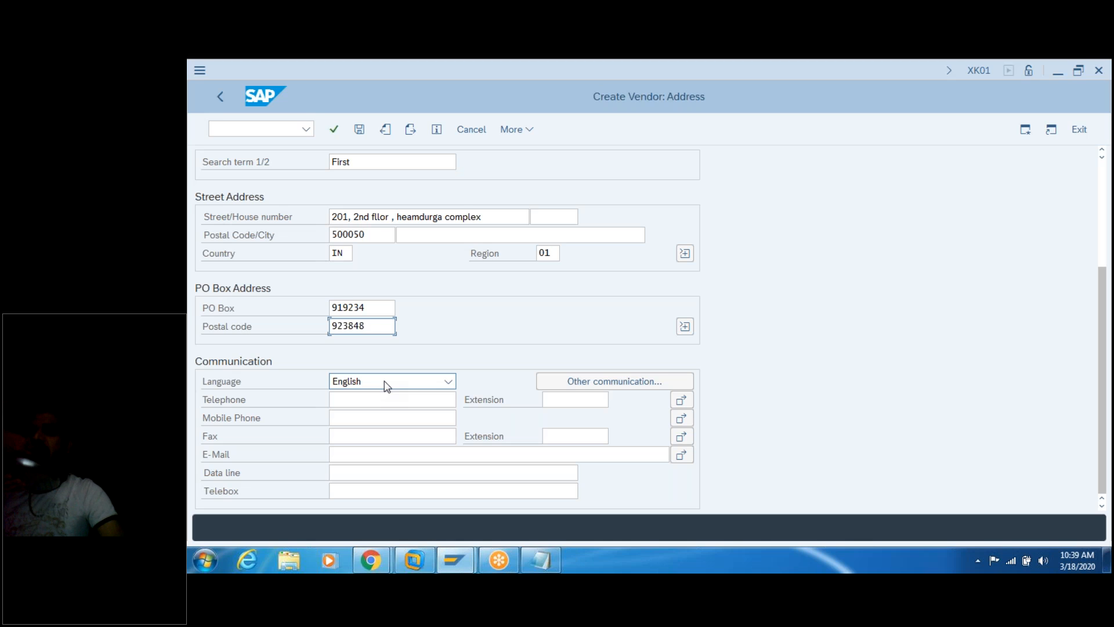
{"action": "left_click", "coordinate": [386, 383]}
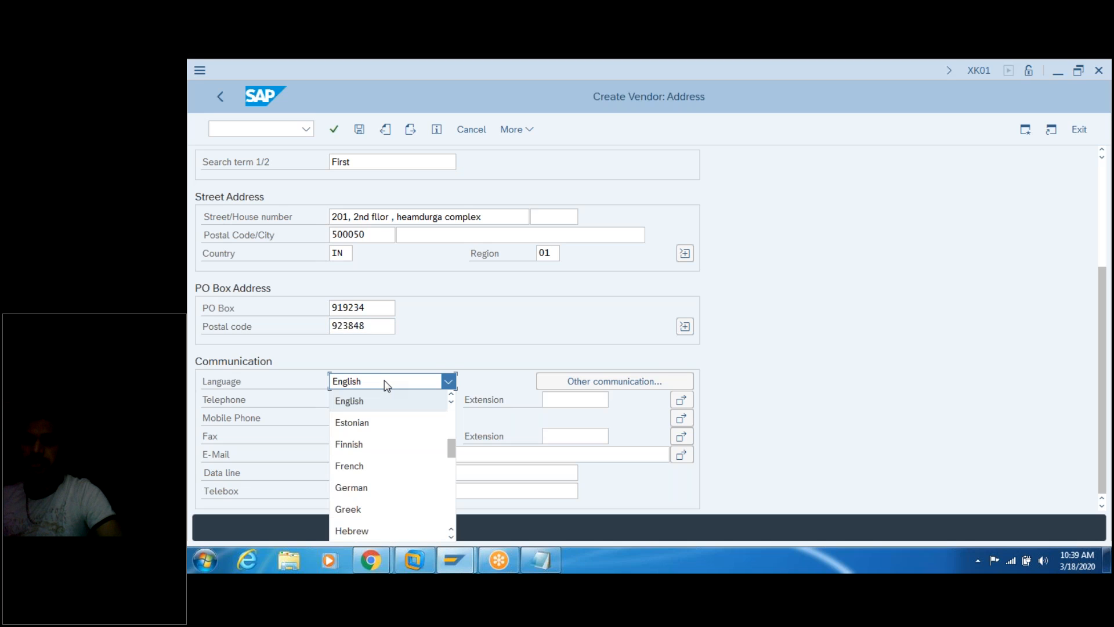
{"action": "left_click", "coordinate": [387, 385]}
Step: Enter telephone with extension 234, mobile number, and fax with extension 234
{"action": "left_click", "coordinate": [381, 399]}
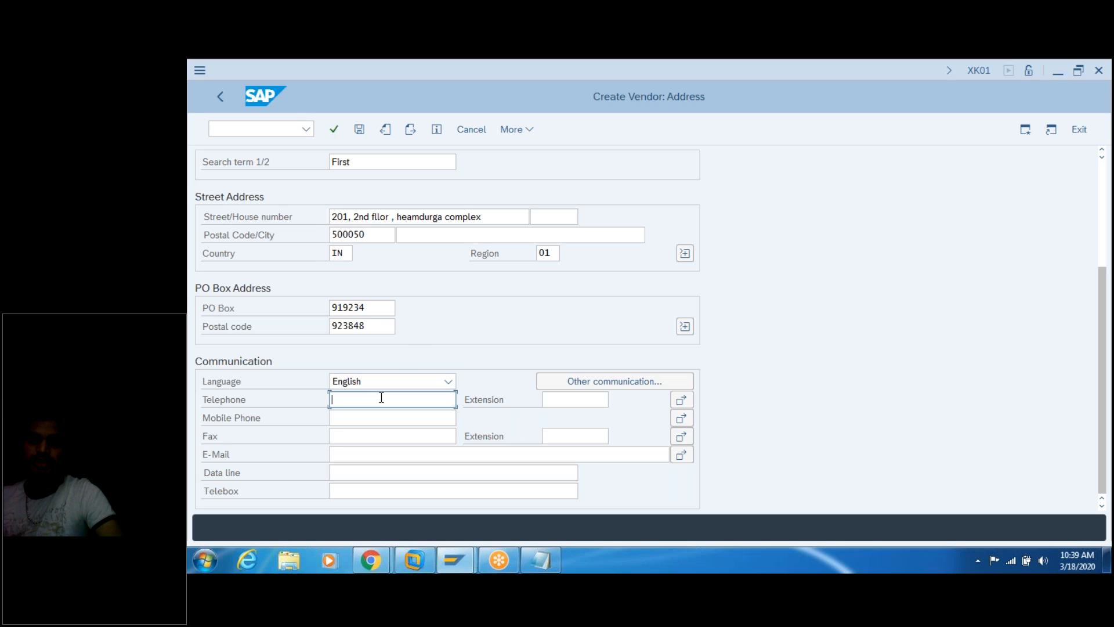
{"action": "type", "text": "99999999"}
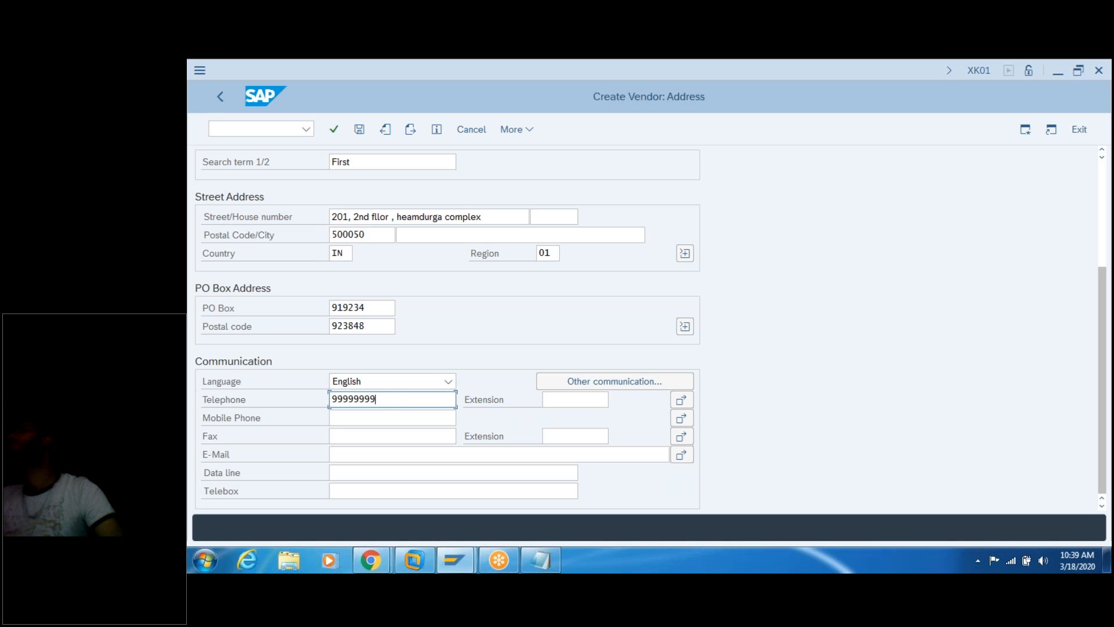
{"action": "left_click", "coordinate": [373, 416]}
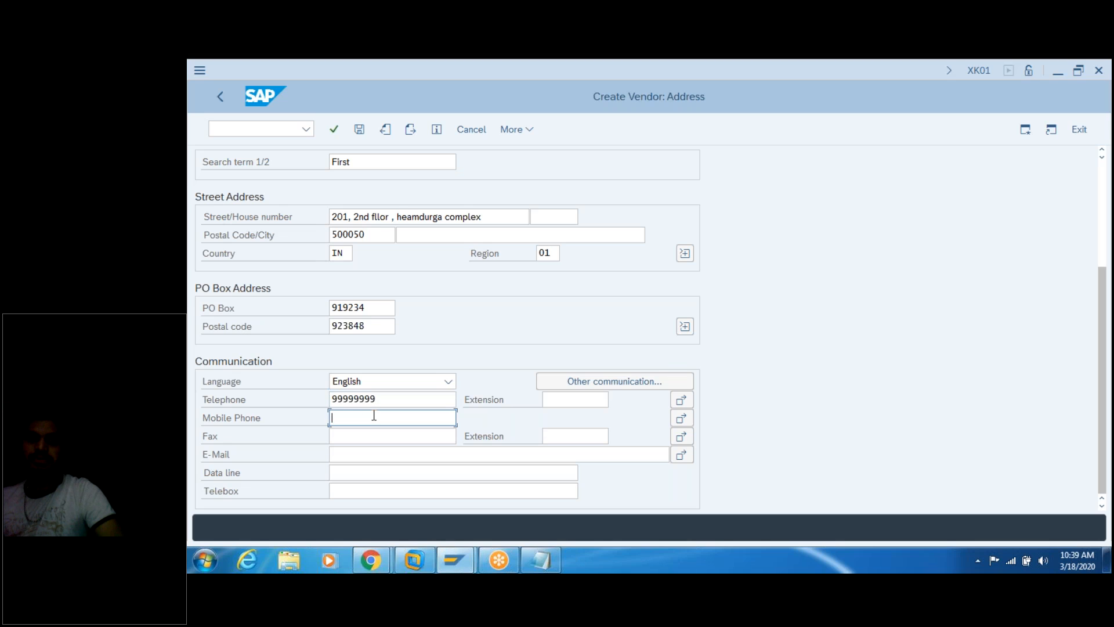
{"action": "type", "text": "999999999"}
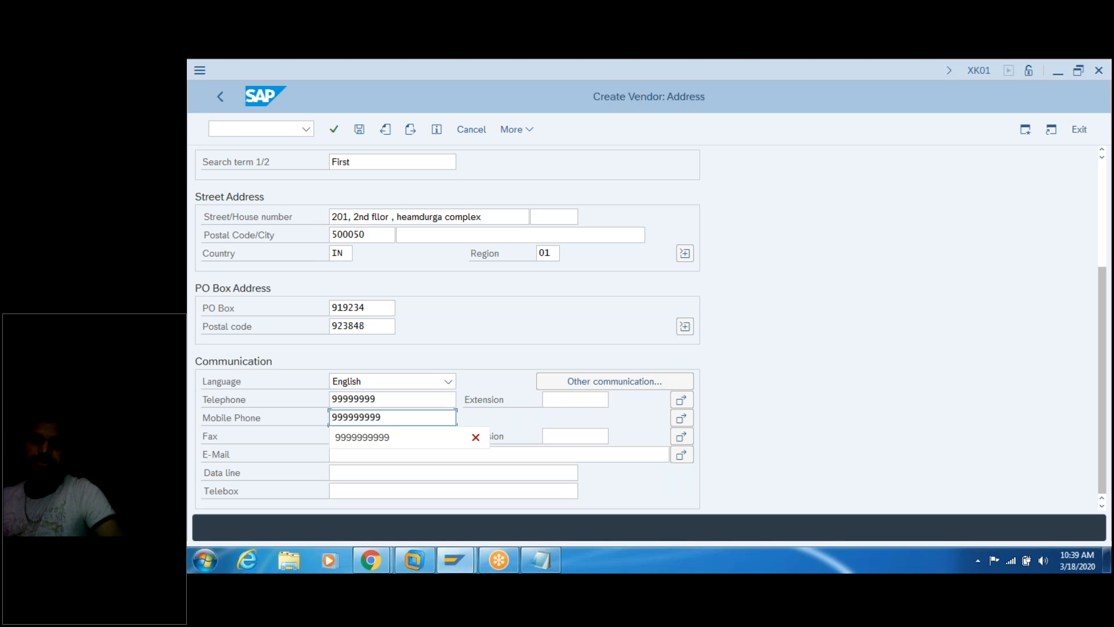
{"action": "left_click", "coordinate": [572, 419]}
{"action": "left_click", "coordinate": [572, 400]}
{"action": "type", "text": "234"}
{"action": "left_click", "coordinate": [396, 432]}
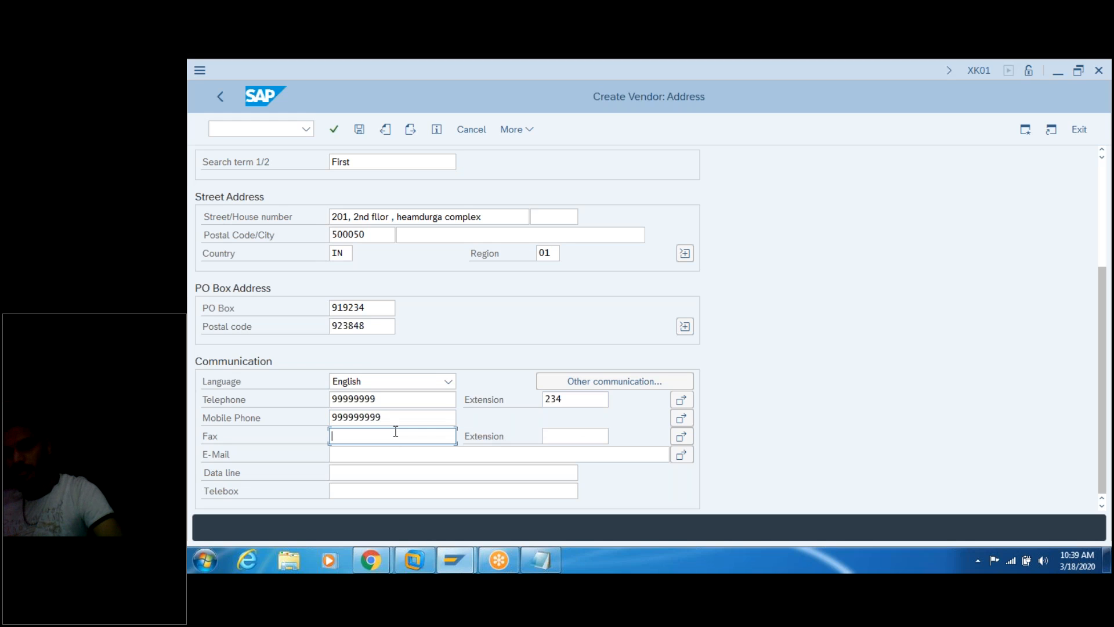
{"action": "type", "text": "343434"}
{"action": "left_click", "coordinate": [565, 433]}
{"action": "type", "text": "234"}
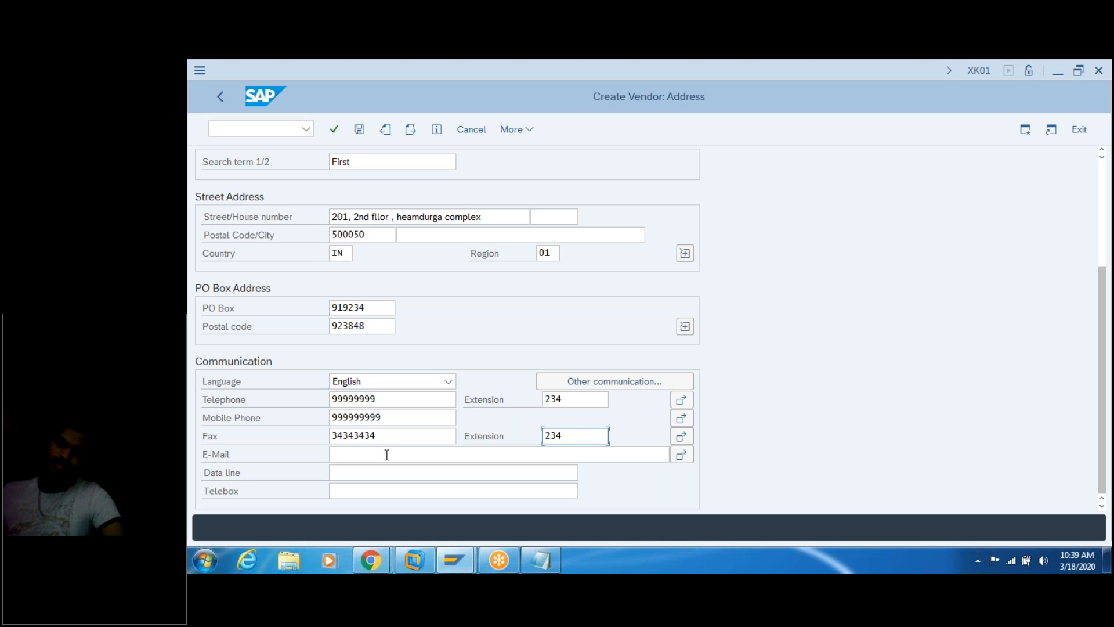
Step: Enter the vendor's e-mail address and save the vendor
{"action": "left_click", "coordinate": [387, 454]}
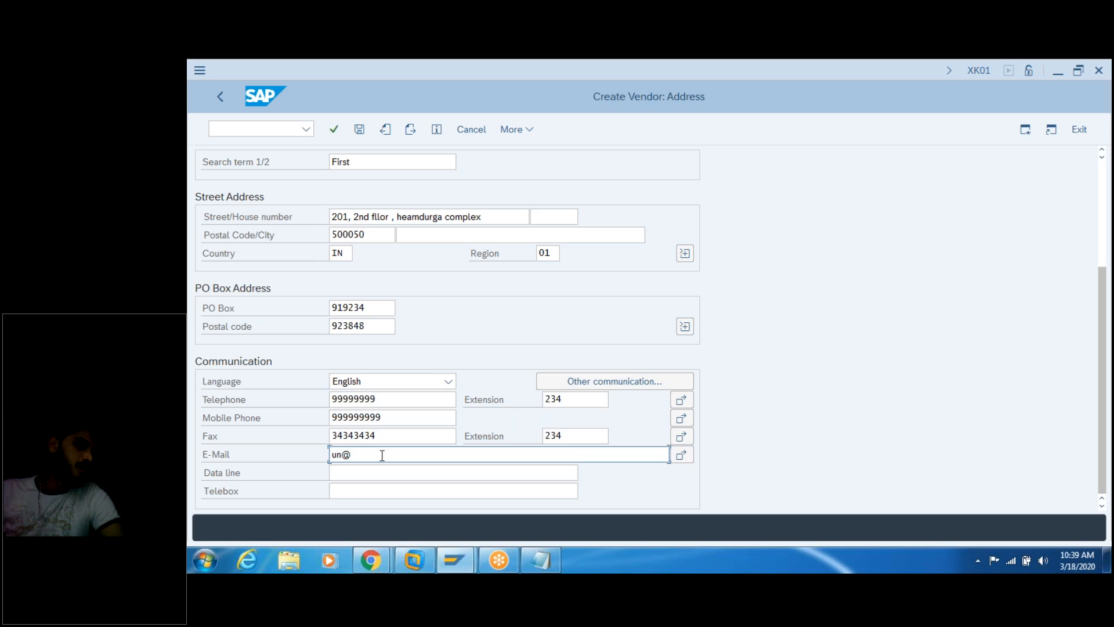
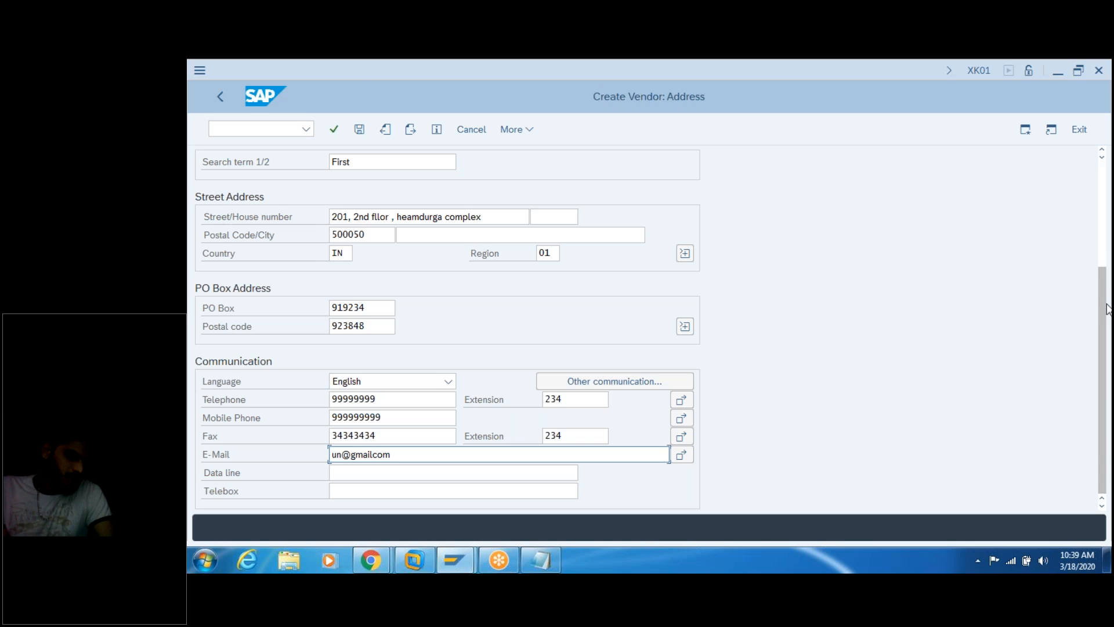
{"action": "left_click_drag", "start_coordinate": [922, 72], "coordinate": [931, 125]}
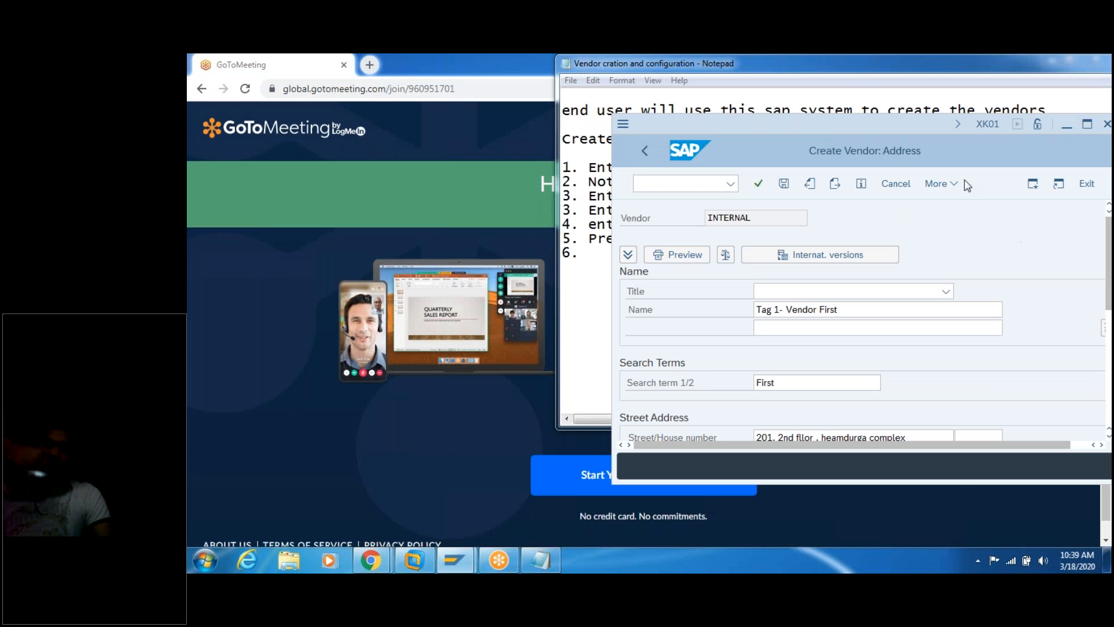
{"action": "double_click", "coordinate": [868, 126]}
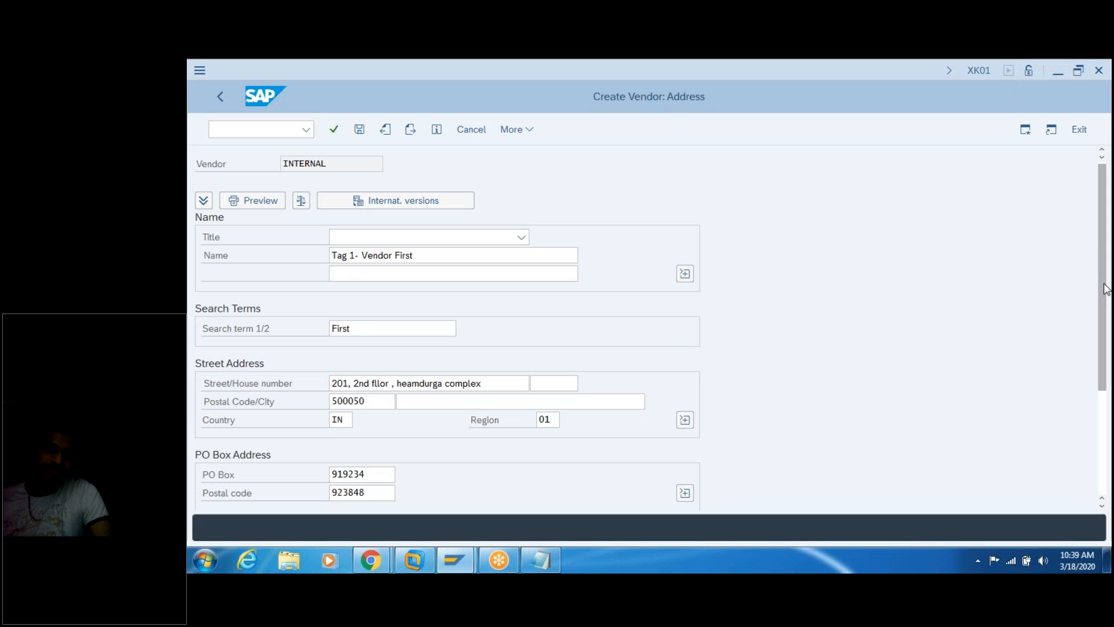
{"action": "scroll", "coordinate": [1106, 340], "scroll_direction": "down", "scroll_amount": 1}
{"action": "scroll", "coordinate": [1106, 341], "scroll_direction": "down", "scroll_amount": 3}
{"action": "left_click", "coordinate": [560, 456]}
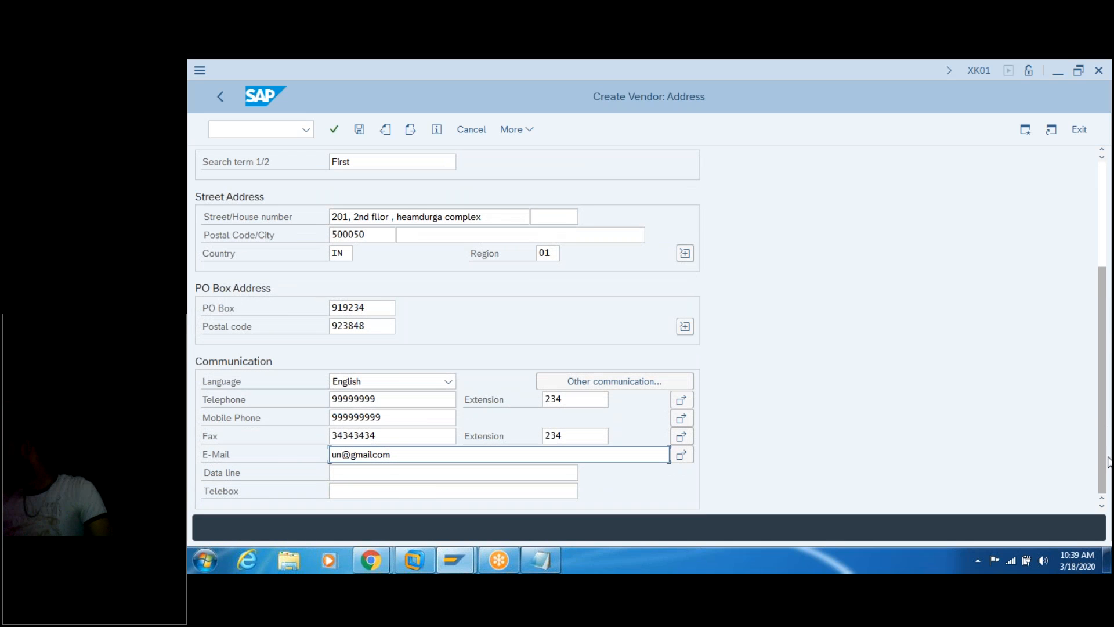
{"action": "left_click", "coordinate": [389, 472]}
{"action": "left_click", "coordinate": [372, 489]}
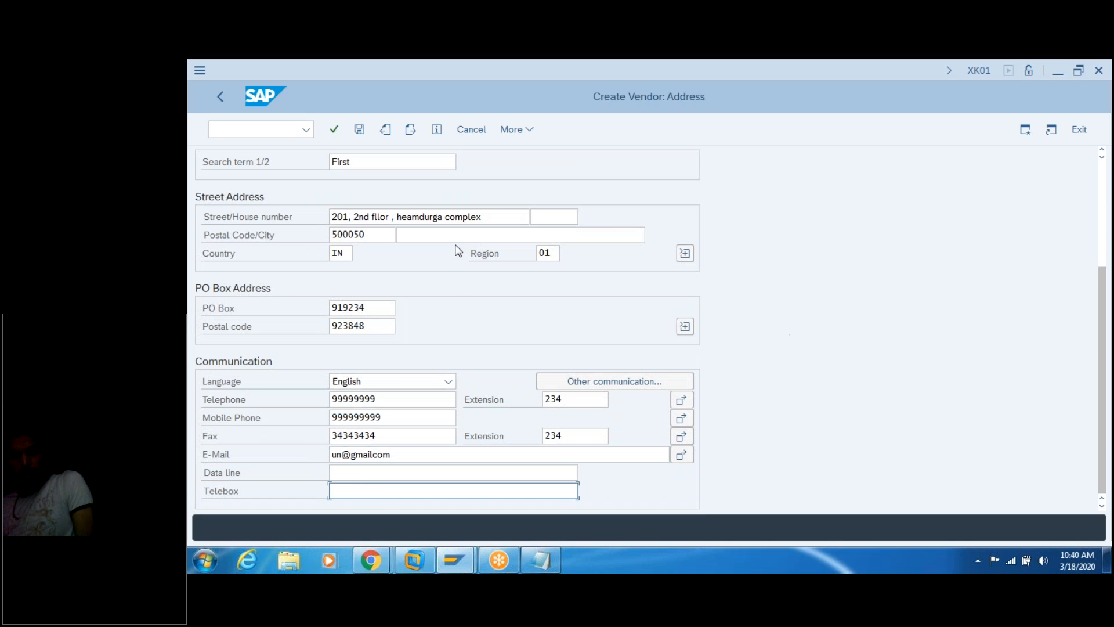
{"action": "left_click", "coordinate": [360, 130]}
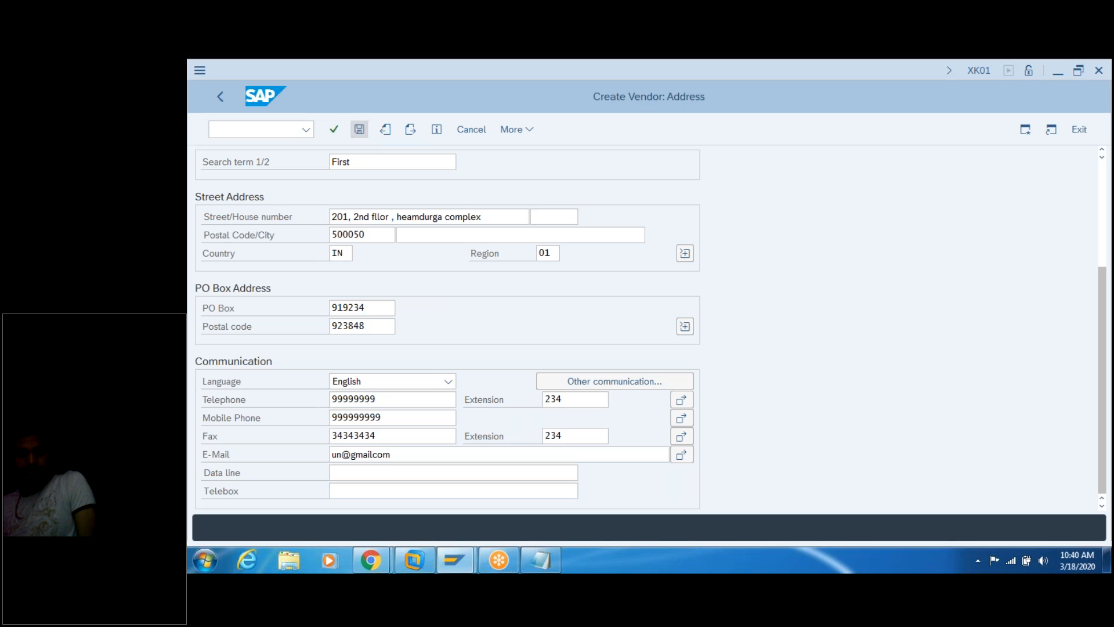
Step: Extend note step 6 with 'fill the fields , name , phone , country , region,'
{"action": "left_click", "coordinate": [548, 563]}
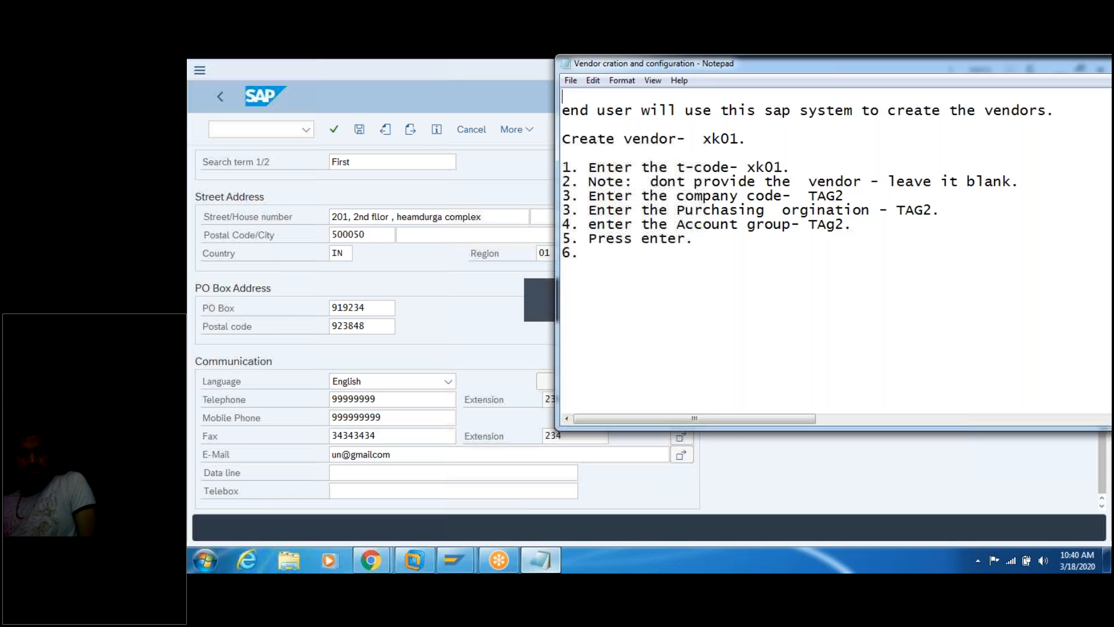
{"action": "left_click", "coordinate": [613, 253]}
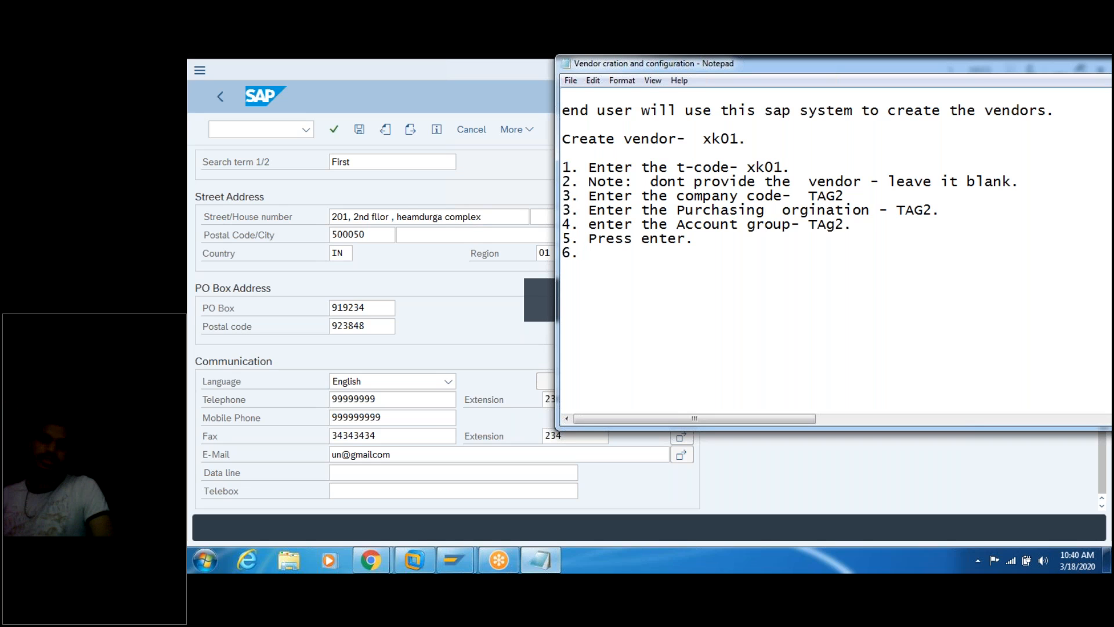
{"action": "type", "text": "fill t"}
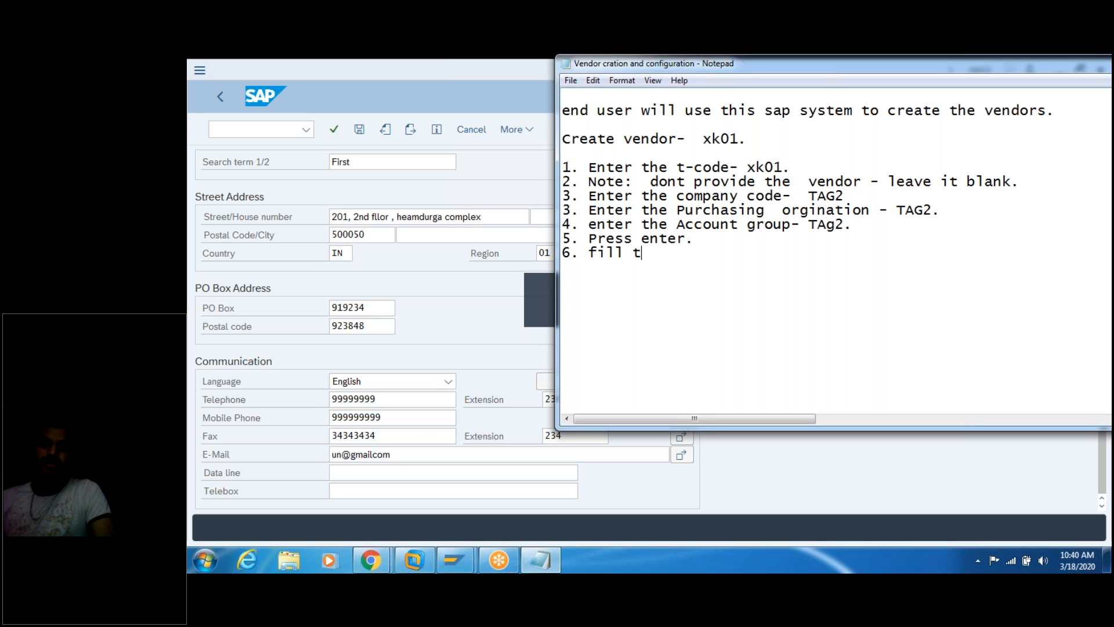
{"action": "type", "text": "he fiels"}
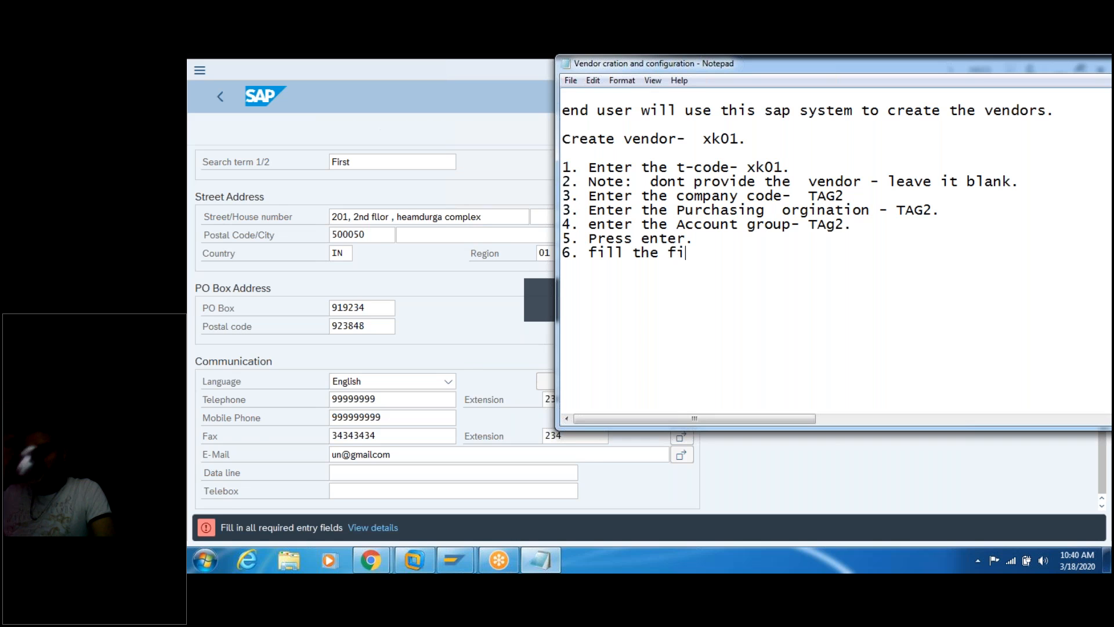
{"action": "key", "text": "BackSpace"}
{"action": "key", "text": "BackSpace"}
{"action": "key", "text": "BackSpace"}
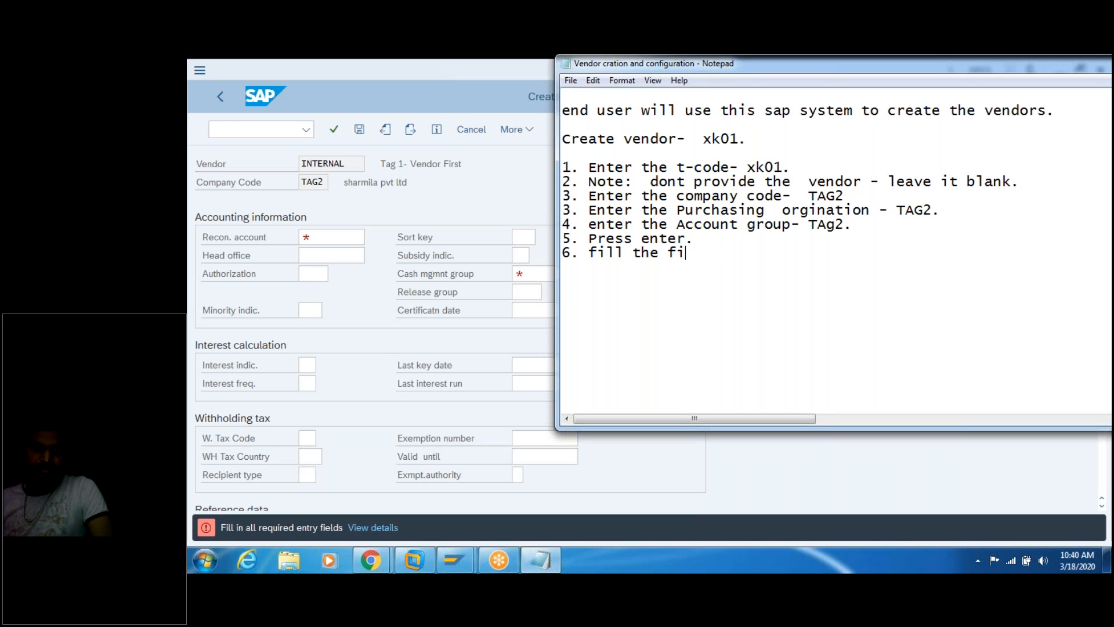
{"action": "type", "text": "ds,"}
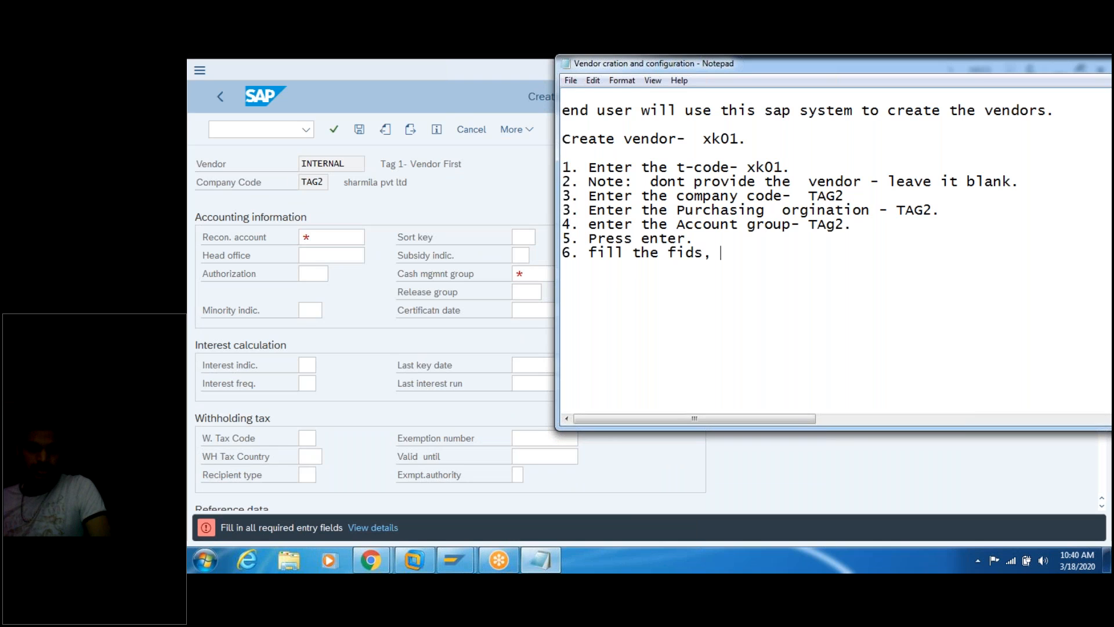
{"action": "key", "text": "BackSpace"}
{"action": "key", "text": "BackSpace"}
{"action": "key", "text": "BackSpace"}
{"action": "type", "text": "eld"}
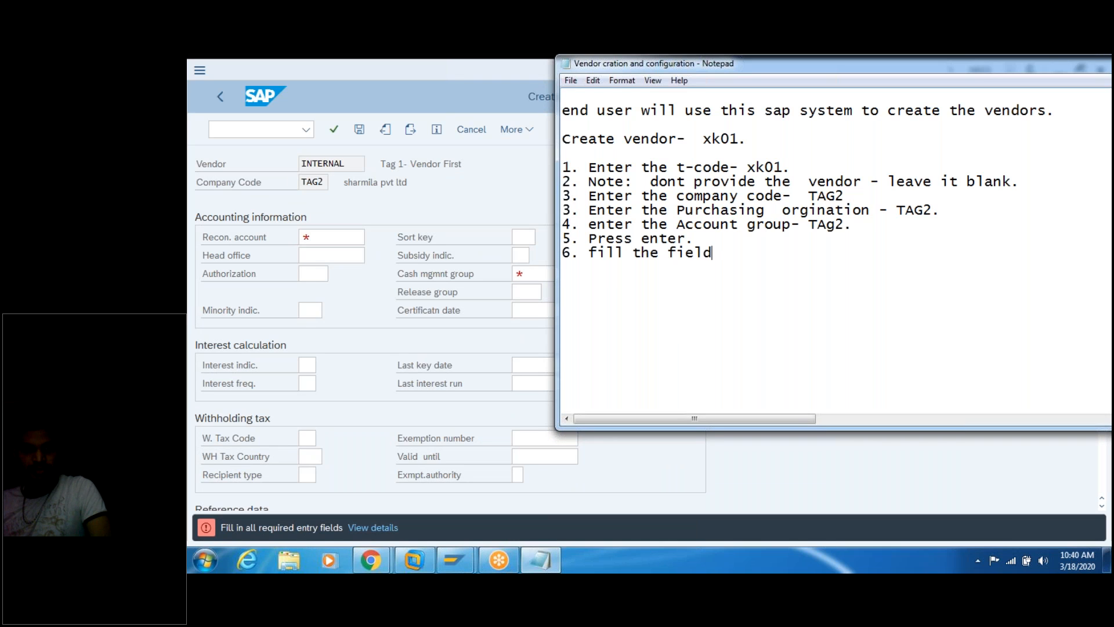
{"action": "type", "text": "s , name , phone , c"}
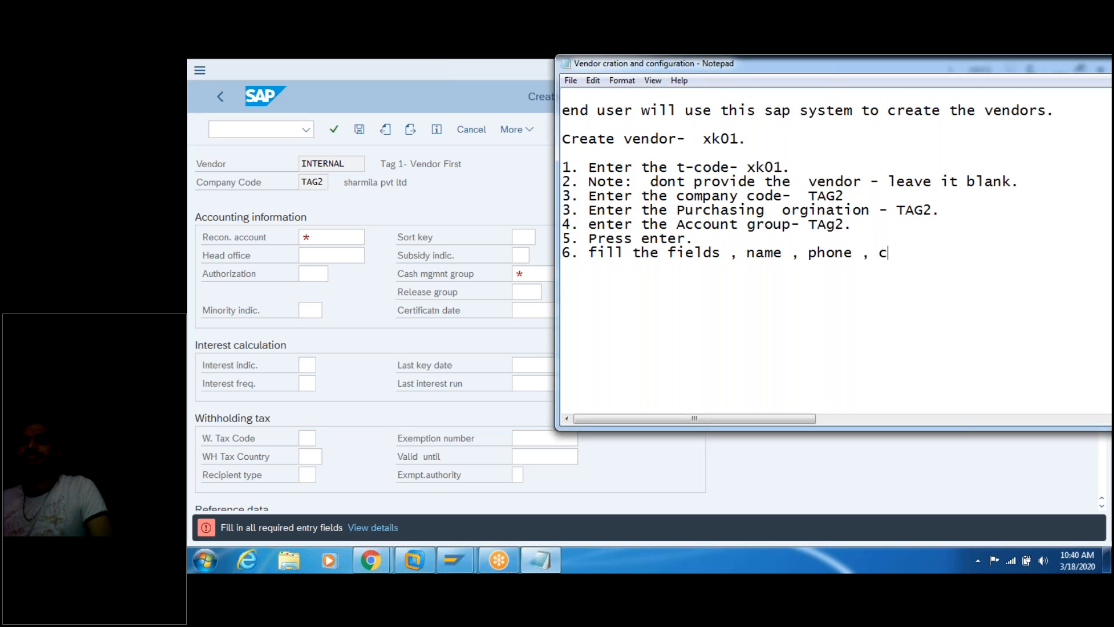
{"action": "type", "text": "ountry , region"}
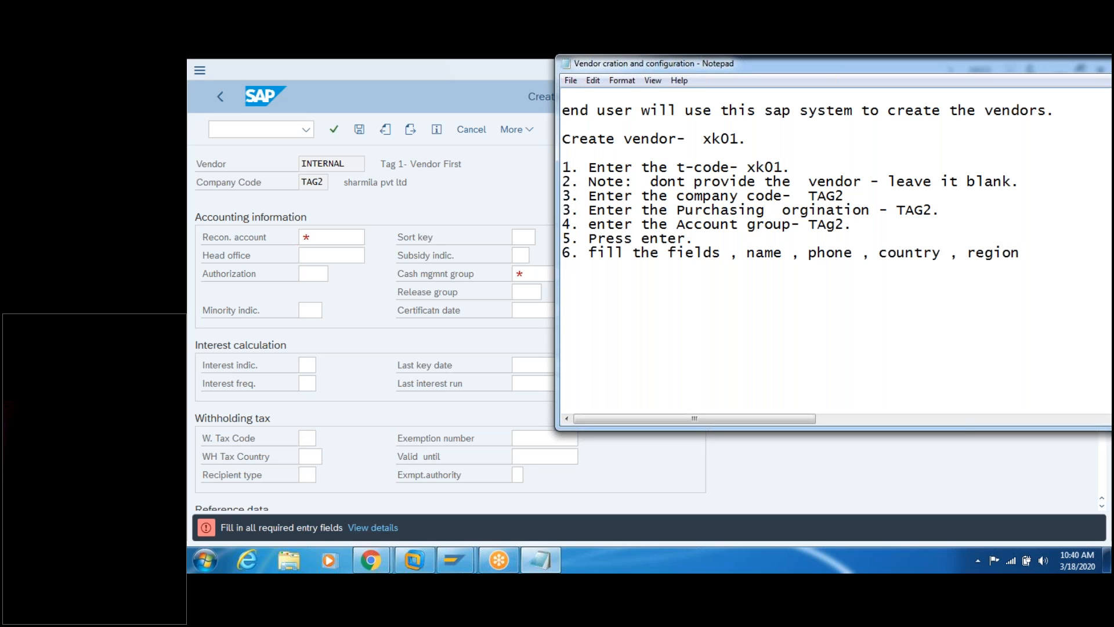
{"action": "type", "text": ","}
{"action": "key", "text": "Return"}
Step: Add 'house no etc.' and step '7. click on save .' to the notes
{"action": "type", "text": "houn"}
{"action": "key", "text": "BackSpace"}
{"action": "key", "text": "BackSpace"}
{"action": "key", "text": "BackSpace"}
{"action": "type", "text": "use no"}
{"action": "type", "text": "  etc. "}
{"action": "type", "text": "7"}
{"action": "type", "text": ". click on te"}
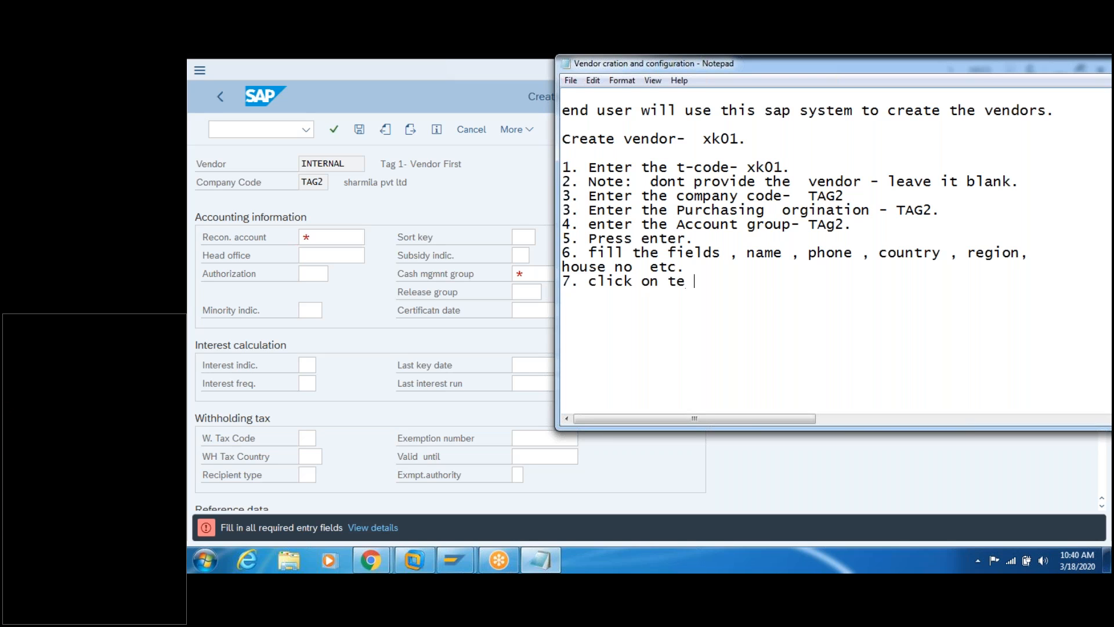
{"action": "key", "text": "BackSpace"}
{"action": "key", "text": "BackSpace"}
{"action": "key", "text": "BackSpace"}
{"action": "type", "text": "save ."}
{"action": "key", "text": "Return"}
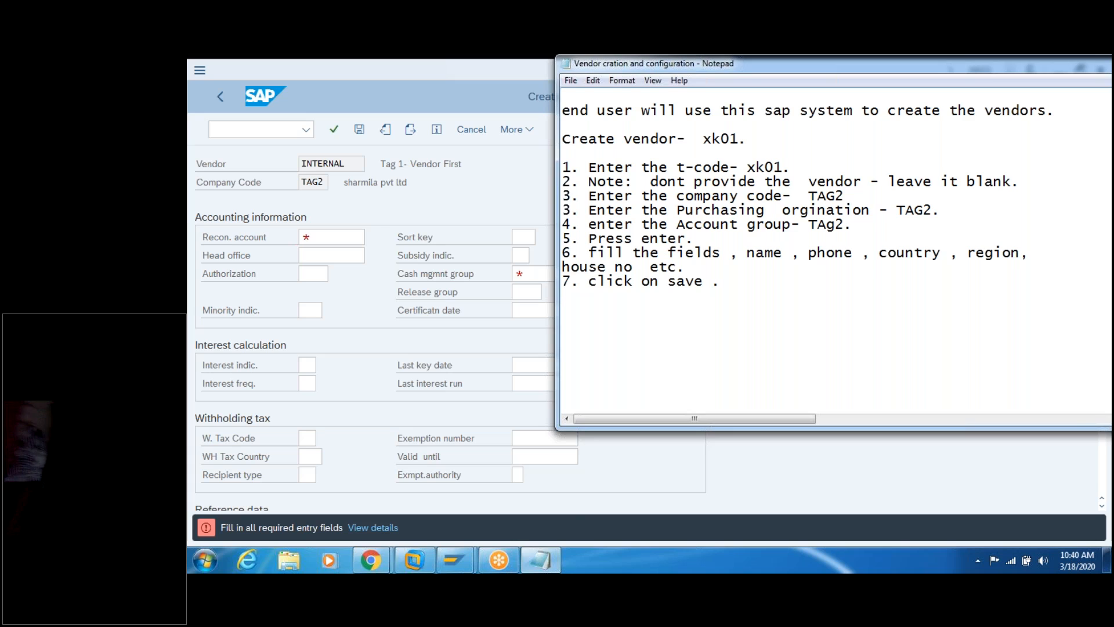
{"action": "left_click", "coordinate": [348, 237]}
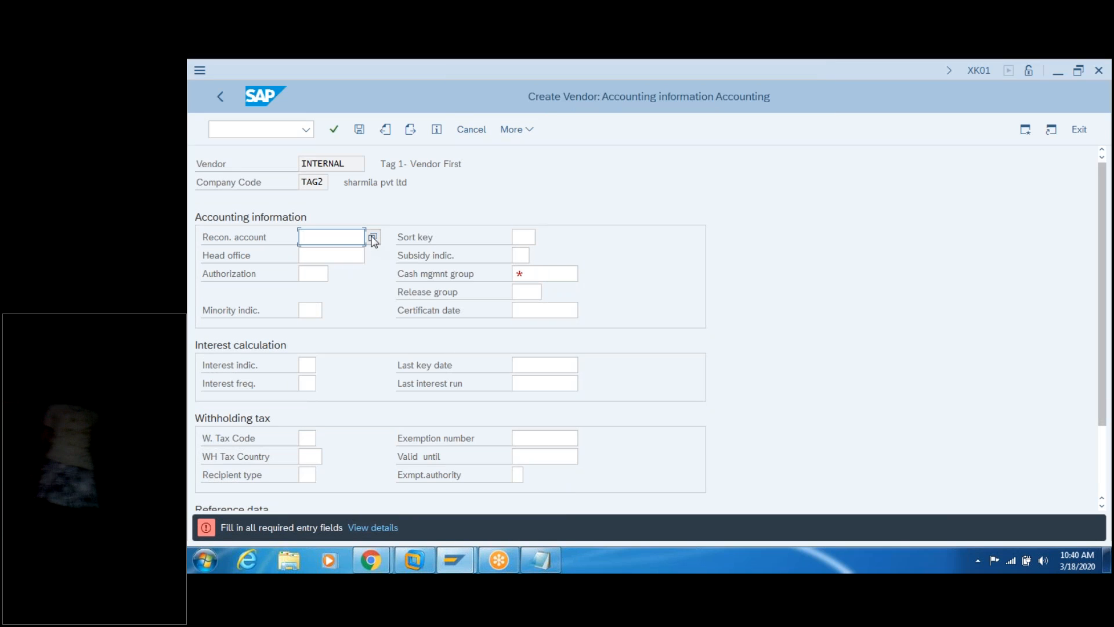
Step: Pick reconciliation account 160000 Trade Payables - domestic and note step 8, 'Reconscialtion account'
{"action": "left_click", "coordinate": [372, 237]}
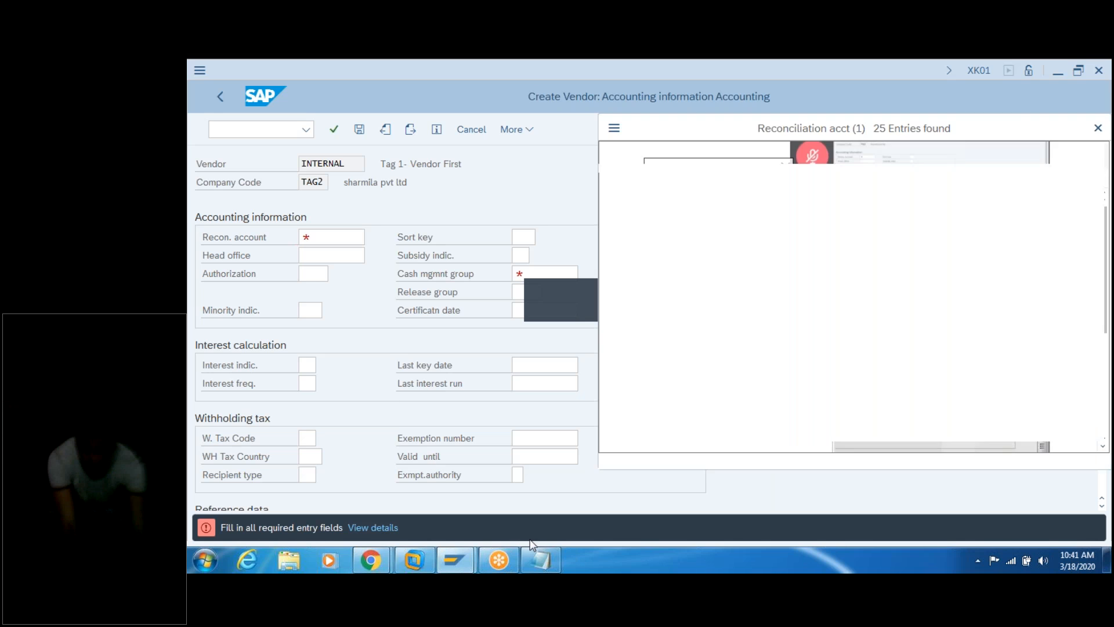
{"action": "left_click", "coordinate": [542, 561]}
{"action": "left_click", "coordinate": [649, 345]}
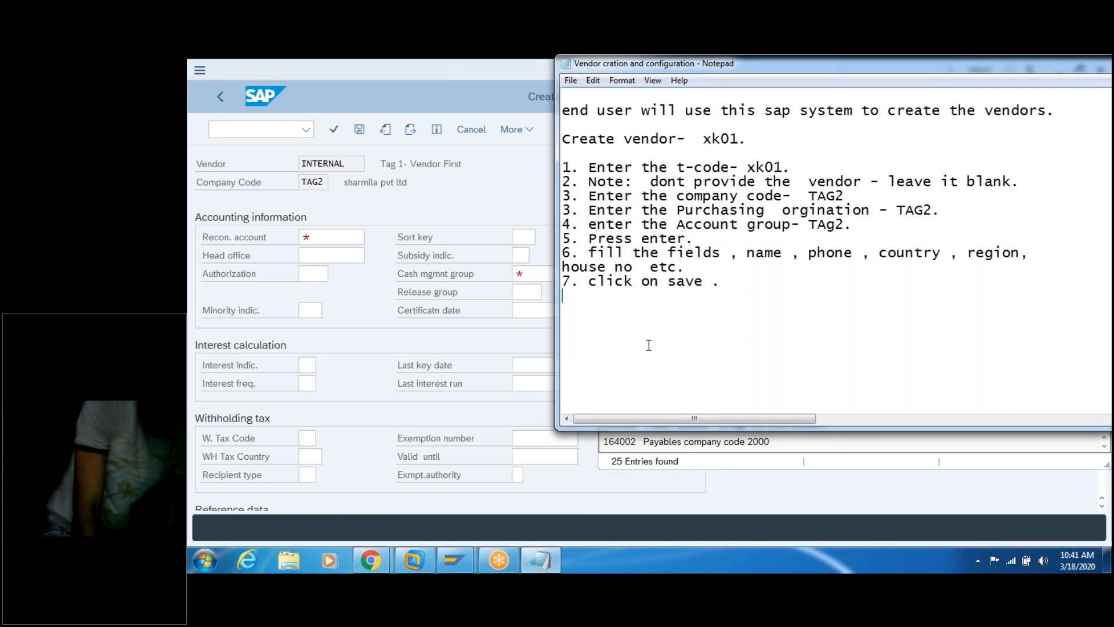
{"action": "type", "text": "8."}
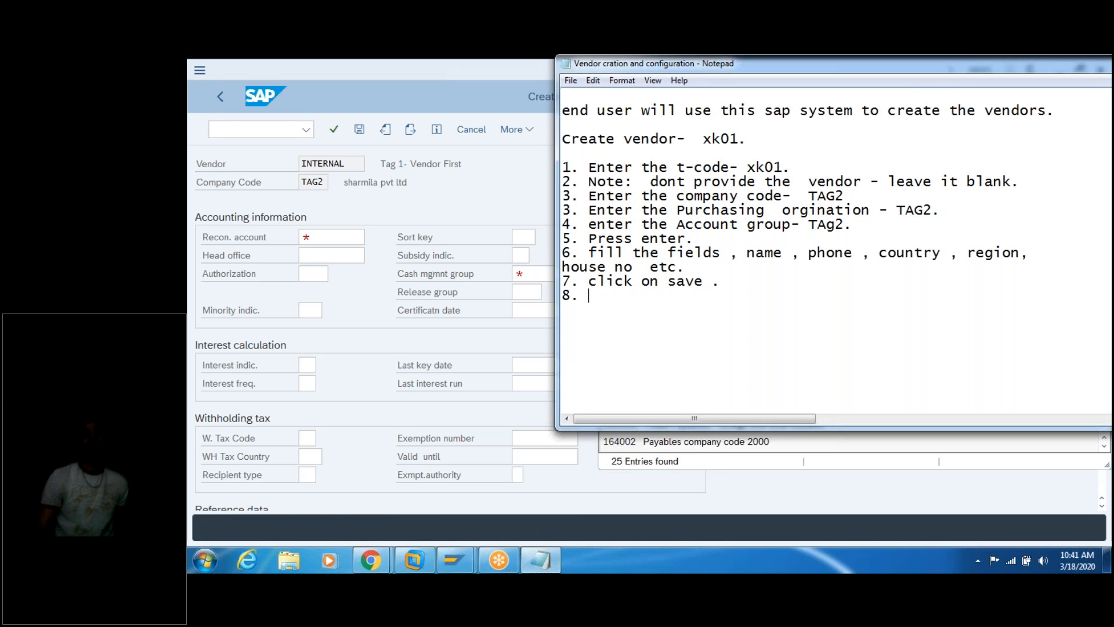
{"action": "type", "text": " Recon"}
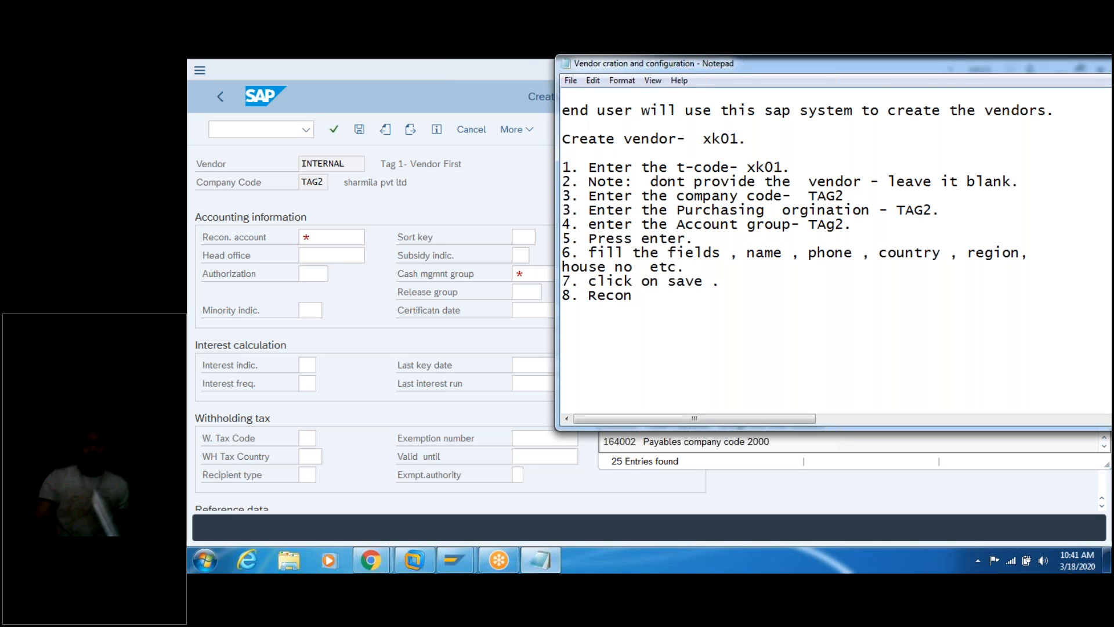
{"action": "type", "text": "scialtion "}
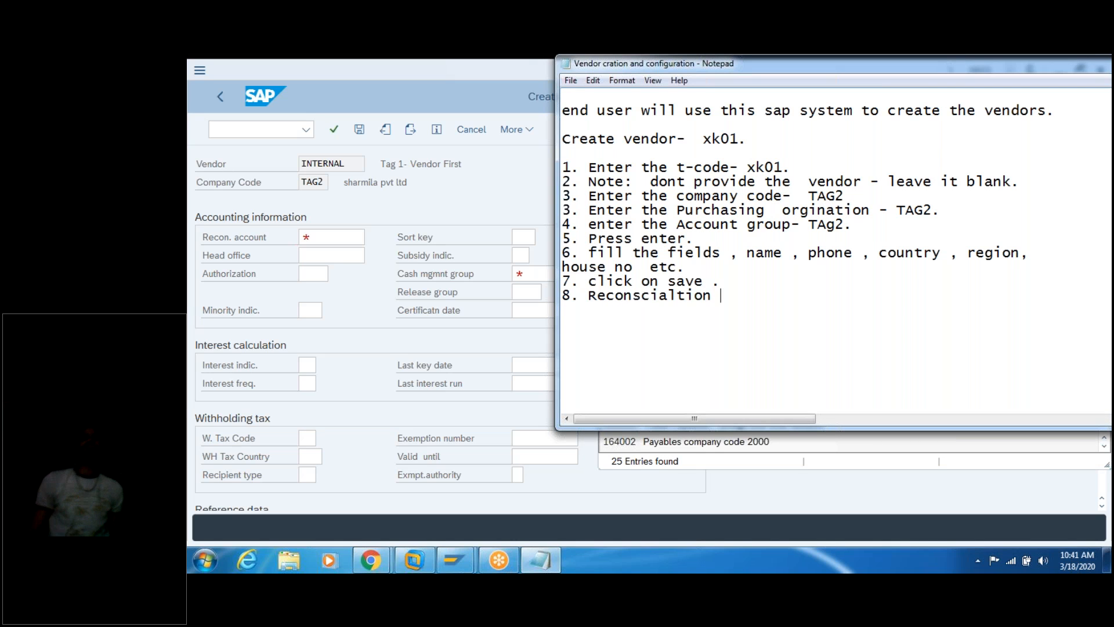
{"action": "type", "text": "account no -"}
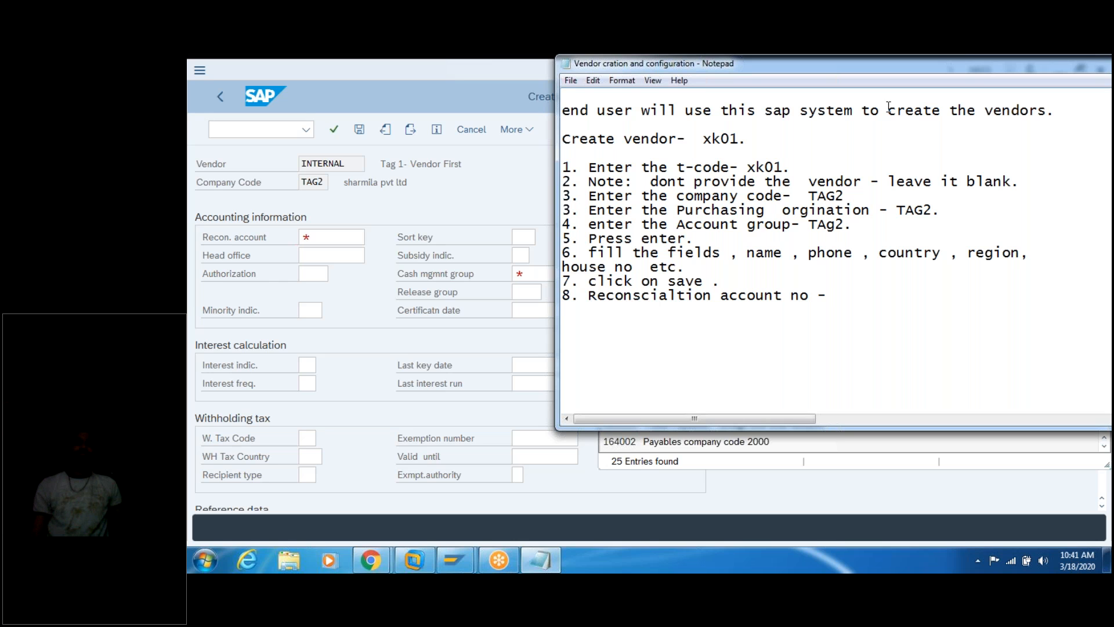
{"action": "left_click", "coordinate": [478, 185]}
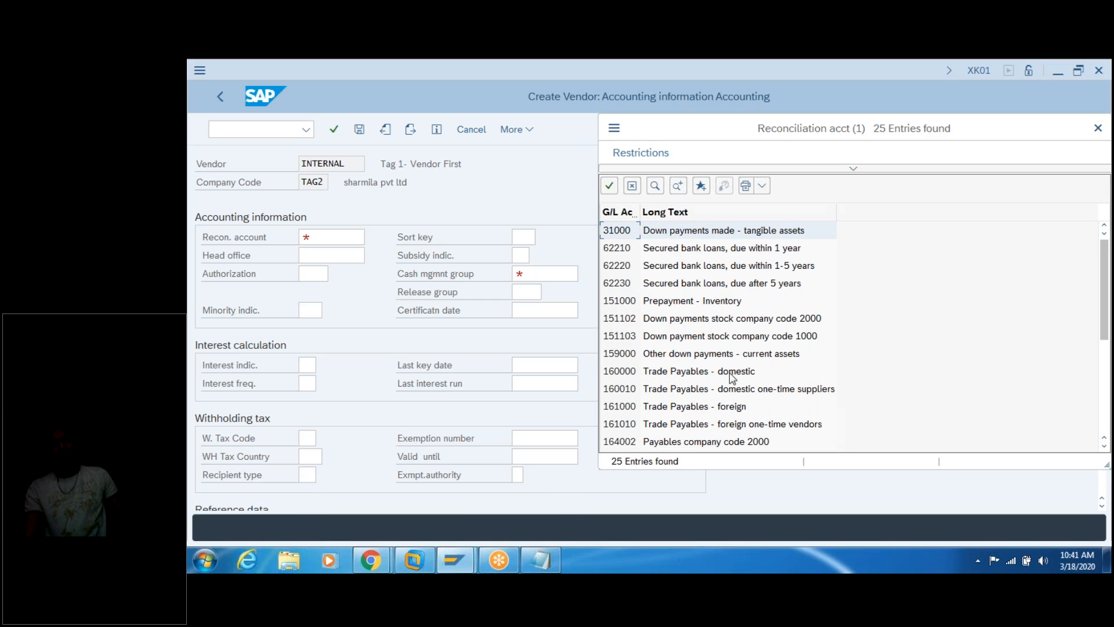
{"action": "left_click", "coordinate": [624, 376]}
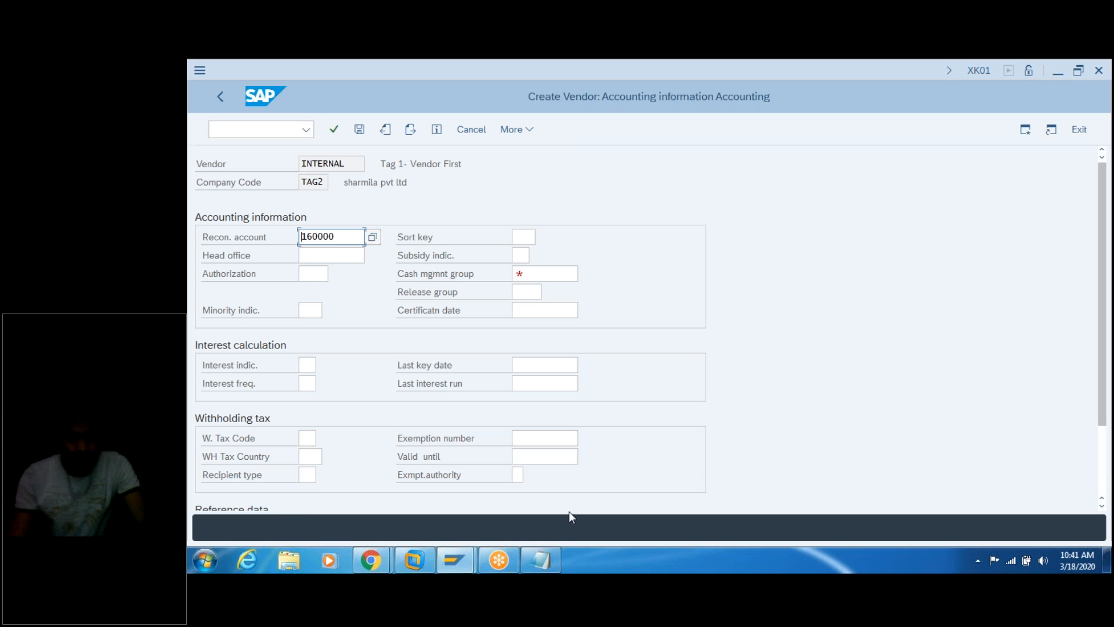
{"action": "left_click", "coordinate": [548, 554]}
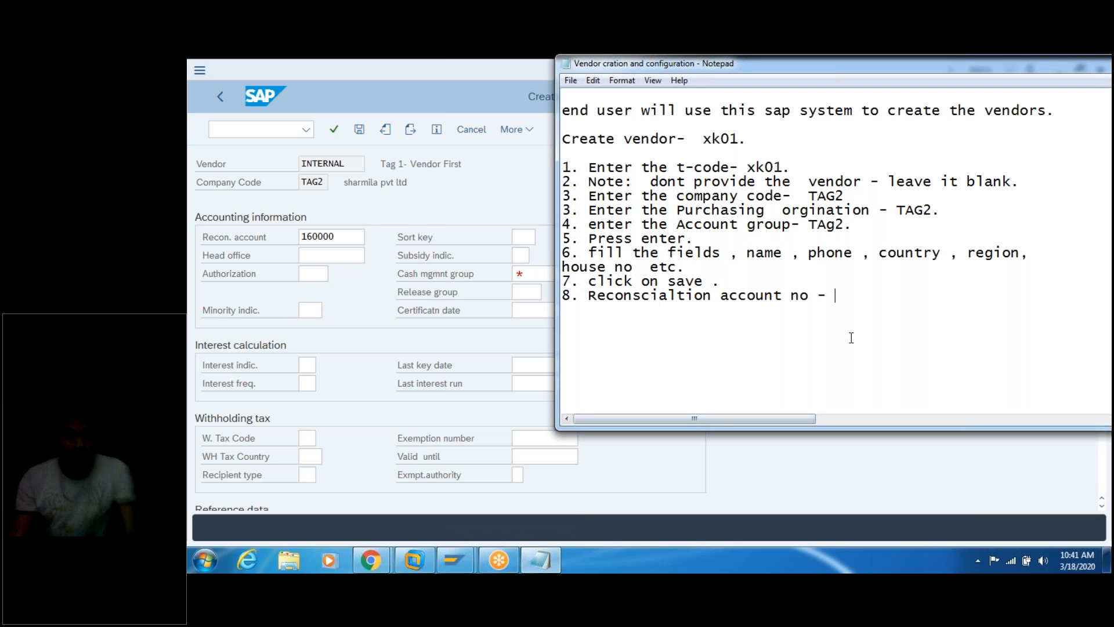
Step: Complete note step 8 with '160000 [ Tradaele ] - domestic'
{"action": "type", "text": "1600"}
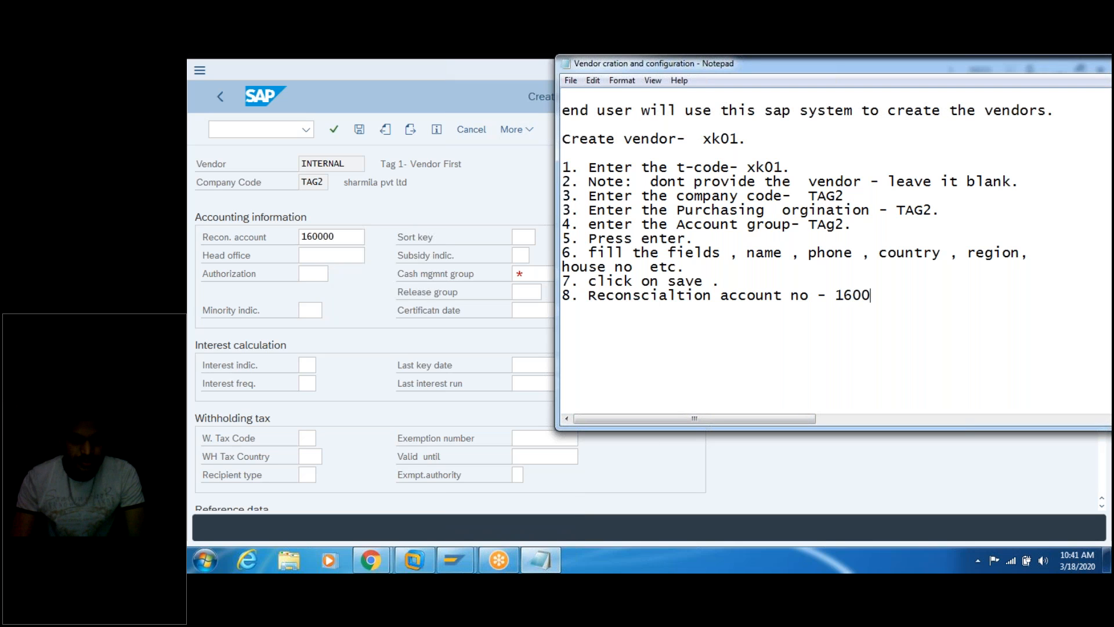
{"action": "type", "text": "00"}
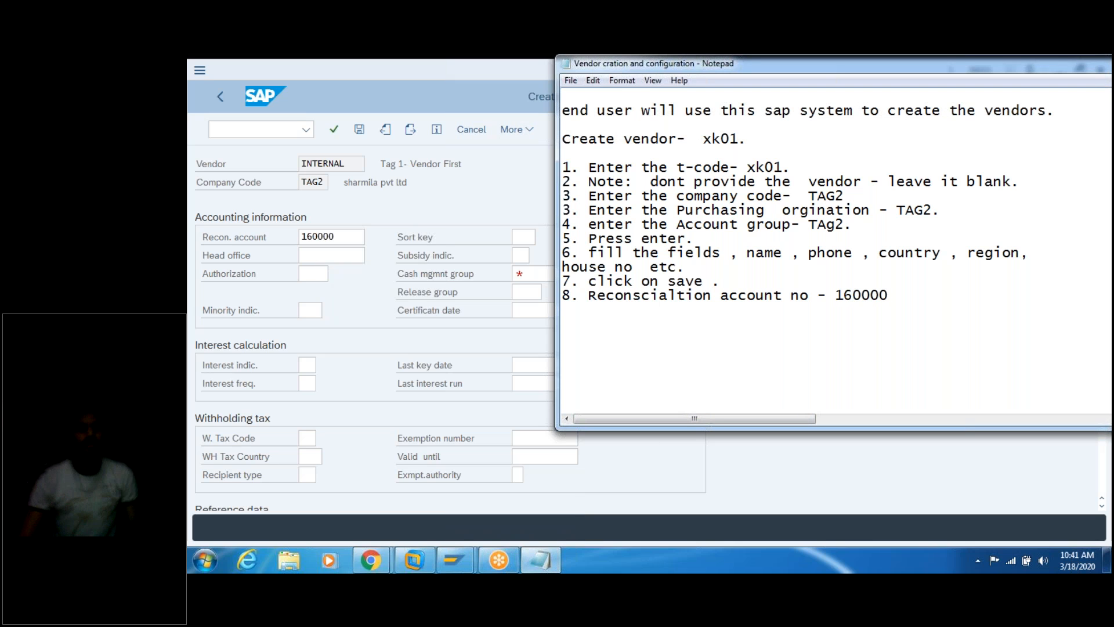
{"action": "type", "text": " [ Tra"}
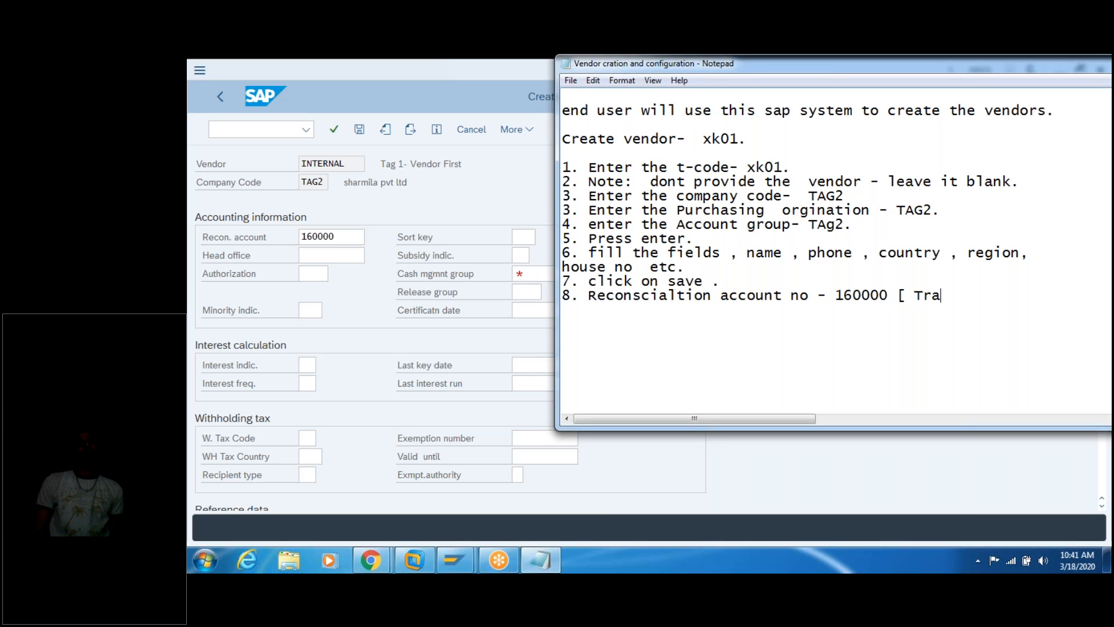
{"action": "type", "text": "daele"}
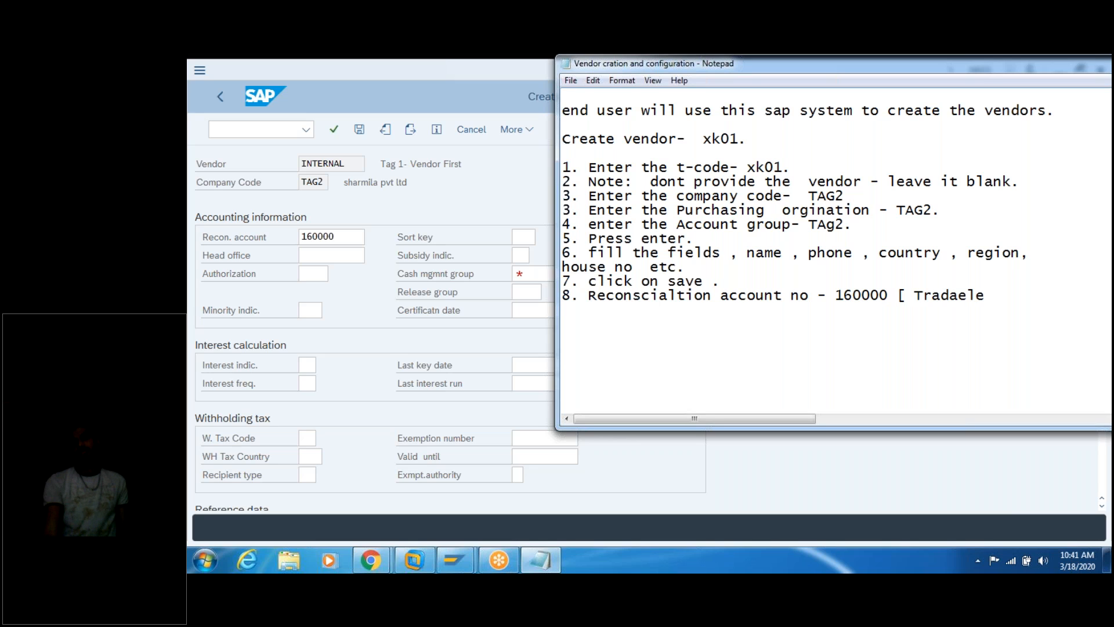
{"action": "type", "text": " ] - domestci"}
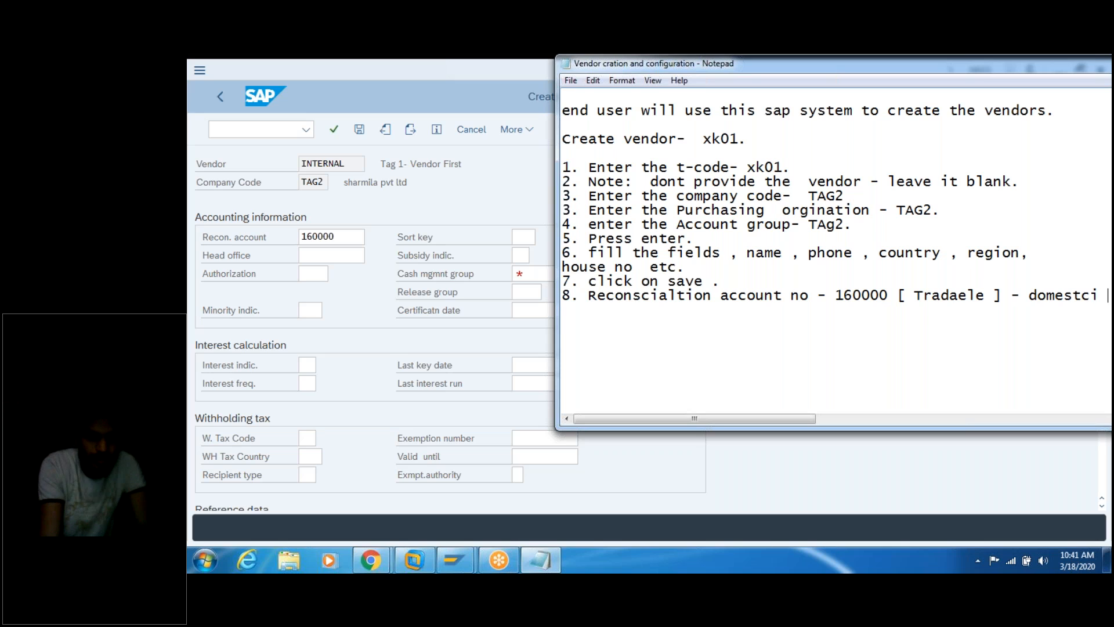
{"action": "key", "text": "BackSpace"}
{"action": "key", "text": "BackSpace"}
{"action": "key", "text": "BackSpace"}
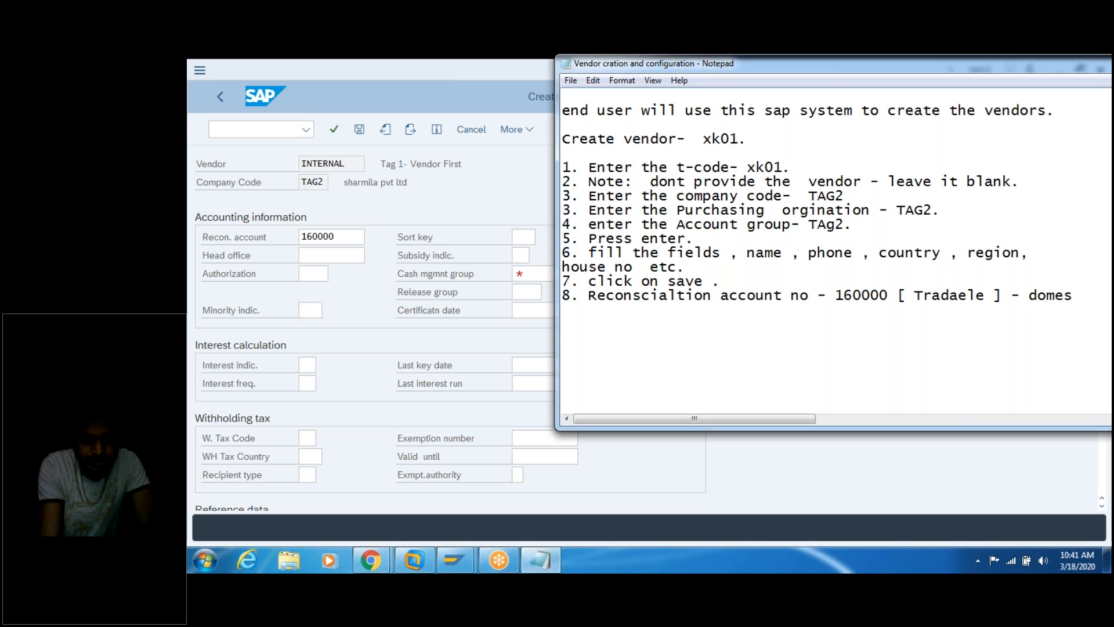
{"action": "type", "text": "tic."}
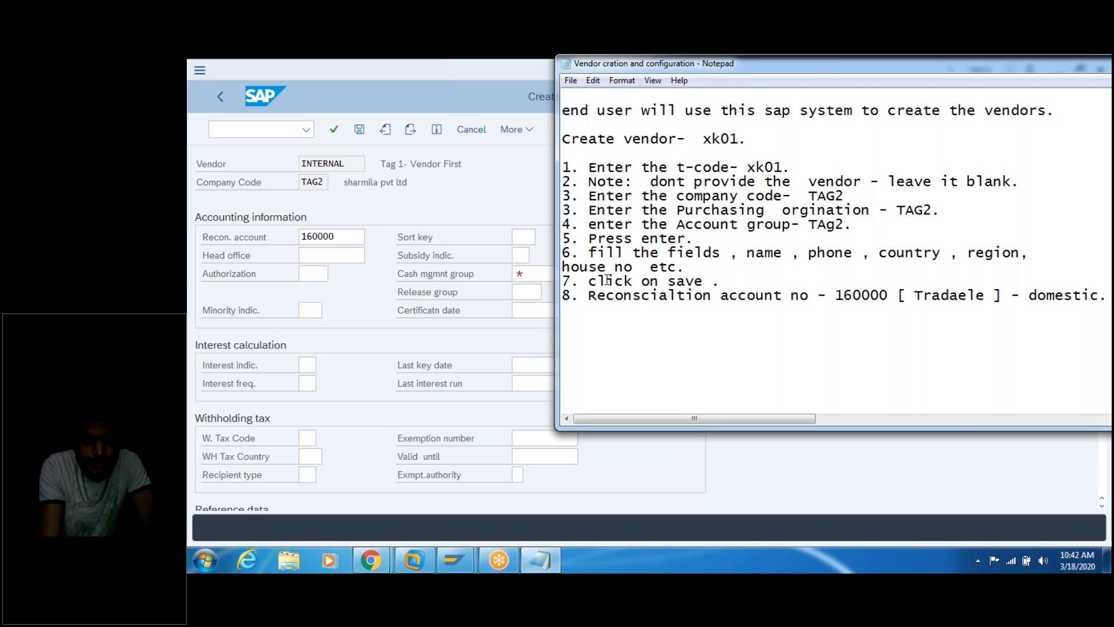
{"action": "left_click", "coordinate": [538, 258]}
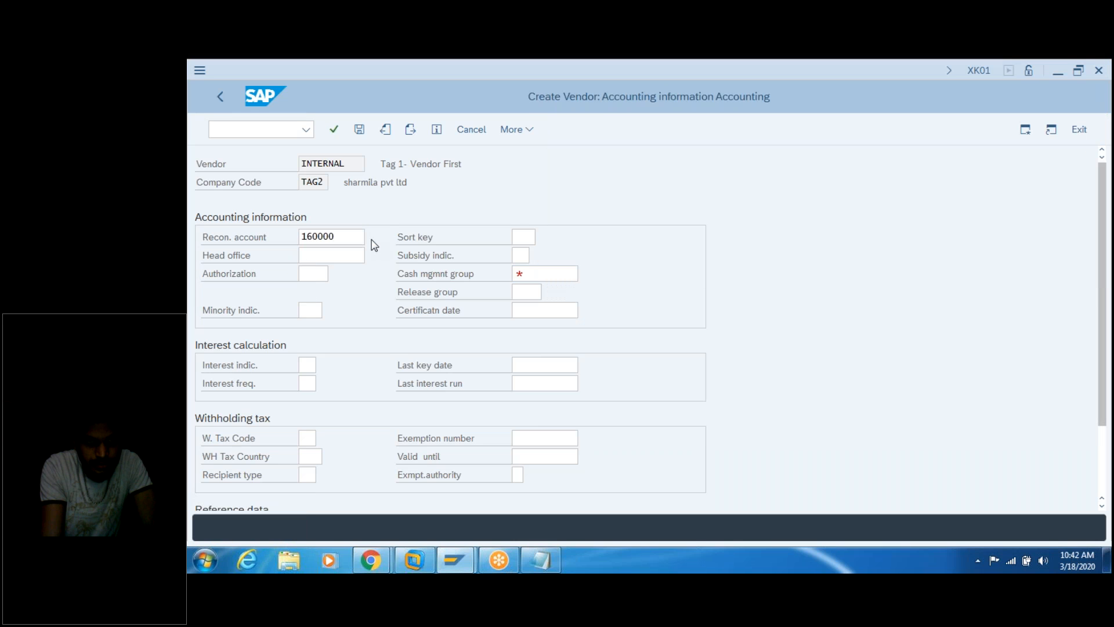
Step: Close the reconciliation list and pick cash management group A1, Domestic payments (A/P)
{"action": "key", "text": "F4"}
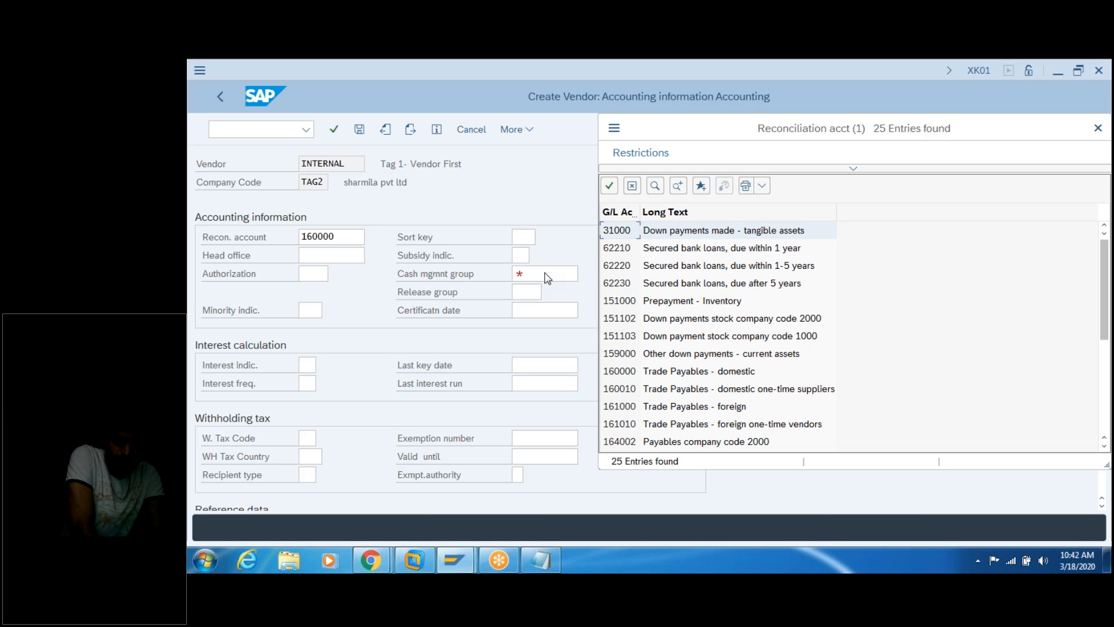
{"action": "left_click", "coordinate": [1098, 129]}
{"action": "left_click", "coordinate": [554, 273]}
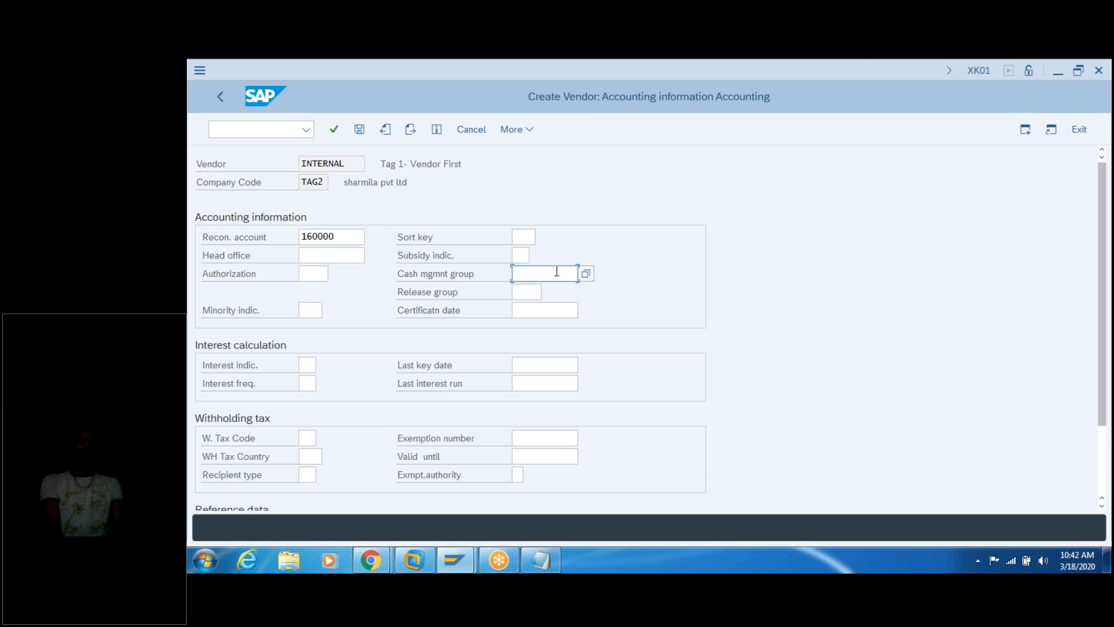
{"action": "type", "text": "1"}
{"action": "left_click", "coordinate": [587, 272]}
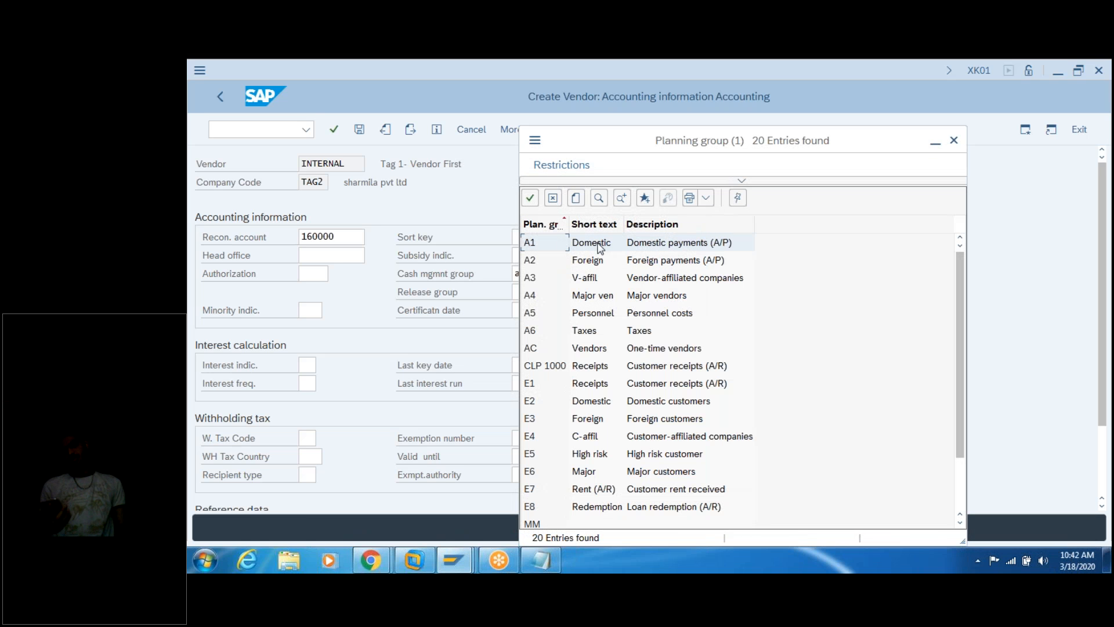
{"action": "double_click", "coordinate": [690, 249]}
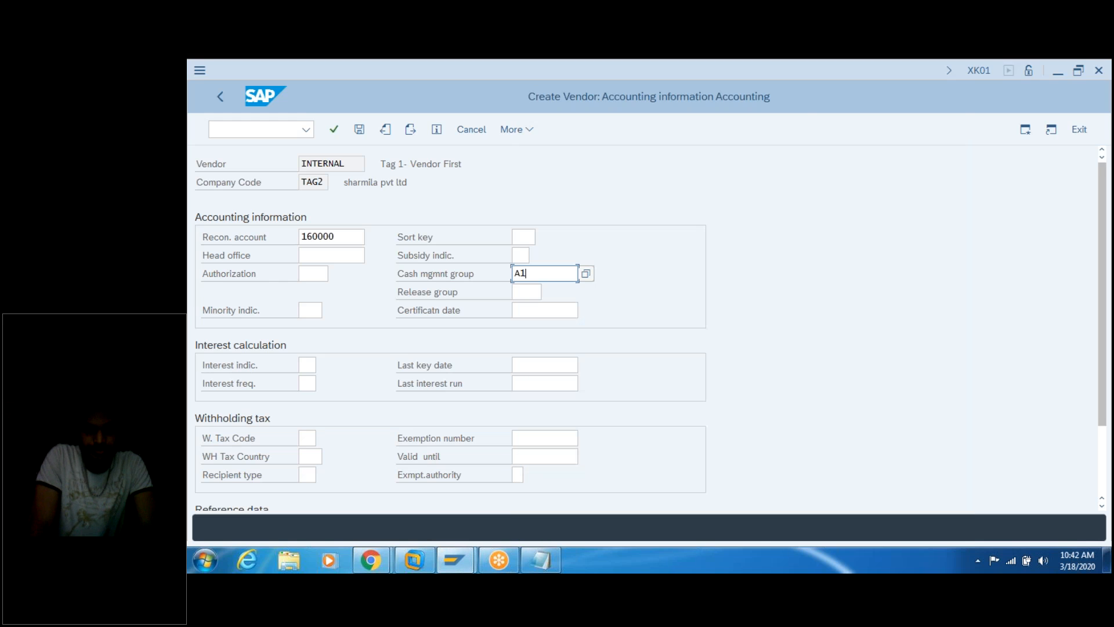
Step: Add note step 9, 'Cash mangment group - A1.', and start line 10
{"action": "left_click", "coordinate": [547, 558]}
{"action": "left_click", "coordinate": [617, 327]}
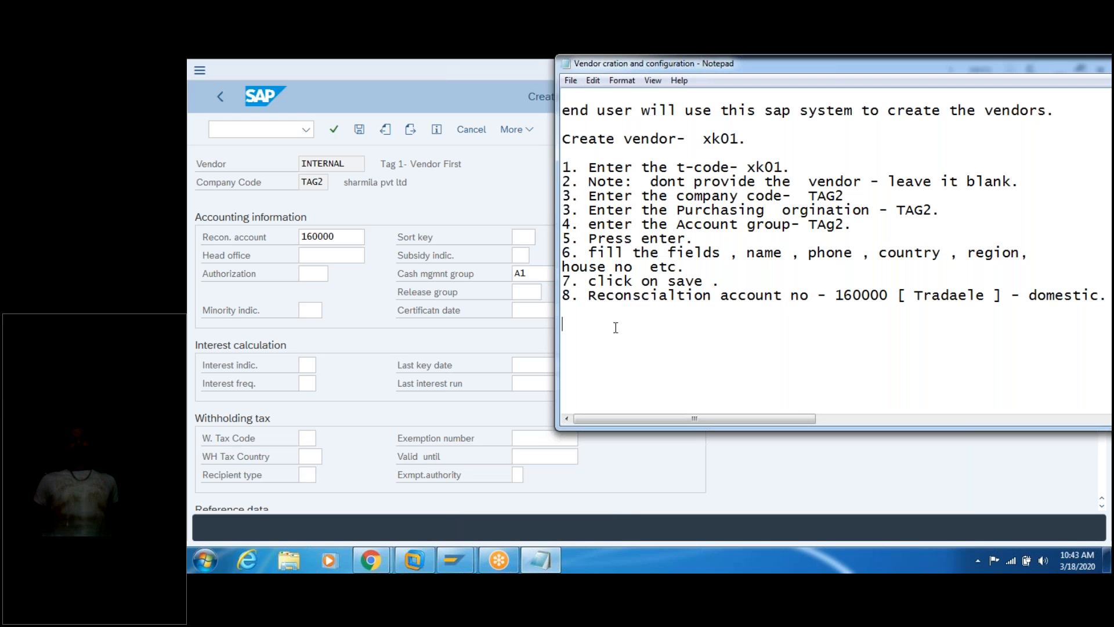
{"action": "left_click", "coordinate": [581, 311]}
{"action": "type", "text": "9."}
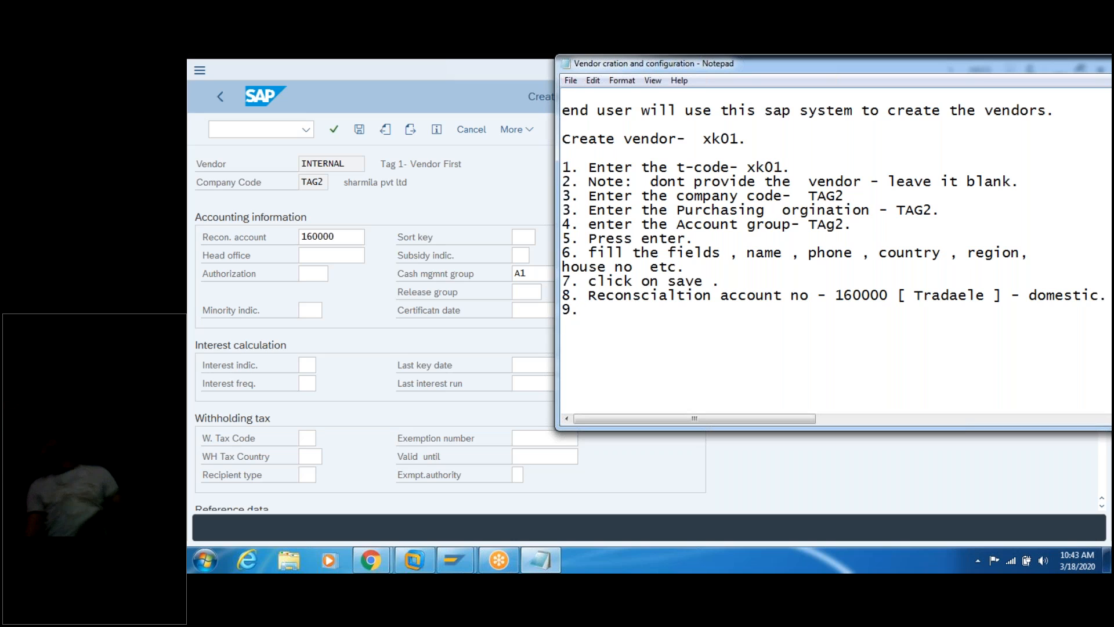
{"action": "type", "text": " Cah ma"}
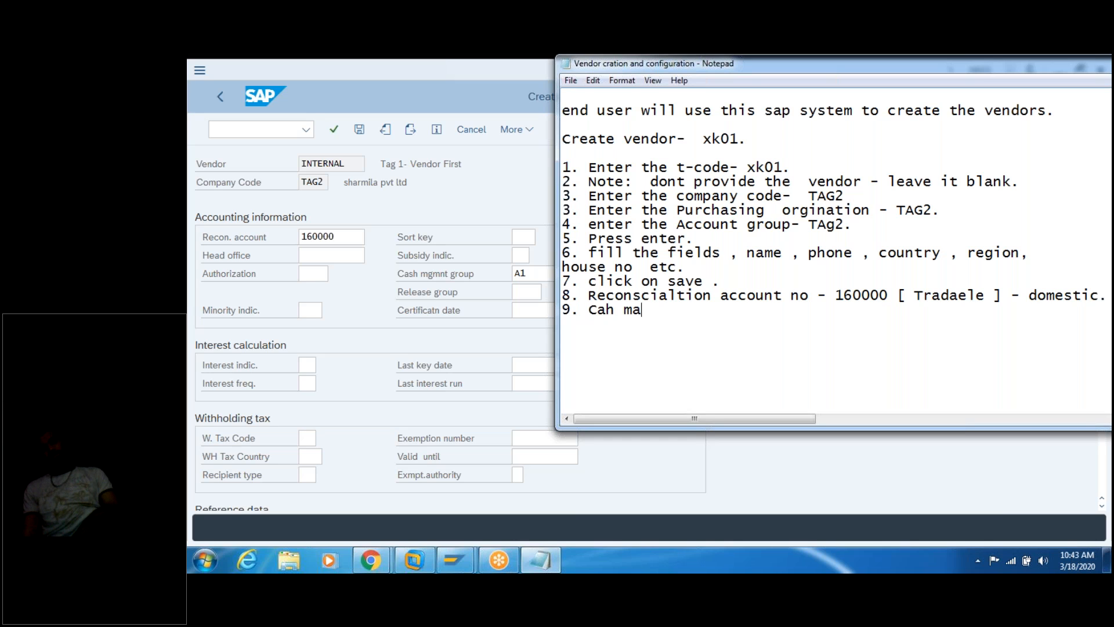
{"action": "type", "text": "ngment grou"}
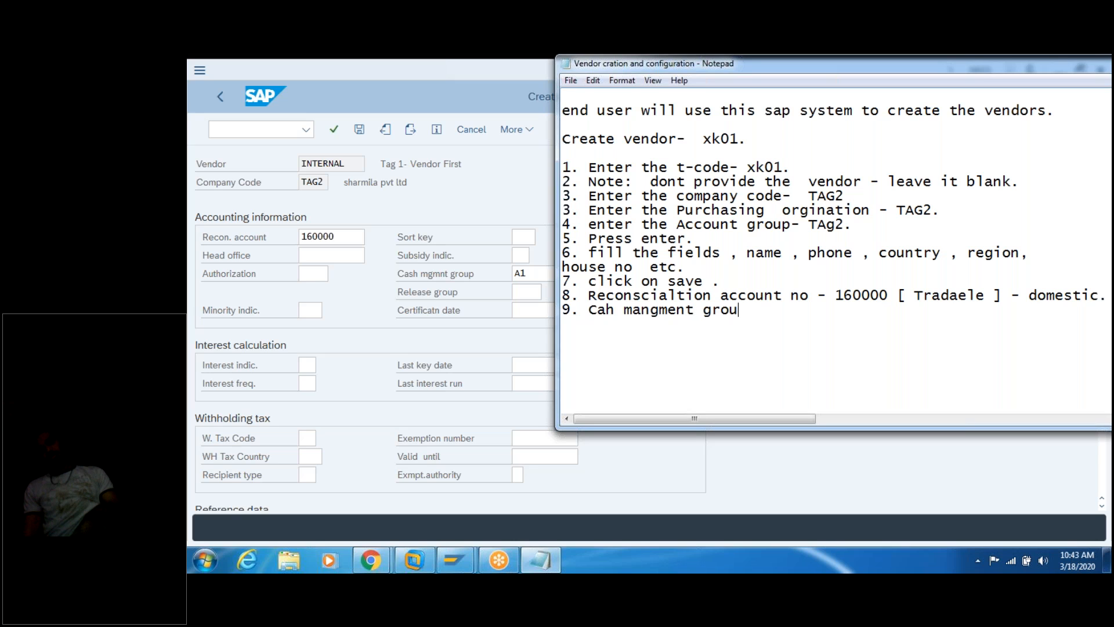
{"action": "type", "text": "p"}
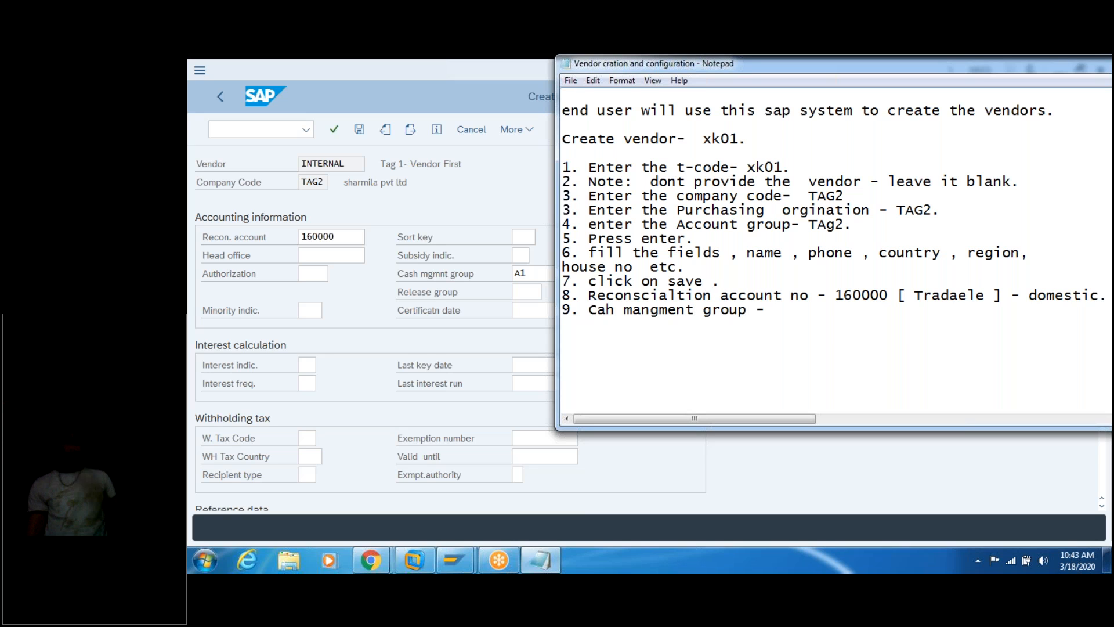
{"action": "type", "text": " - A1"}
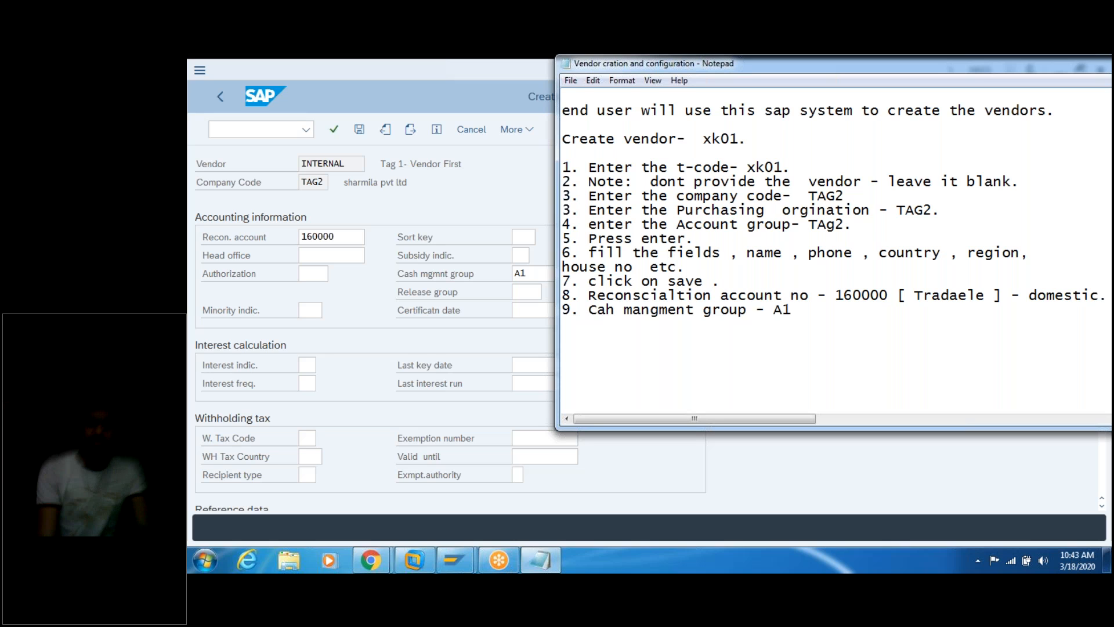
{"action": "type", "text": "."}
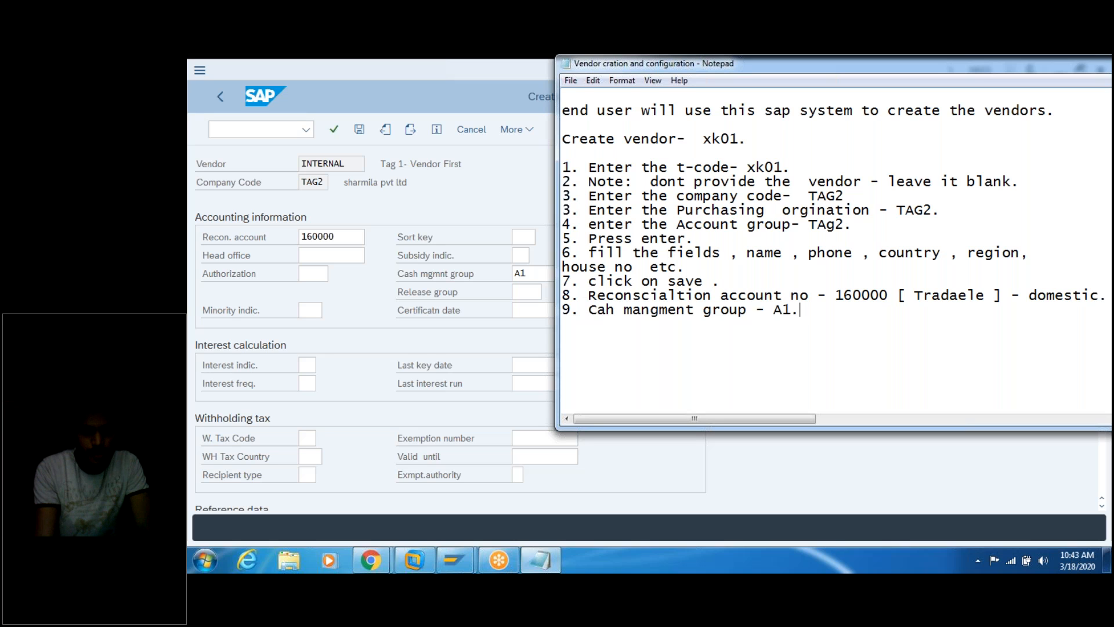
{"action": "left_click", "coordinate": [605, 310]}
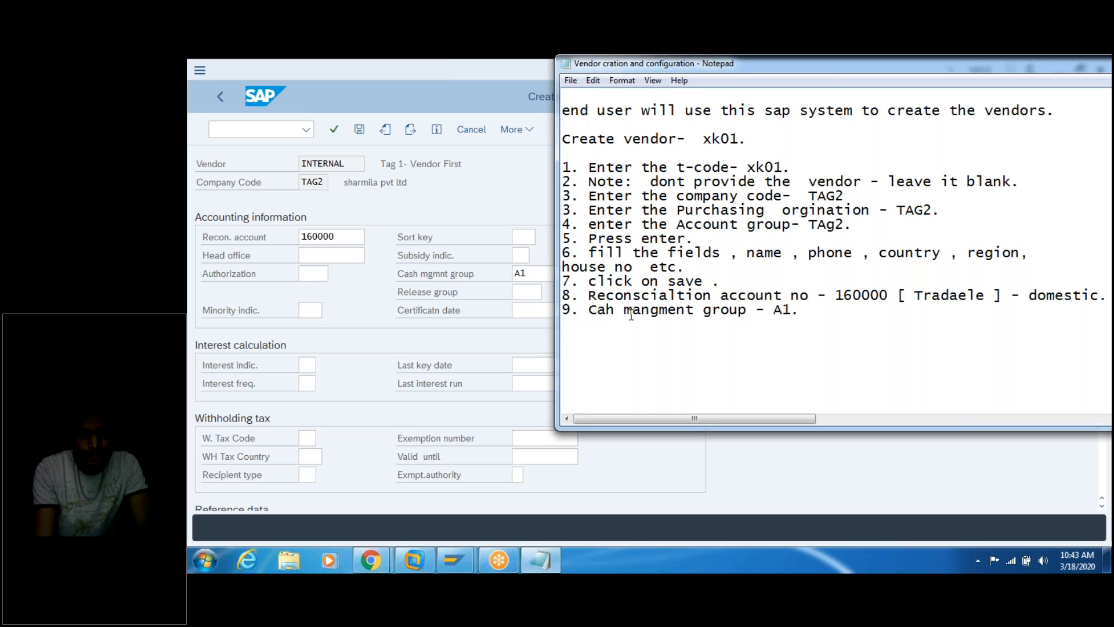
{"action": "type", "text": "s"}
{"action": "left_click", "coordinate": [843, 309]}
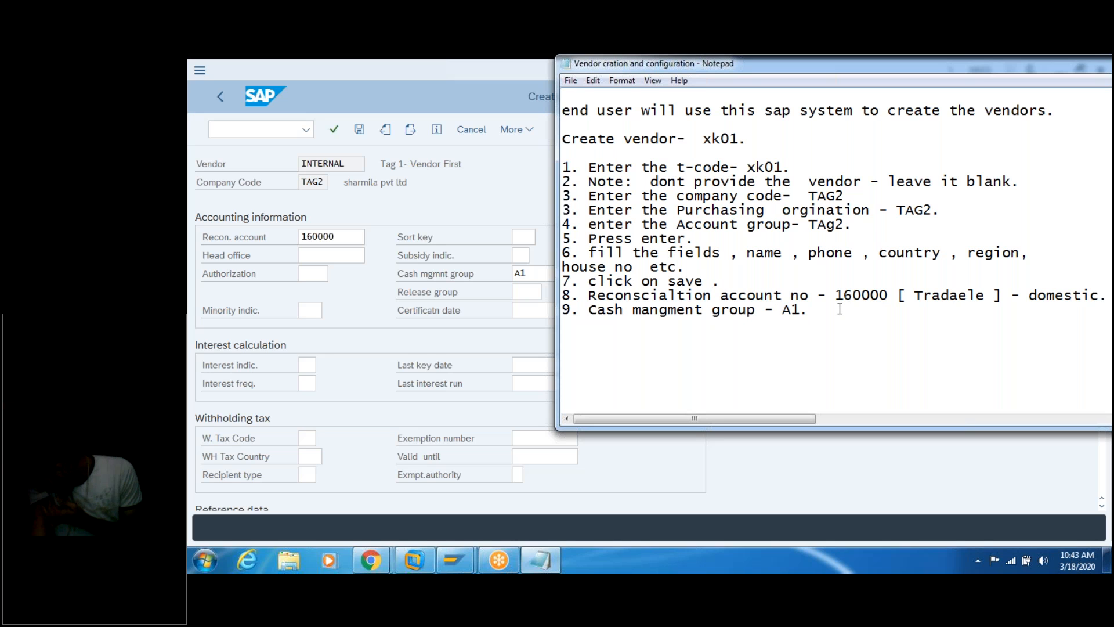
{"action": "key", "text": "Return"}
{"action": "type", "text": "9"}
{"action": "key", "text": "BackSpace"}
{"action": "type", "text": "10."}
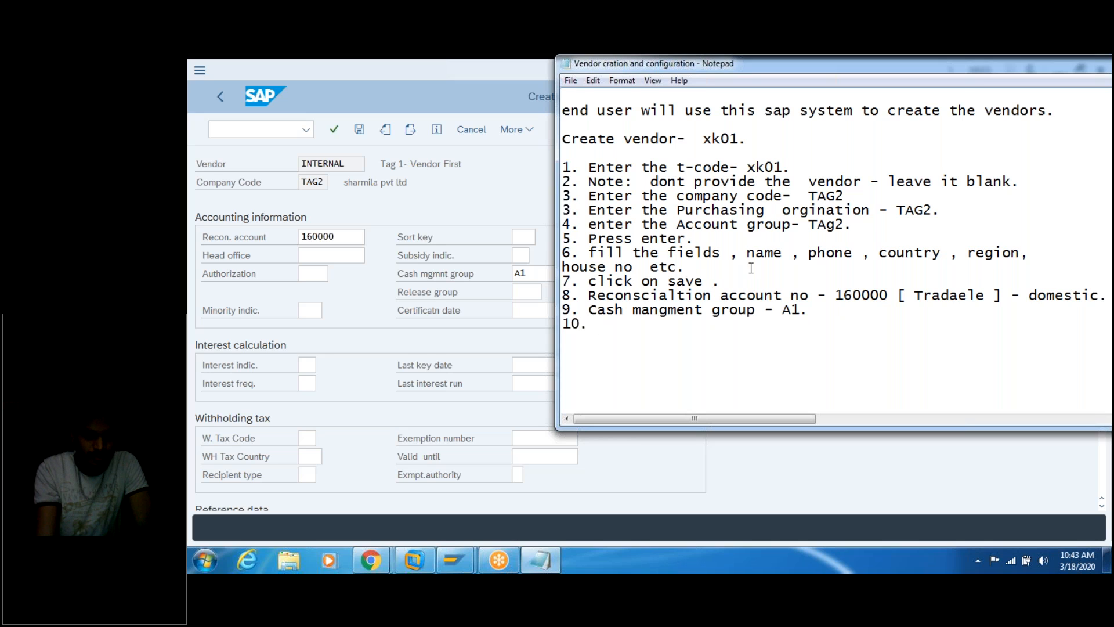
Step: Submit the vendor's accounting data in SAP and note '10. Press enter.' and '11.'
{"action": "left_click", "coordinate": [490, 215]}
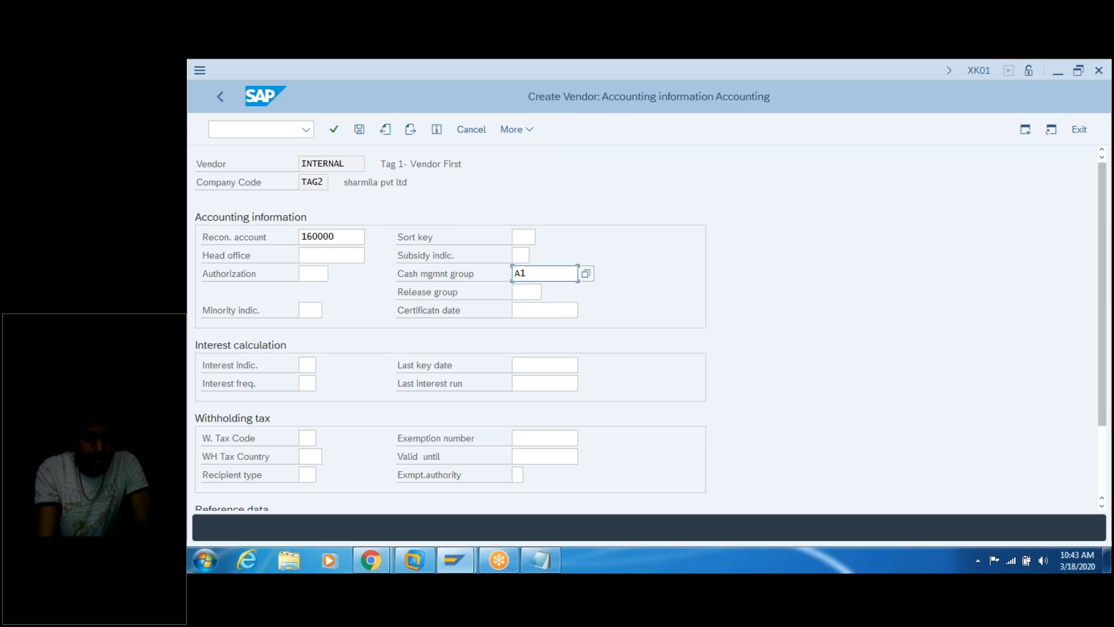
{"action": "key", "text": "Return"}
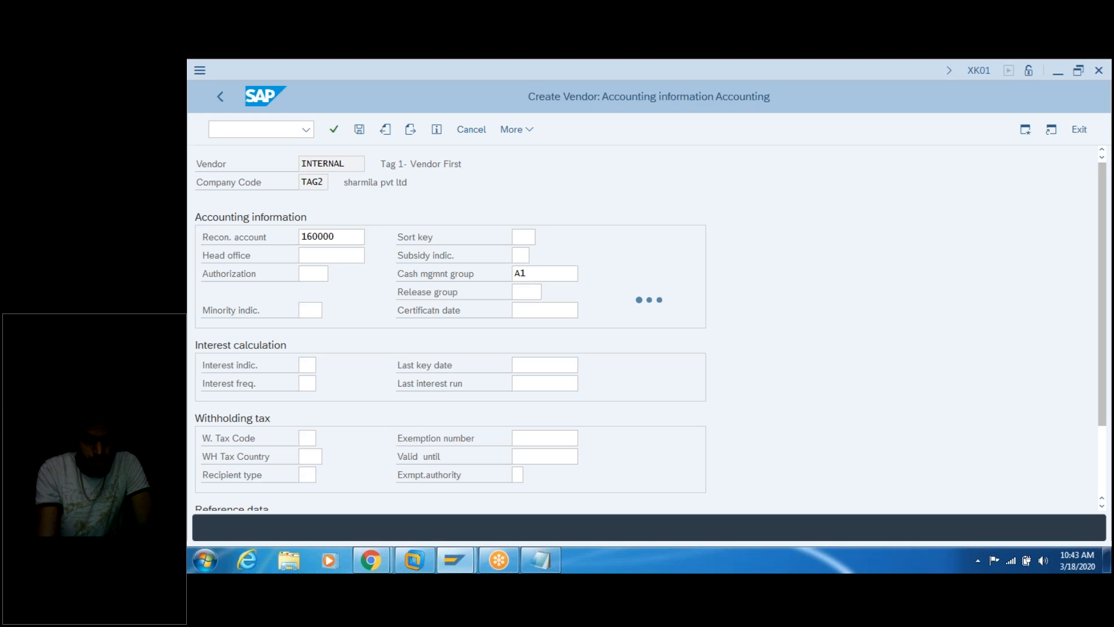
{"action": "left_click", "coordinate": [541, 559]}
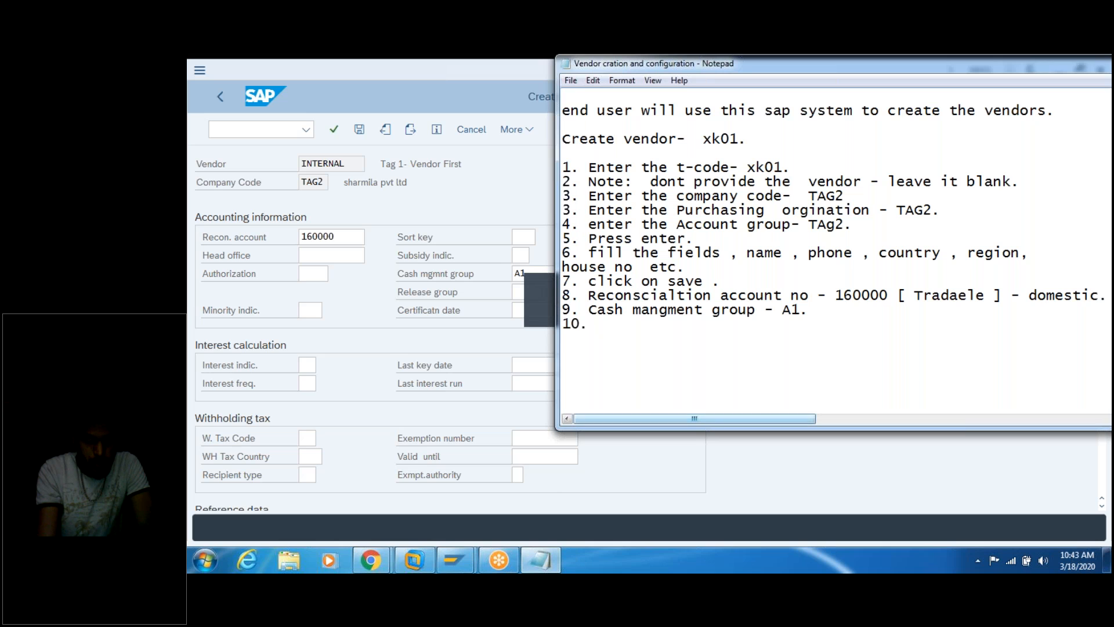
{"action": "type", "text": "Press"}
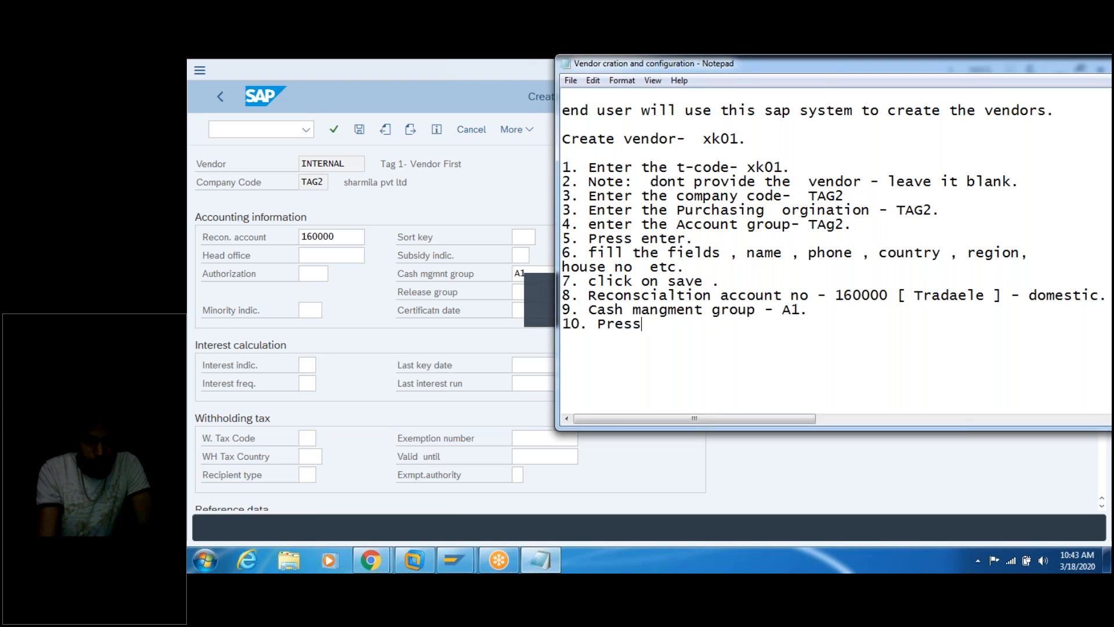
{"action": "type", "text": " enerer"}
{"action": "key", "text": "BackSpace"}
{"action": "key", "text": "BackSpace"}
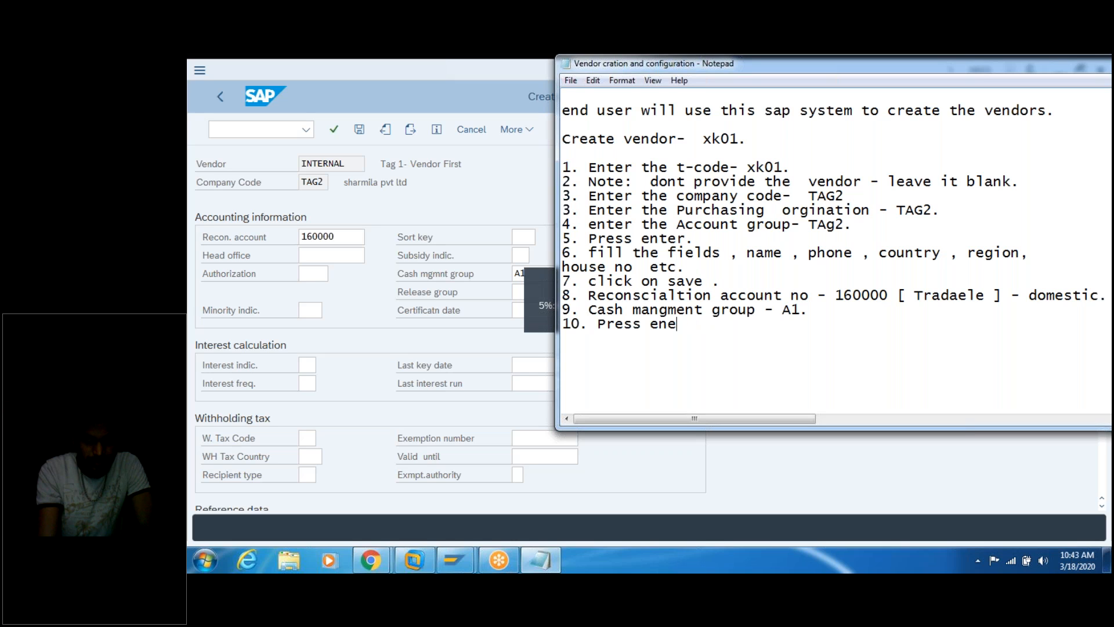
{"action": "key", "text": "BackSpace"}
{"action": "type", "text": "te"}
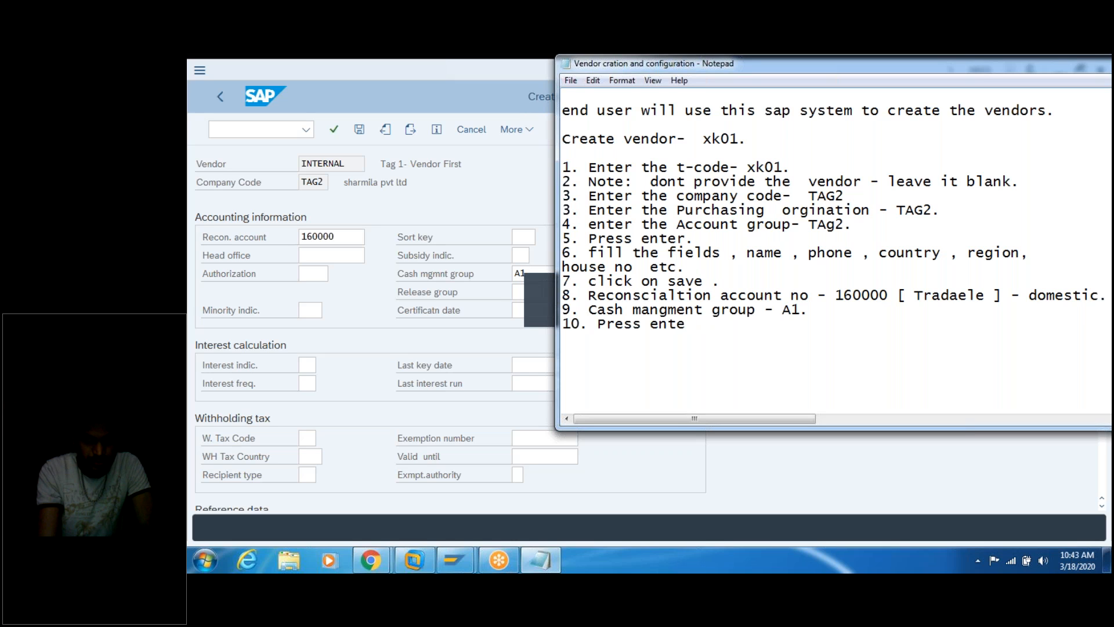
{"action": "type", "text": "r."}
{"action": "key", "text": "Return"}
{"action": "type", "text": "11."}
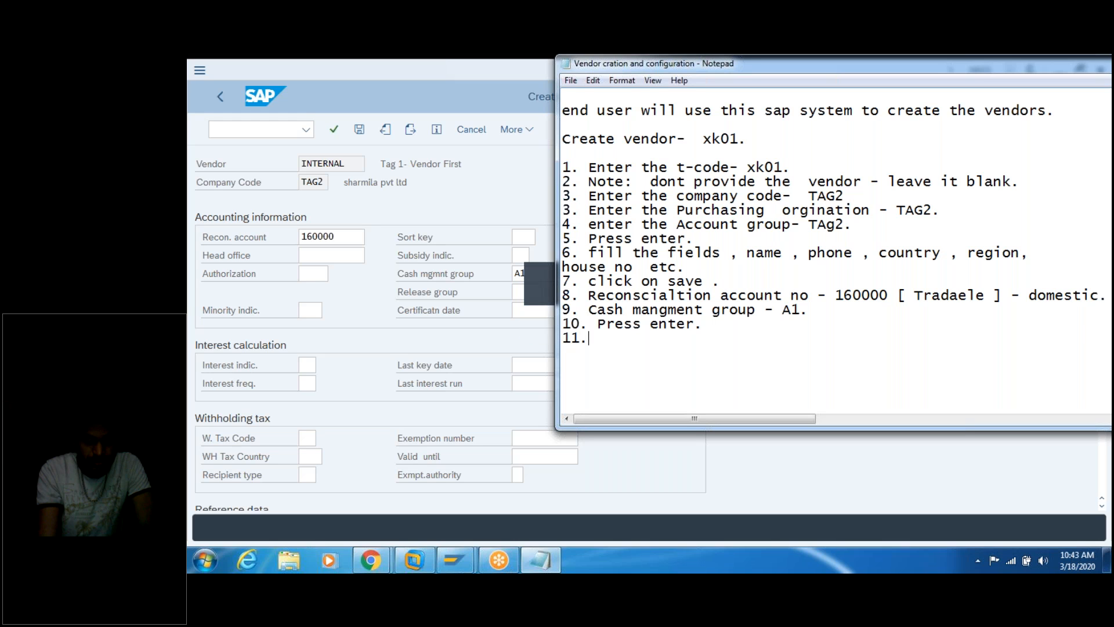
{"action": "left_click", "coordinate": [497, 174]}
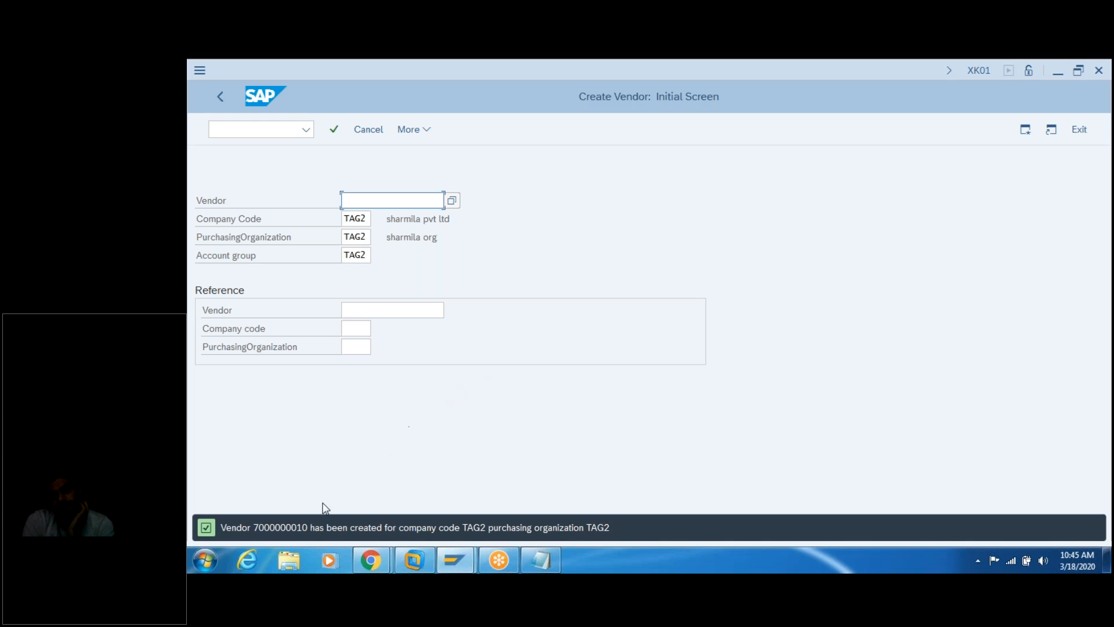
Step: Select the new vendor number in the status-bar creation message
{"action": "left_click", "coordinate": [284, 526]}
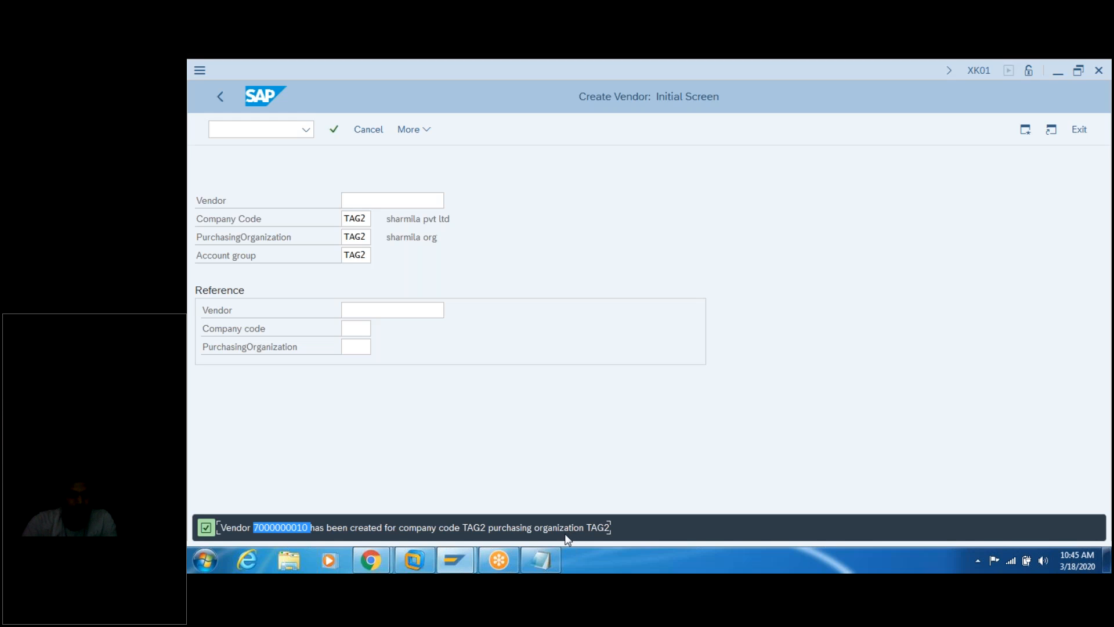
{"action": "mouse_move", "coordinate": [371, 560]}
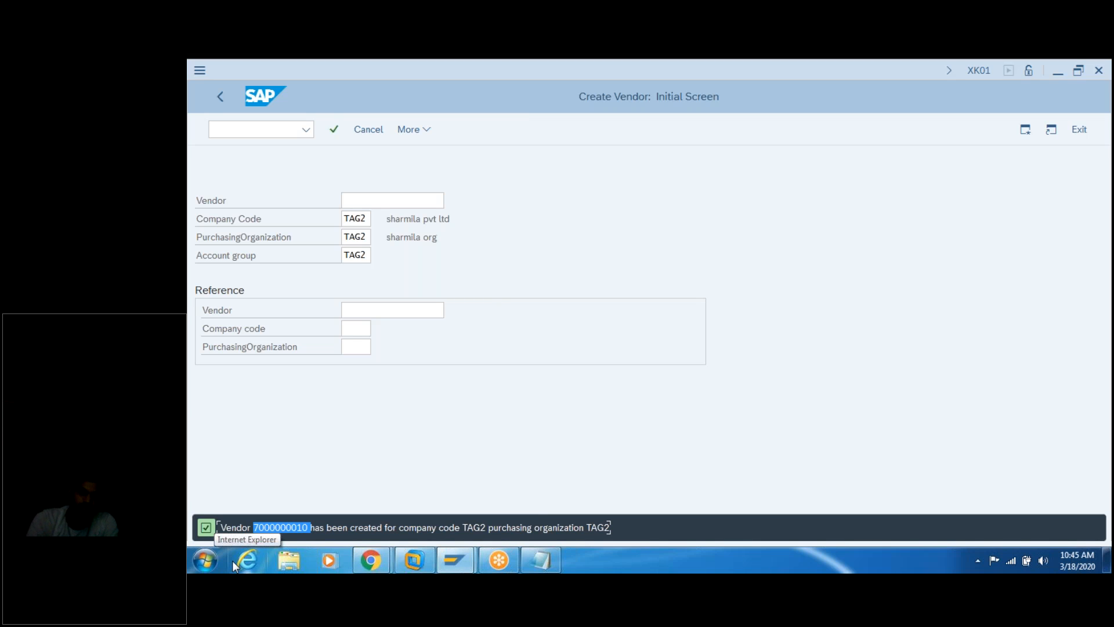
Step: Note 'vendor is sucess fulaly created -' followed by the pasted vendor number
{"action": "left_click", "coordinate": [530, 558]}
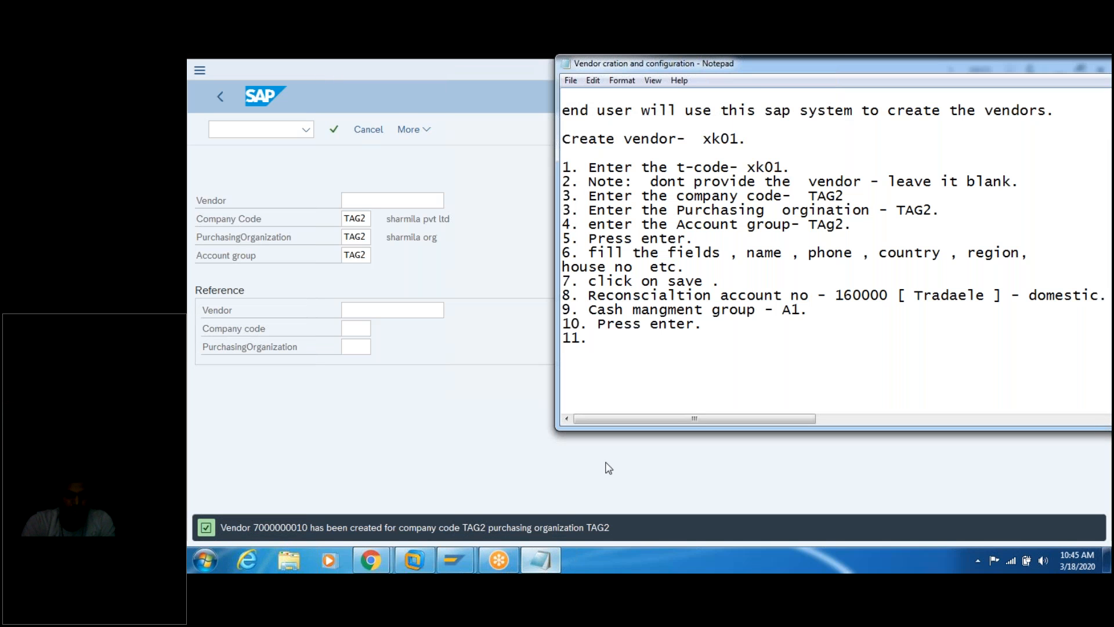
{"action": "type", "text": "vendor is"}
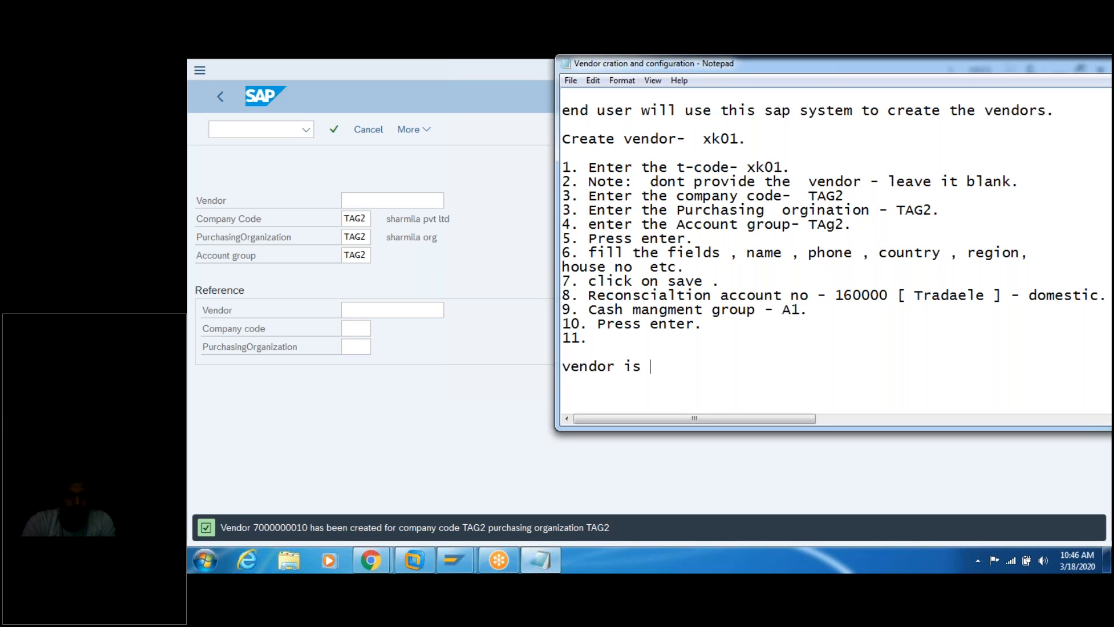
{"action": "type", "text": "sucess fulaly"}
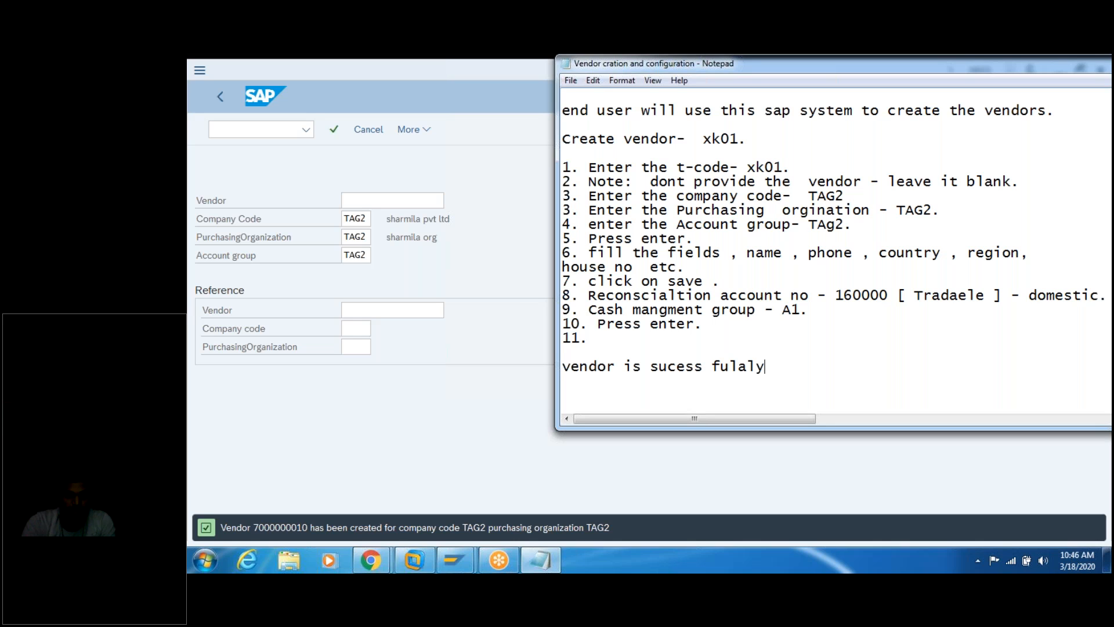
{"action": "type", "text": "  created -"}
{"action": "key", "text": "ctrl+v"}
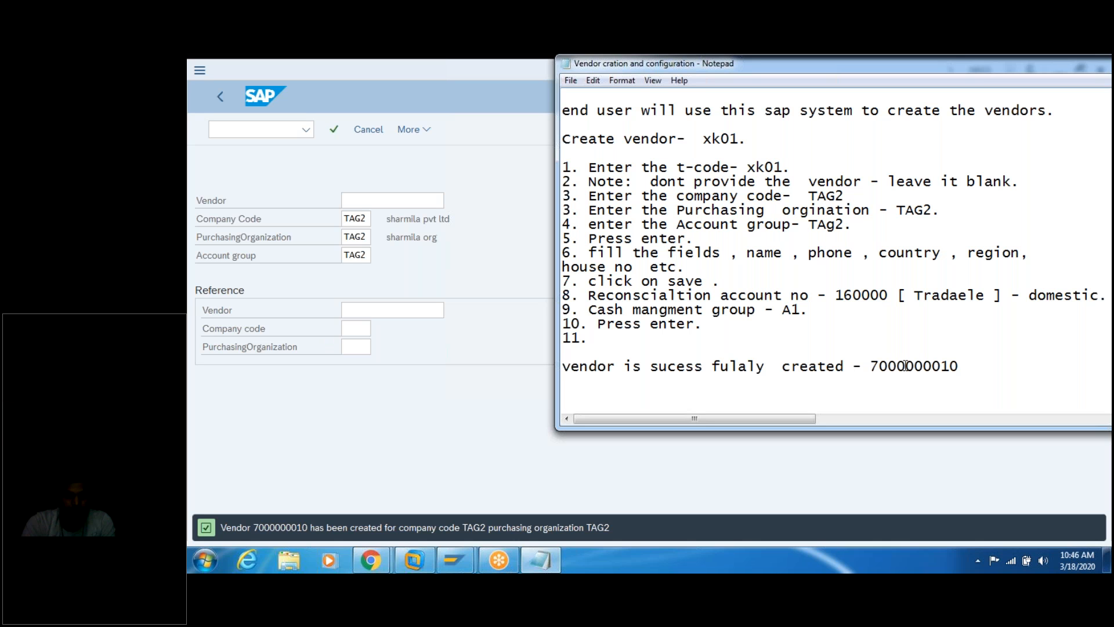
{"action": "key", "text": "Up"}
{"action": "key", "text": "Up"}
{"action": "key", "text": "Up"}
{"action": "key", "text": "Up"}
{"action": "key", "text": "Up"}
{"action": "key", "text": "Up"}
{"action": "key", "text": "Up"}
{"action": "key", "text": "Up"}
{"action": "key", "text": "Up"}
{"action": "key", "text": "Up"}
{"action": "key", "text": "Up"}
{"action": "key", "text": "Up"}
{"action": "key", "text": "Up"}
{"action": "key", "text": "Up"}
{"action": "key", "text": "Up"}
{"action": "key", "text": "Up"}
{"action": "key", "text": "Up"}
{"action": "key", "text": "Up"}
{"action": "key", "text": "Up"}
{"action": "key", "text": "Up"}
{"action": "key", "text": "Up"}
{"action": "key", "text": "Up"}
{"action": "key", "text": "Up"}
{"action": "key", "text": "Up"}
{"action": "key", "text": "Up"}
{"action": "key", "text": "Up"}
{"action": "key", "text": "Up"}
{"action": "key", "text": "Up"}
{"action": "key", "text": "Up"}
{"action": "key", "text": "Up"}
{"action": "key", "text": "Up"}
{"action": "key", "text": "Up"}
{"action": "key", "text": "Up"}
{"action": "key", "text": "Up"}
{"action": "key", "text": "Up"}
{"action": "key", "text": "Up"}
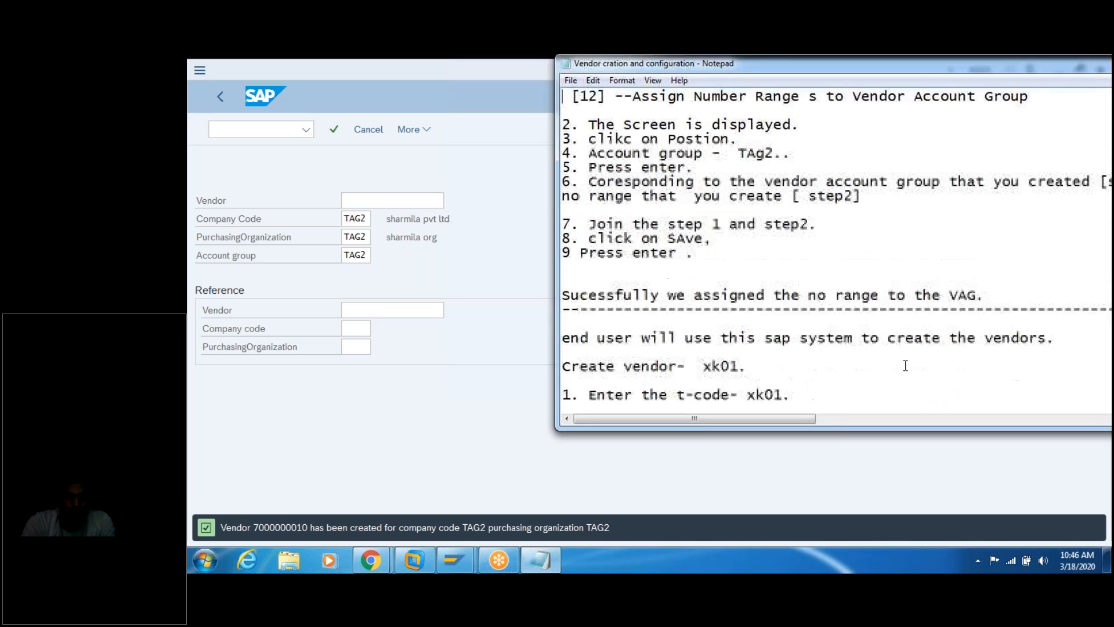
{"action": "key", "text": "Up"}
{"action": "key", "text": "Up"}
{"action": "key", "text": "Up"}
{"action": "key", "text": "Up"}
{"action": "key", "text": "Up"}
{"action": "key", "text": "Up"}
{"action": "key", "text": "Up"}
{"action": "key", "text": "Up"}
{"action": "key", "text": "Up"}
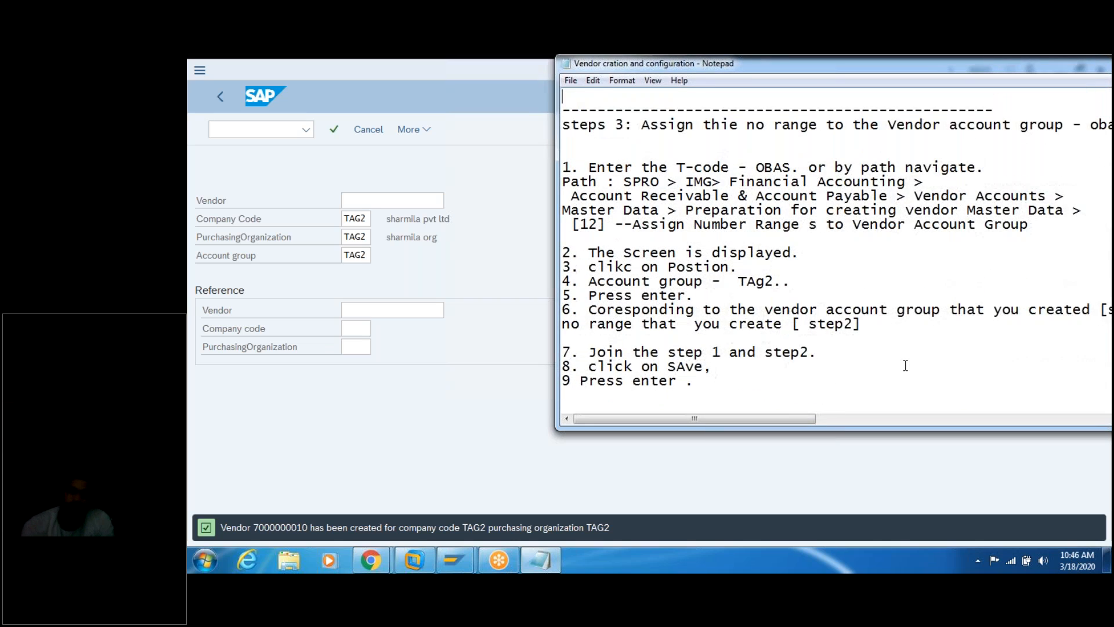
{"action": "key", "text": "Up"}
{"action": "key", "text": "Up"}
{"action": "key", "text": "Up"}
{"action": "key", "text": "Up"}
{"action": "key", "text": "Up"}
{"action": "key", "text": "Up"}
{"action": "key", "text": "Up"}
{"action": "key", "text": "Up"}
{"action": "key", "text": "Up"}
{"action": "key", "text": "Up"}
{"action": "key", "text": "Up"}
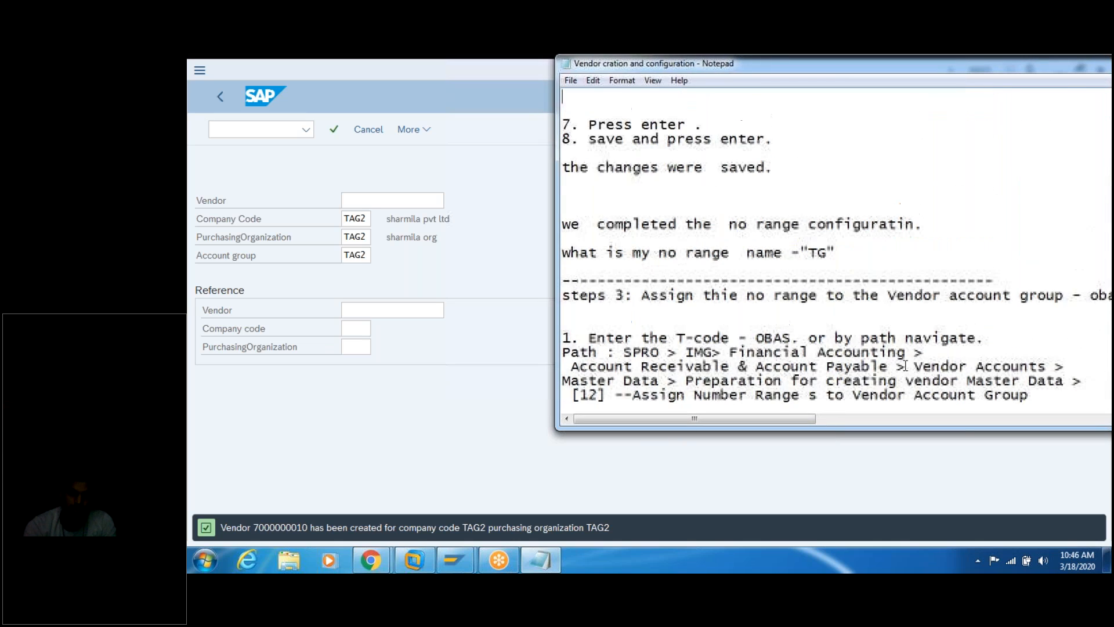
{"action": "key", "text": "Up"}
{"action": "key", "text": "Up"}
{"action": "key", "text": "Up"}
{"action": "key", "text": "Up"}
{"action": "key", "text": "Up"}
{"action": "key", "text": "Up"}
{"action": "key", "text": "Up"}
{"action": "key", "text": "Up"}
{"action": "key", "text": "Up"}
{"action": "key", "text": "Up"}
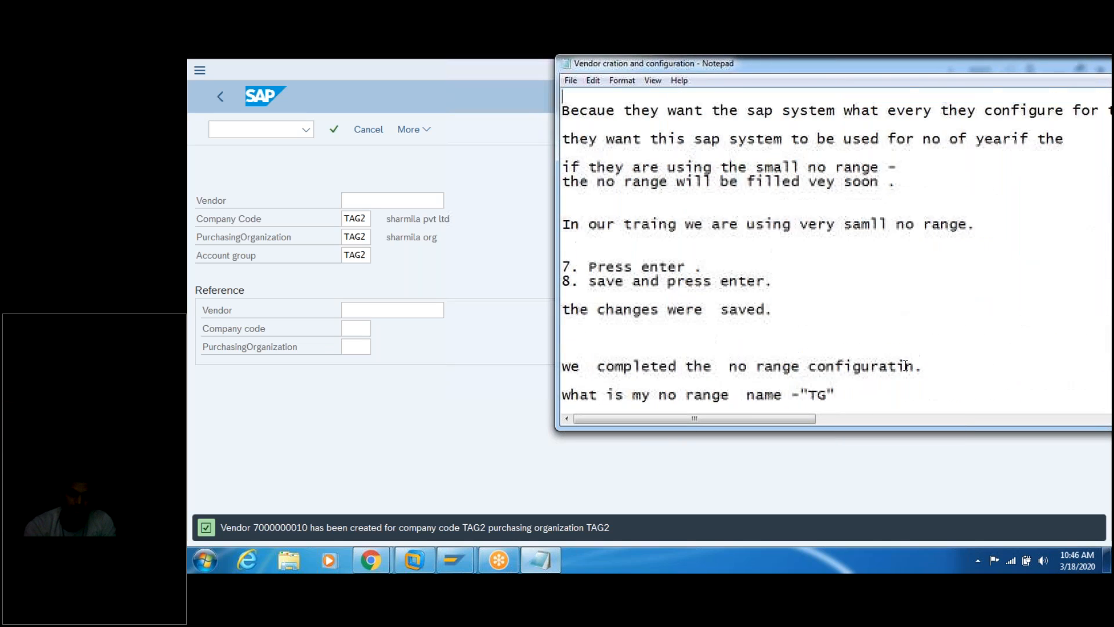
{"action": "key", "text": "Up"}
{"action": "key", "text": "Up"}
{"action": "key", "text": "Up"}
{"action": "key", "text": "Up"}
{"action": "key", "text": "Up"}
{"action": "key", "text": "Up"}
{"action": "key", "text": "Up"}
{"action": "key", "text": "Up"}
{"action": "key", "text": "Up"}
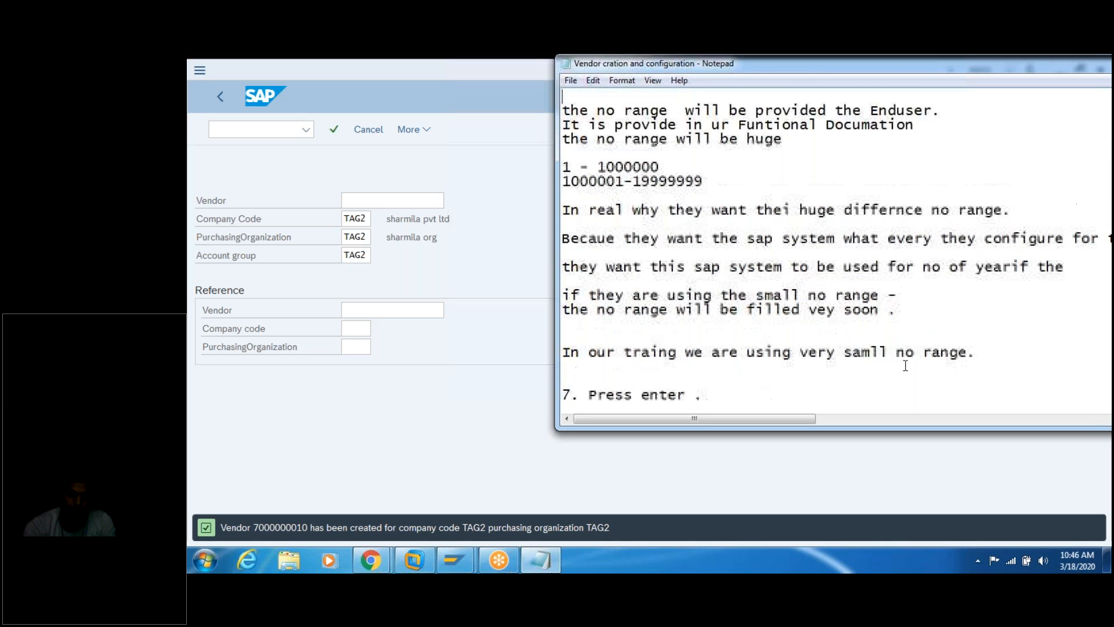
{"action": "key", "text": "Up"}
{"action": "key", "text": "Up"}
{"action": "key", "text": "Up"}
{"action": "key", "text": "Up"}
{"action": "key", "text": "Up"}
{"action": "key", "text": "Up"}
{"action": "key", "text": "Up"}
{"action": "key", "text": "Up"}
{"action": "key", "text": "Up"}
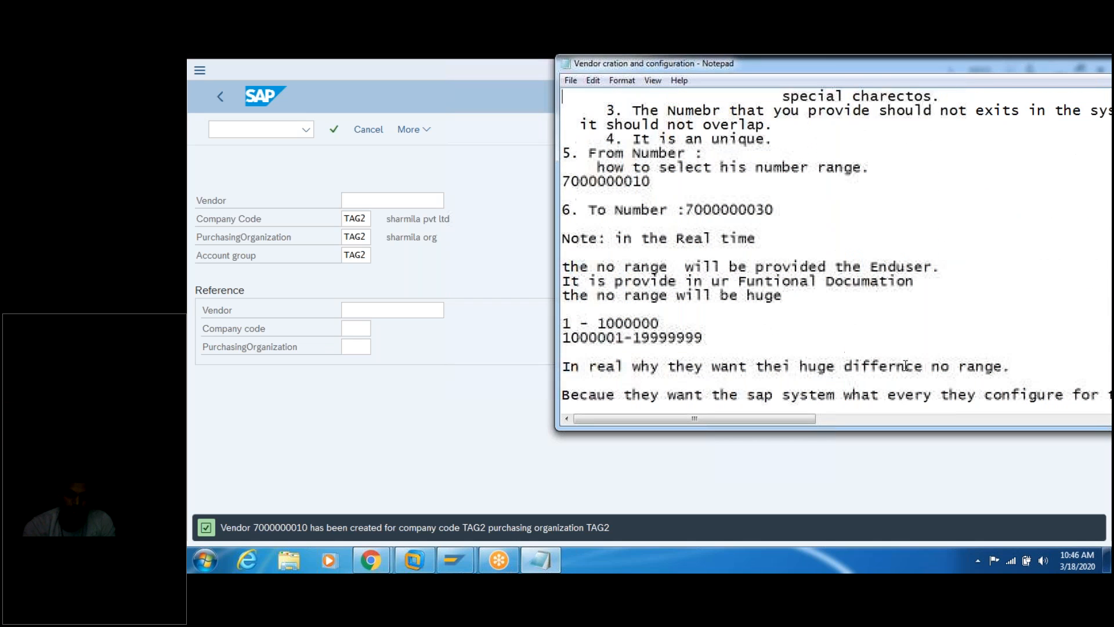
{"action": "left_click_drag", "start_coordinate": [655, 182], "coordinate": [561, 184]}
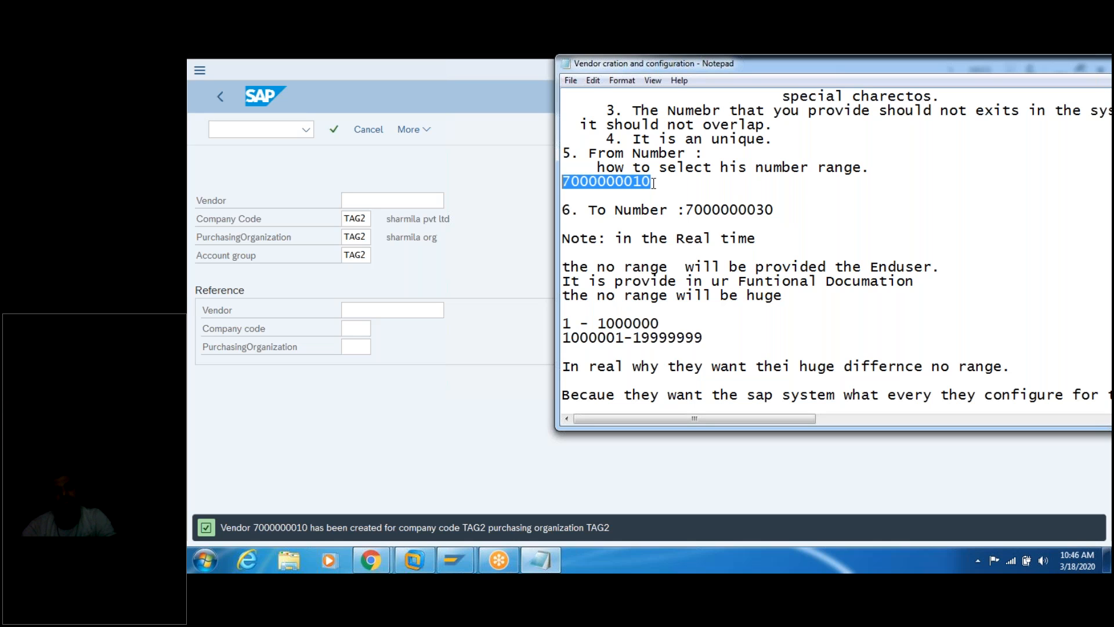
{"action": "left_click", "coordinate": [519, 263]}
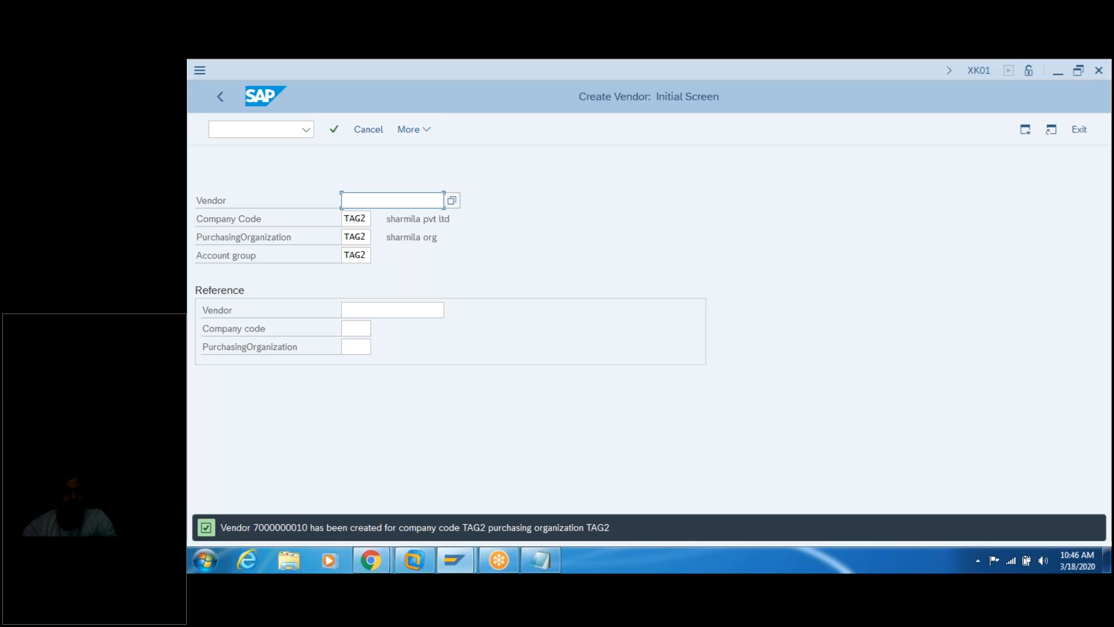
Step: Enter search term 'Com' and name the new vendor 'Tag 1- Vendor second'
{"action": "key", "text": "Return"}
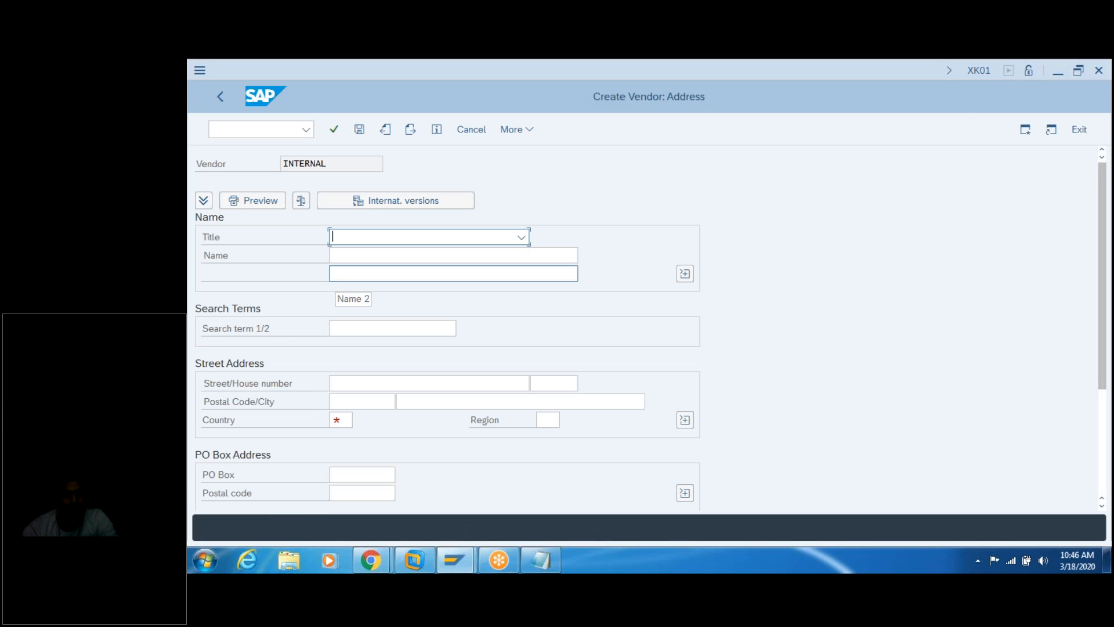
{"action": "type", "text": "Company"}
{"action": "key", "text": "Tab"}
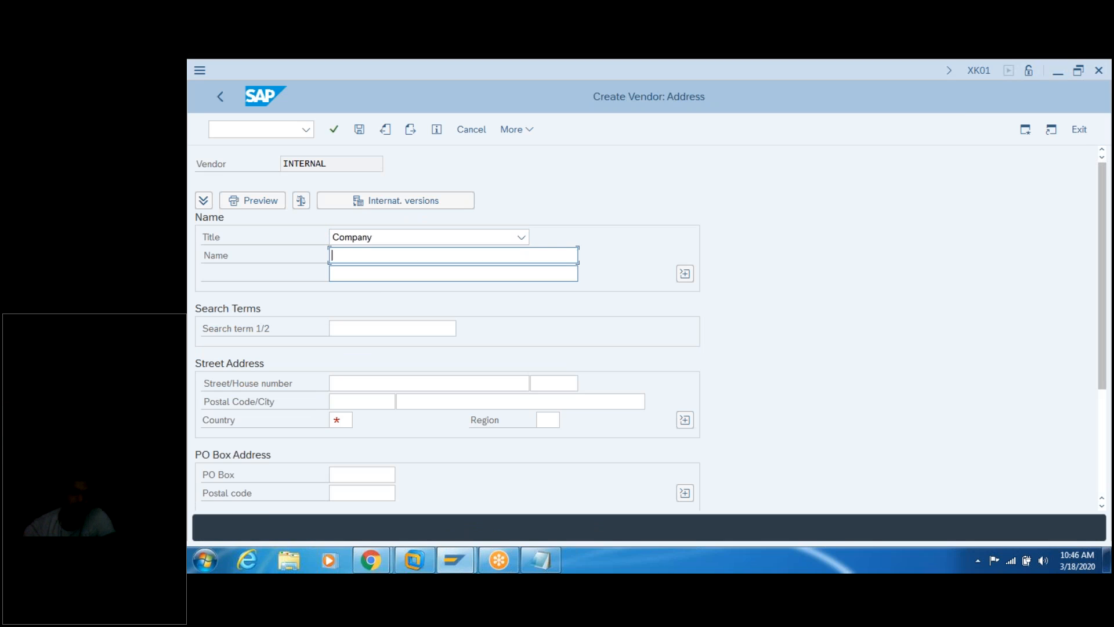
{"action": "key", "text": "space"}
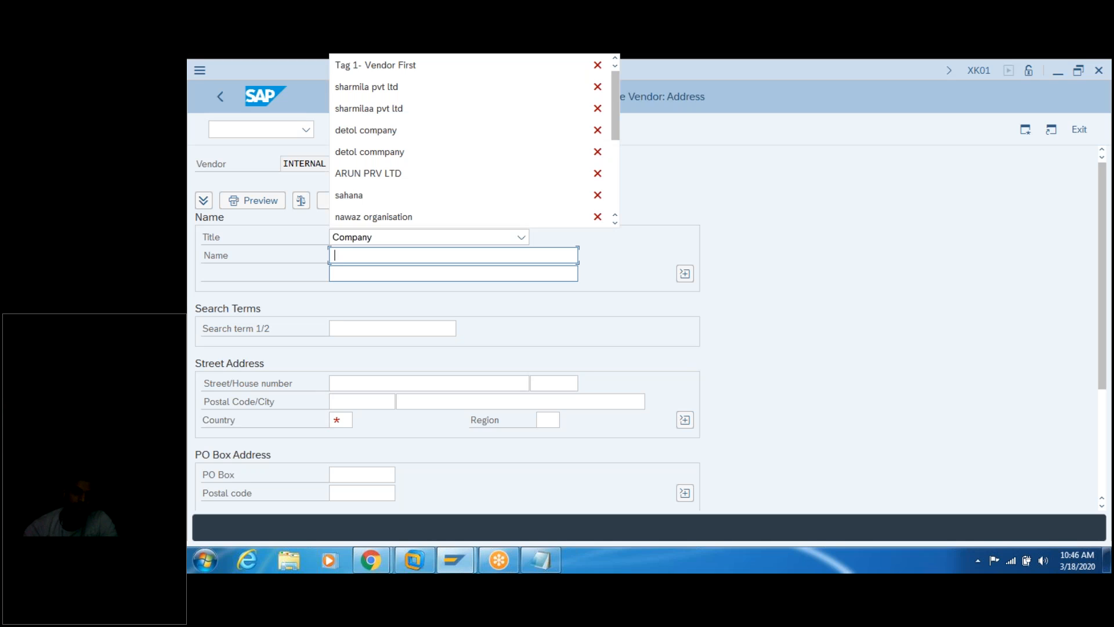
{"action": "left_click", "coordinate": [426, 63]}
{"action": "key", "text": "BackSpace"}
{"action": "key", "text": "BackSpace"}
{"action": "key", "text": "BackSpace"}
{"action": "key", "text": "BackSpace"}
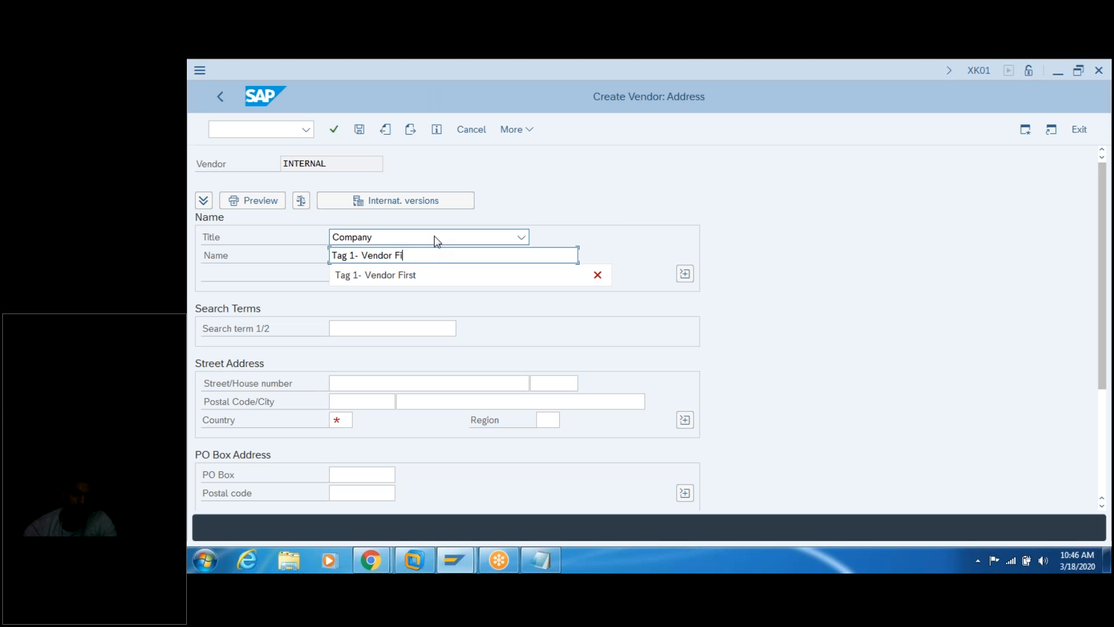
{"action": "key", "text": "BackSpace"}
{"action": "type", "text": "second"}
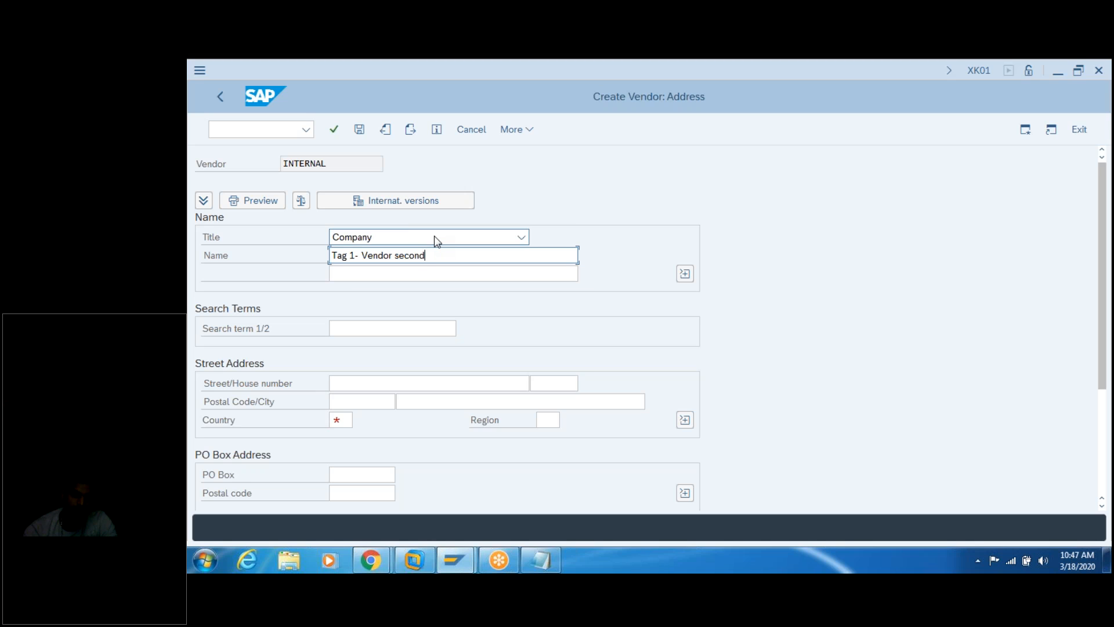
{"action": "key", "text": "Tab"}
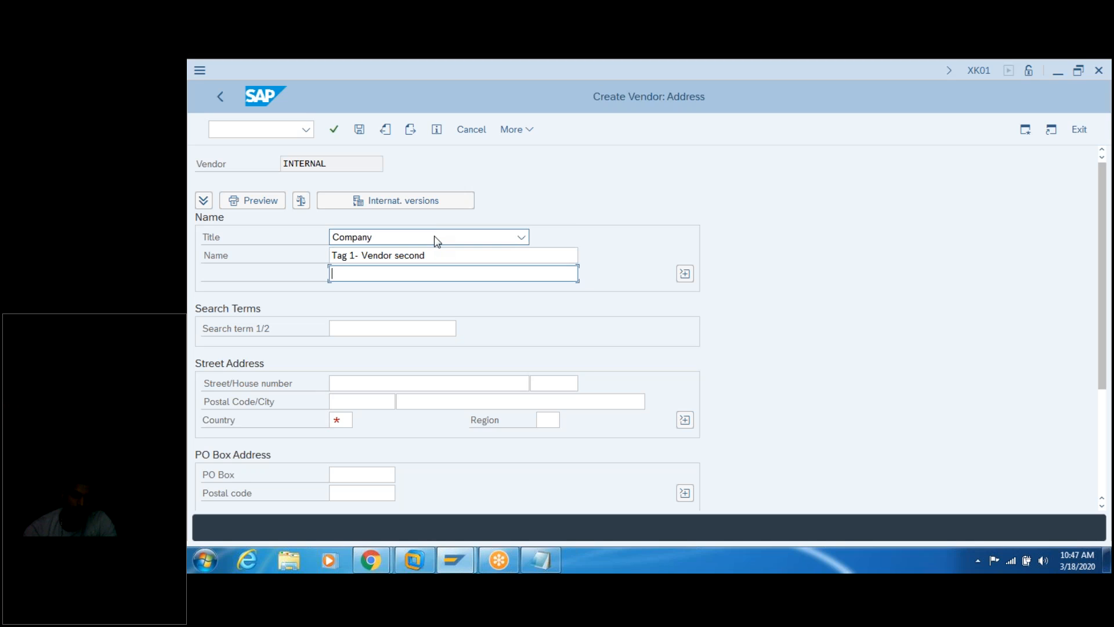
Step: Enter street 201, country IN and region 02, then continue past the control data
{"action": "key", "text": "Tab"}
{"action": "key", "text": "Tab"}
{"action": "key", "text": "Tab"}
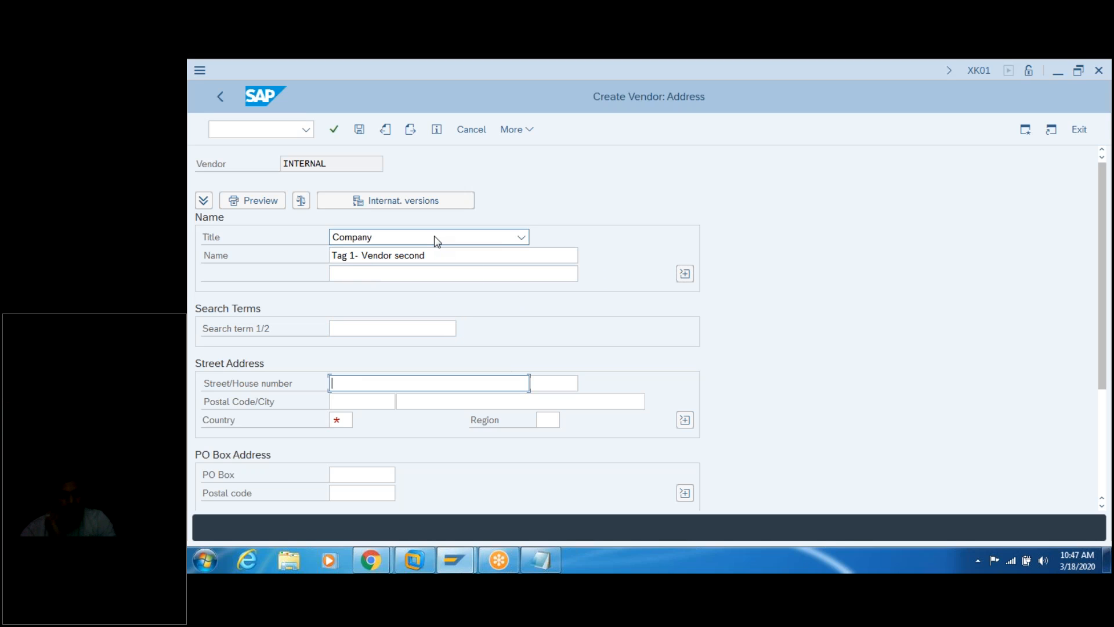
{"action": "type", "text": "201"}
{"action": "key", "text": "Tab"}
{"action": "key", "text": "Tab"}
{"action": "key", "text": "Tab"}
{"action": "key", "text": "Tab"}
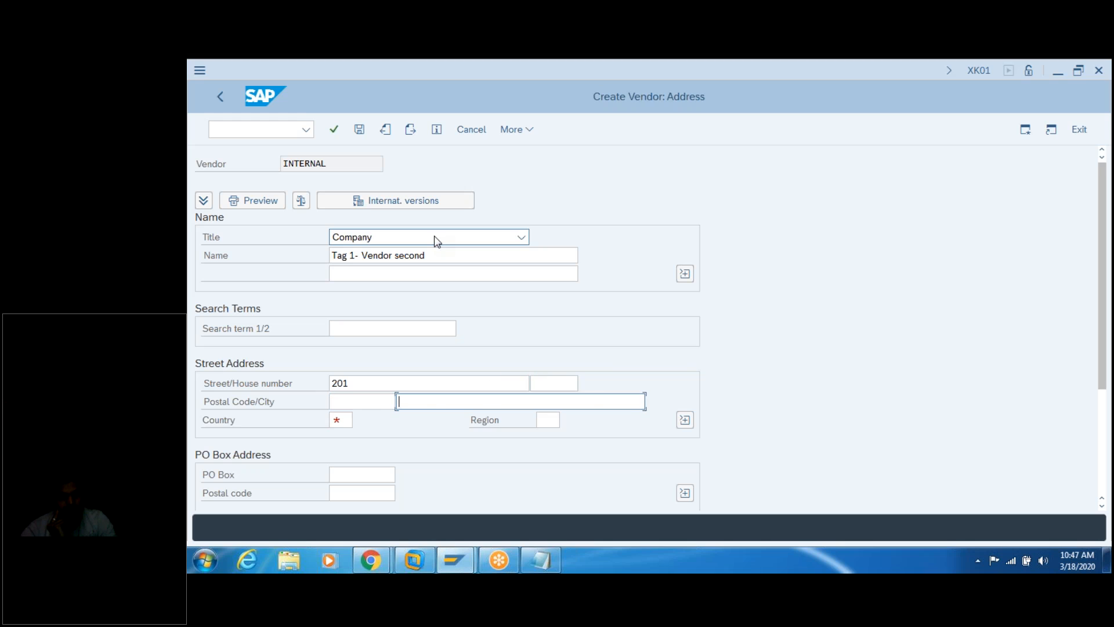
{"action": "type", "text": "in"}
{"action": "key", "text": "Tab"}
{"action": "type", "text": "02"}
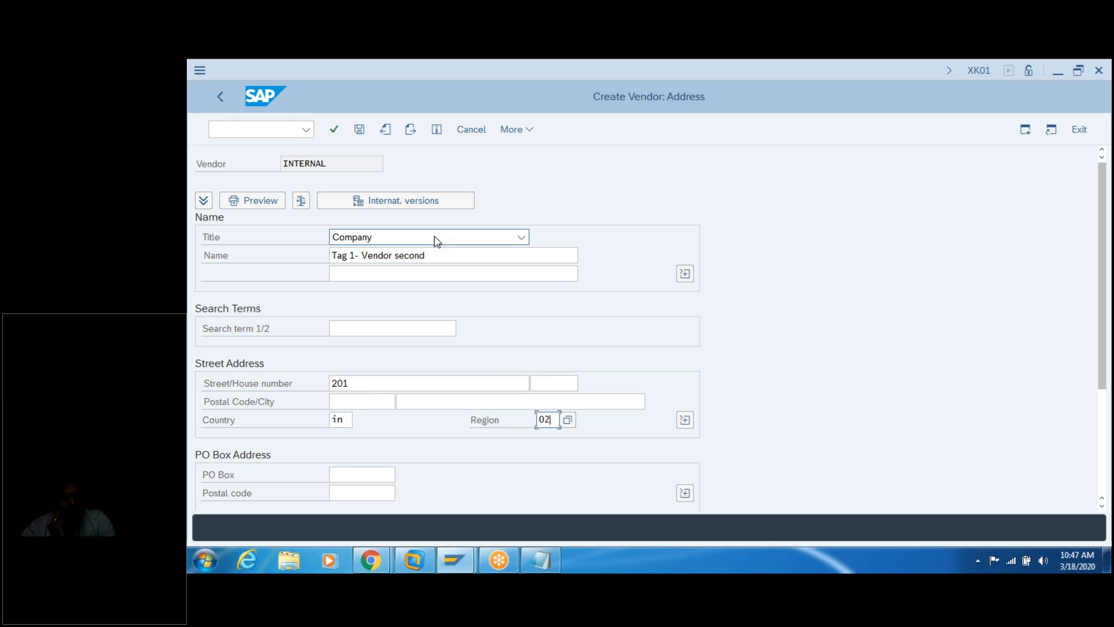
{"action": "key", "text": "Tab"}
{"action": "key", "text": "Return"}
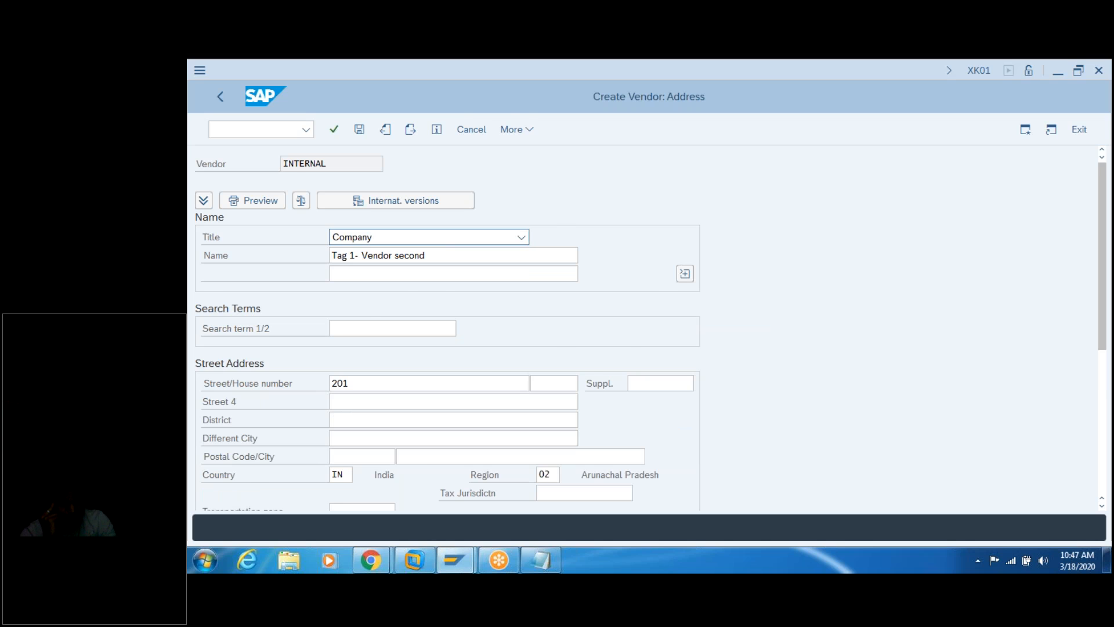
{"action": "key", "text": "Return"}
{"action": "key", "text": "Return"}
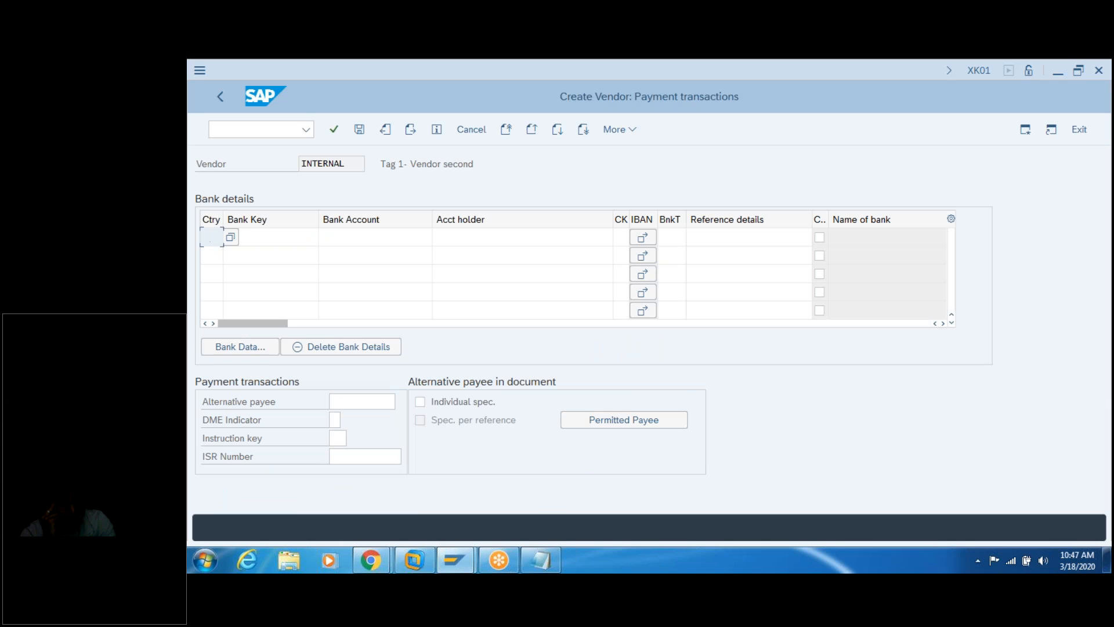
Step: Add a bank details row with country IN and bank key 12344
{"action": "key", "text": "Return"}
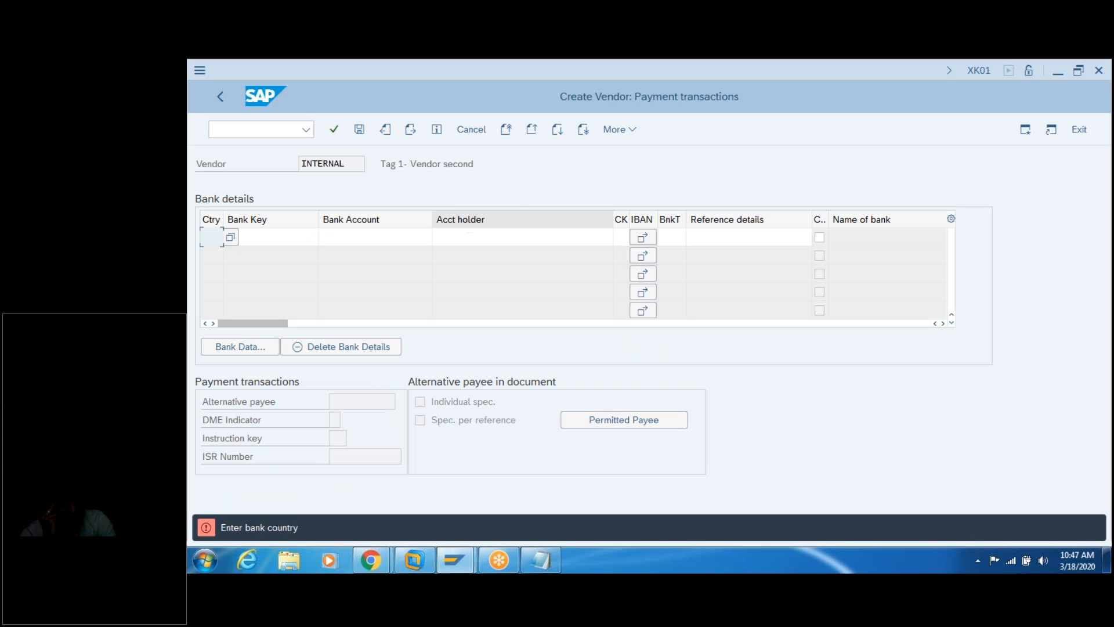
{"action": "left_click", "coordinate": [410, 130]}
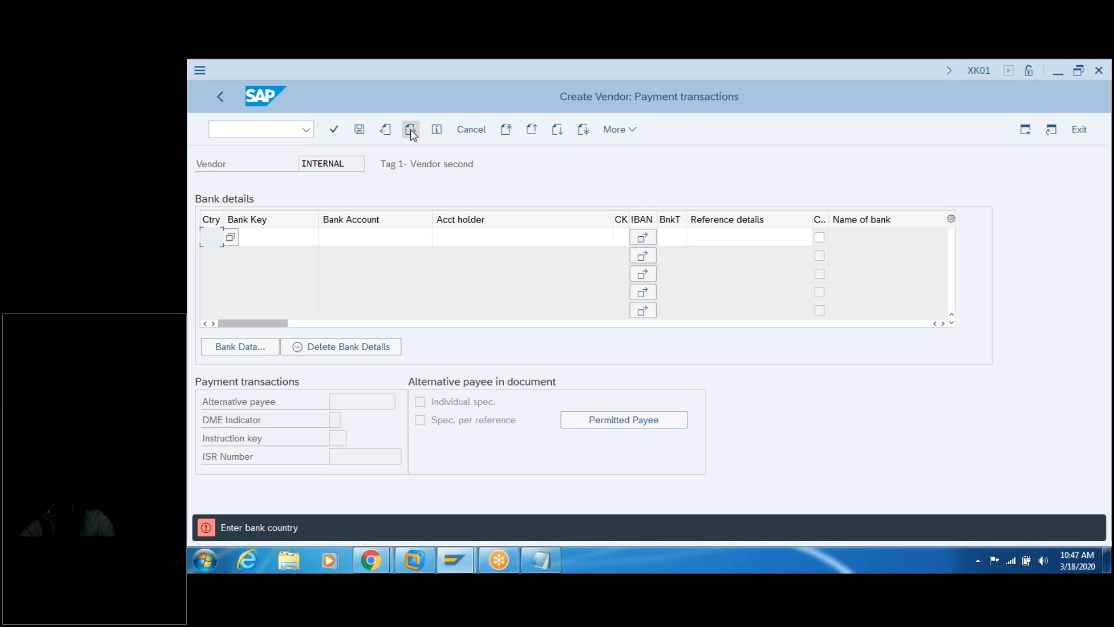
{"action": "left_click", "coordinate": [410, 133]}
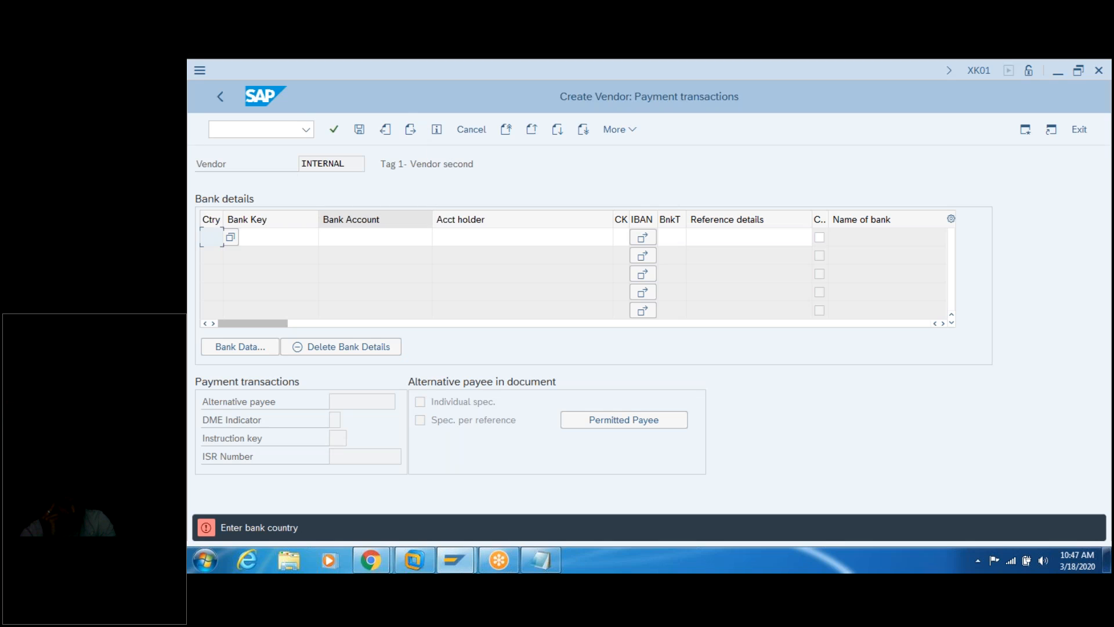
{"action": "left_click", "coordinate": [384, 129]}
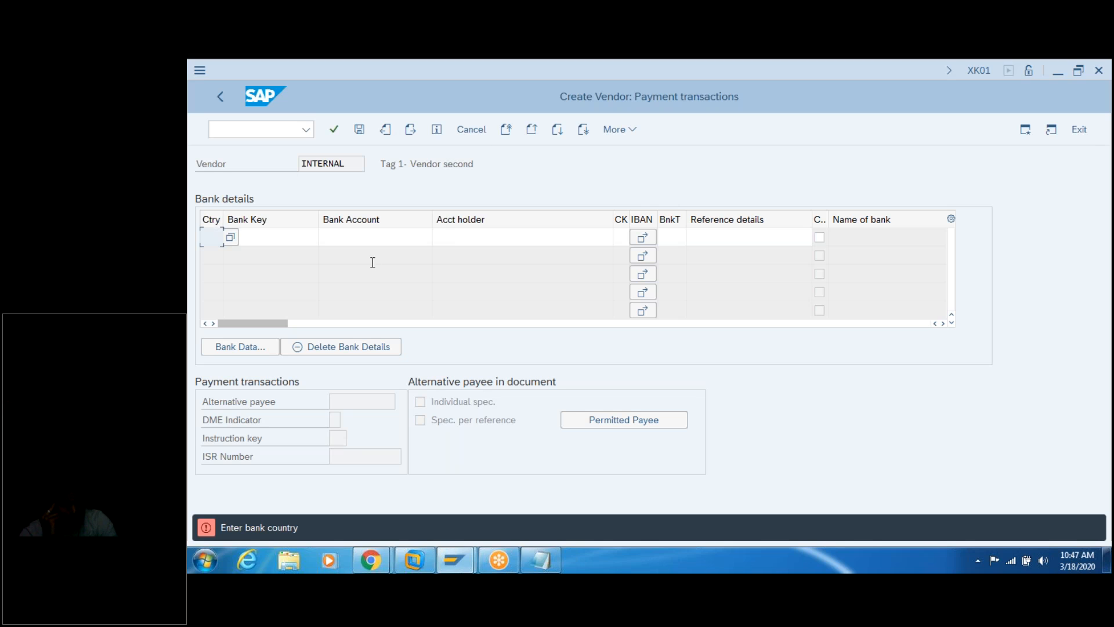
{"action": "type", "text": "in"}
{"action": "key", "text": "Return"}
{"action": "left_click", "coordinate": [302, 236]}
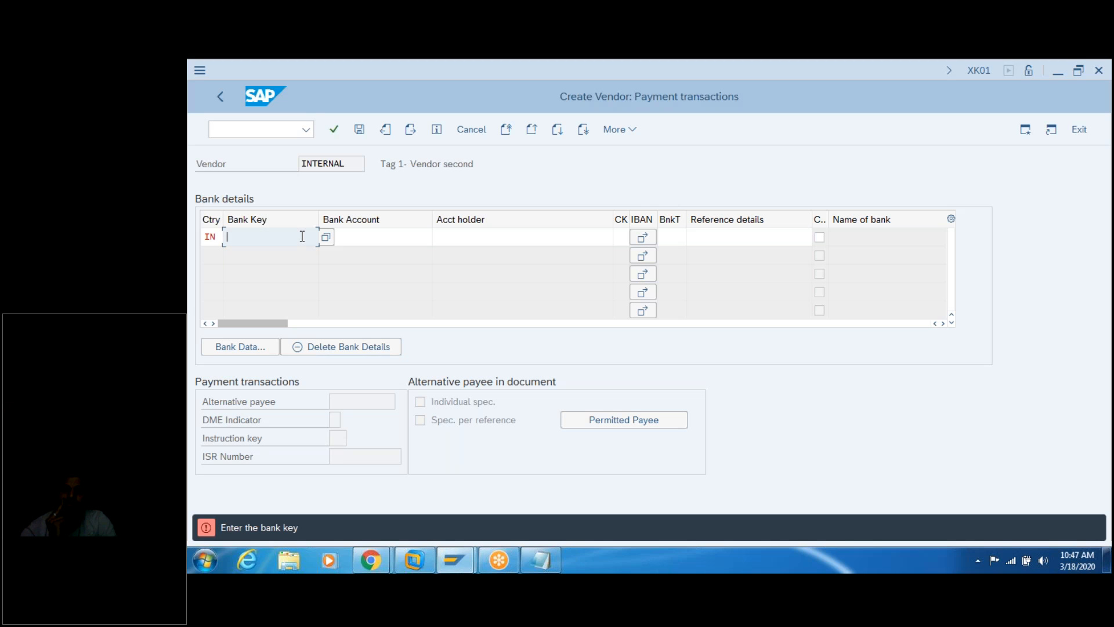
{"action": "type", "text": "12344"}
{"action": "key", "text": "Return"}
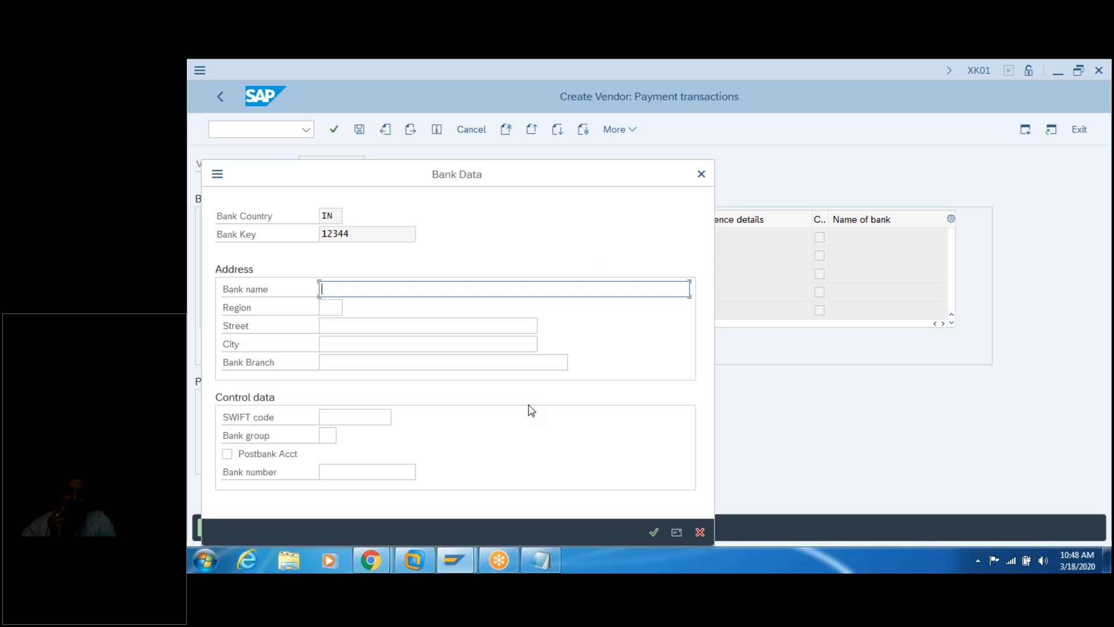
Step: Enter bank name 'erw' for bank 12344 and continue to the accounting data
{"action": "left_click", "coordinate": [702, 174]}
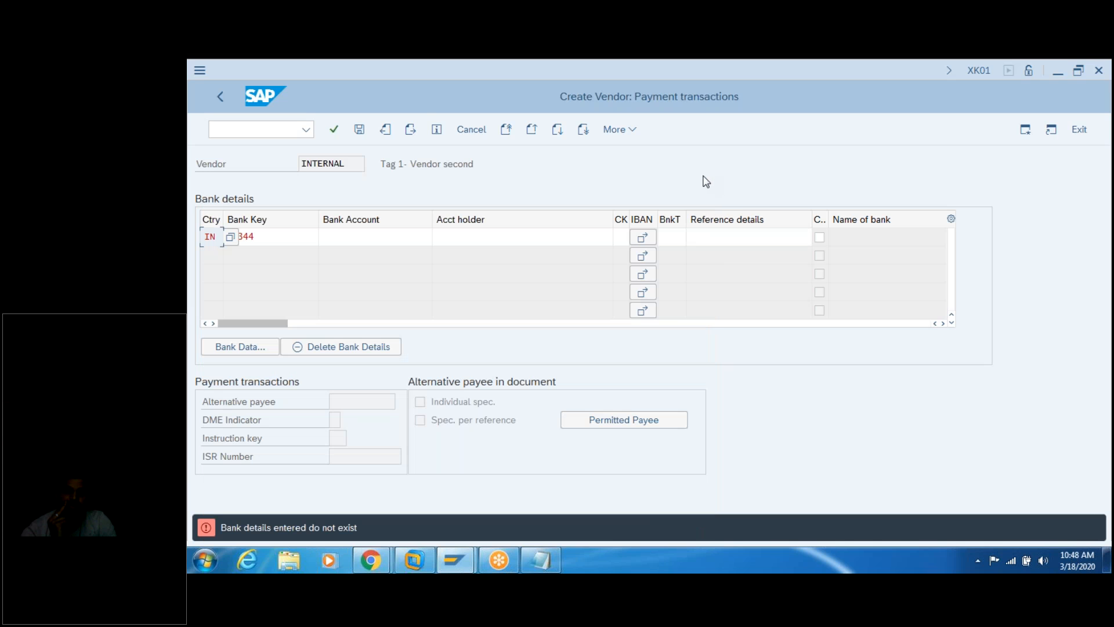
{"action": "left_click", "coordinate": [412, 130]}
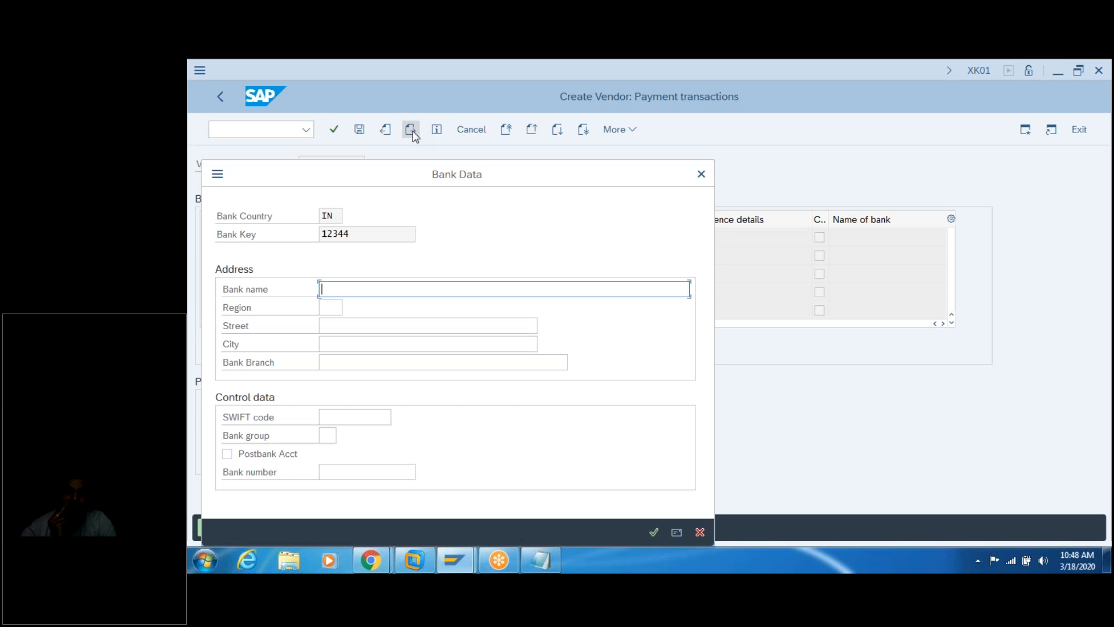
{"action": "left_click", "coordinate": [701, 174]}
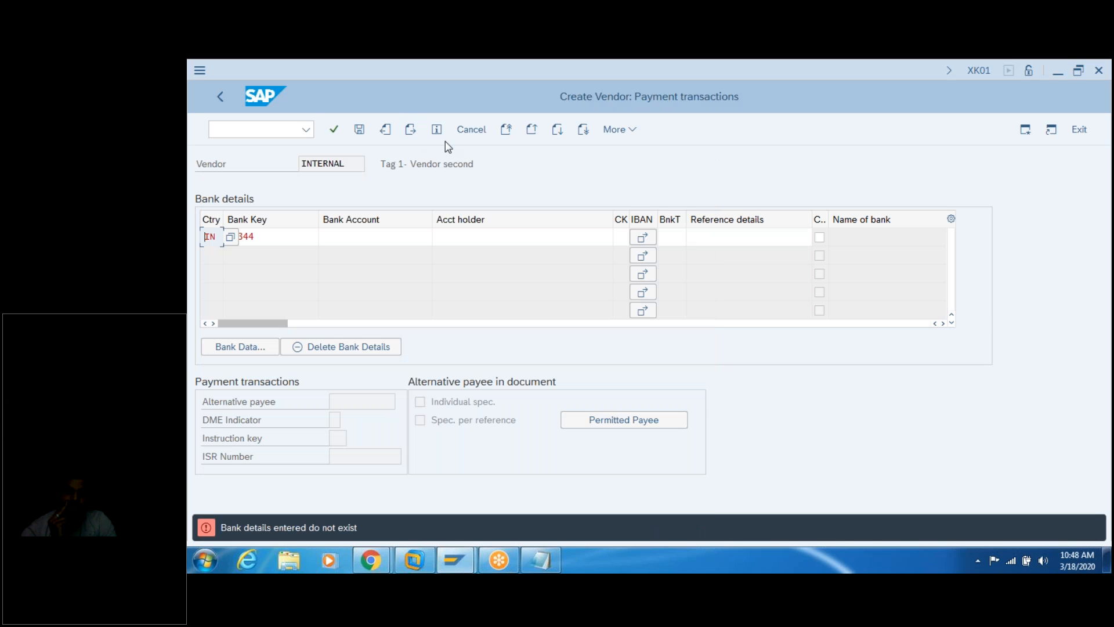
{"action": "left_click", "coordinate": [411, 131]}
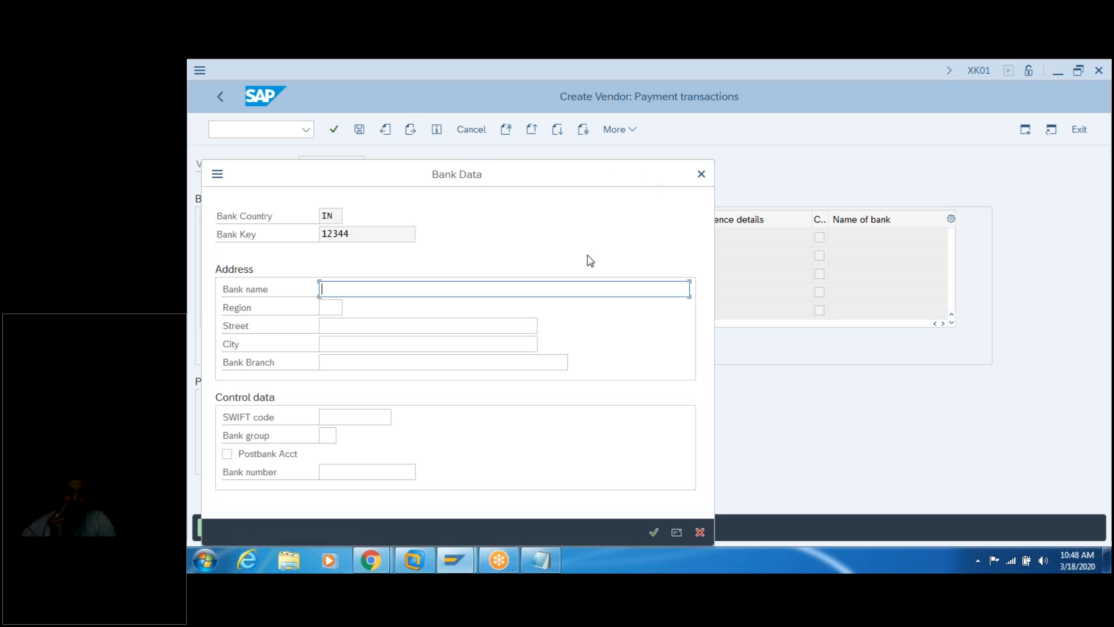
{"action": "type", "text": "erw"}
{"action": "key", "text": "Return"}
{"action": "key", "text": "Return"}
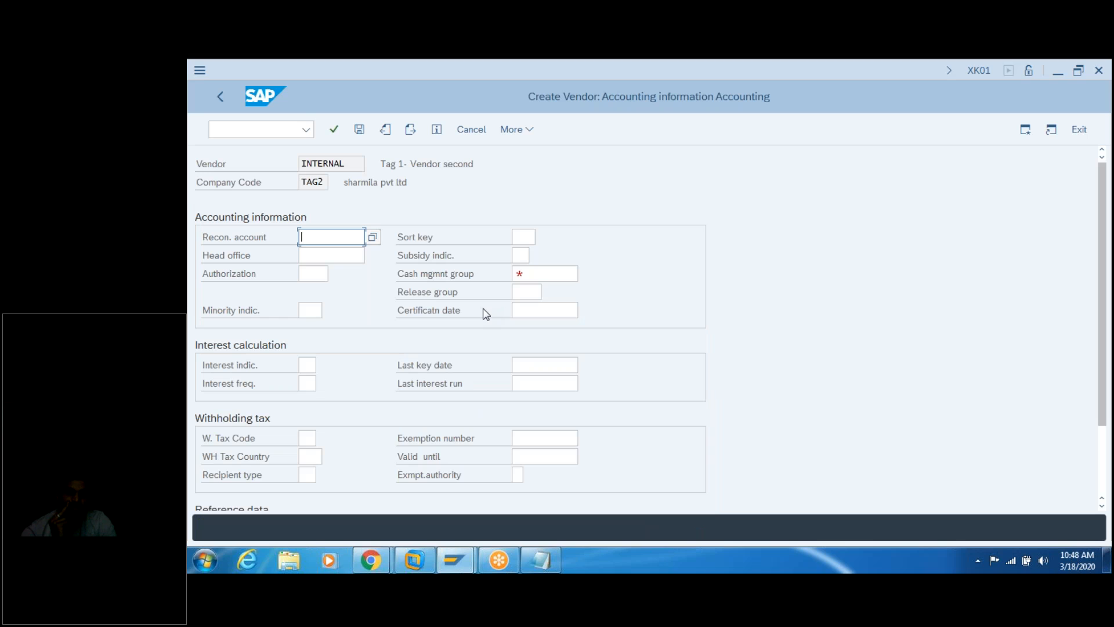
Step: Enter reconciliation account 160000 and cash management group a1
{"action": "type", "text": "1"}
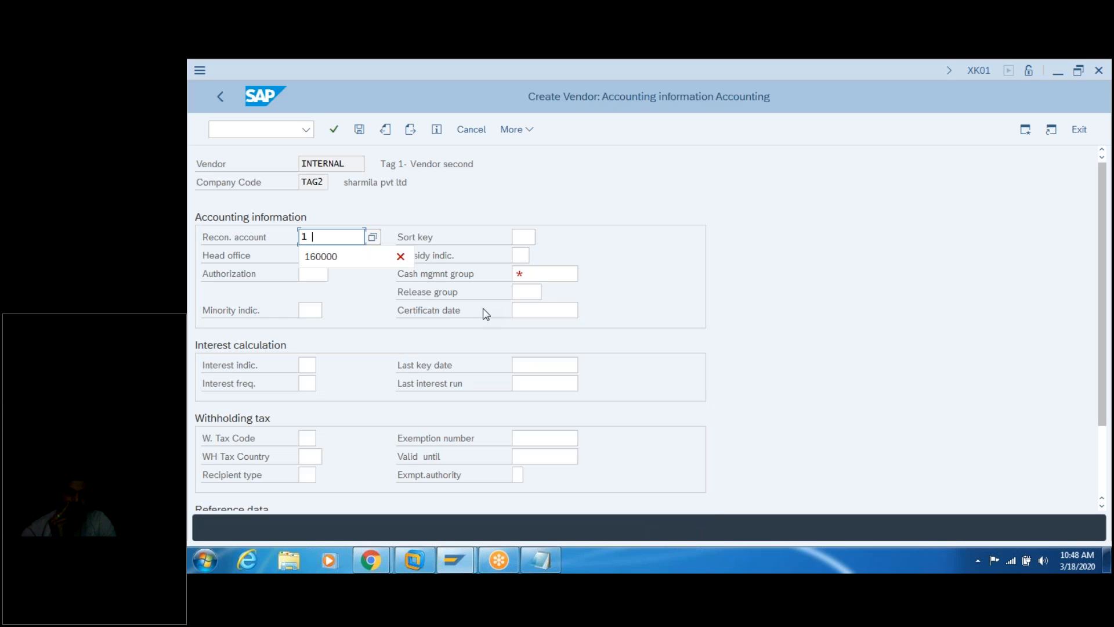
{"action": "type", "text": "60000"}
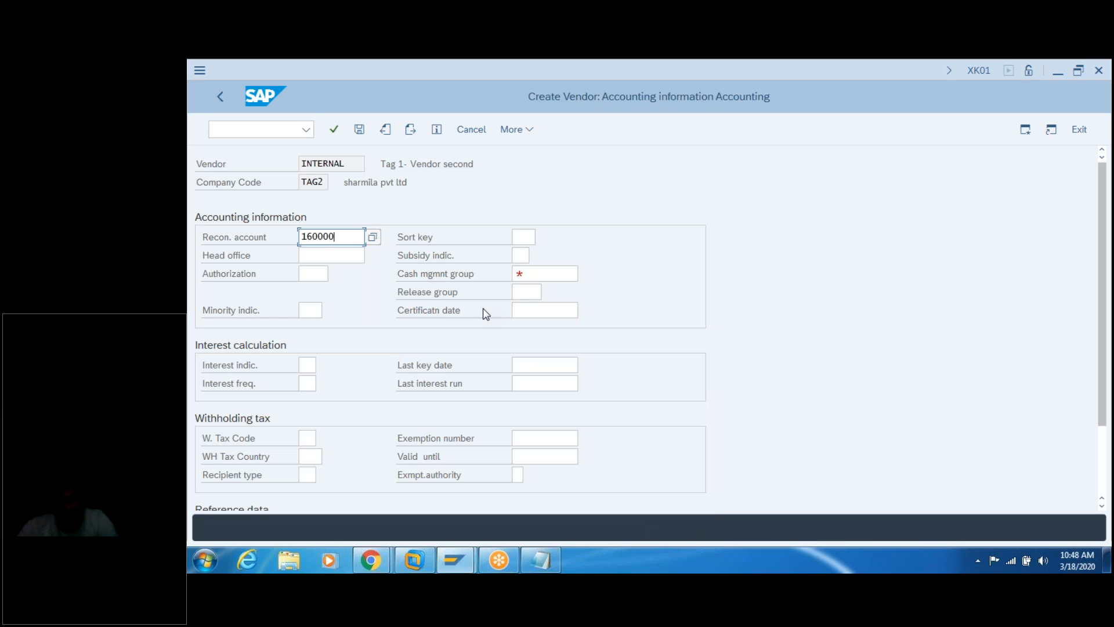
{"action": "left_click", "coordinate": [537, 273]}
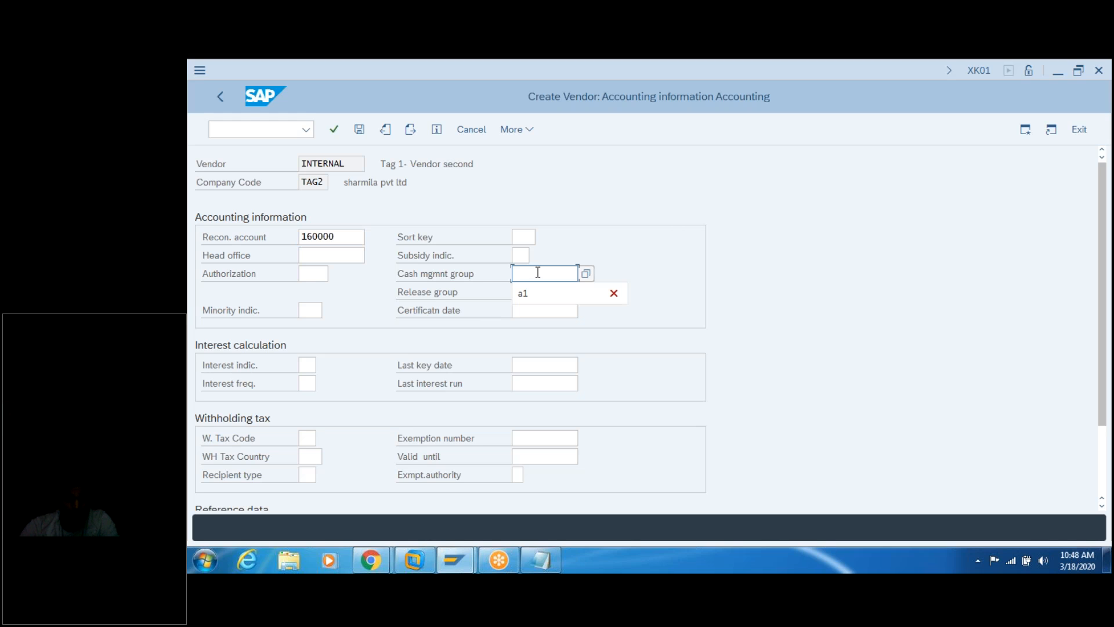
{"action": "type", "text": "a1"}
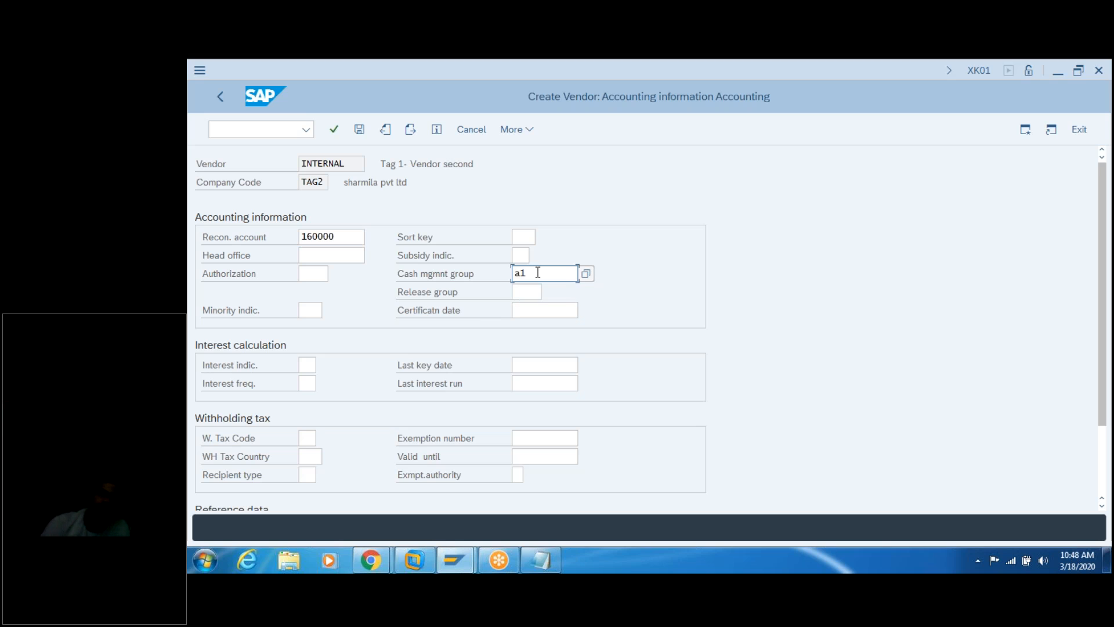
{"action": "key", "text": "Return"}
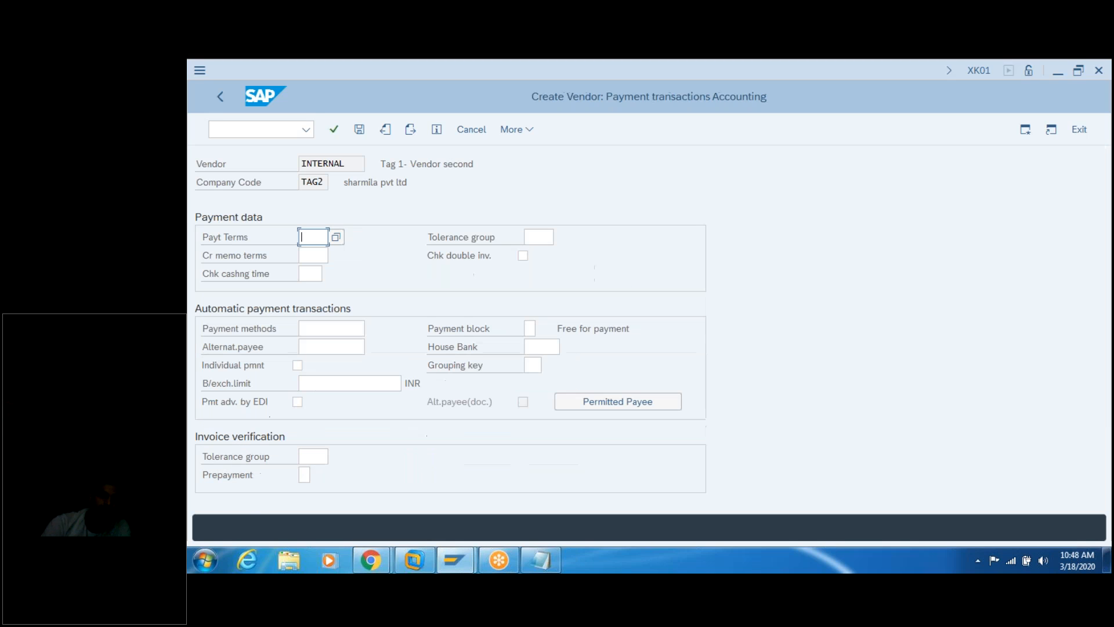
Step: Set the payment terms to 0001 from the lookup list and continue
{"action": "type", "text": "2"}
{"action": "key", "text": "Return"}
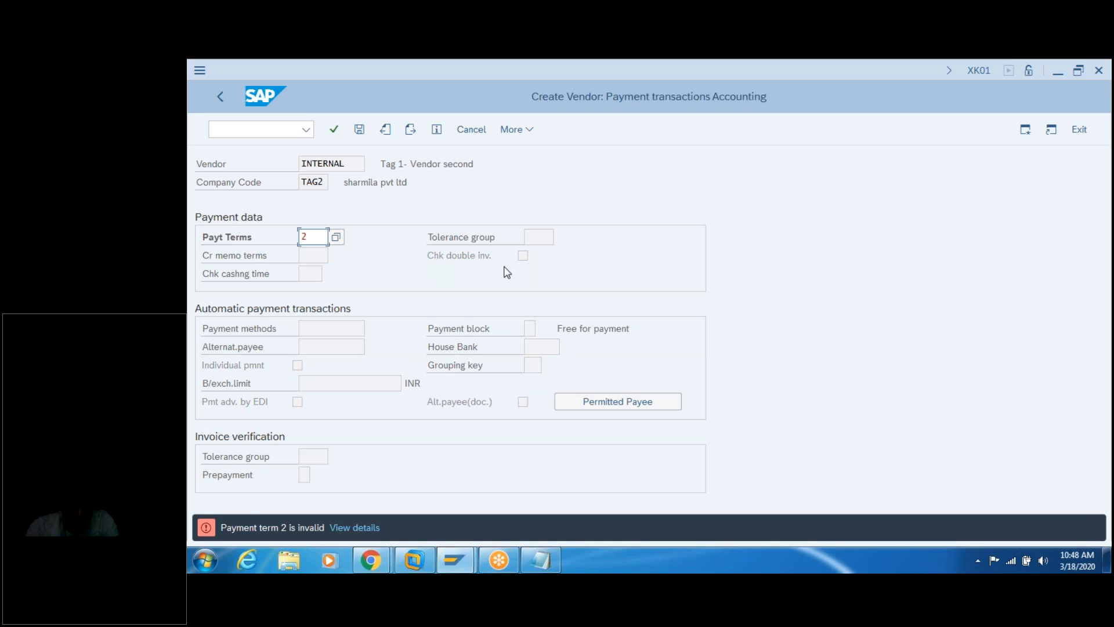
{"action": "left_click", "coordinate": [335, 236]}
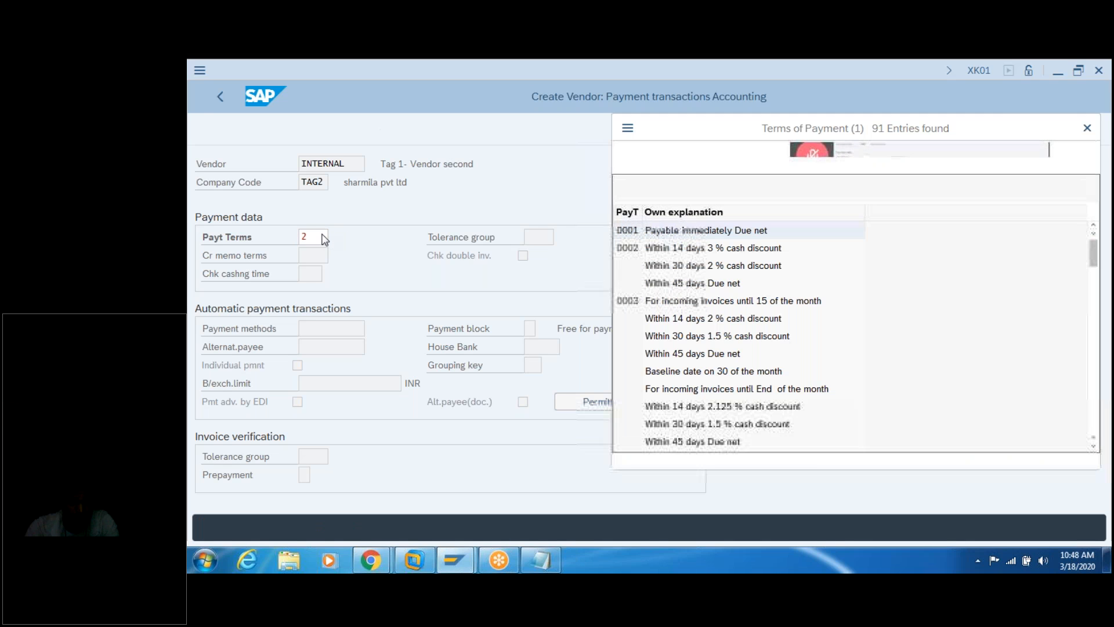
{"action": "double_click", "coordinate": [638, 235]}
{"action": "key", "text": "Return"}
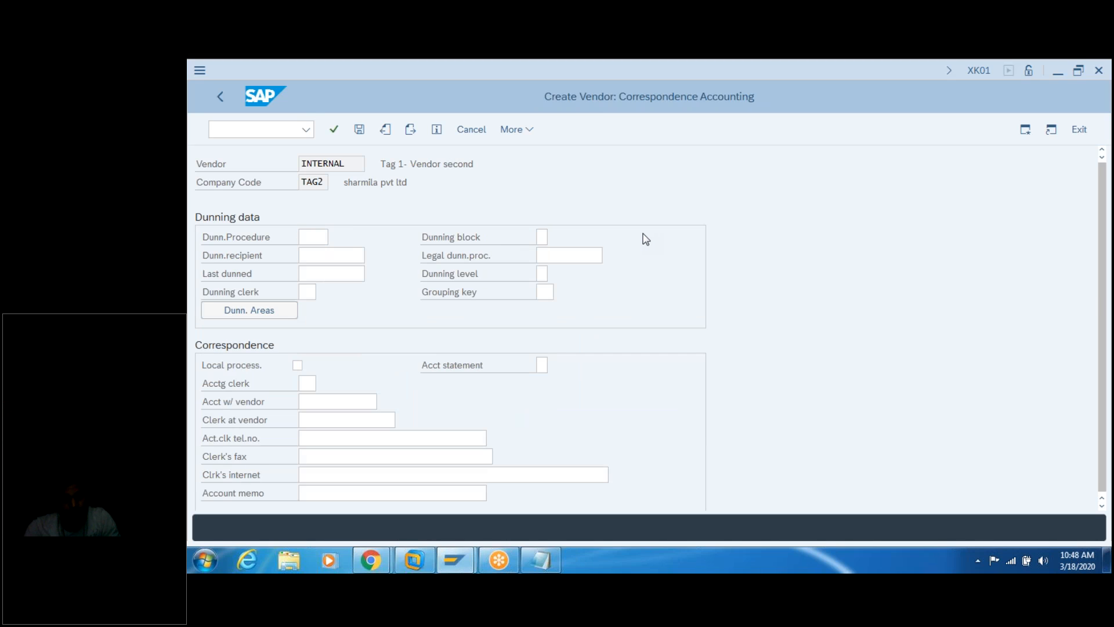
Step: Set order currency INR and save the second vendor
{"action": "key", "text": "Return"}
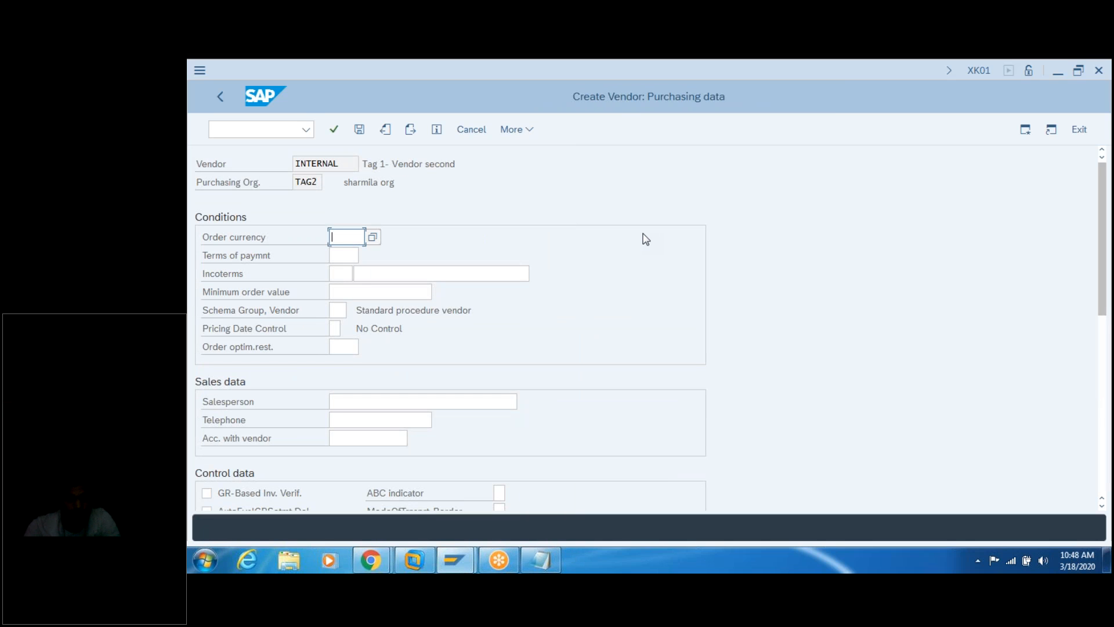
{"action": "type", "text": "inr"}
{"action": "key", "text": "Return"}
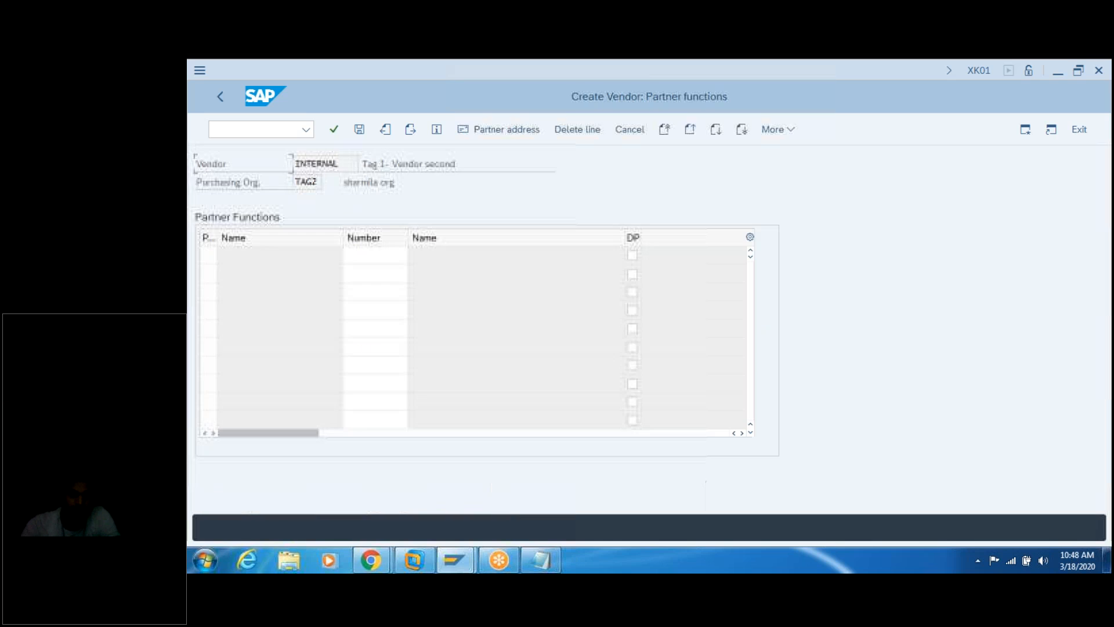
{"action": "key", "text": "Return"}
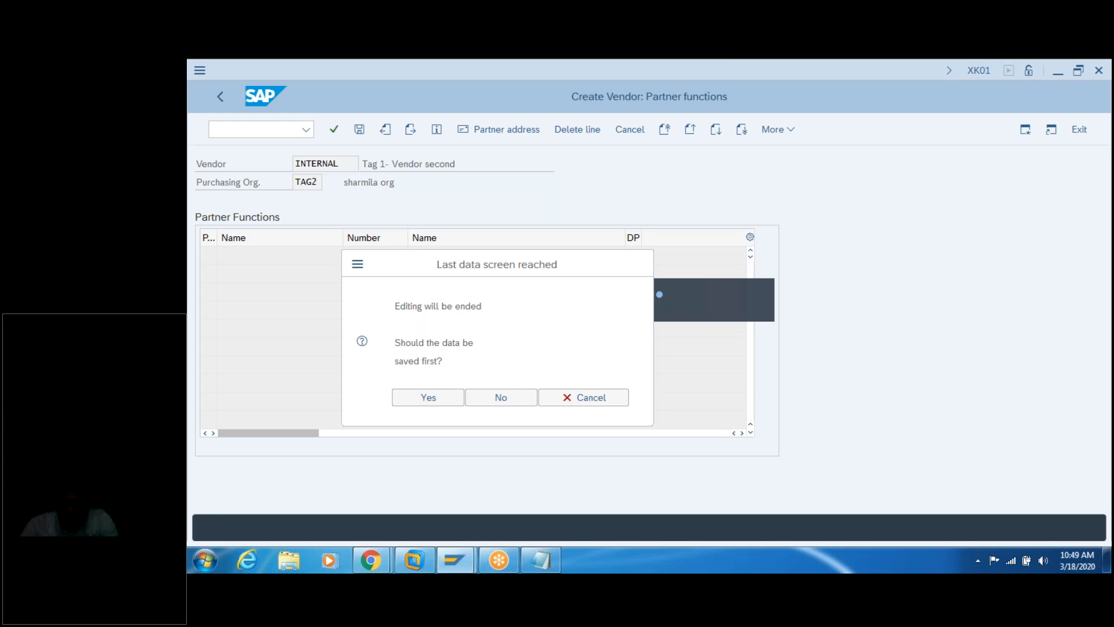
{"action": "key", "text": "Return"}
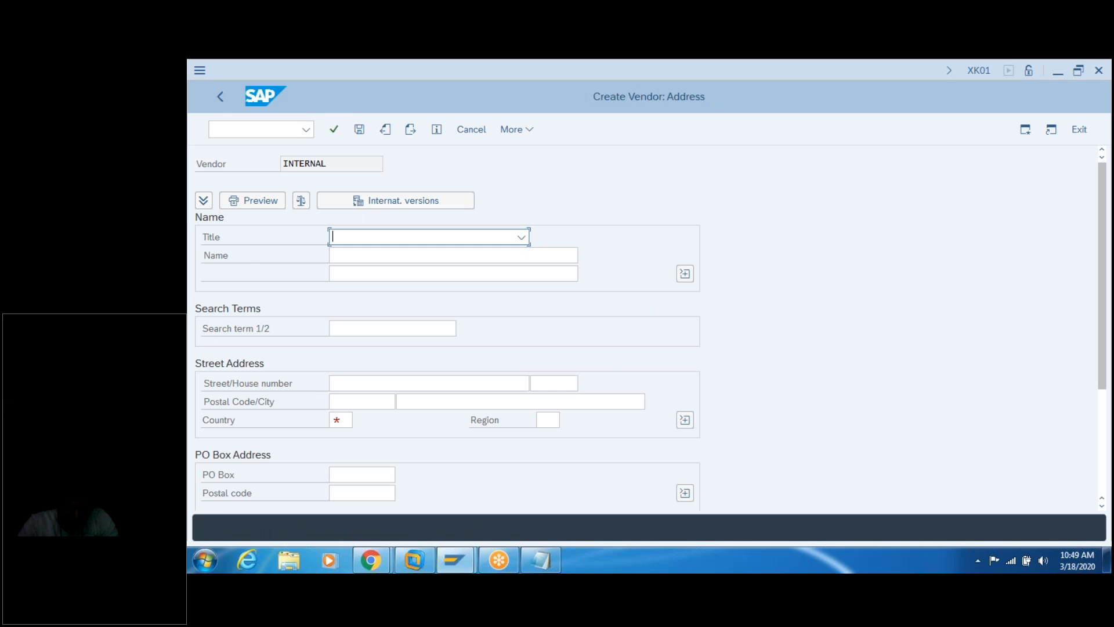
Step: Name the third vendor 'Tag 1- Vendor third' with country IN and region 03, and continue
{"action": "type", "text": "Company"}
{"action": "left_click", "coordinate": [395, 255]}
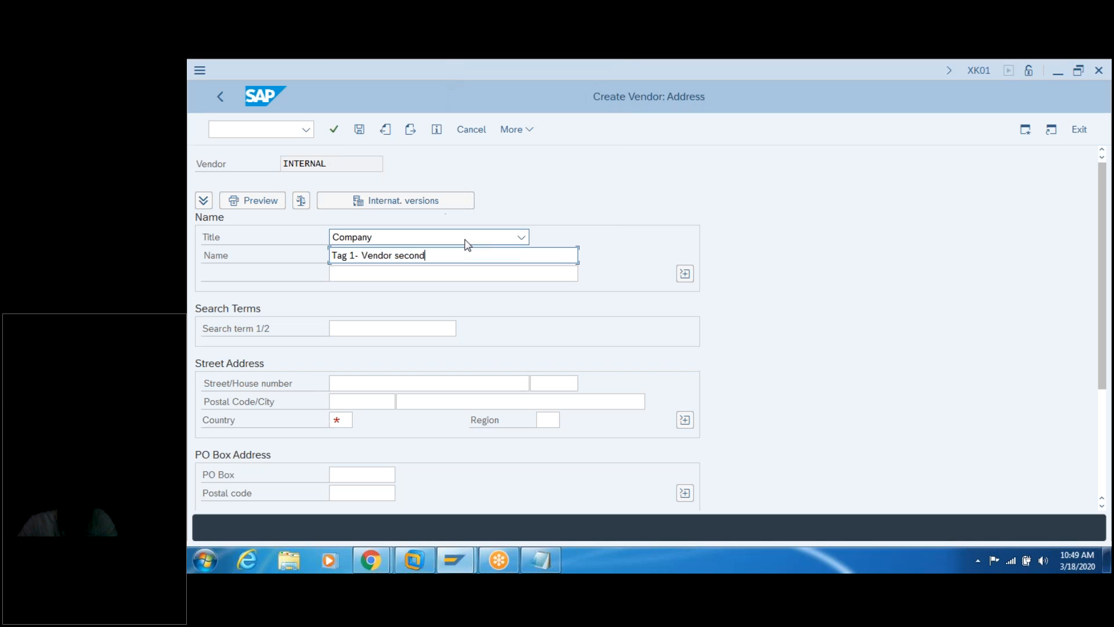
{"action": "key", "text": "BackSpace"}
{"action": "key", "text": "BackSpace"}
{"action": "key", "text": "BackSpace"}
{"action": "key", "text": "BackSpace"}
{"action": "key", "text": "BackSpace"}
{"action": "key", "text": "BackSpace"}
{"action": "type", "text": "third"}
{"action": "left_click", "coordinate": [343, 416]}
{"action": "type", "text": "in"}
{"action": "key", "text": "Tab"}
{"action": "type", "text": "03"}
{"action": "key", "text": "Return"}
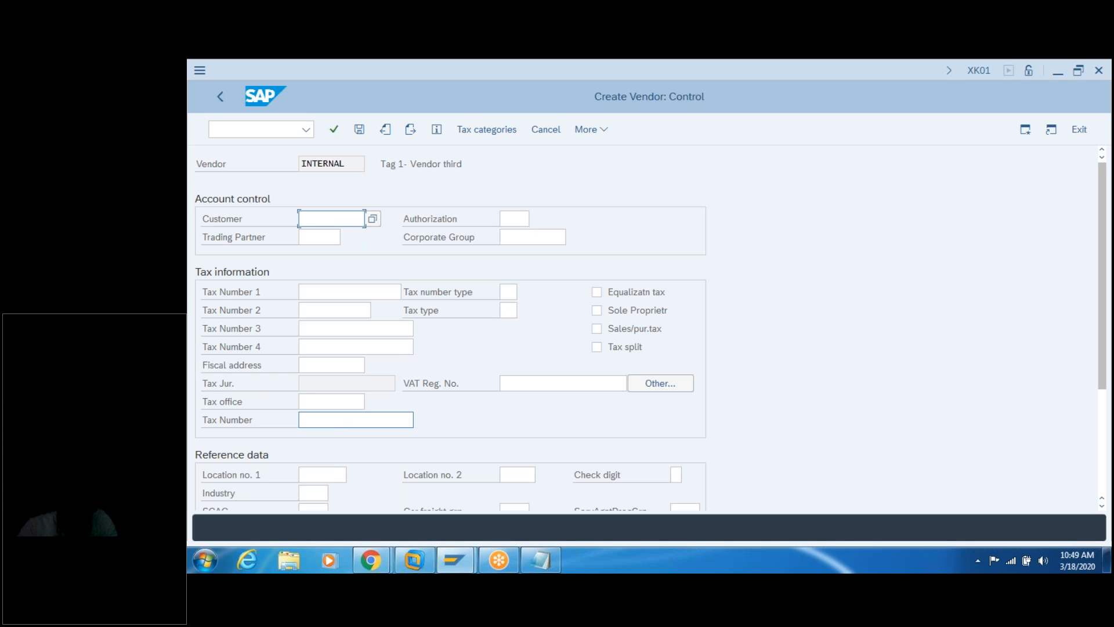
{"action": "key", "text": "Return"}
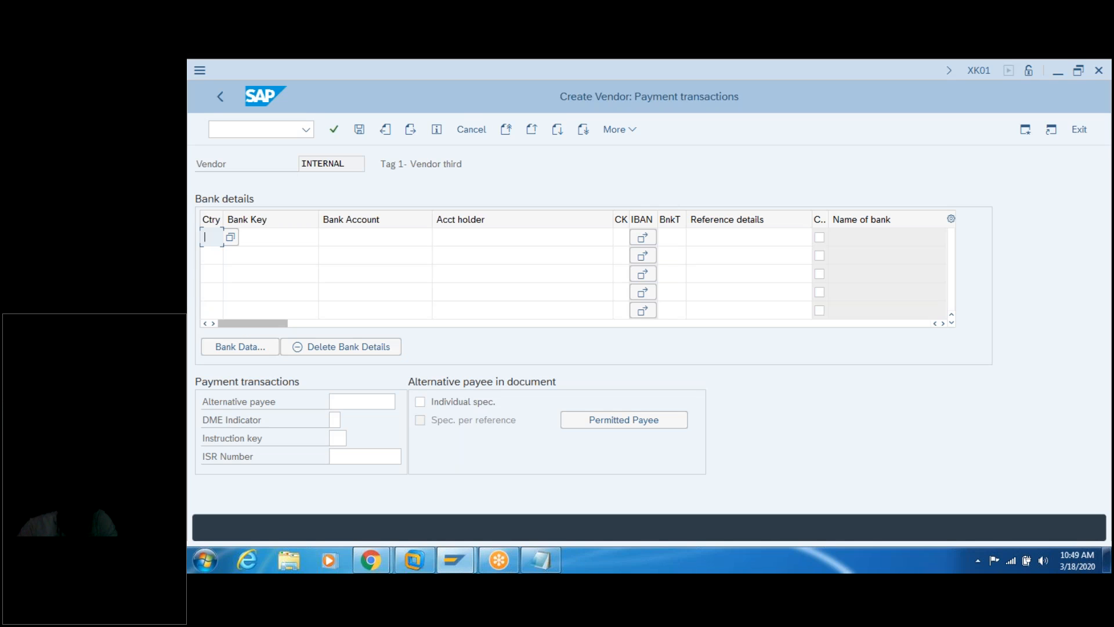
{"action": "key", "text": "Return"}
{"action": "key", "text": "Return"}
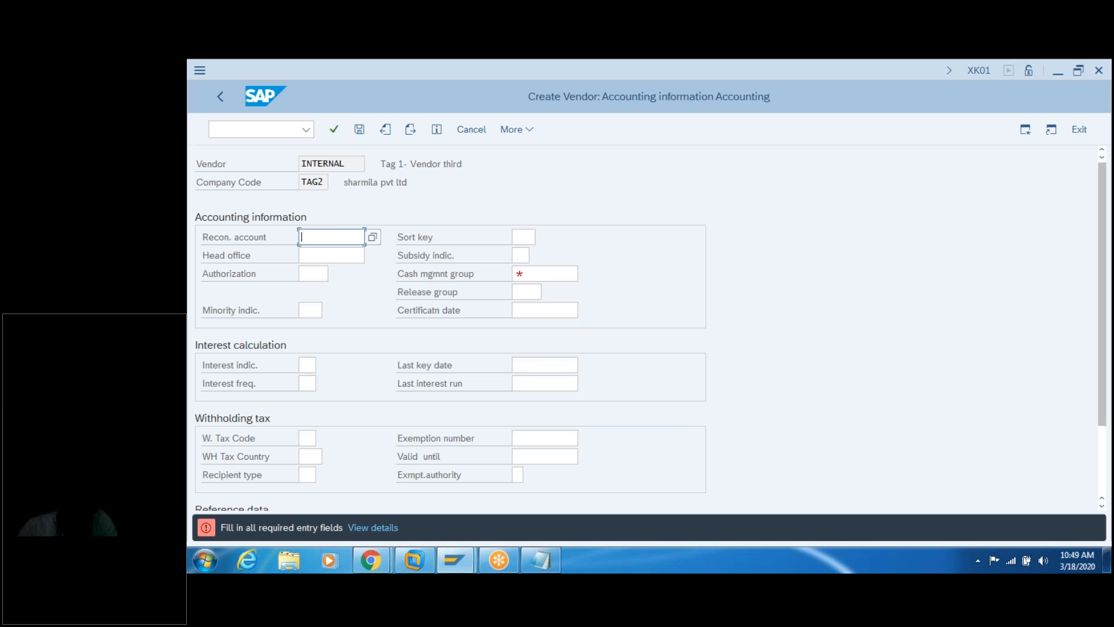
Step: Fill reconciliation account 160000 and cash management group a1 from earlier entries
{"action": "left_click", "coordinate": [332, 233]}
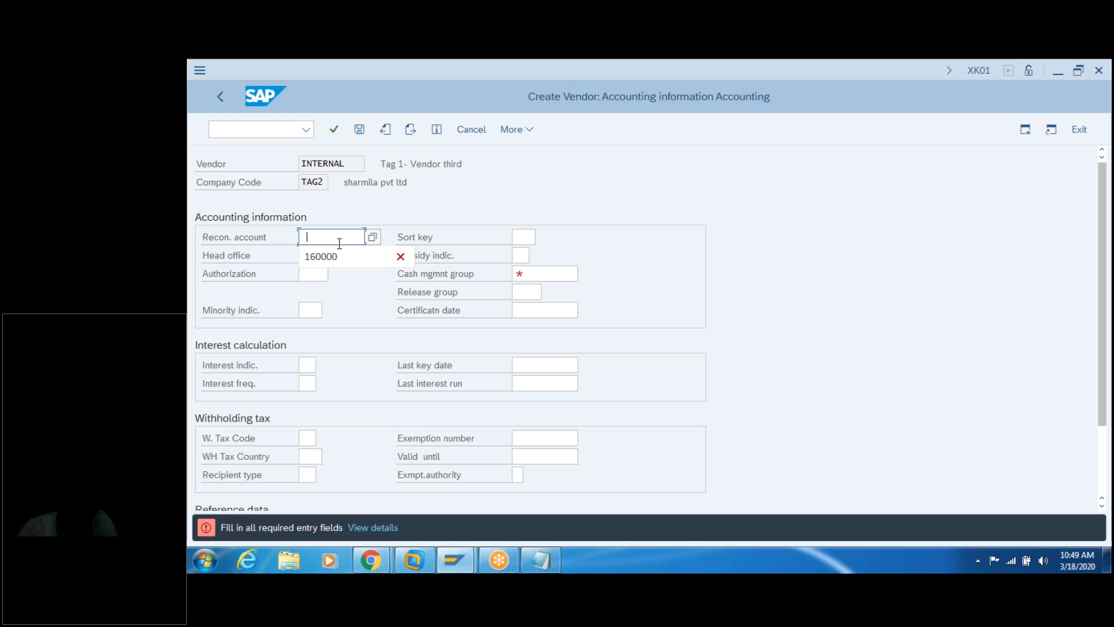
{"action": "left_click", "coordinate": [338, 253]}
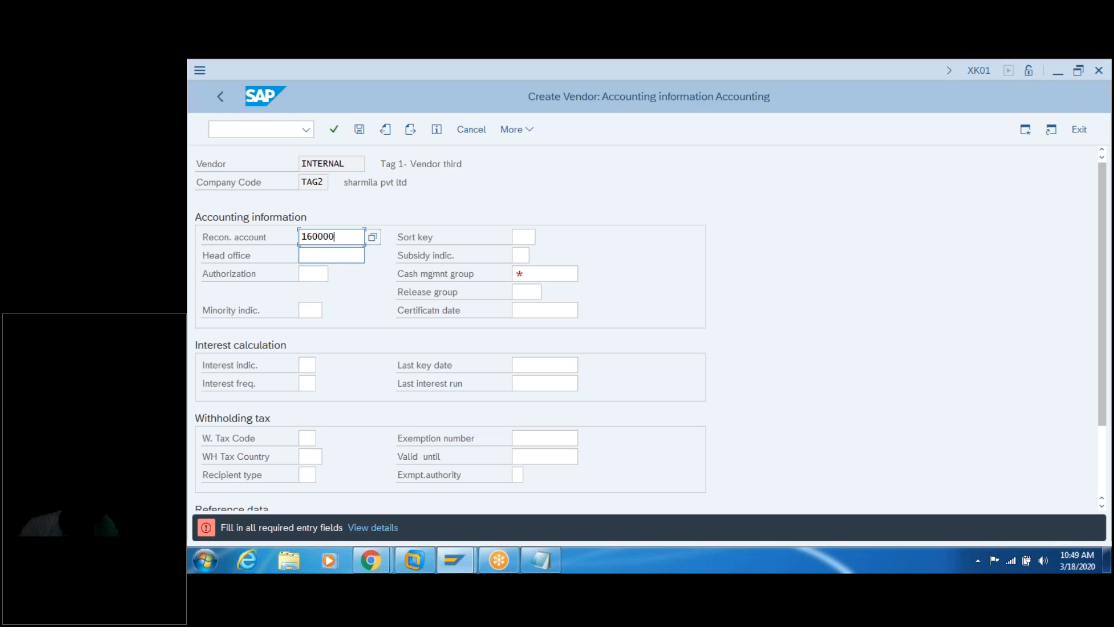
{"action": "left_click", "coordinate": [532, 273]}
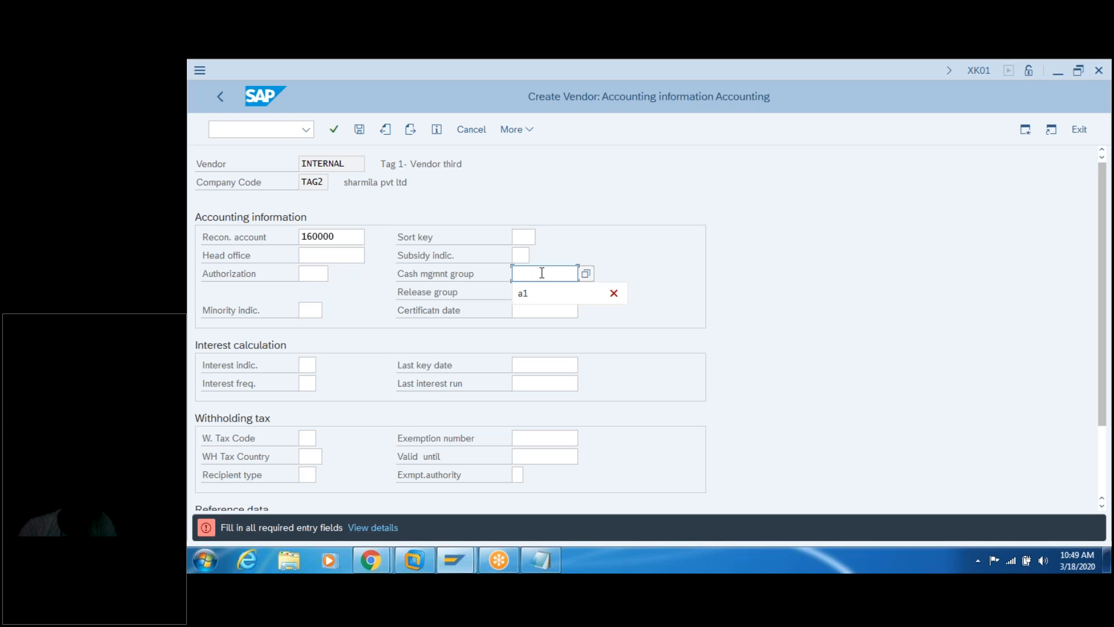
{"action": "left_click", "coordinate": [554, 293]}
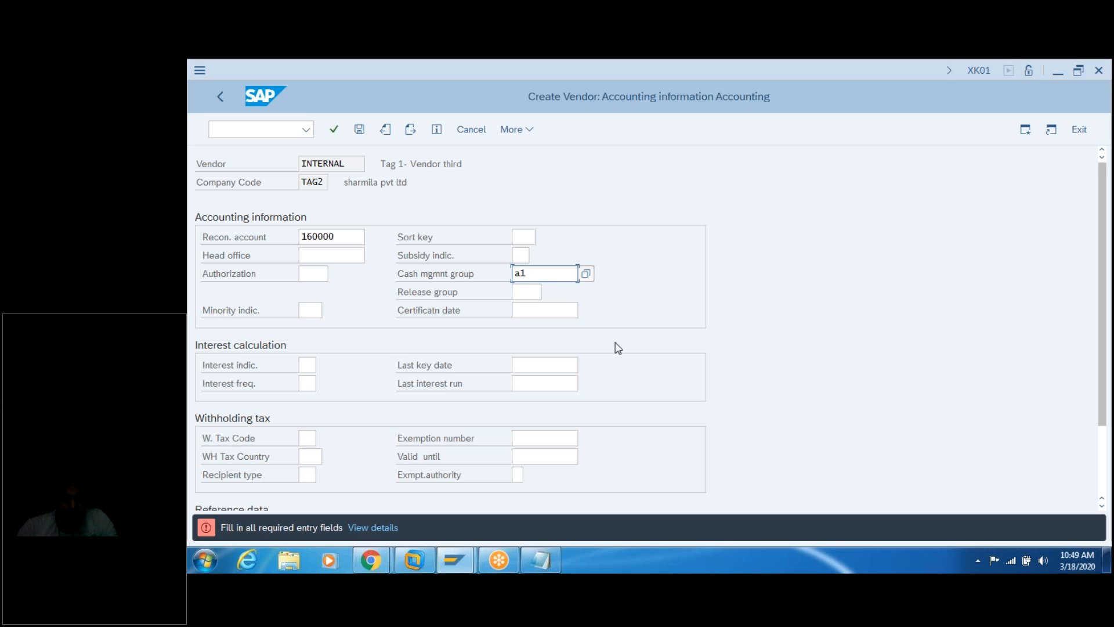
{"action": "key", "text": "Return"}
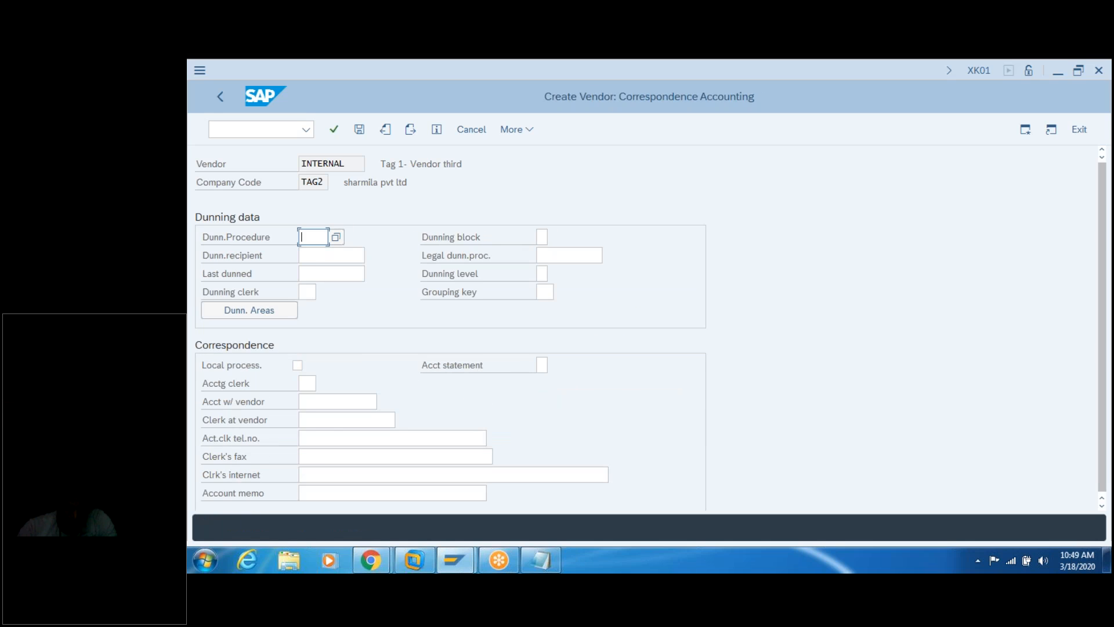
Step: Set order currency INR, save the third vendor, and return to Easy Access
{"action": "key", "text": "Return"}
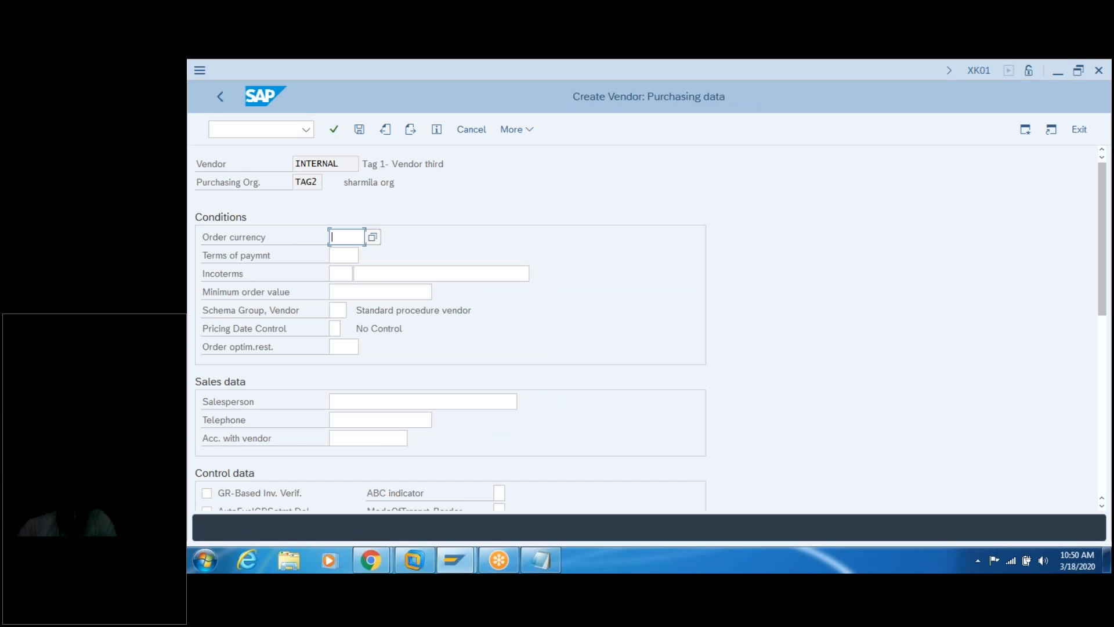
{"action": "type", "text": "inr"}
{"action": "key", "text": "Return"}
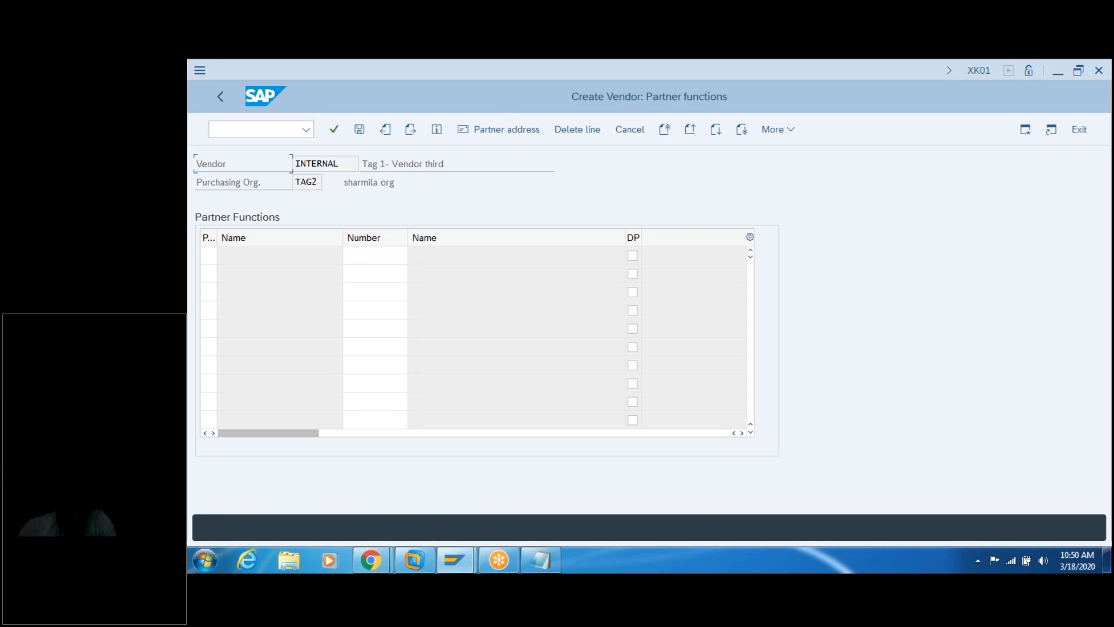
{"action": "key", "text": "Return"}
{"action": "key", "text": "Return"}
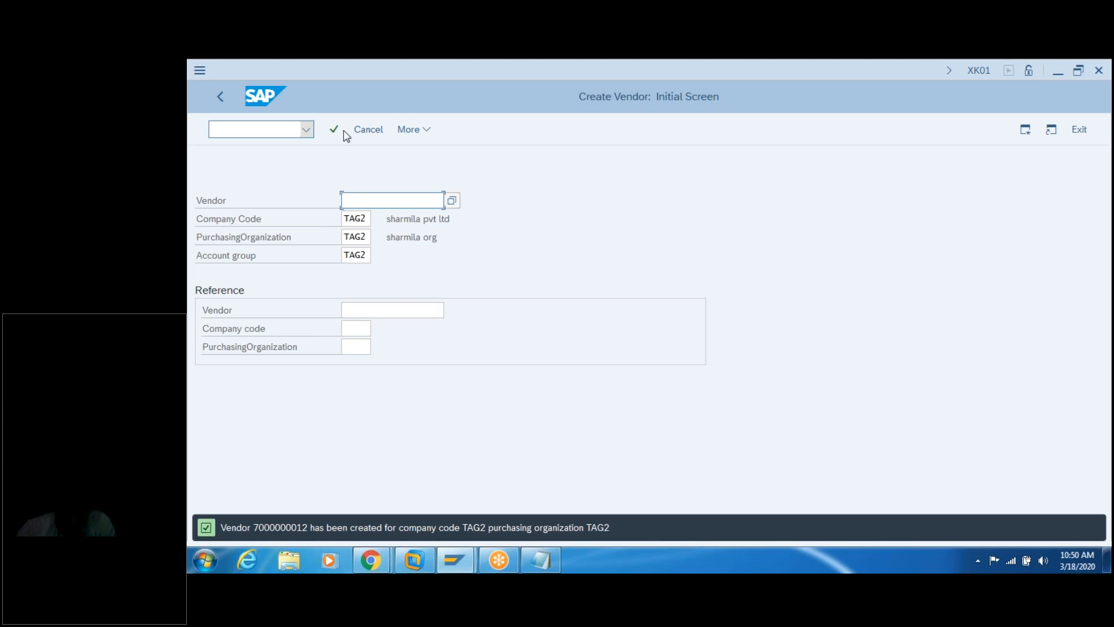
{"action": "left_click", "coordinate": [359, 131]}
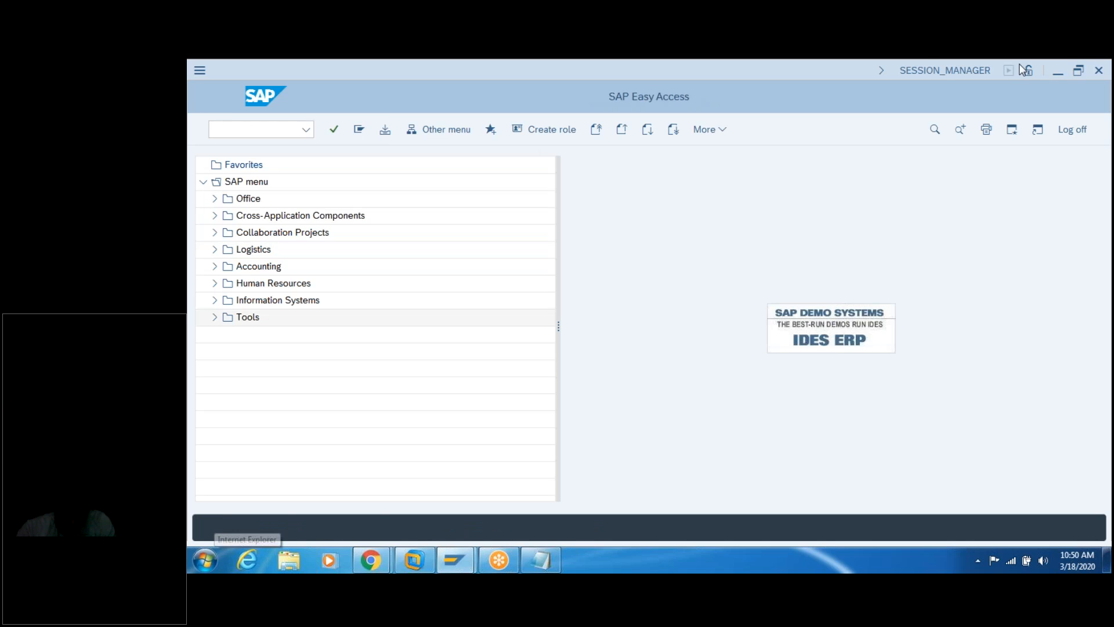
Step: Copy the first vendor number onto two new lines at the end of the notes
{"action": "left_click", "coordinate": [540, 559]}
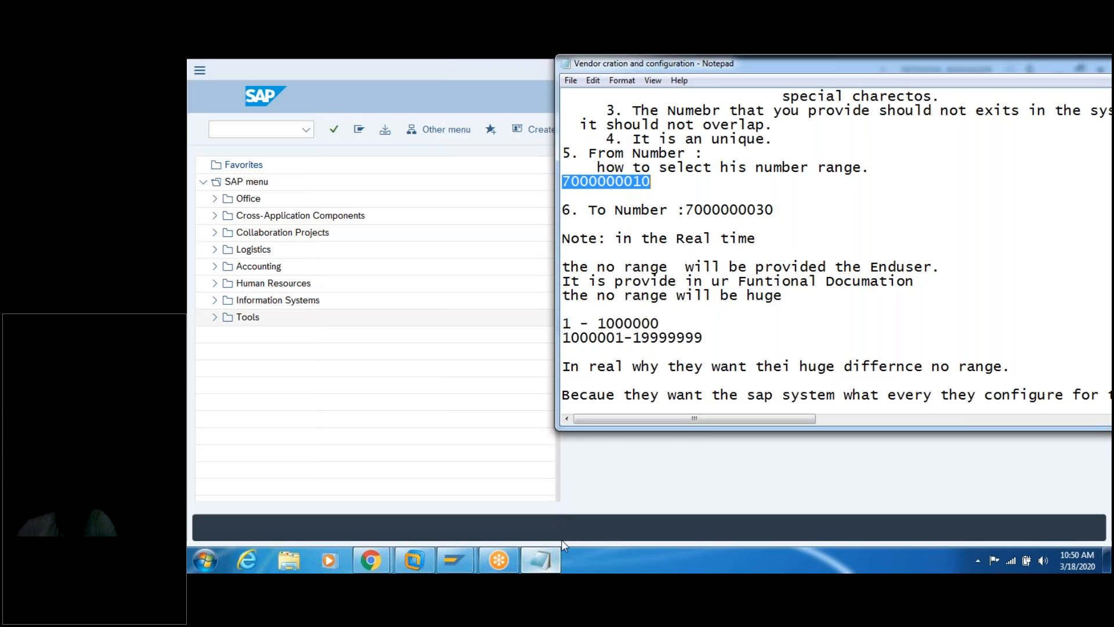
{"action": "left_click", "coordinate": [720, 297]}
{"action": "key", "text": "Down"}
{"action": "key", "text": "Down"}
{"action": "key", "text": "Down"}
{"action": "key", "text": "Down"}
{"action": "key", "text": "Down"}
{"action": "key", "text": "Down"}
{"action": "key", "text": "Down"}
{"action": "key", "text": "Down"}
{"action": "key", "text": "Down"}
{"action": "key", "text": "Down"}
{"action": "key", "text": "Down"}
{"action": "key", "text": "Down"}
{"action": "key", "text": "Down"}
{"action": "key", "text": "Down"}
{"action": "key", "text": "Down"}
{"action": "key", "text": "Down"}
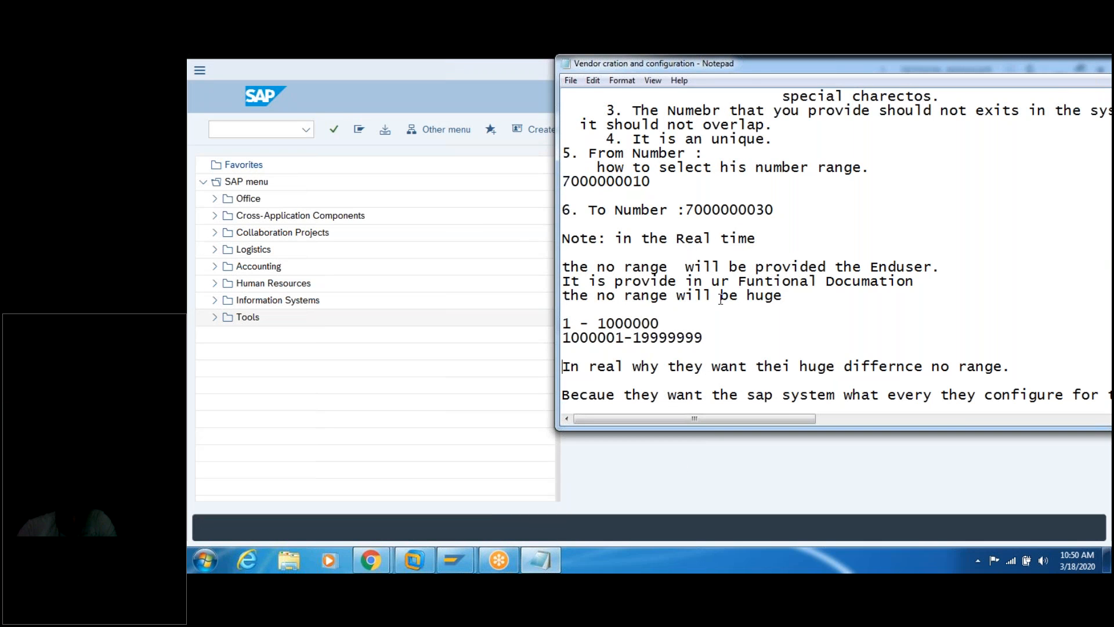
{"action": "key", "text": "Down"}
{"action": "key", "text": "Down"}
{"action": "key", "text": "Down"}
{"action": "key", "text": "Down"}
{"action": "key", "text": "Down"}
{"action": "key", "text": "Down"}
{"action": "key", "text": "Down"}
{"action": "key", "text": "Down"}
{"action": "key", "text": "Down"}
{"action": "key", "text": "Down"}
{"action": "key", "text": "Down"}
{"action": "key", "text": "Down"}
{"action": "key", "text": "Down"}
{"action": "key", "text": "Down"}
{"action": "key", "text": "Down"}
{"action": "key", "text": "Down"}
{"action": "key", "text": "Down"}
{"action": "key", "text": "Down"}
{"action": "key", "text": "Down"}
{"action": "key", "text": "Down"}
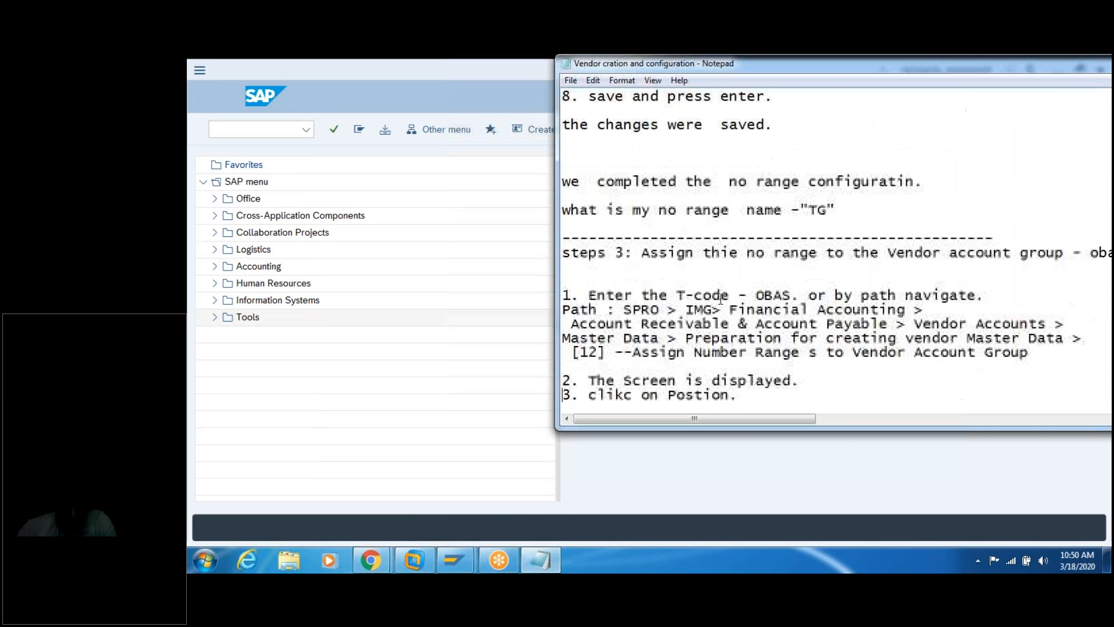
{"action": "key", "text": "Down"}
{"action": "key", "text": "Down"}
{"action": "key", "text": "Down"}
{"action": "key", "text": "Down"}
{"action": "key", "text": "Down"}
{"action": "key", "text": "Down"}
{"action": "key", "text": "Down"}
{"action": "key", "text": "Down"}
{"action": "key", "text": "Down"}
{"action": "key", "text": "Down"}
{"action": "key", "text": "Down"}
{"action": "key", "text": "Down"}
{"action": "key", "text": "Down"}
{"action": "key", "text": "Down"}
{"action": "key", "text": "Down"}
{"action": "key", "text": "Down"}
{"action": "key", "text": "Down"}
{"action": "key", "text": "Down"}
{"action": "key", "text": "Down"}
{"action": "key", "text": "Down"}
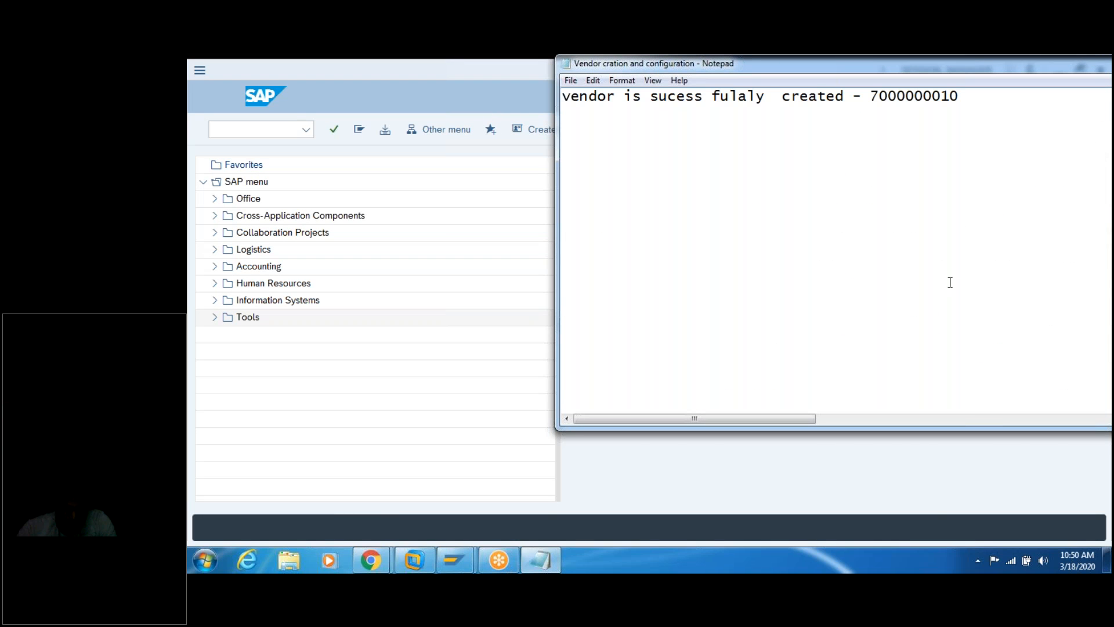
{"action": "double_click", "coordinate": [916, 97]}
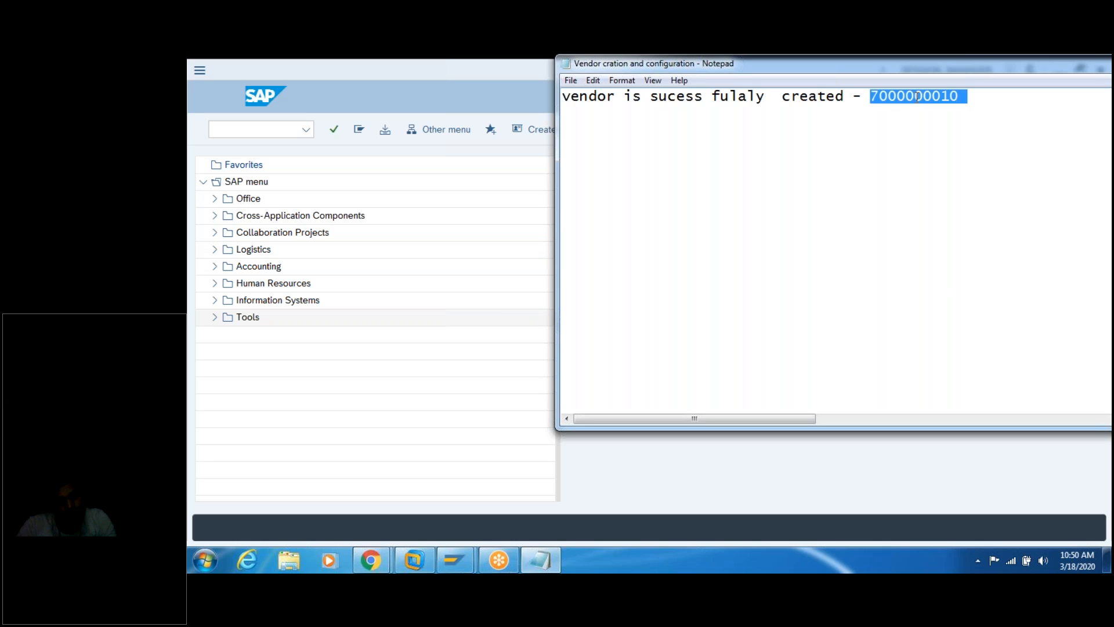
{"action": "key", "text": "ctrl+c"}
{"action": "key", "text": "Down"}
{"action": "key", "text": "ctrl+v"}
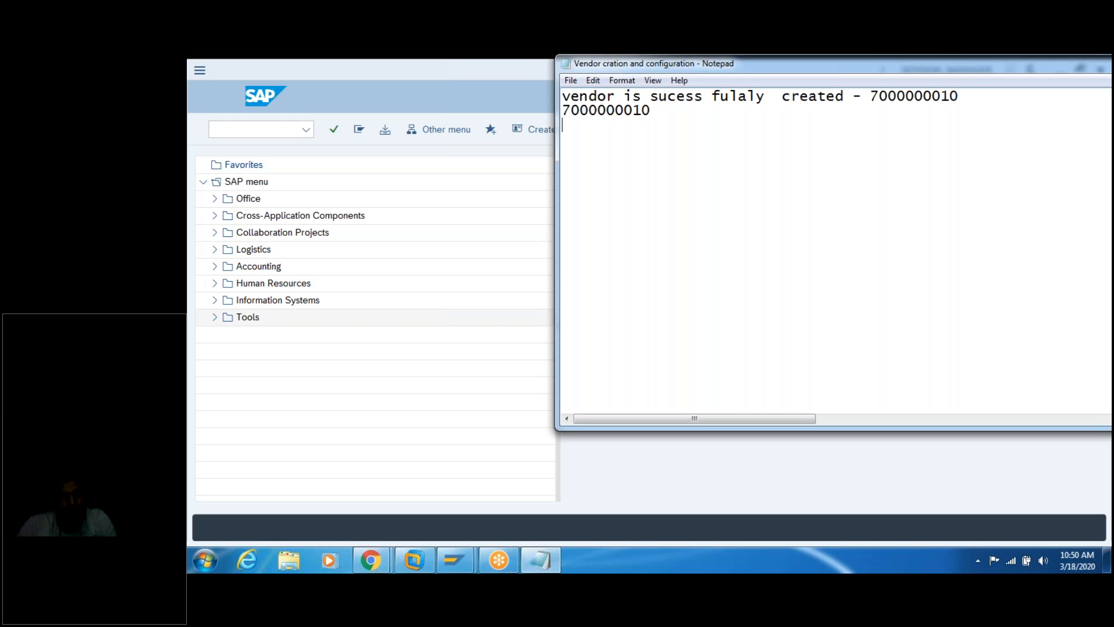
{"action": "key", "text": "Return"}
{"action": "key", "text": "ctrl+v"}
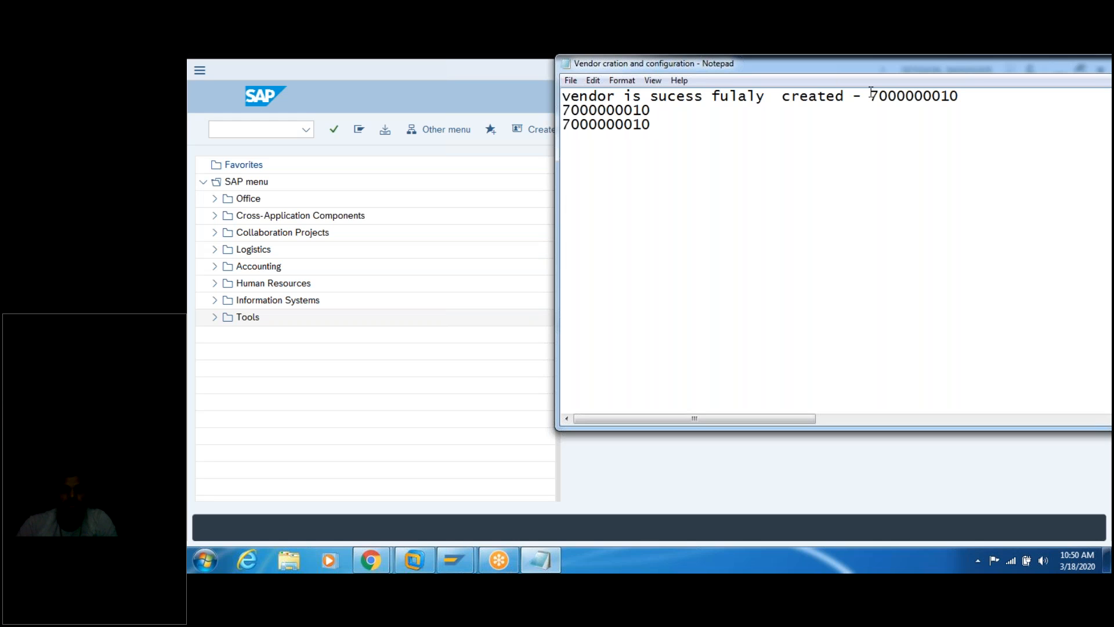
{"action": "left_click", "coordinate": [672, 111]}
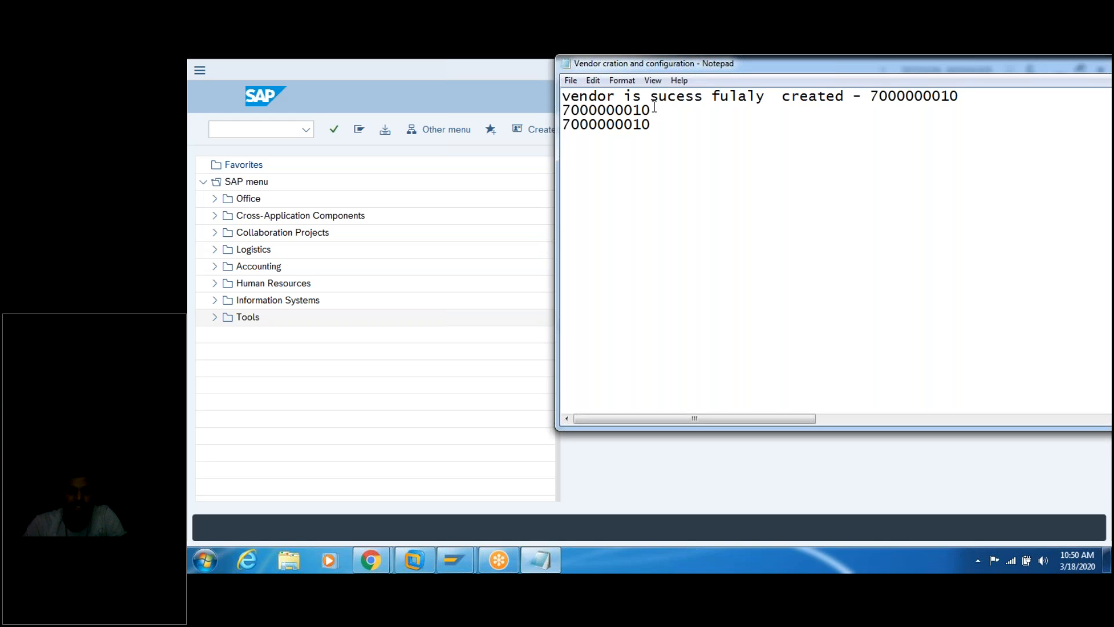
{"action": "key", "text": "BackSpace"}
{"action": "type", "text": "1"}
{"action": "key", "text": "BackSpace"}
{"action": "type", "text": "2"}
{"action": "key", "text": "Return"}
{"action": "type", "text": "xk02"}
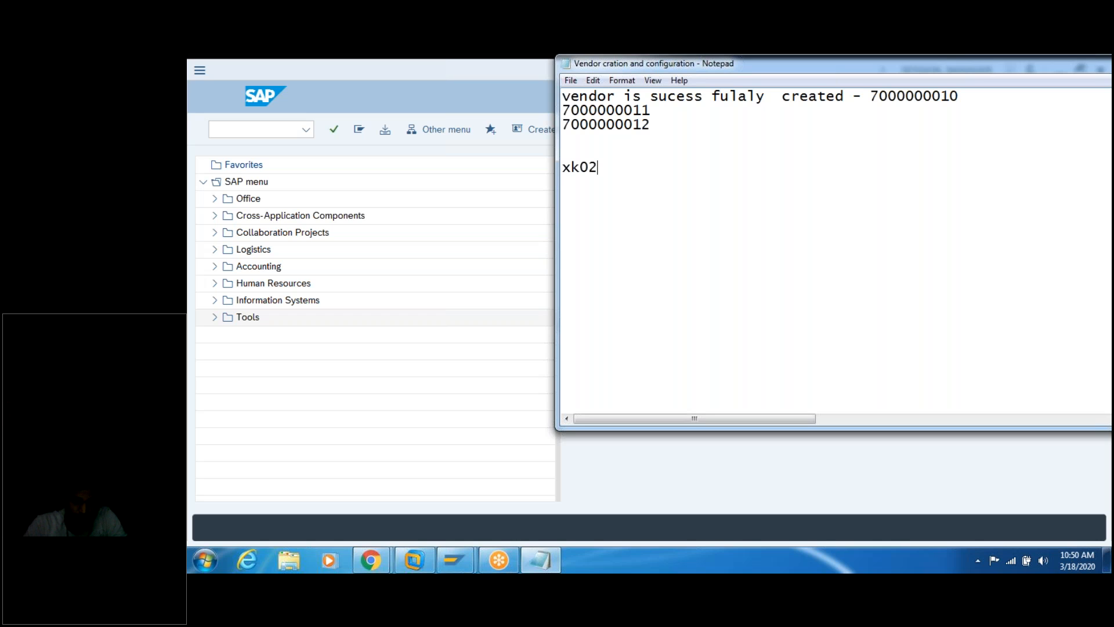
{"action": "type", "text": " - change"}
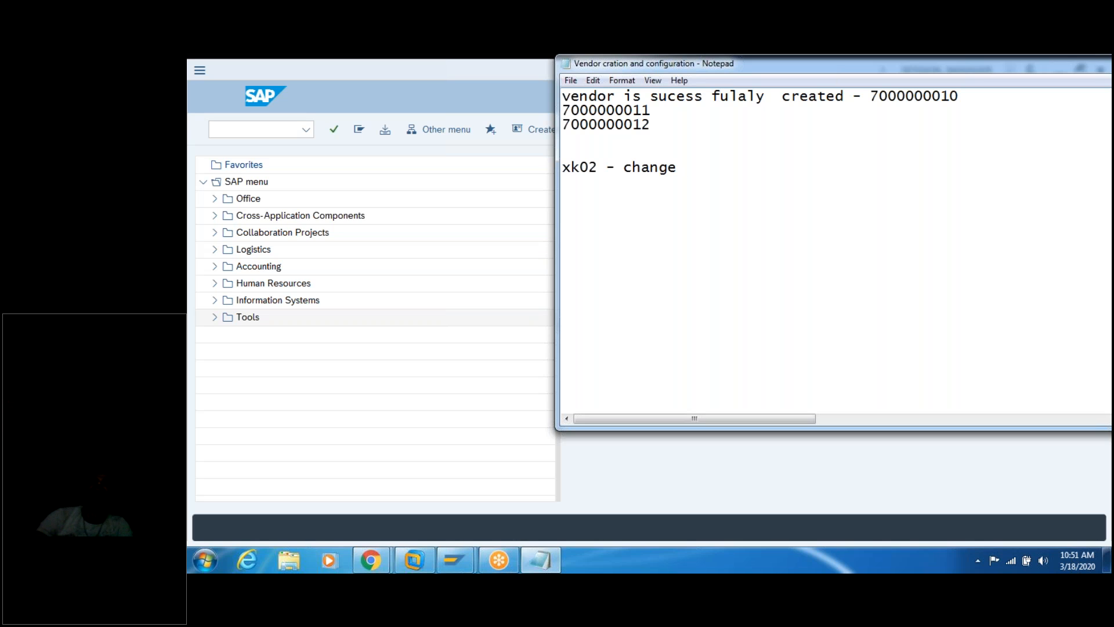
{"action": "left_click", "coordinate": [323, 64]}
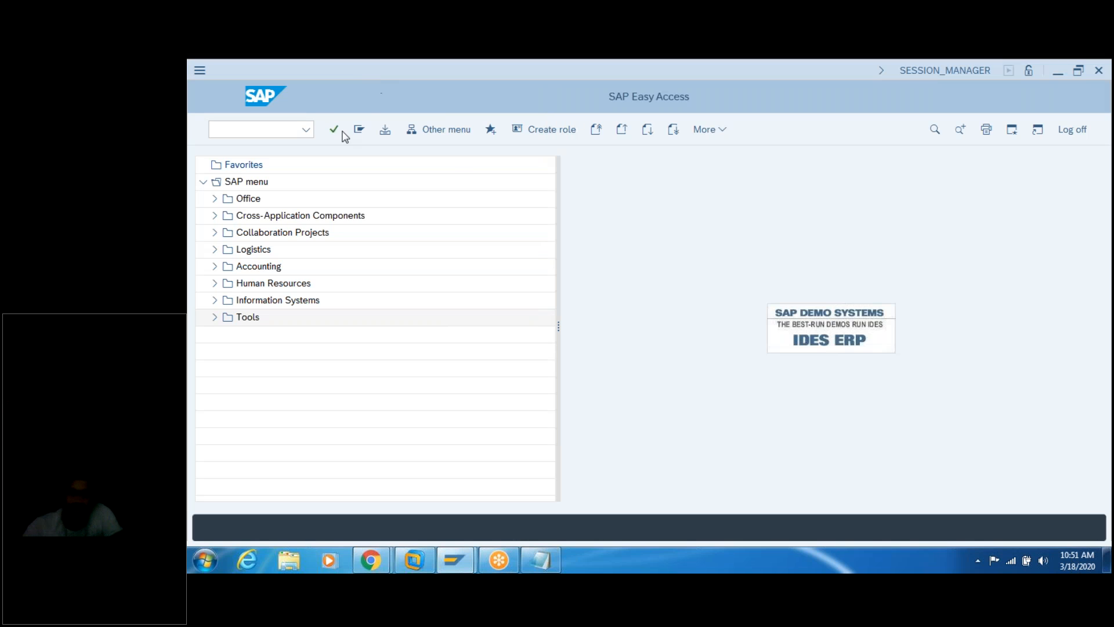
{"action": "left_click", "coordinate": [283, 129]}
{"action": "type", "text": "o"}
{"action": "key", "text": "BackSpace"}
{"action": "type", "text": "xk02"}
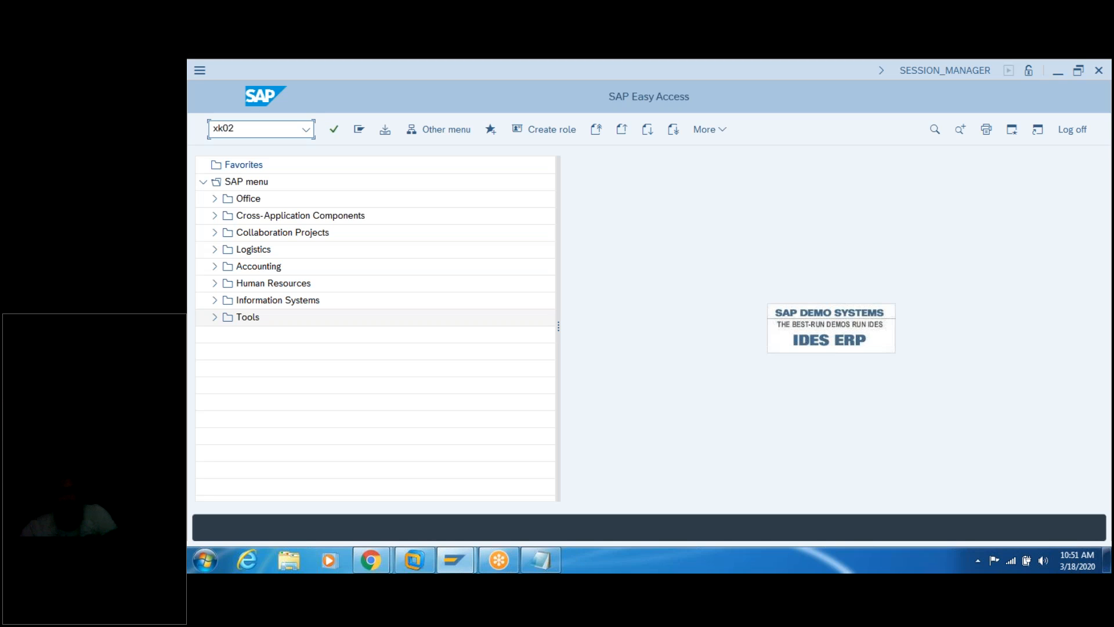
{"action": "key", "text": "Return"}
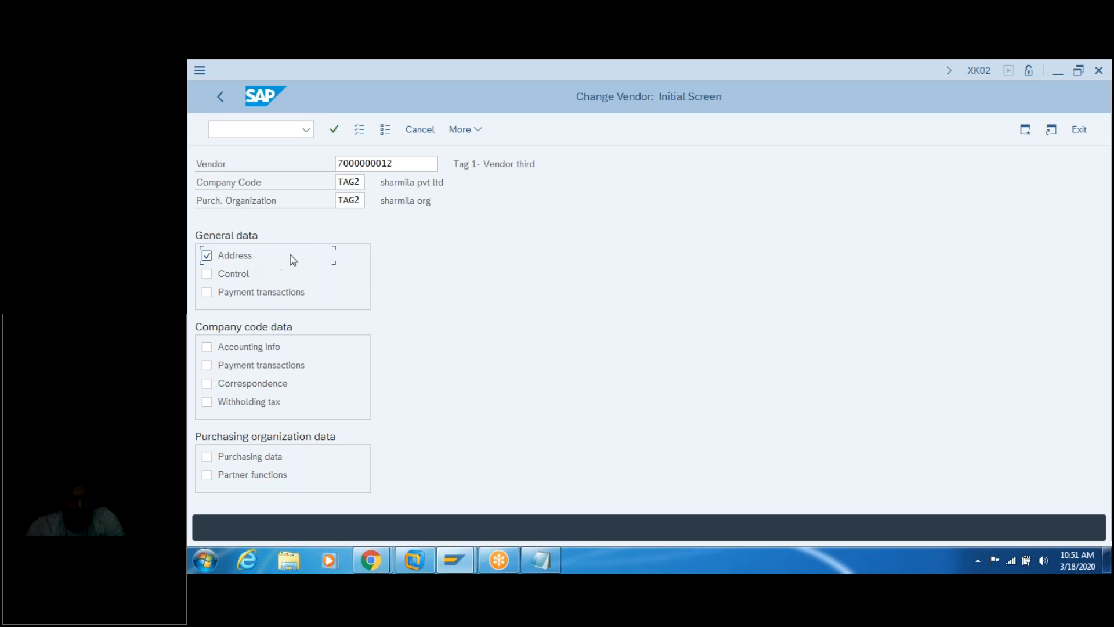
{"action": "key", "text": "Return"}
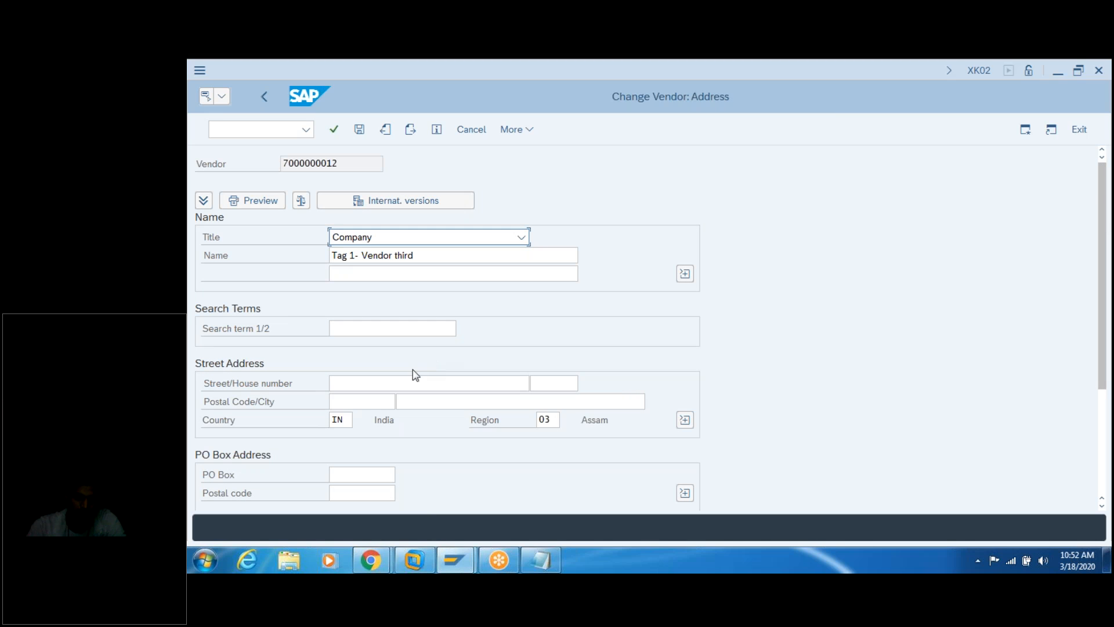
{"action": "left_click", "coordinate": [388, 384]}
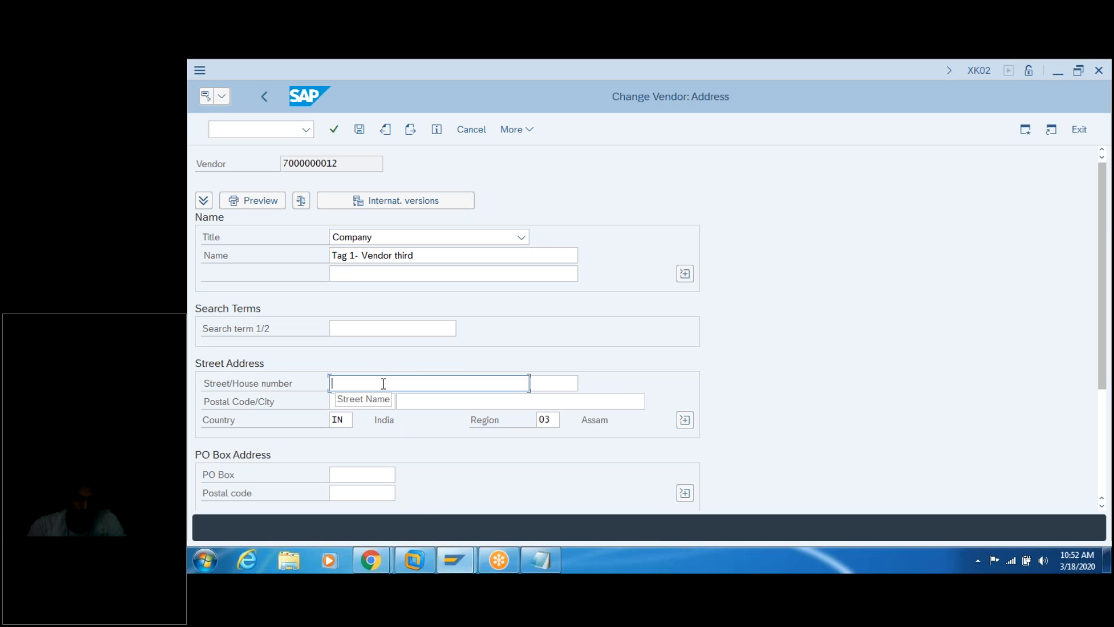
{"action": "type", "text": "203"}
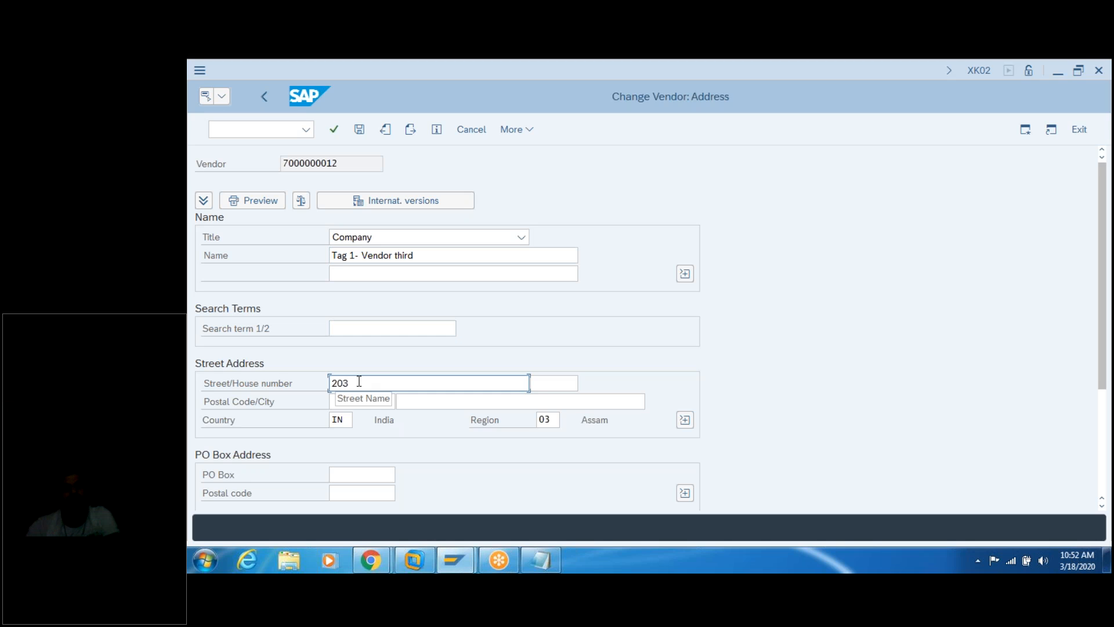
{"action": "left_click", "coordinate": [359, 130]}
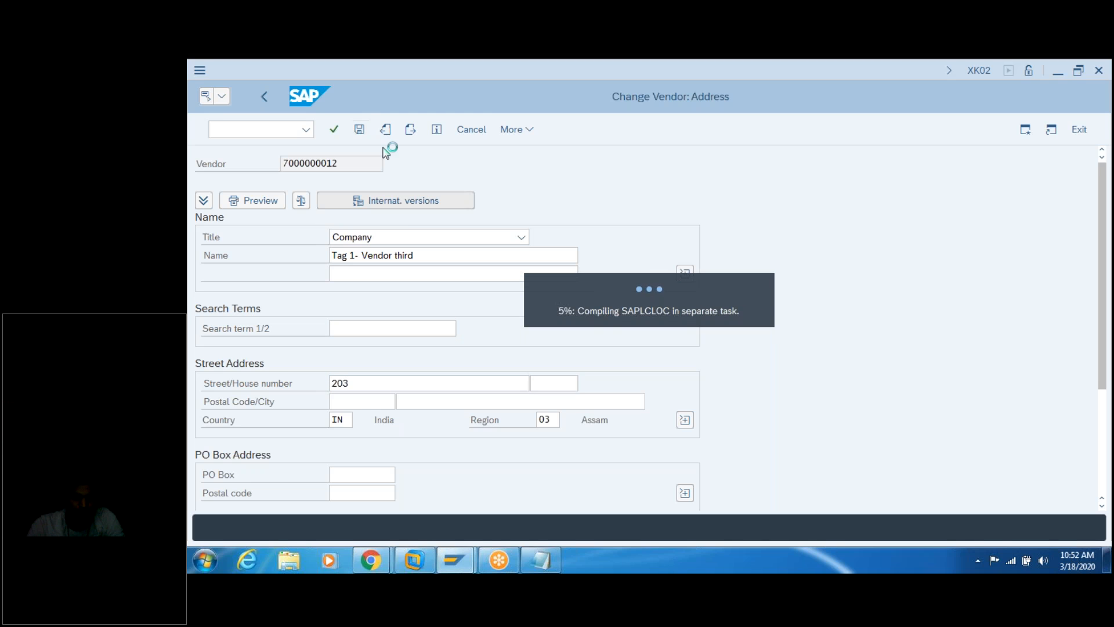
{"action": "left_click", "coordinate": [538, 561]}
Step: Add the note line 'xk03 - displaye /view /modify' below the XK02 note
{"action": "left_click", "coordinate": [696, 155]}
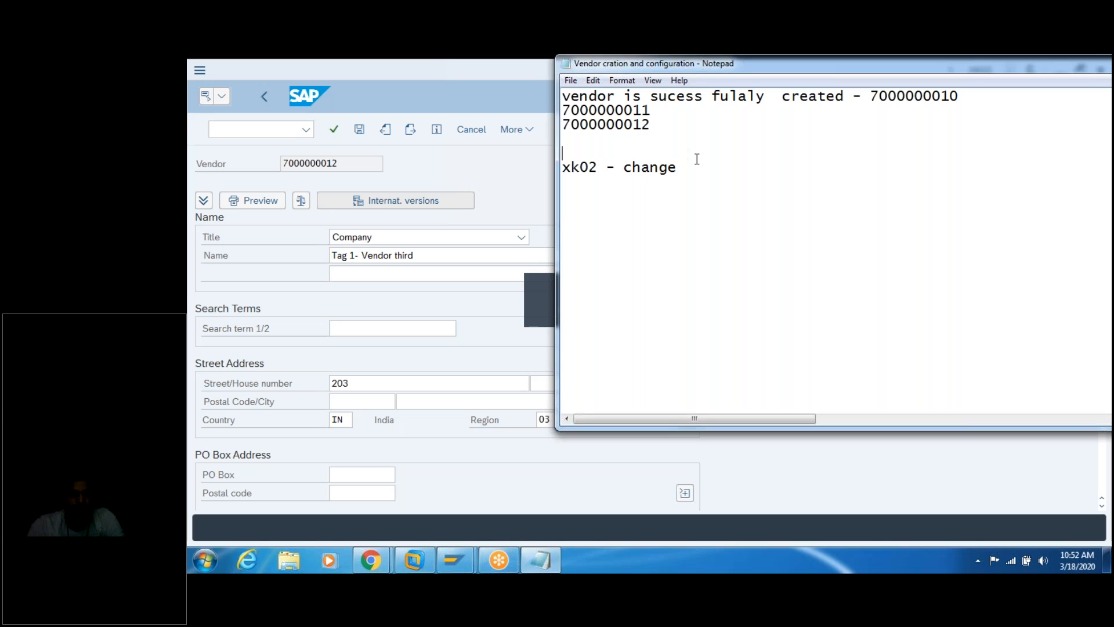
{"action": "left_click", "coordinate": [692, 167]}
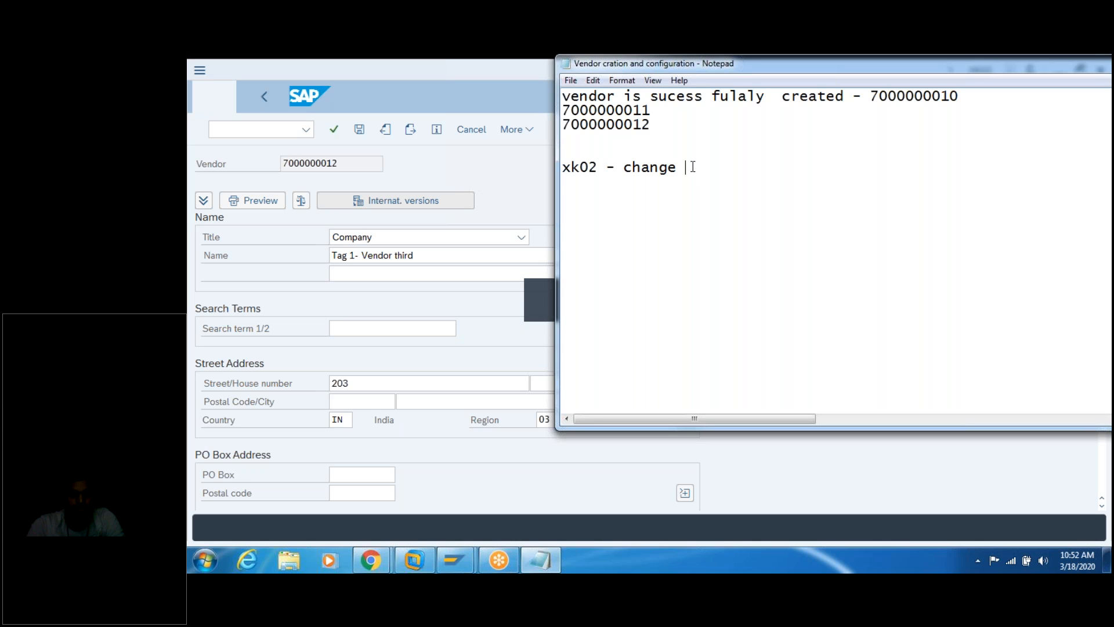
{"action": "key", "text": "Return"}
{"action": "type", "text": "x"}
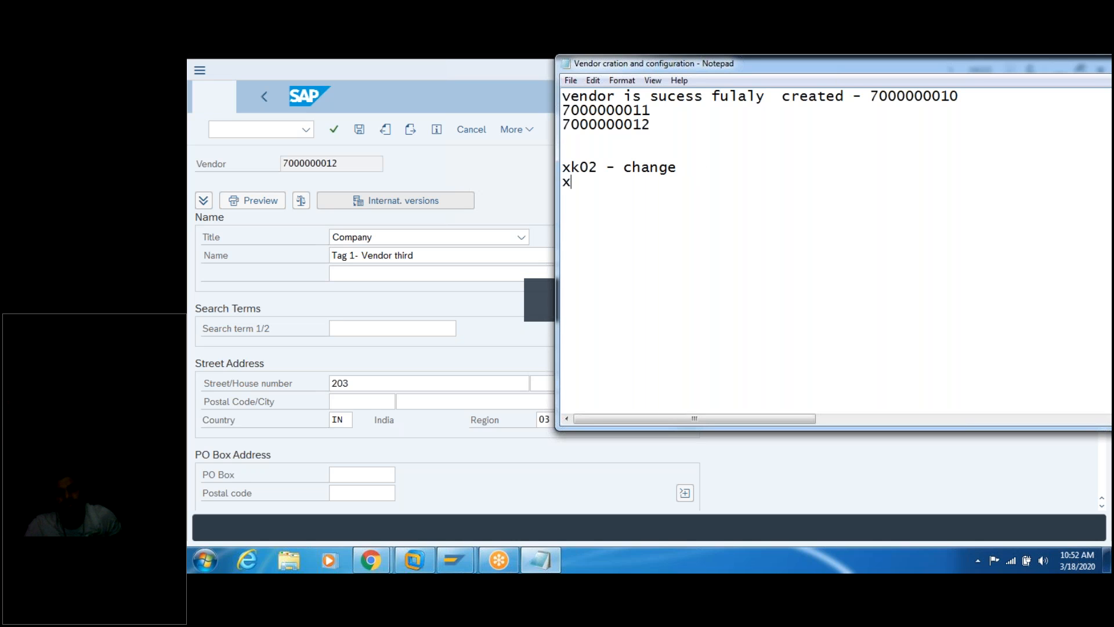
{"action": "type", "text": "k03 "}
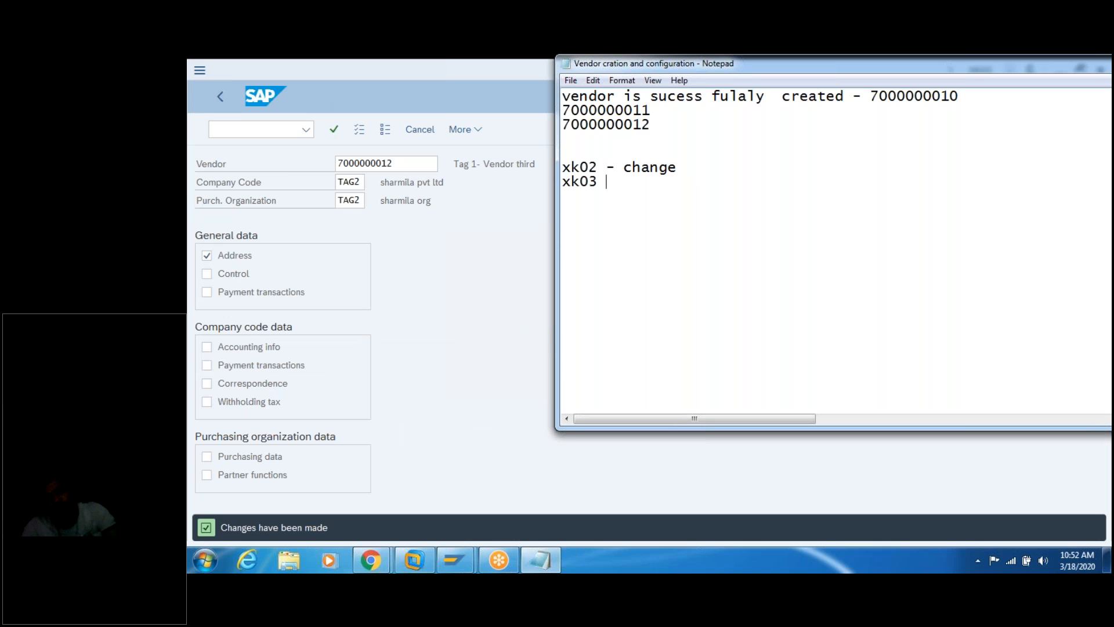
{"action": "type", "text": "- displaye"}
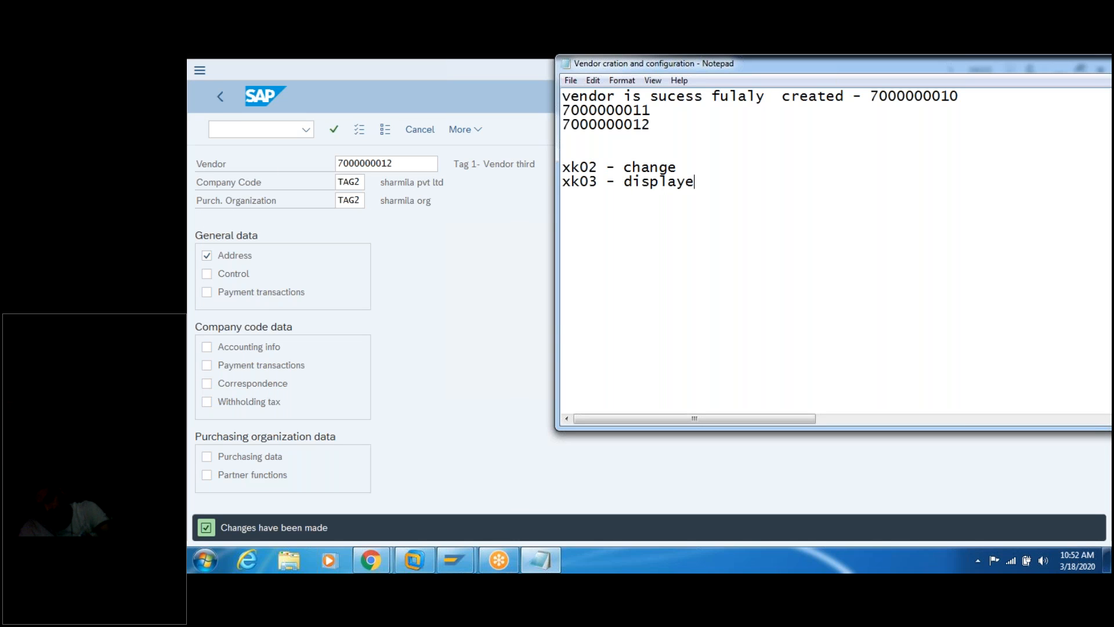
{"action": "type", "text": " /view "}
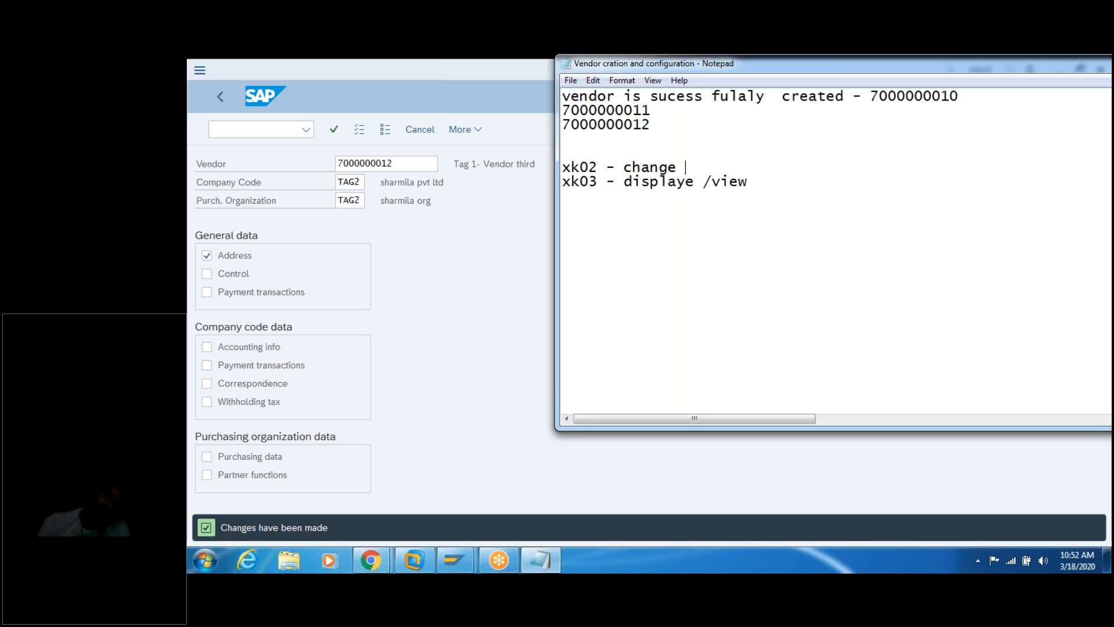
{"action": "type", "text": "/modify /"}
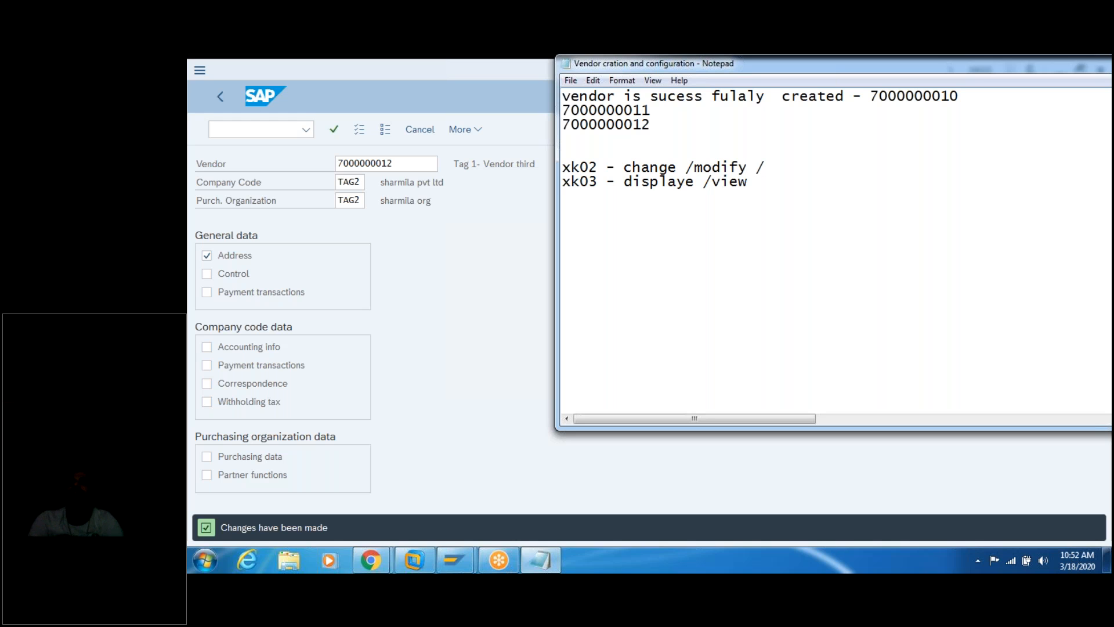
{"action": "left_click", "coordinate": [255, 129]}
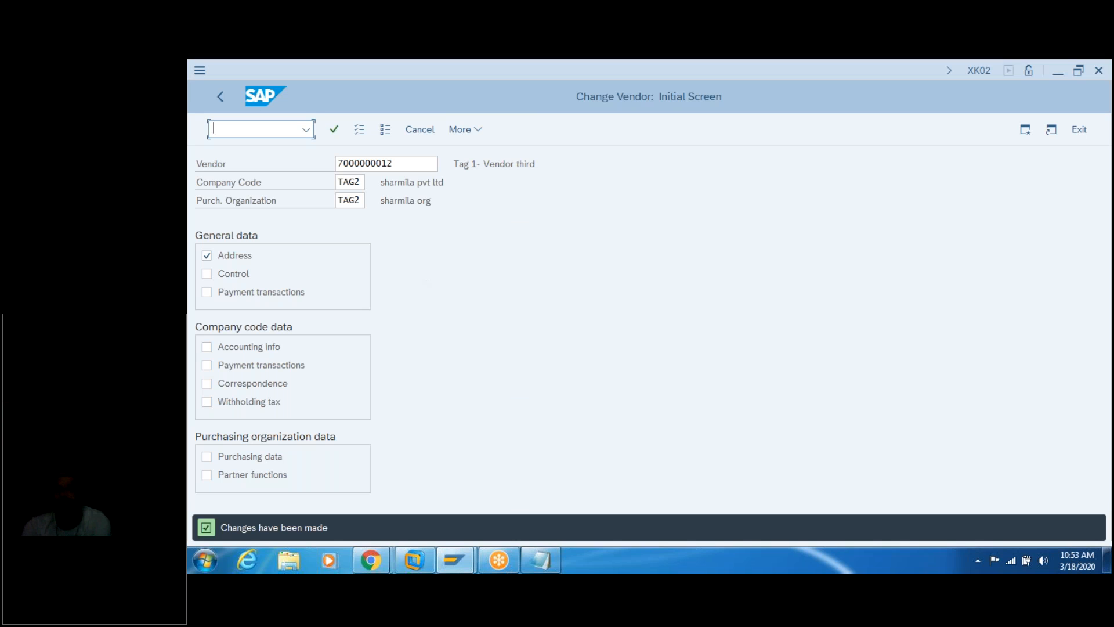
{"action": "type", "text": "/nxk0"}
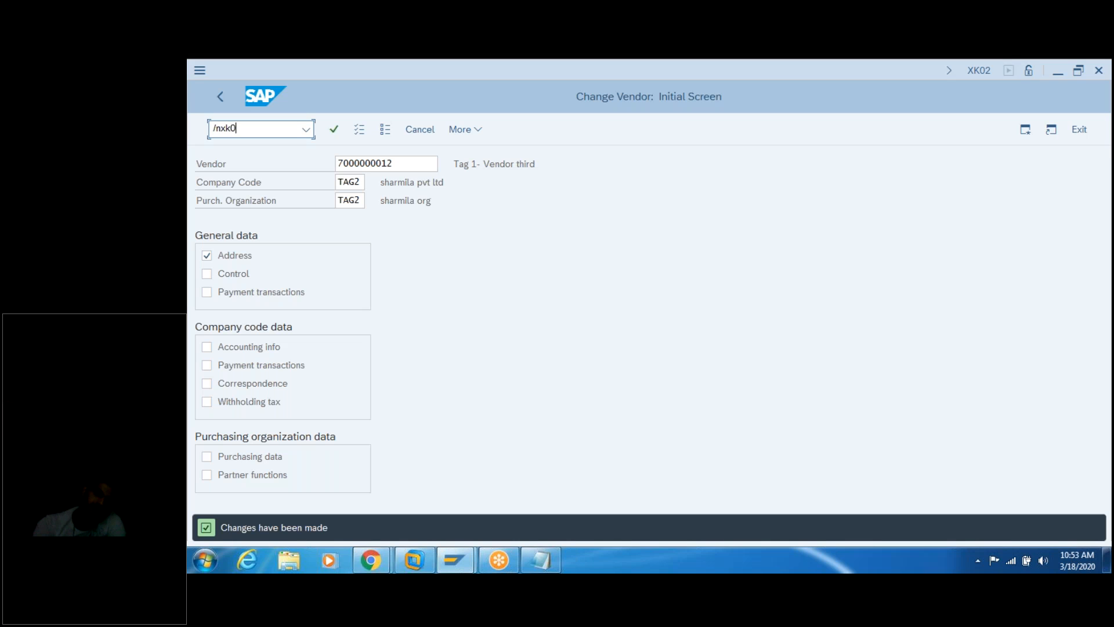
{"action": "type", "text": "3"}
{"action": "key", "text": "Return"}
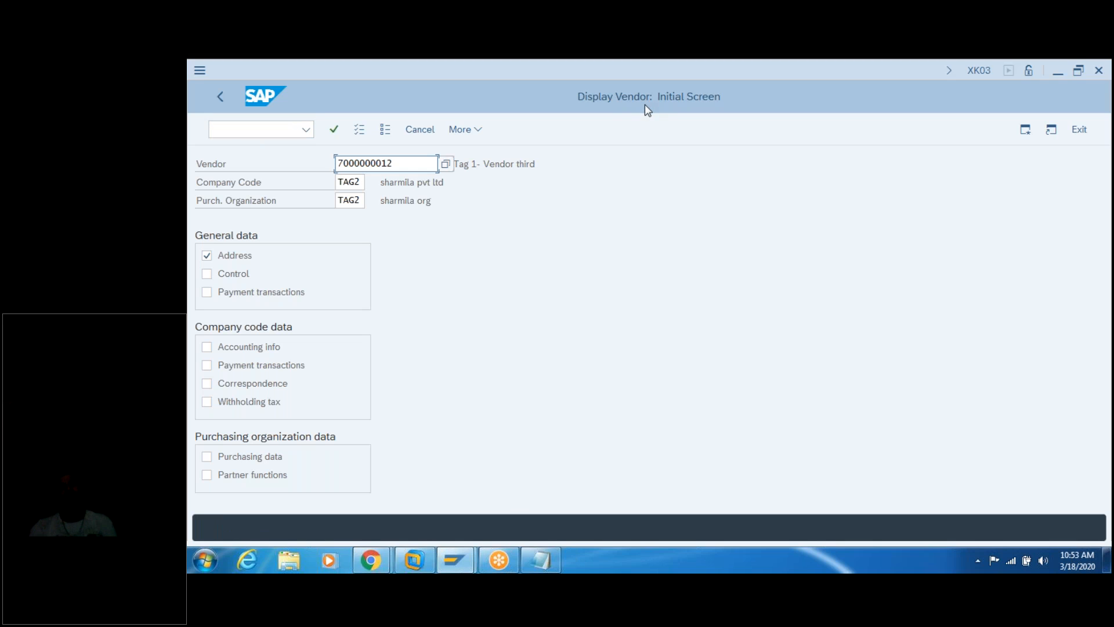
{"action": "left_click", "coordinate": [544, 241]}
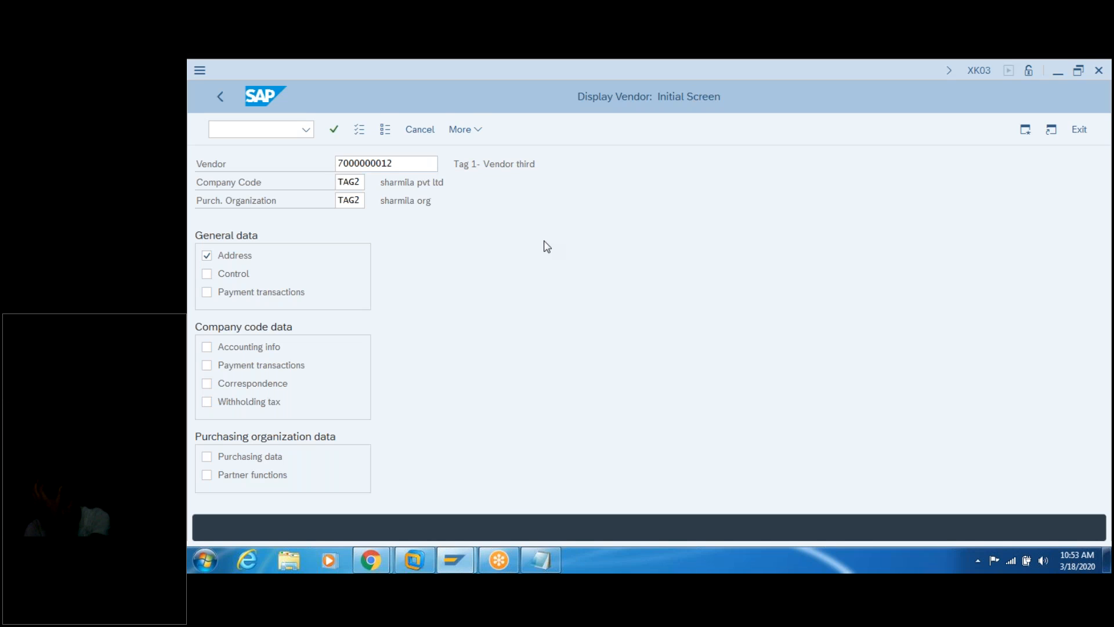
{"action": "key", "text": "Return"}
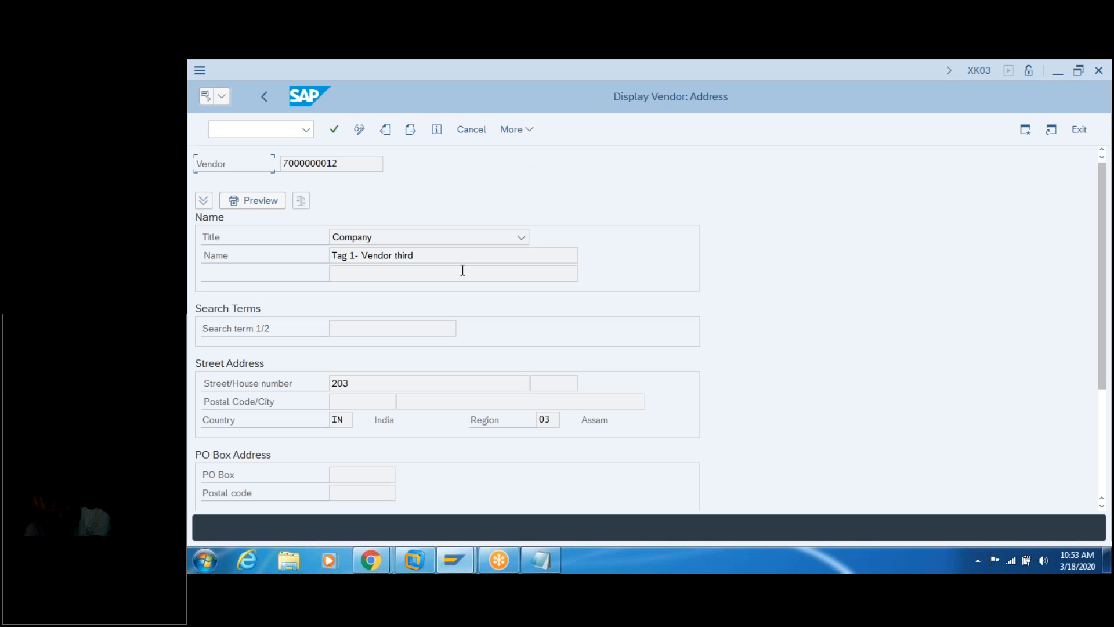
{"action": "left_click", "coordinate": [340, 382]}
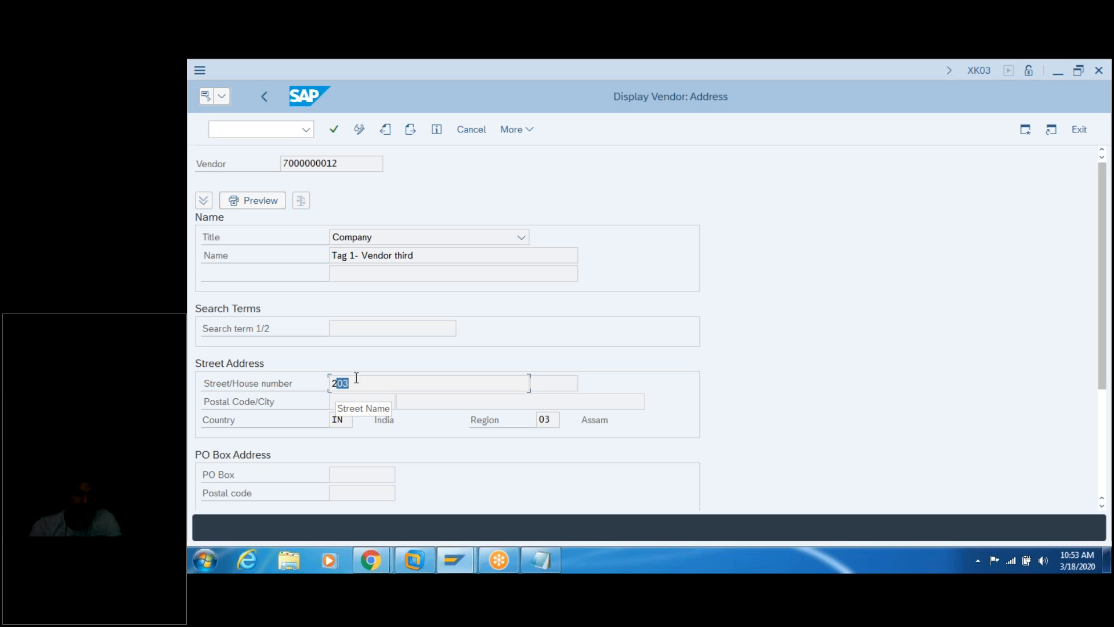
{"action": "mouse_move", "coordinate": [458, 564]}
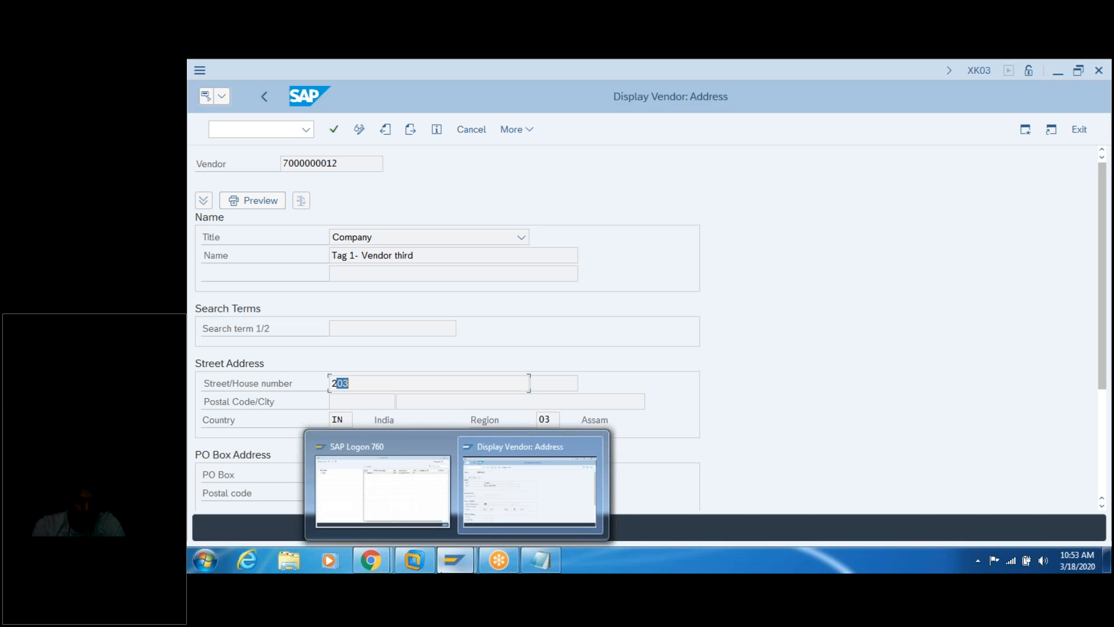
{"action": "left_click", "coordinate": [252, 129]}
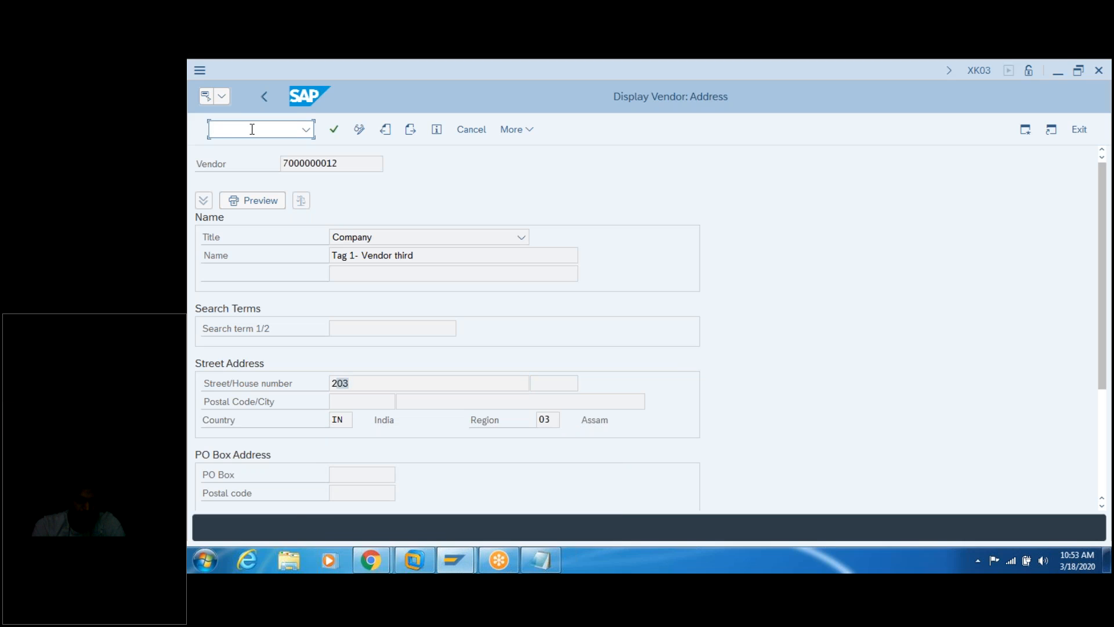
{"action": "type", "text": "/nxk04"}
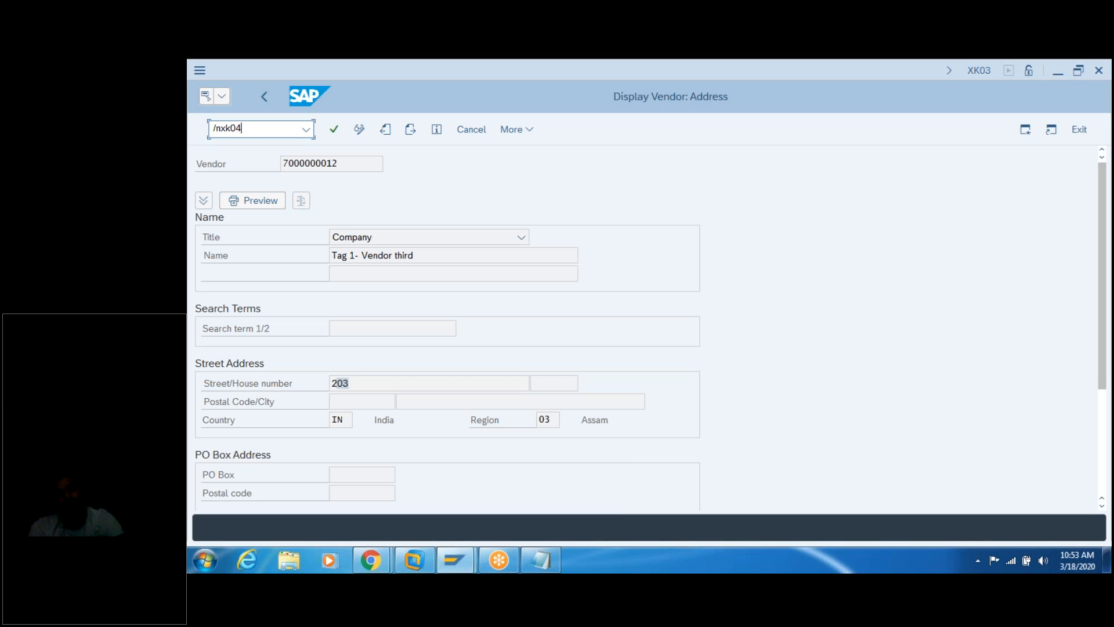
{"action": "key", "text": "Return"}
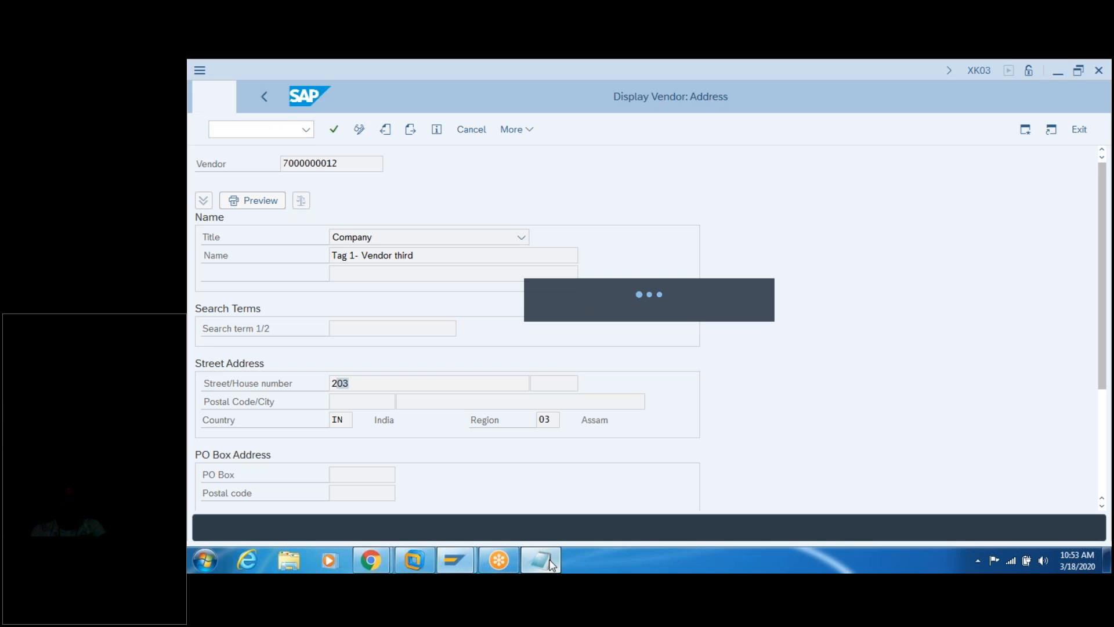
{"action": "left_click", "coordinate": [541, 560]}
{"action": "left_click", "coordinate": [629, 201]}
{"action": "type", "text": "xk04- "}
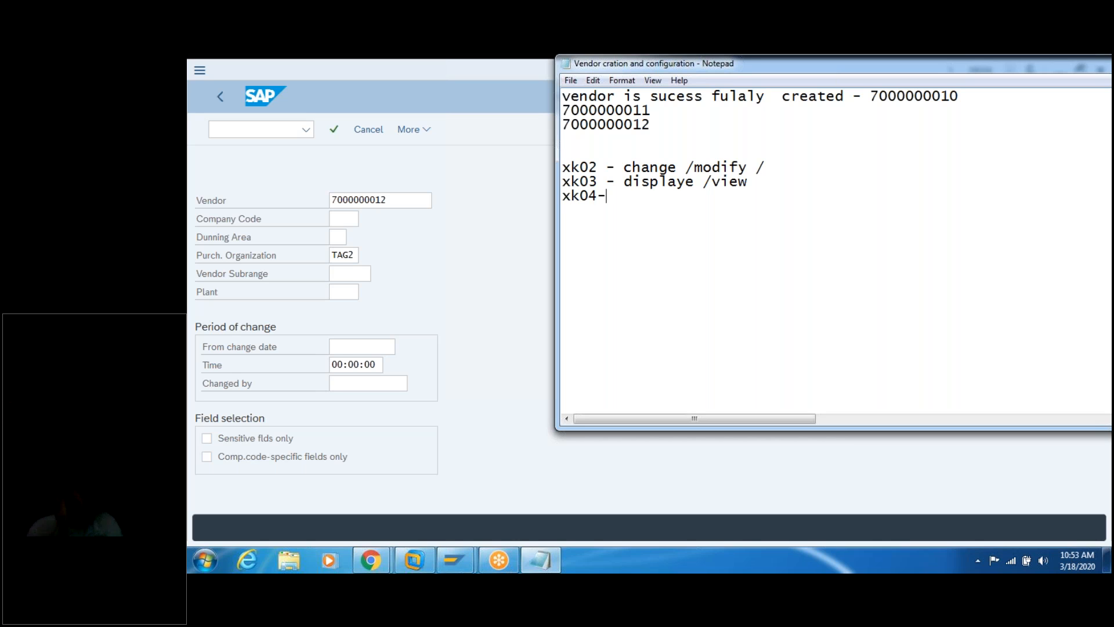
{"action": "type", "text": "to di"}
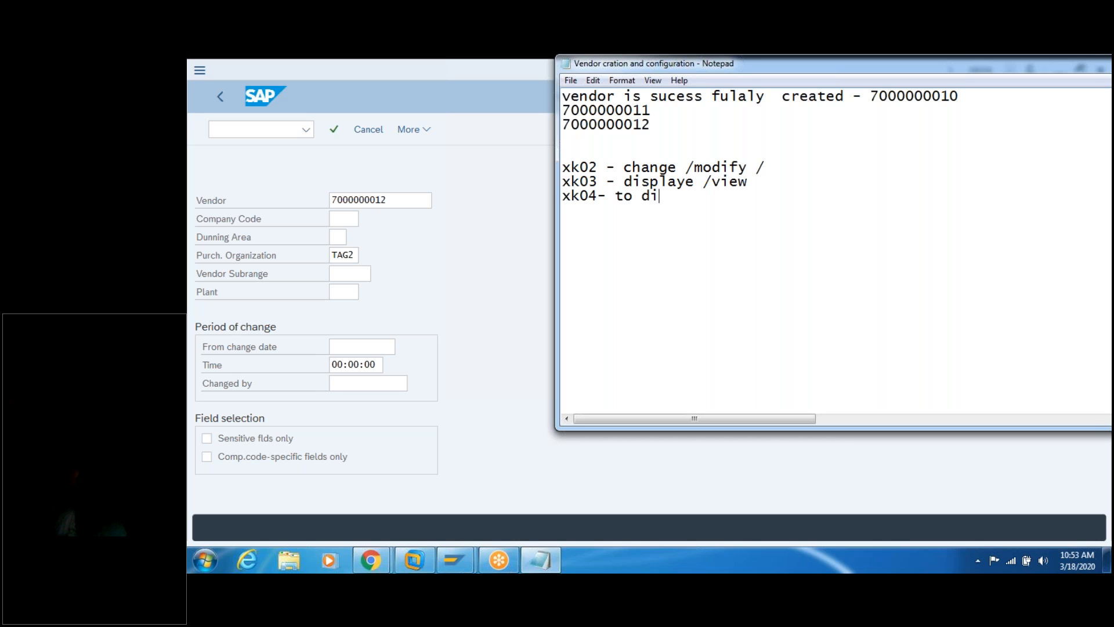
{"action": "type", "text": "spalye ch"}
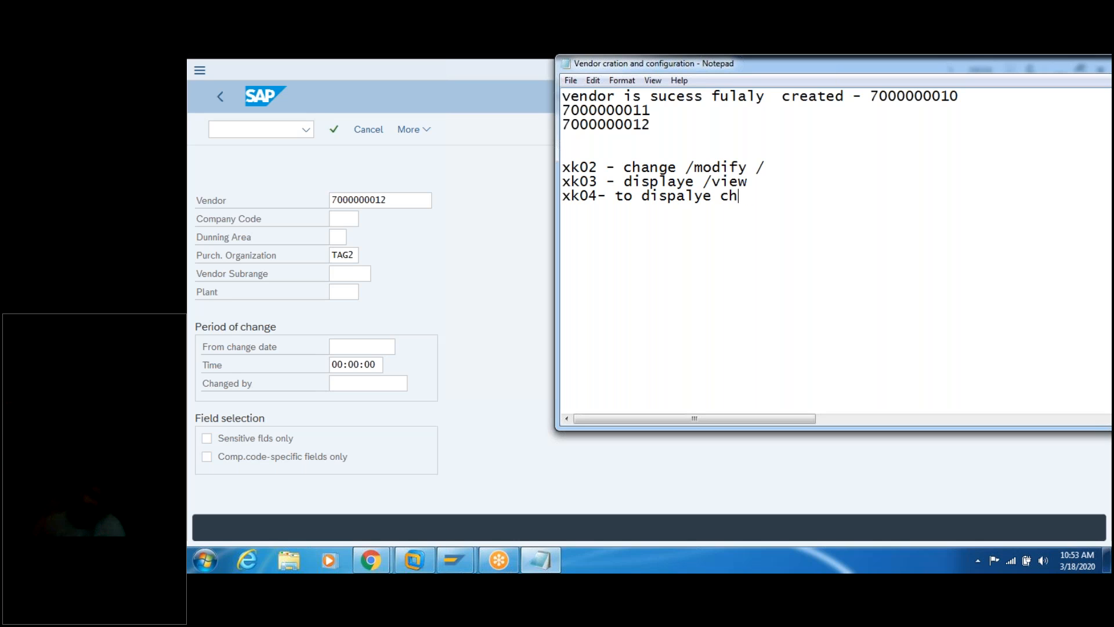
{"action": "type", "text": "anges."}
{"action": "key", "text": "Return"}
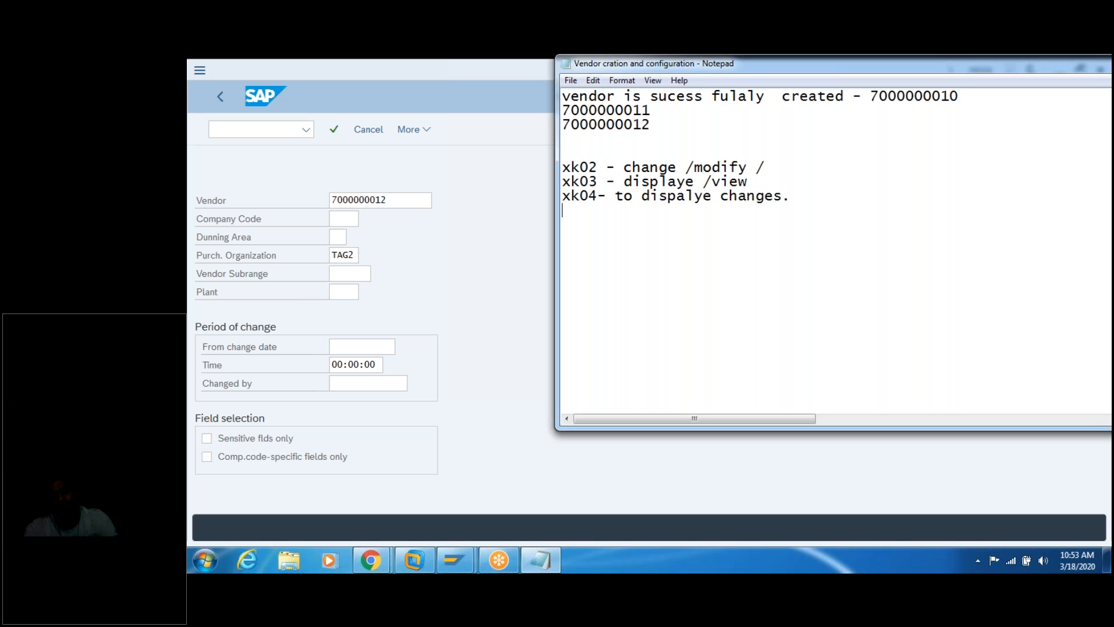
{"action": "left_click", "coordinate": [473, 265]}
{"action": "key", "text": "Return"}
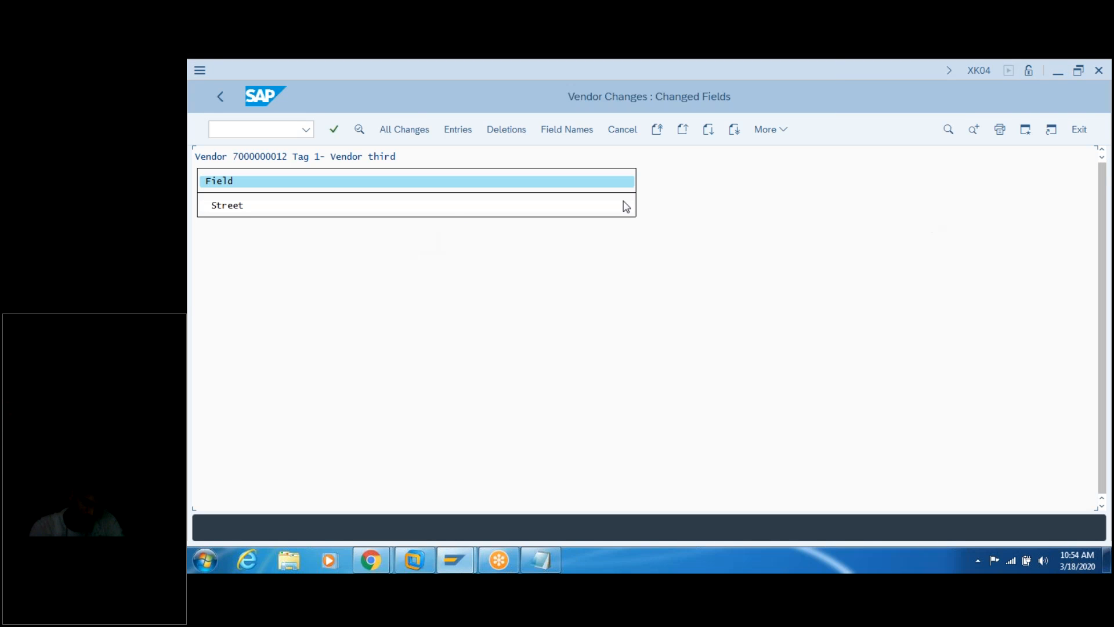
Step: Open the Street change details, showing new value 203 entered on 18.03.20
{"action": "double_click", "coordinate": [244, 209]}
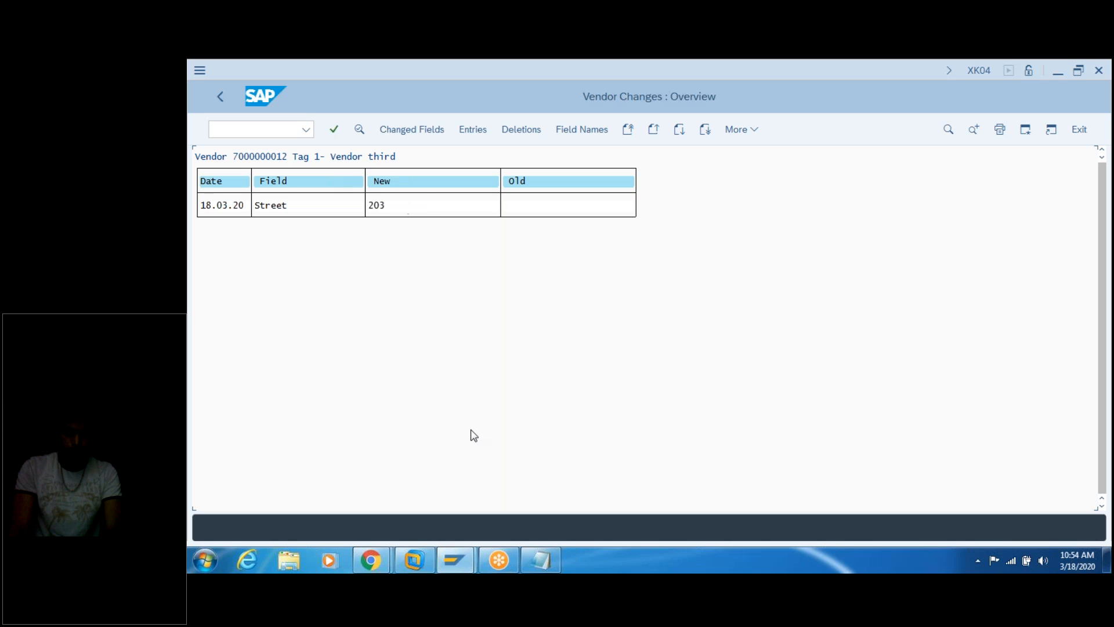
{"action": "mouse_move", "coordinate": [538, 558]}
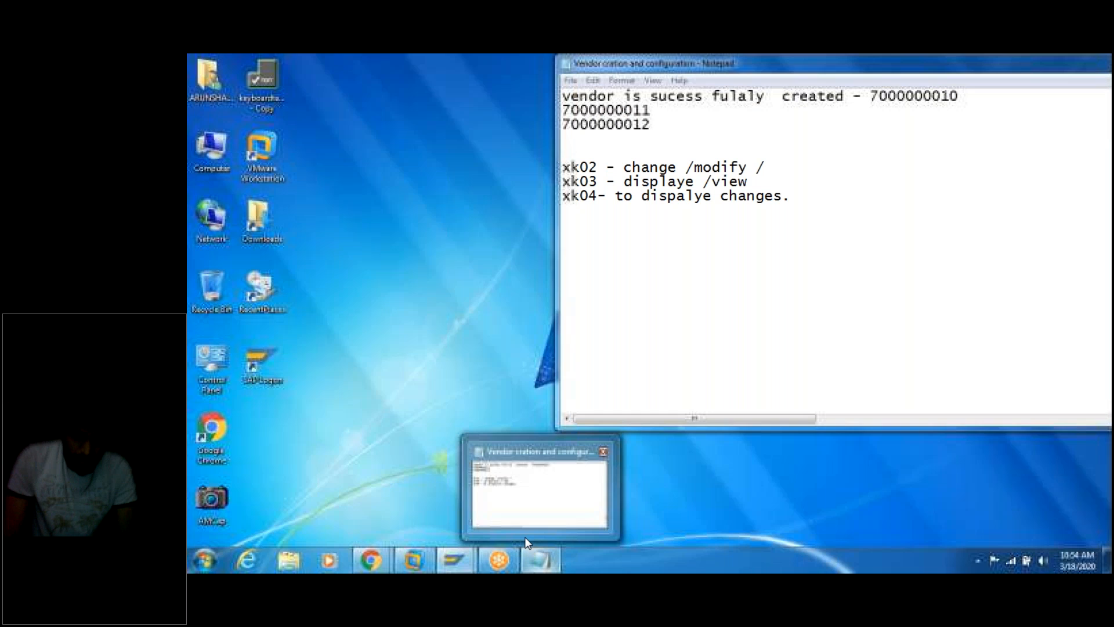
Step: Correct 'dispalye' to 'dispaly' on the xk04 note and leave blank lines below it
{"action": "left_click", "coordinate": [526, 525]}
{"action": "left_click", "coordinate": [581, 200]}
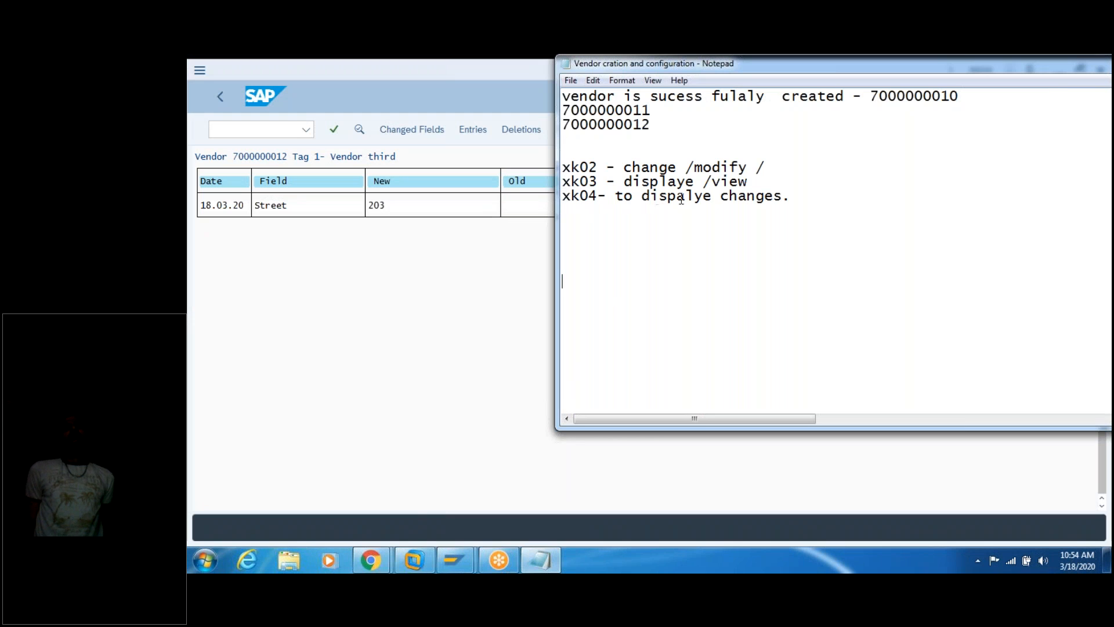
{"action": "left_click", "coordinate": [713, 196]}
{"action": "key", "text": "BackSpace"}
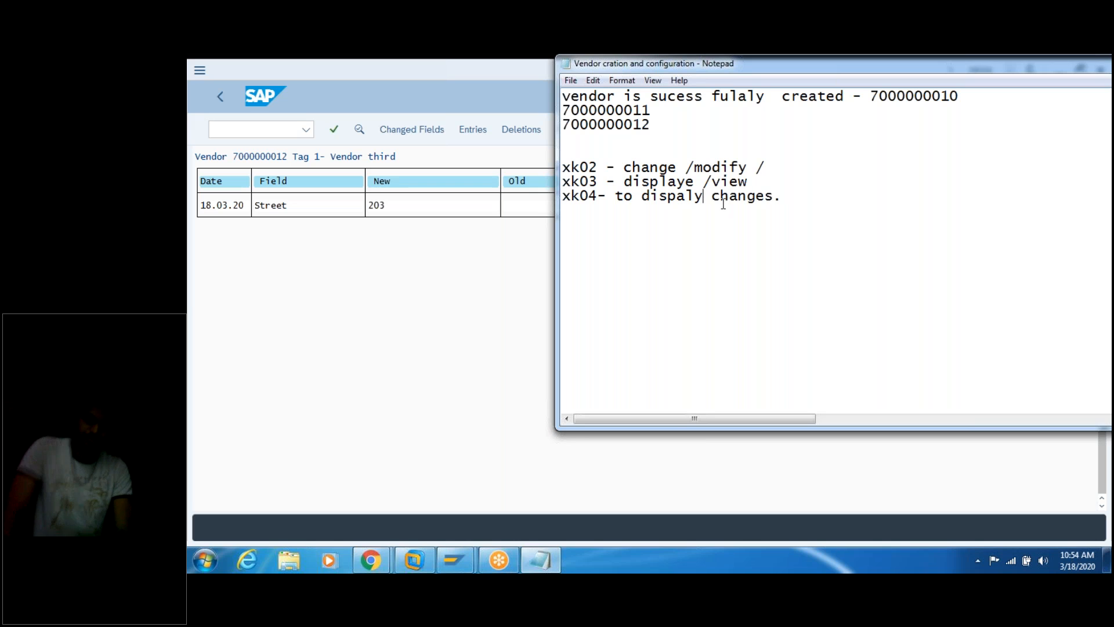
{"action": "left_click", "coordinate": [796, 187]}
{"action": "left_click", "coordinate": [789, 193]}
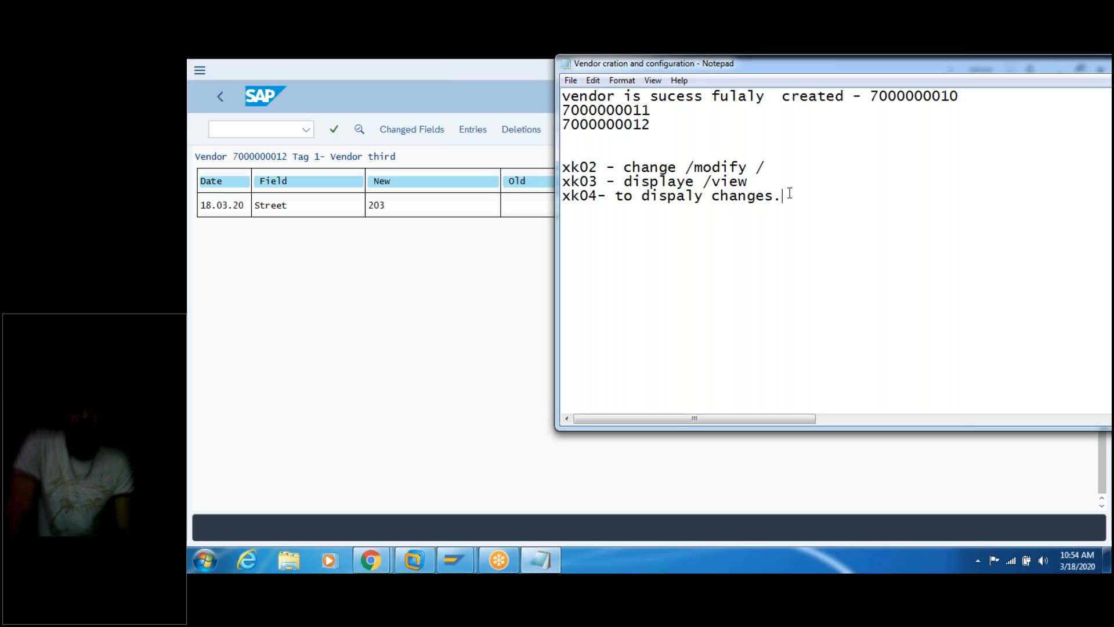
{"action": "key", "text": "Return"}
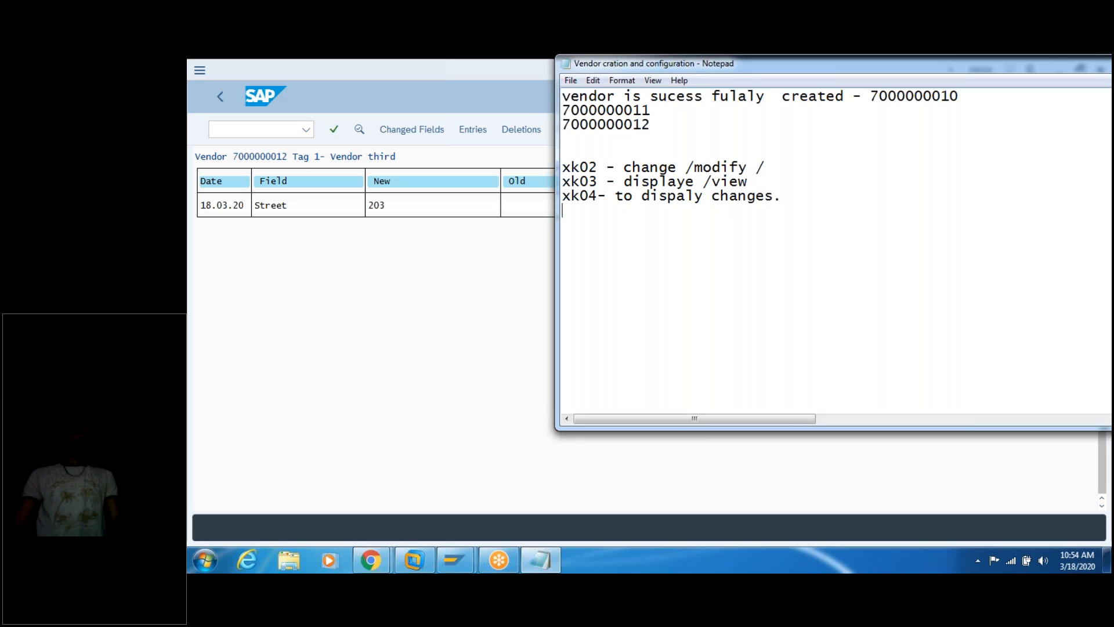
{"action": "mouse_move", "coordinate": [558, 571]}
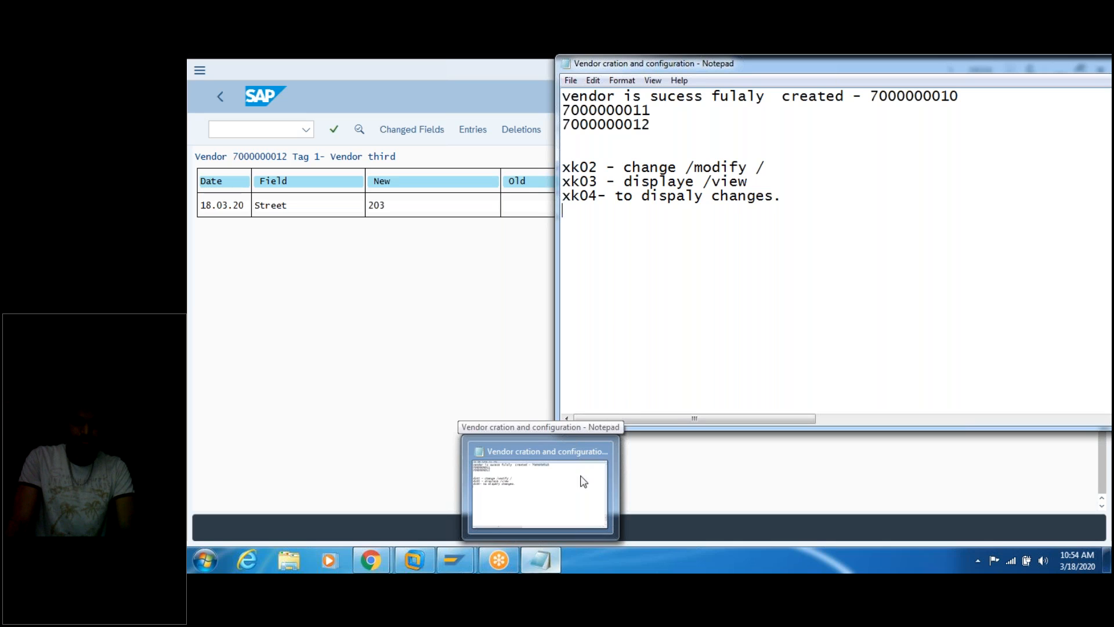
{"action": "left_click", "coordinate": [767, 250]}
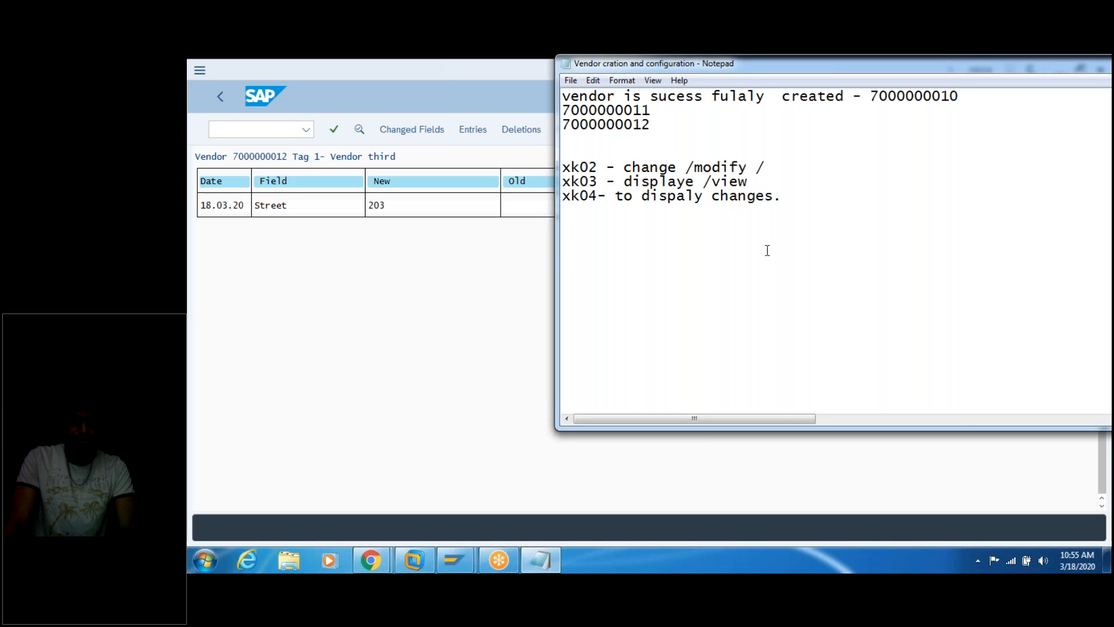
Step: Add the notes 'xk05- delete the vendor.' and 'xk06- block the vendor.' in Notepad
{"action": "type", "text": "xk0"}
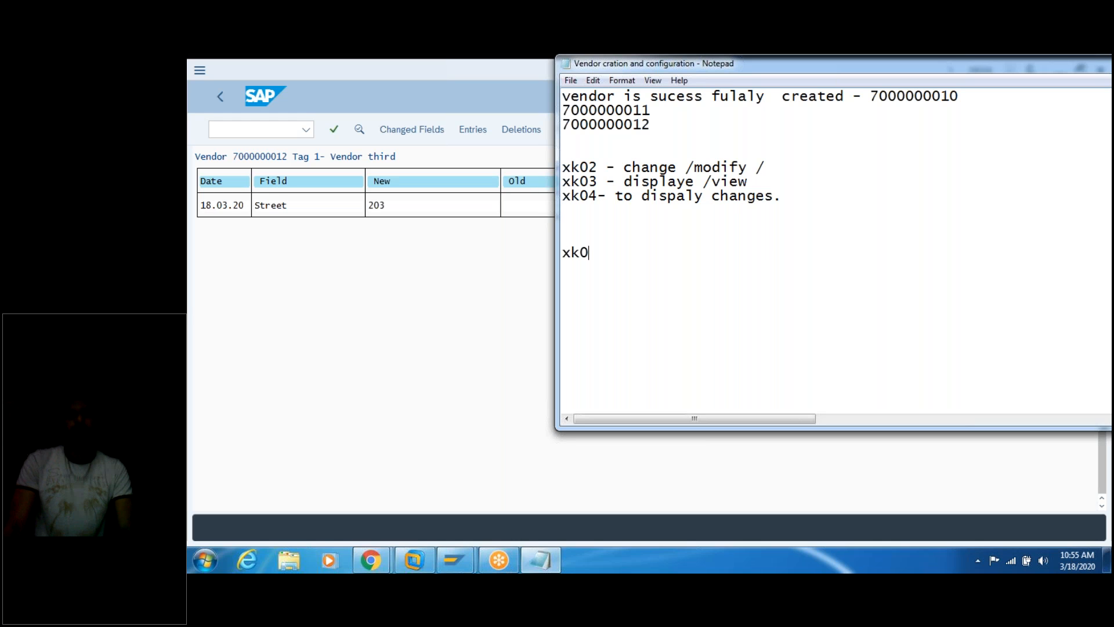
{"action": "type", "text": "5- d"}
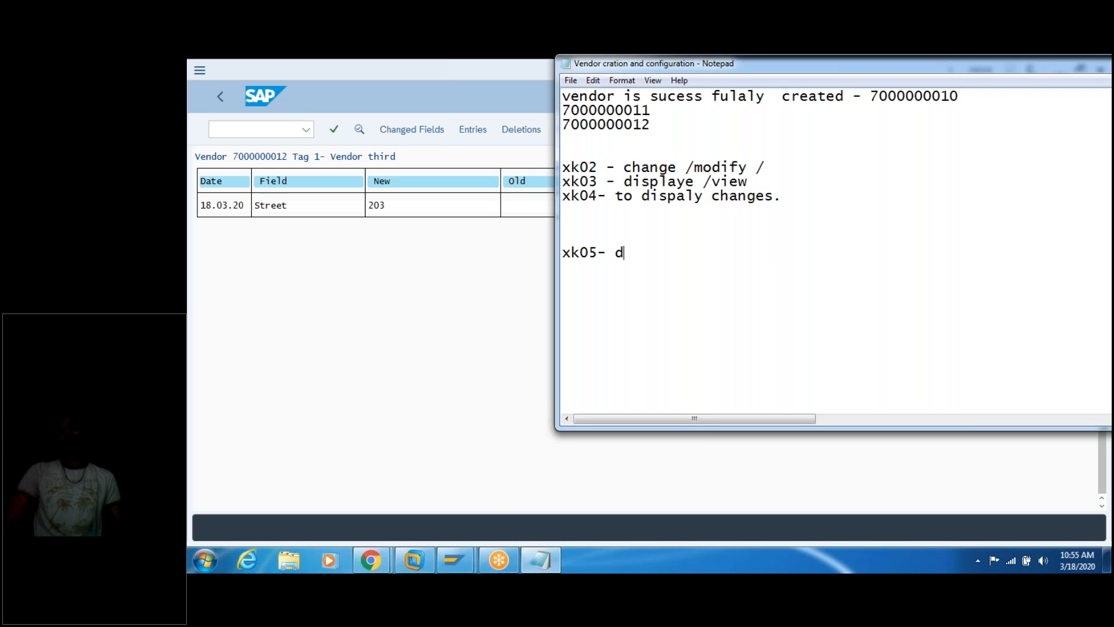
{"action": "type", "text": "lete the endor"}
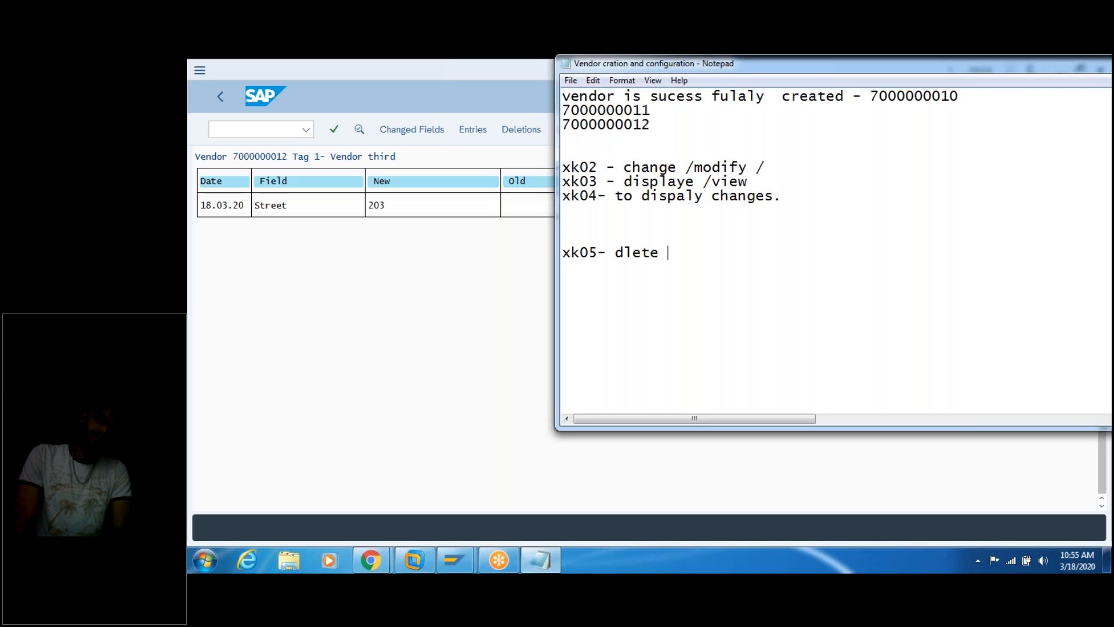
{"action": "key", "text": "BackSpace"}
{"action": "key", "text": "BackSpace"}
{"action": "key", "text": "BackSpace"}
{"action": "key", "text": "BackSpace"}
{"action": "key", "text": "BackSpace"}
{"action": "type", "text": "vendor."}
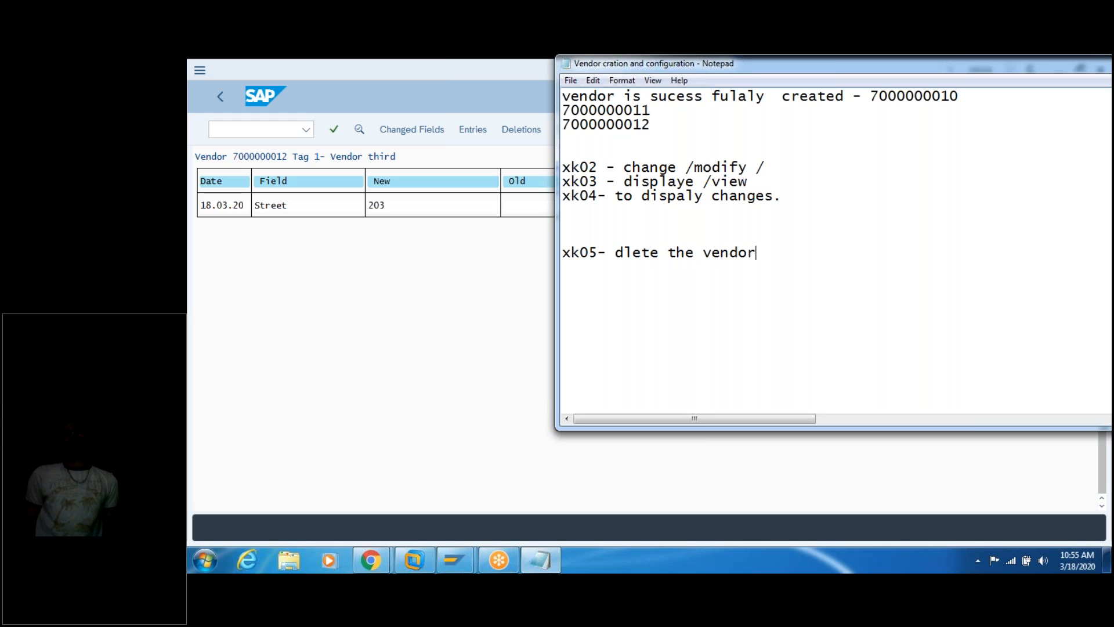
{"action": "left_click", "coordinate": [625, 252]}
{"action": "type", "text": "e"}
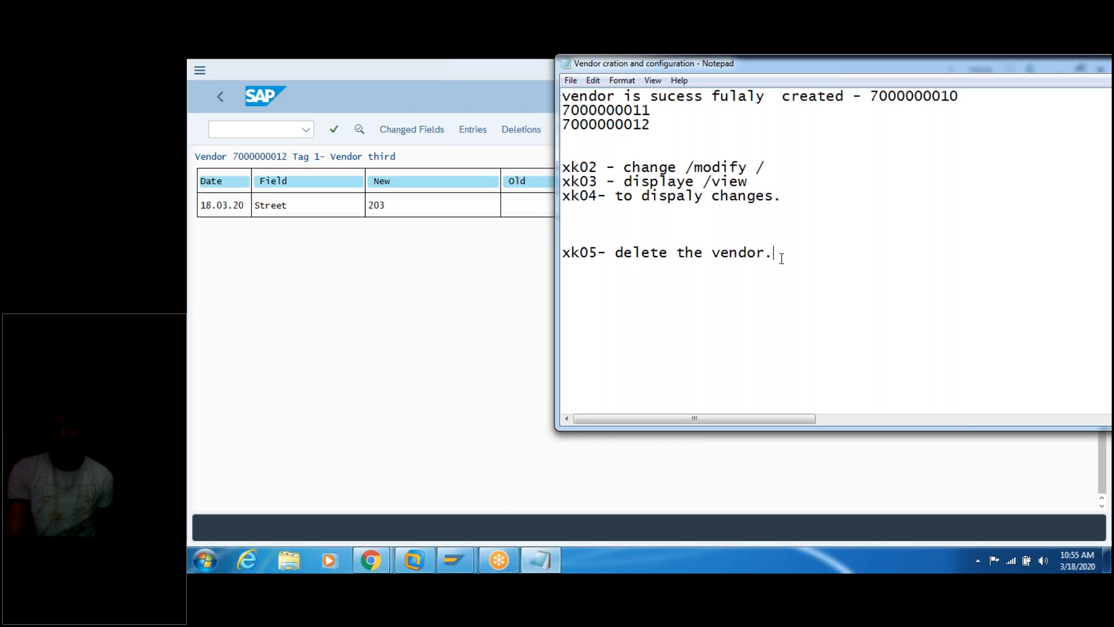
{"action": "key", "text": "Return"}
{"action": "key", "text": "Return"}
{"action": "type", "text": "xk06"}
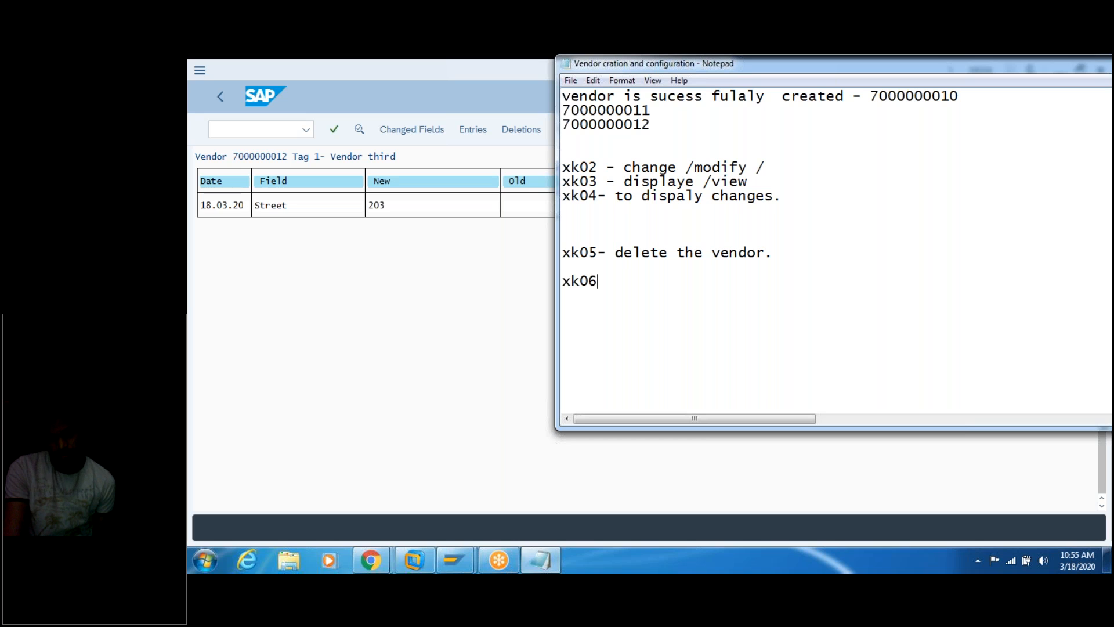
{"action": "type", "text": "- block t"}
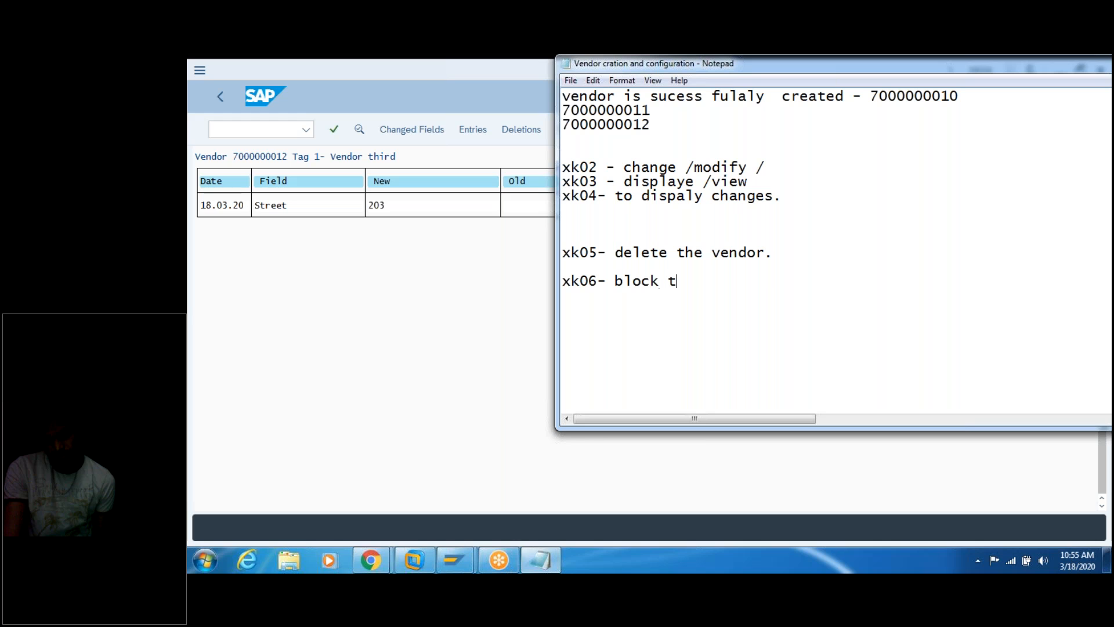
{"action": "type", "text": "he vendor."}
{"action": "key", "text": "Return"}
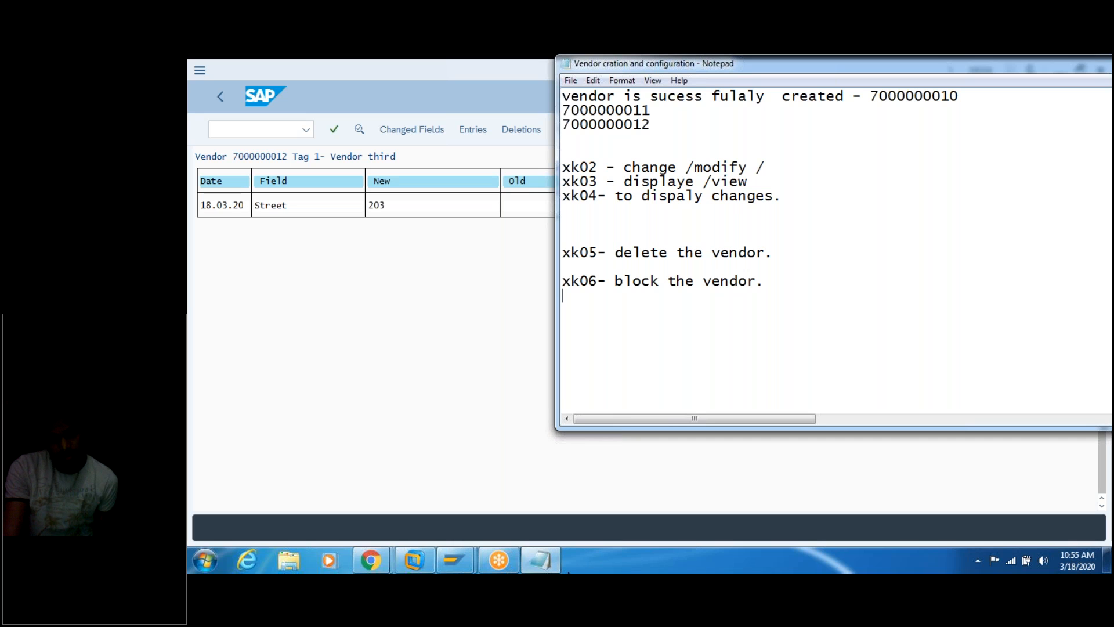
Step: Add the note 'mkvz- to see the list of the vendors.' below the xk06 line
{"action": "left_click", "coordinate": [791, 282]}
{"action": "key", "text": "Return"}
{"action": "key", "text": "Return"}
{"action": "type", "text": "mkvz- "}
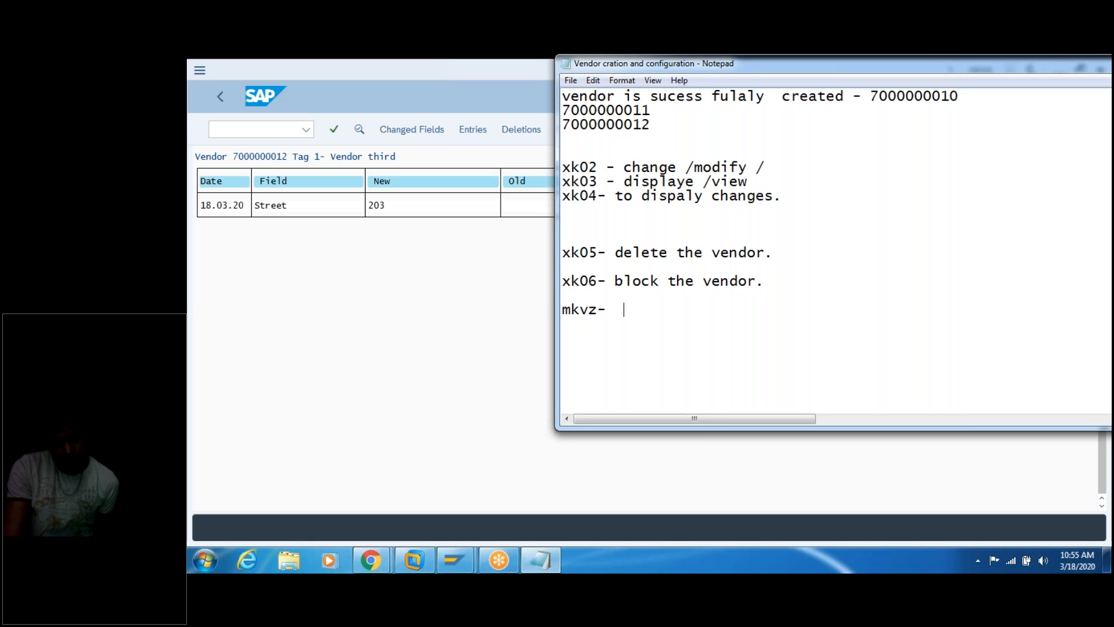
{"action": "type", "text": " to seel the"}
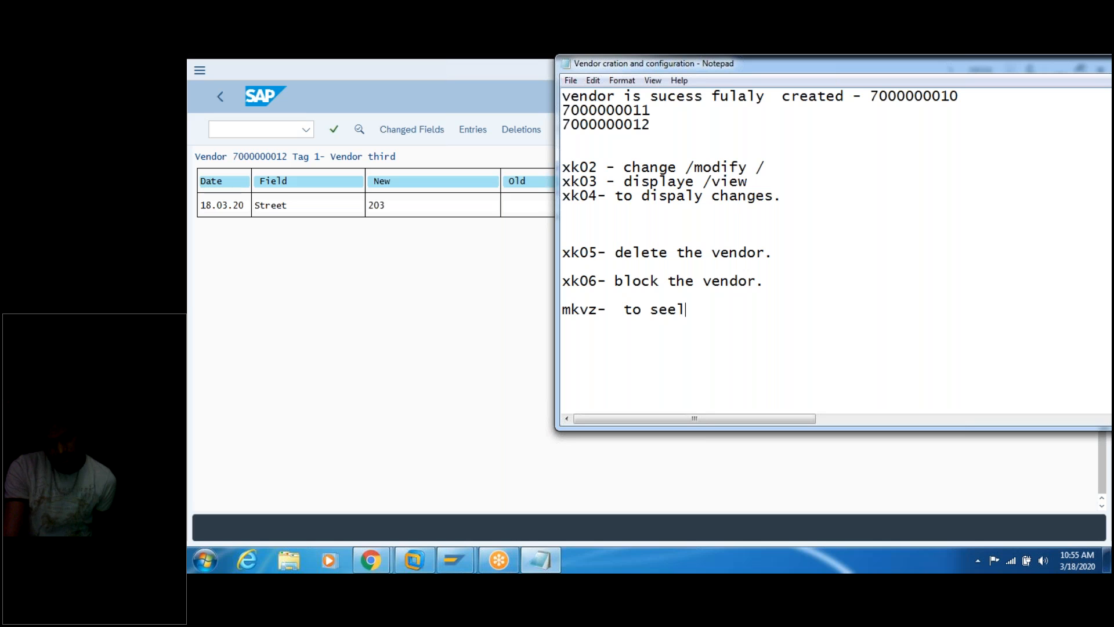
{"action": "key", "text": "BackSpace"}
{"action": "key", "text": "BackSpace"}
{"action": "key", "text": "BackSpace"}
{"action": "key", "text": "BackSpace"}
{"action": "key", "text": "BackSpace"}
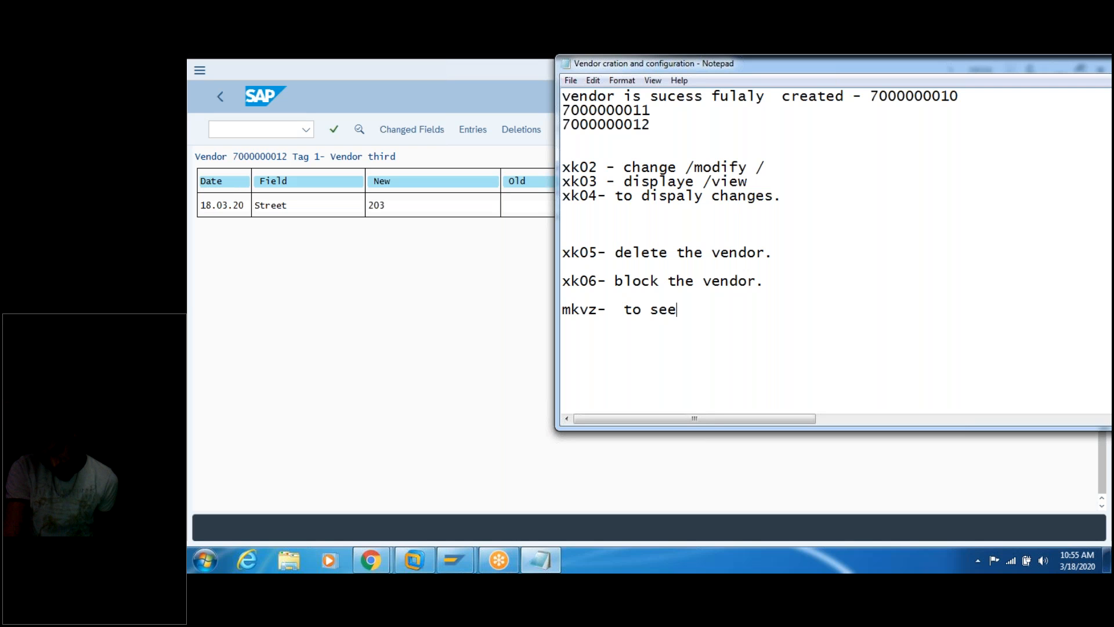
{"action": "type", "text": "the list of the vendor"}
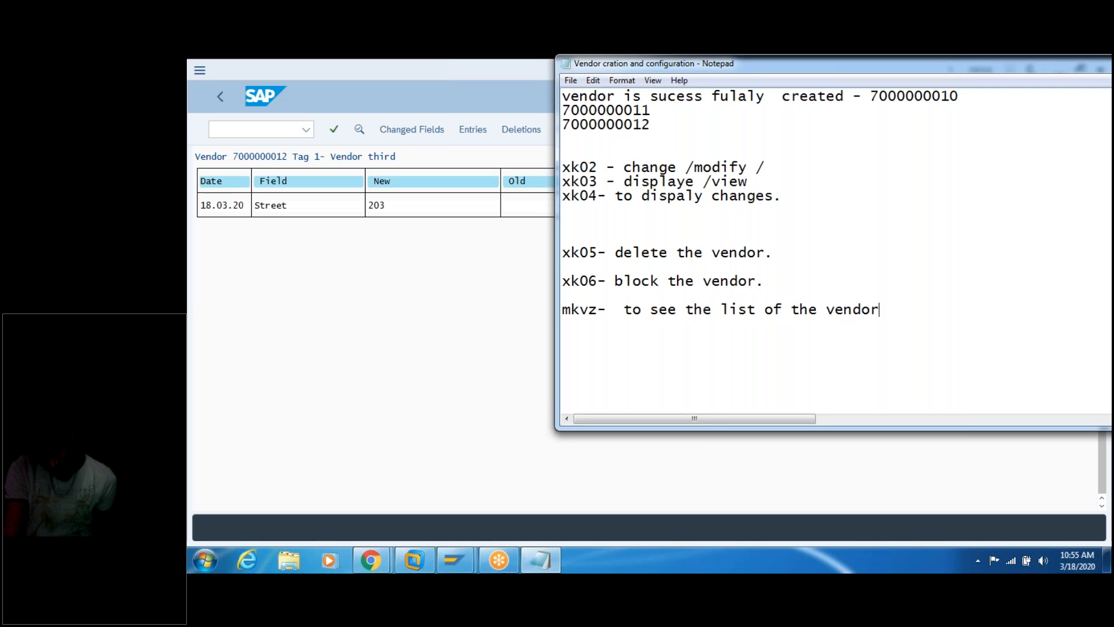
{"action": "type", "text": "s."}
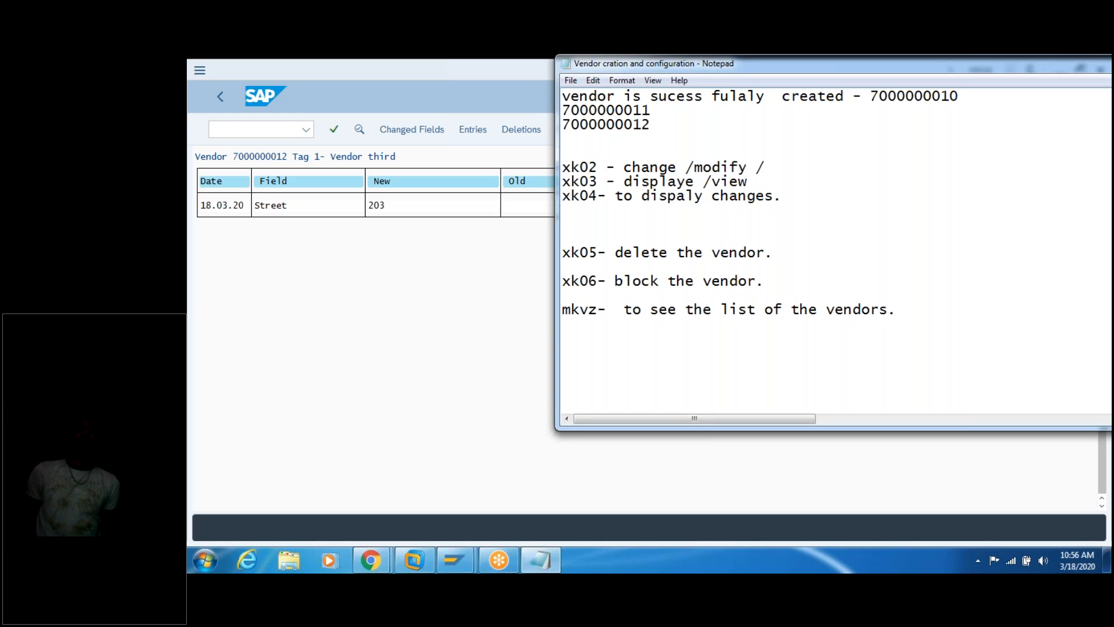
Step: Delete the blank line above xk05, insert 'all' before vendors, add a dashed divider, and save
{"action": "left_click", "coordinate": [704, 236]}
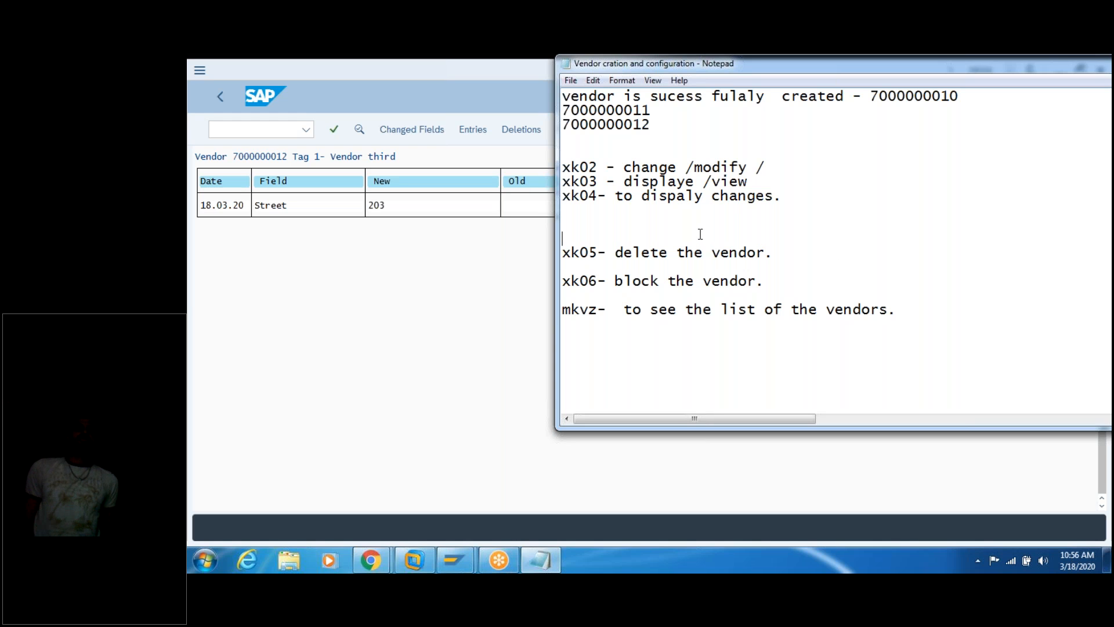
{"action": "key", "text": "Delete"}
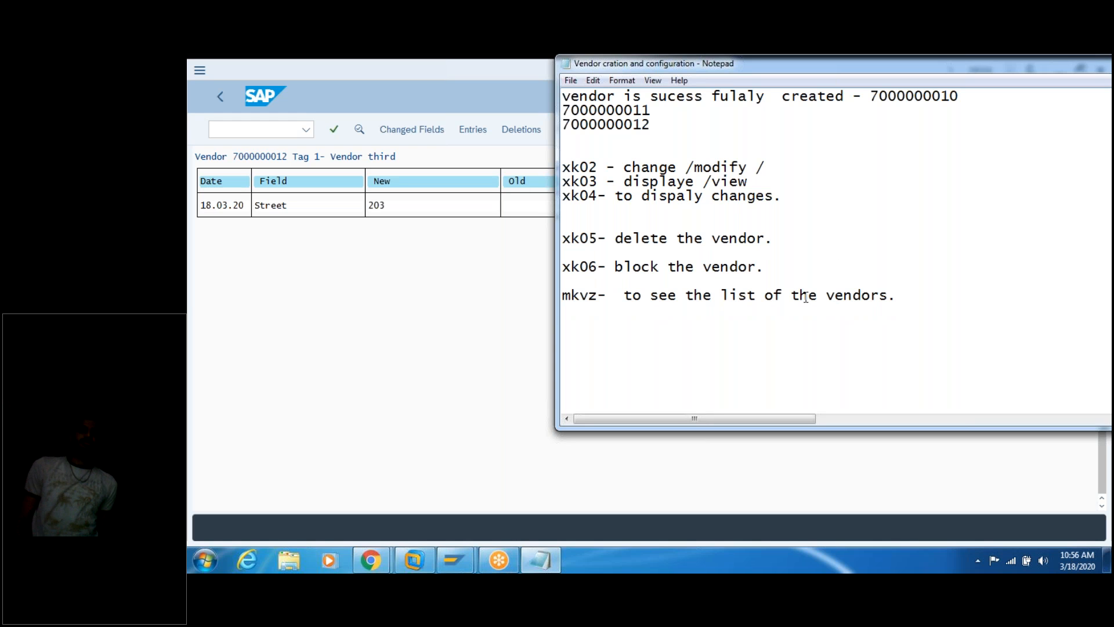
{"action": "left_click", "coordinate": [824, 297]}
{"action": "type", "text": "all vendors. -"}
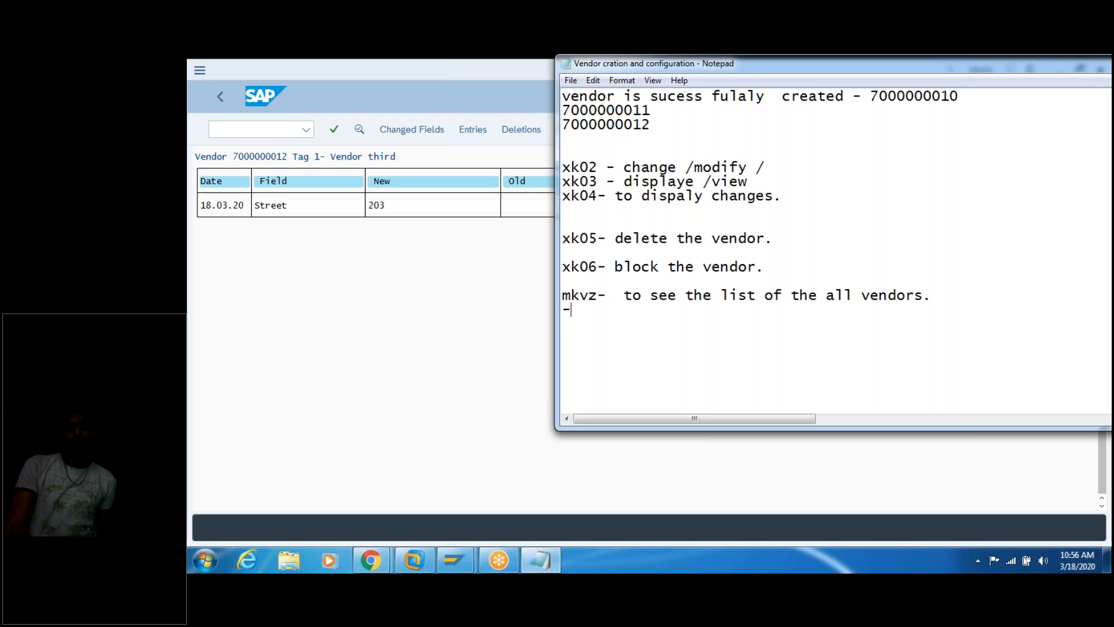
{"action": "type", "text": "------------------------------------------------------"}
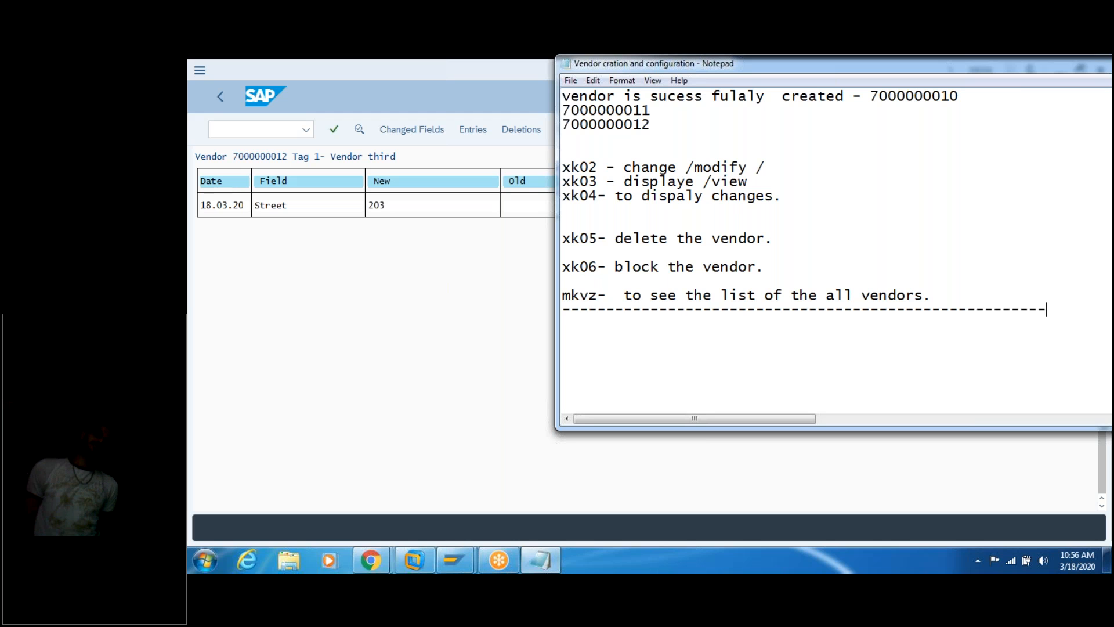
{"action": "key", "text": "alt+f"}
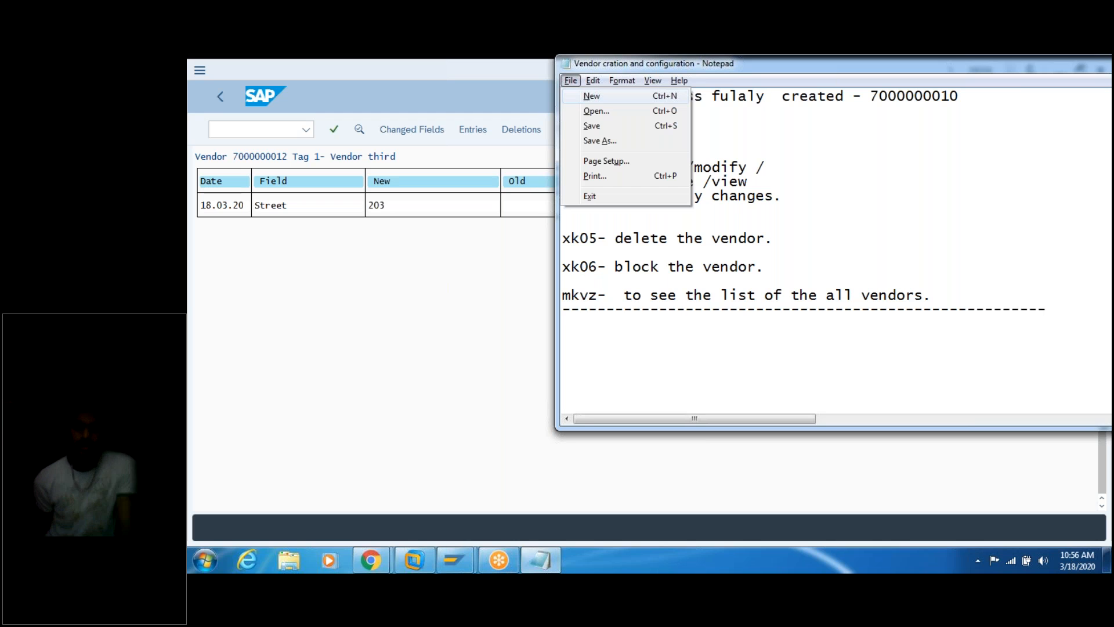
{"action": "left_click", "coordinate": [615, 126]}
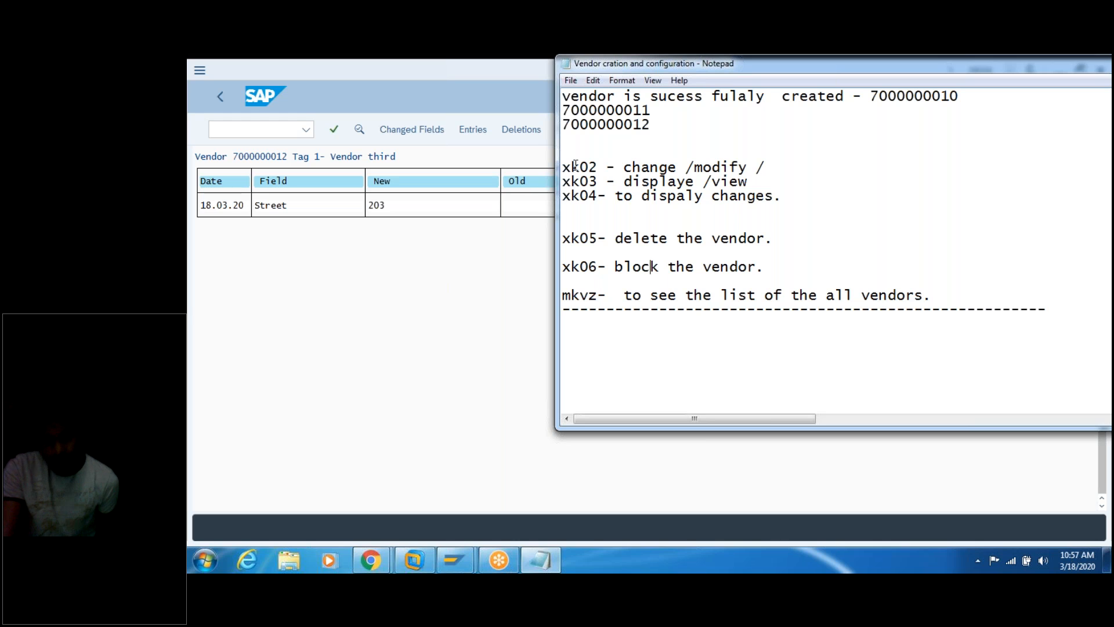
Step: Change the xk06 note to 'block/unblock the vendor.' and go back to SAP
{"action": "type", "text": "/unblock"}
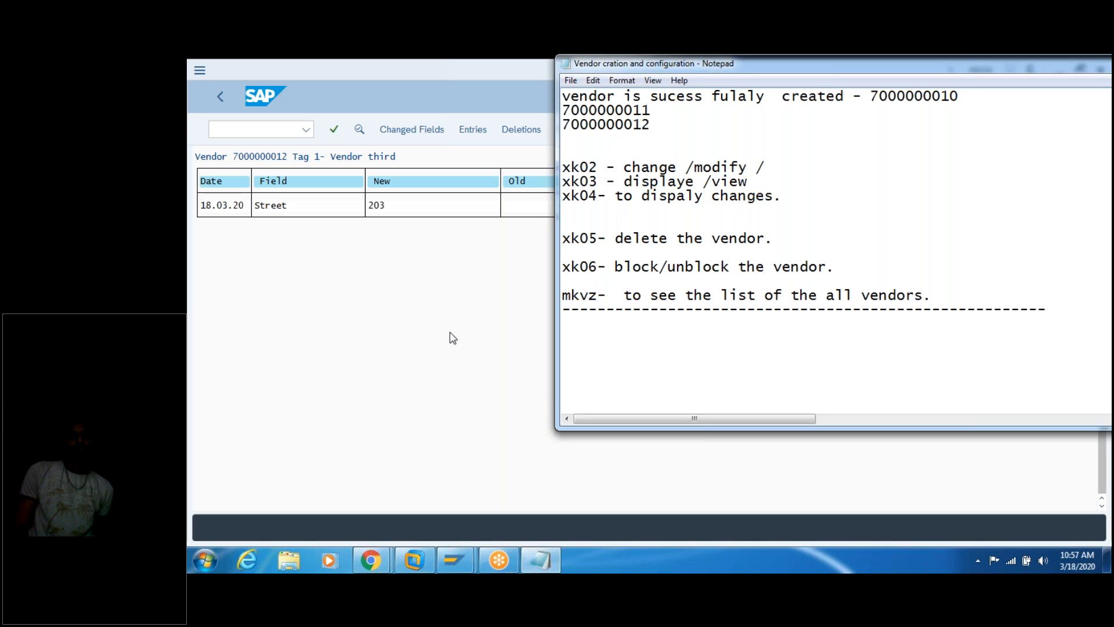
{"action": "left_click", "coordinate": [434, 313]}
Step: Open the MKVZ List of Vendors: Purchasing report and execute it for purchasing organization TAG2
{"action": "left_click", "coordinate": [272, 135]}
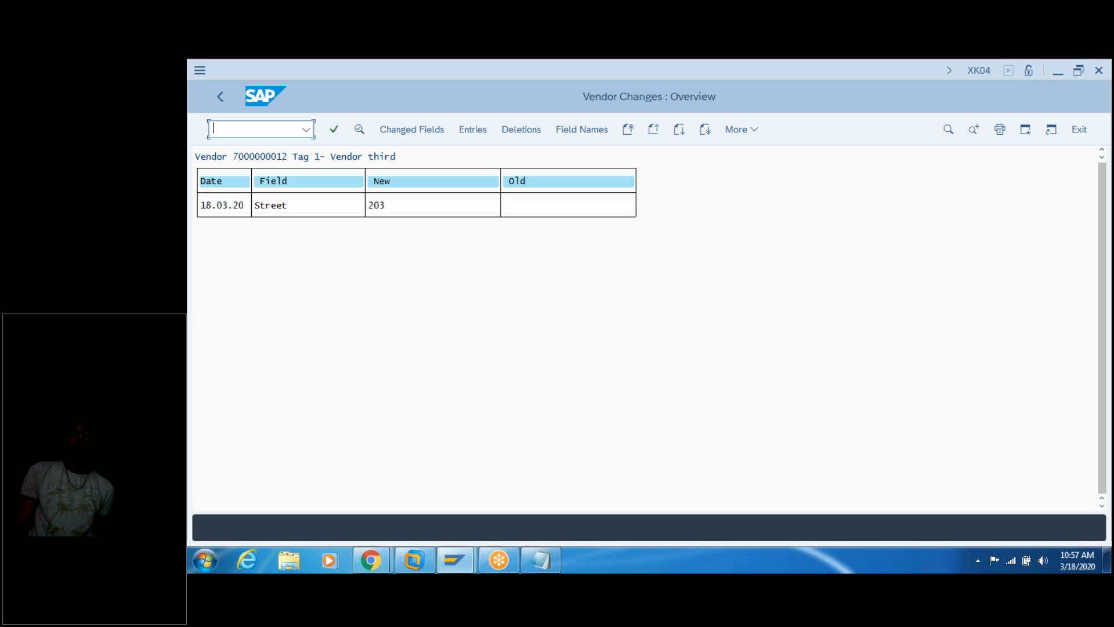
{"action": "type", "text": "/nm"}
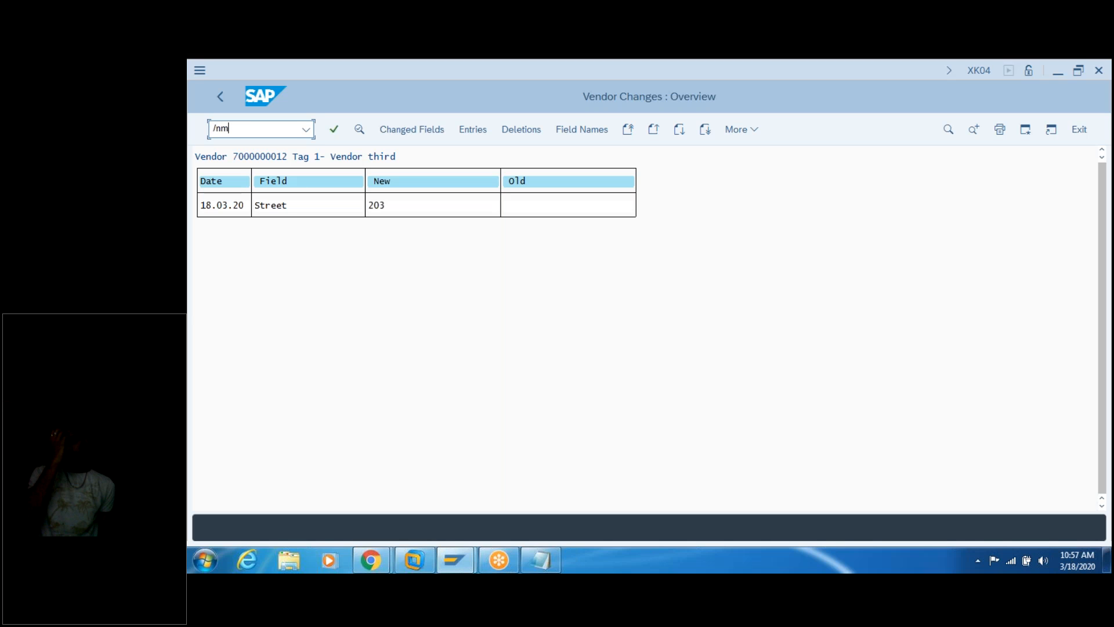
{"action": "type", "text": "k04"}
{"action": "key", "text": "Return"}
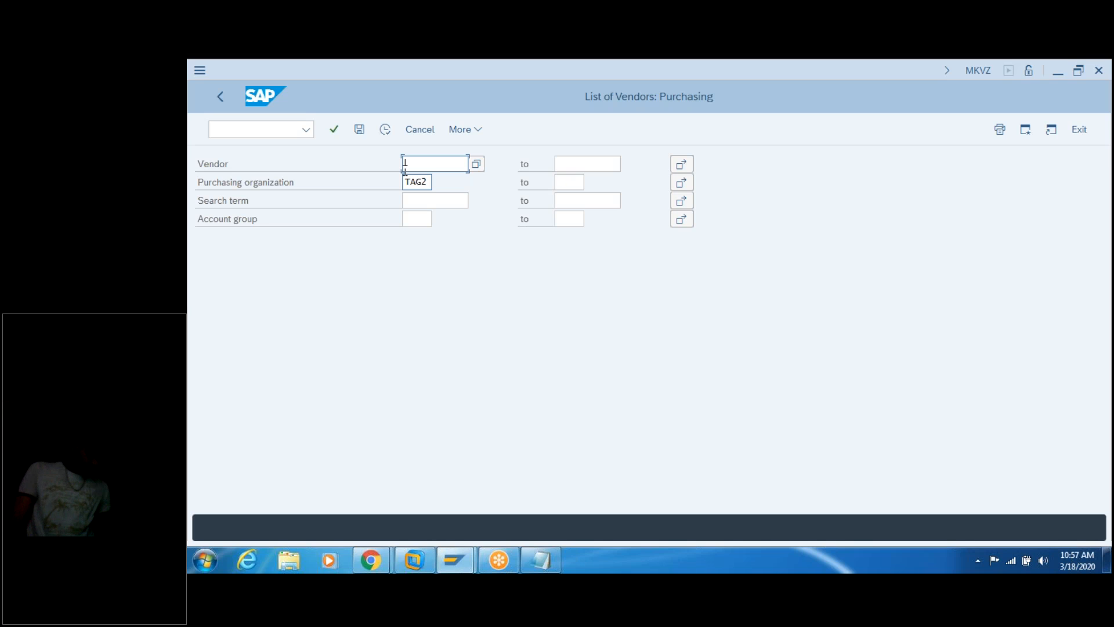
{"action": "left_click", "coordinate": [386, 131]}
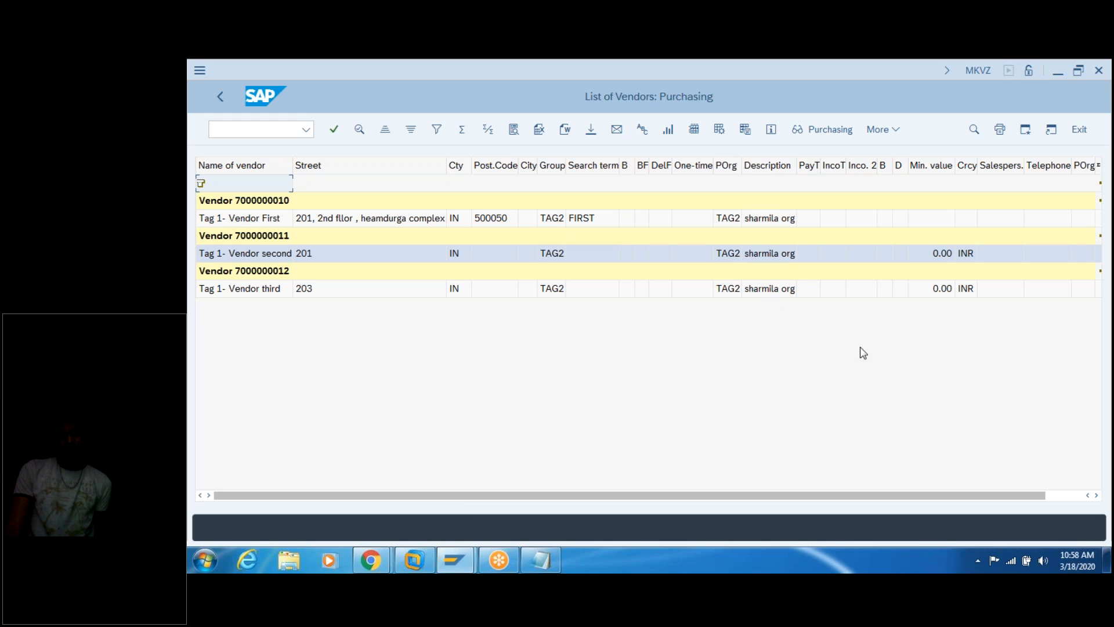
{"action": "left_click", "coordinate": [1096, 496]}
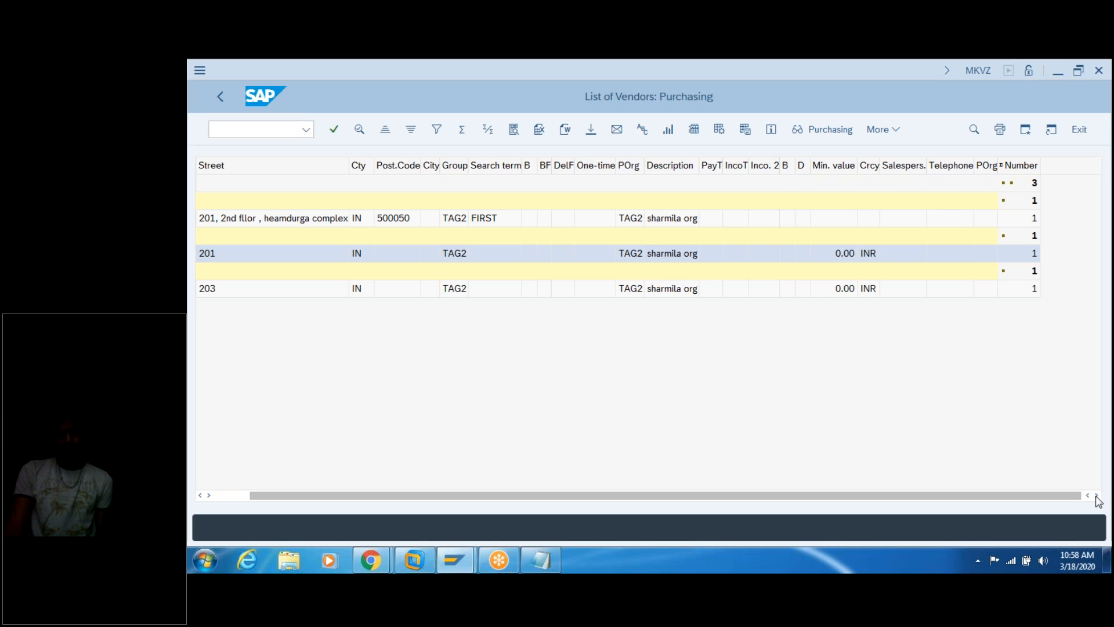
{"action": "left_click_drag", "start_coordinate": [1032, 497], "coordinate": [985, 495]}
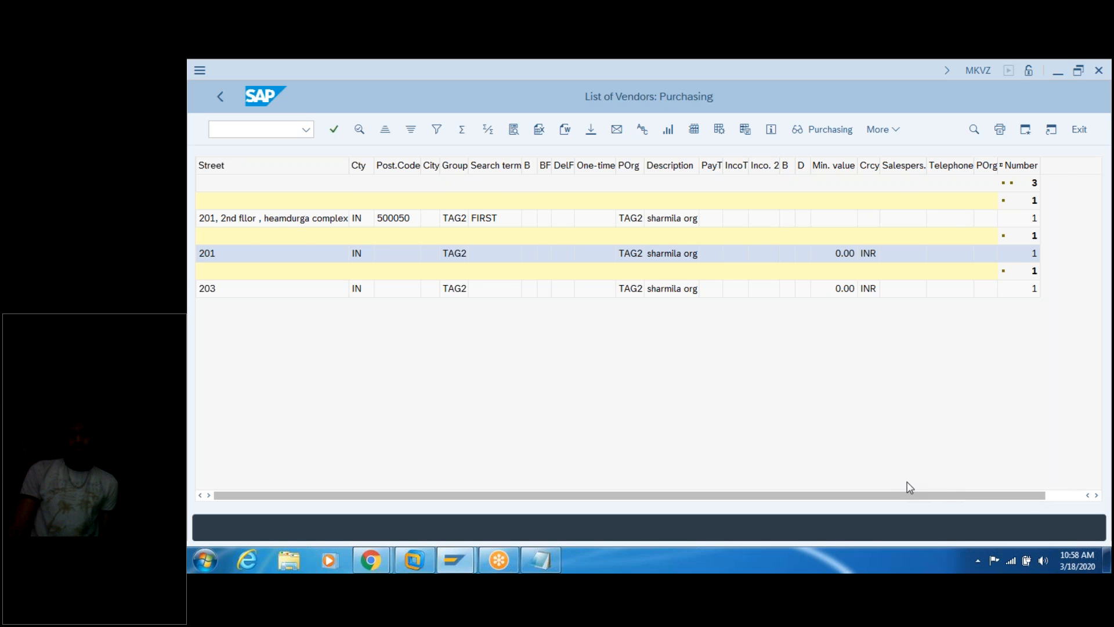
{"action": "left_click", "coordinate": [540, 561]}
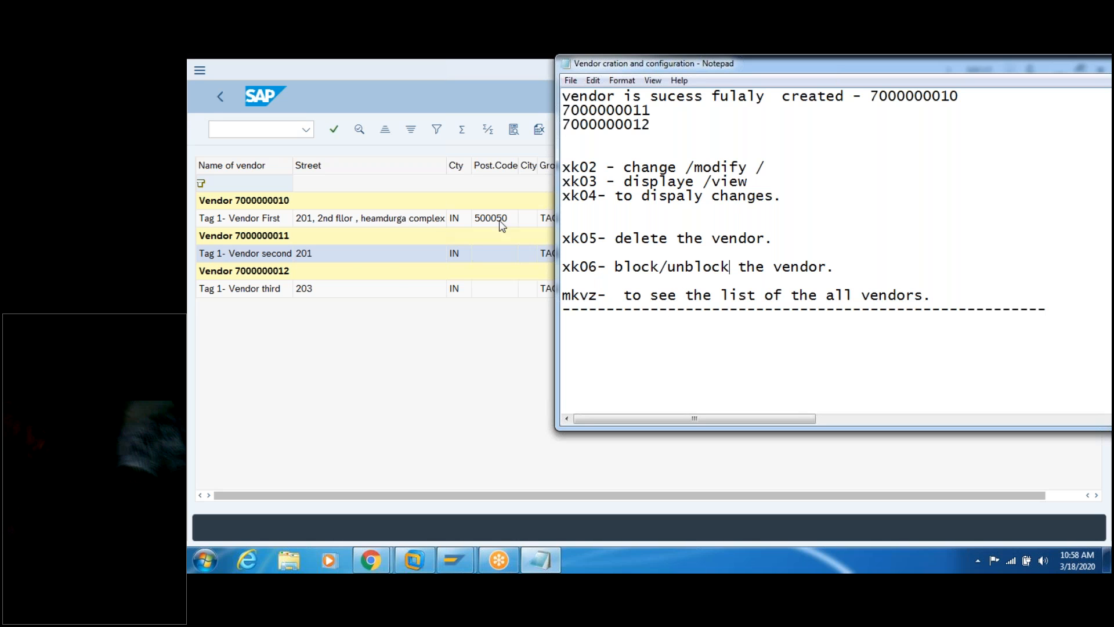
{"action": "left_click", "coordinate": [430, 399]}
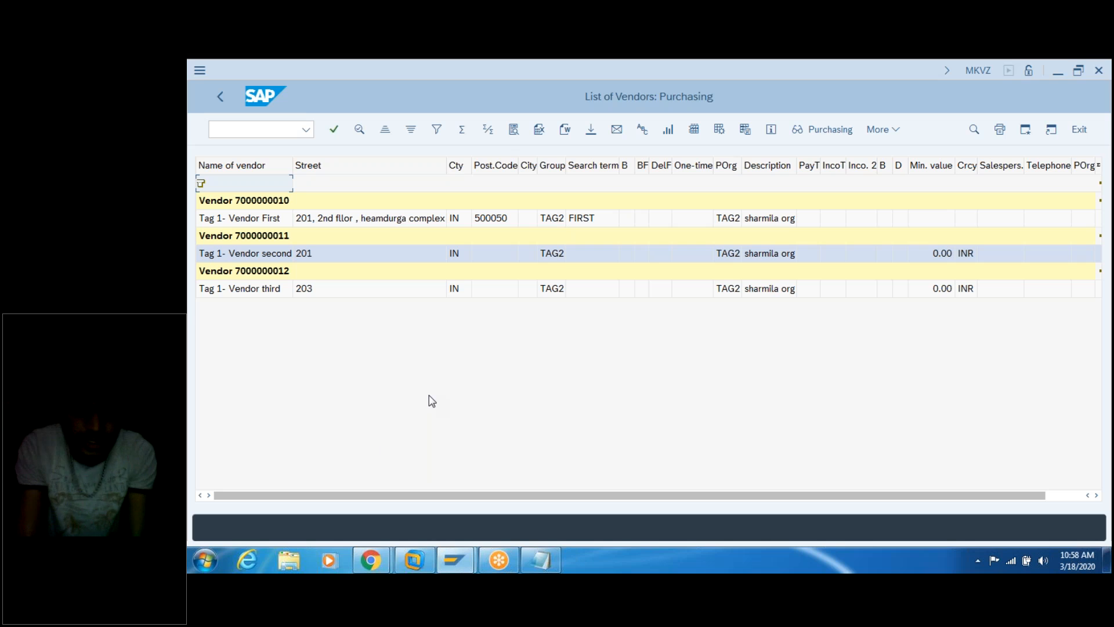
{"action": "left_click", "coordinate": [540, 560]}
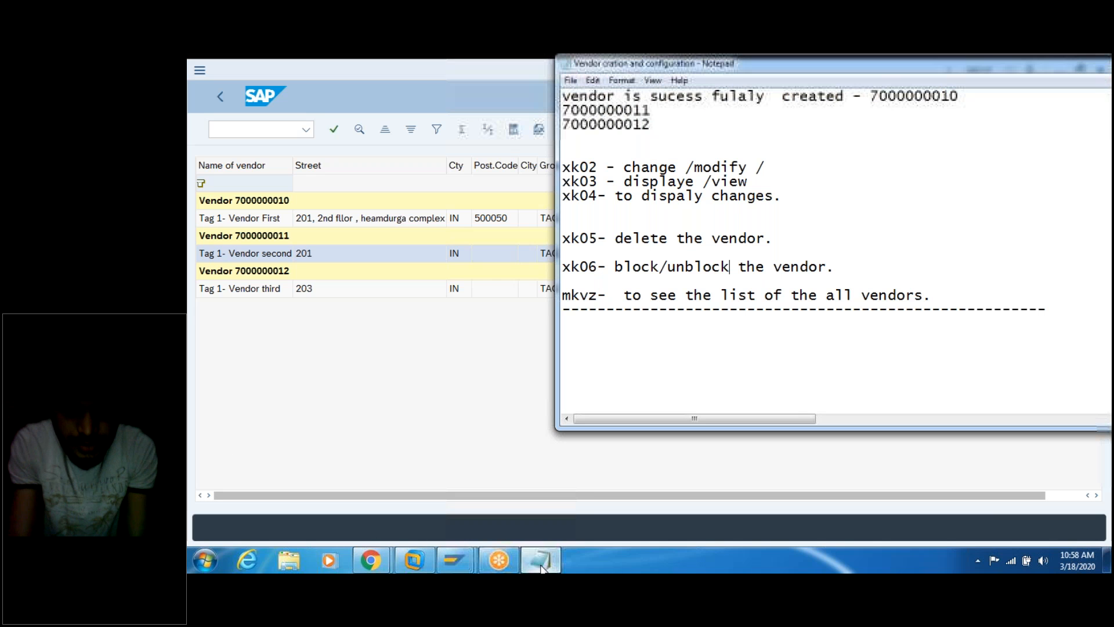
{"action": "left_click", "coordinate": [570, 80]}
{"action": "left_click", "coordinate": [592, 126]}
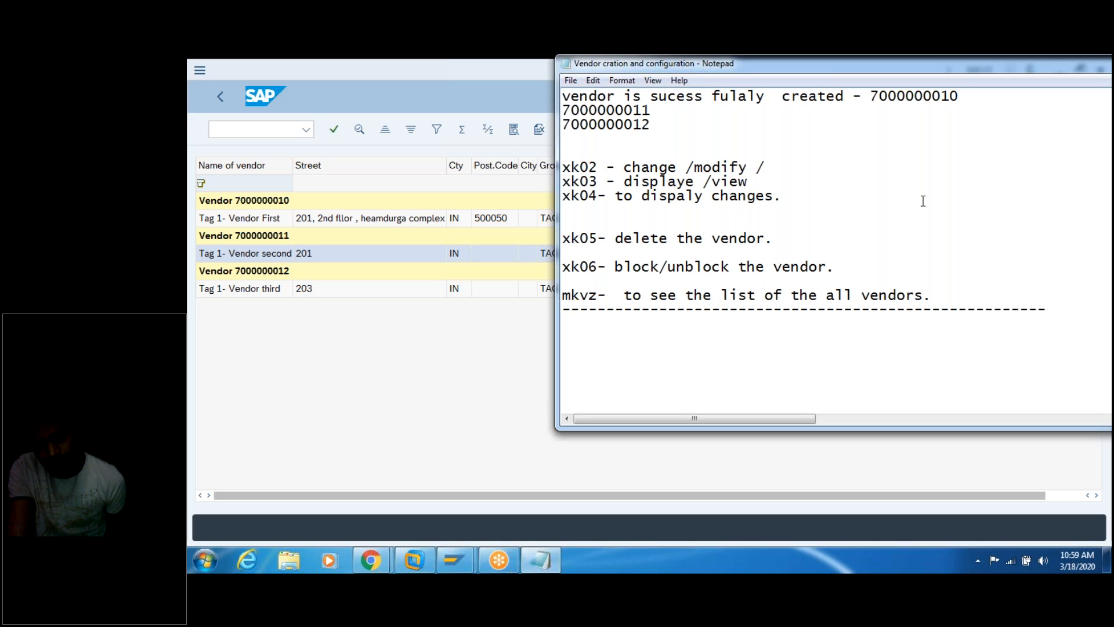
{"action": "left_click", "coordinate": [729, 267]}
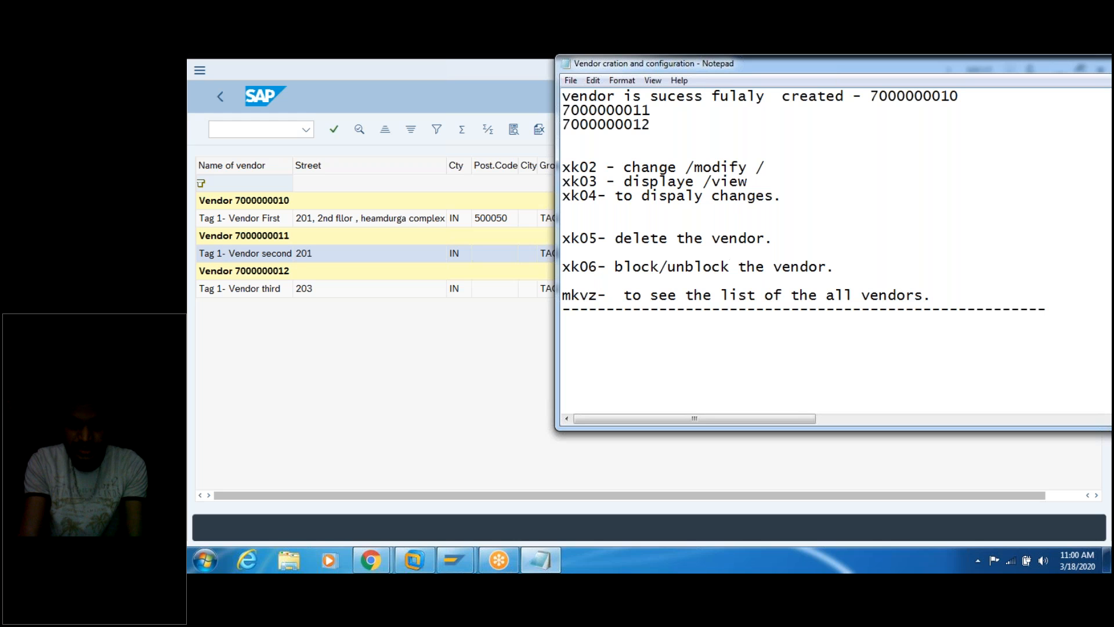
{"action": "left_click", "coordinate": [772, 335]}
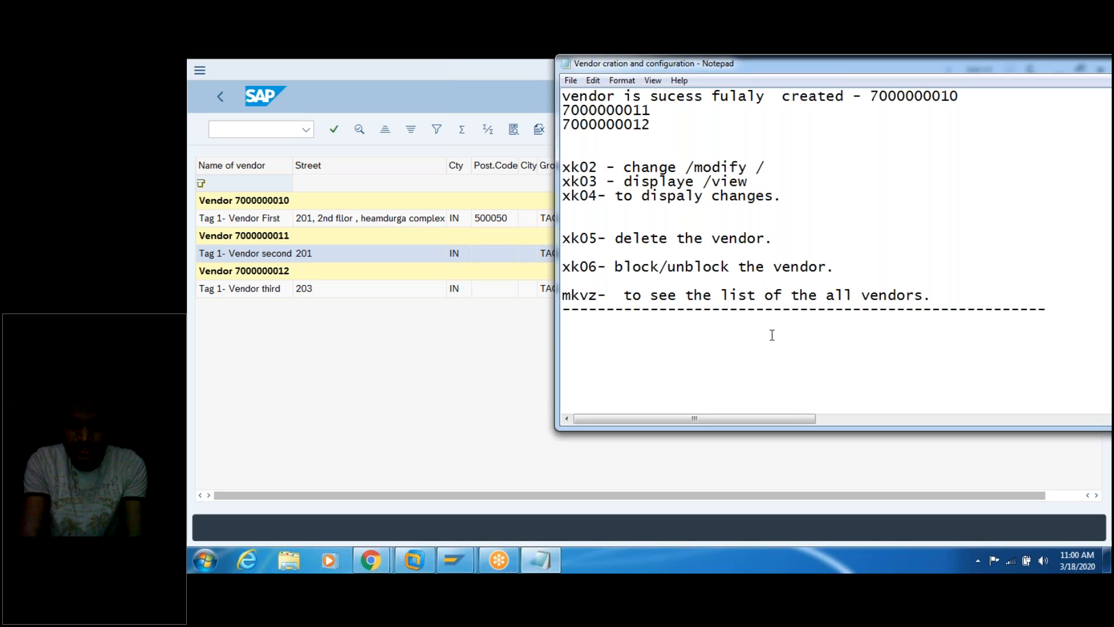